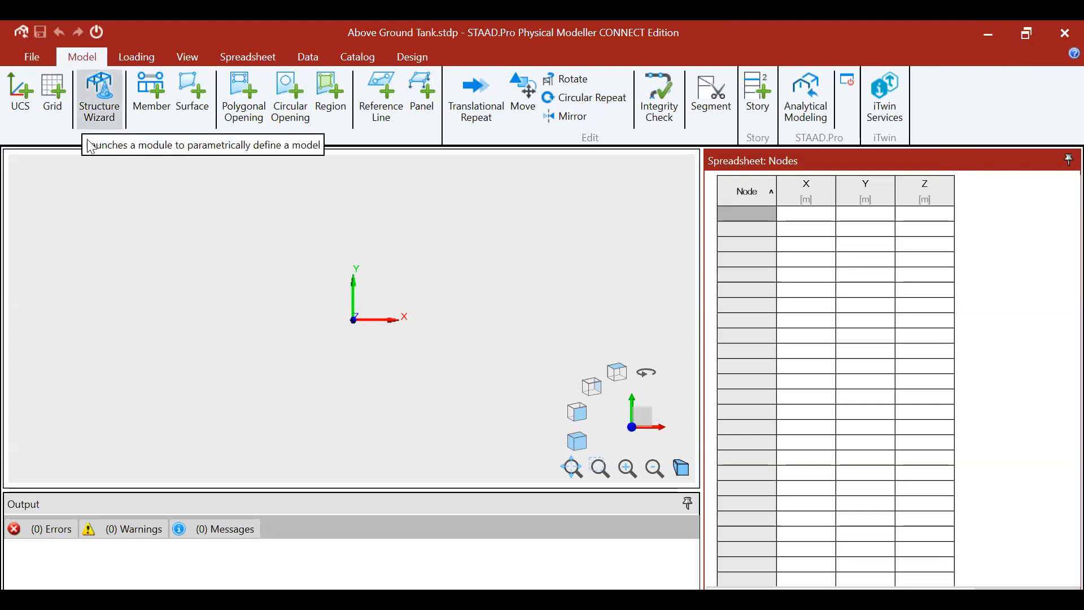
Launch the Structure Wizard, load the Modular Tank Tapered template and show the tank in isometric view.
click(104, 116)
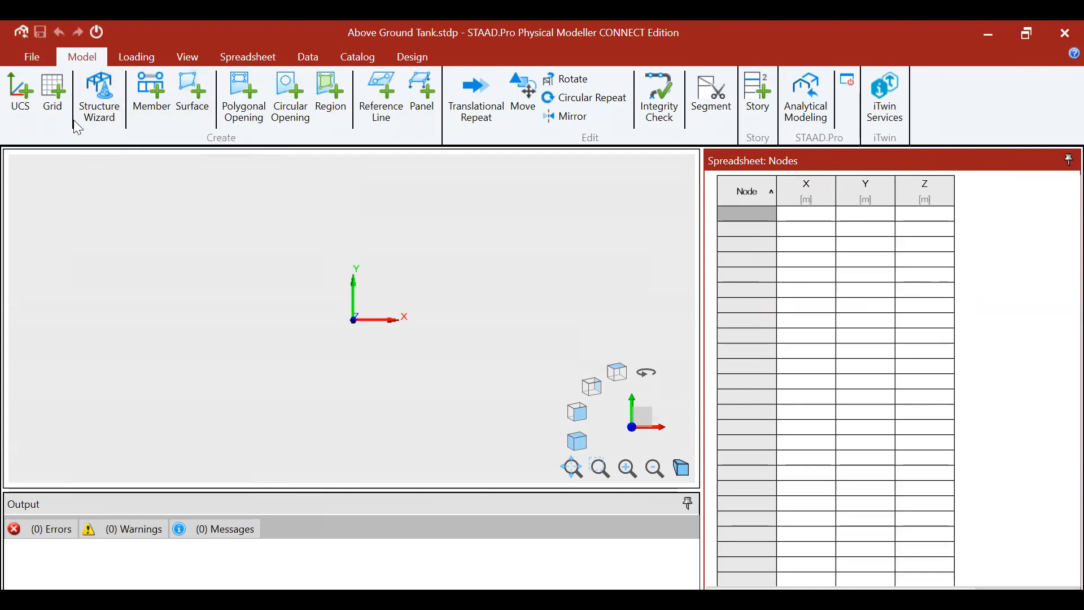
click(100, 105)
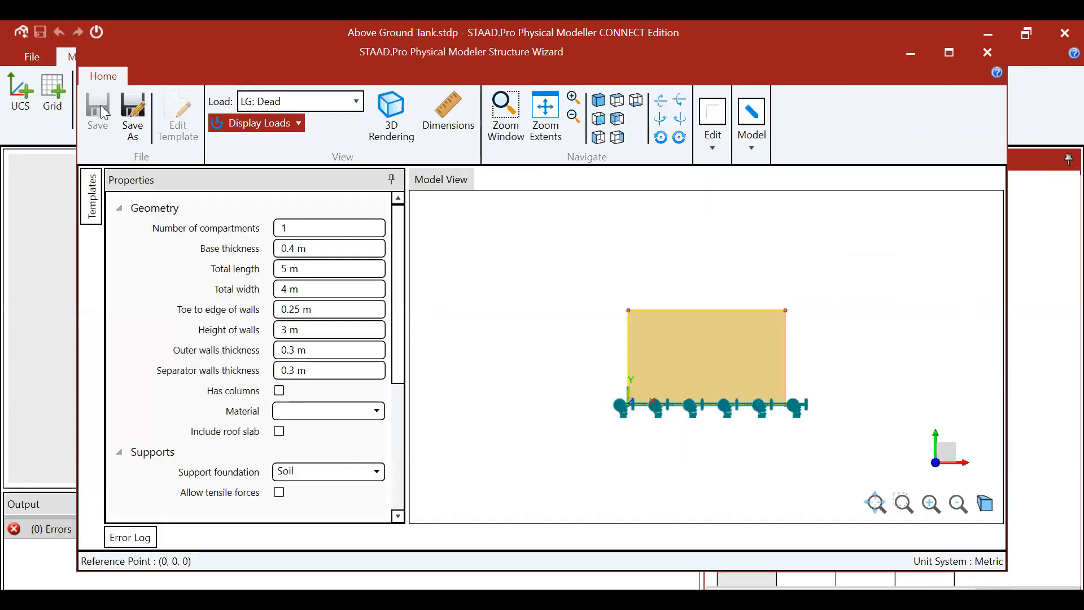
mouse_move(88, 204)
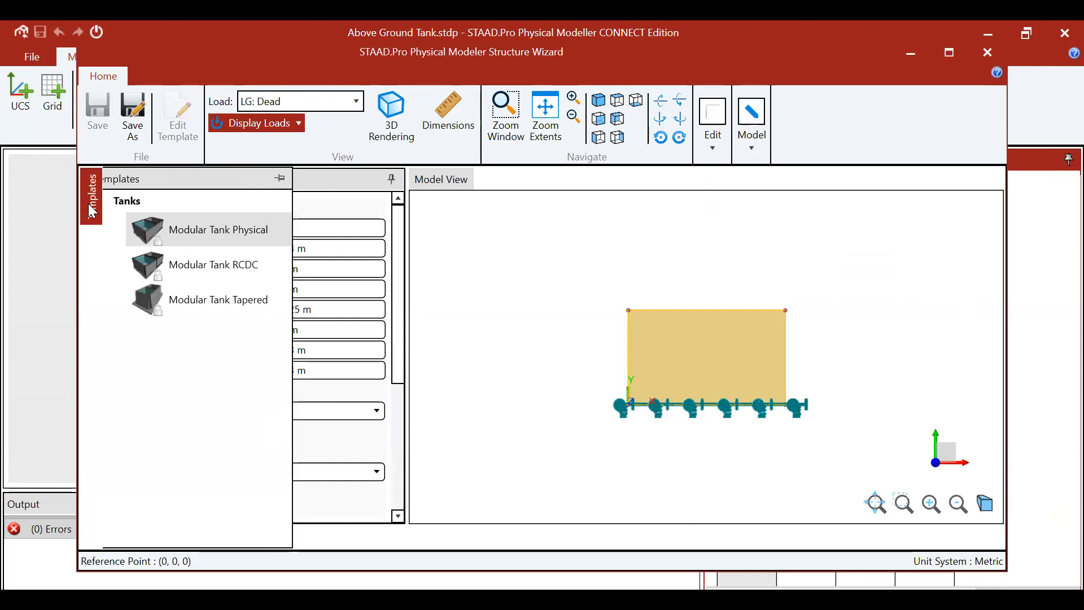
click(158, 301)
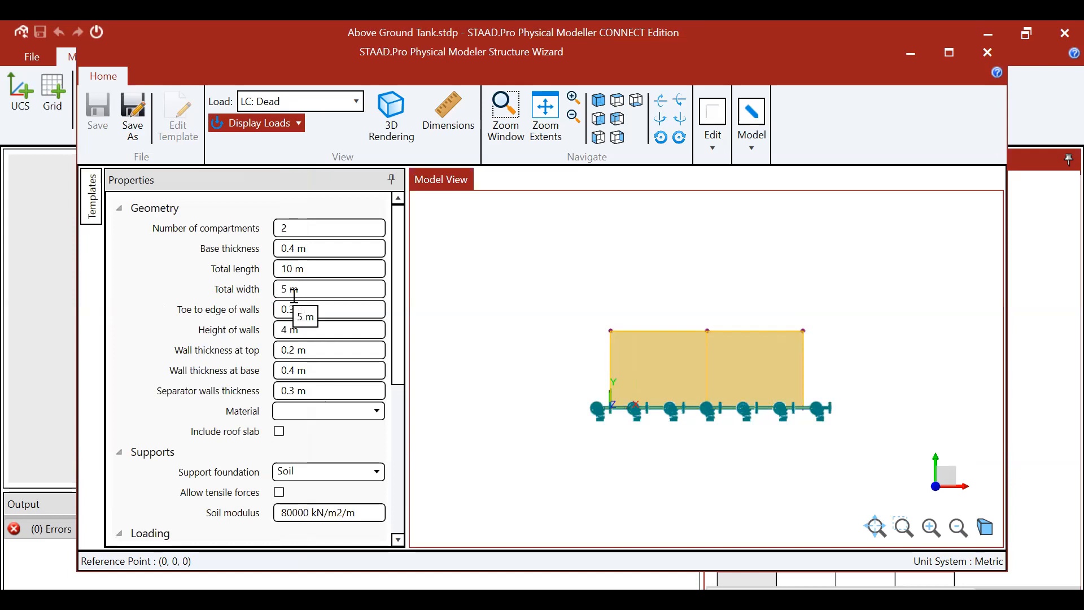
click(950, 55)
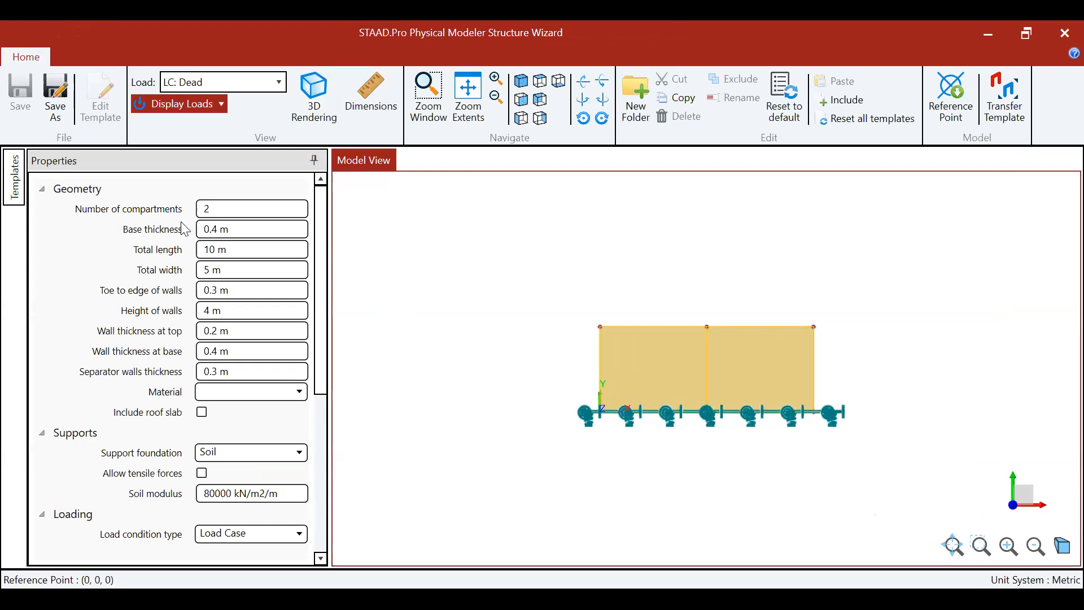
click(233, 210)
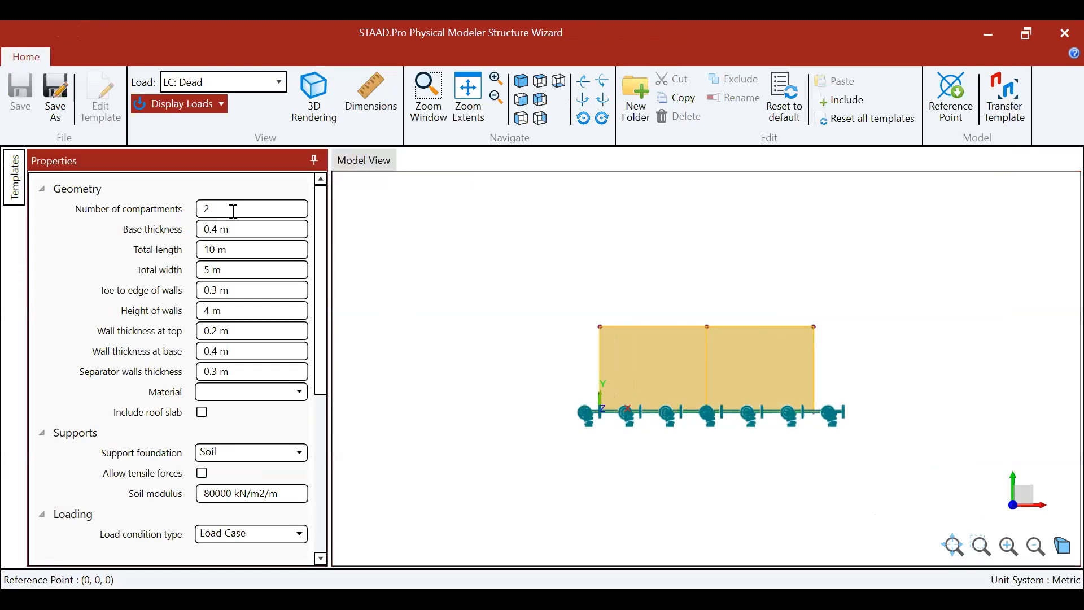
click(1017, 511)
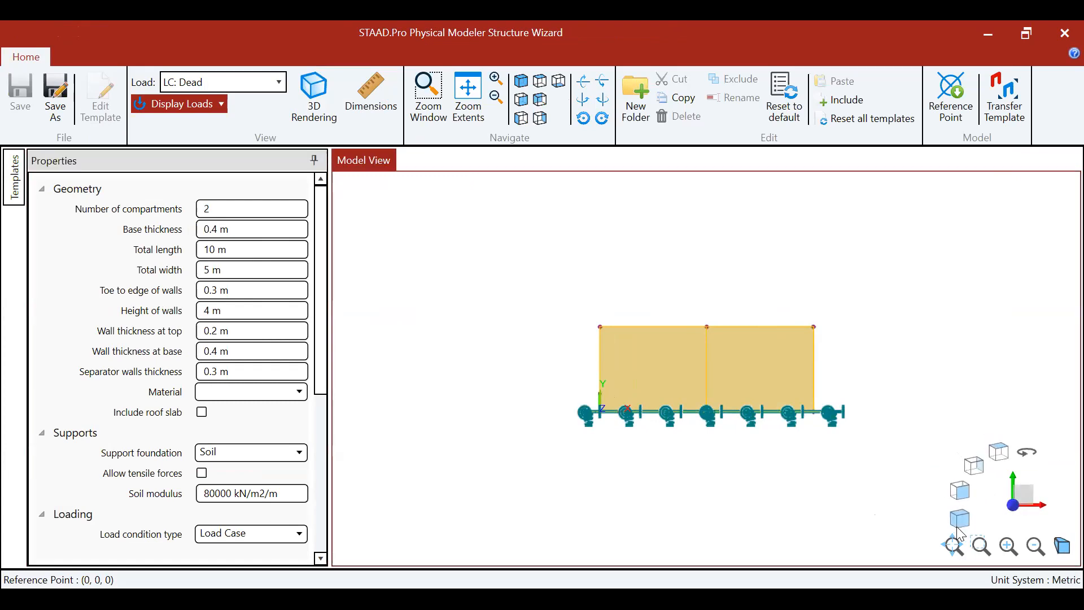
click(959, 528)
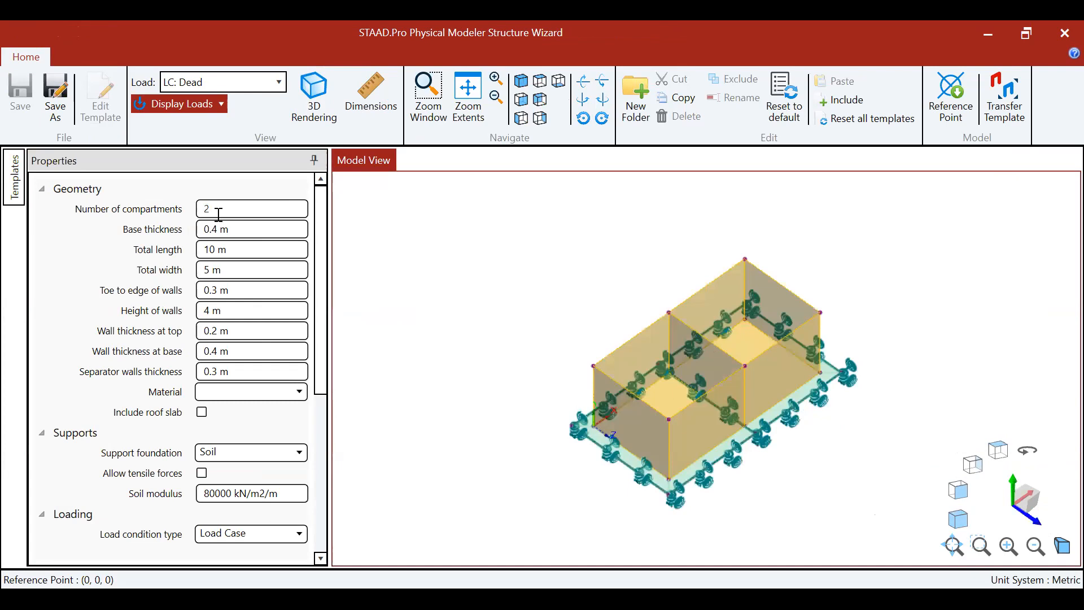
Try 3 compartments for the tank and return the number of compartments to 2.
text(3)
click(465, 336)
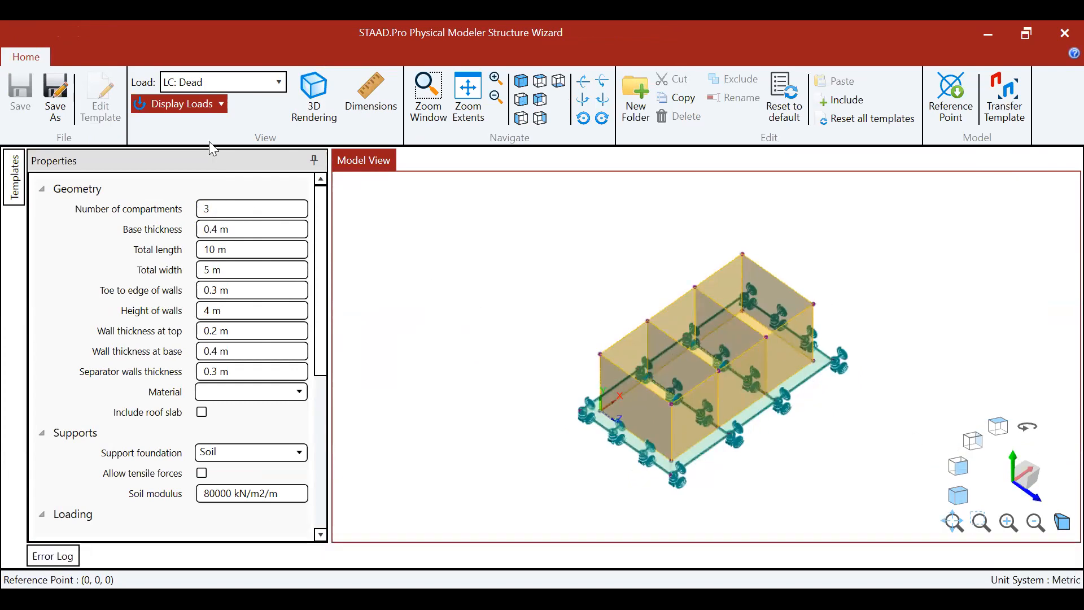
double_click(216, 210)
text(2)
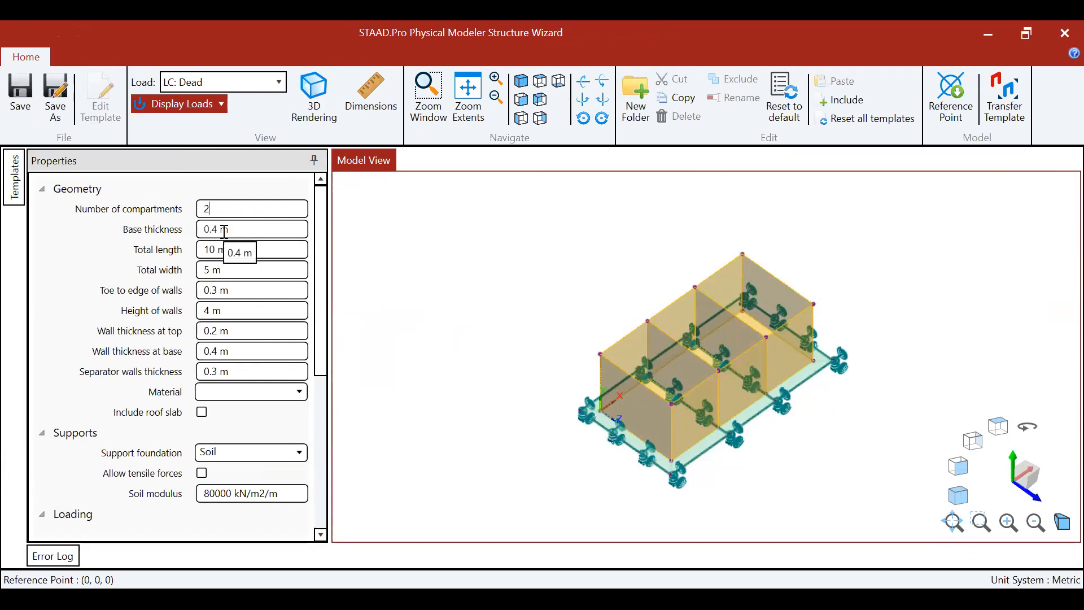
click(218, 248)
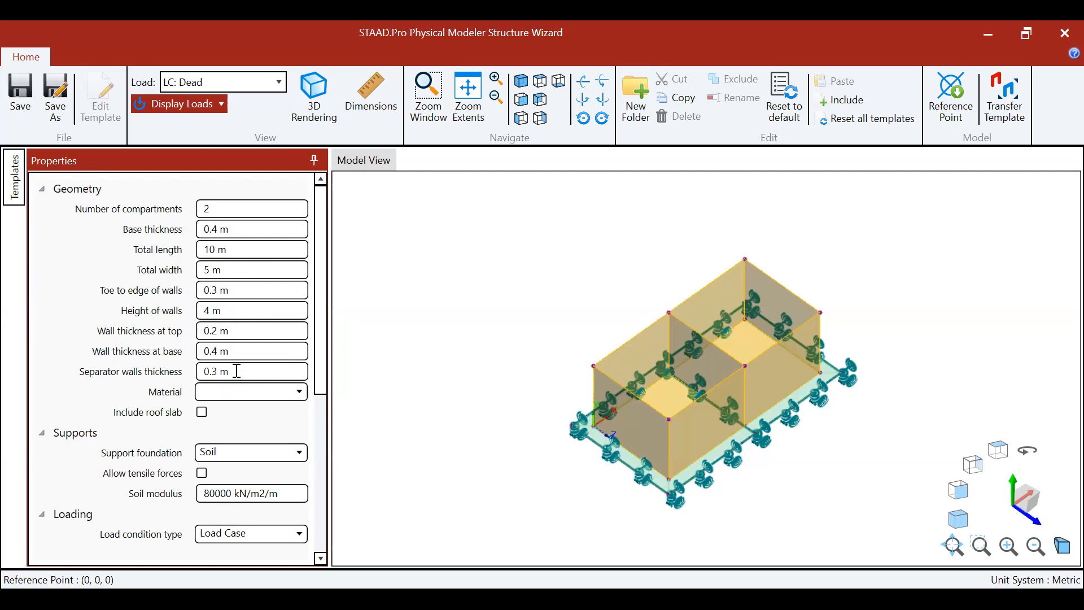
Try a Piles support foundation with 8 supports along the length, and return the support foundation to Soil.
scroll(225, 316, down, 3)
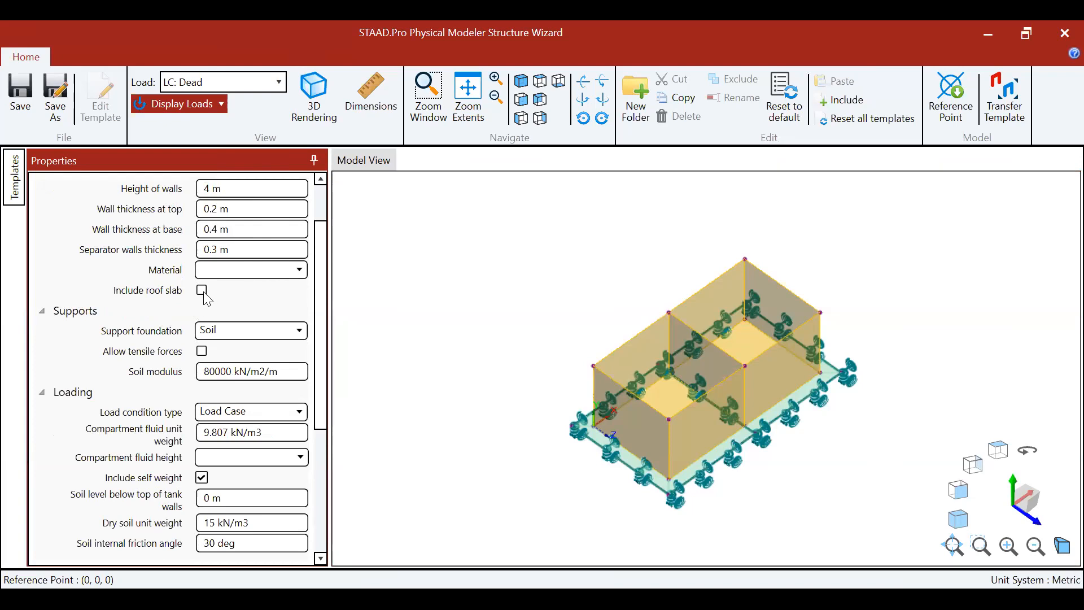
click(299, 334)
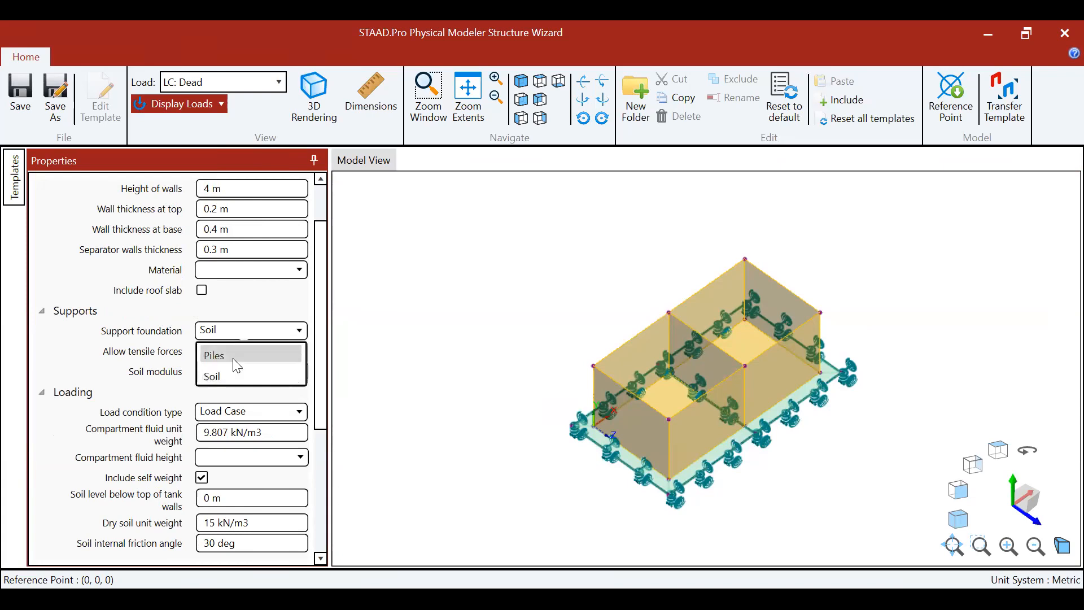
click(233, 356)
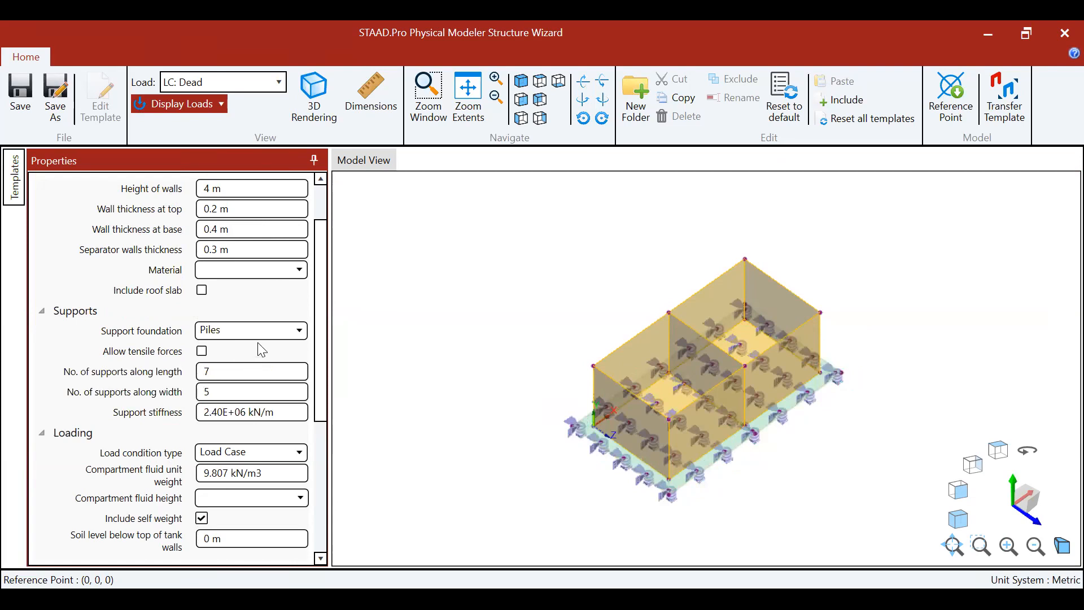
click(217, 374)
key(BackSpace)
text(8)
click(698, 417)
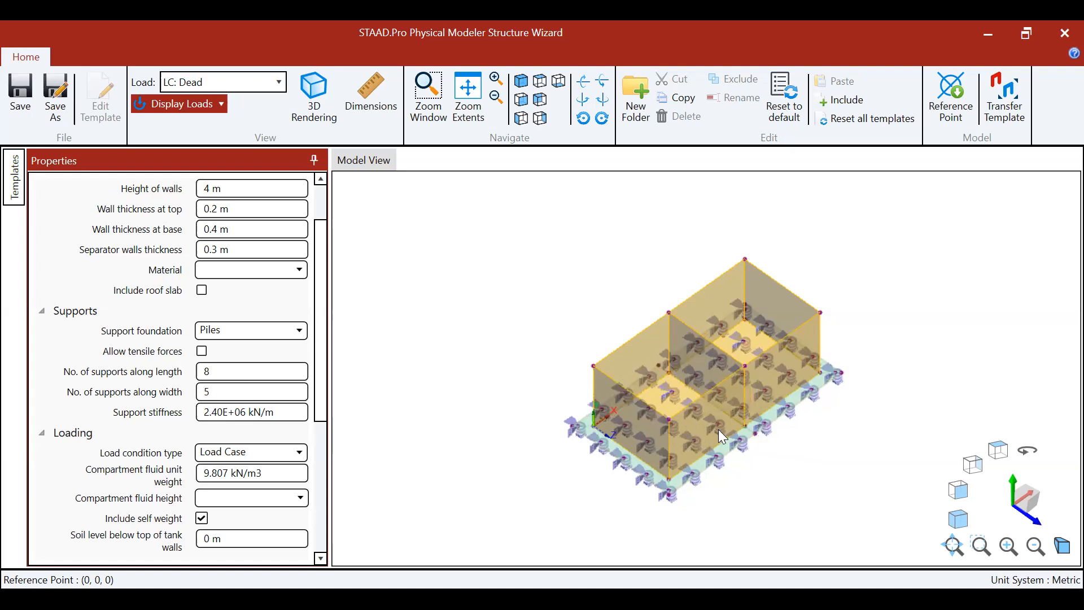
click(299, 330)
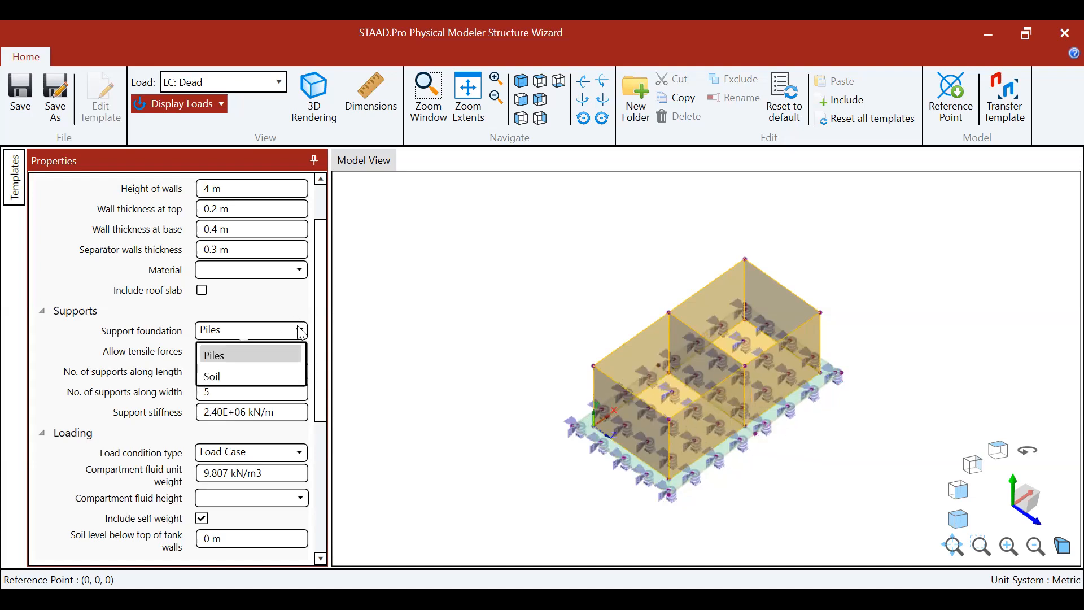
click(248, 378)
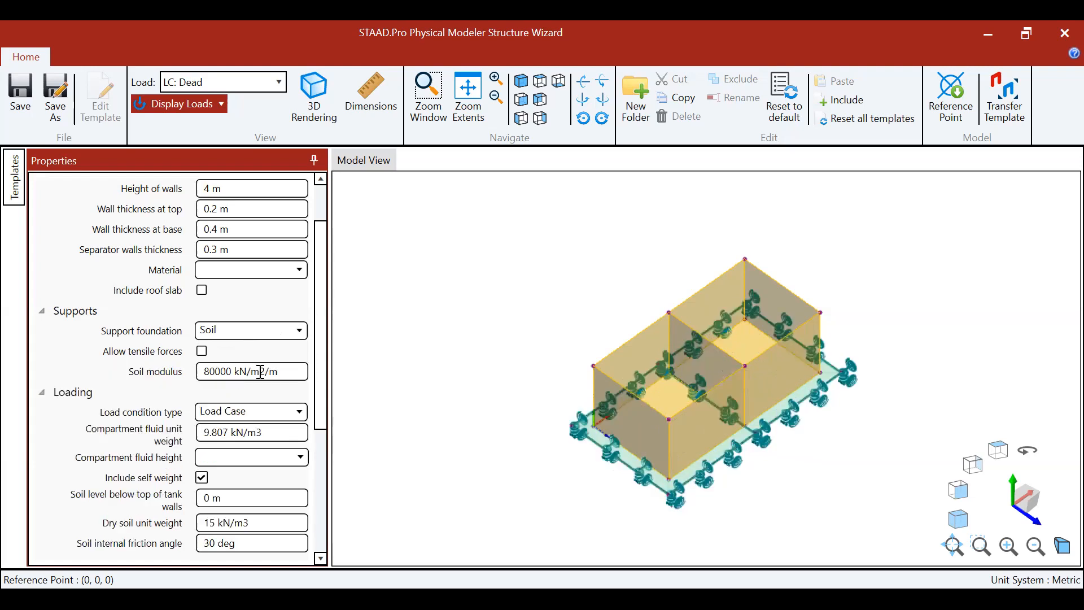
Set the compartment fluid heights to 3 m for compartment 1 and 2.5 m for compartment 2.
scroll(304, 412, down, 3)
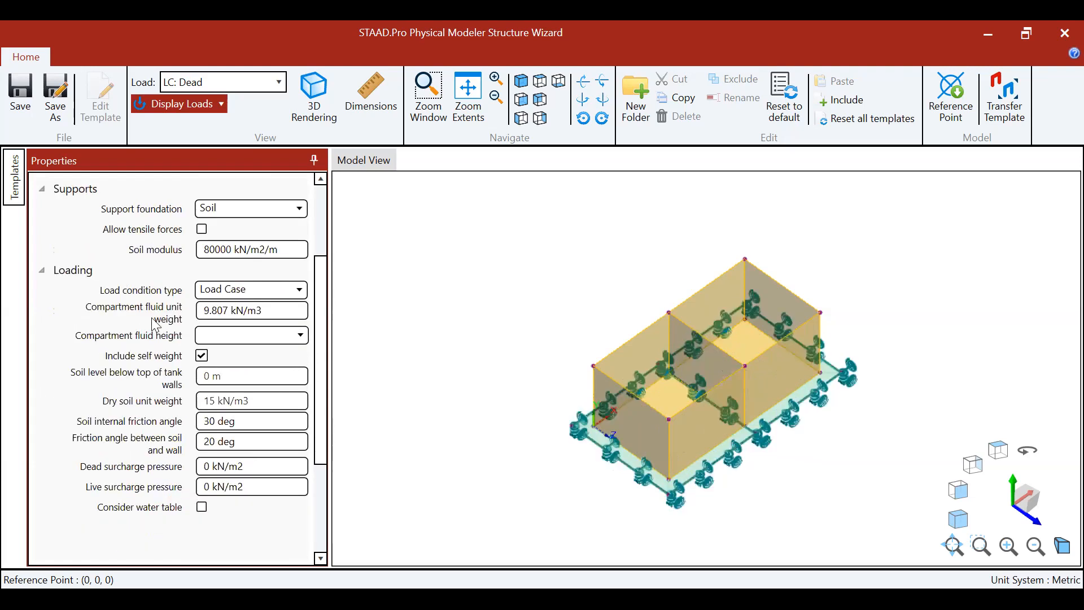
click(299, 291)
click(300, 291)
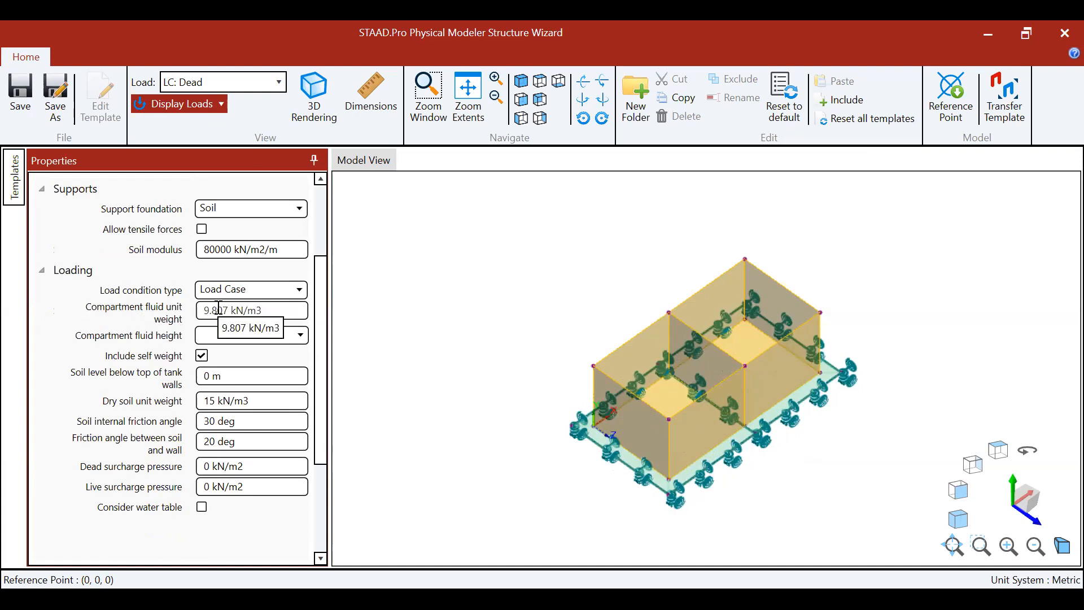
click(300, 337)
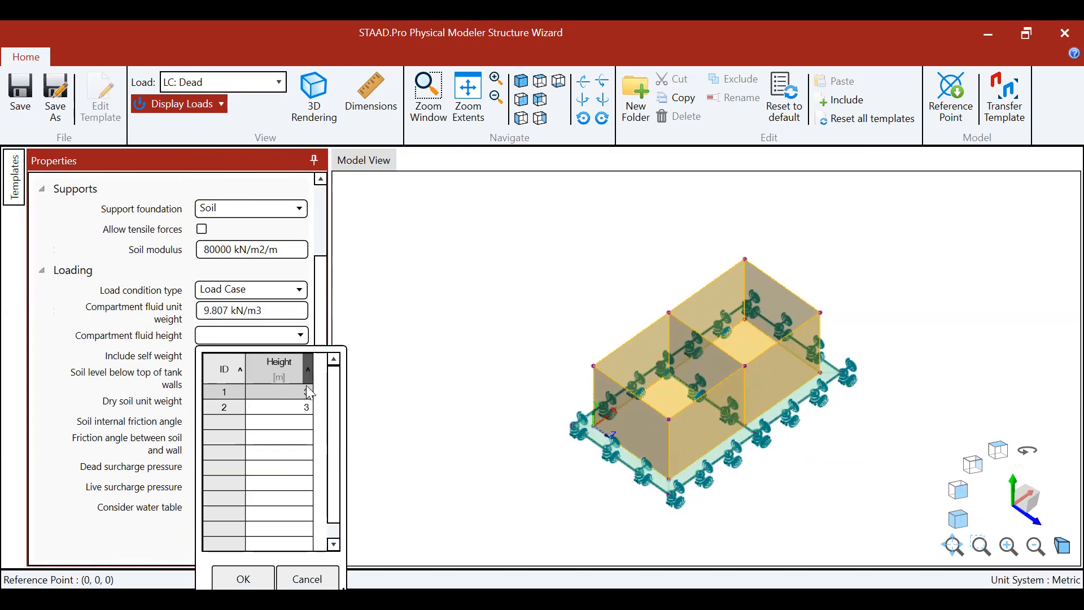
drag(314, 361, 263, 359)
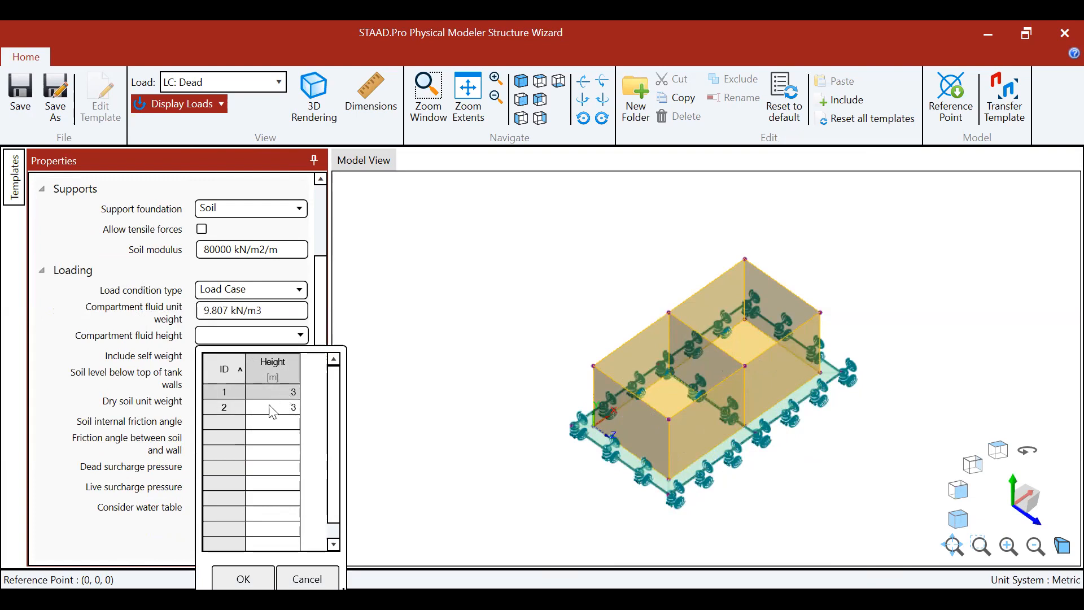
click(289, 392)
text(2)
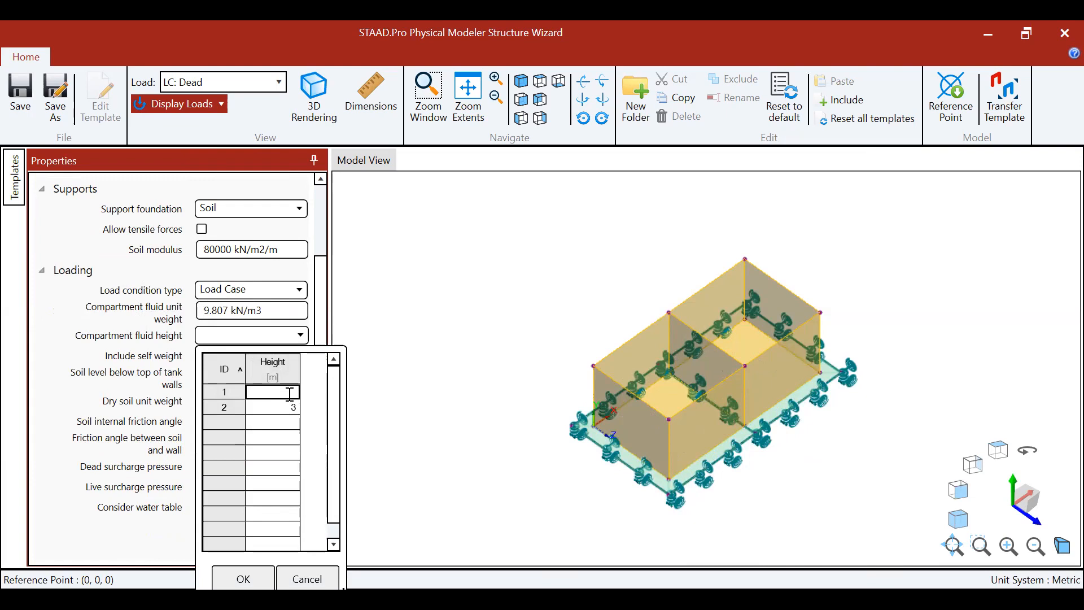
text(3)
click(287, 407)
text(2)
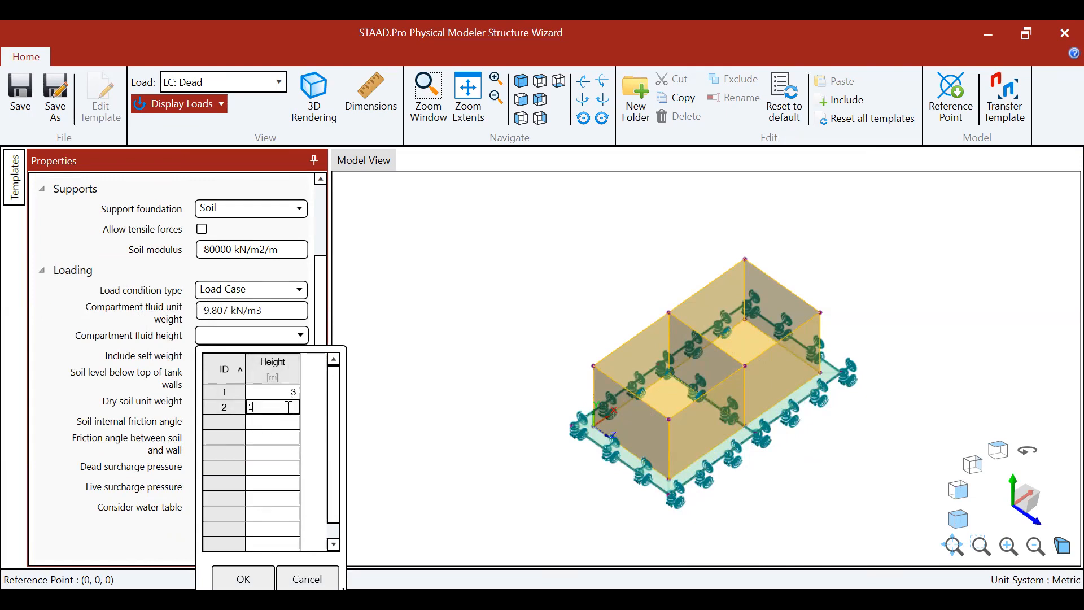
text(.5)
click(241, 577)
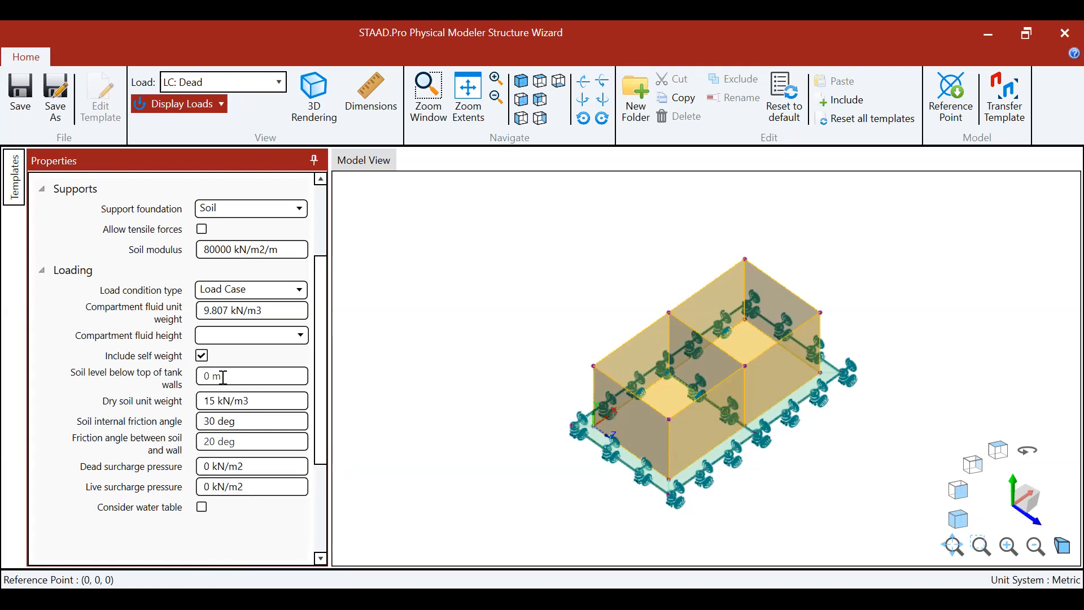
Review the tank template's geometry, support and loading properties, including the soil and surcharge parameters.
scroll(223, 377, down, 2)
scroll(223, 377, up, 3)
scroll(223, 377, up, 3)
scroll(237, 363, down, 2)
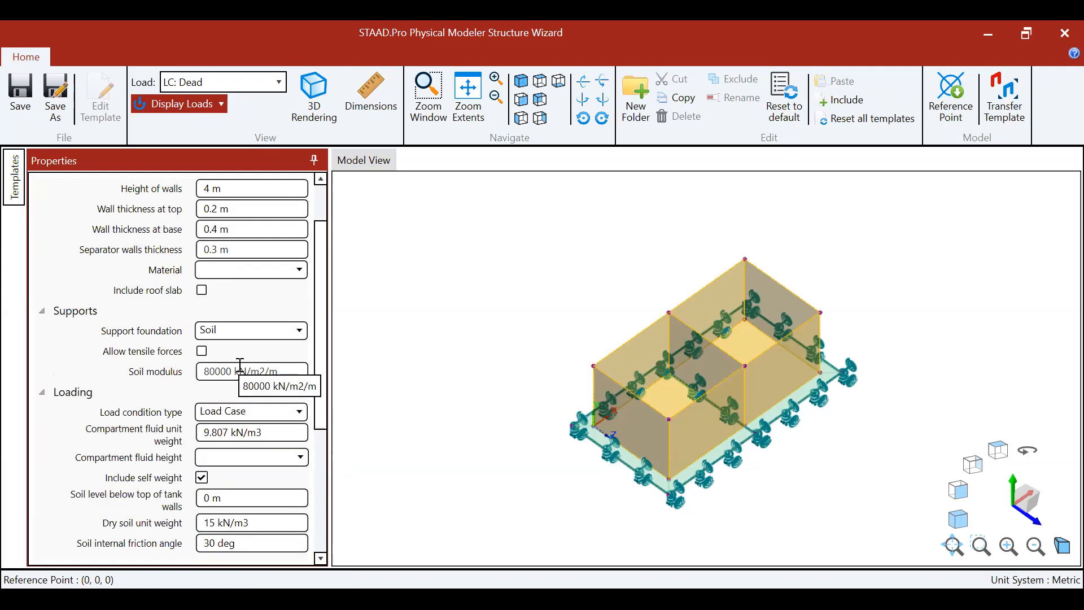
scroll(240, 366, down, 3)
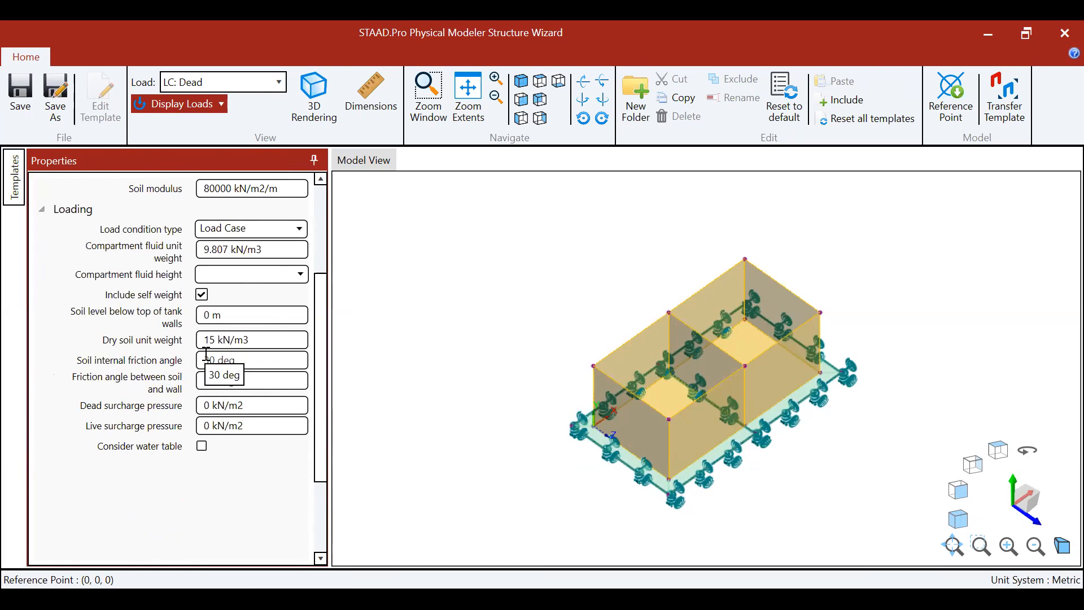
scroll(206, 359, up, 1)
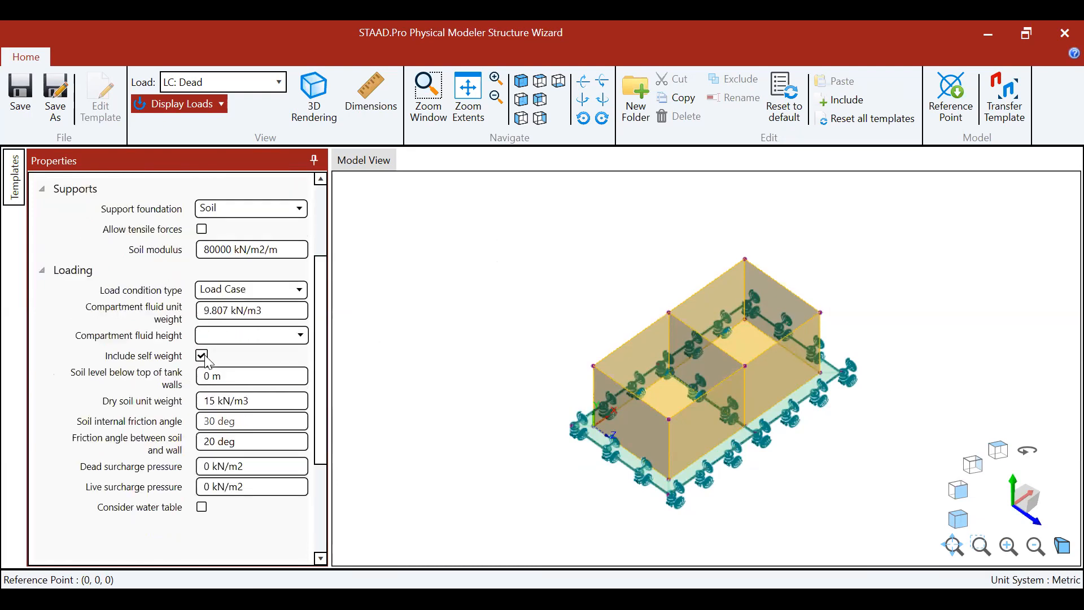
scroll(206, 359, up, 2)
scroll(206, 359, down, 1)
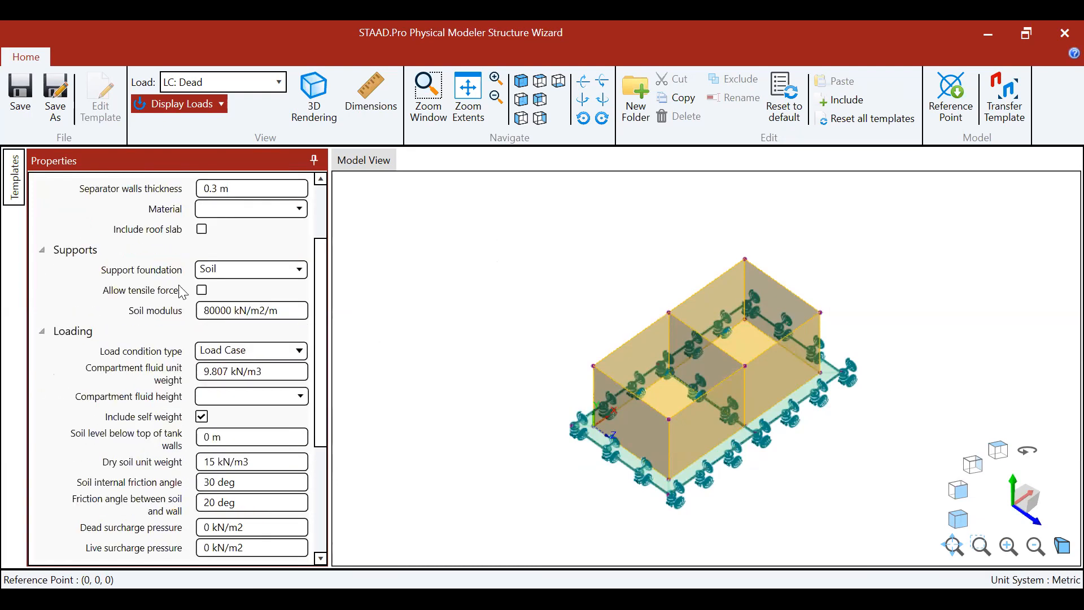
Save the tank template and transfer it to the physical model, keeping the reference point at (0, 0, 0).
click(21, 94)
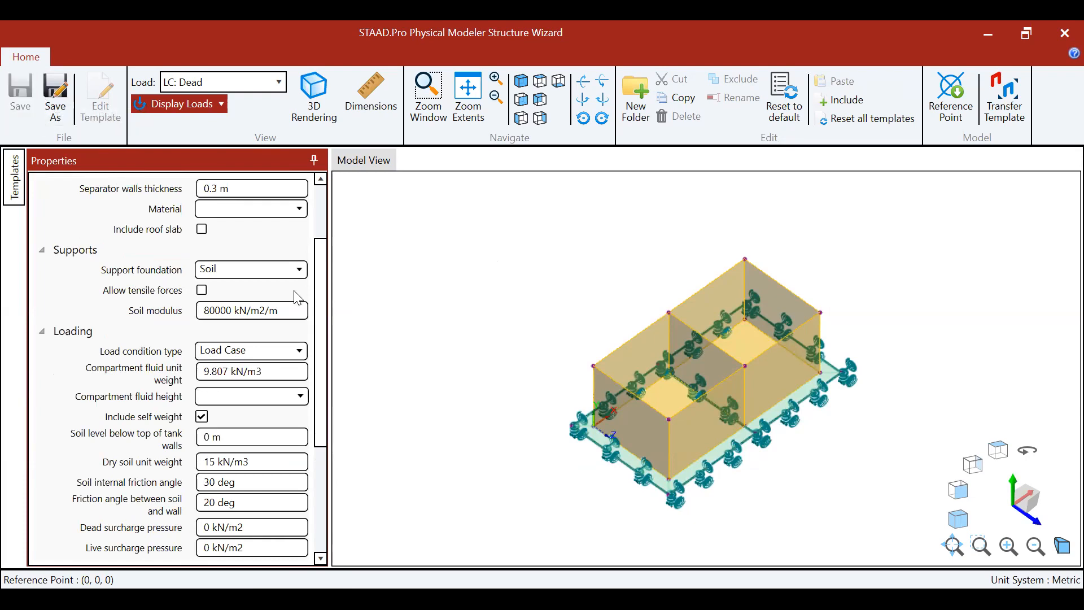
click(953, 102)
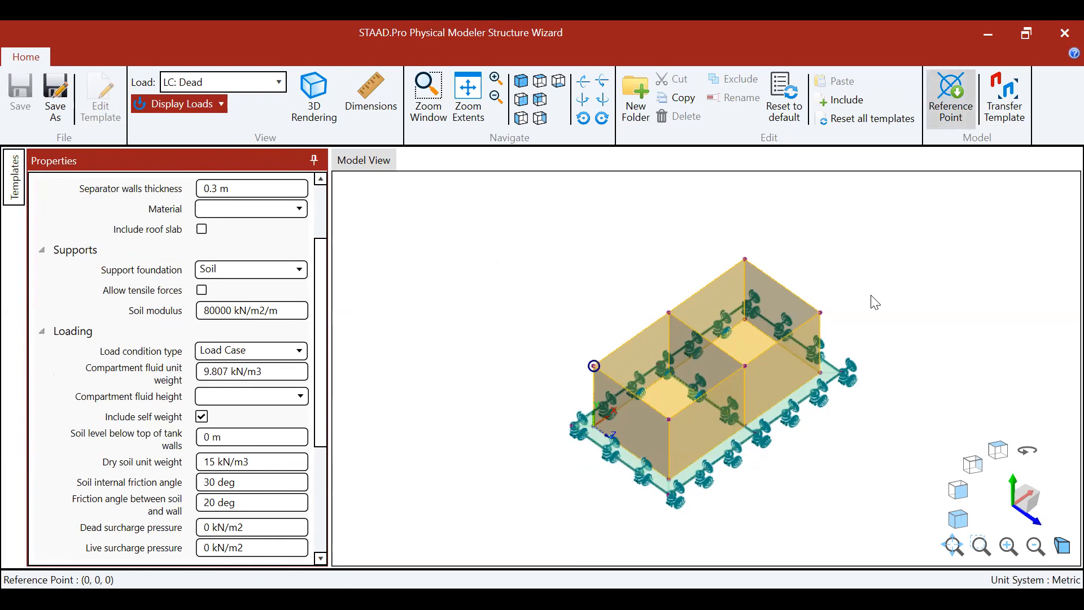
click(952, 89)
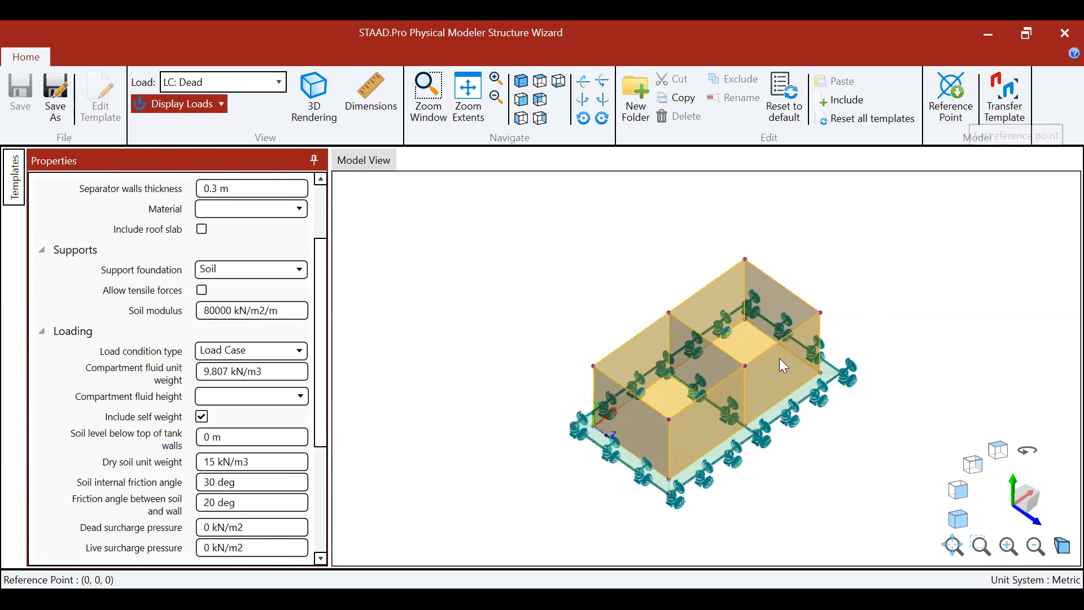
scroll(779, 358, down, 2)
scroll(784, 366, up, 2)
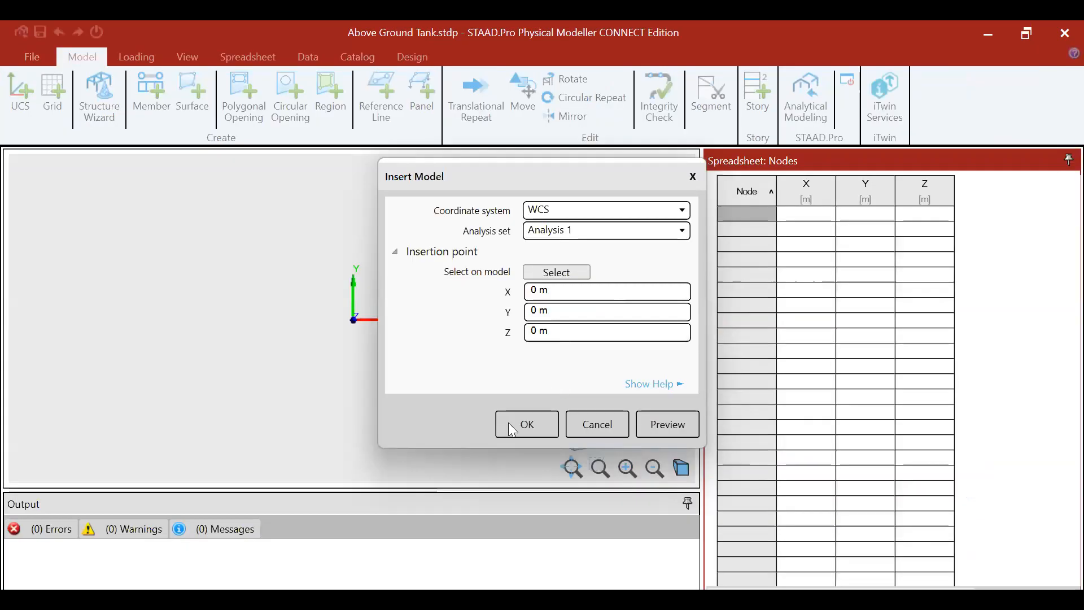
Preview and insert the tank at X, Y and Z of 0 m in the WCS coordinate system with analysis set Analysis 1.
click(664, 421)
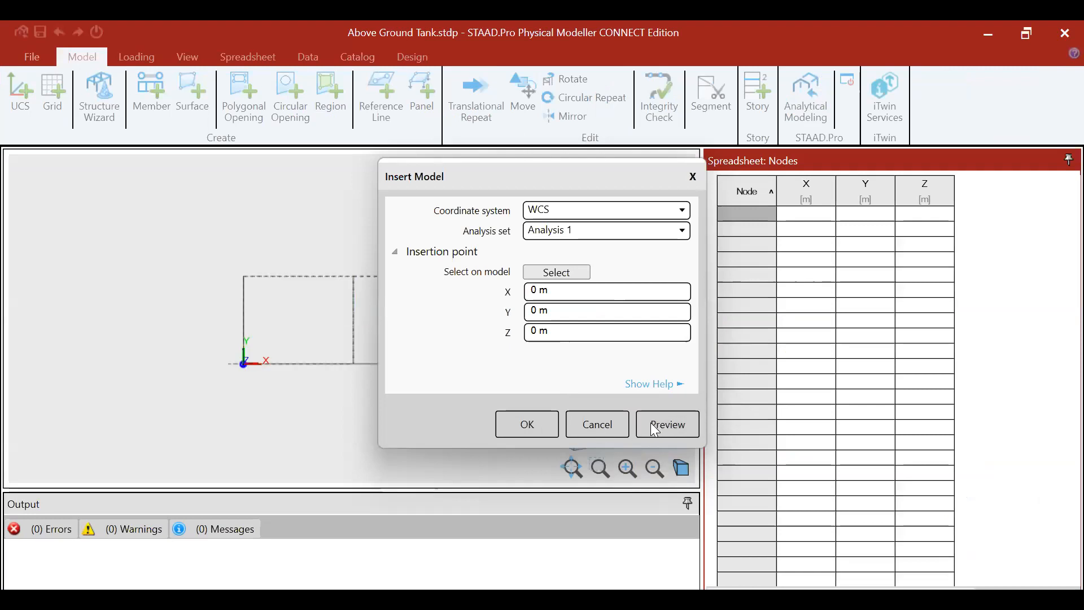
click(527, 427)
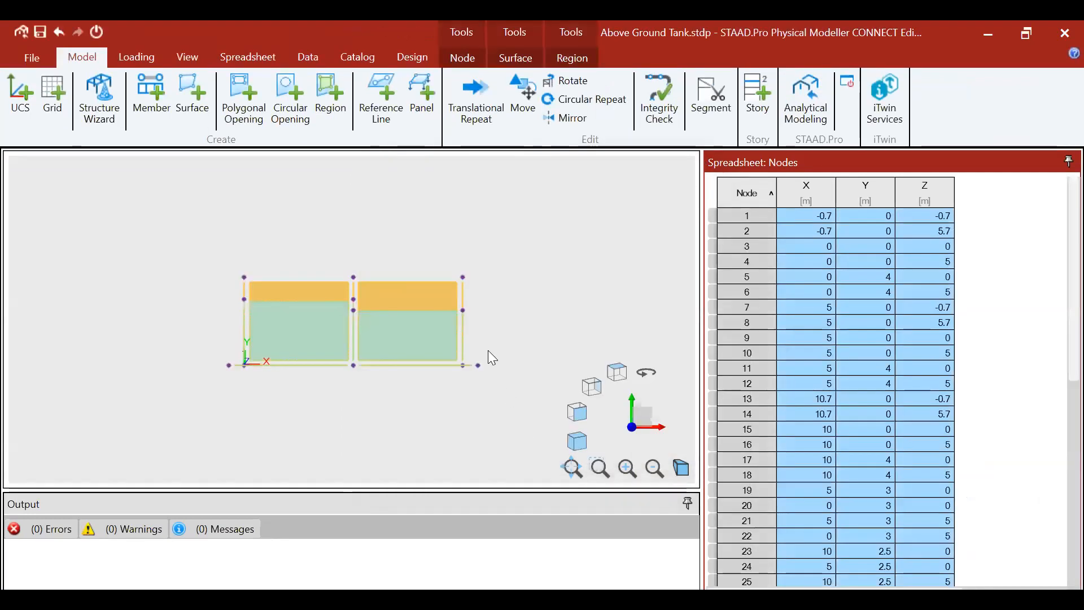
click(582, 443)
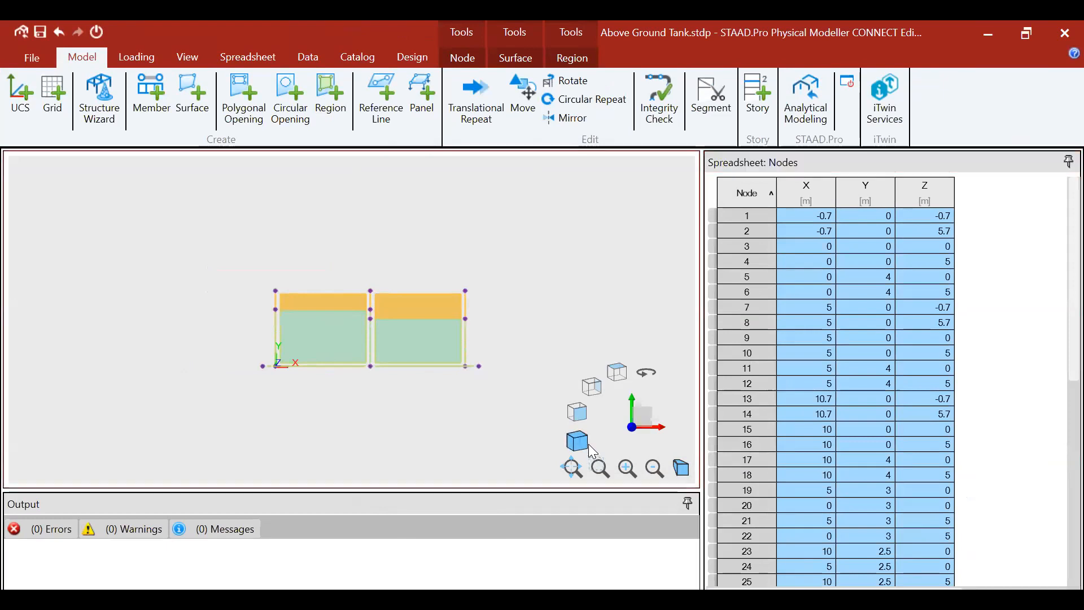
Examine the inserted two-compartment tank's walls, base and compartments in the isometric view.
scroll(397, 344, down, 3)
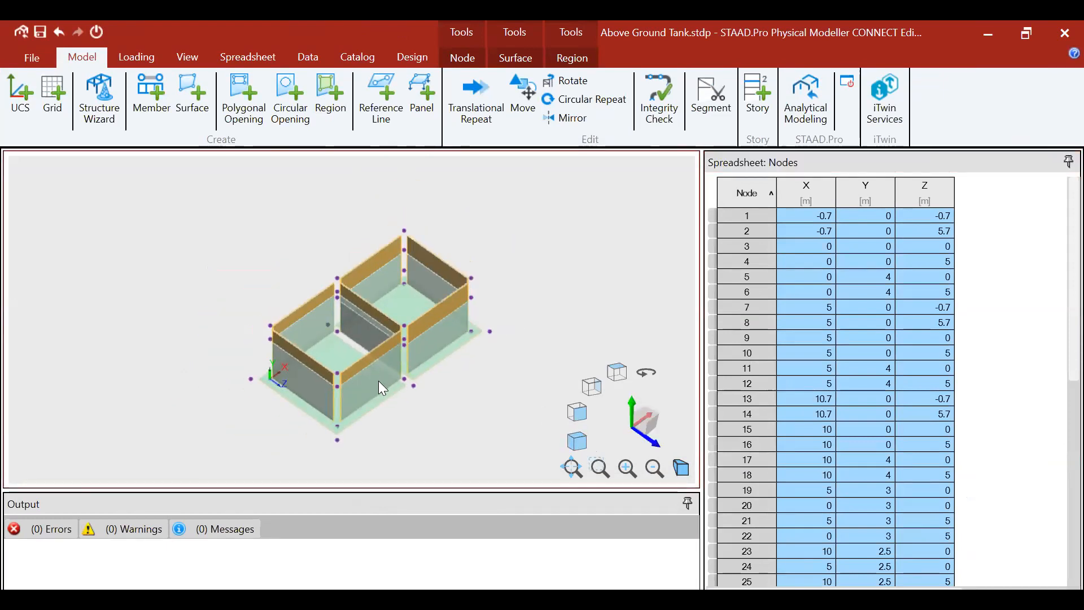
scroll(379, 382, up, 3)
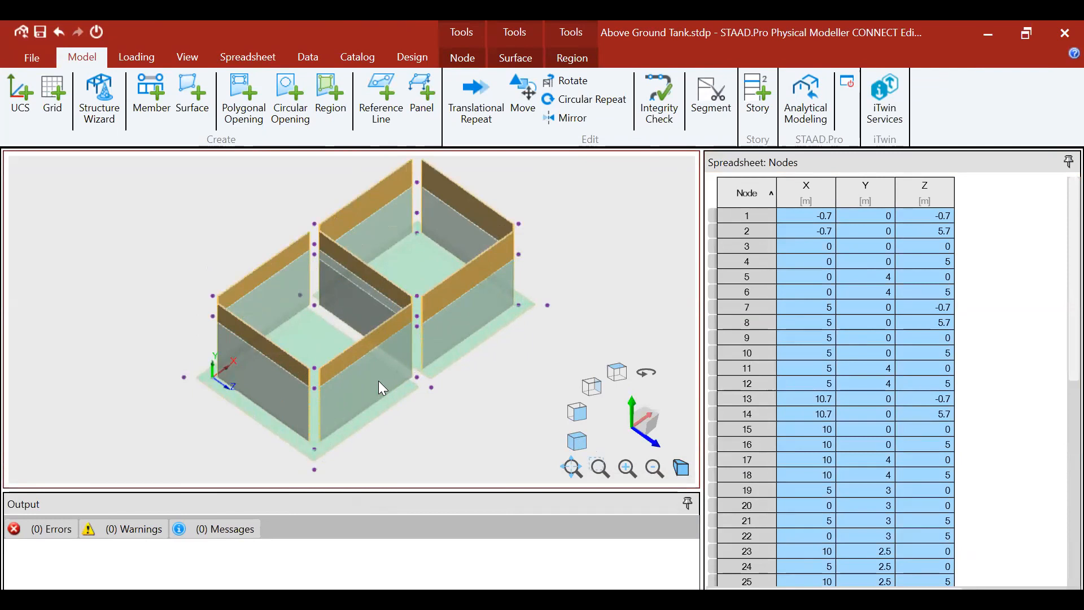
scroll(378, 382, down, 3)
scroll(379, 382, up, 3)
scroll(176, 307, down, 2)
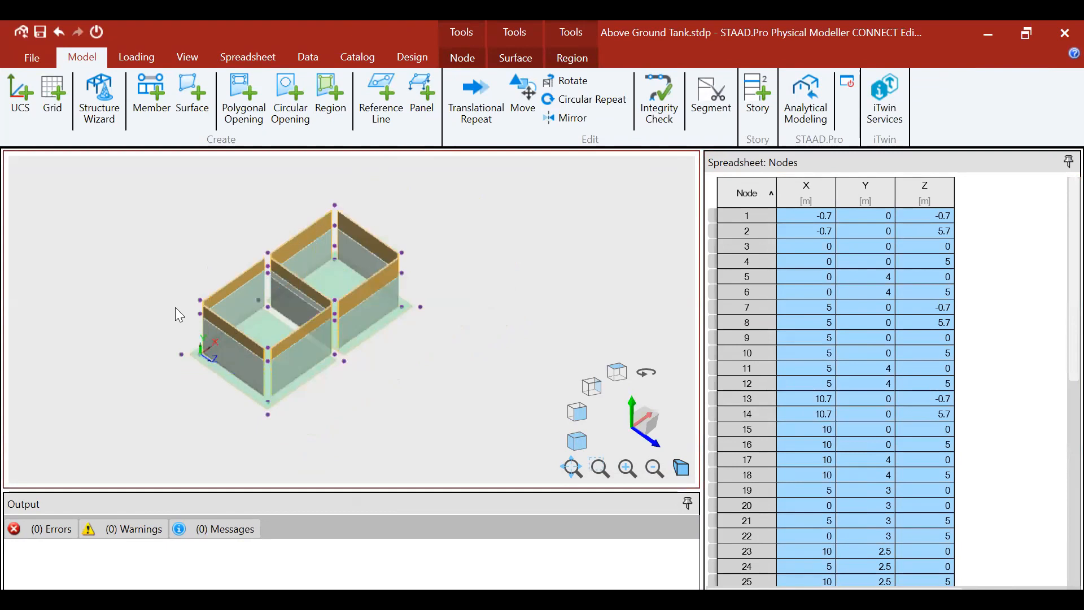
scroll(198, 313, up, 2)
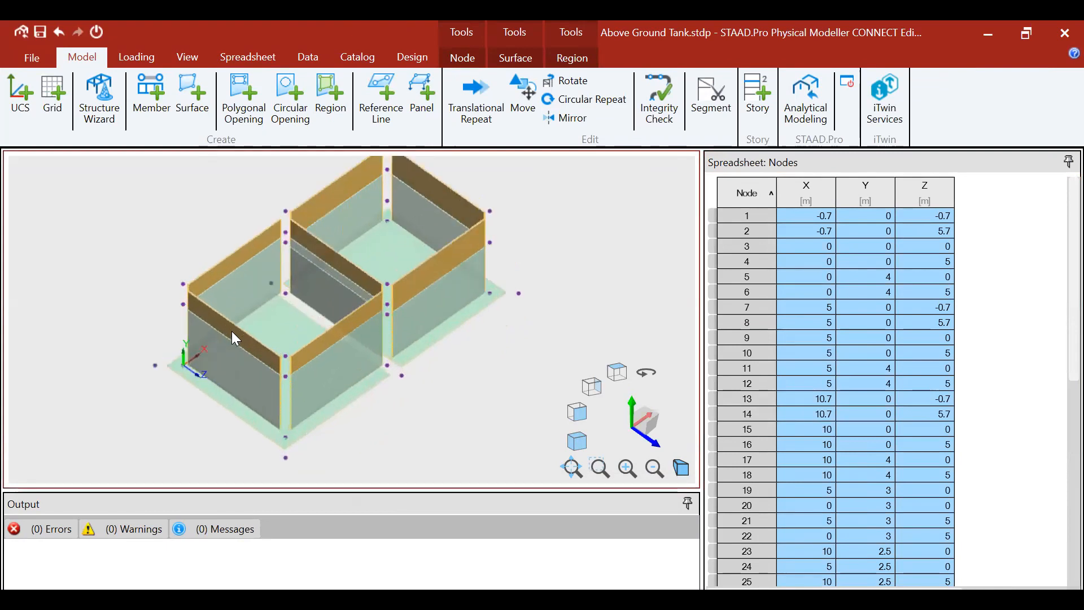
scroll(231, 331, down, 2)
scroll(262, 249, up, 2)
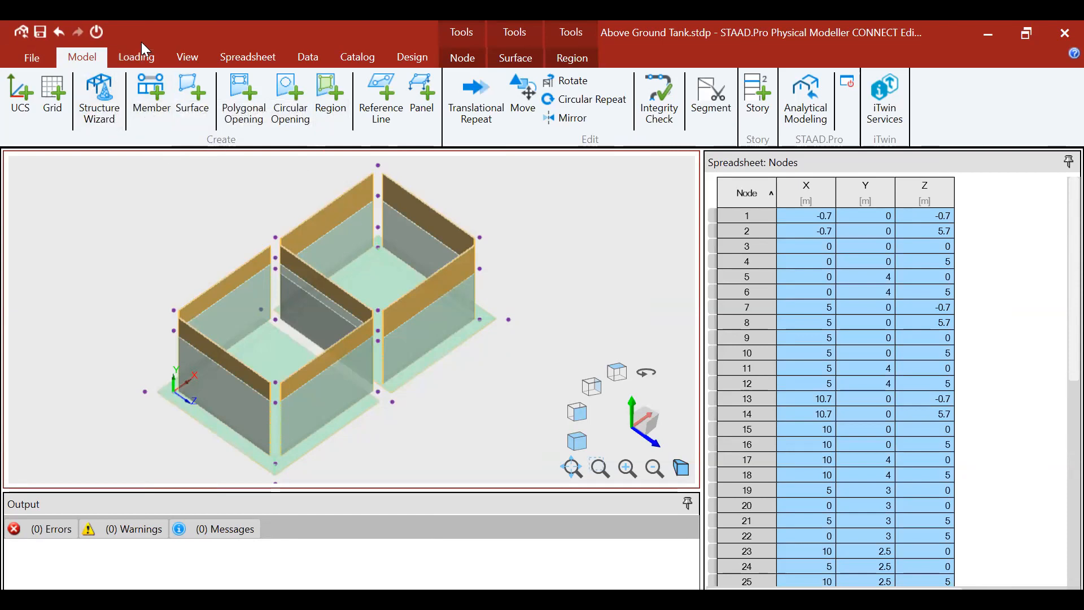
scroll(213, 259, down, 2)
Display the whole tank in 3D rendering and inspect its tapered walls and base slab.
click(193, 55)
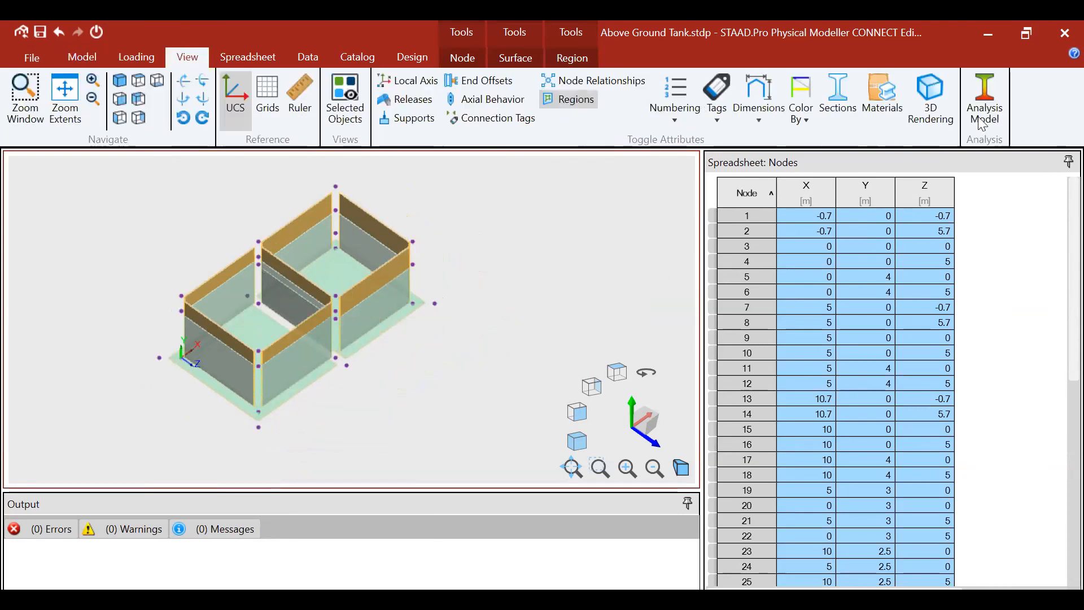
click(938, 92)
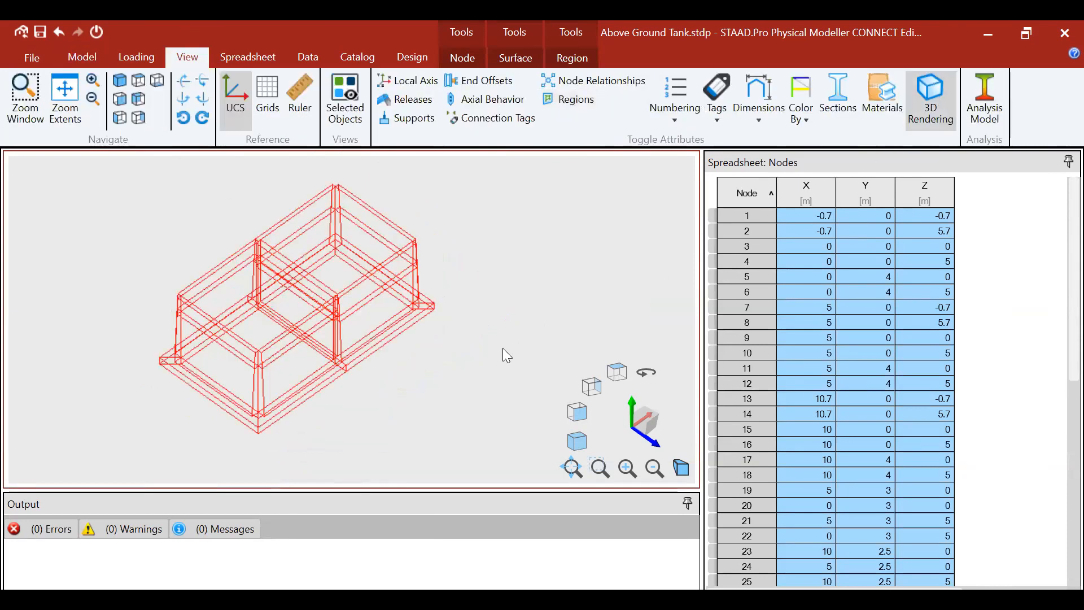
scroll(400, 325, up, 5)
scroll(399, 325, down, 5)
scroll(446, 290, up, 1)
scroll(446, 291, down, 2)
Color the rendered tank by Material and clear the current selection.
click(798, 102)
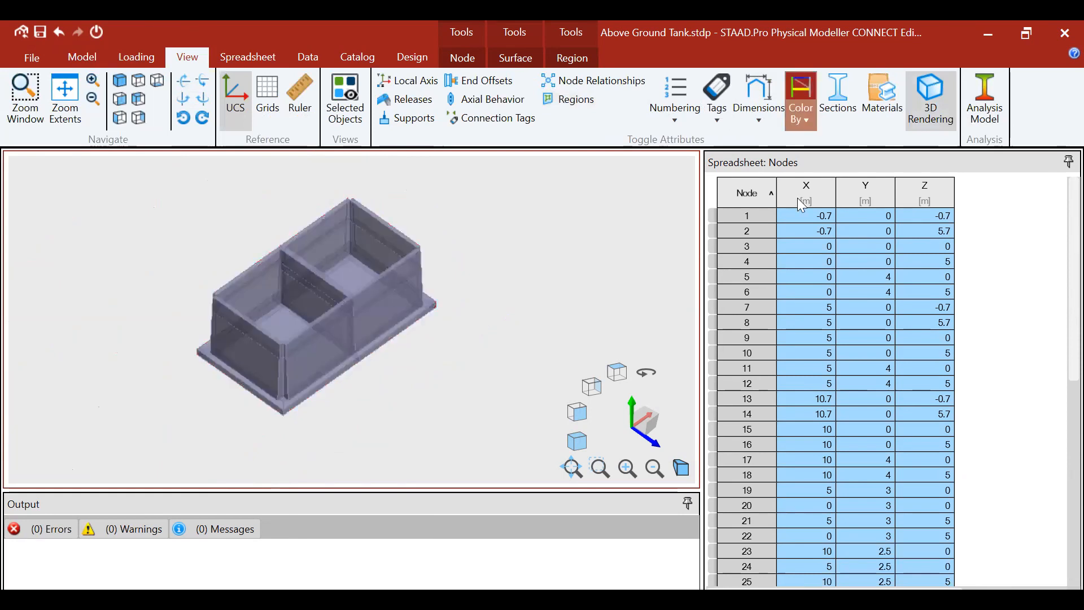
click(808, 121)
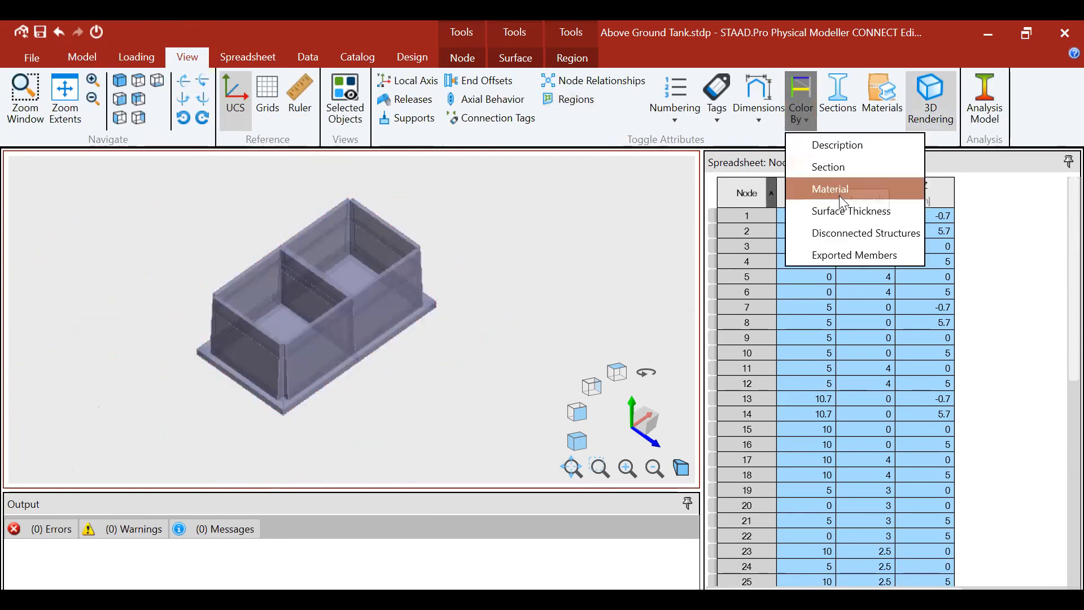
click(829, 192)
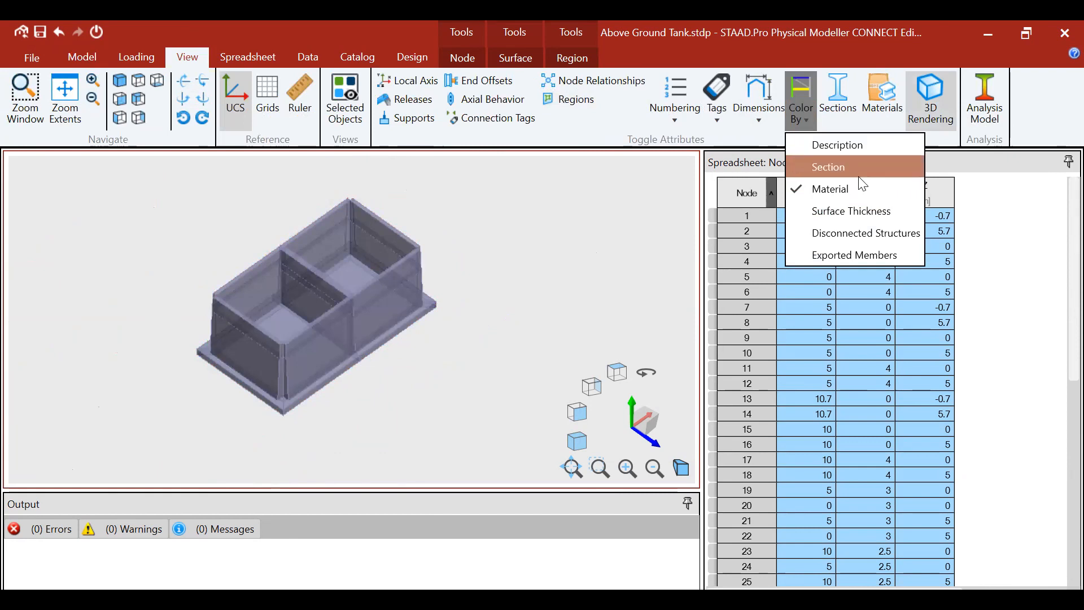
click(624, 248)
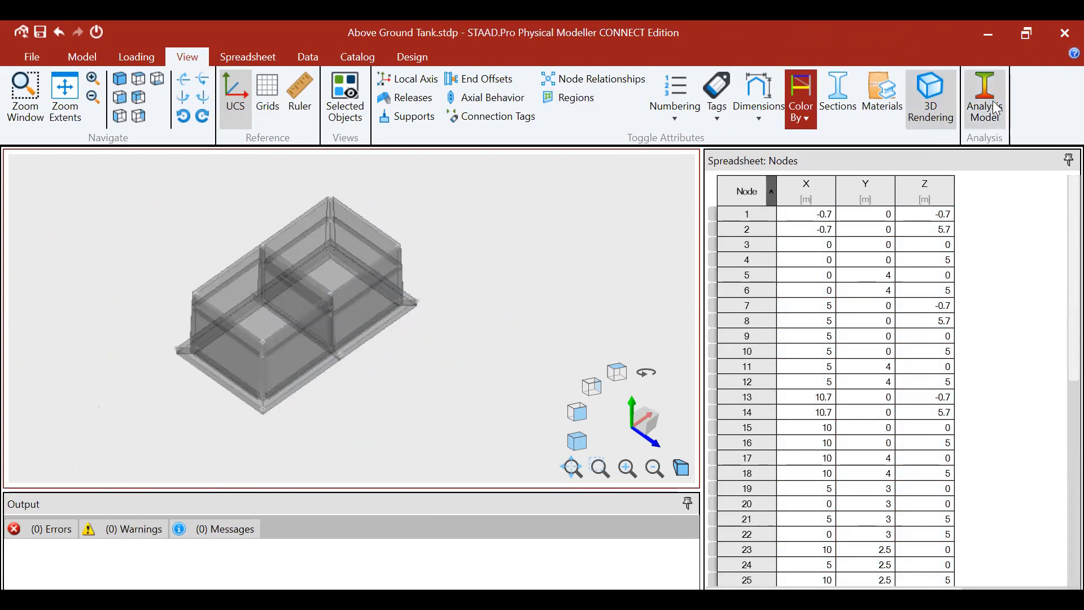
Show the analysis model and examine the mesh on the tank's walls, partition, base slab and corners.
click(974, 129)
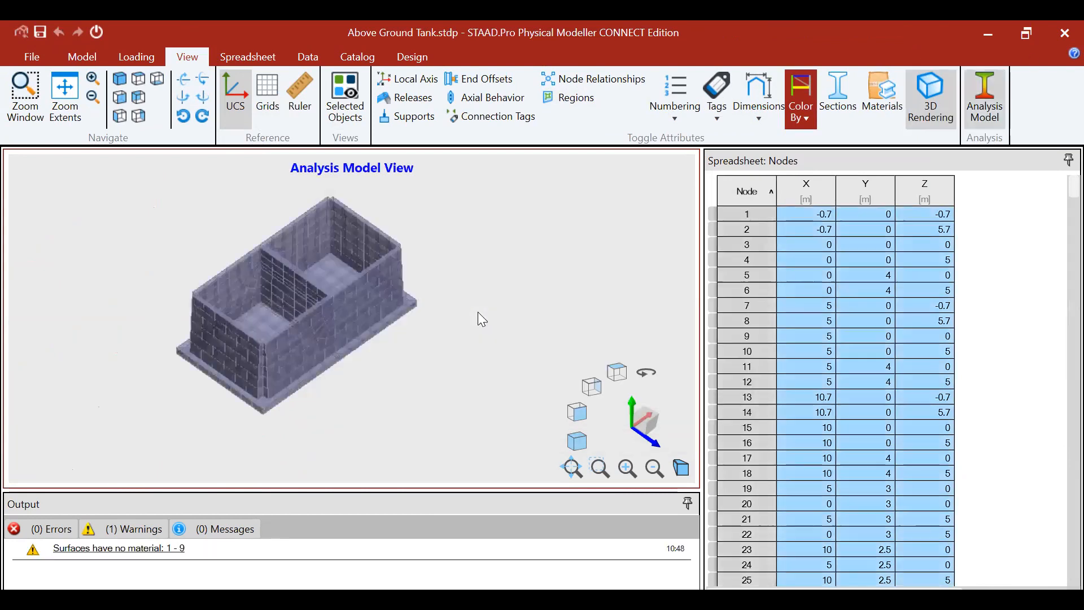
scroll(283, 292, up, 3)
scroll(387, 407, down, 3)
scroll(284, 262, up, 2)
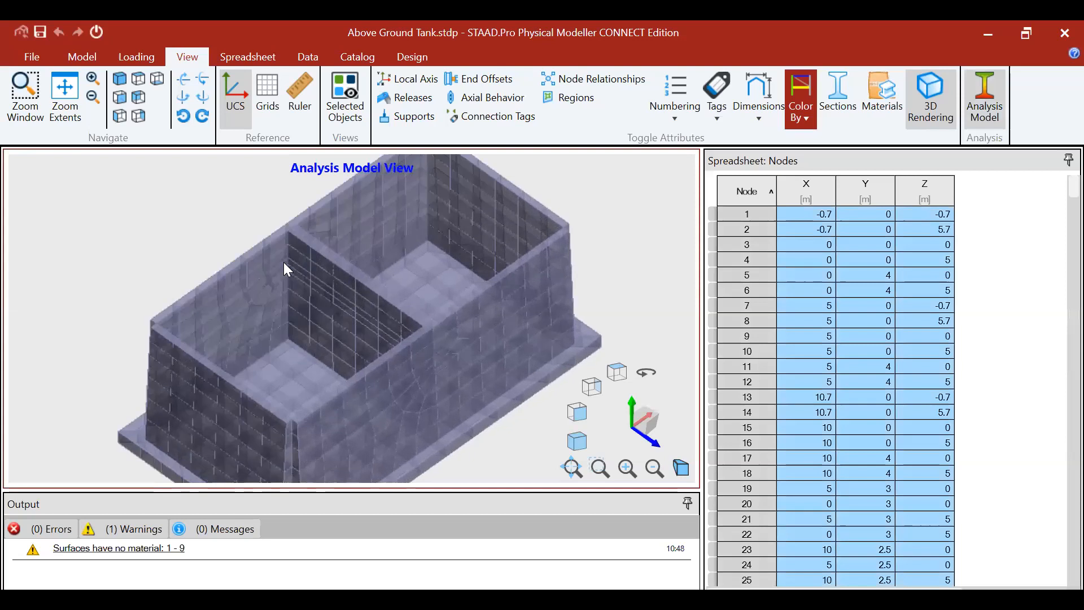
scroll(298, 343, down, 2)
scroll(298, 343, up, 1)
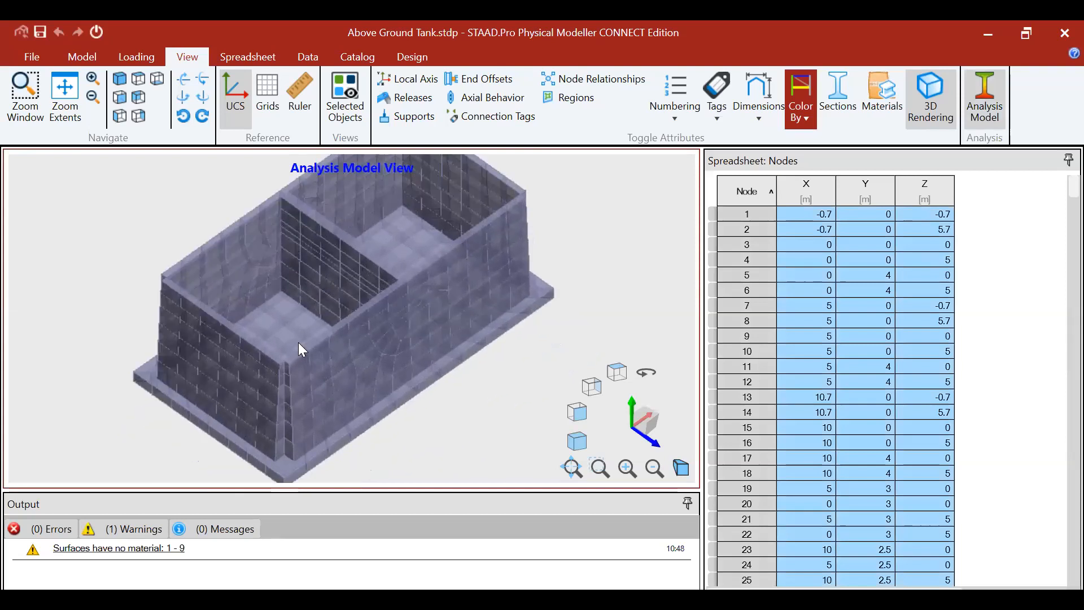
scroll(298, 342, down, 1)
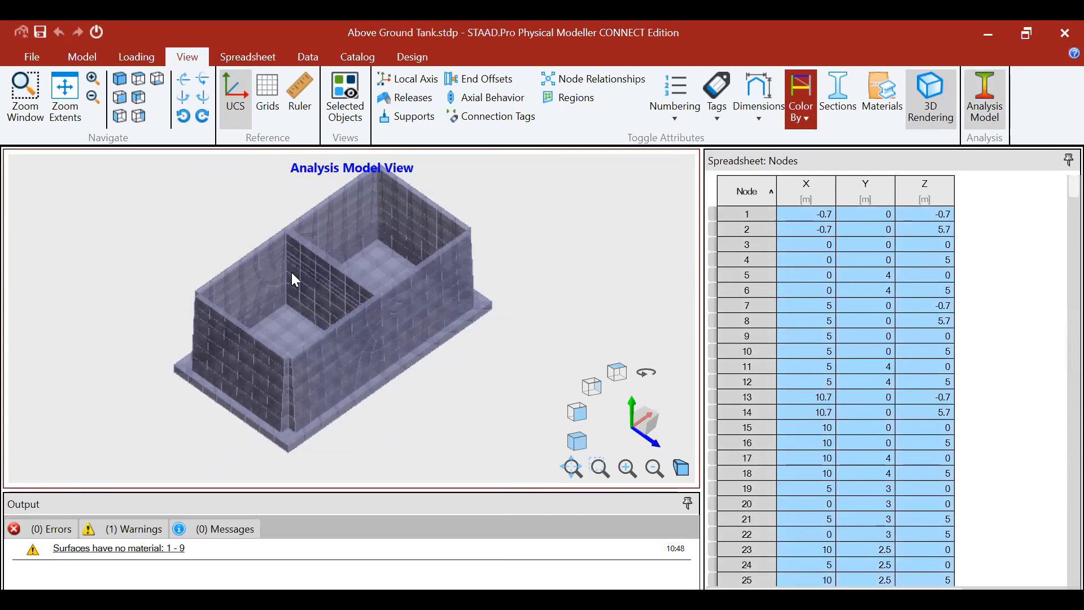
scroll(291, 272, up, 1)
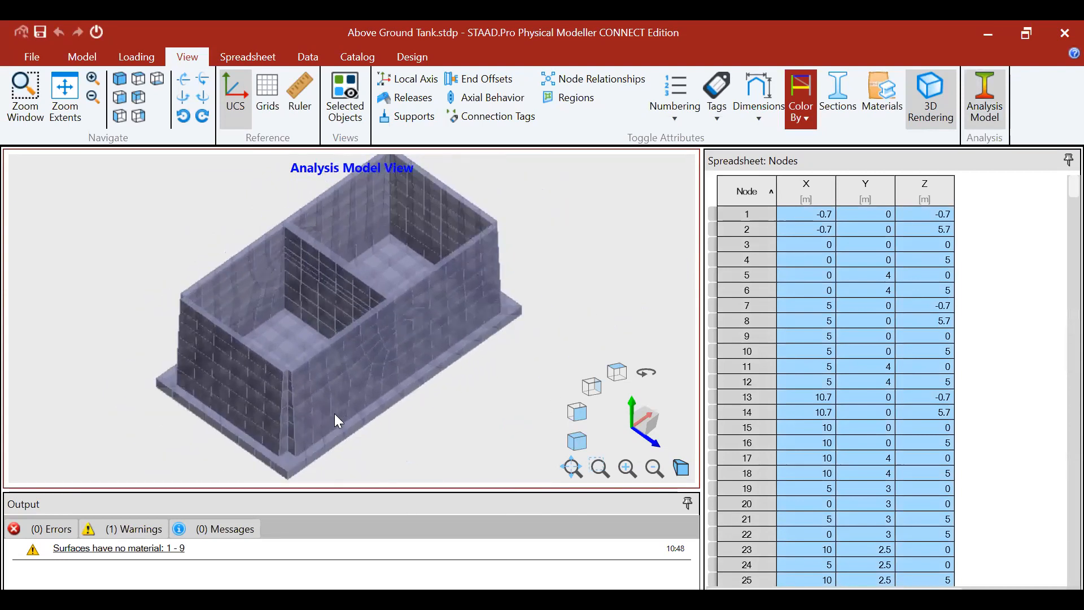
scroll(331, 417, up, 2)
scroll(322, 397, down, 1)
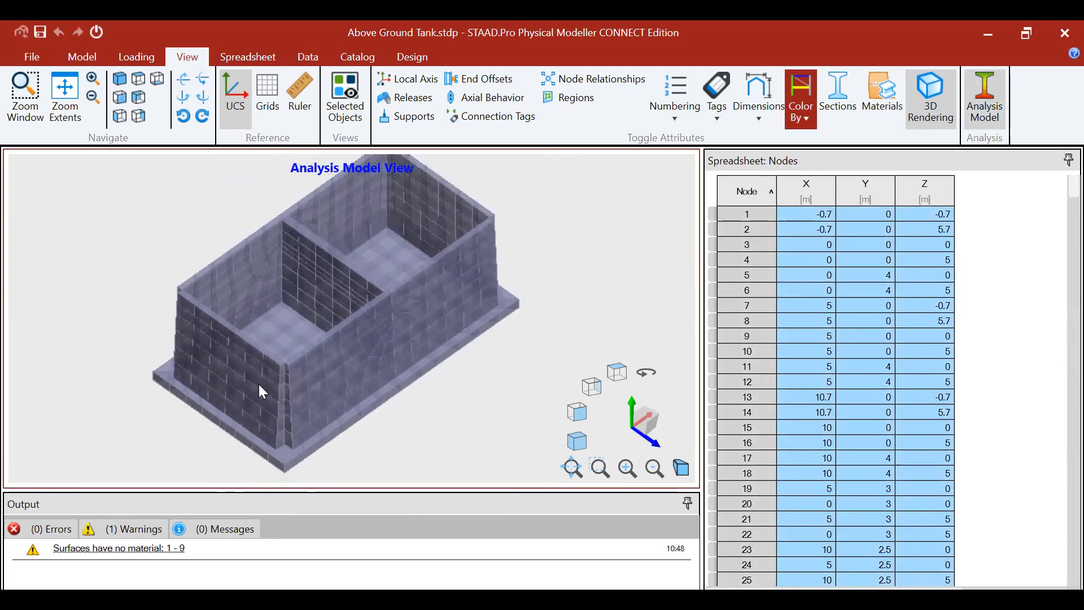
scroll(289, 443, up, 2)
scroll(289, 446, down, 1)
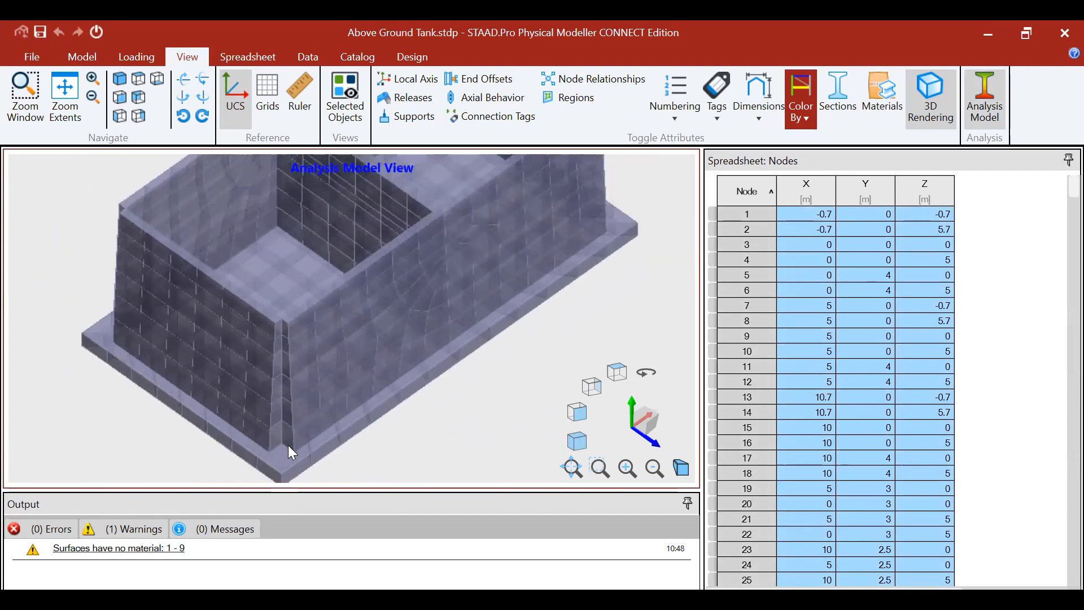
scroll(289, 447, down, 1)
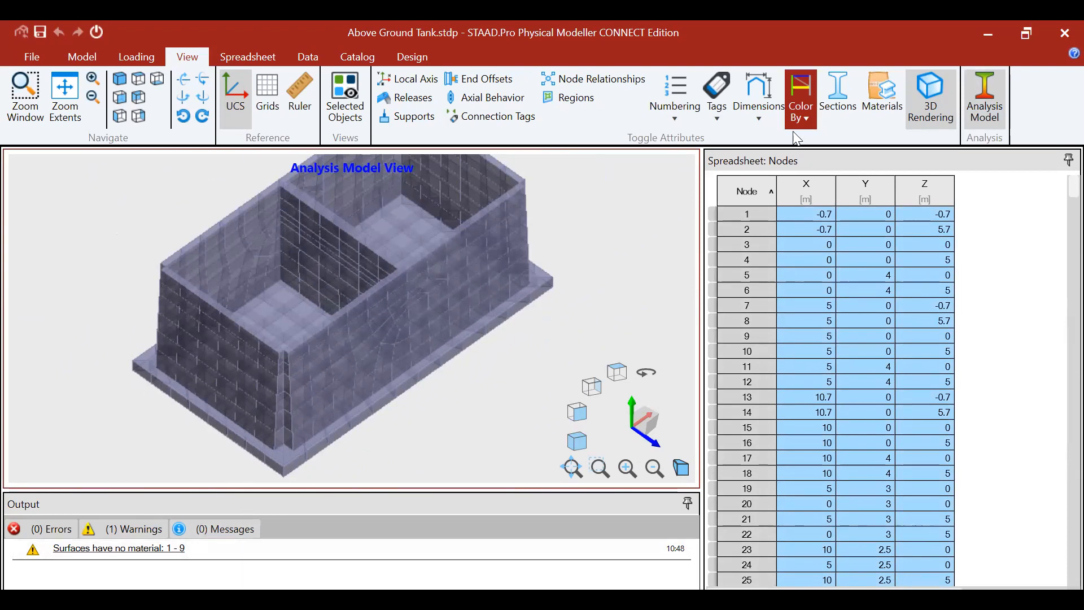
scroll(694, 174, down, 1)
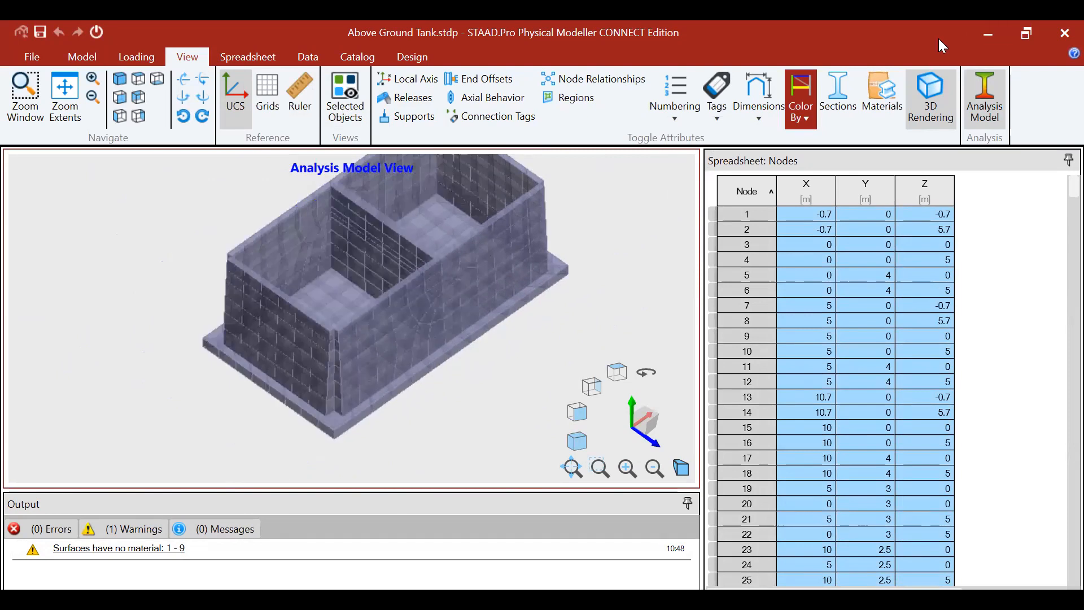
Add the standard Concrete material with the Concrete specification to the model's catalog.
click(1026, 35)
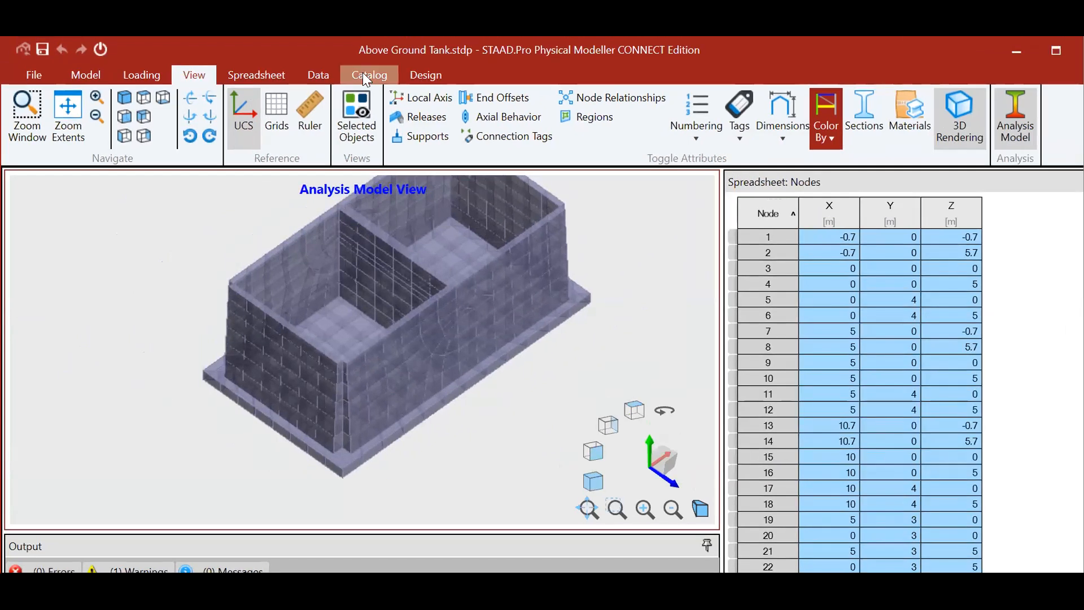
click(365, 74)
click(66, 115)
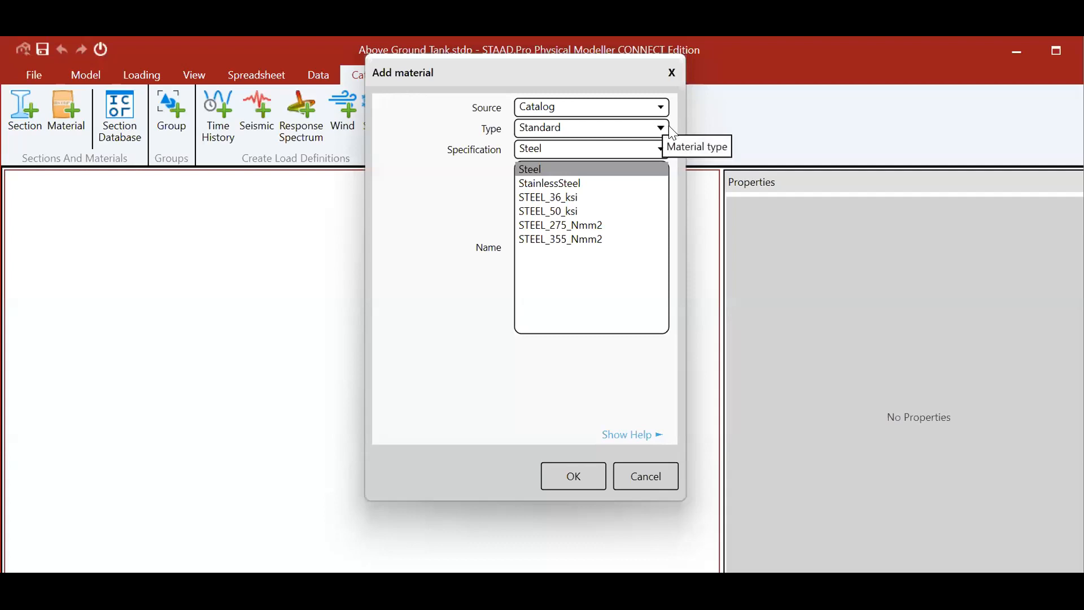
click(658, 150)
click(603, 194)
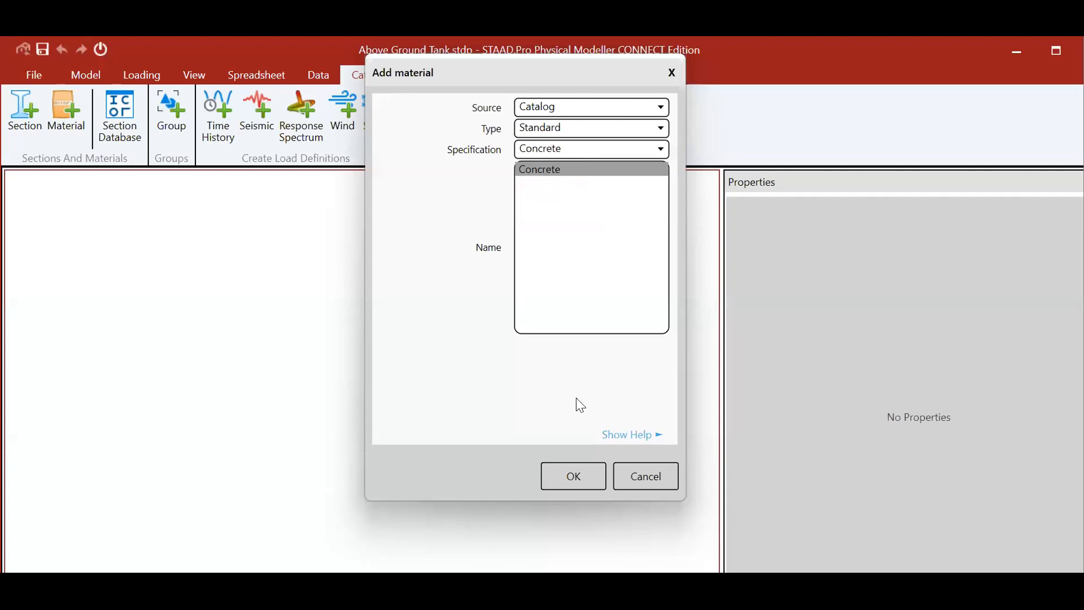
click(573, 476)
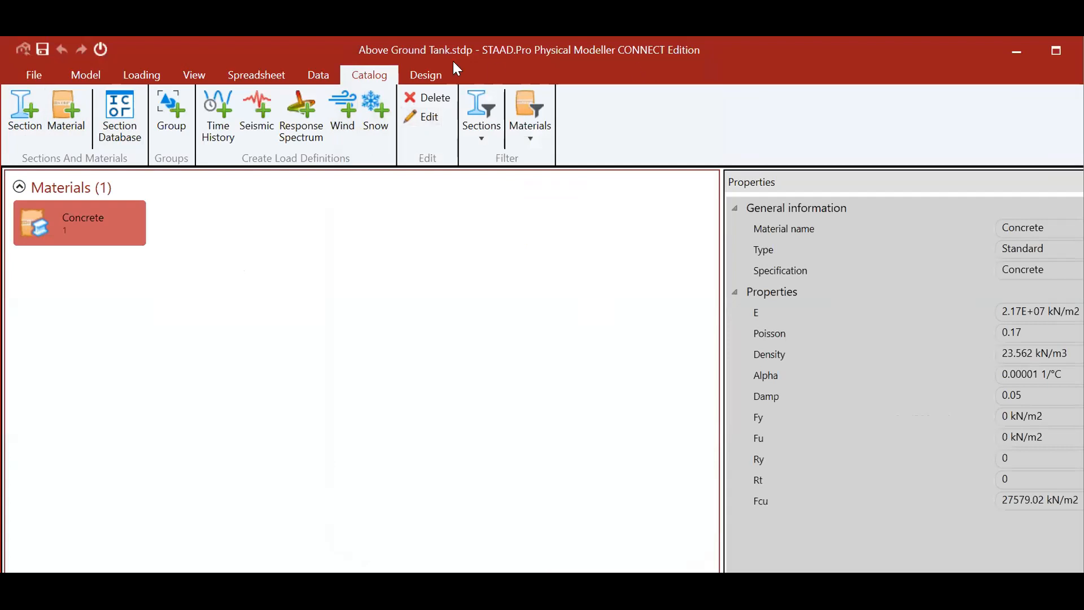
Return to the tank model and try to select the whole tank with a selection window.
click(306, 71)
click(97, 68)
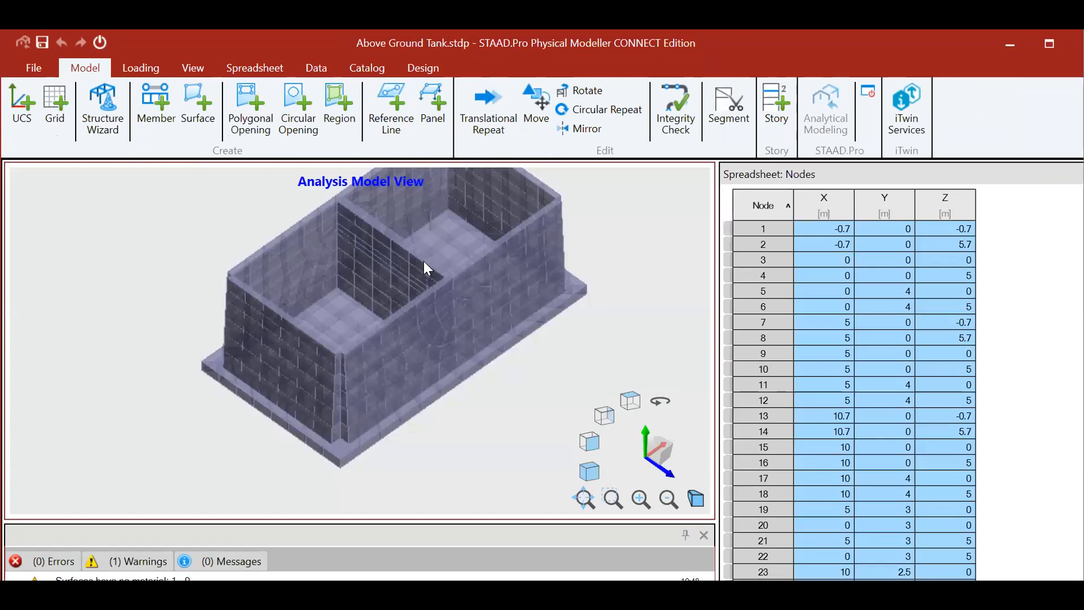
scroll(193, 271, down, 3)
drag(172, 208, 476, 428)
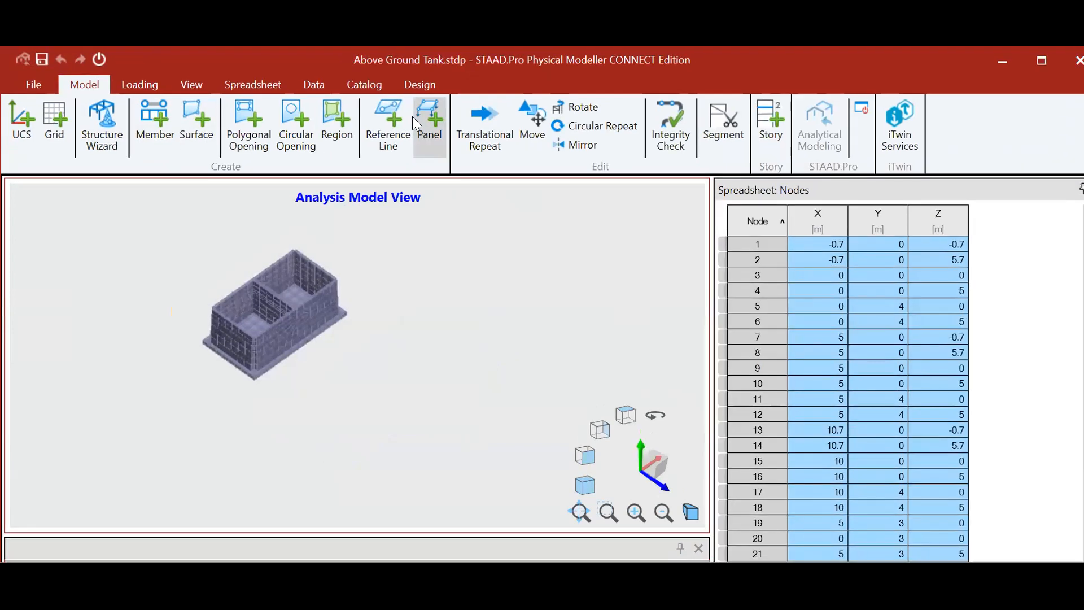
drag(381, 357, 126, 249)
drag(398, 254, 143, 392)
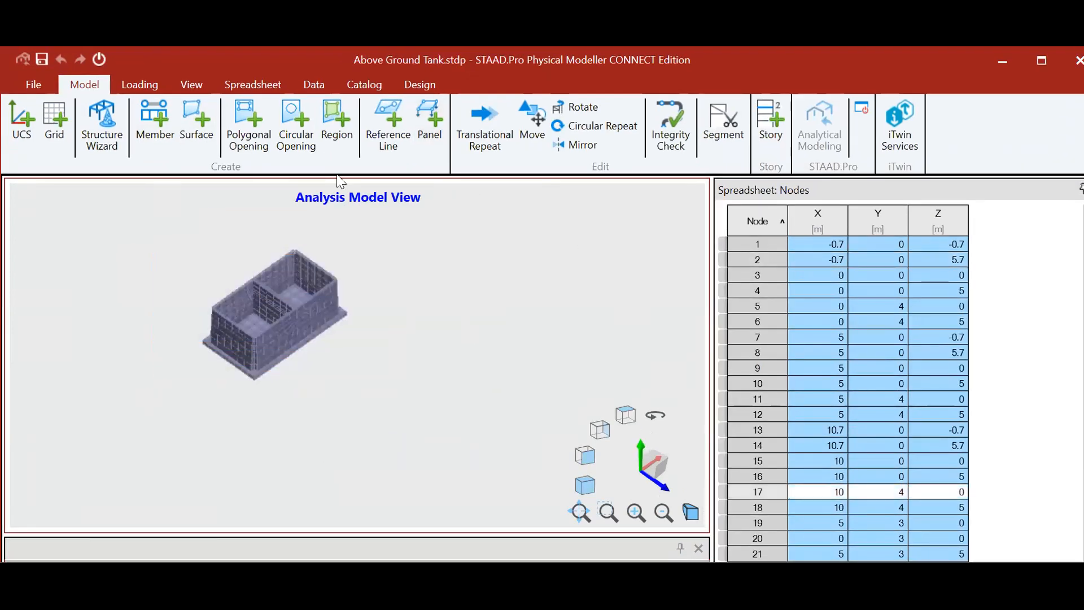
Window-select the entire meshed tank in the analysis model view and check the commands available for the selection.
click(190, 83)
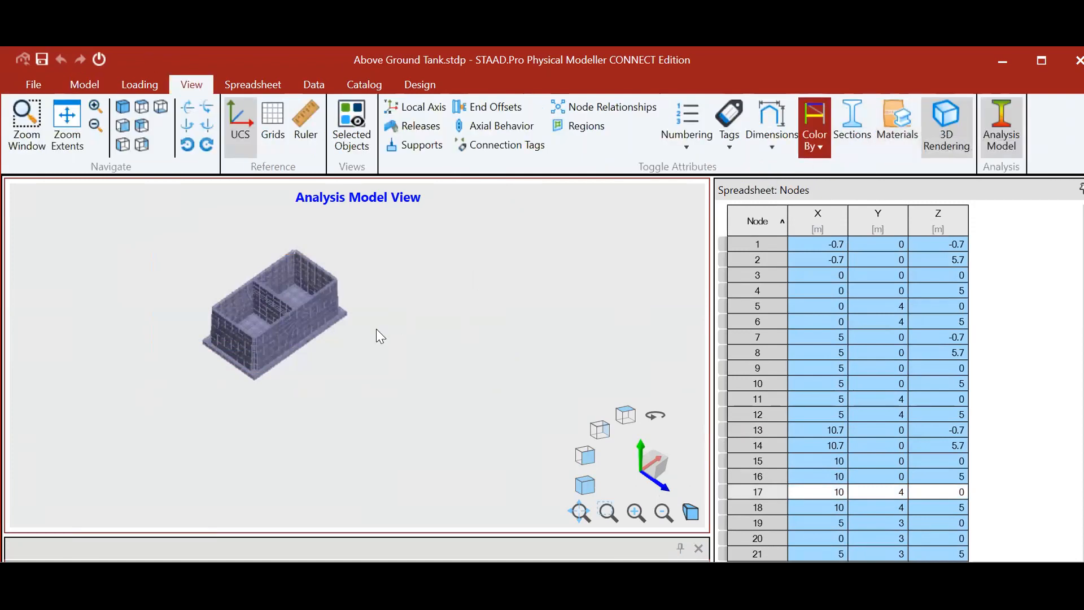
drag(416, 327, 113, 300)
drag(384, 248, 175, 415)
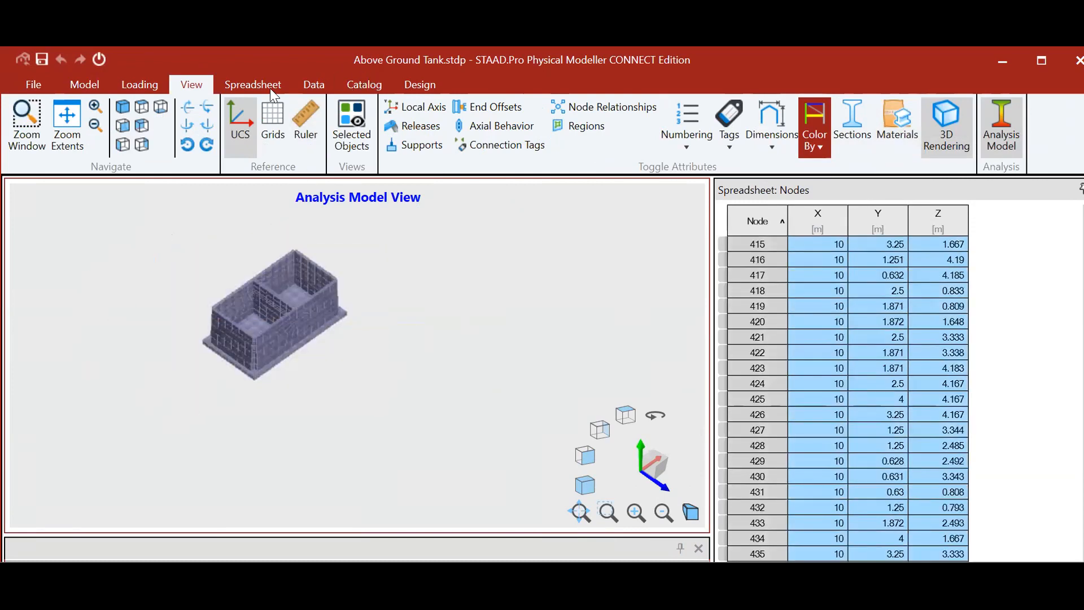
drag(297, 228, 263, 458)
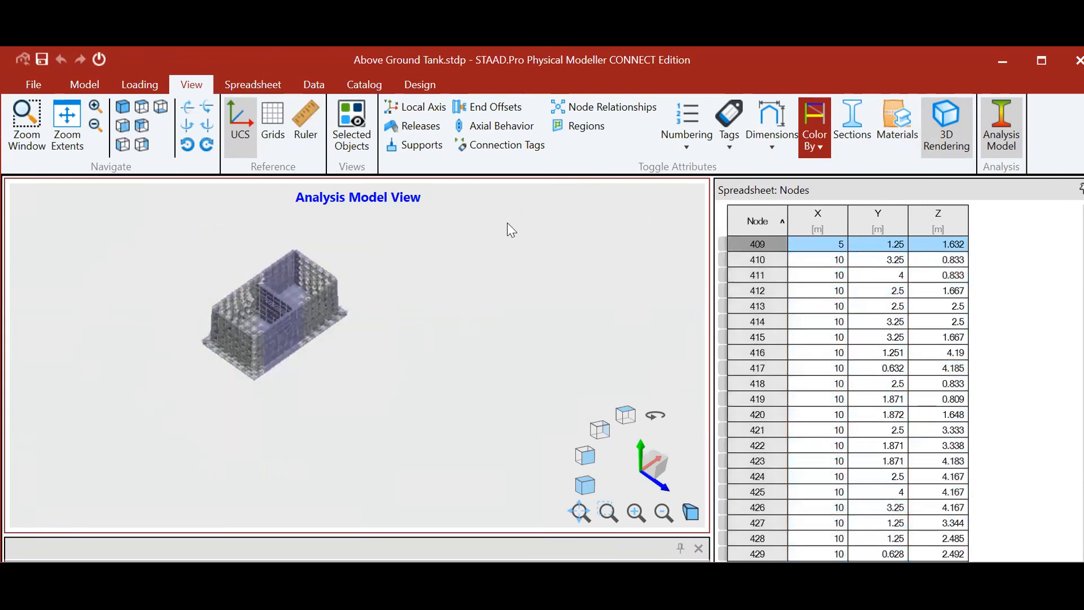
click(314, 427)
drag(301, 222, 159, 404)
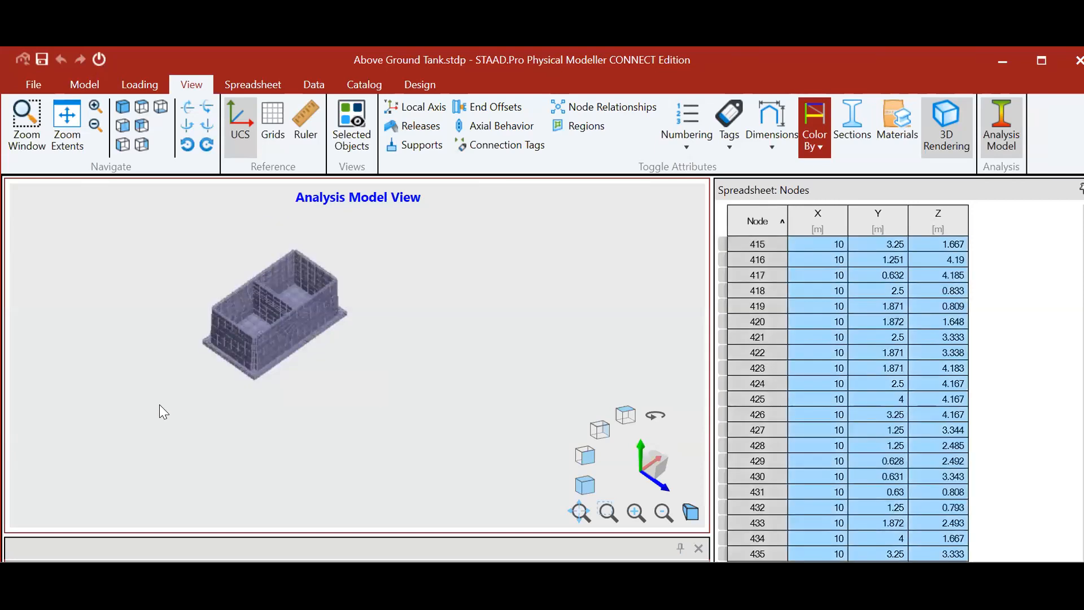
right_click(305, 333)
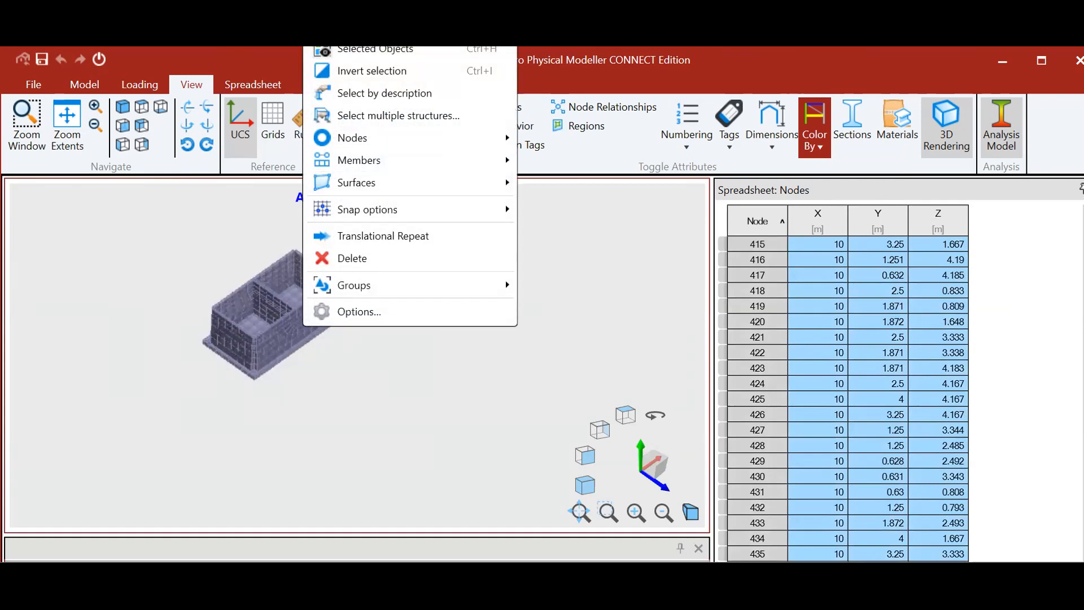
key(Escape)
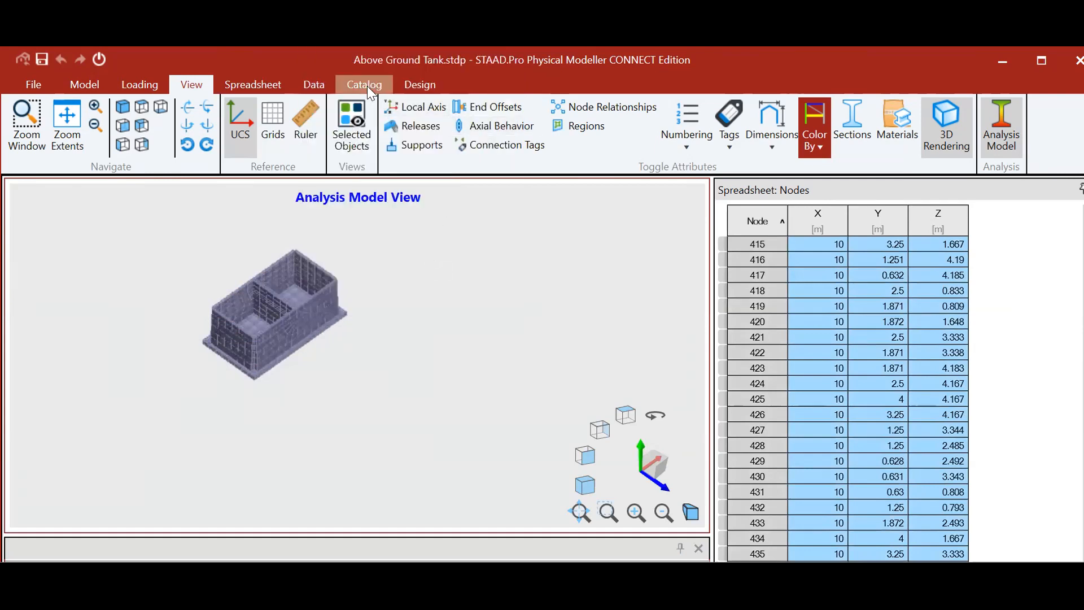
Examine the Concrete material's specification and properties in the catalog.
click(266, 85)
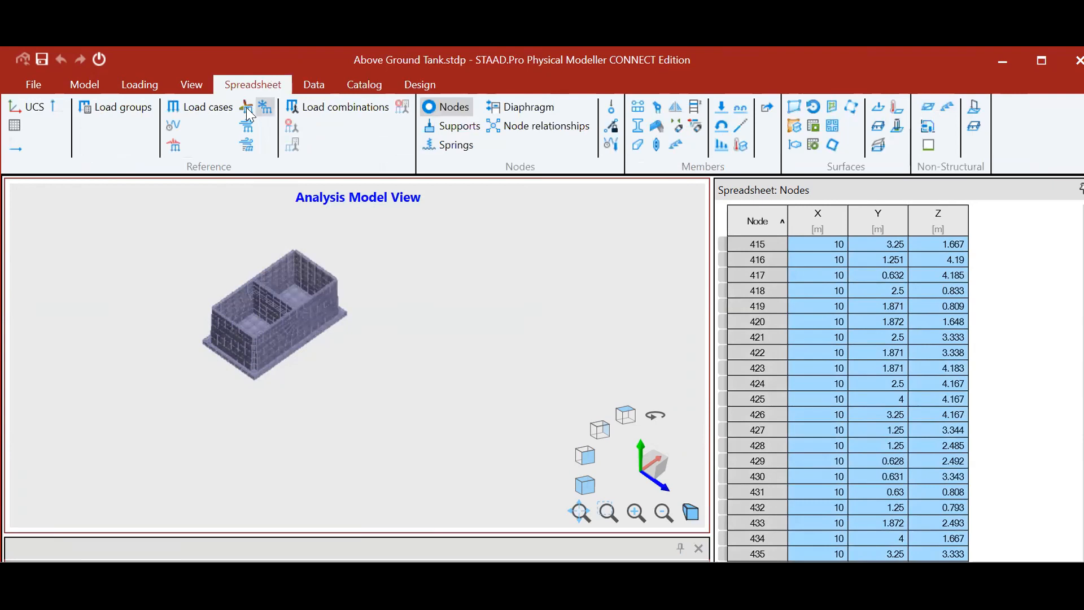
click(369, 84)
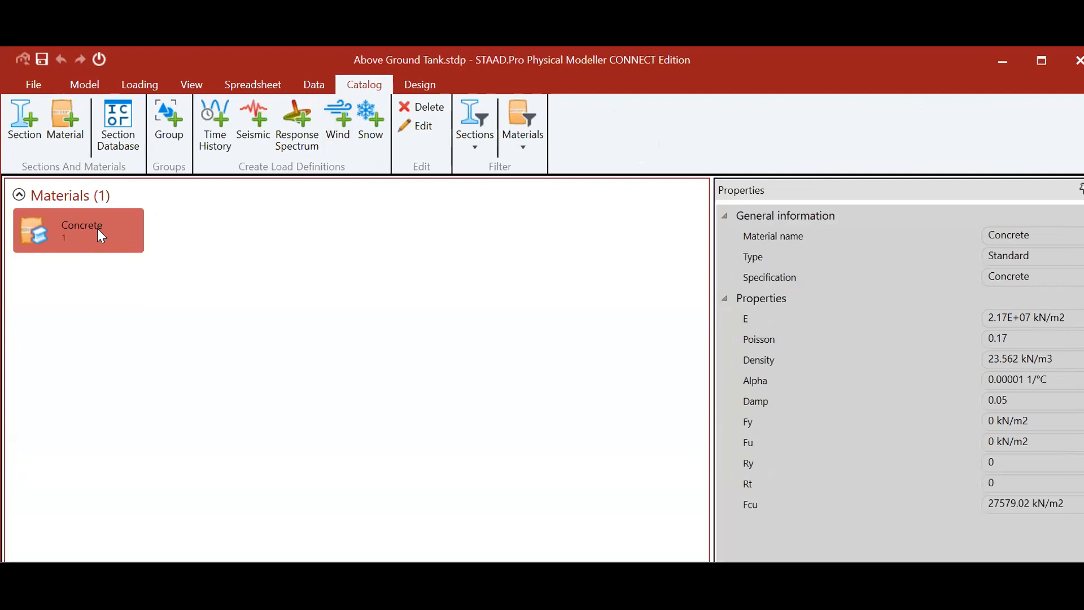
click(315, 85)
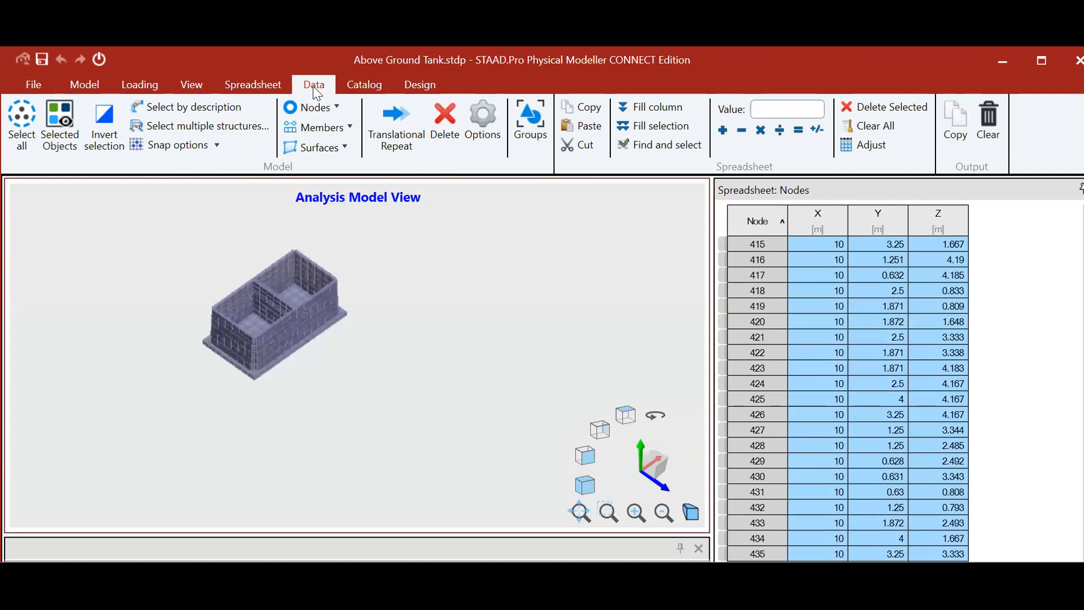
click(269, 85)
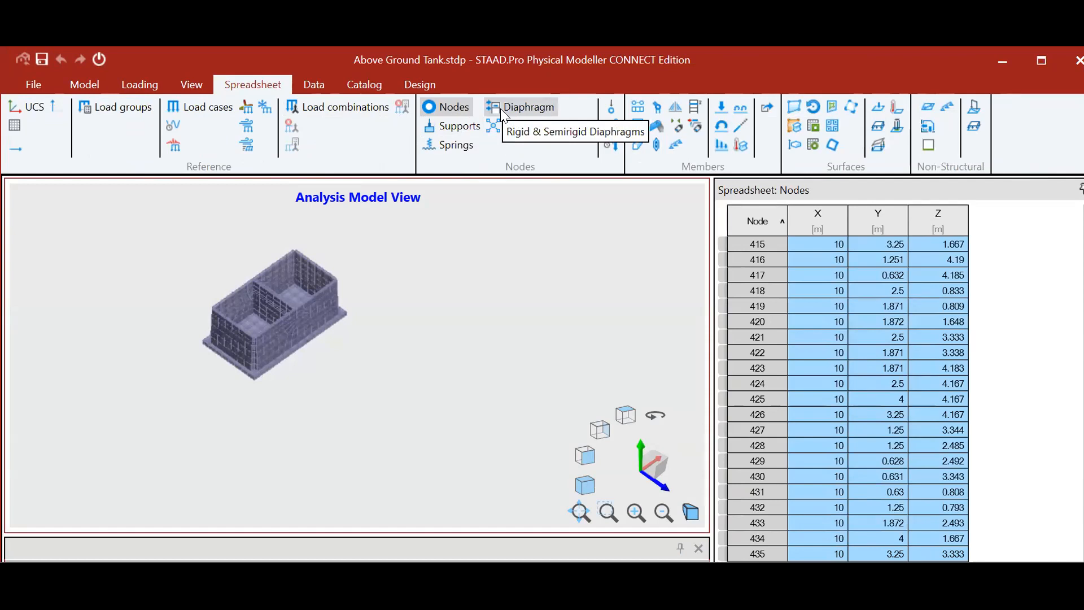
click(314, 85)
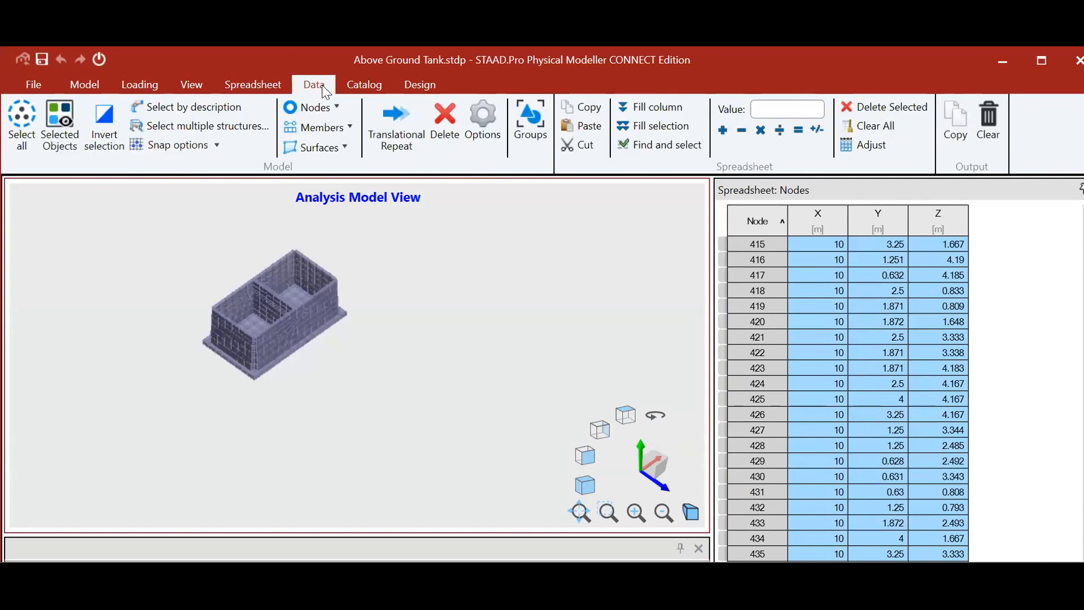
click(195, 87)
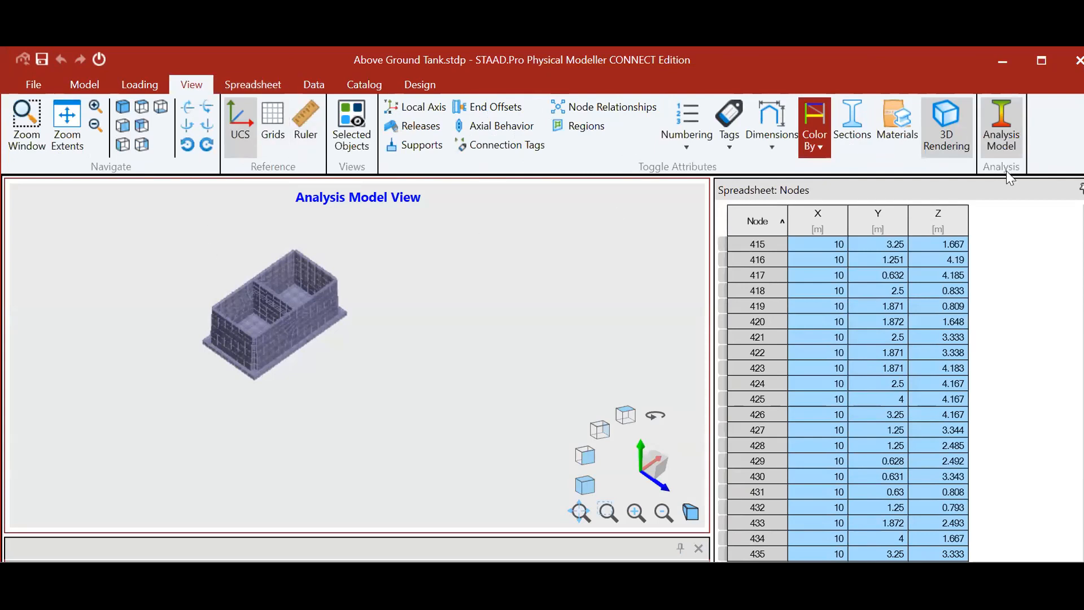
Try to enclose the whole meshed tank in a selection window in the analysis model view.
drag(244, 215, 495, 438)
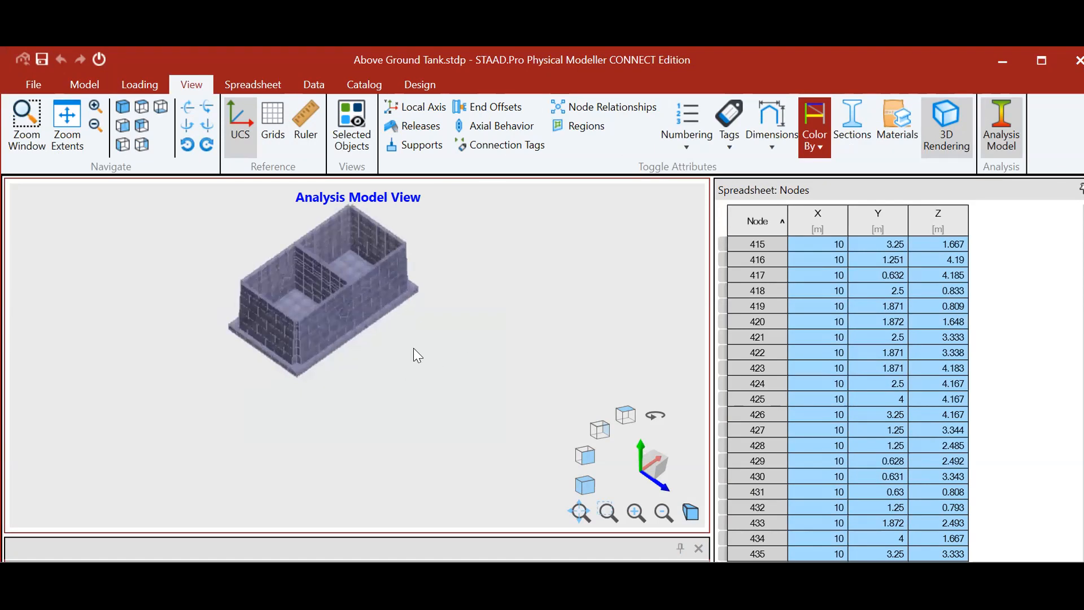
scroll(370, 356, down, 2)
drag(228, 233, 442, 393)
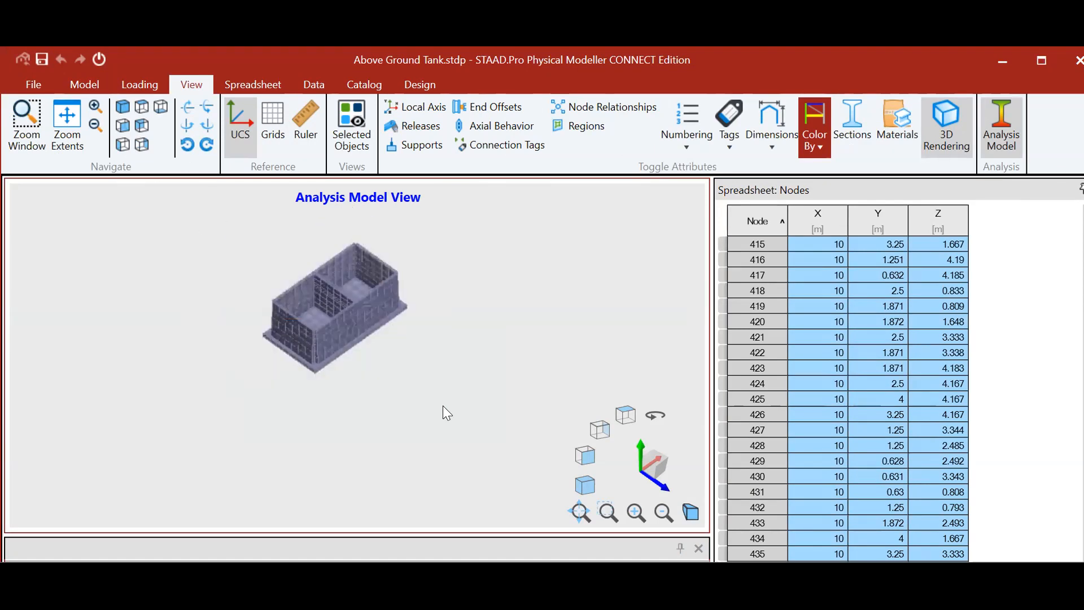
Make Dead the active load case and turn on the display of its loads on the tank.
click(141, 85)
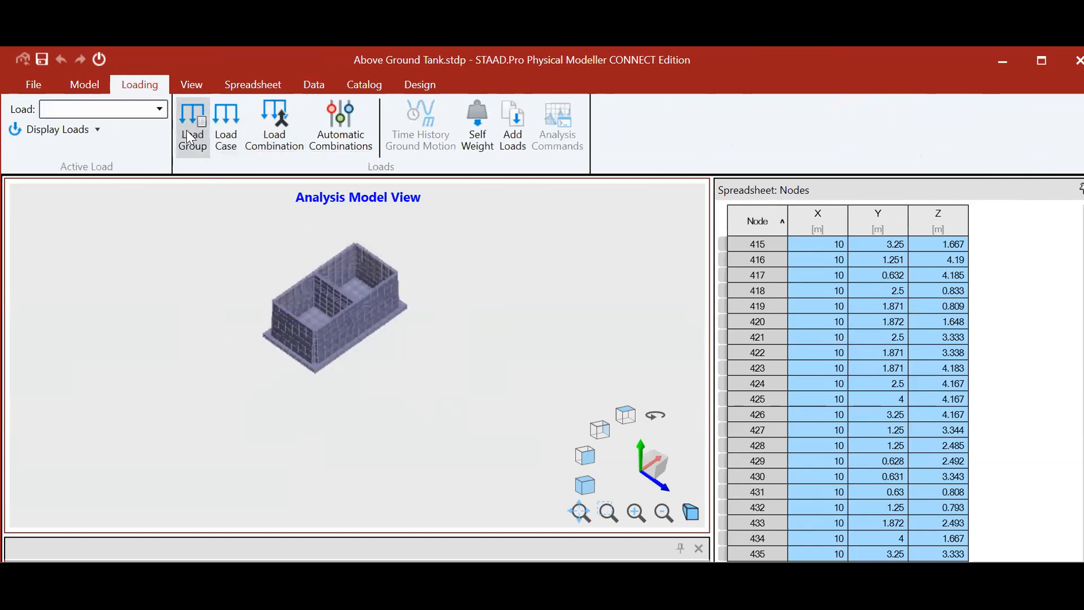
click(152, 108)
click(111, 180)
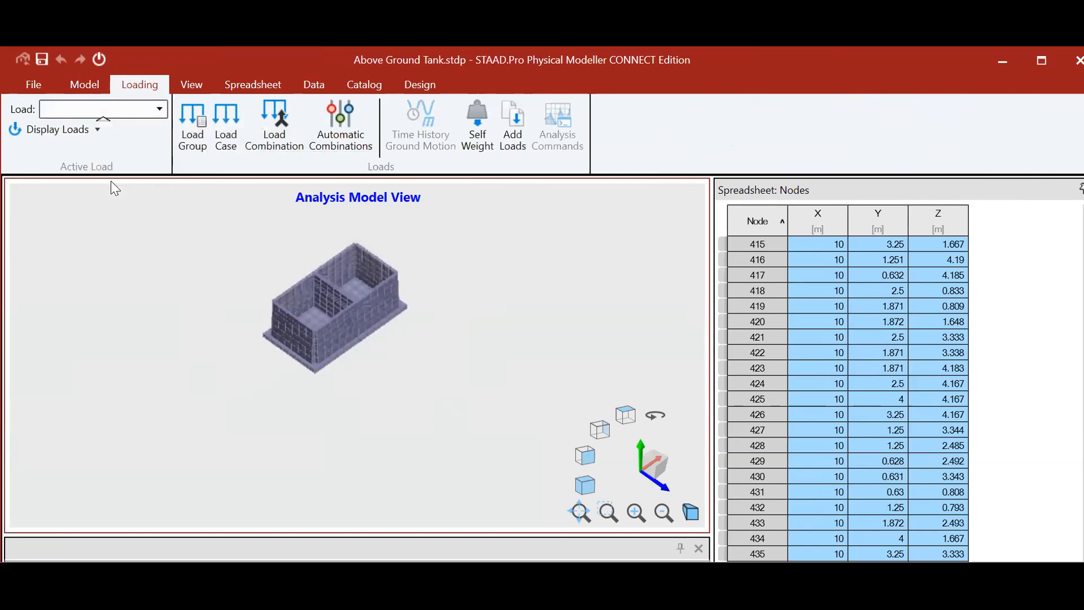
click(96, 129)
click(51, 151)
click(89, 125)
click(93, 131)
Display the Compartment 1 load case and examine its loads on the tank's walls and base.
click(156, 110)
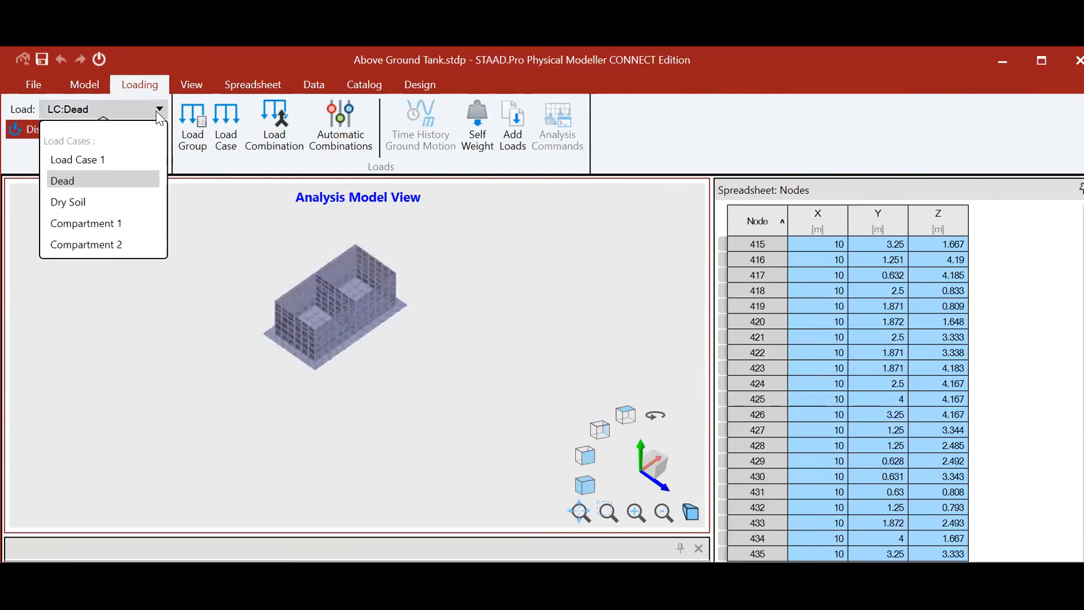
click(113, 220)
scroll(318, 317, up, 5)
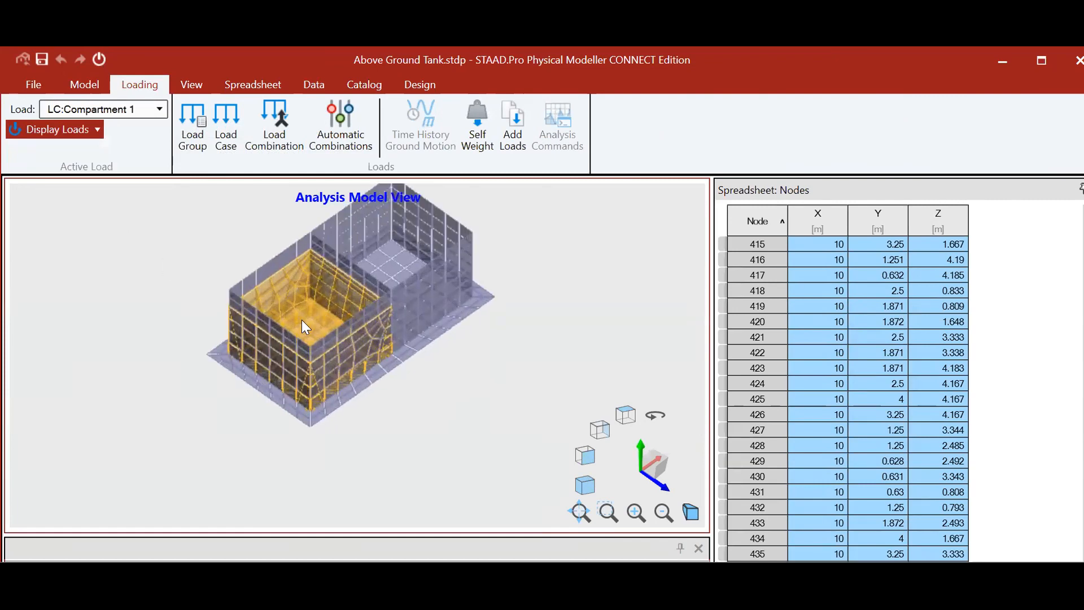
scroll(308, 308, down, 3)
scroll(325, 318, up, 3)
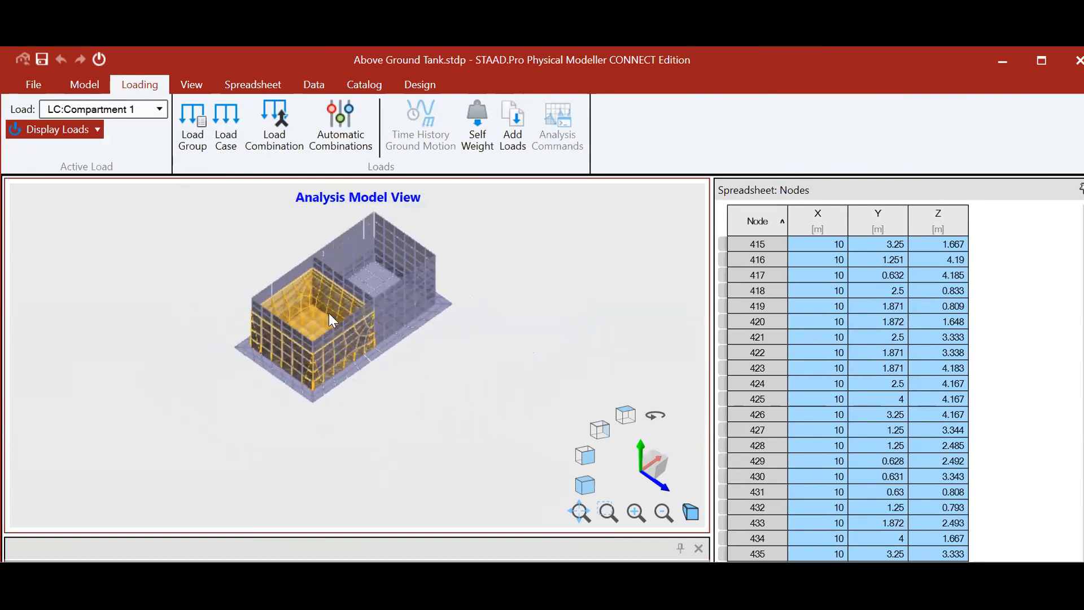
scroll(329, 313, down, 2)
Display the Compartment 2 load case and examine its loads on the tank's walls and base.
click(97, 131)
click(160, 109)
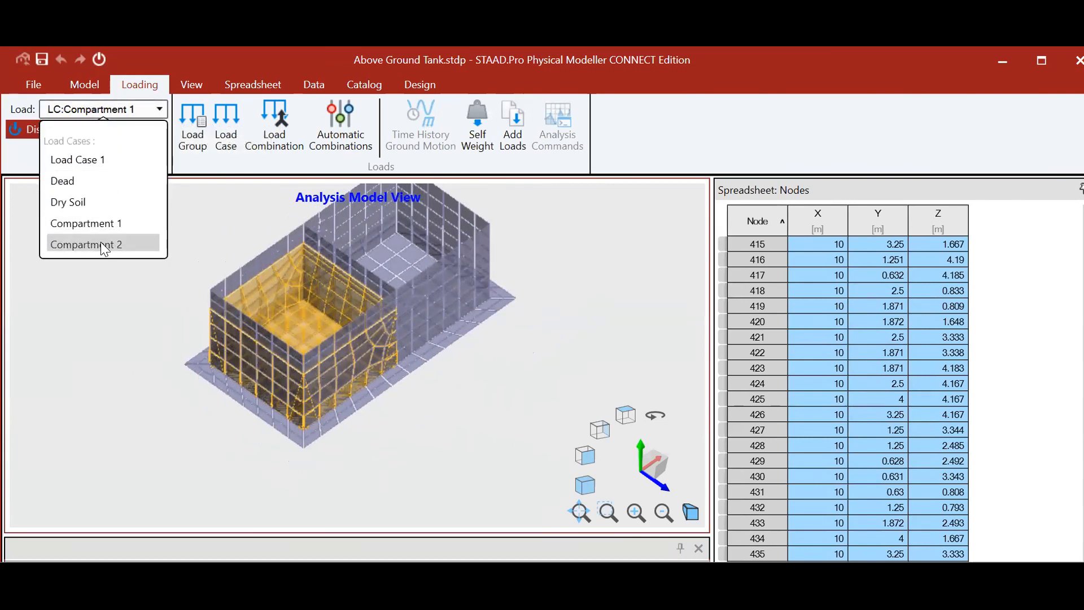
click(102, 242)
scroll(347, 251, up, 4)
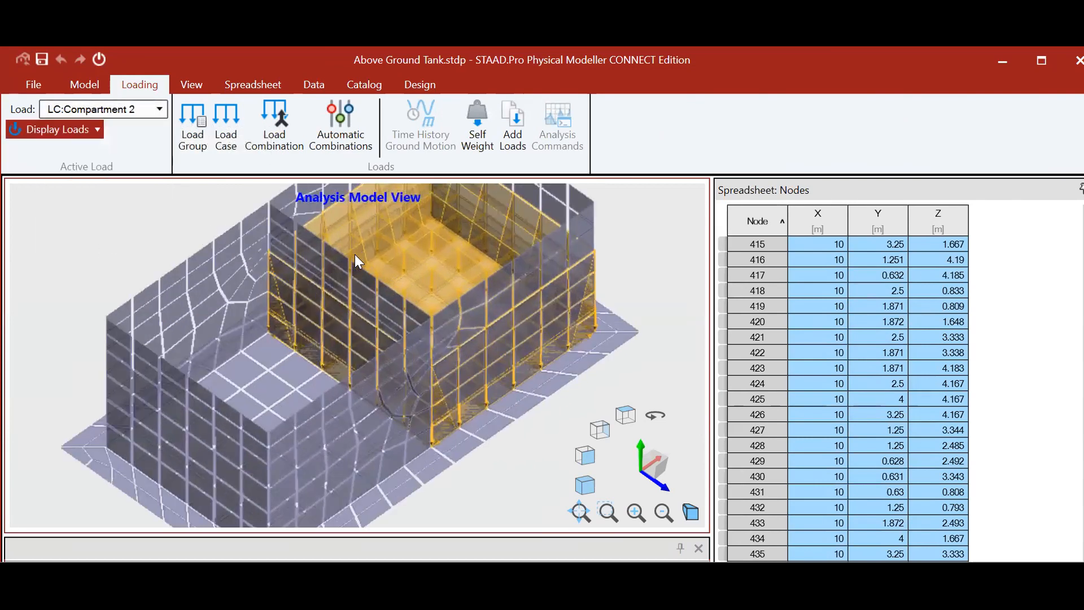
scroll(536, 322, down, 1)
scroll(514, 330, down, 2)
scroll(509, 370, up, 4)
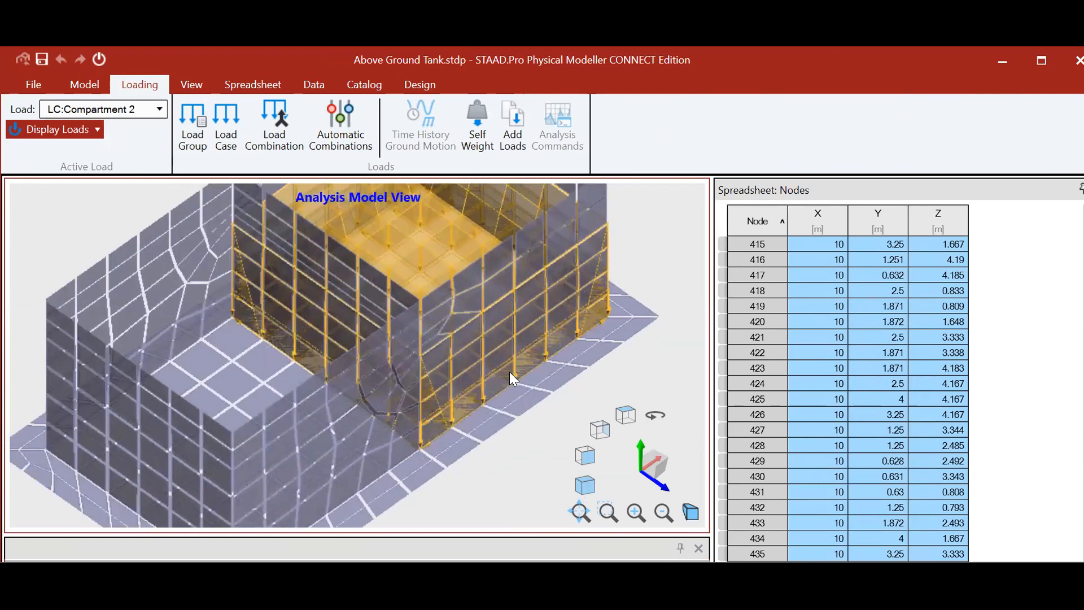
scroll(509, 371, down, 2)
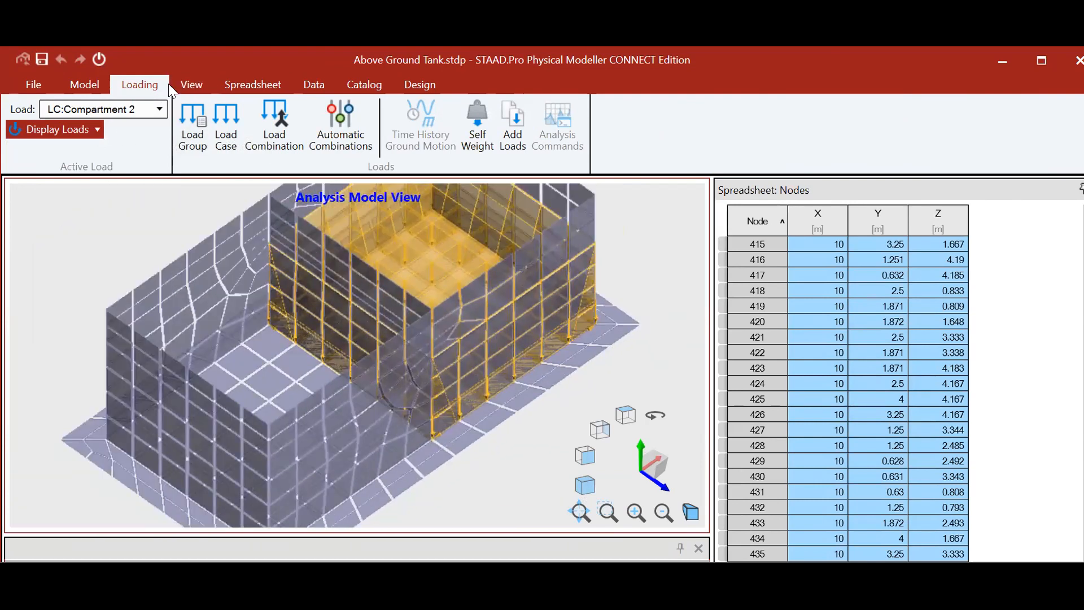
click(183, 83)
click(130, 88)
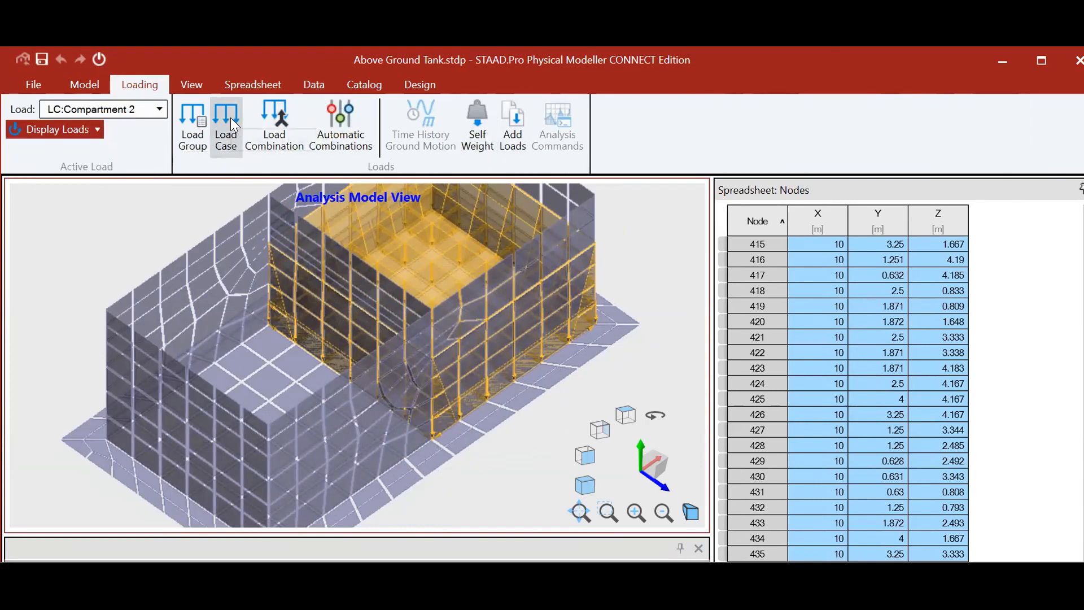
click(206, 85)
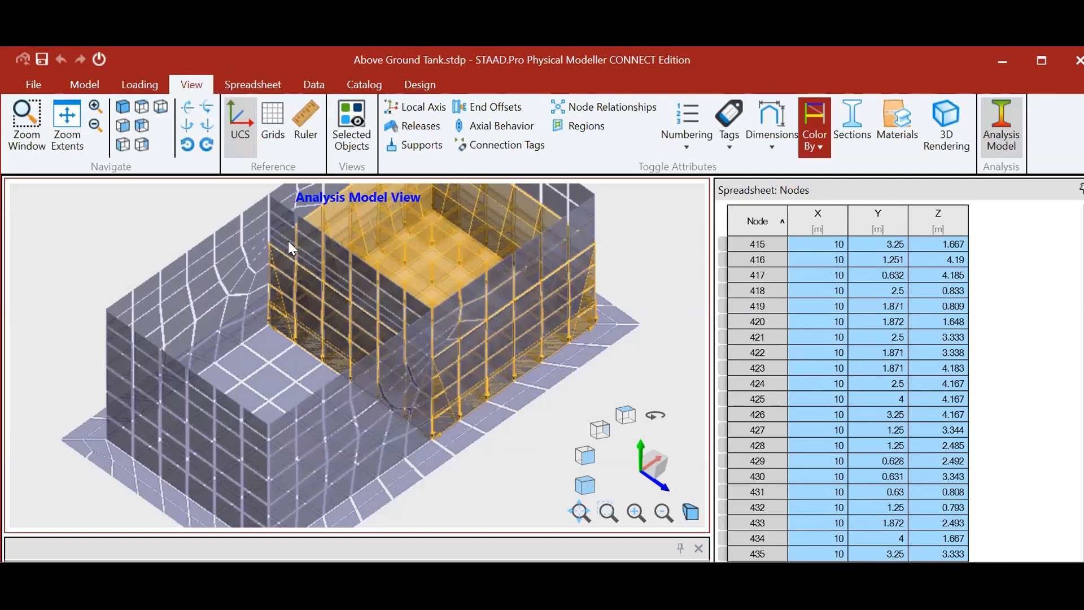
scroll(288, 241, down, 5)
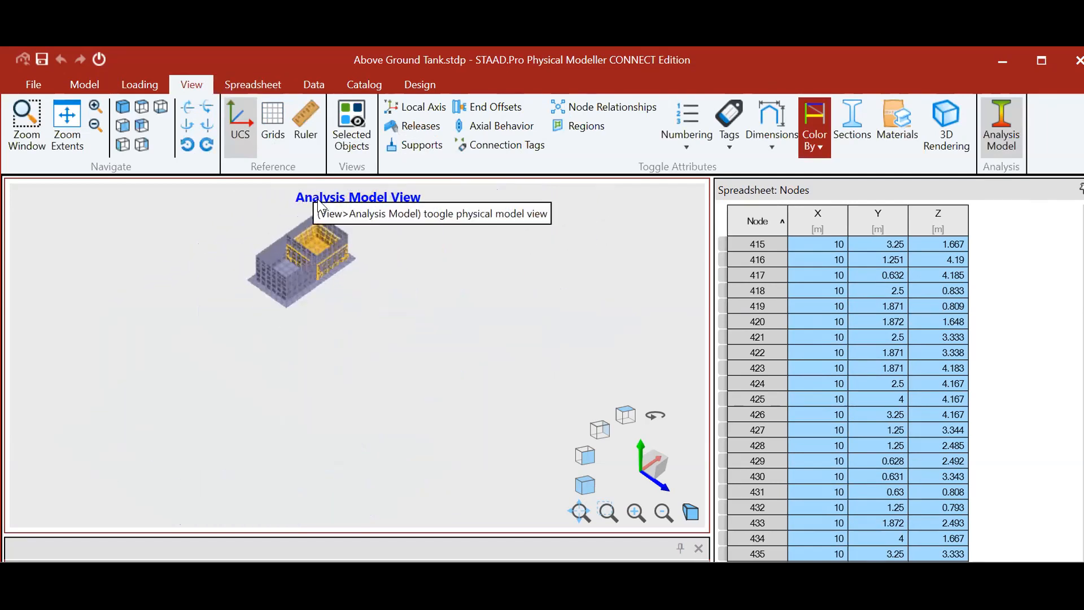
scroll(293, 216, up, 5)
scroll(313, 244, up, 1)
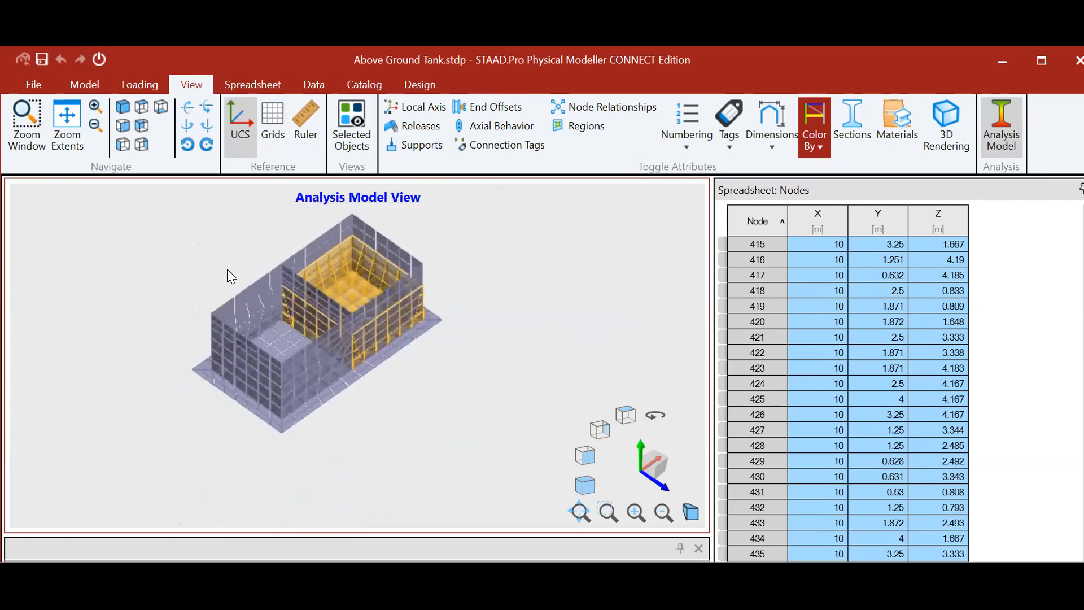
drag(125, 204, 173, 199)
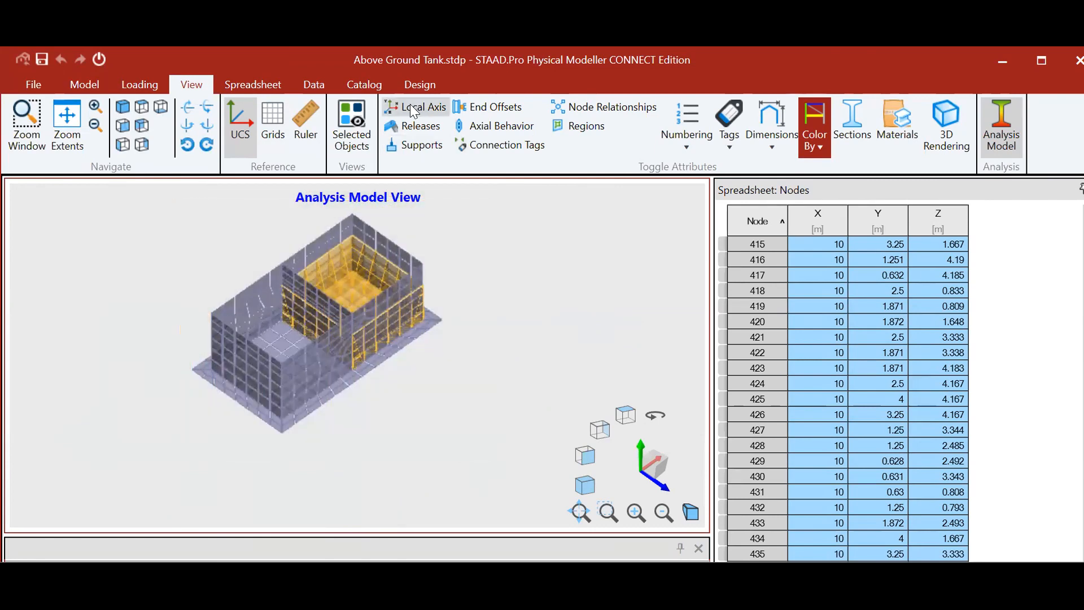
click(140, 82)
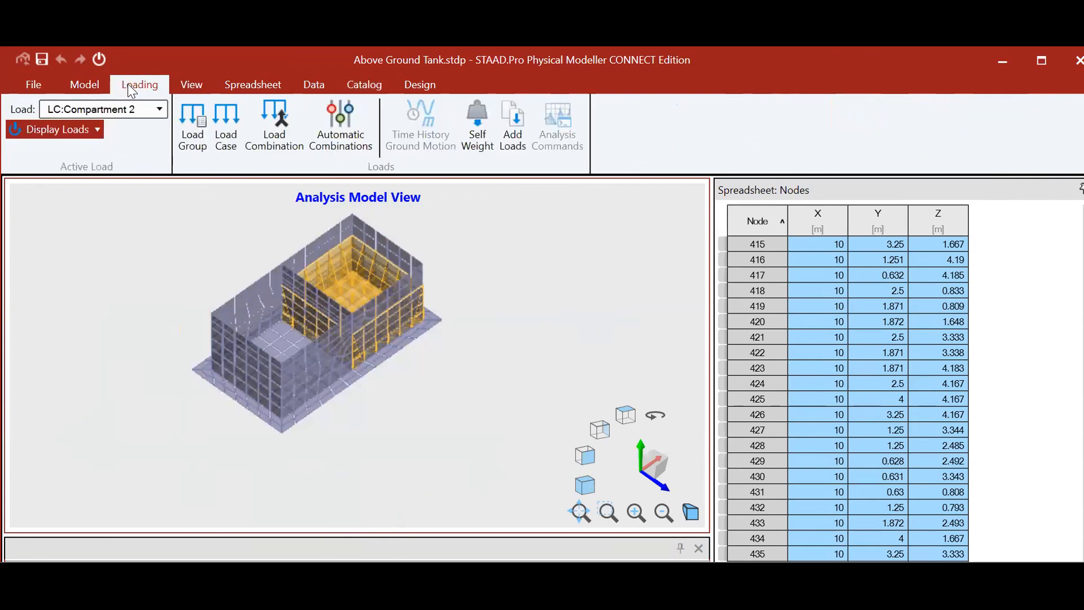
Run the Integrity Check with all node, member, surface, opening and region checks enabled and review the reported messages.
click(79, 83)
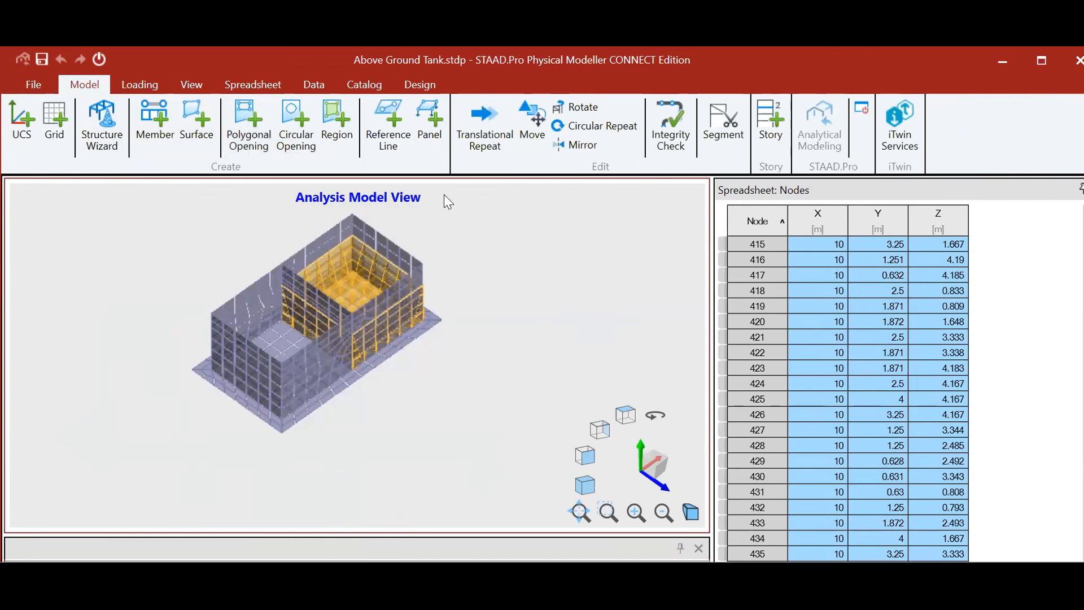
click(680, 142)
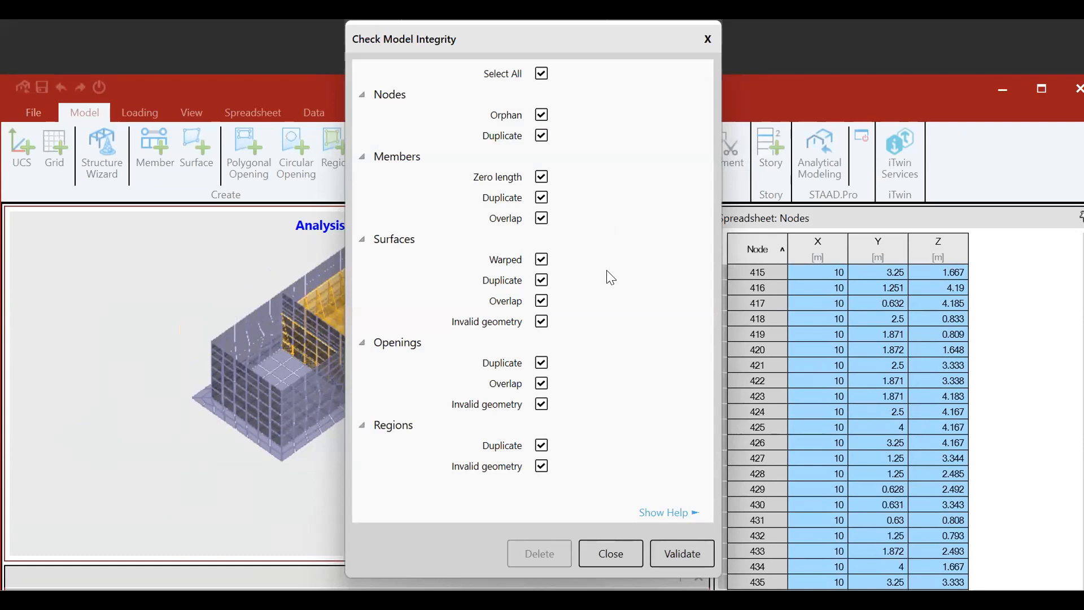
scroll(276, 536, down, 2)
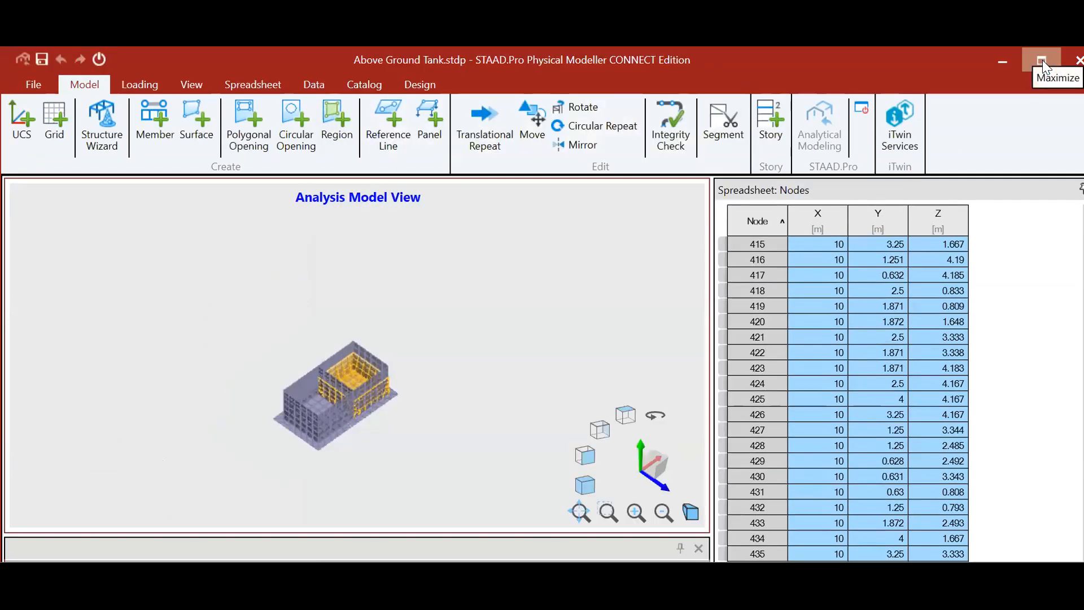
click(1042, 60)
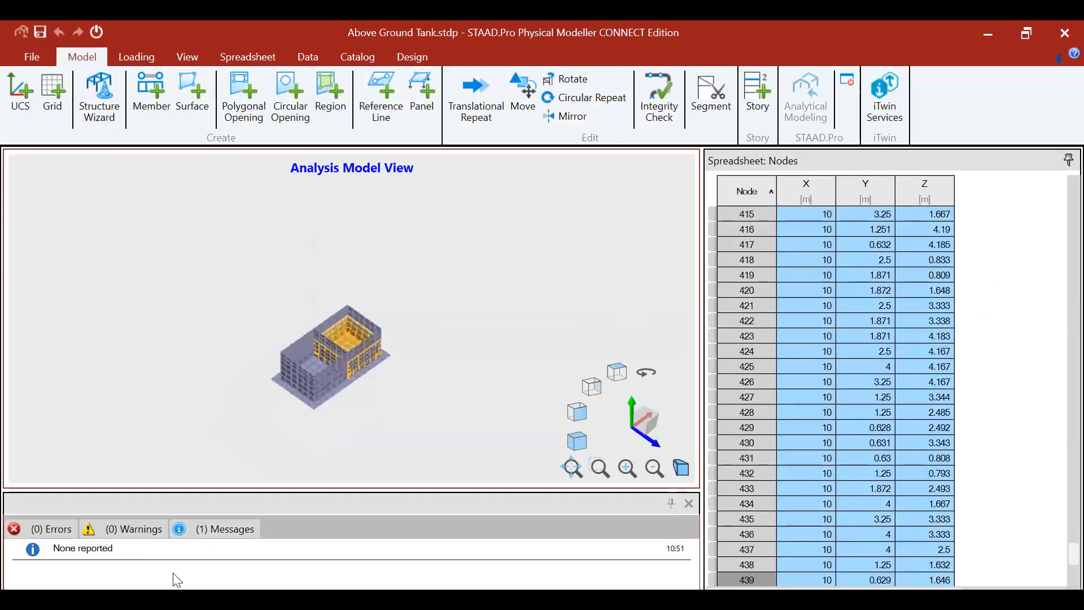
click(219, 531)
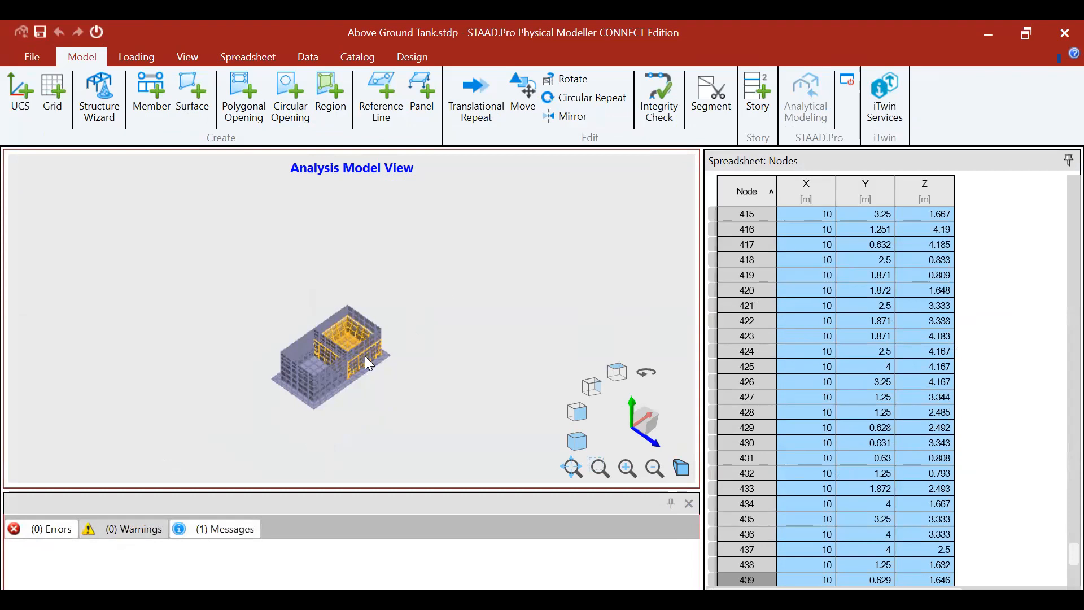
Turn on the Materials display attribute for the tank in the analysis model view.
scroll(463, 348, down, 3)
scroll(493, 301, up, 4)
scroll(492, 301, down, 2)
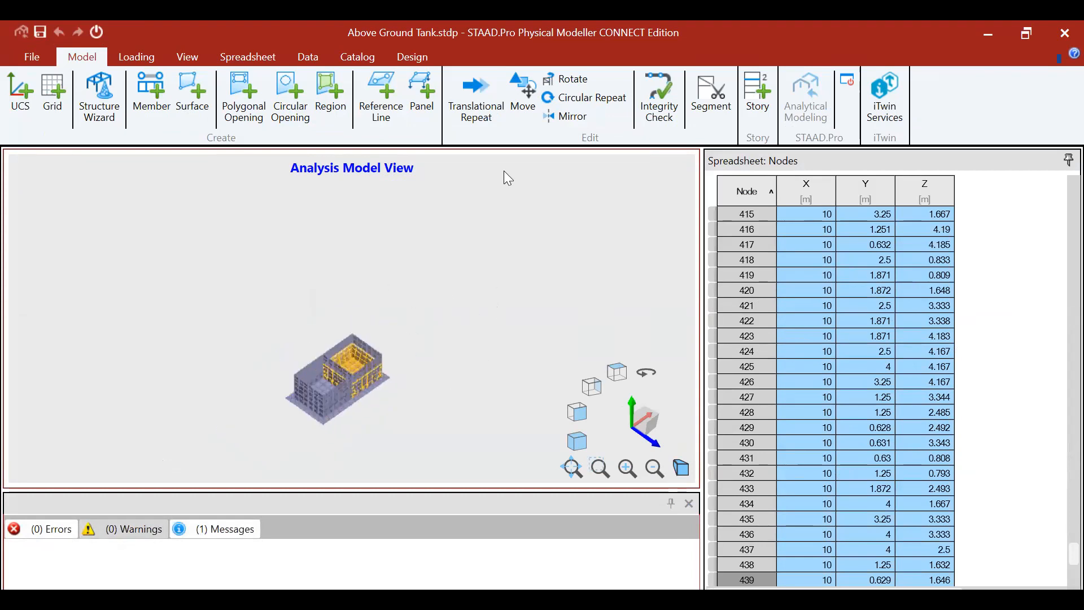
click(187, 57)
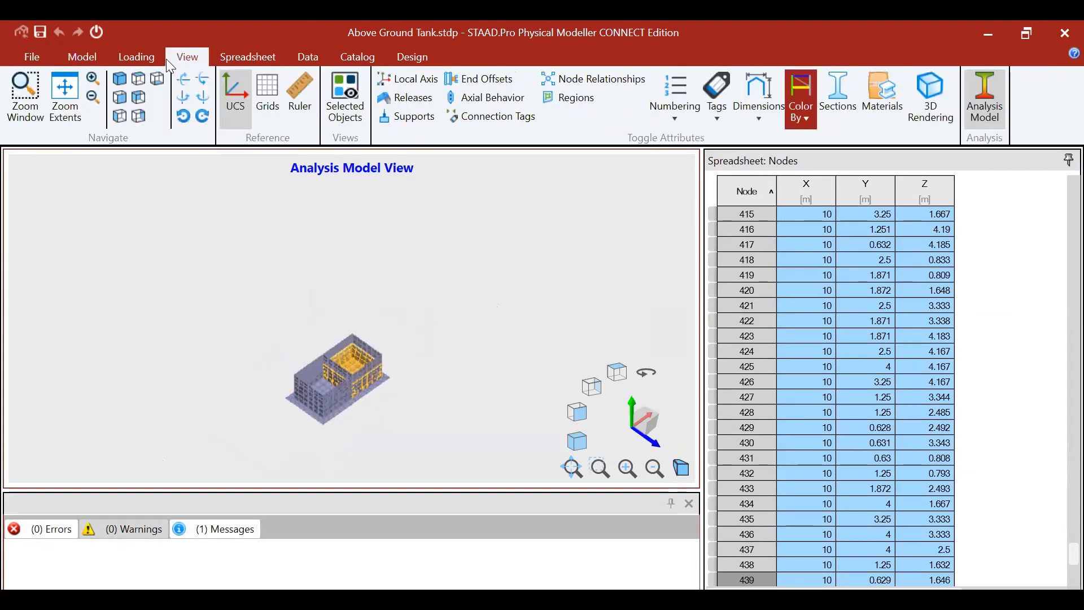
click(884, 99)
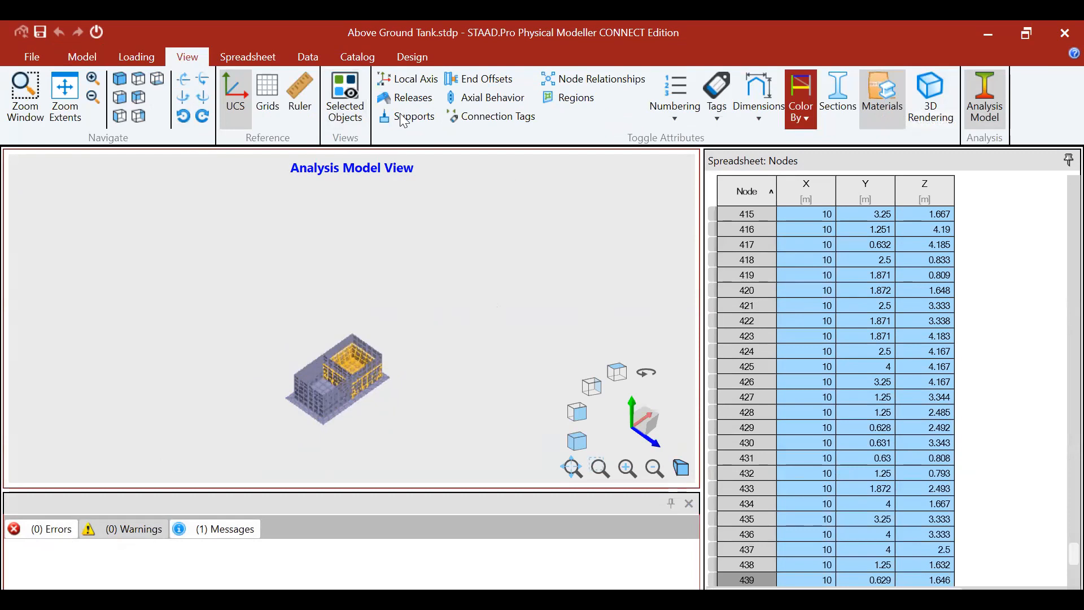
scroll(831, 190, down, 1)
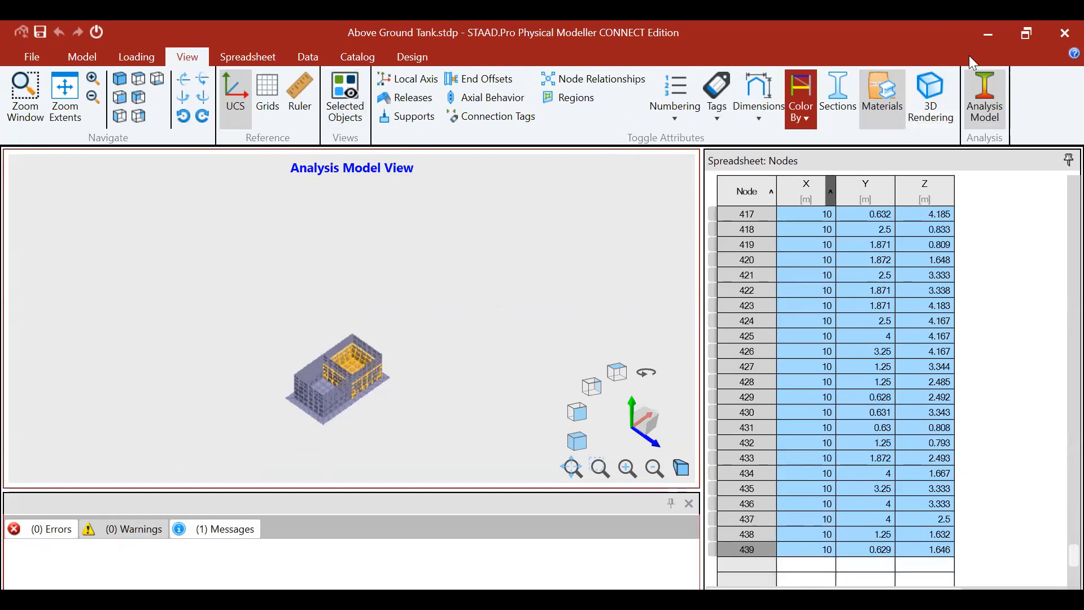
scroll(915, 115, up, 2)
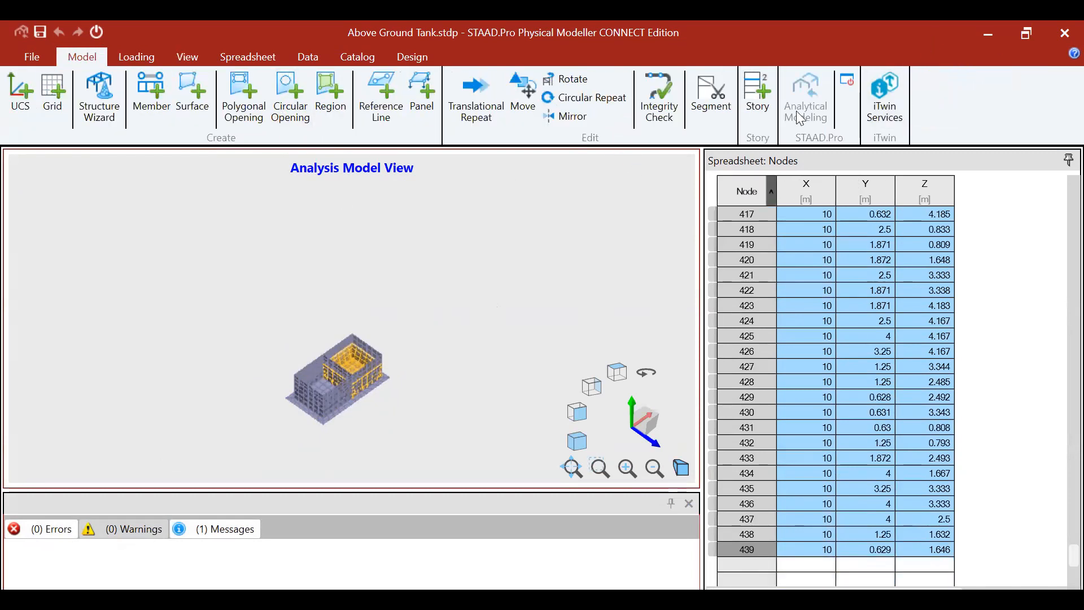
click(138, 59)
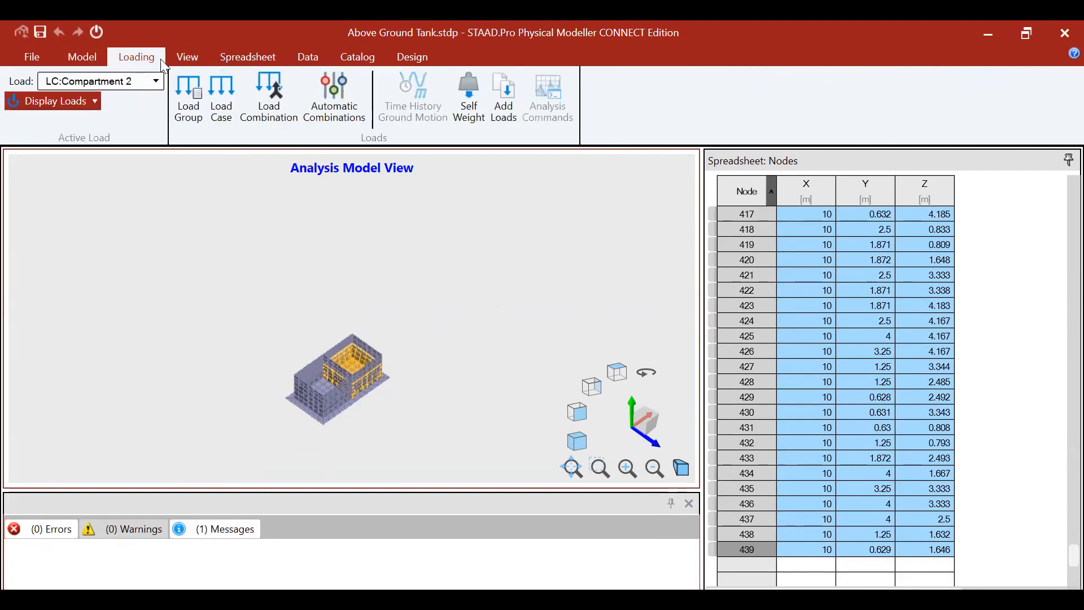
click(189, 58)
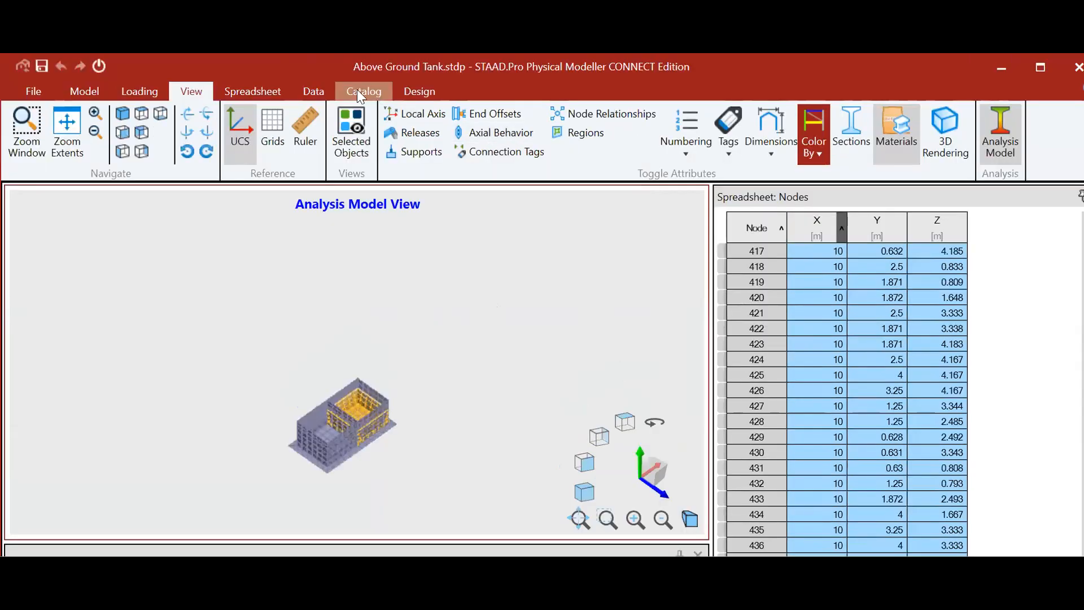
click(306, 91)
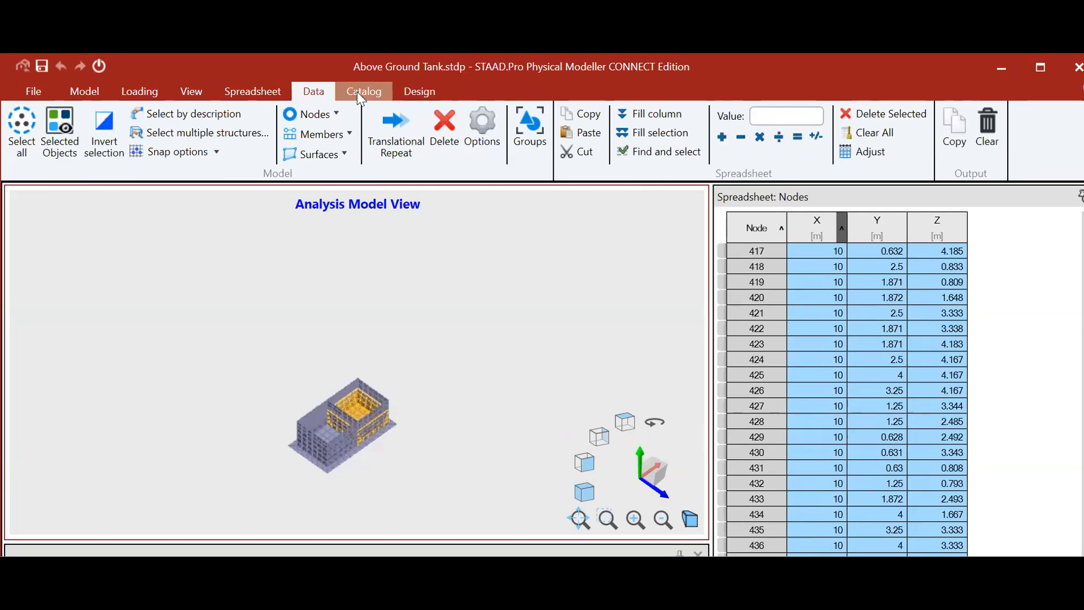
click(92, 92)
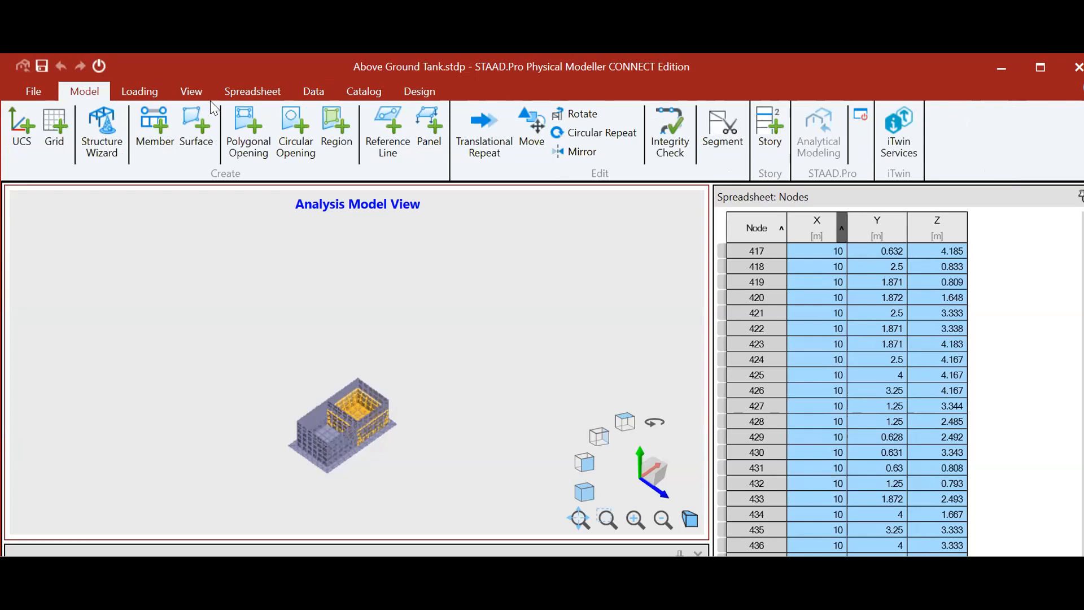
click(193, 130)
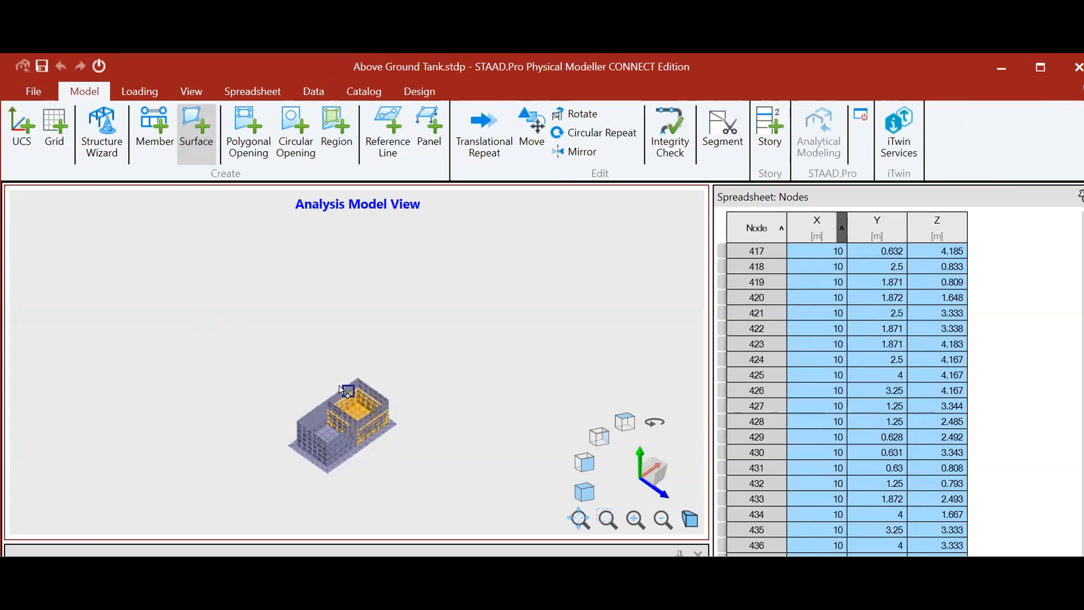
scroll(325, 449, up, 3)
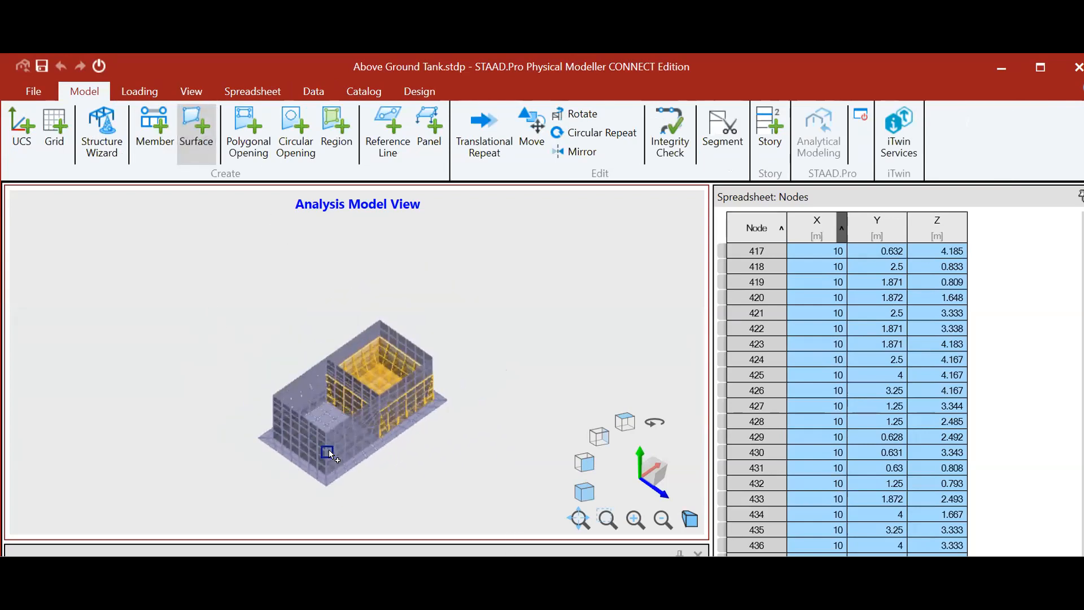
key(Escape)
drag(228, 253, 470, 510)
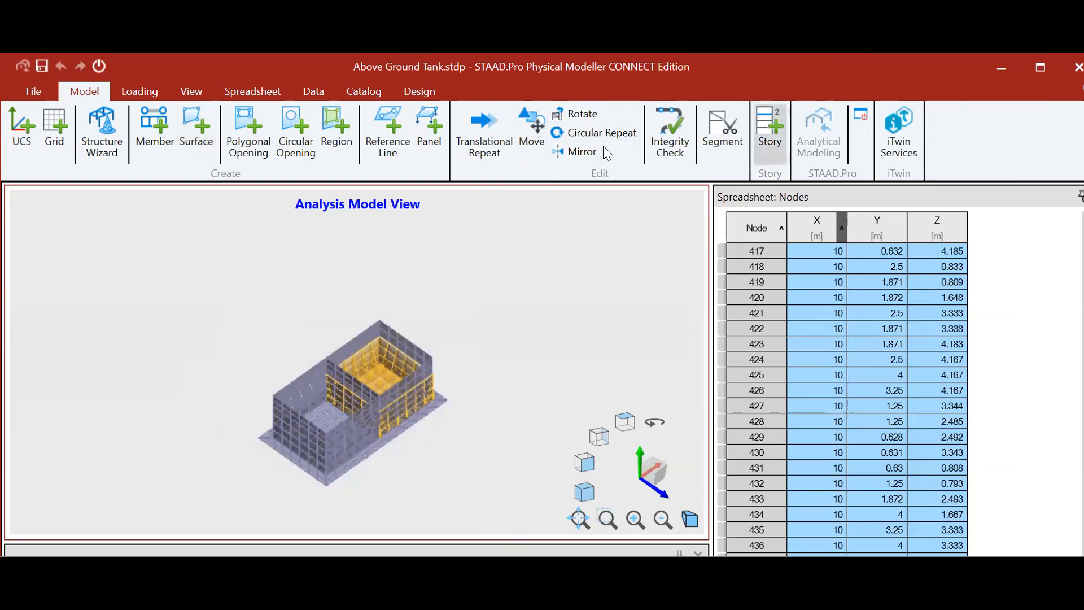
Save the tank model and clear the current selection in the analysis model view.
click(181, 96)
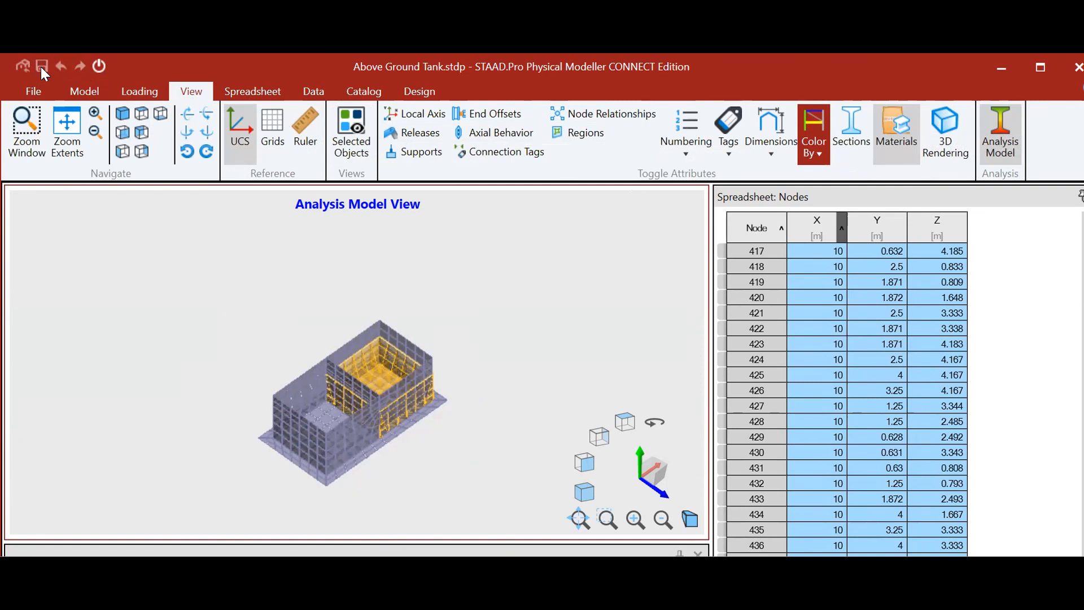
click(85, 91)
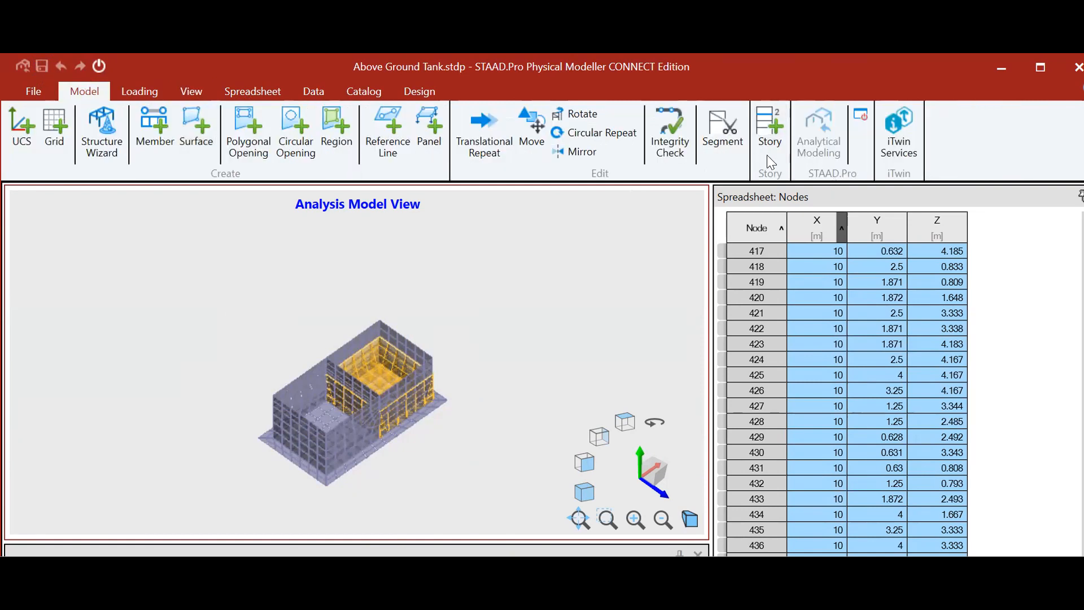
click(357, 344)
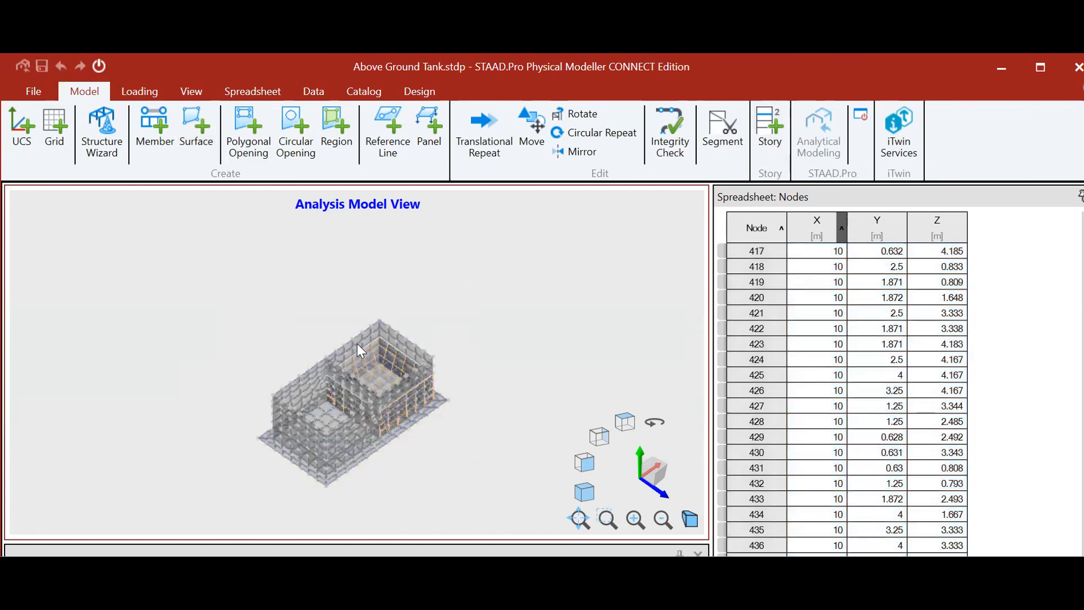
Review the Concrete material's properties in the catalog and return to the tank model.
click(406, 90)
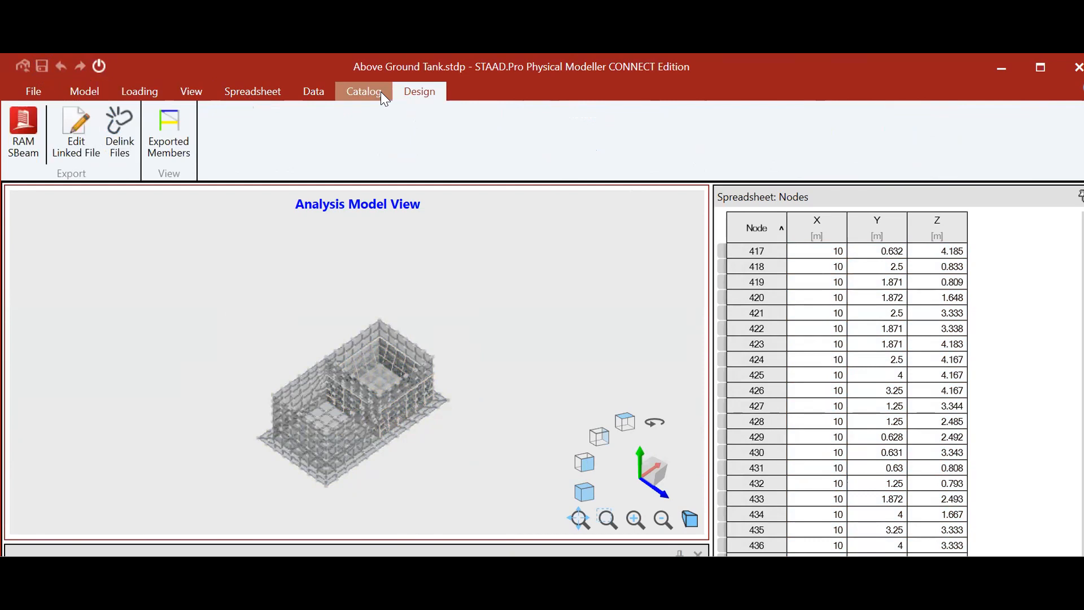
click(381, 95)
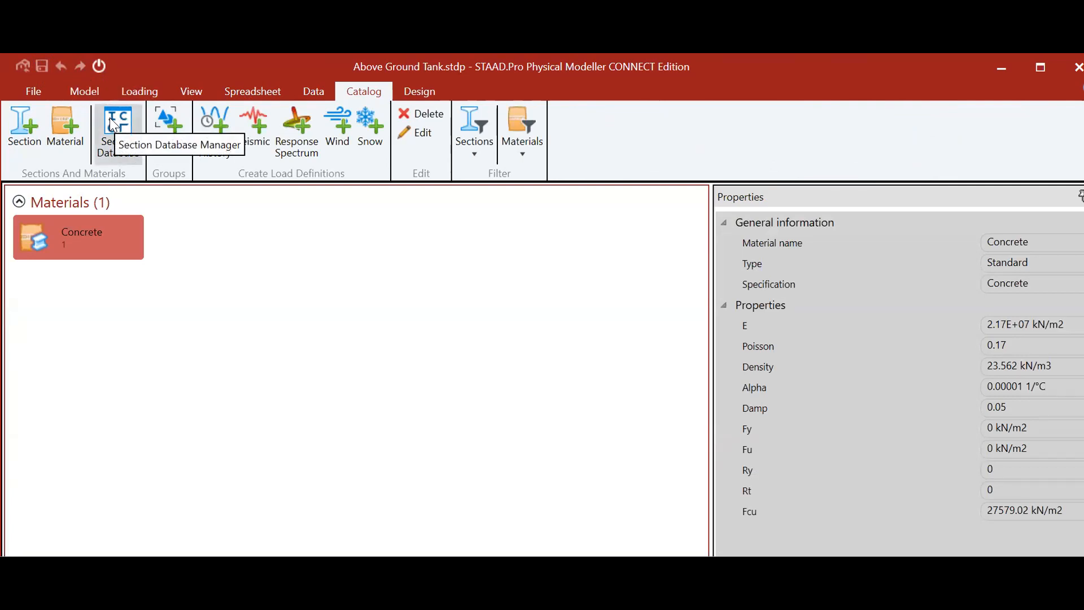
click(84, 94)
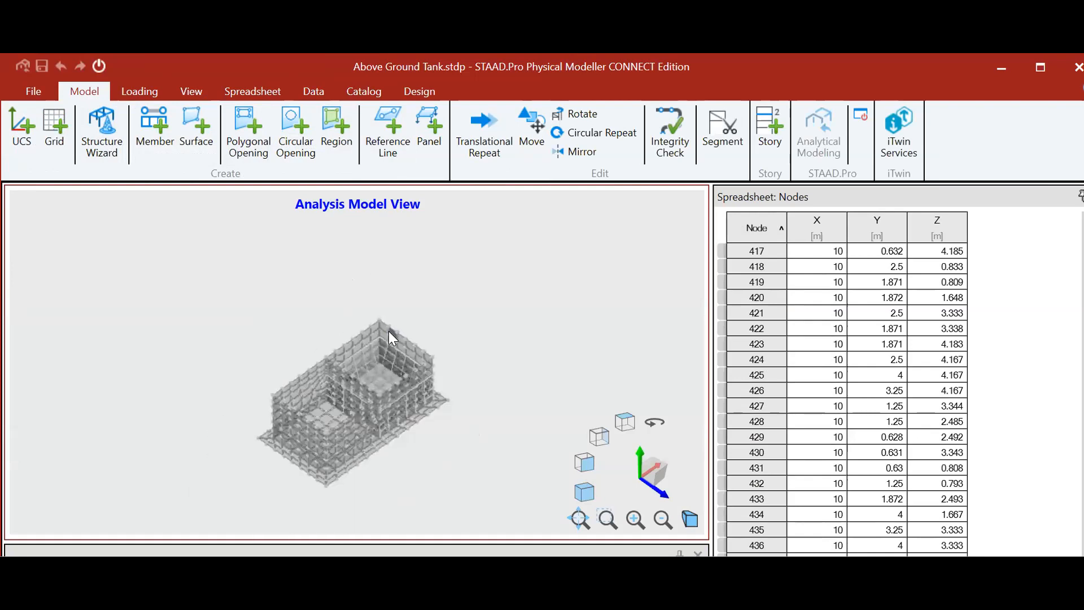
scroll(388, 333, up, 1)
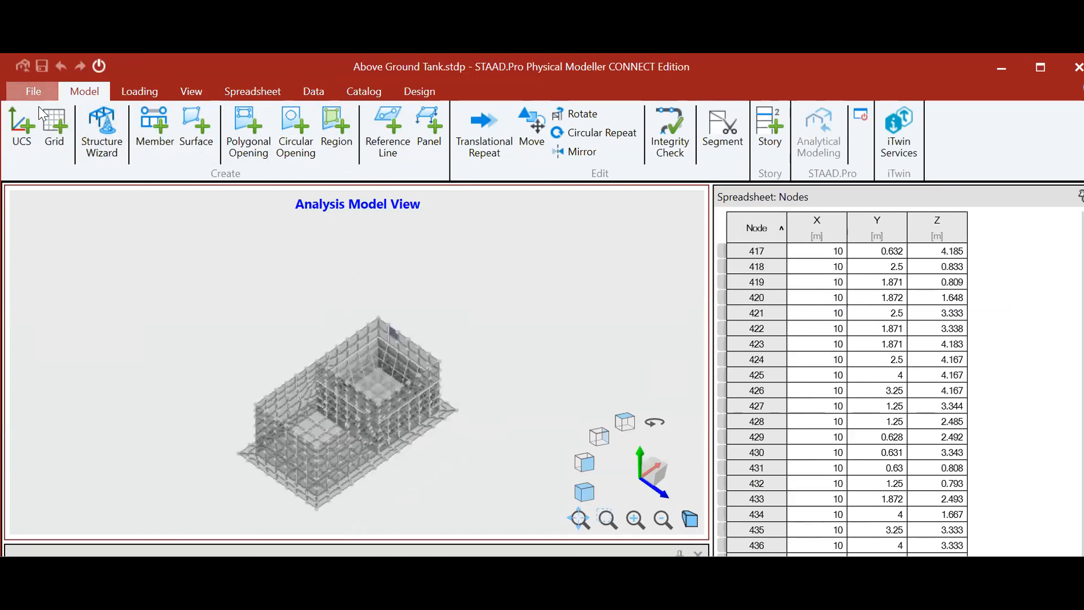
Return to analytical modeling by creating the analysis model from the physical tank model, and close Physical Modeler.
click(37, 92)
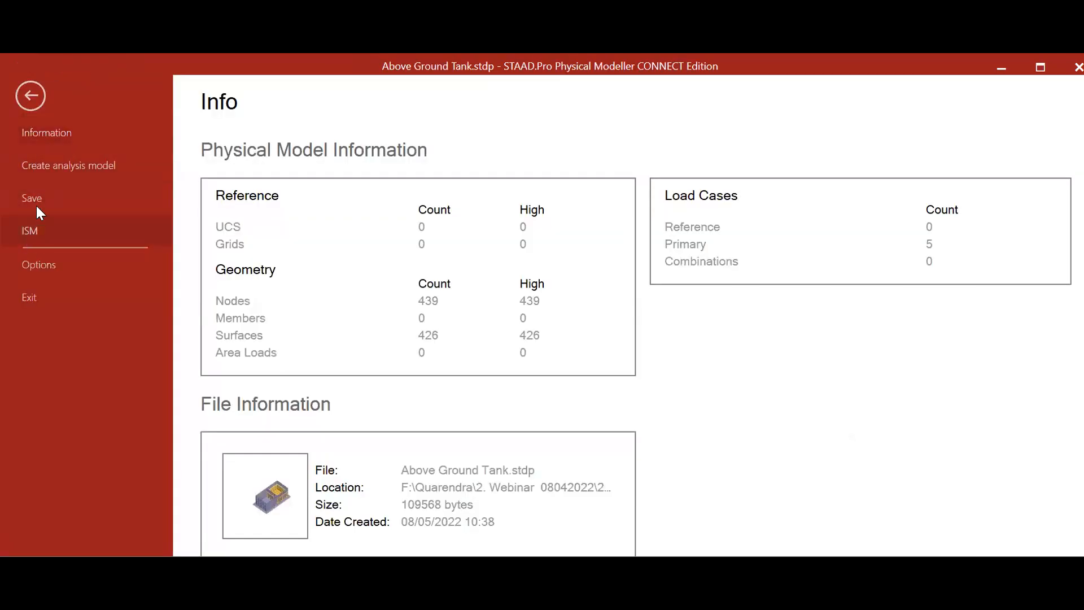
click(35, 260)
click(31, 94)
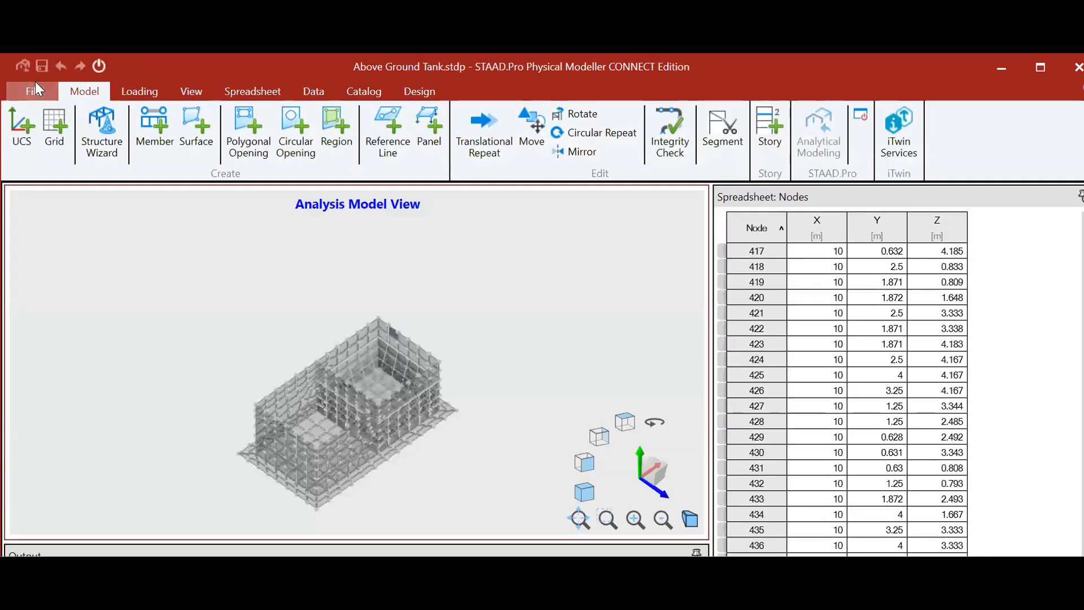
click(32, 88)
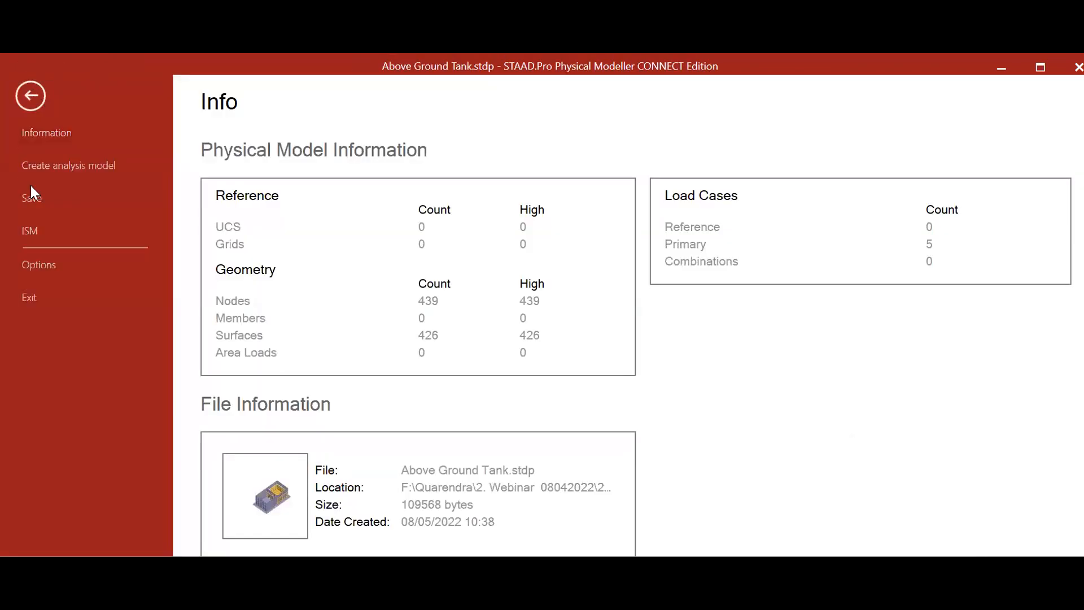
click(35, 303)
click(643, 307)
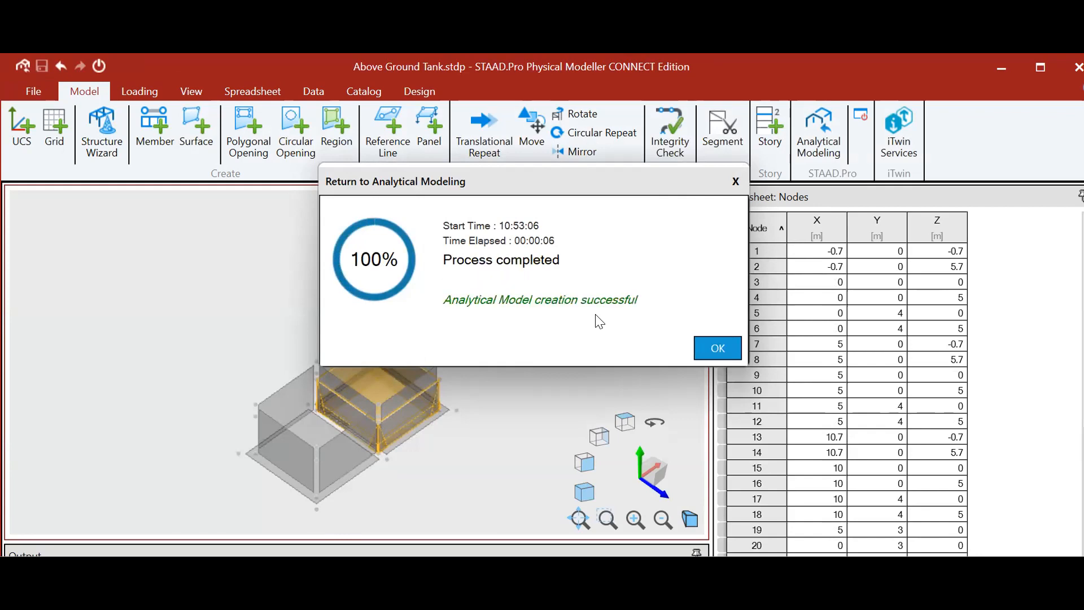
click(725, 341)
click(626, 309)
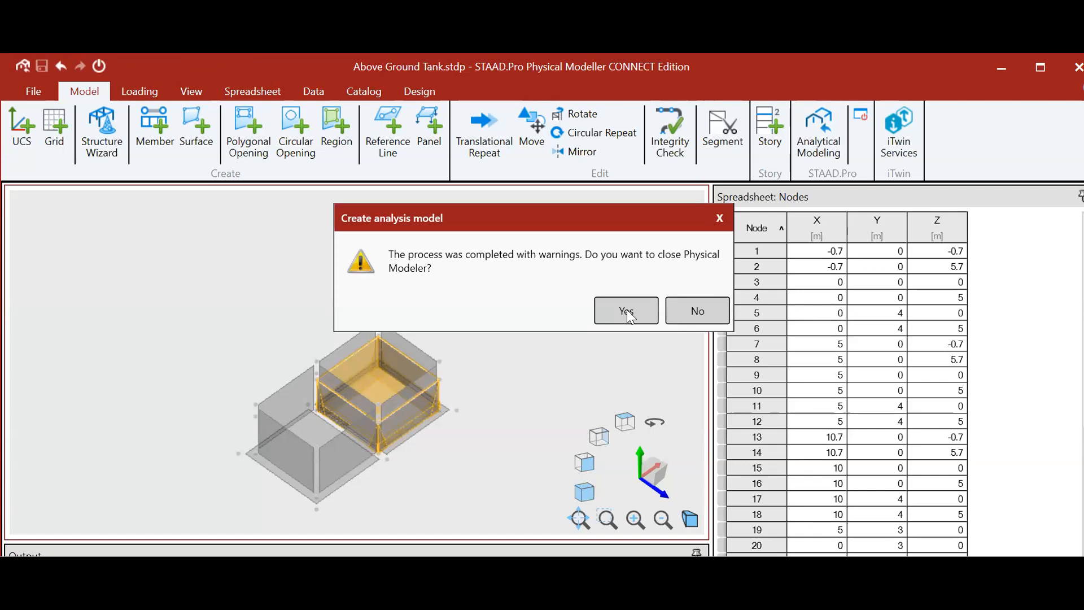
click(626, 312)
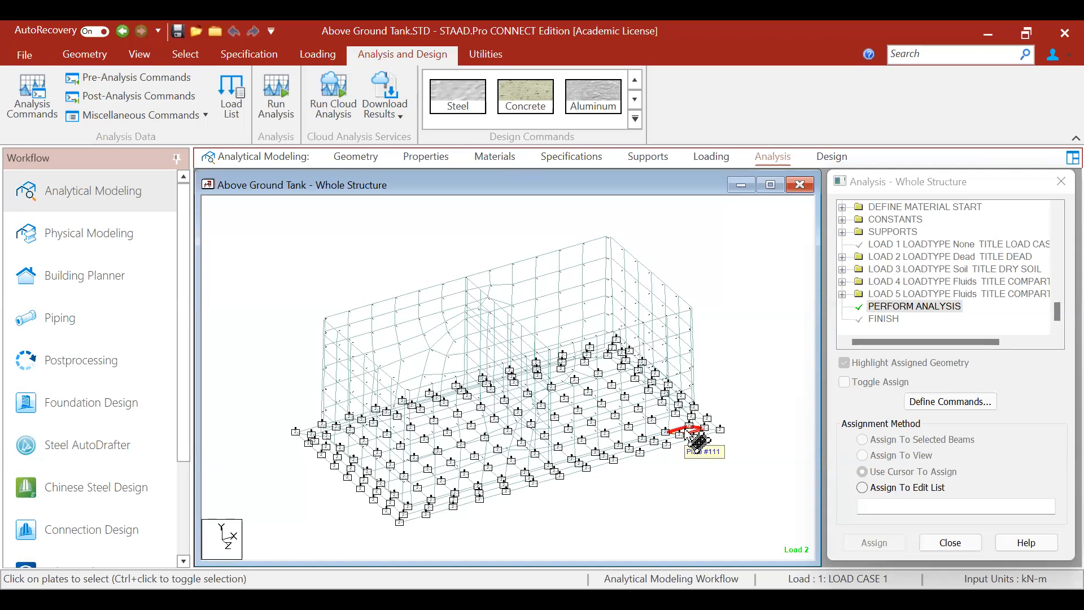
Examine the plate mesh and base supports of the analytical tank model.
scroll(525, 295, down, 3)
scroll(527, 296, up, 4)
scroll(505, 290, down, 3)
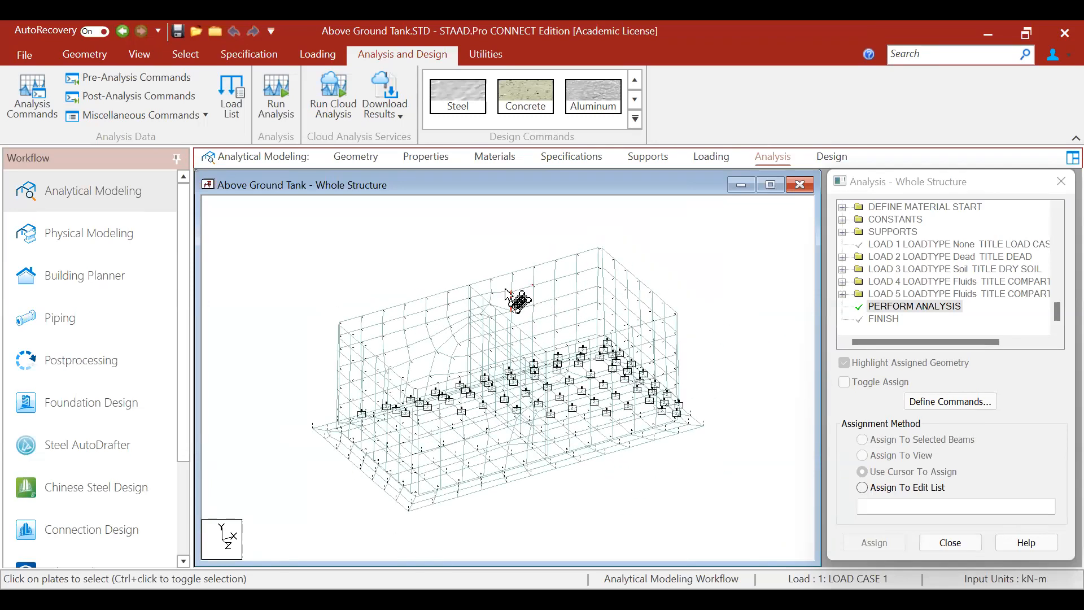
scroll(544, 277, down, 2)
scroll(544, 276, up, 3)
scroll(545, 280, down, 2)
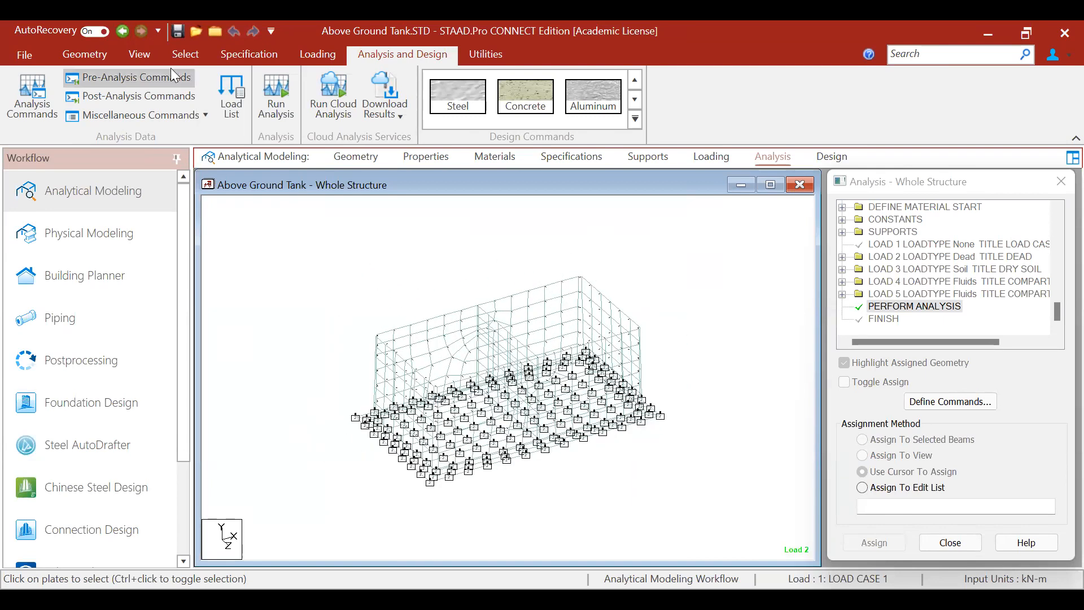
Display the tank in a 3D rendered view, reposition its window and maximize it.
click(138, 53)
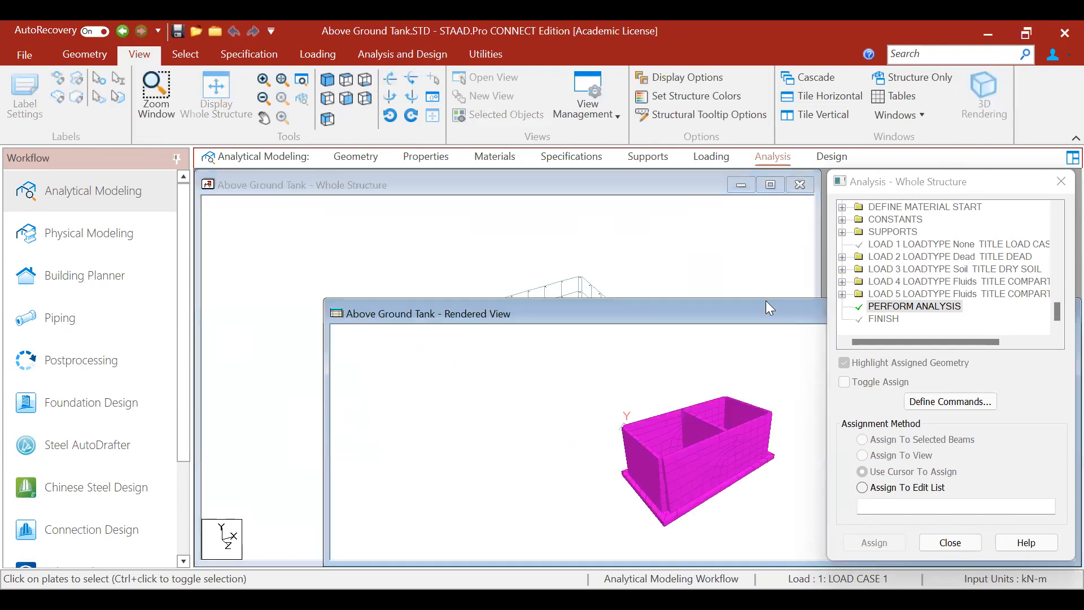
drag(755, 313, 445, 186)
scroll(358, 339, up, 5)
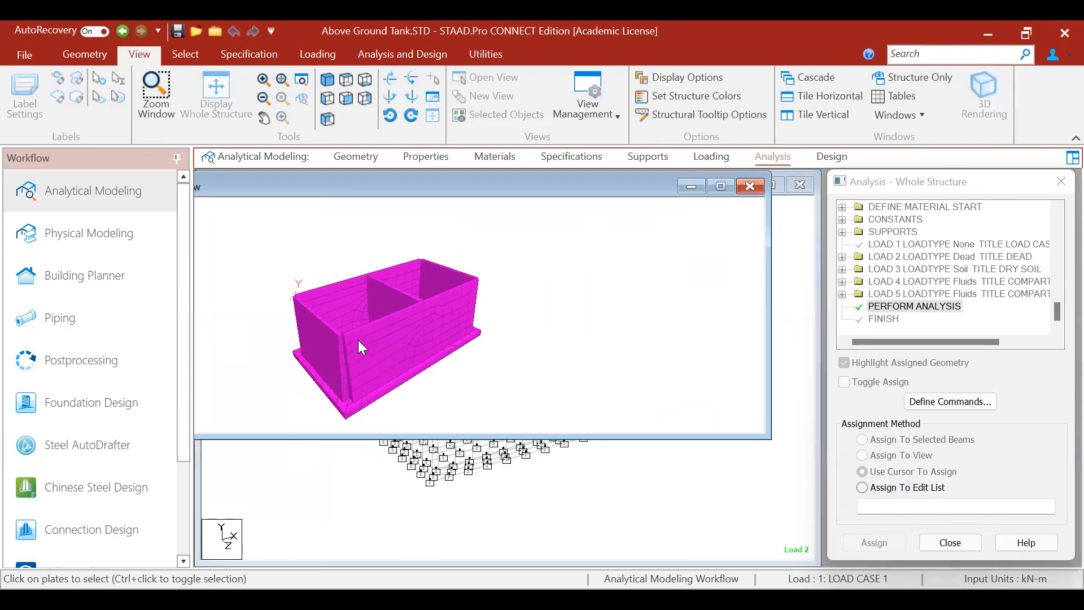
scroll(358, 340, up, 2)
click(718, 187)
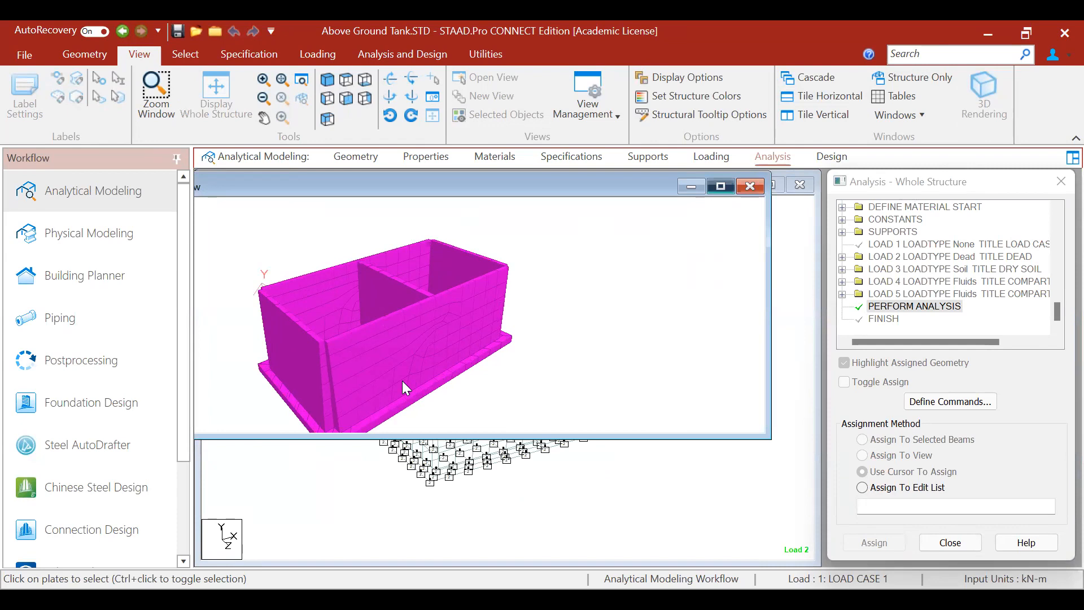
Examine the rendered tank's tapered walls, corner joints and base slab from several angles.
scroll(482, 443, up, 2)
scroll(482, 443, up, 1)
scroll(459, 287, down, 5)
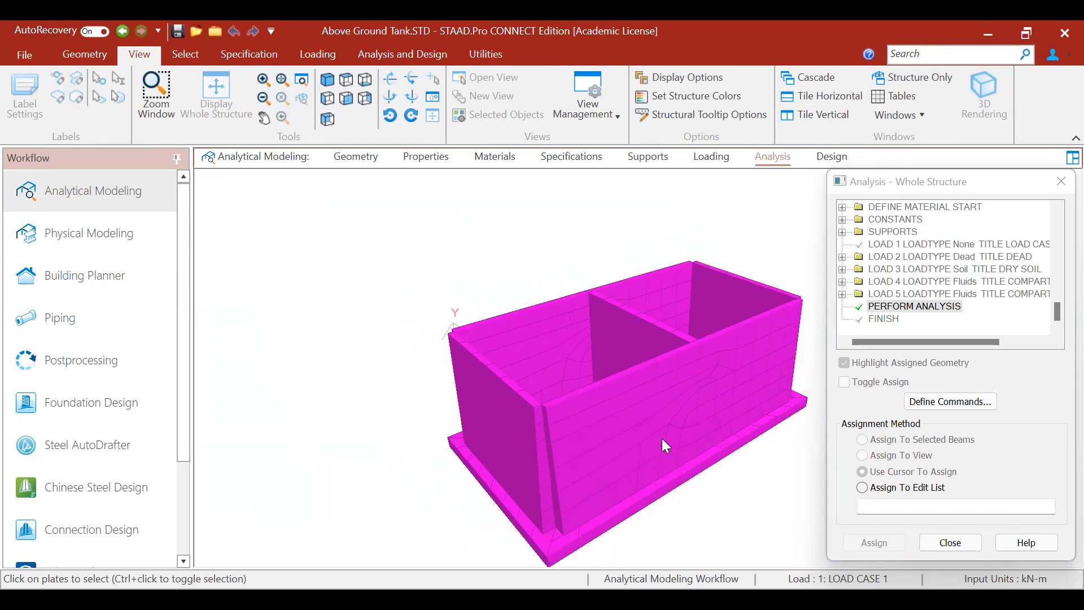
drag(662, 438, 654, 400)
scroll(553, 430, up, 5)
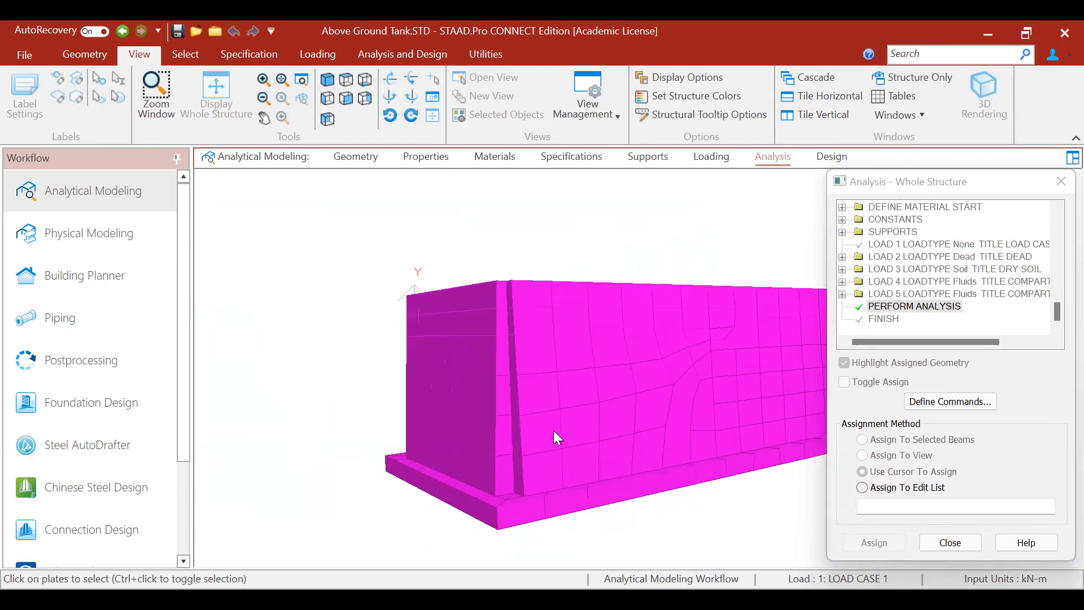
drag(553, 430, 462, 459)
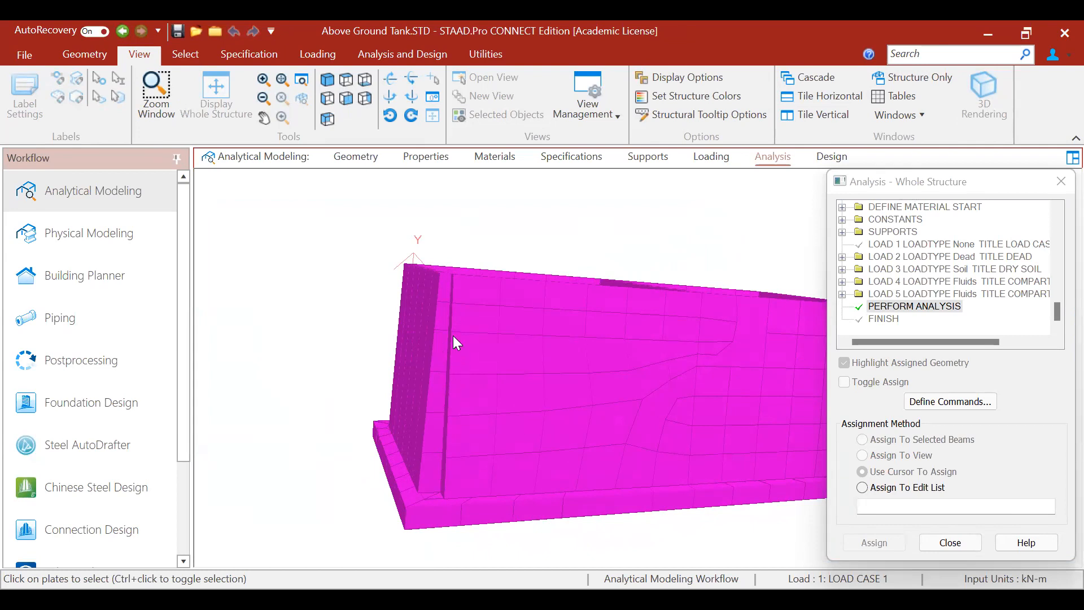
drag(428, 473, 698, 333)
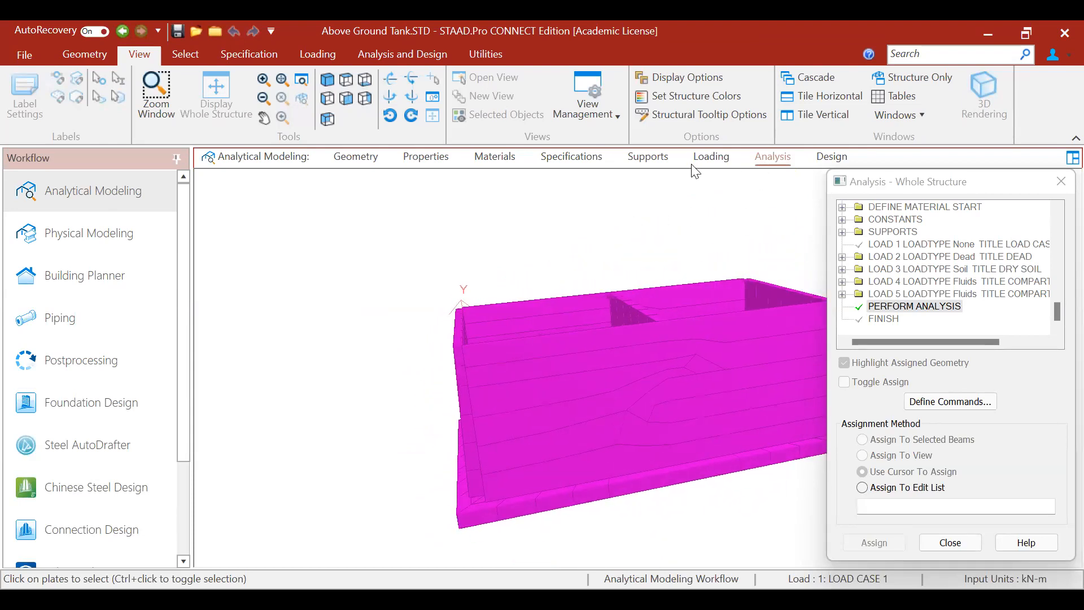
Run the analysis with the empty load cases included, saving the modified structure first.
click(711, 158)
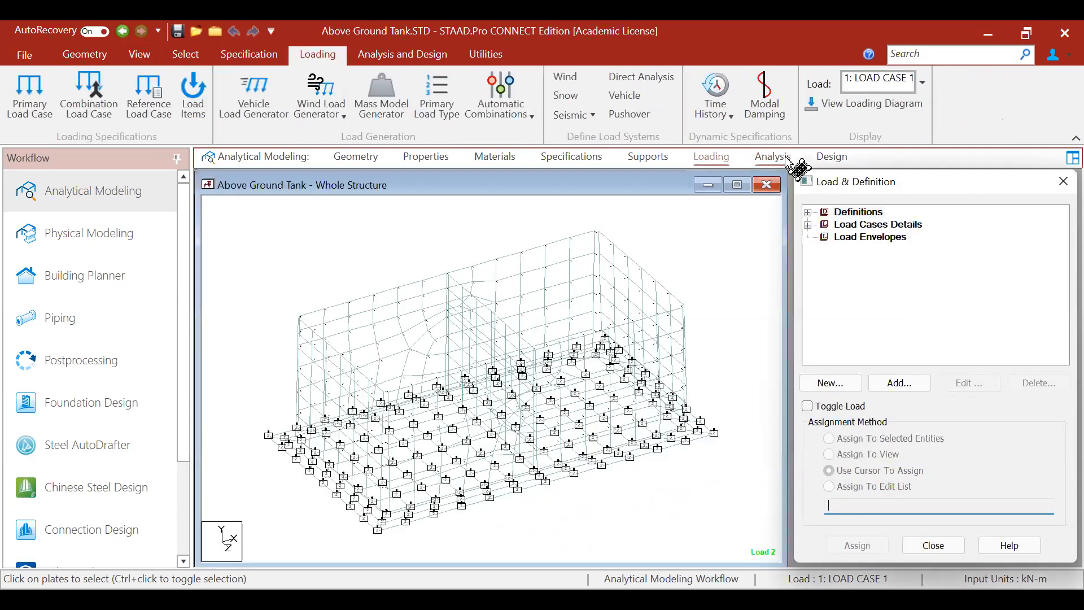
click(782, 158)
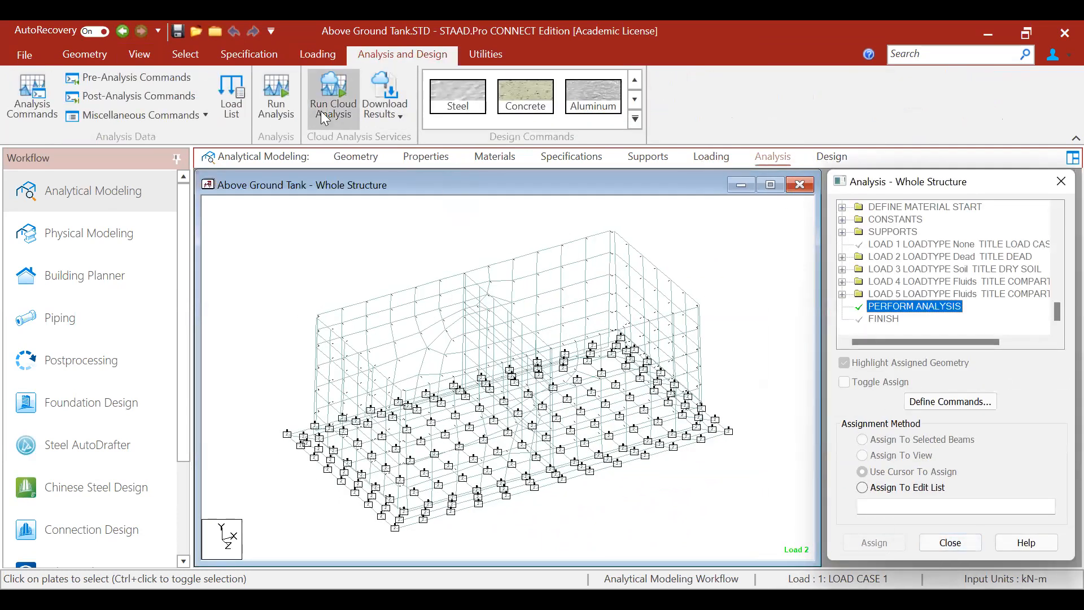
click(266, 108)
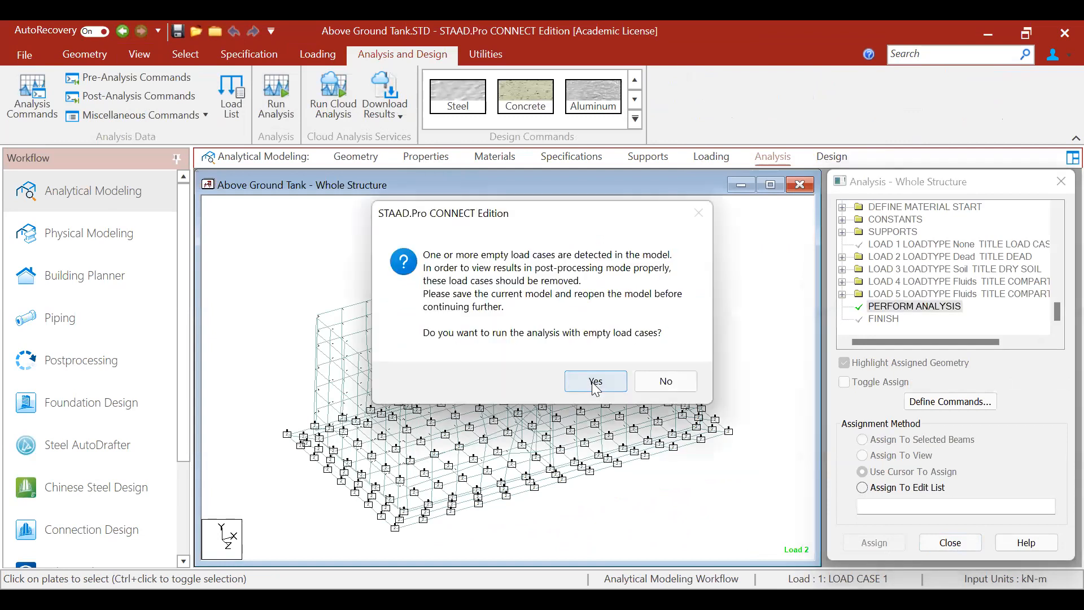
click(595, 382)
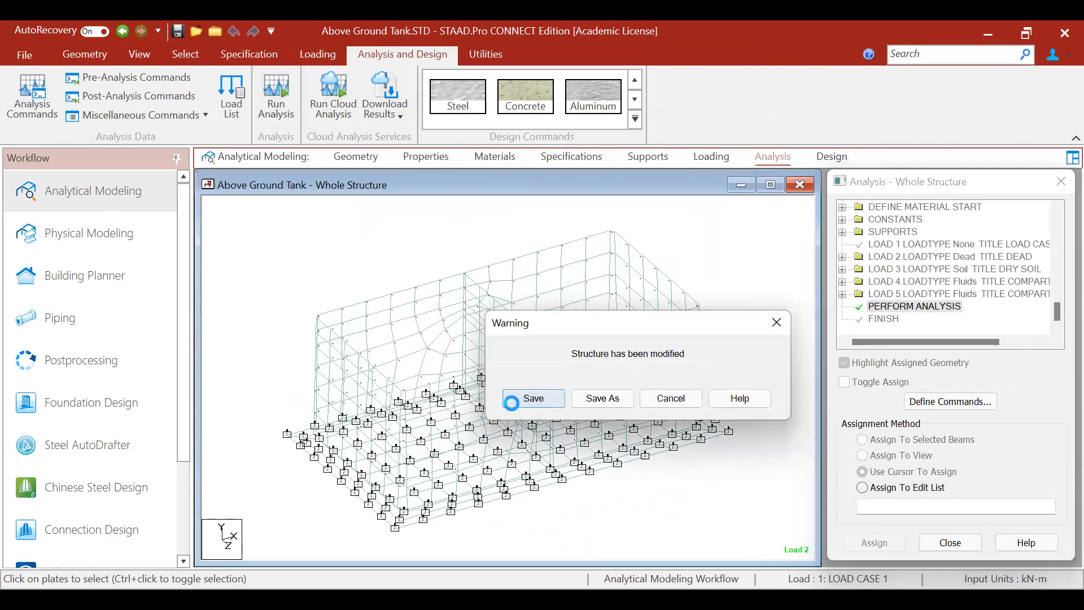
click(511, 400)
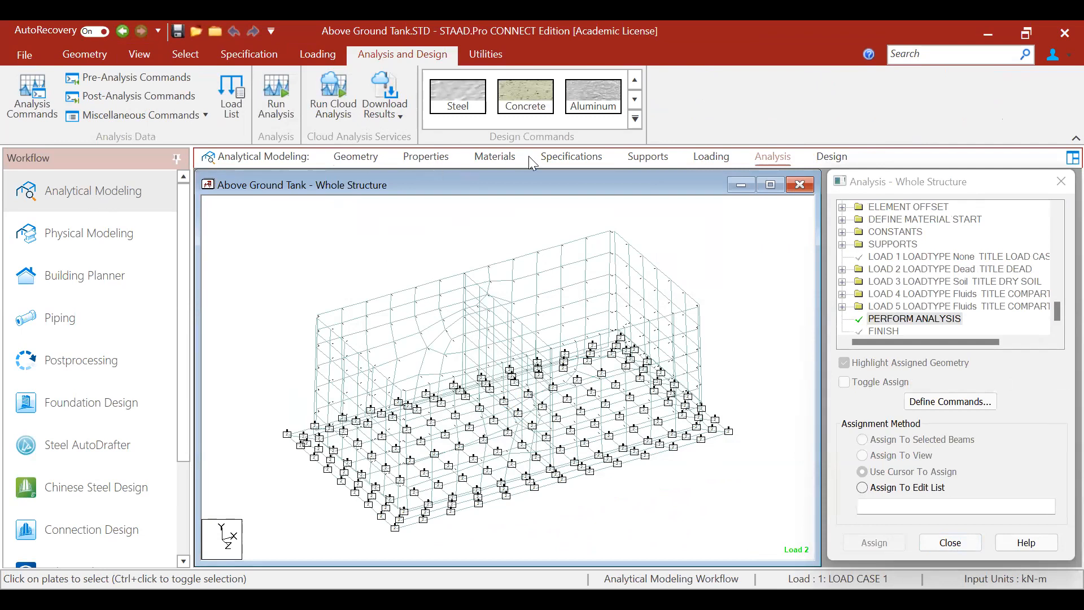
Switch to the Postprocessing workflow and open the plate stress contour settings.
click(107, 361)
click(583, 443)
click(446, 96)
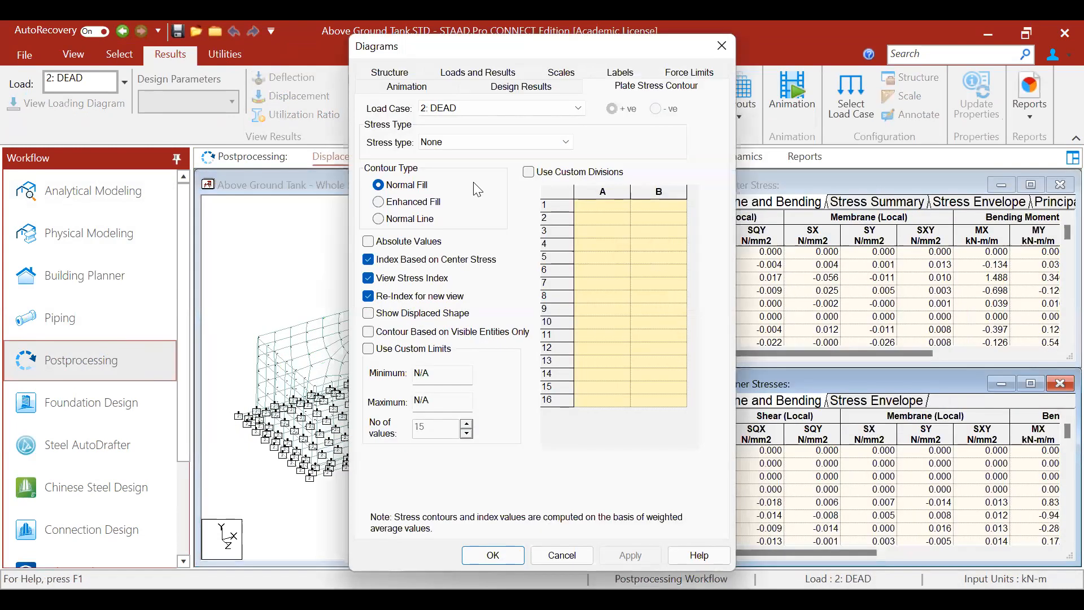
Set the plate stress contour's load case to 4: COMPARTMENT 1 and apply it.
click(566, 142)
click(580, 107)
click(580, 107)
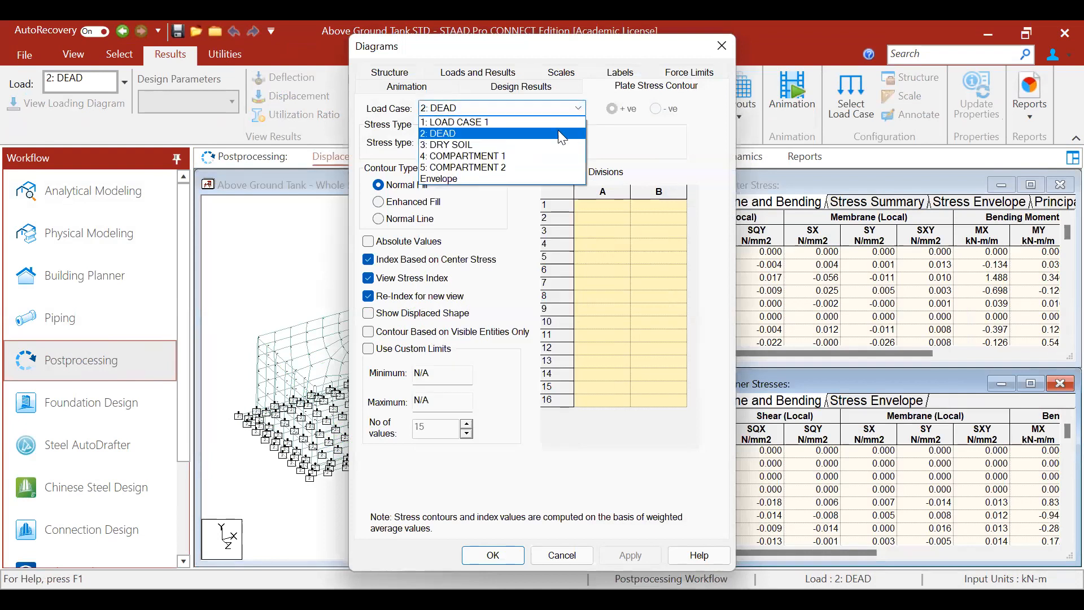
click(496, 159)
click(630, 555)
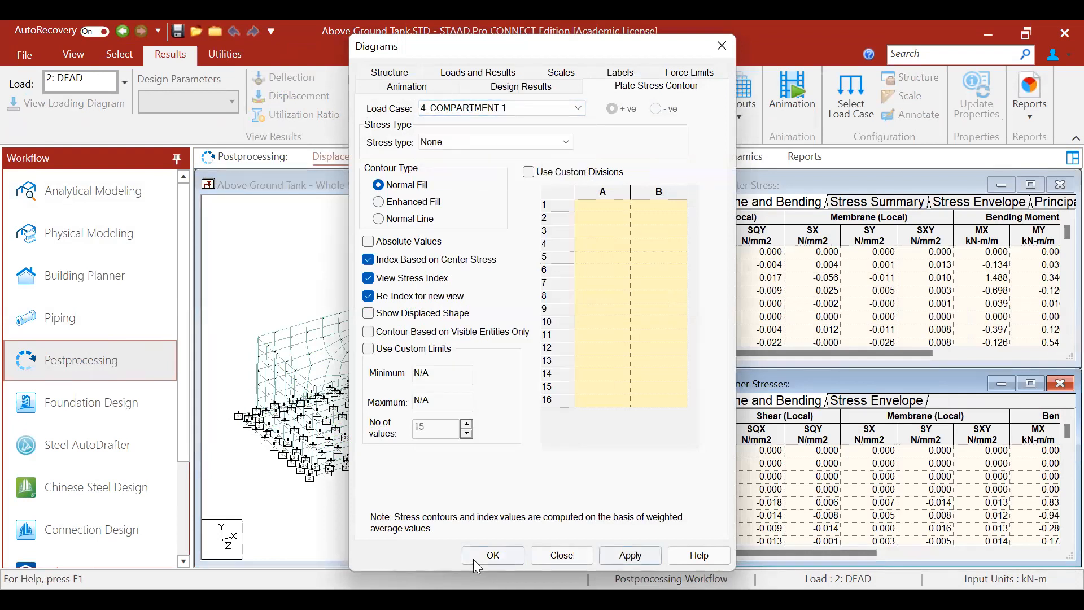
Set the plate contour's stress type to Max Von Mis, apply it and close the diagram settings.
click(567, 141)
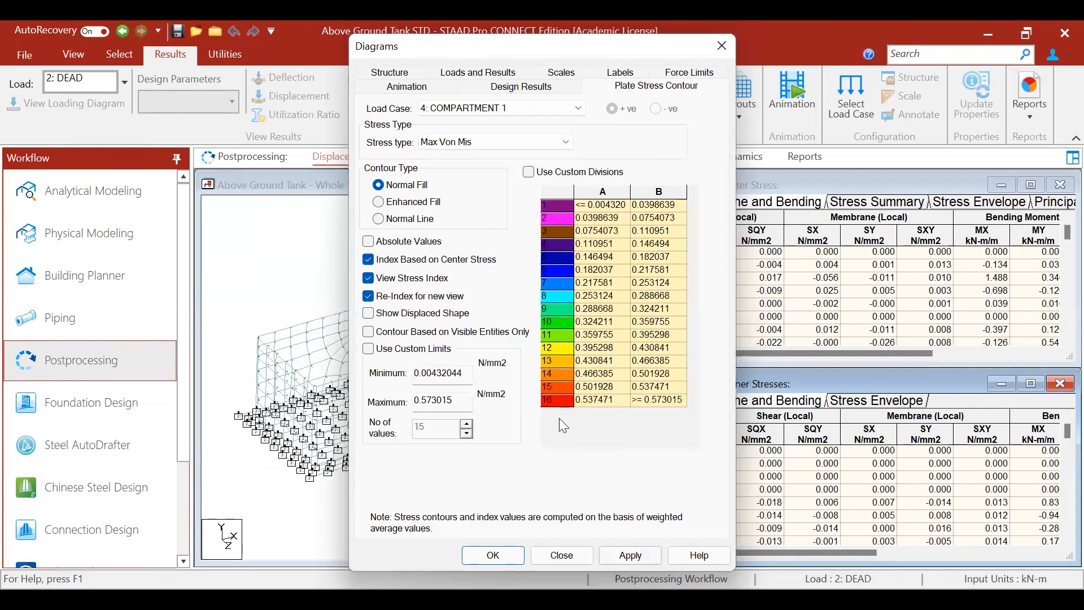
click(630, 555)
key(Escape)
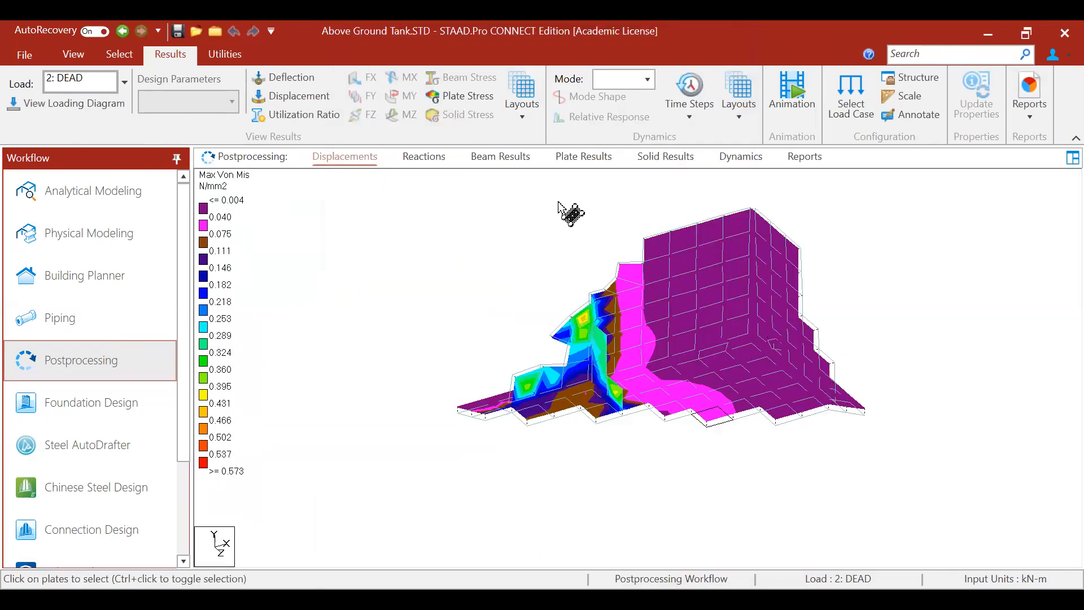
Examine the Von Mises stress contours on the filled compartment's walls, partition and base slab.
middle_drag(571, 213, 514, 409)
middle_drag(615, 363, 624, 420)
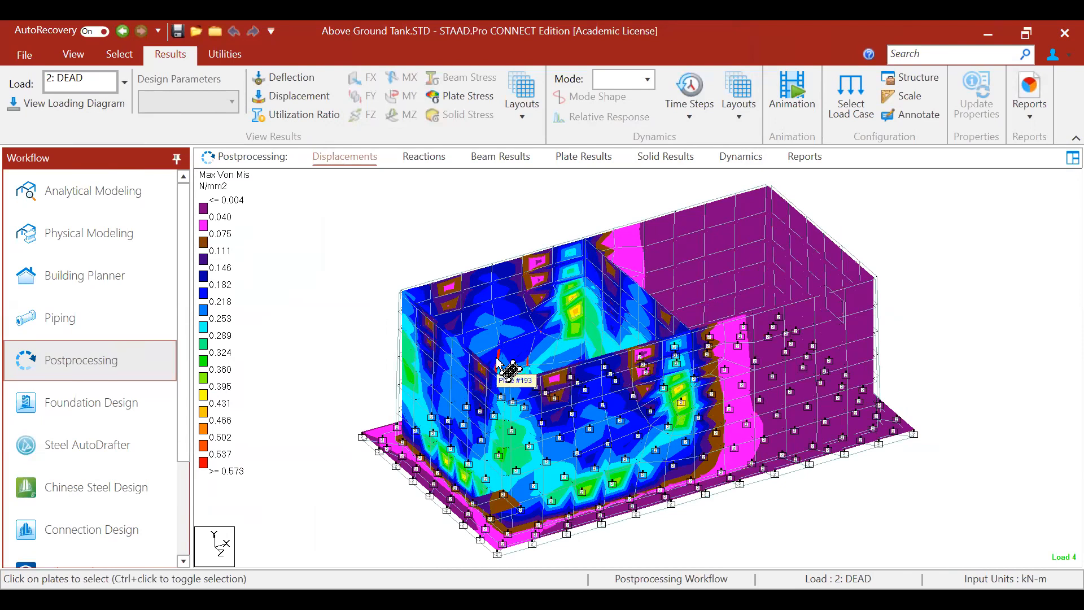
scroll(489, 356, down, 2)
scroll(487, 354, up, 2)
scroll(486, 354, down, 2)
scroll(486, 354, up, 1)
scroll(496, 363, up, 1)
scroll(495, 368, down, 2)
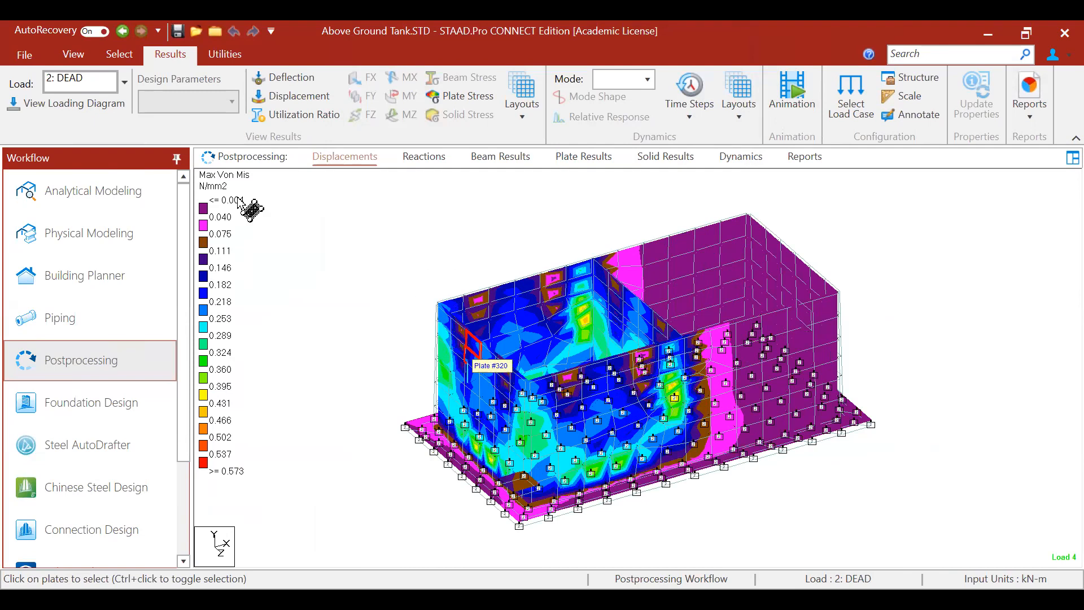
click(74, 54)
middle_drag(363, 319, 554, 370)
Create a new Physical type model with metric units and the file name "Building 2 Story".
click(26, 57)
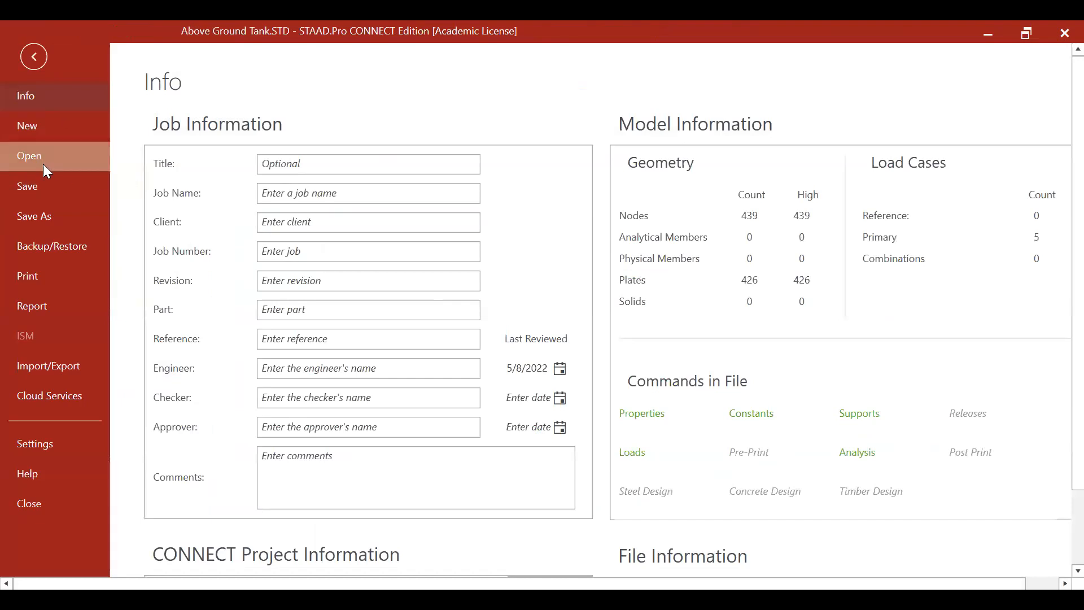
click(40, 133)
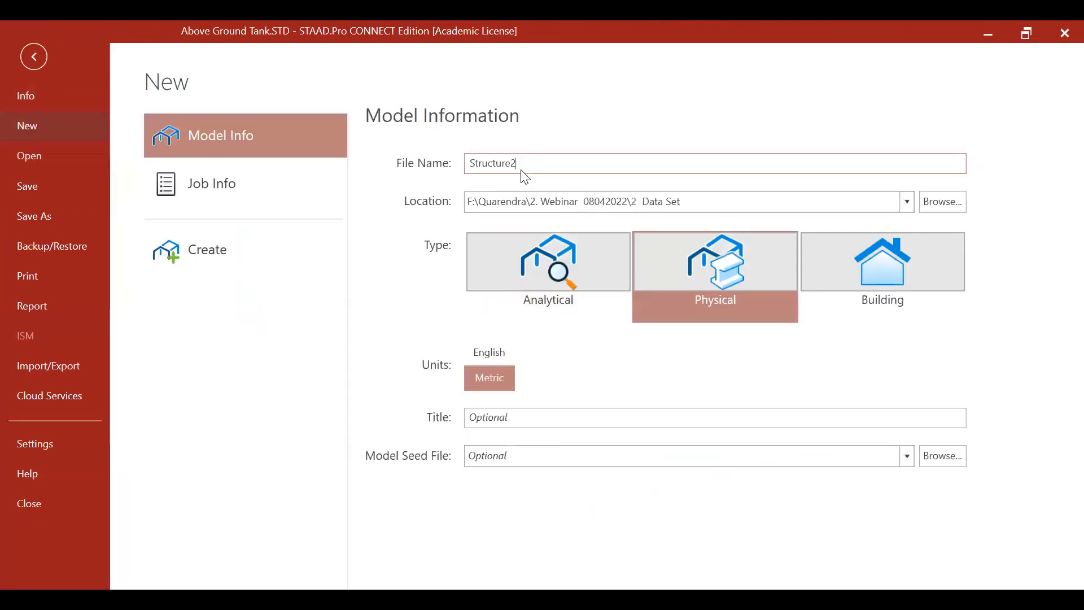
key(ctrl+a)
text(Bracket)
key(BackSpace)
key(BackSpace)
key(BackSpace)
key(BackSpace)
key(BackSpace)
key(BackSpace)
key(BackSpace)
text(Structur)
key(BackSpace)
key(BackSpace)
key(BackSpace)
key(BackSpace)
key(BackSpace)
key(BackSpace)
key(BackSpace)
key(BackSpace)
text(Build)
key(BackSpace)
key(BackSpace)
text(lding  2)
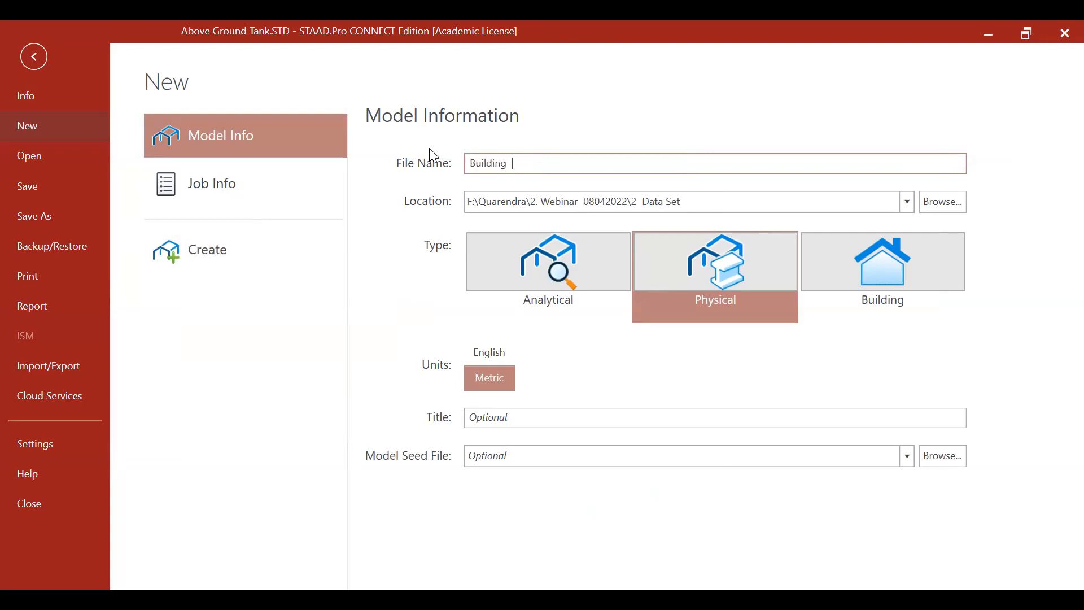
text( Story)
click(728, 279)
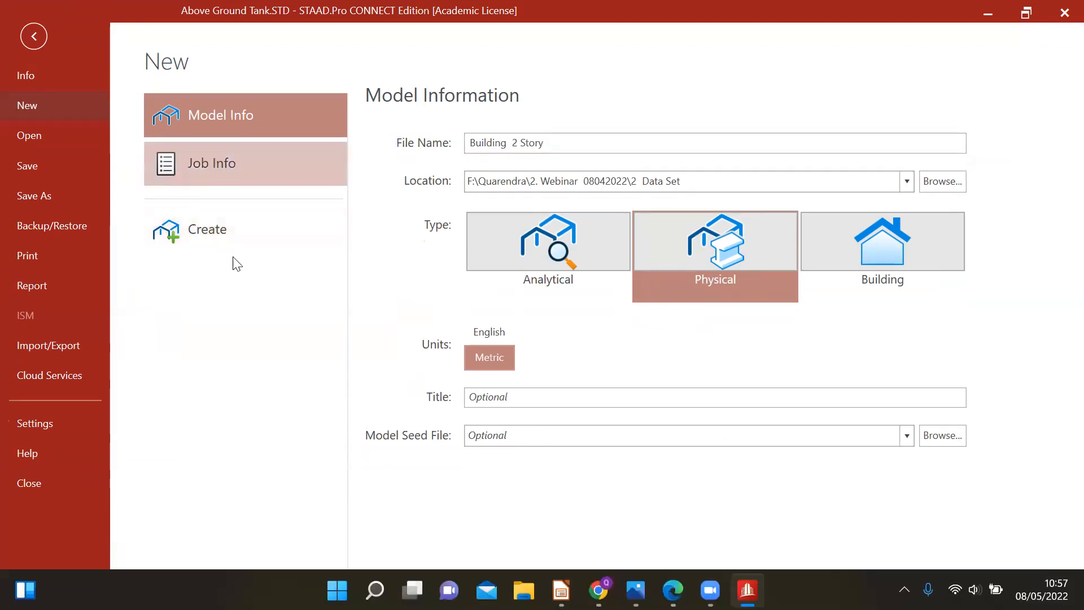
click(187, 227)
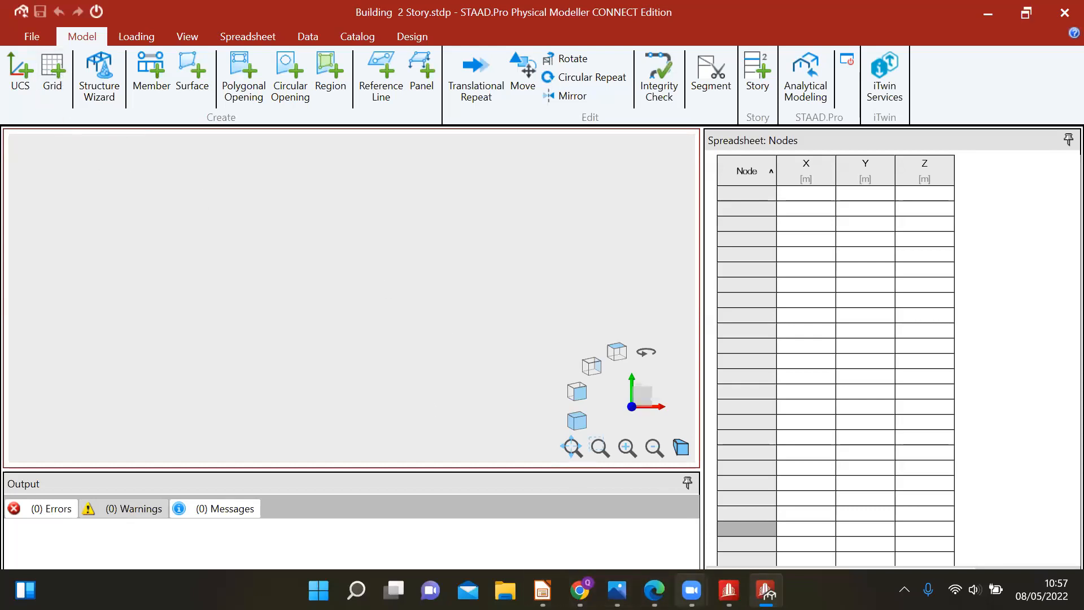
Create a Default Metric grid in the WCS XY plane with 10 spaces of 1 m in both X and Y.
mouse_move(692, 590)
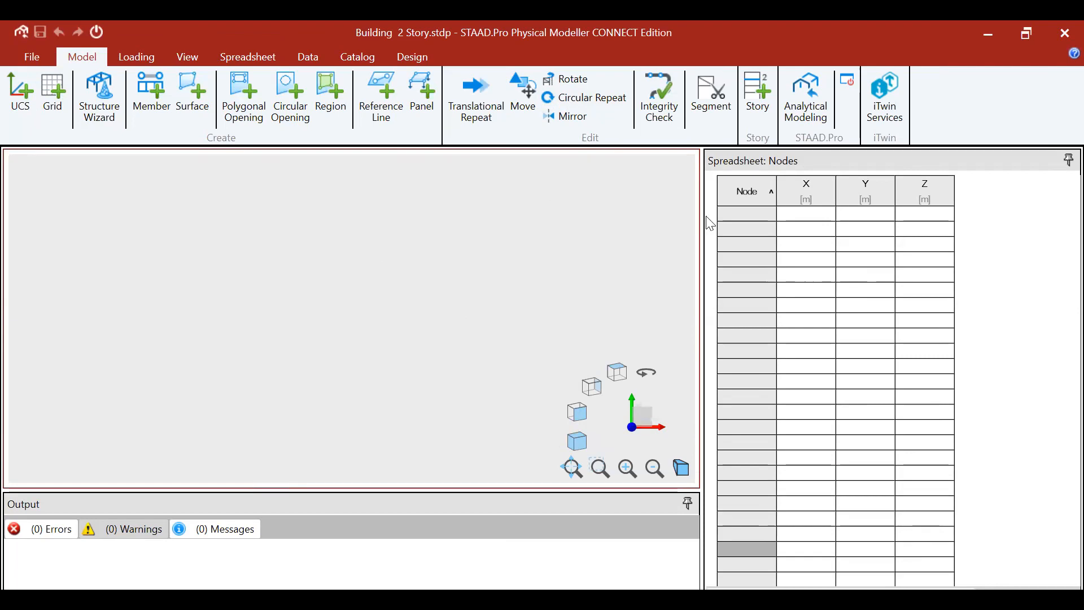
click(57, 102)
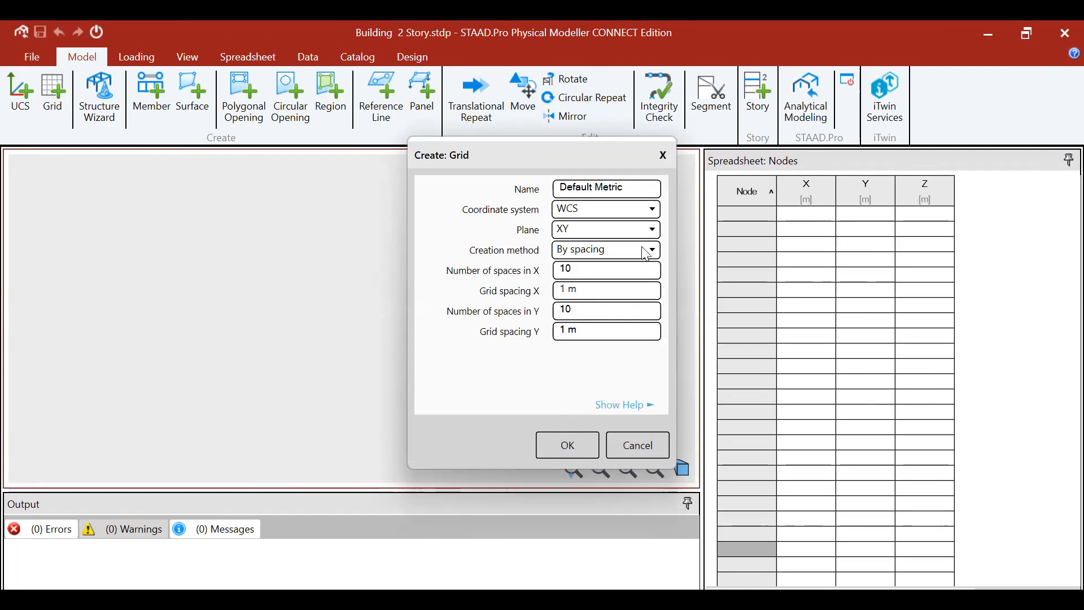
click(653, 229)
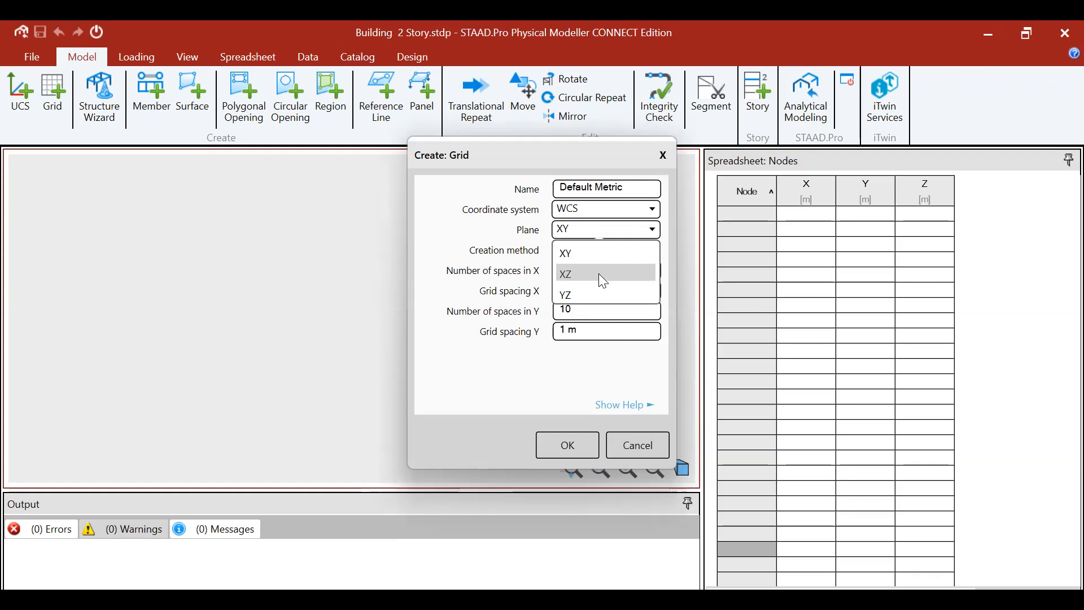
click(641, 224)
click(567, 444)
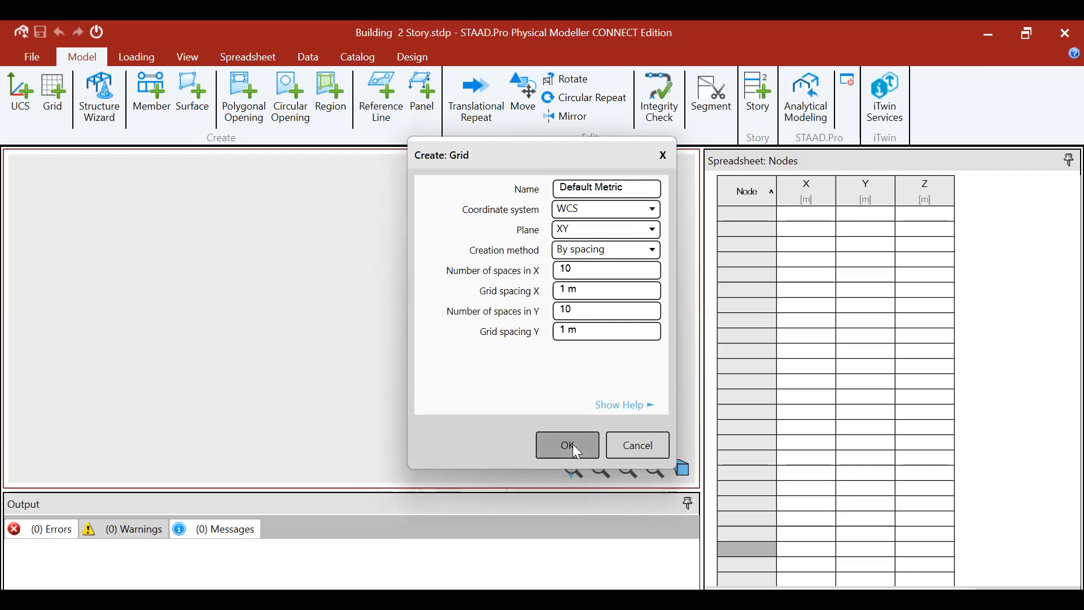
Create a second Default Metric grid with the same XY plane and spacing, and check the grid display option.
click(55, 88)
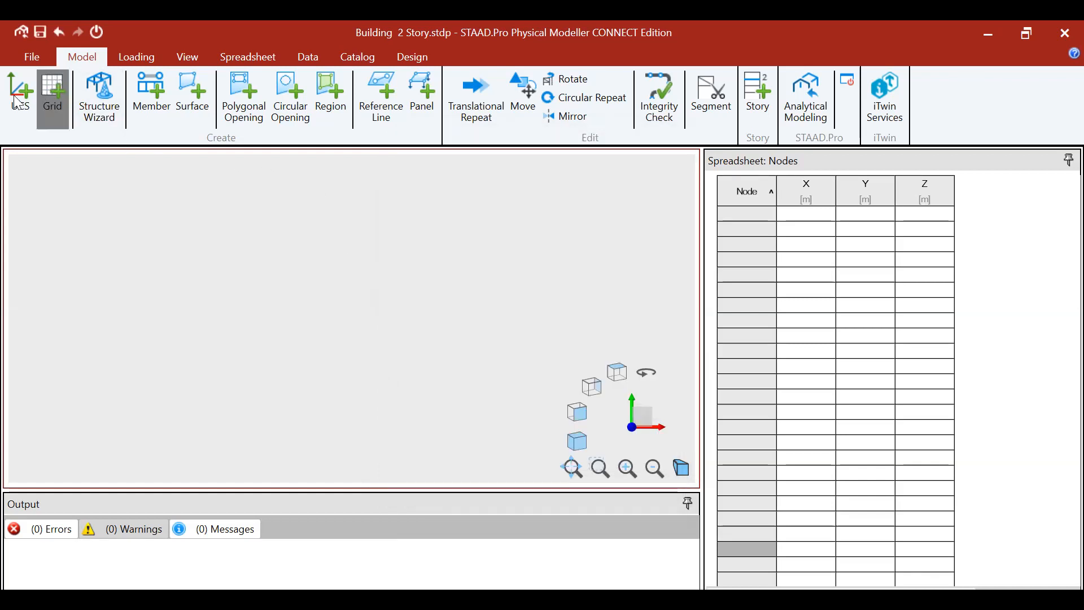
click(567, 446)
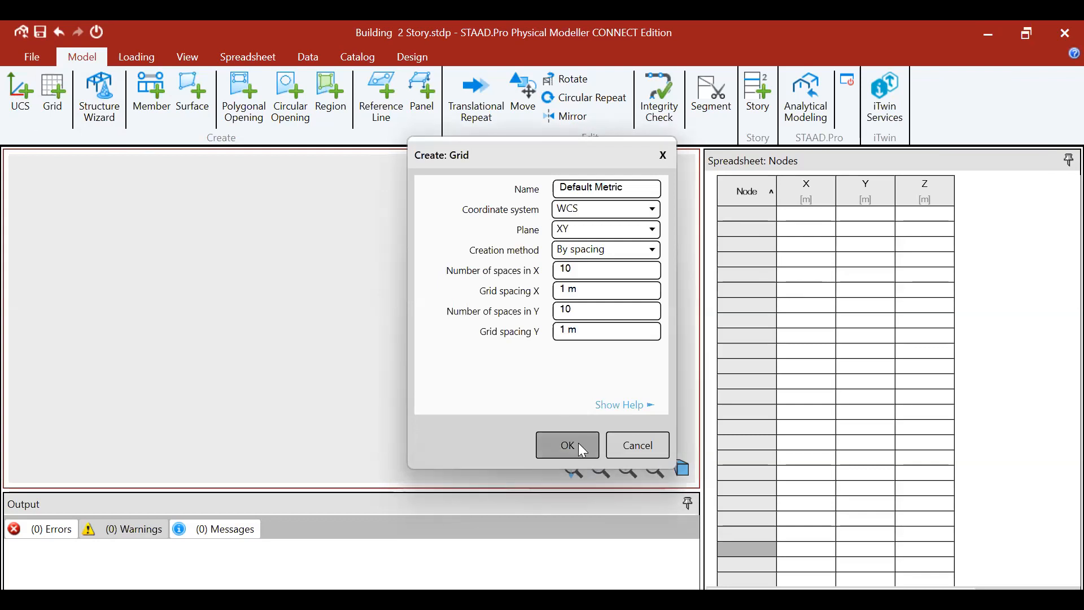
click(188, 57)
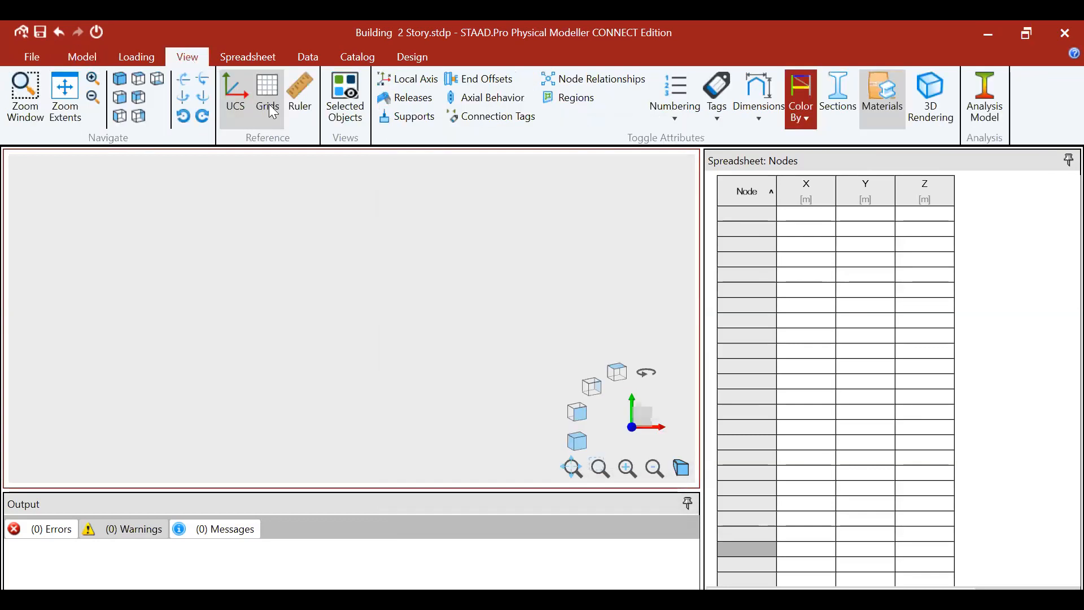
click(74, 57)
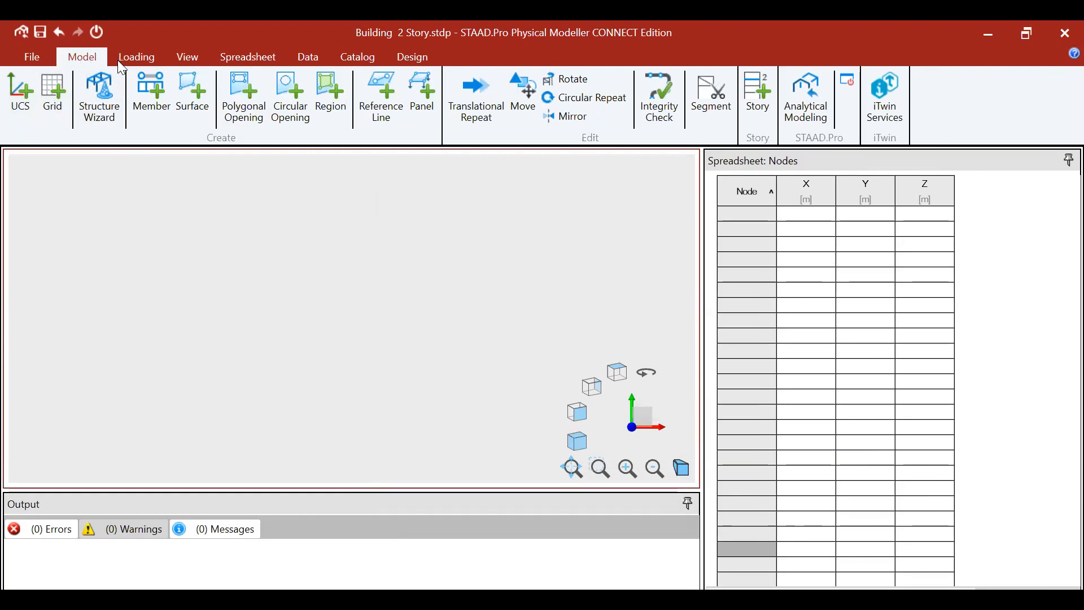
Activate the Member tool and create UCS 1 aligned to WCS, with origin 0, 0, 0 and zero position angles.
click(159, 96)
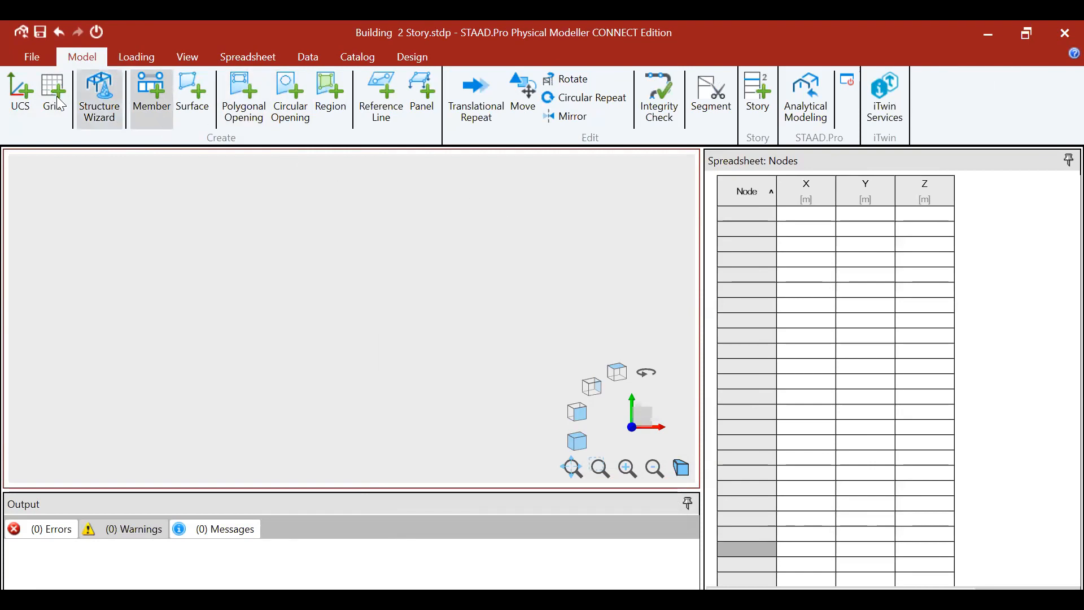
click(22, 101)
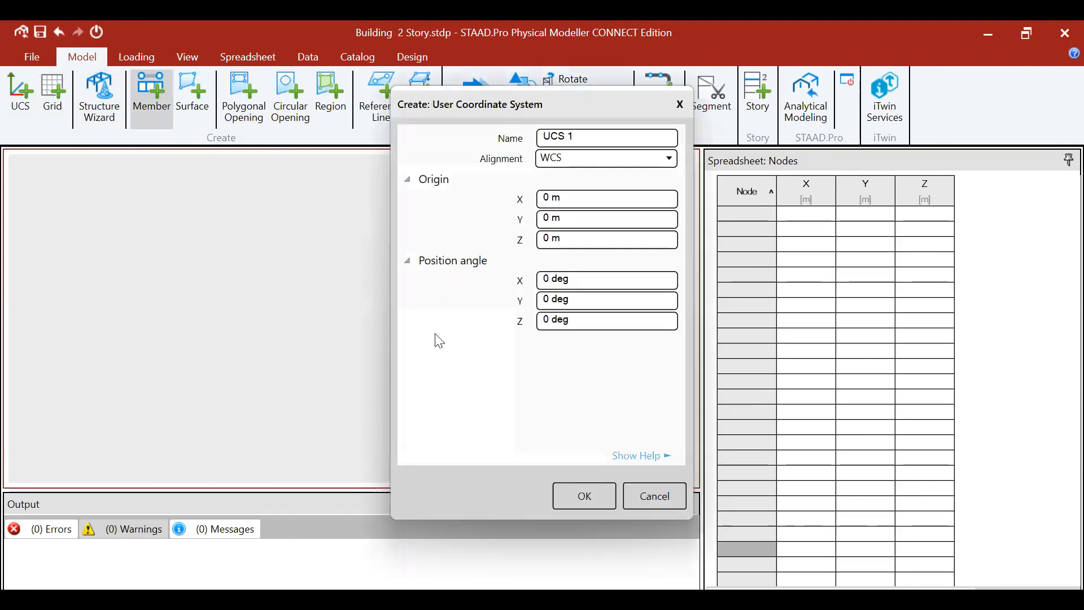
click(596, 504)
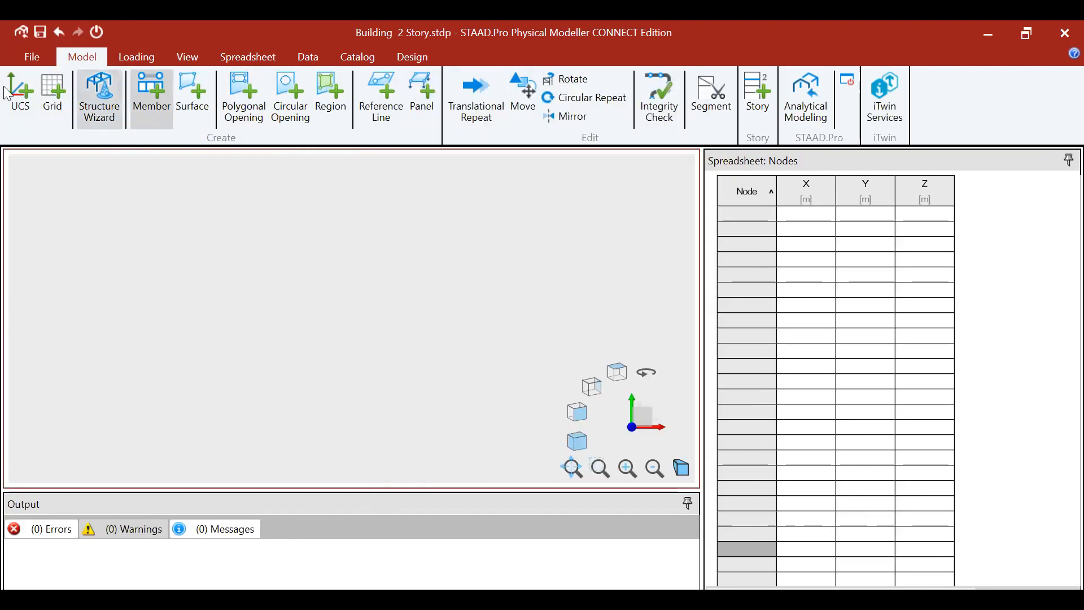
Create two more Default Metric grids in the WCS XY plane, each with 10 spaces of 1 m in X and Y.
click(63, 102)
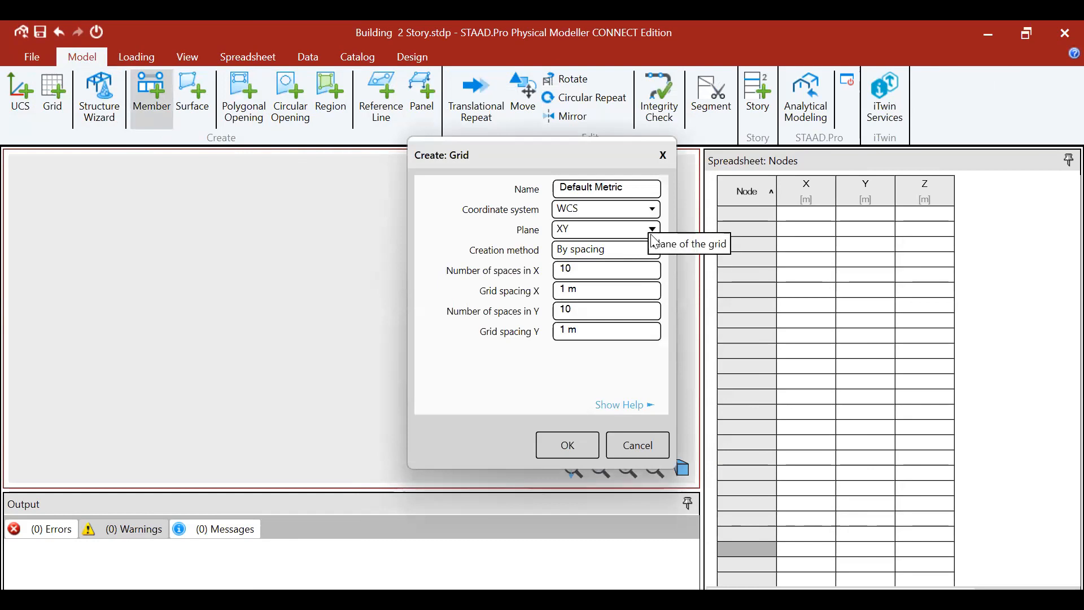
click(590, 447)
click(796, 220)
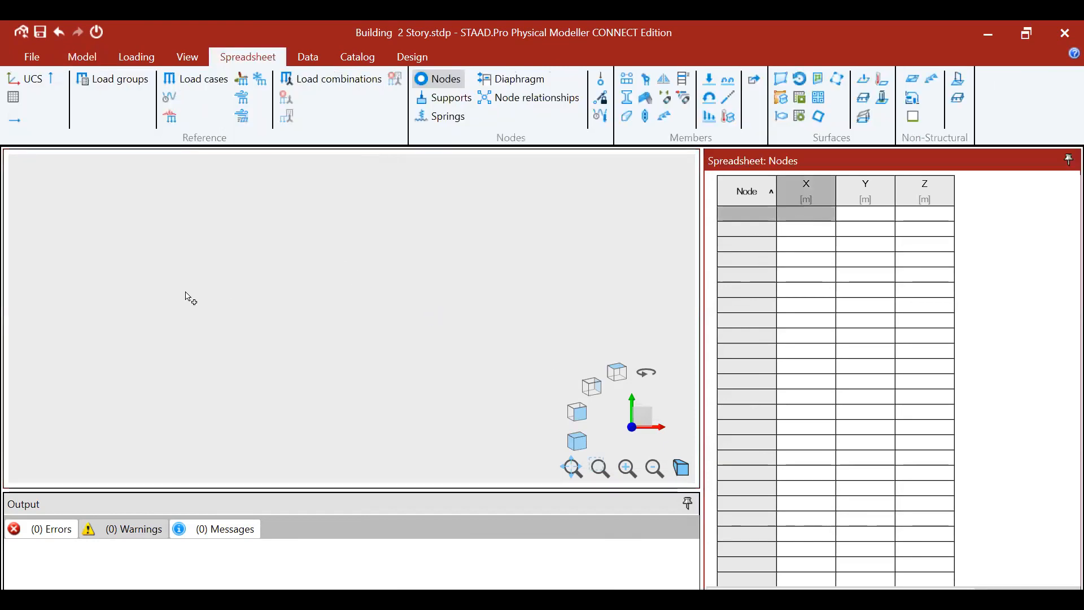
click(86, 57)
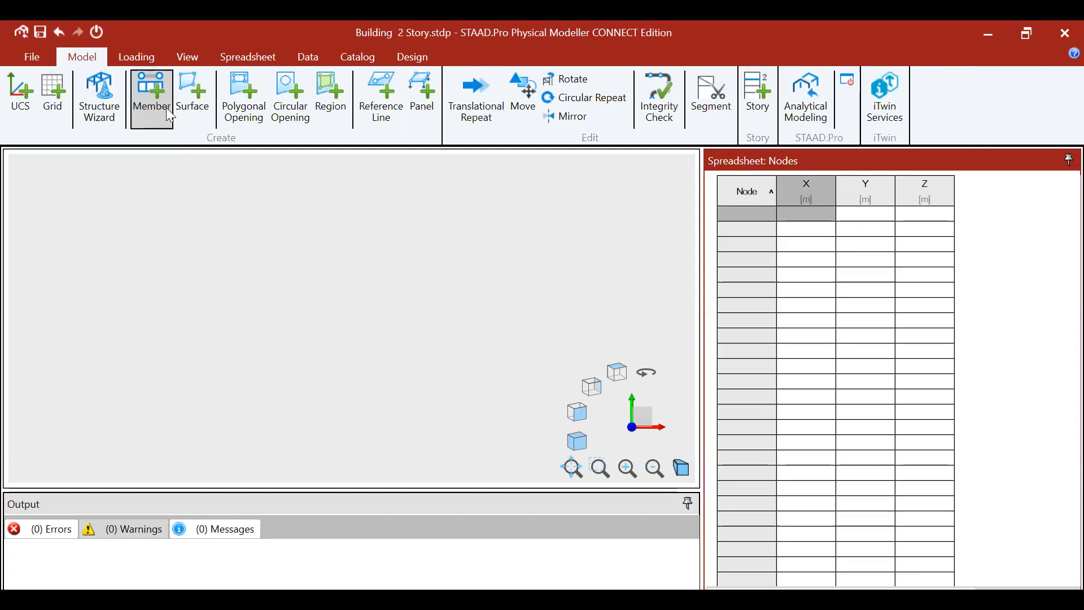
click(57, 98)
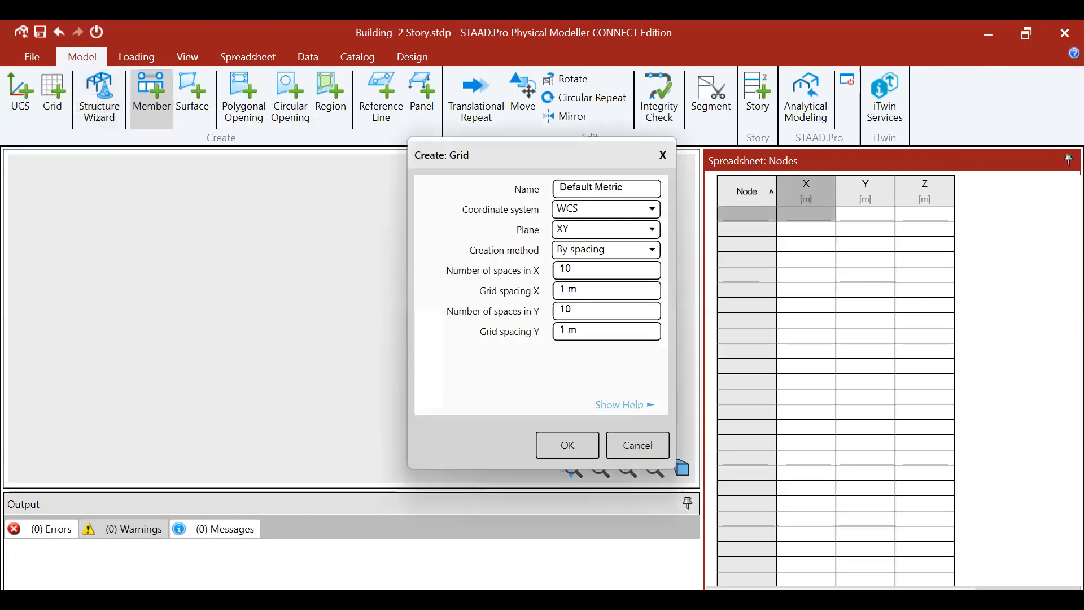
click(582, 452)
Add a node at the origin (0, 0, 0) through the nodes spreadsheet and window-select the centre of the model view.
click(783, 220)
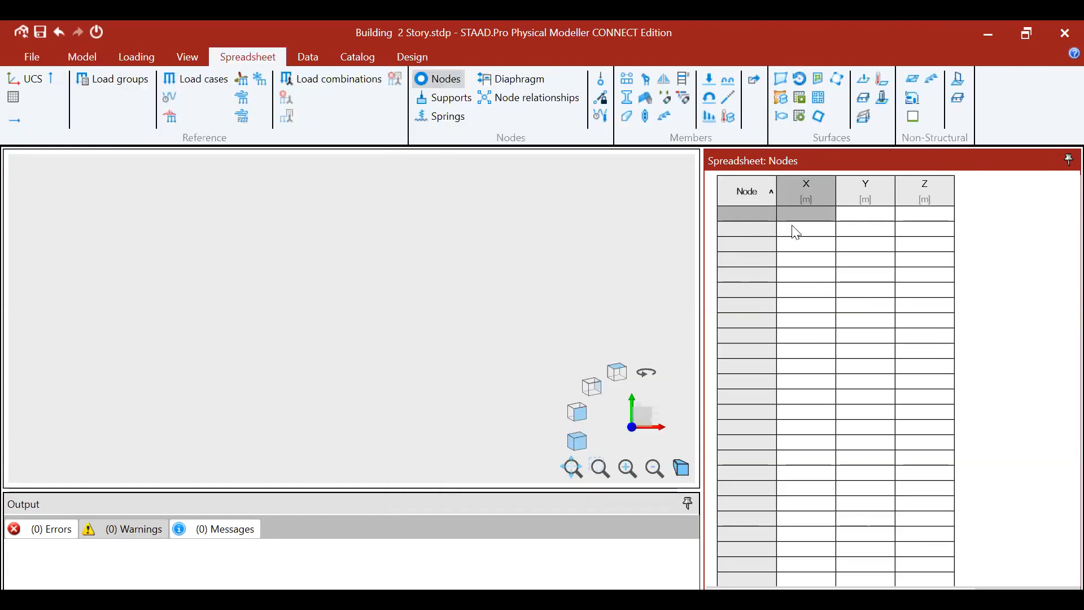
text(0)
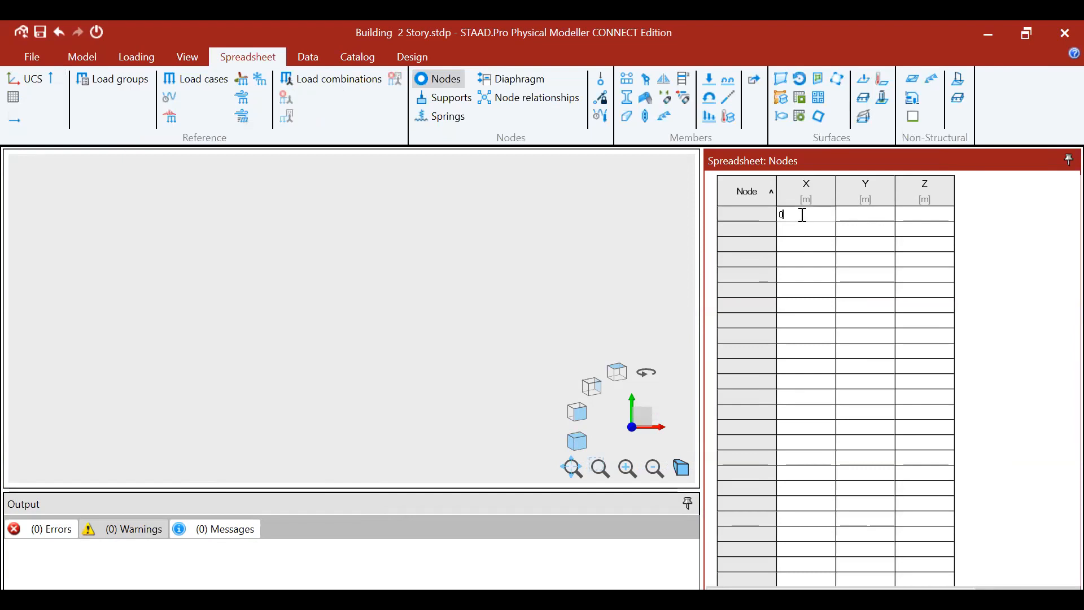
key(Return)
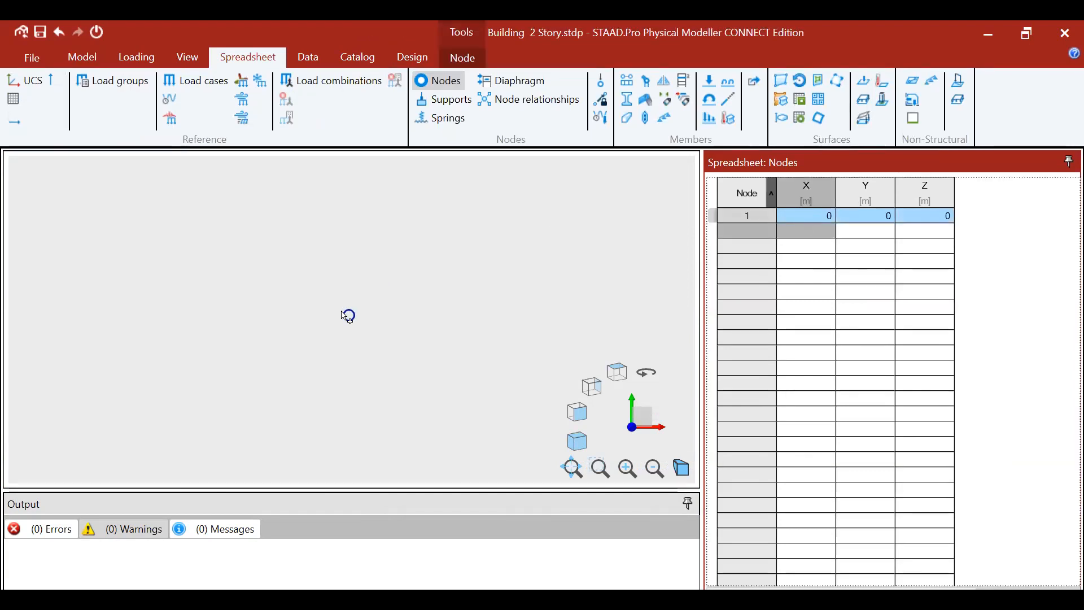
drag(305, 277, 432, 370)
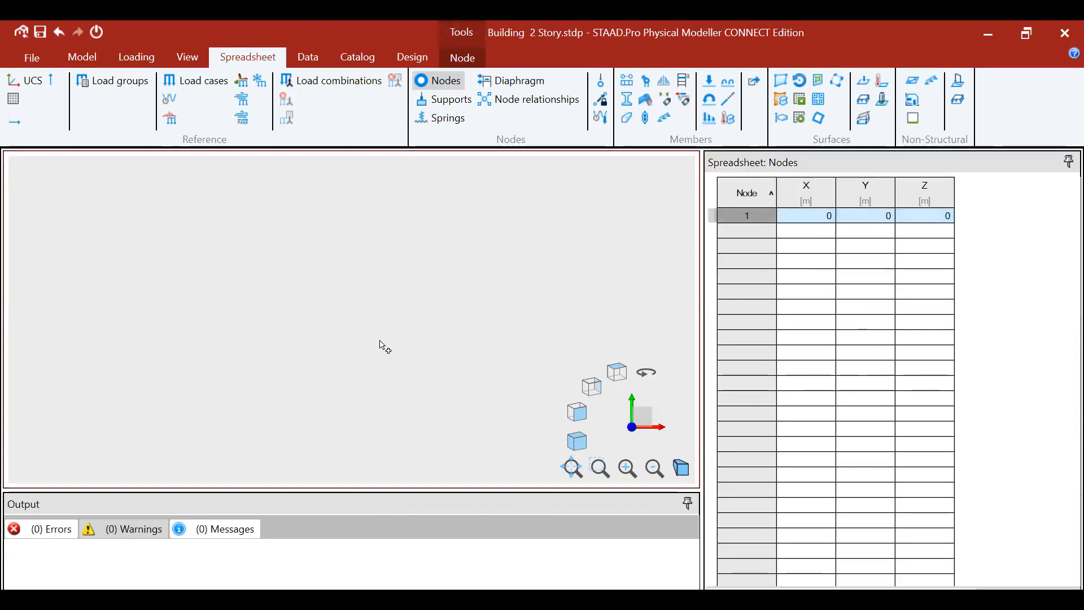
Check the physical model's information summary for its reference and geometry counts.
click(189, 58)
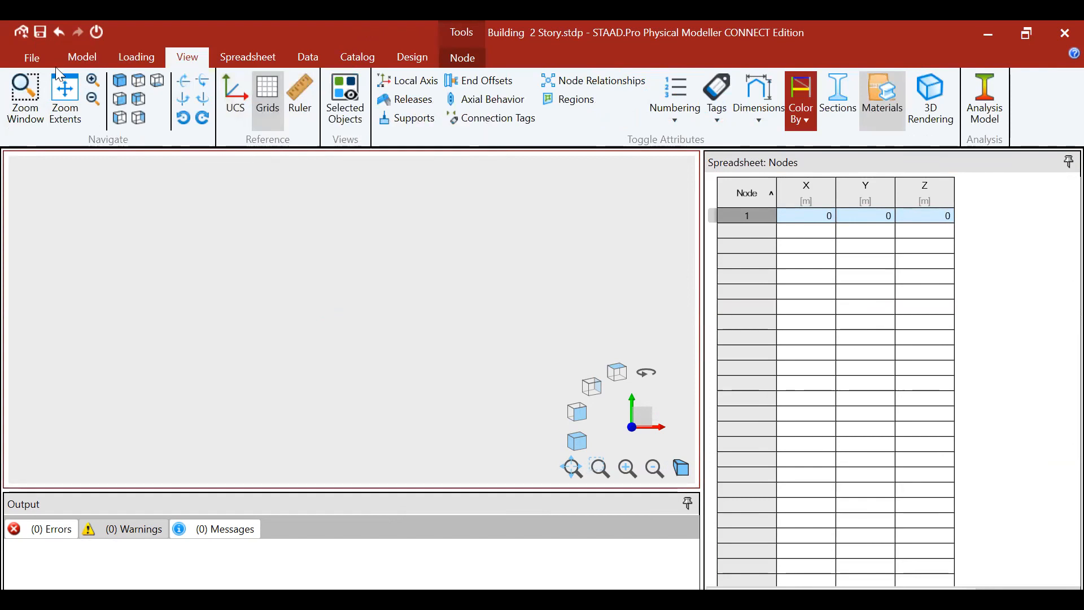
click(29, 59)
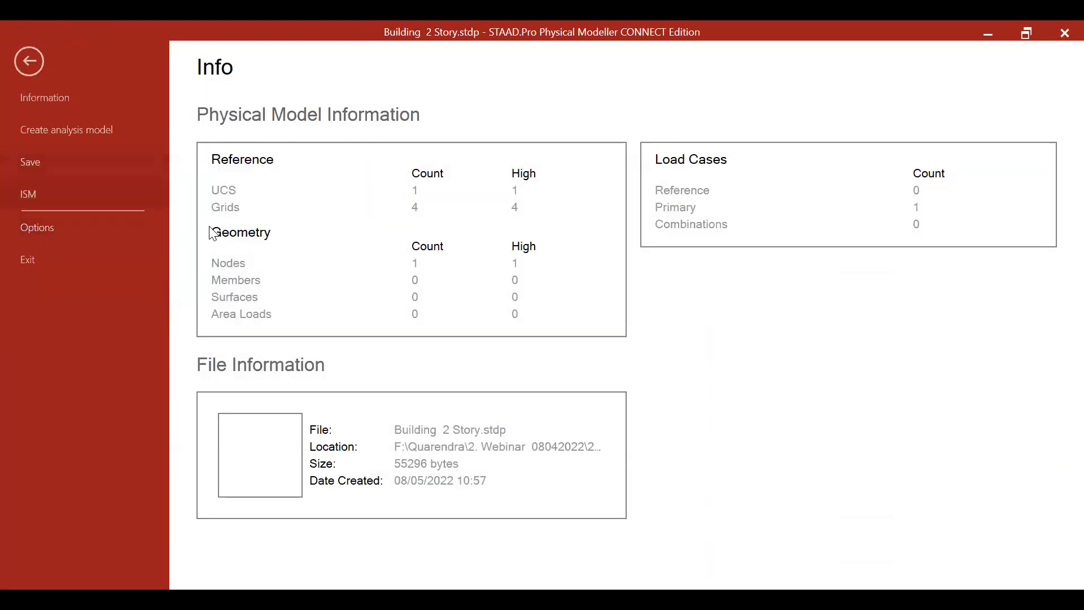
click(29, 60)
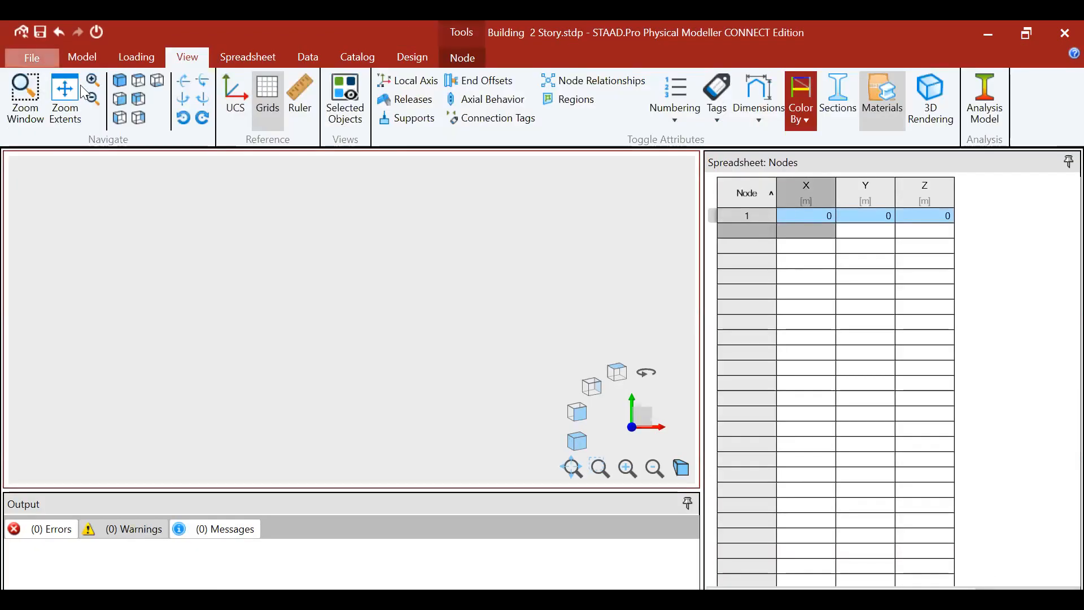
Create another Default Metric grid in the XY plane of UCS 1, with 10 spaces of 1 m in X and Y.
click(83, 57)
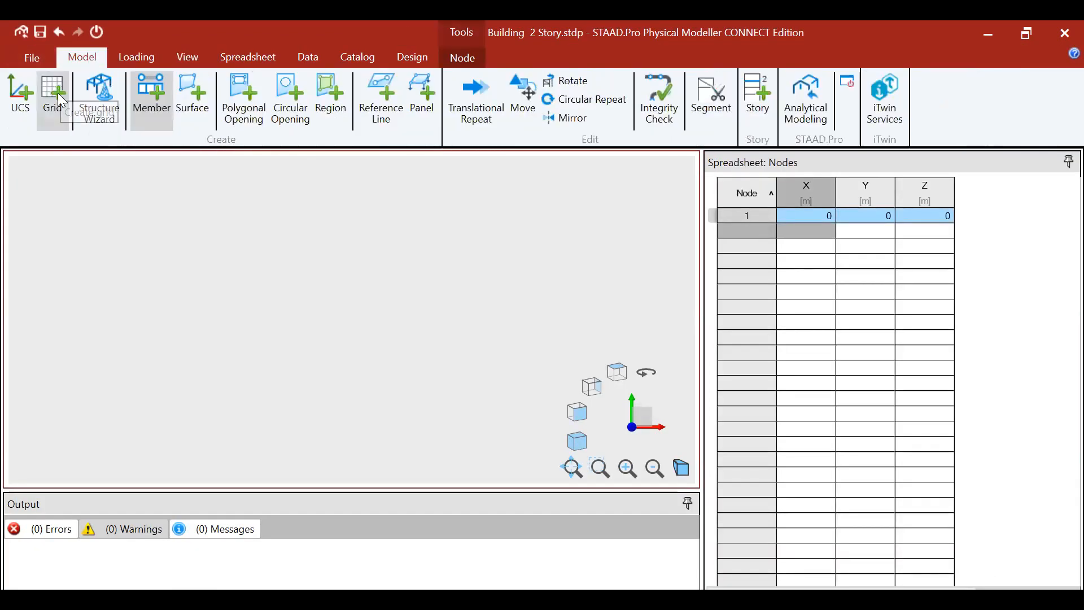
click(61, 94)
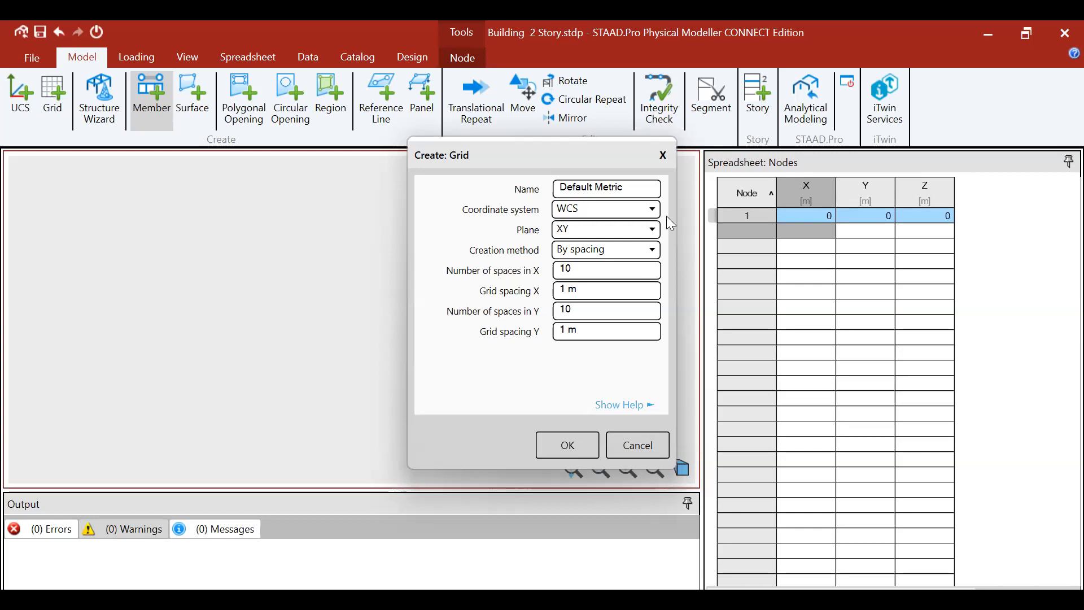
click(648, 212)
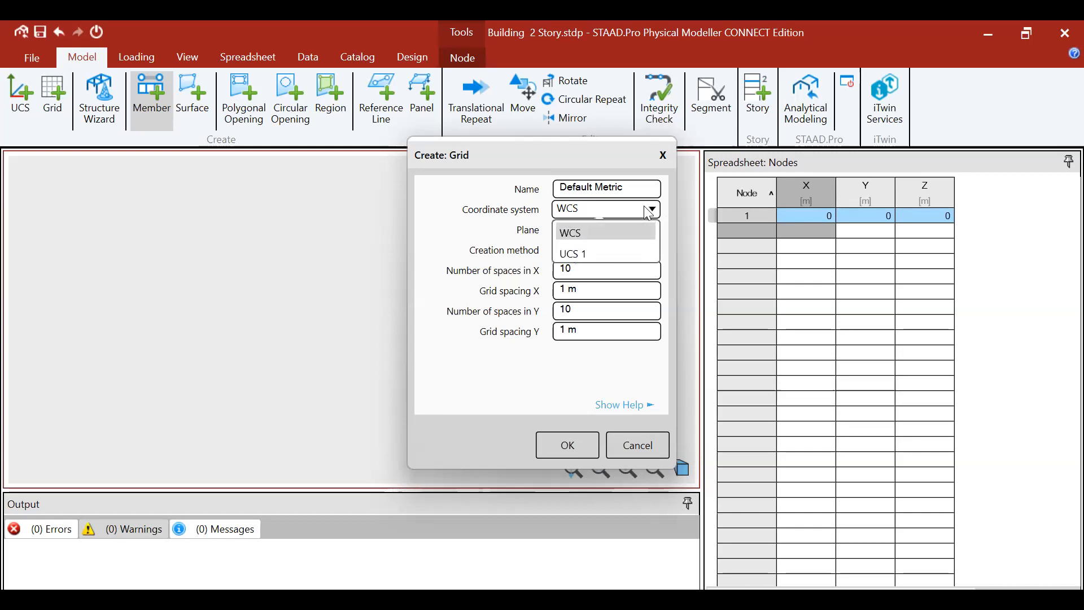
click(614, 254)
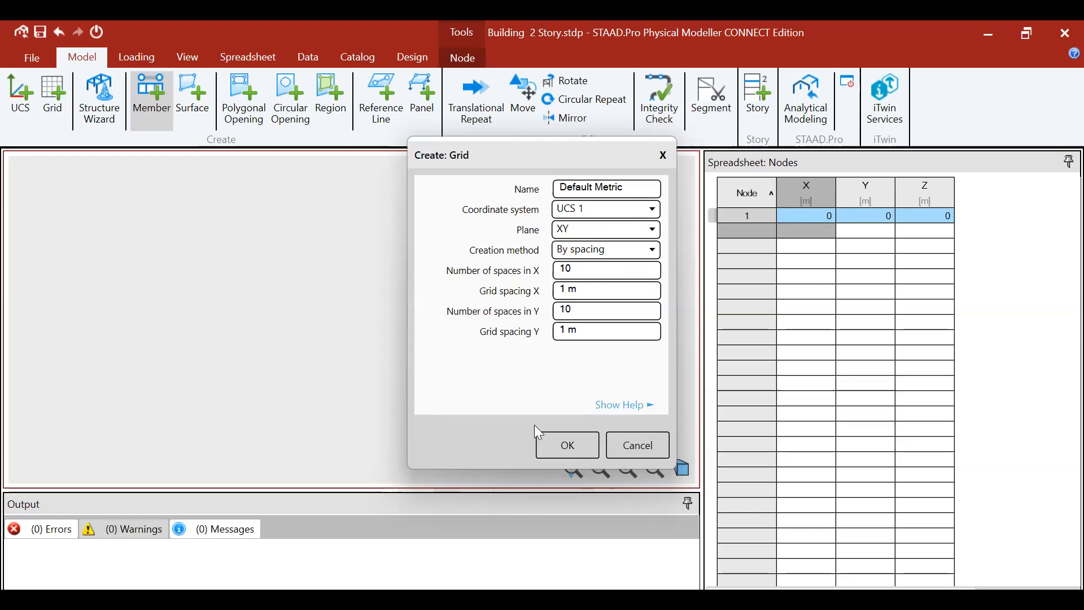
click(569, 446)
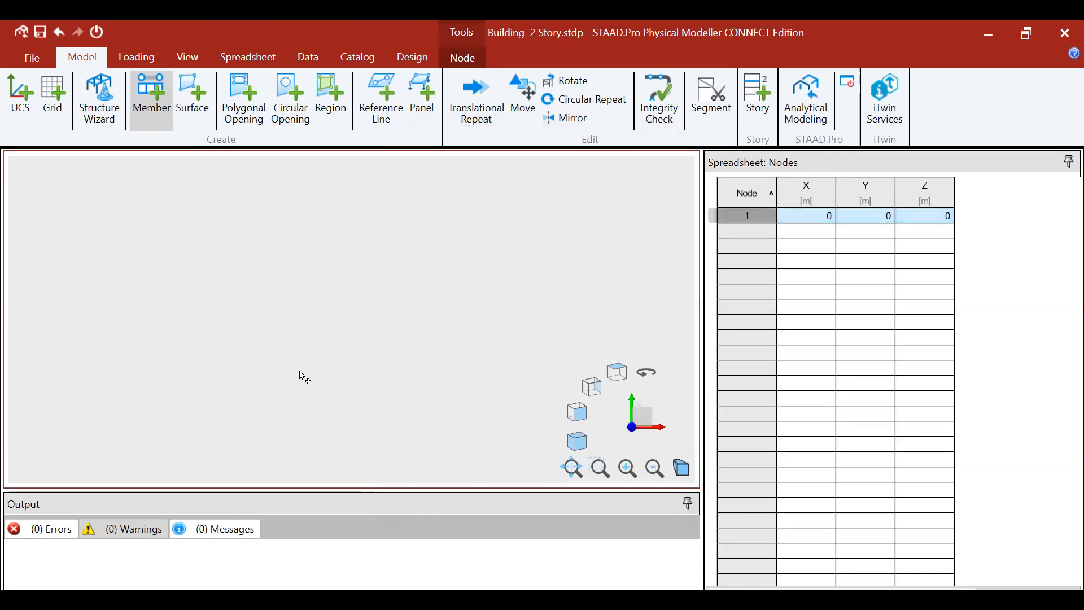
click(242, 530)
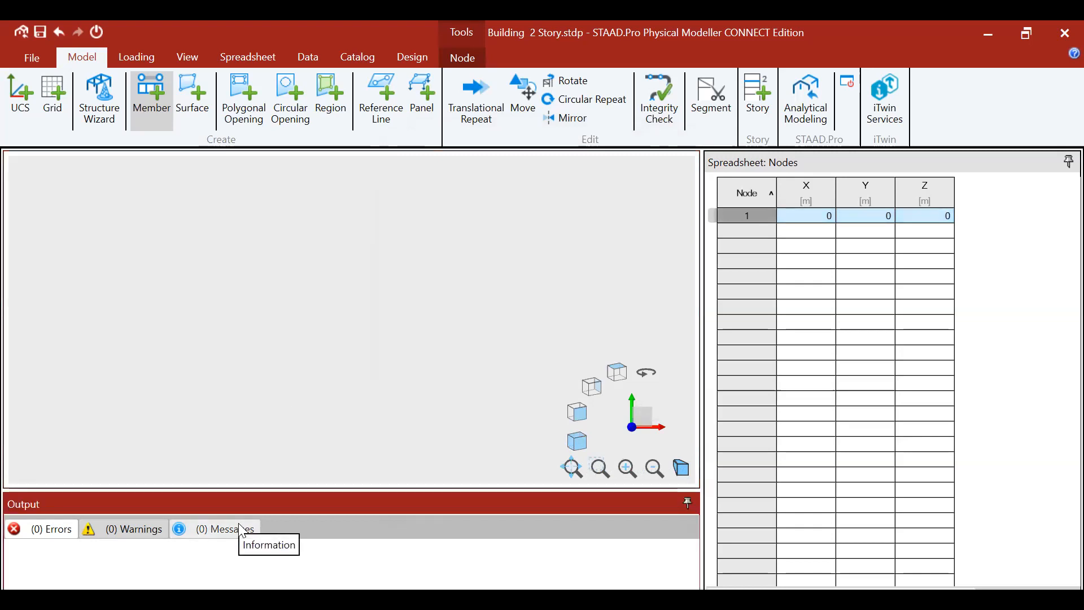
Add a second node at (0, 5, 0) m through the nodes spreadsheet.
click(818, 216)
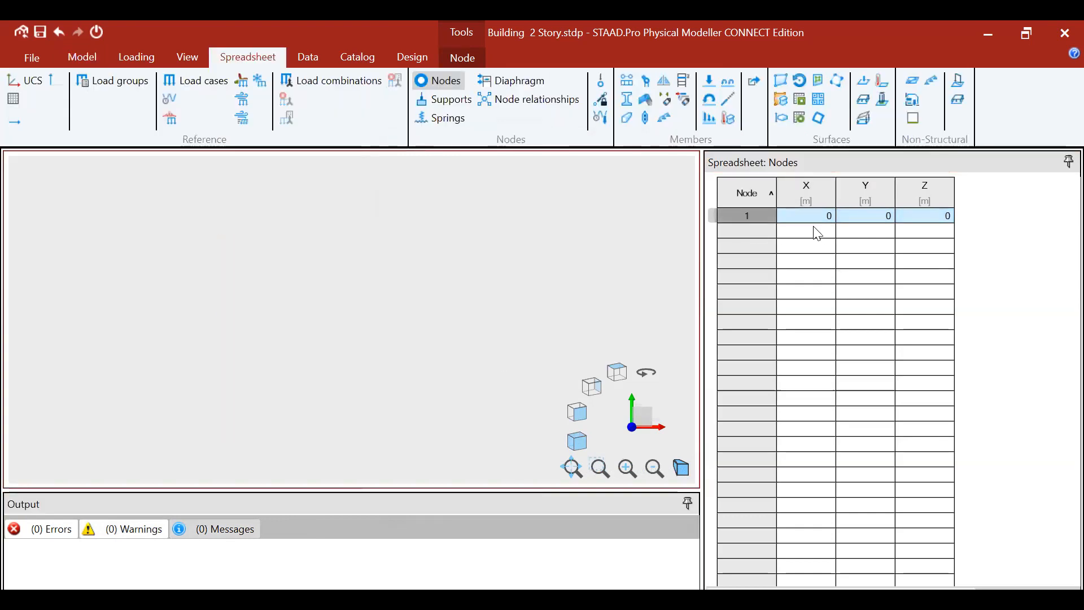
click(867, 233)
text(5)
key(Return)
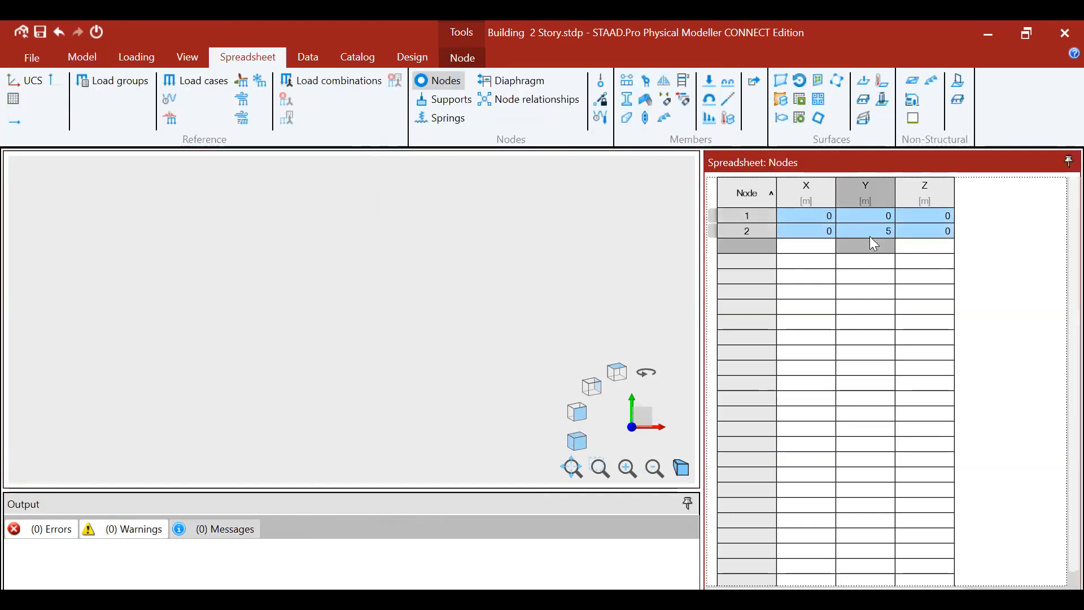
key(Return)
key(Left)
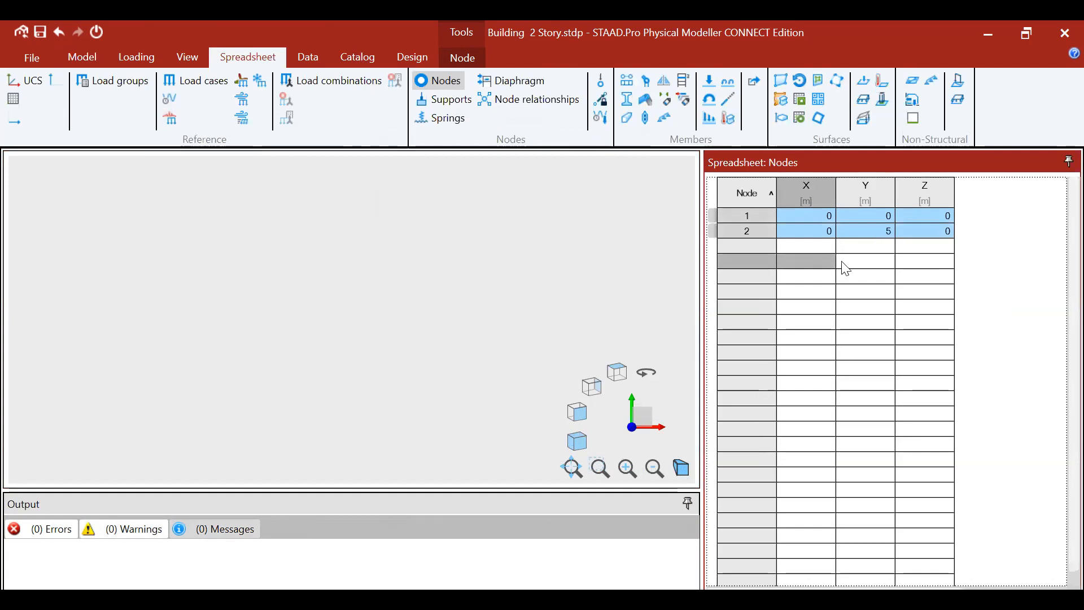
click(418, 317)
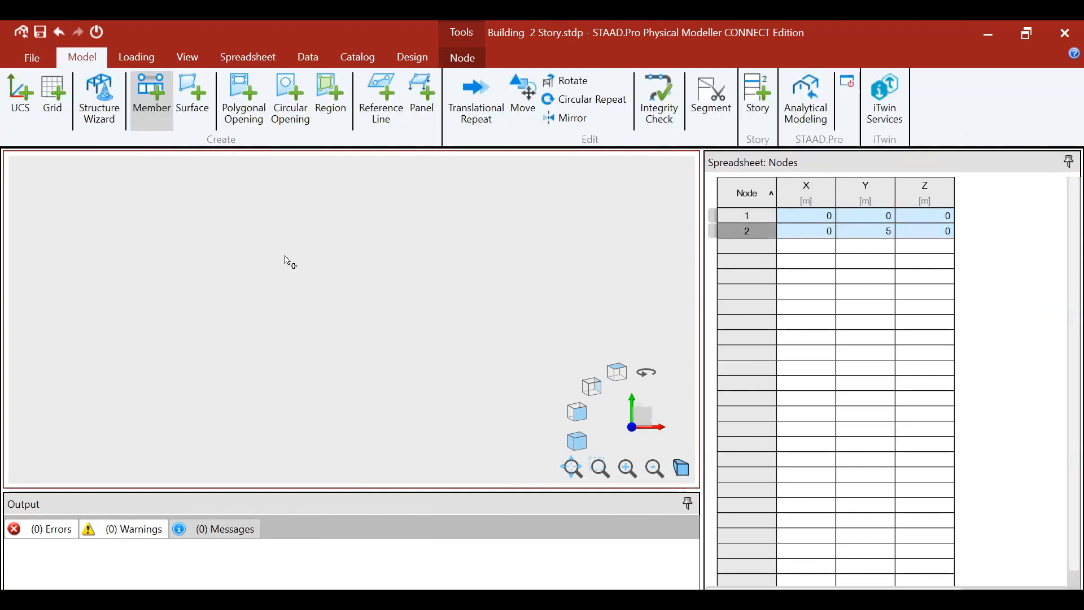
Add a third node at (5, 0, 0) m in the nodes spreadsheet.
click(819, 261)
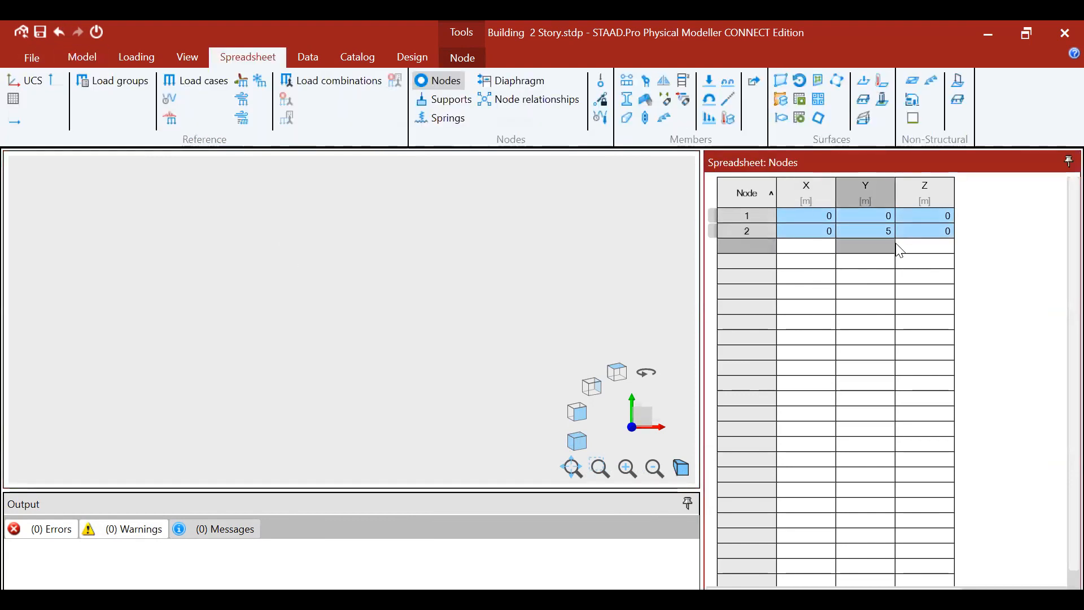
click(822, 252)
text(5)
key(Return)
key(Tab)
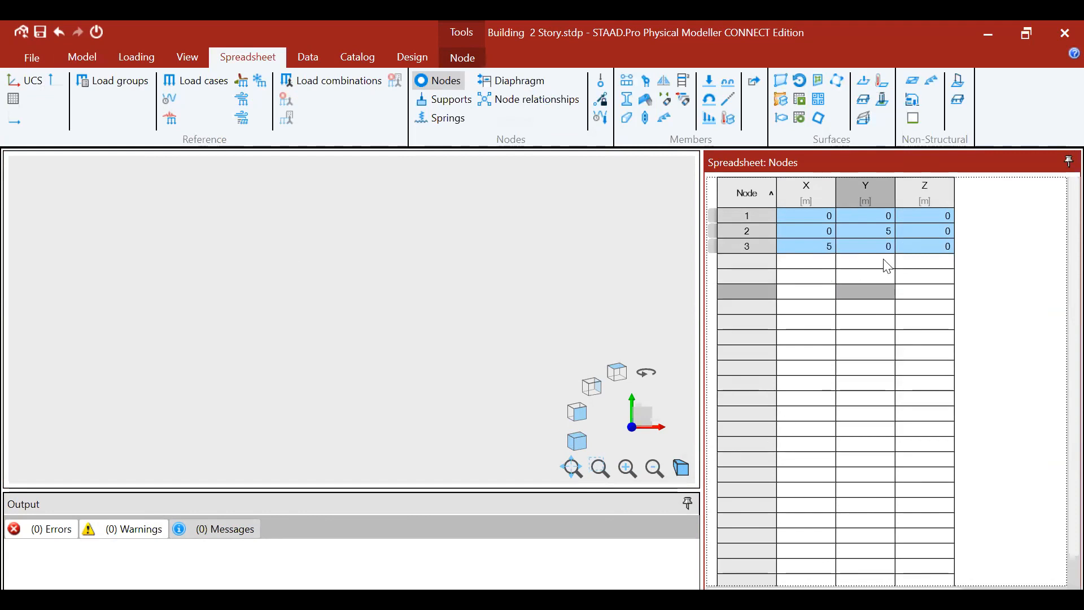
Add a fourth node at (5, 5, 5) m in the nodes spreadsheet and window-select the centre of the model view.
click(823, 266)
text(5)
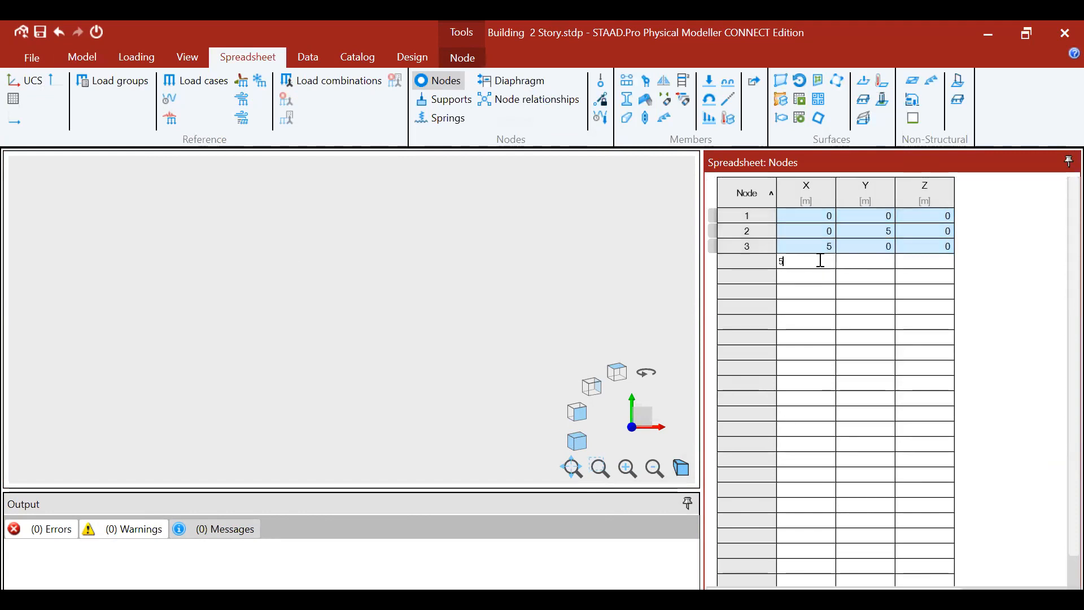
key(Return)
text(5)
key(Return)
text(5)
key(Return)
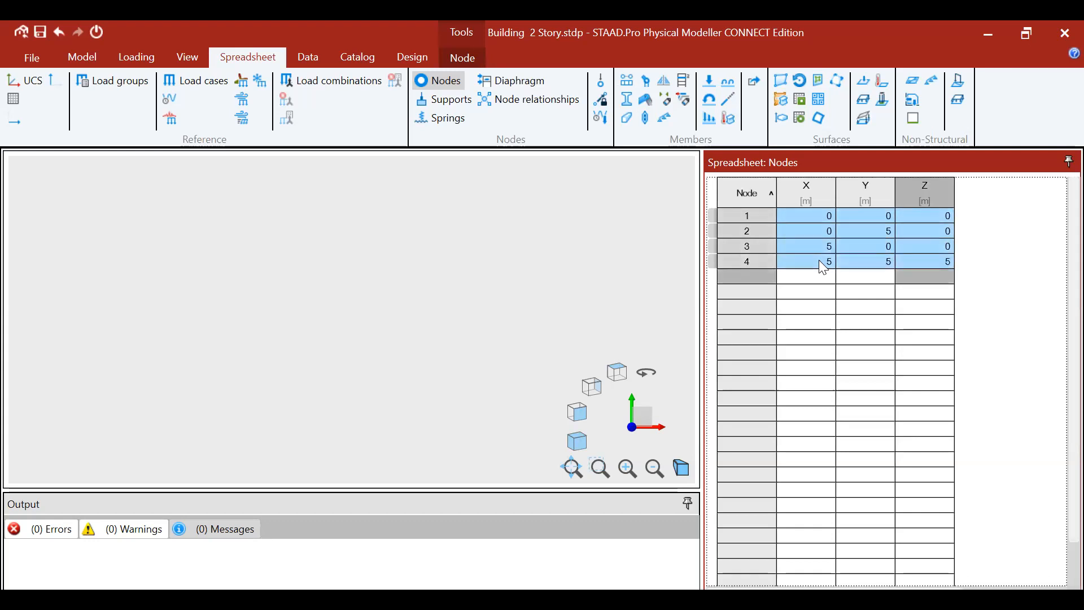
click(322, 358)
drag(167, 181, 534, 419)
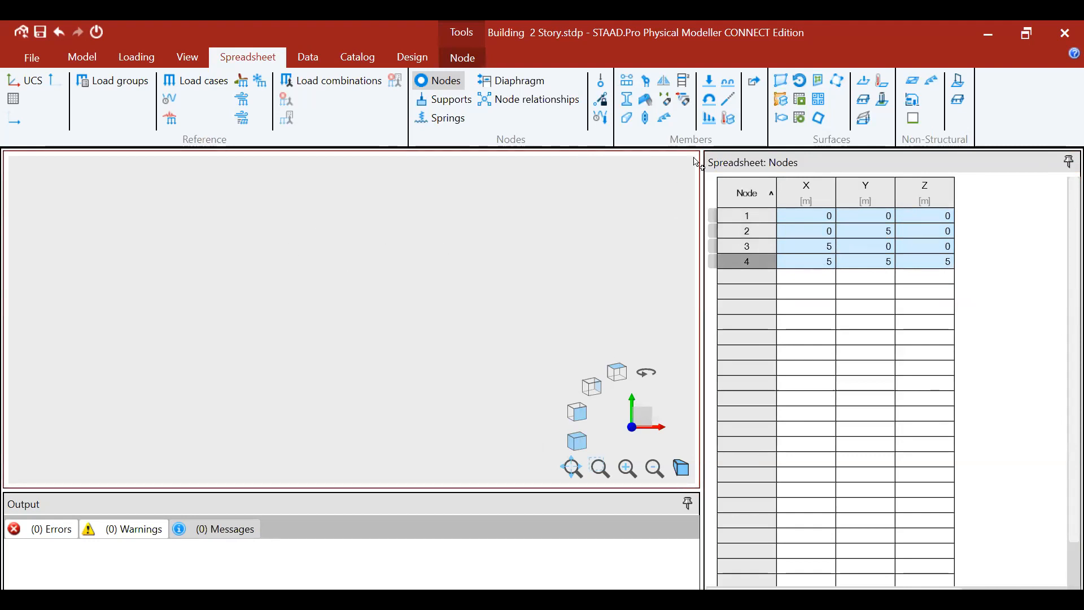
Reduce the program window from full size, then turn on the ruler and UCS display and turn off the grids.
click(1027, 32)
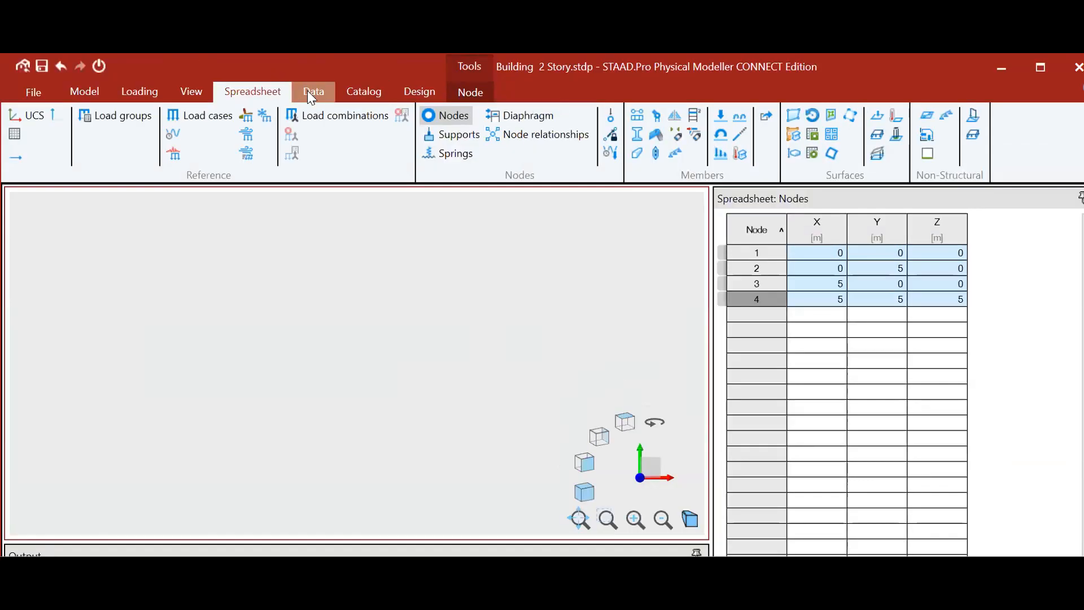
click(192, 92)
click(302, 141)
click(233, 155)
click(270, 149)
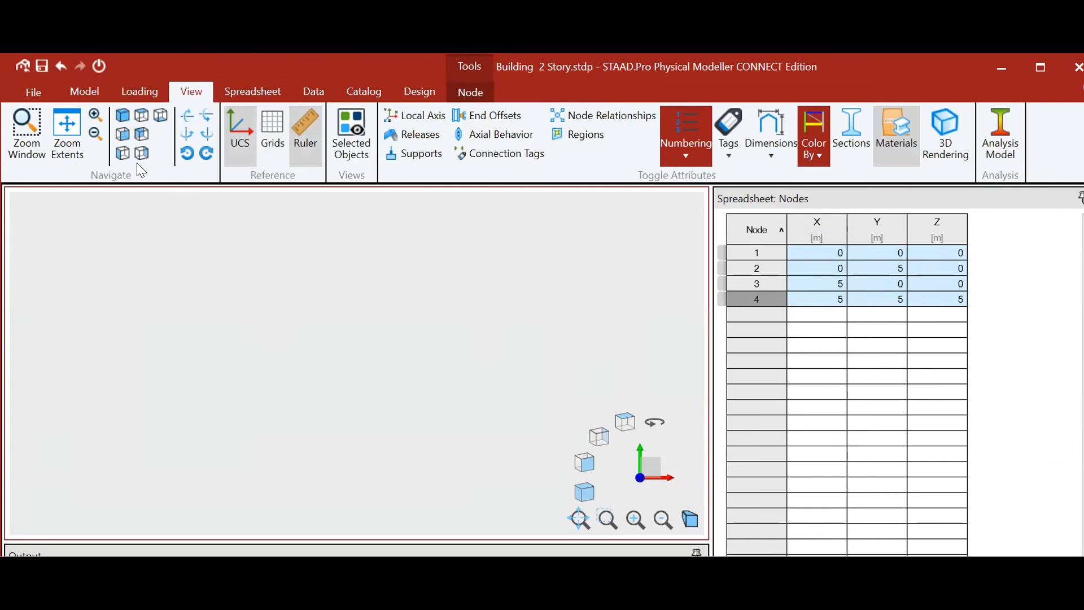
click(88, 92)
click(57, 145)
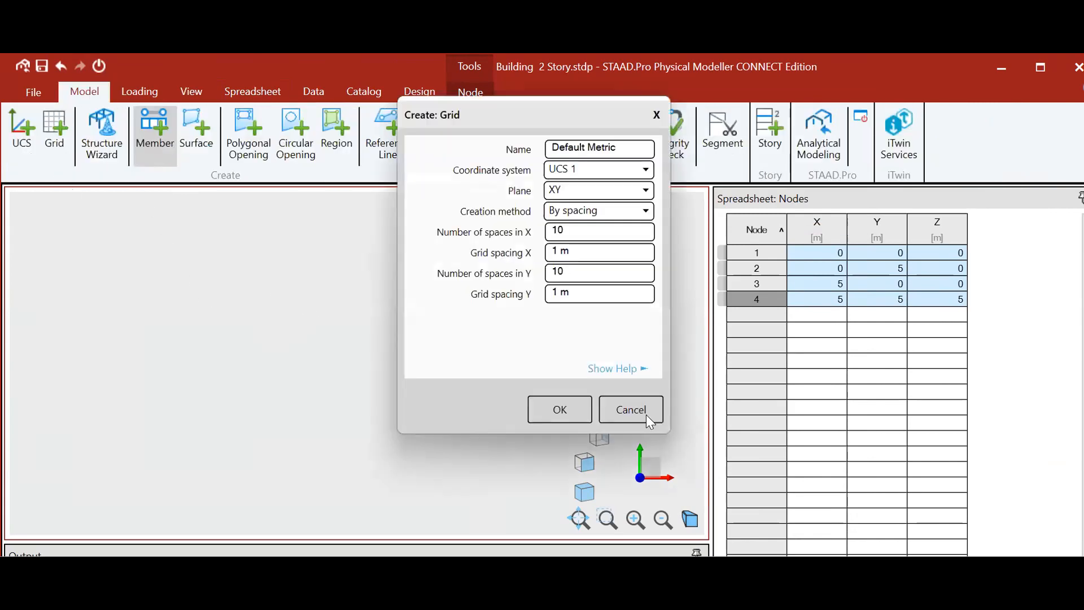
click(645, 421)
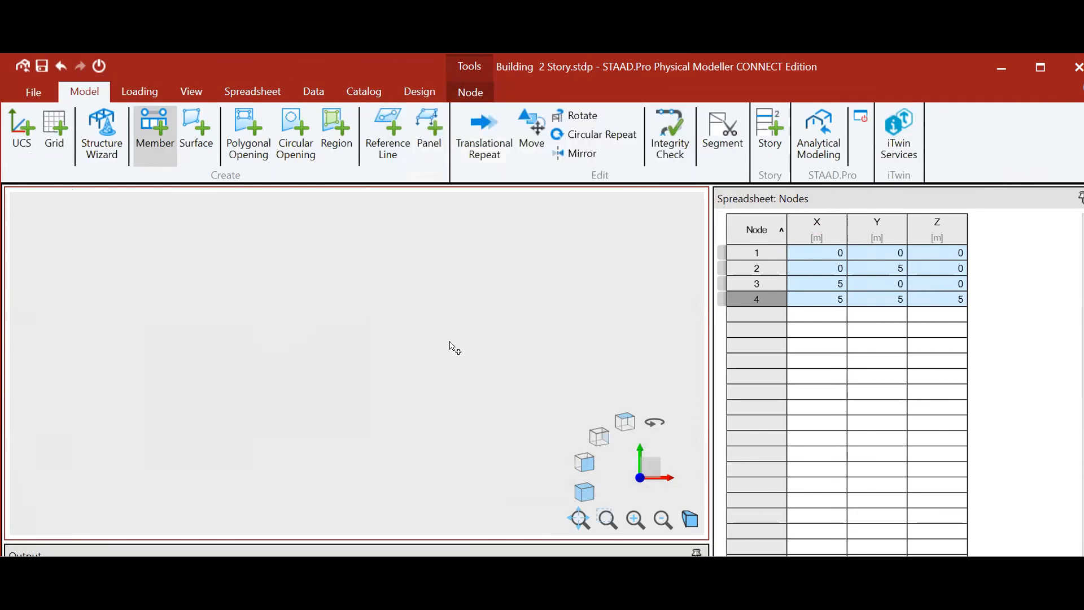
drag(214, 230, 571, 480)
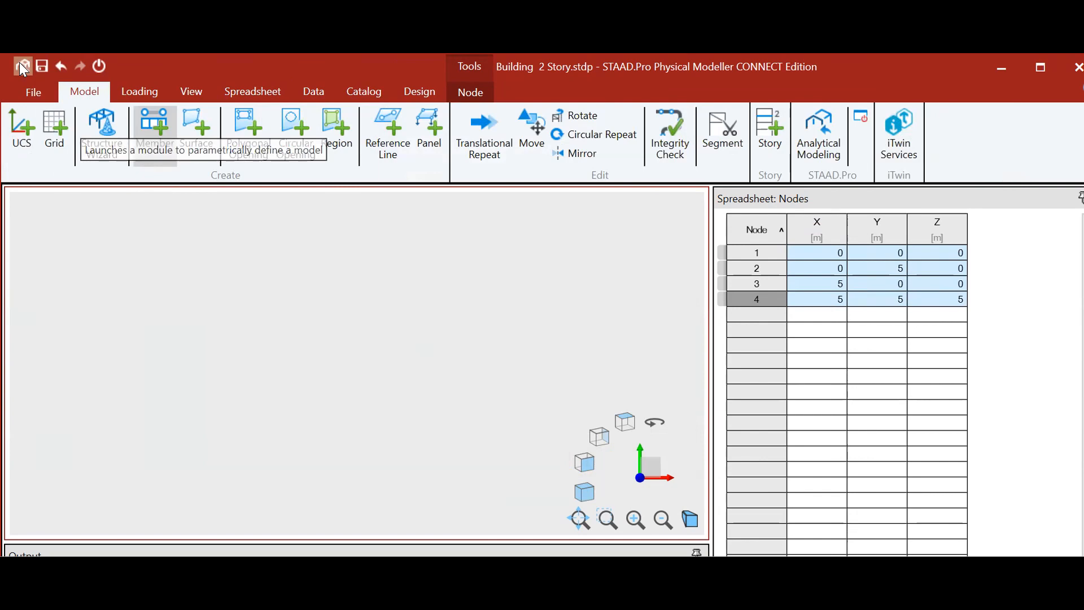
Check the physical model's information summary, then exit the modeller, saving the model and updating the analysis model.
click(30, 90)
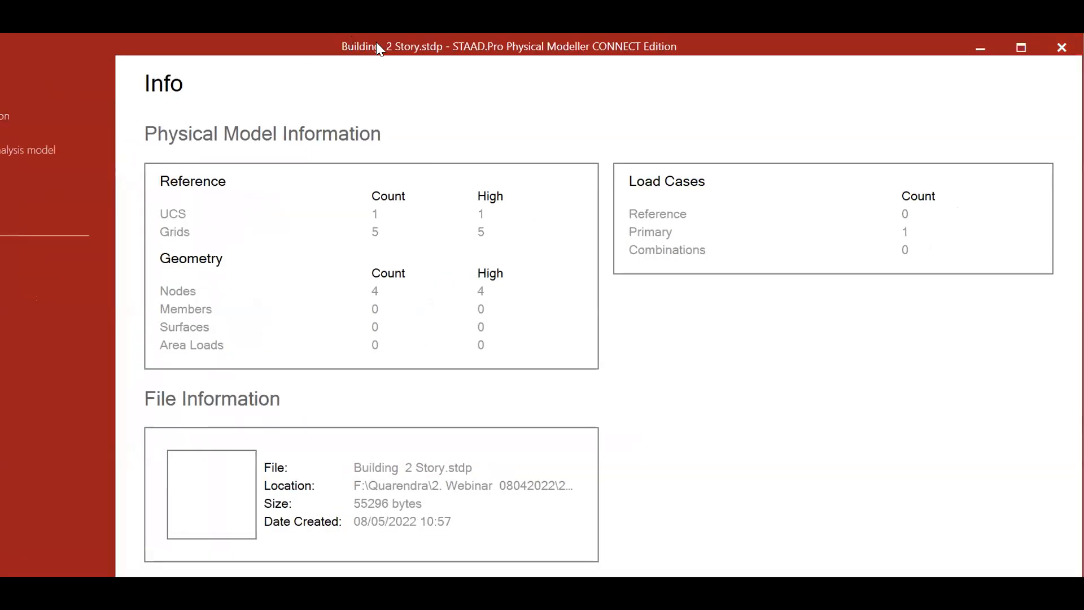
click(33, 88)
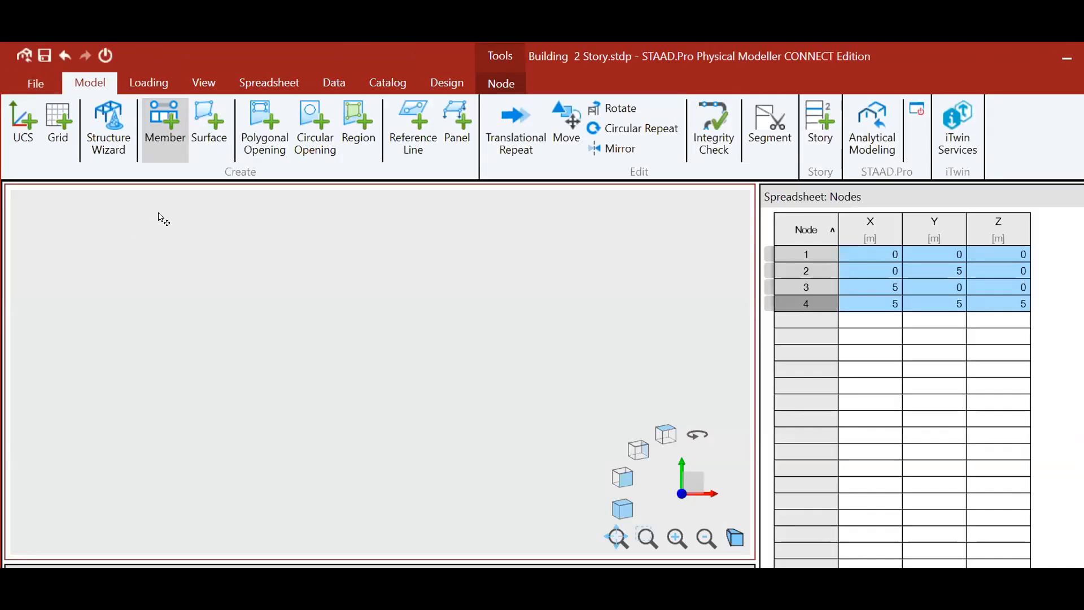
click(43, 83)
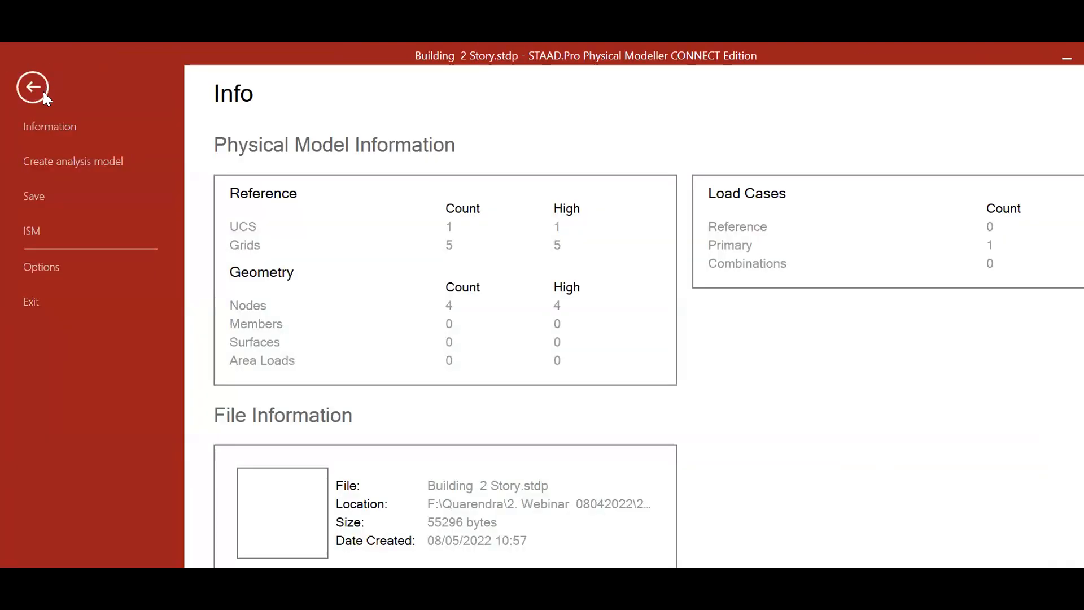
click(32, 304)
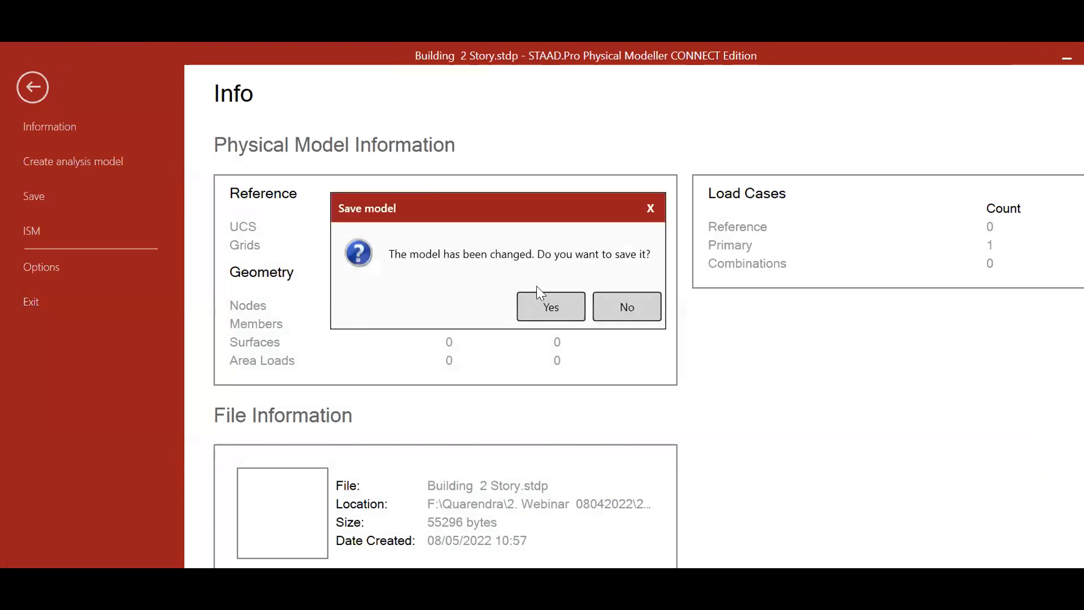
click(560, 305)
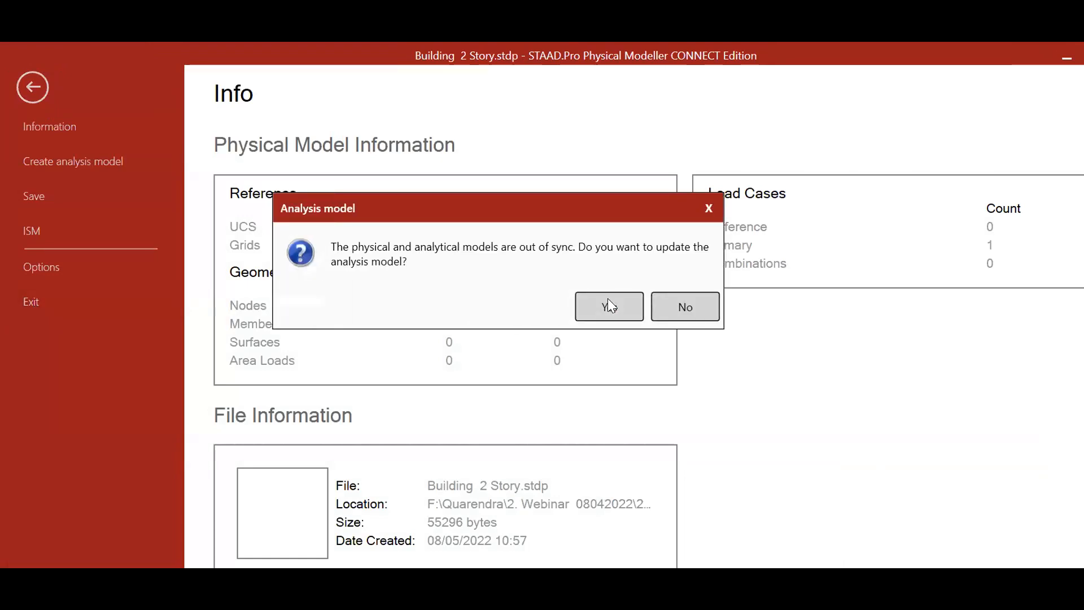
click(609, 305)
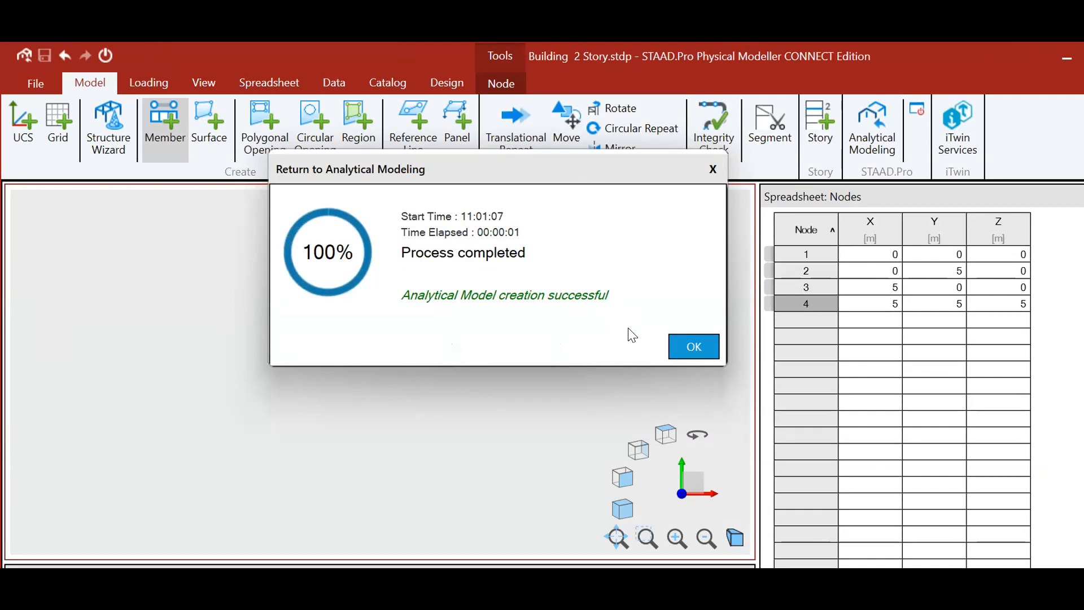
click(689, 353)
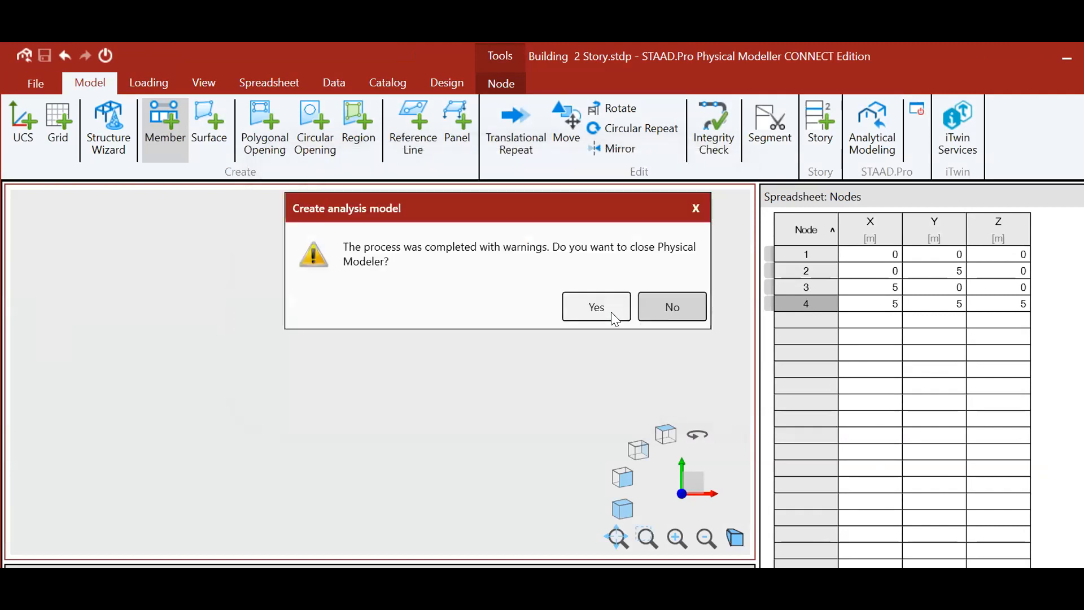
click(614, 317)
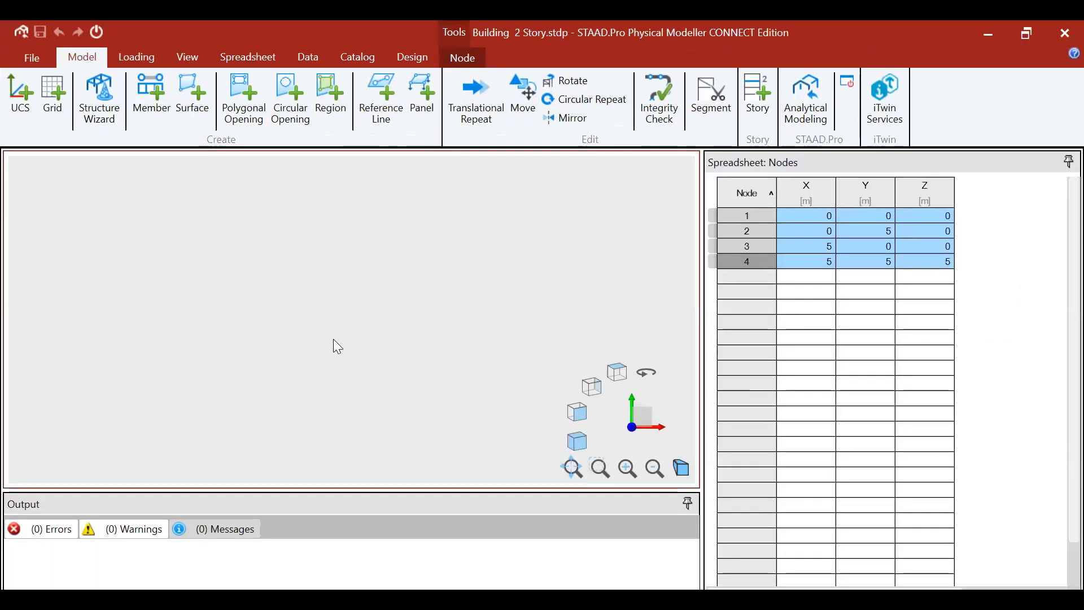
Leave the two-story model for Building.stdp and inspect its floors and supports from near and far, selecting the top-floor surface.
drag(404, 351, 298, 213)
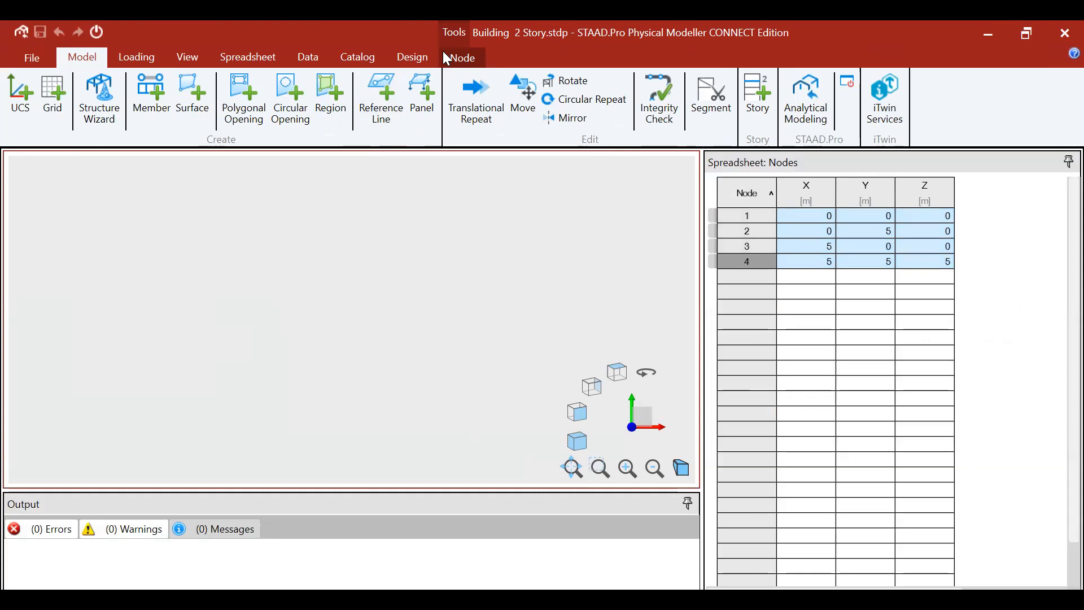
click(31, 61)
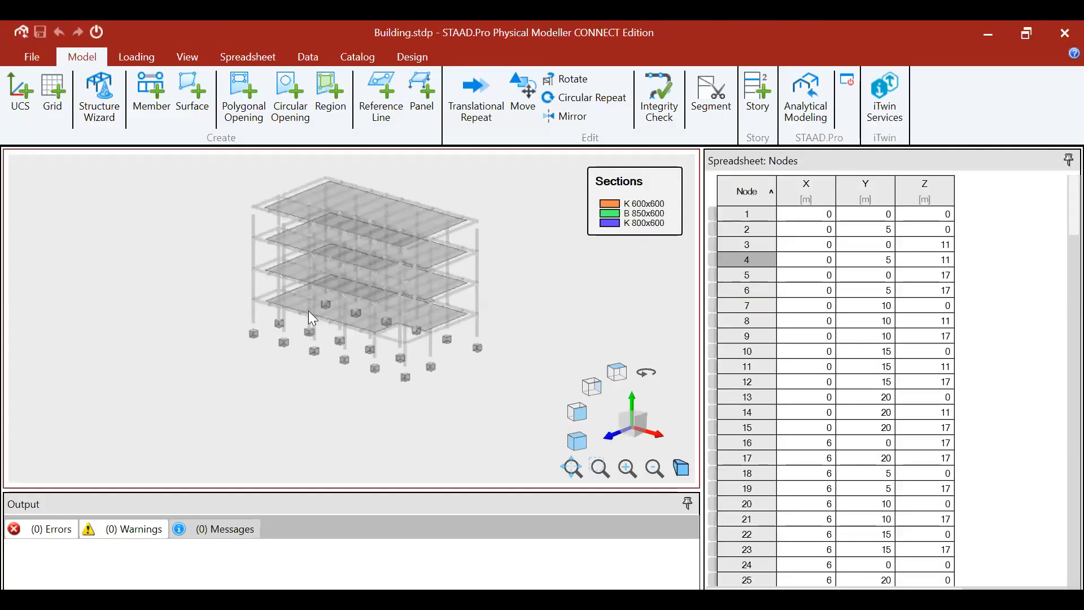
scroll(306, 310, up, 3)
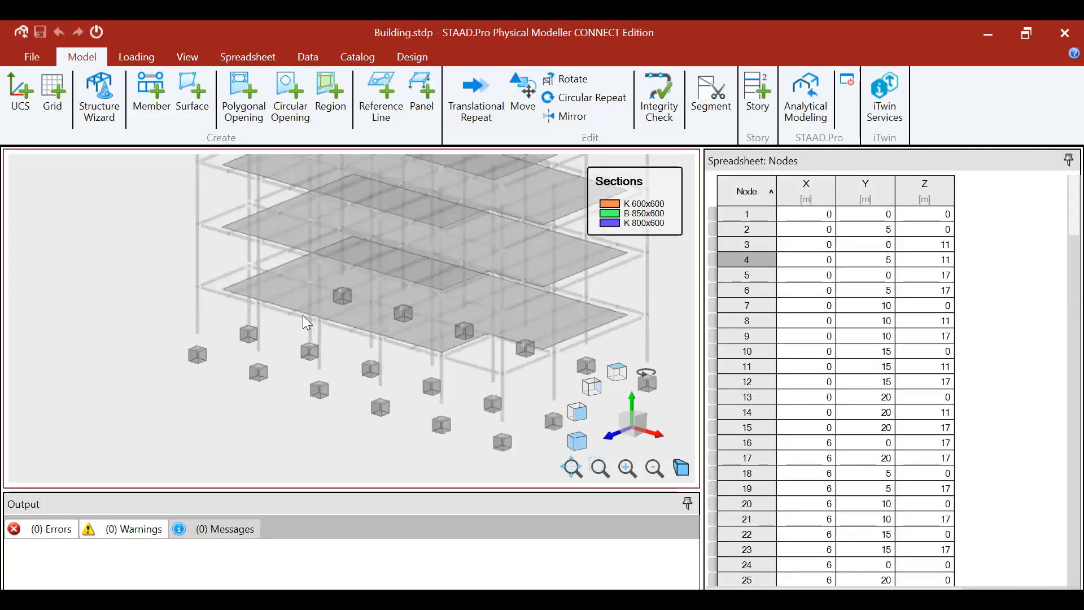
scroll(303, 316, down, 5)
scroll(302, 367, up, 8)
click(317, 288)
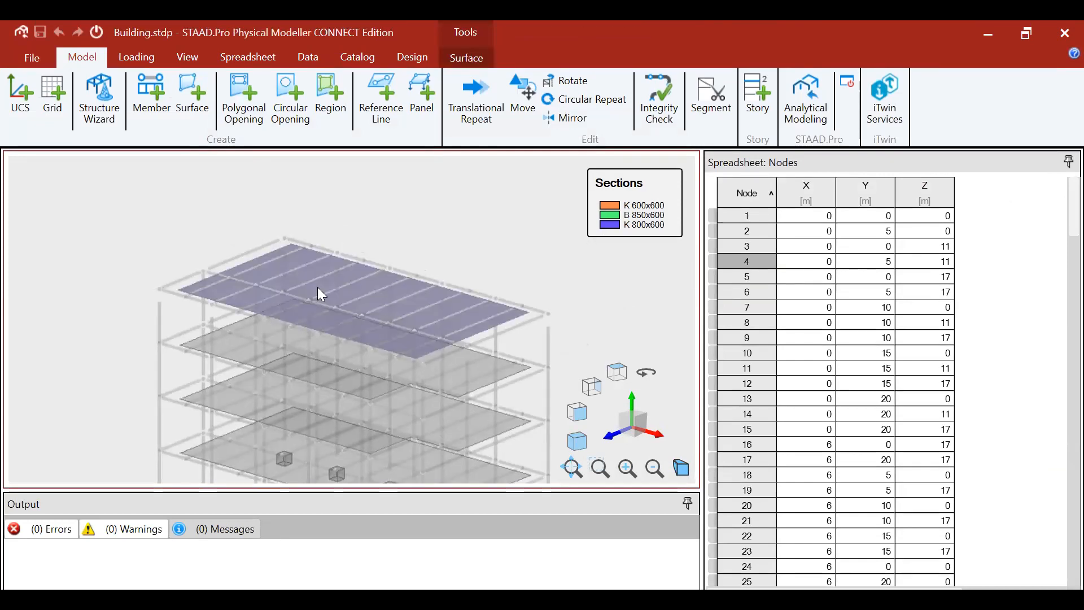
scroll(331, 302, down, 5)
scroll(361, 375, up, 2)
scroll(319, 351, down, 2)
Create a grid in the multi-story Building.stdp physical model.
click(53, 108)
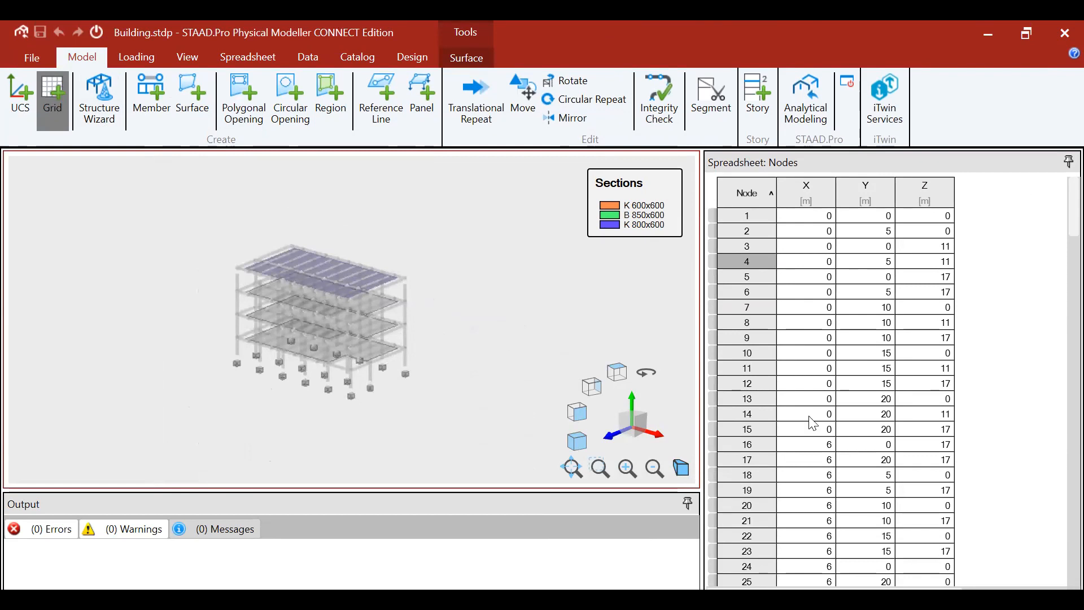
click(556, 443)
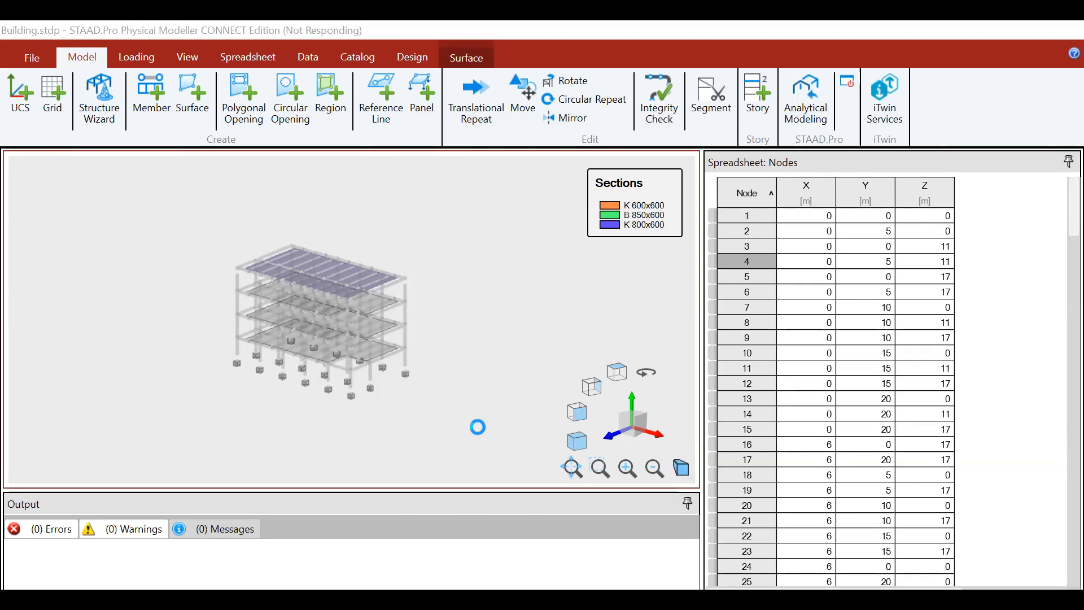
scroll(342, 324, up, 5)
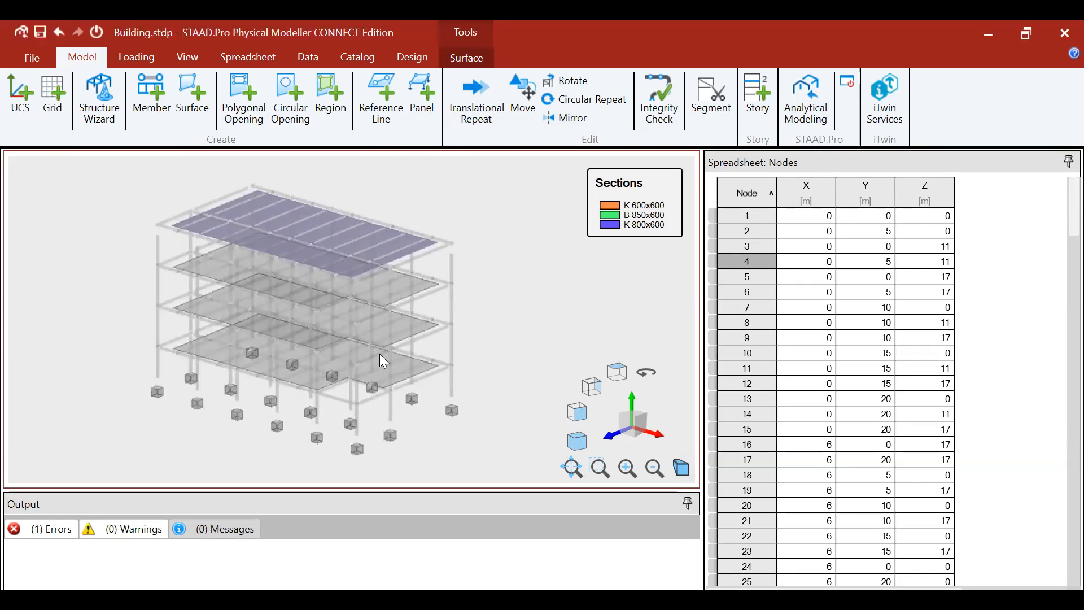
Delete the floor surfaces from every level of the multi-story building frame.
click(423, 376)
key(Delete)
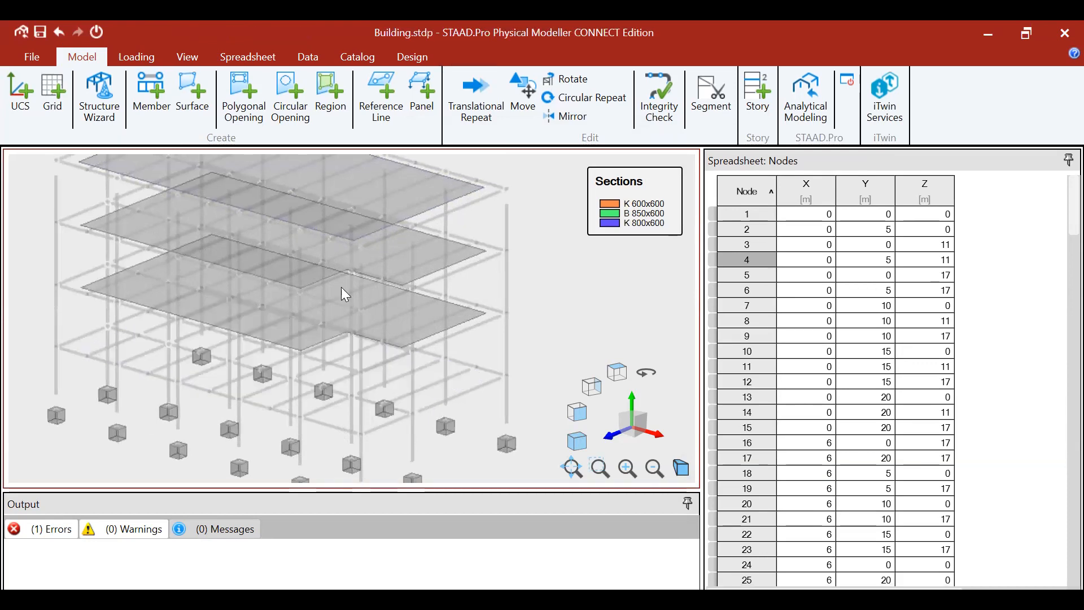
click(409, 332)
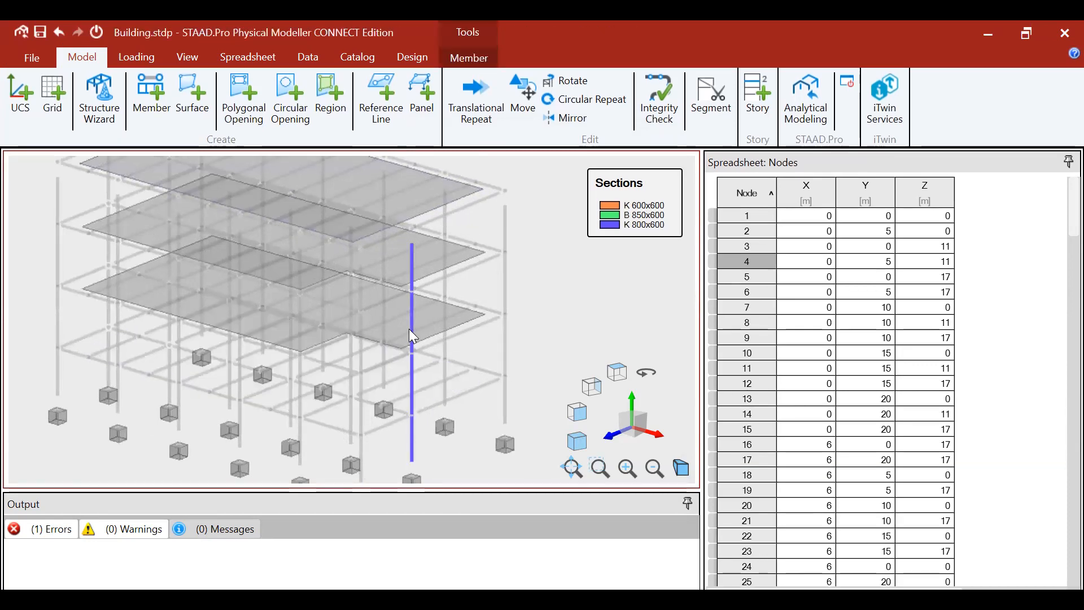
click(455, 316)
key(Delete)
click(428, 245)
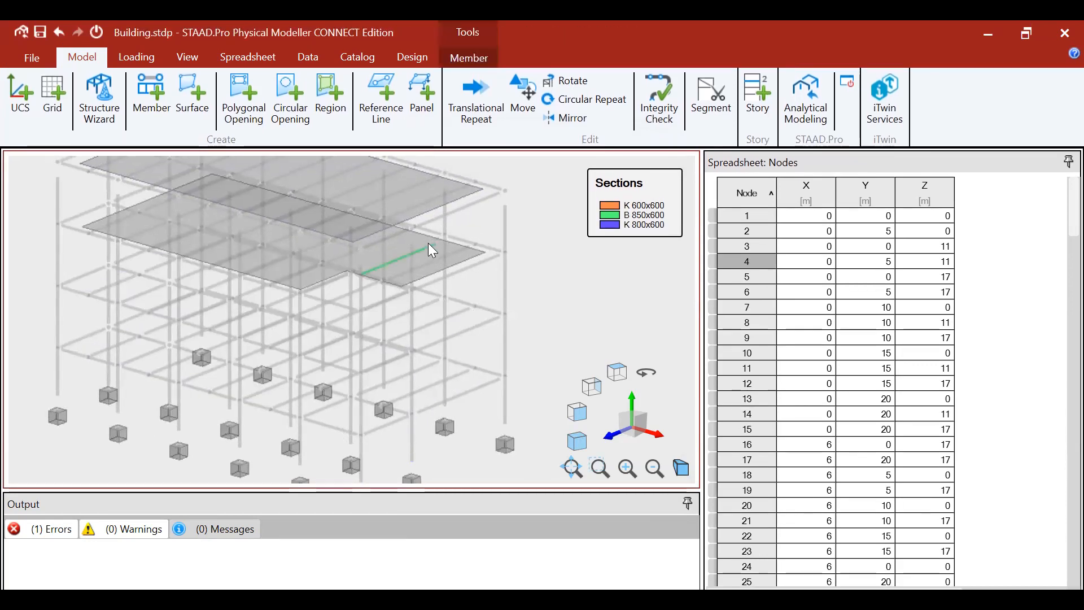
key(Delete)
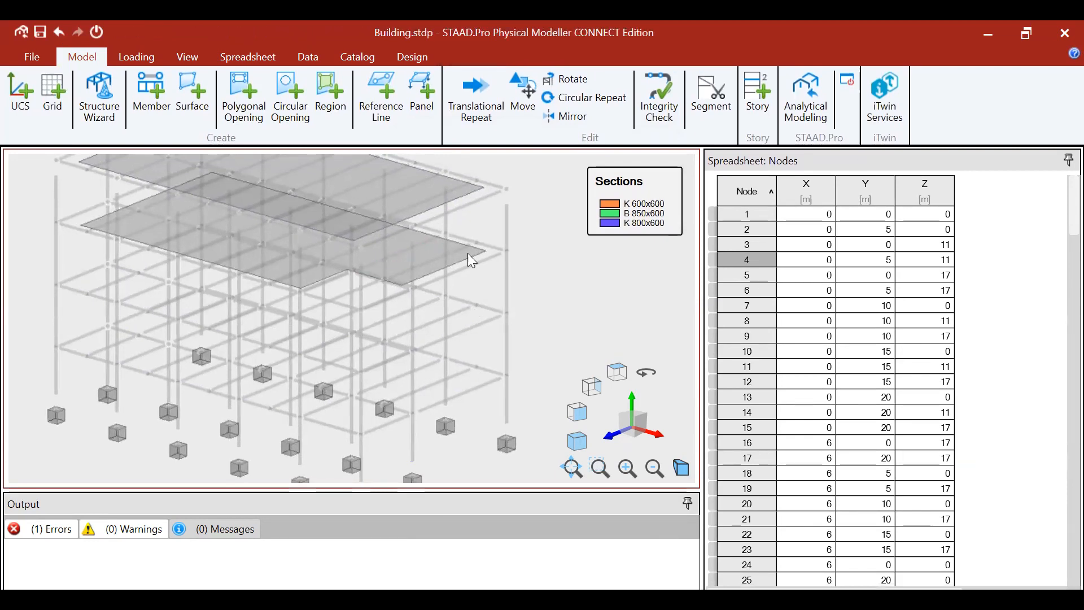
click(467, 253)
key(Delete)
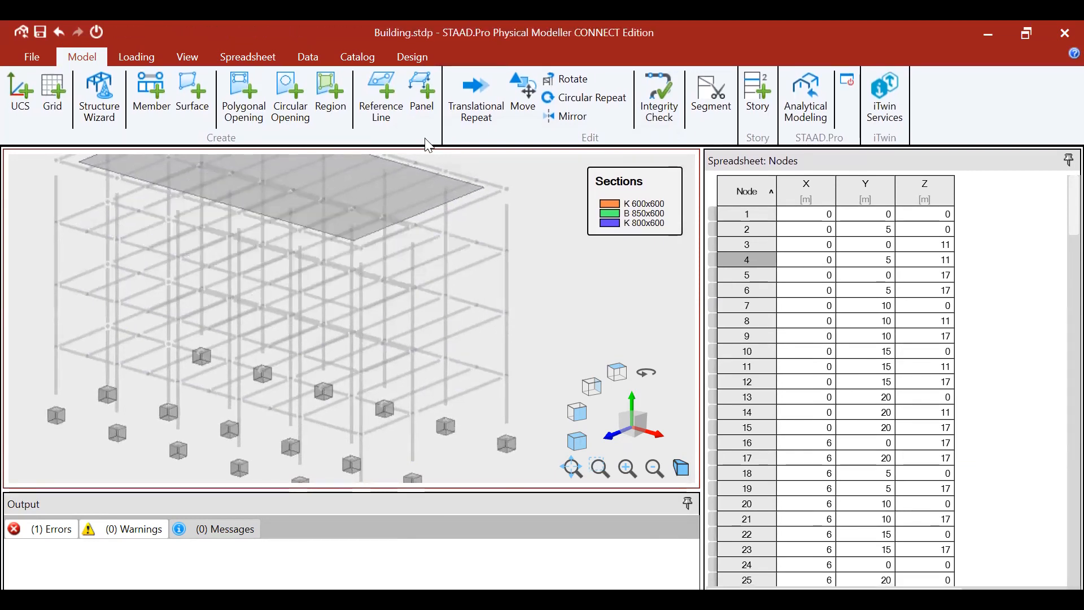
click(434, 188)
key(Delete)
Select the whole frame, turn off member coloring by section and clear the selection.
scroll(429, 214, down, 5)
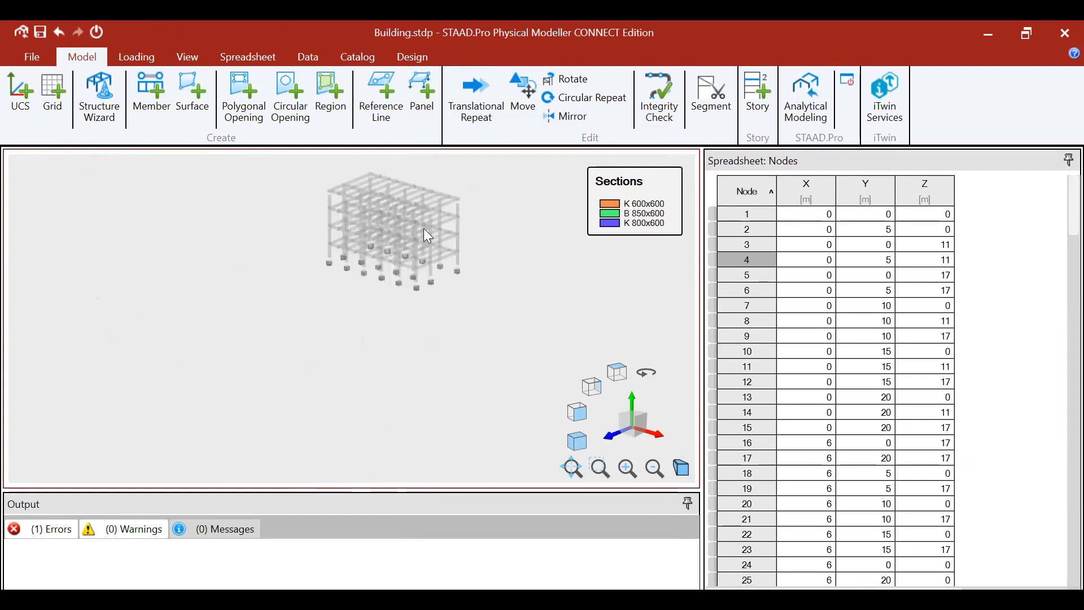
drag(296, 181, 498, 347)
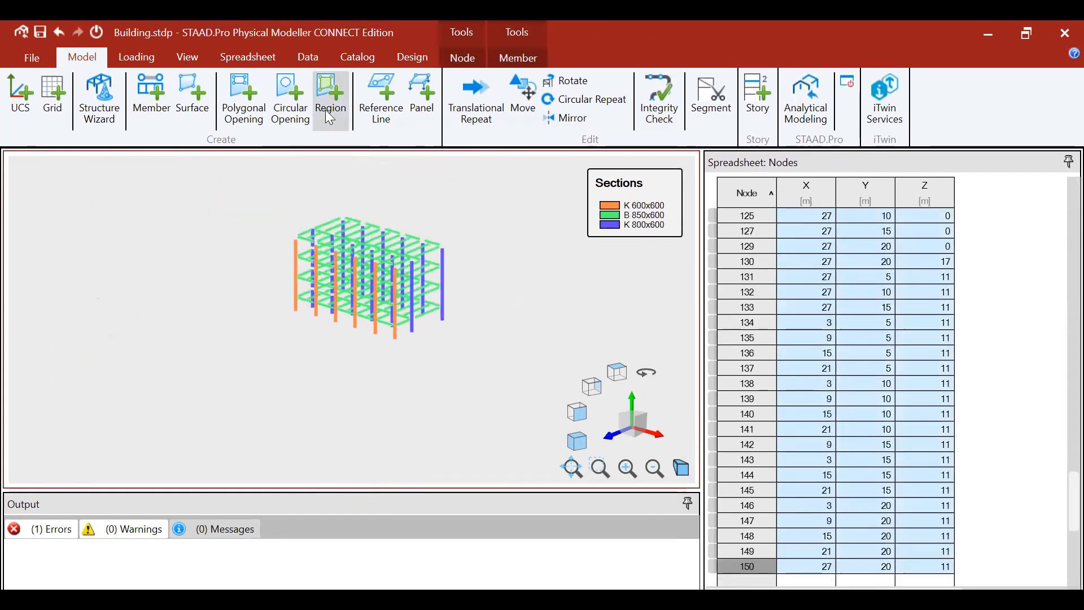
click(187, 57)
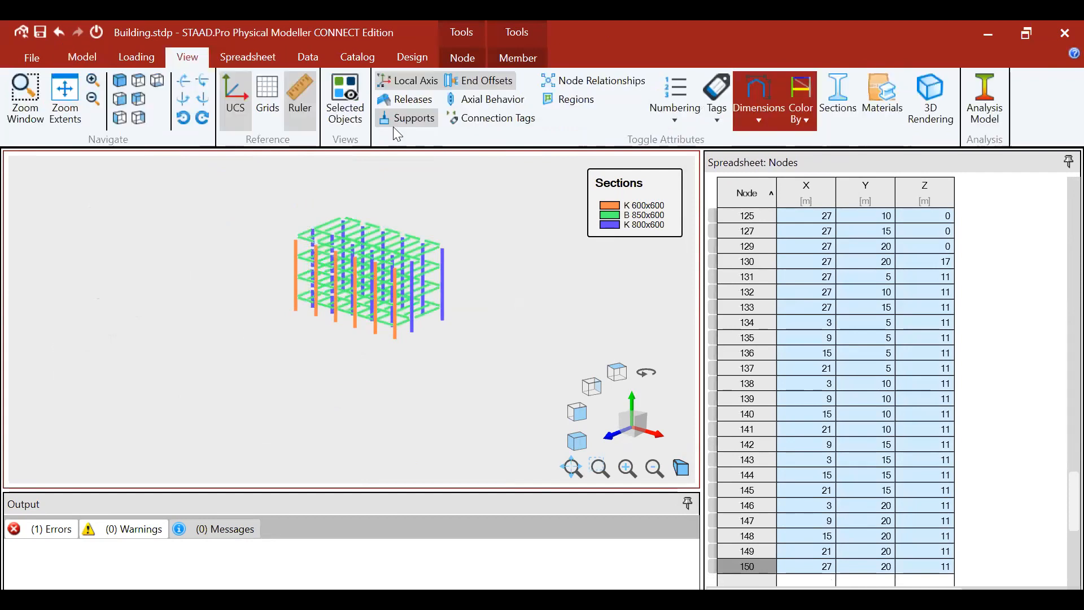
click(801, 113)
click(799, 164)
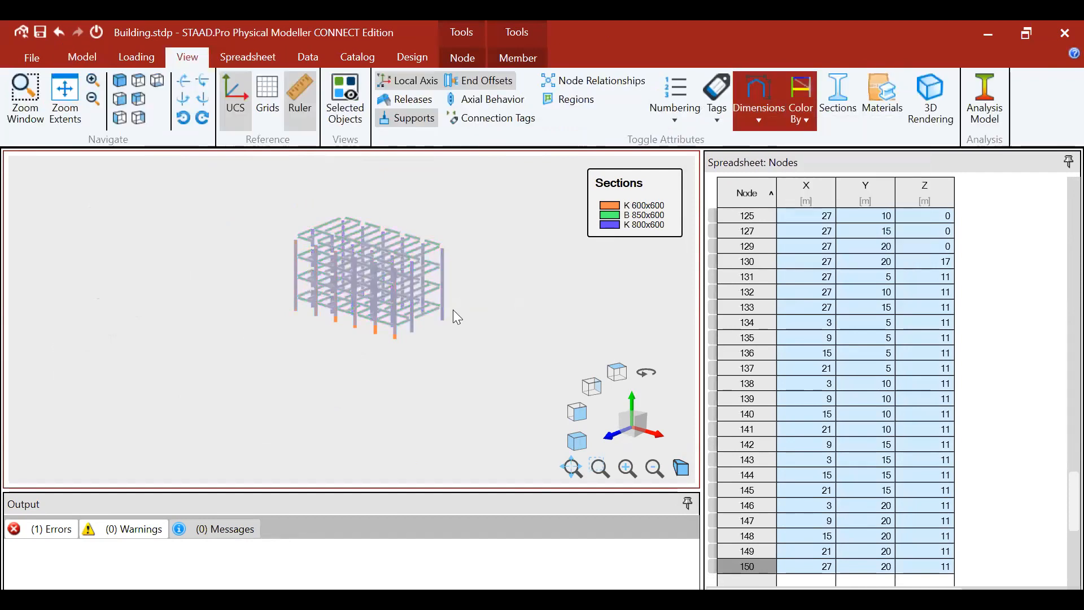
click(454, 311)
Create a Default Metric grid by spacing in the WCS, with 10 spaces of 1 m in each direction.
click(91, 58)
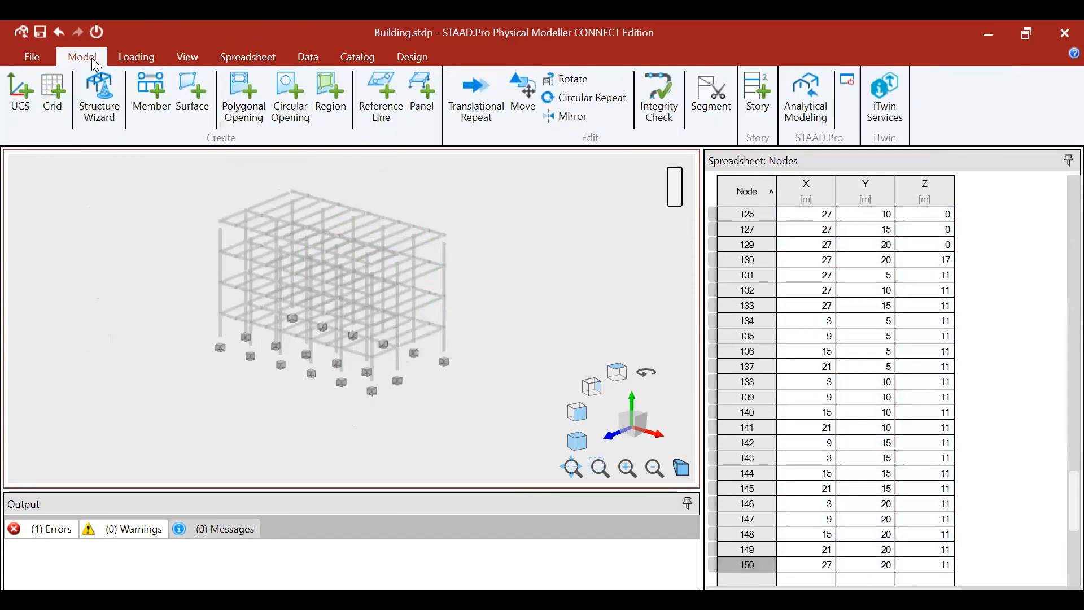
click(57, 98)
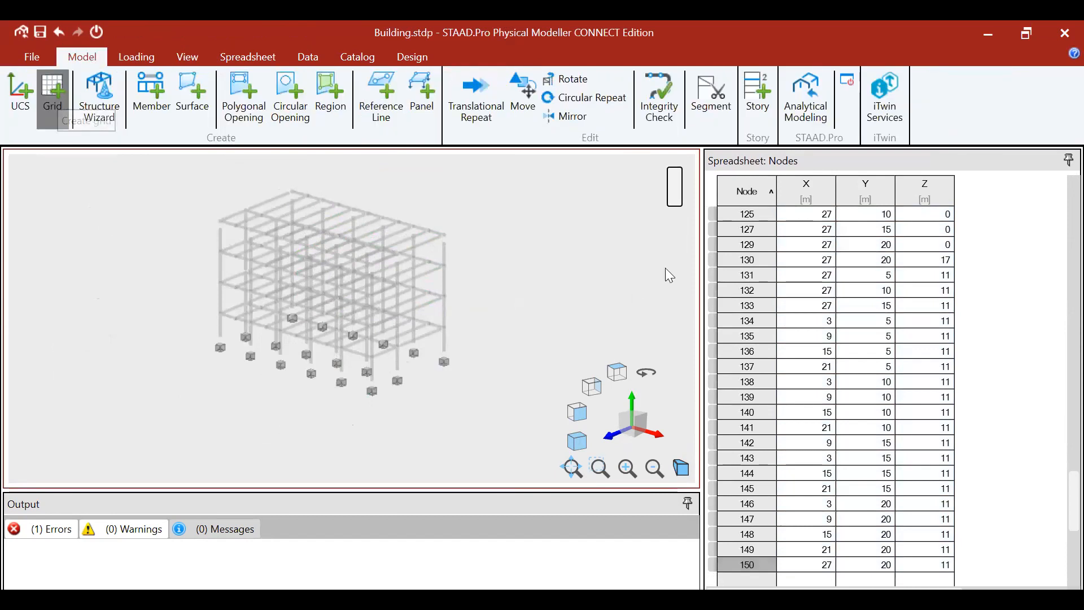
click(652, 211)
click(615, 230)
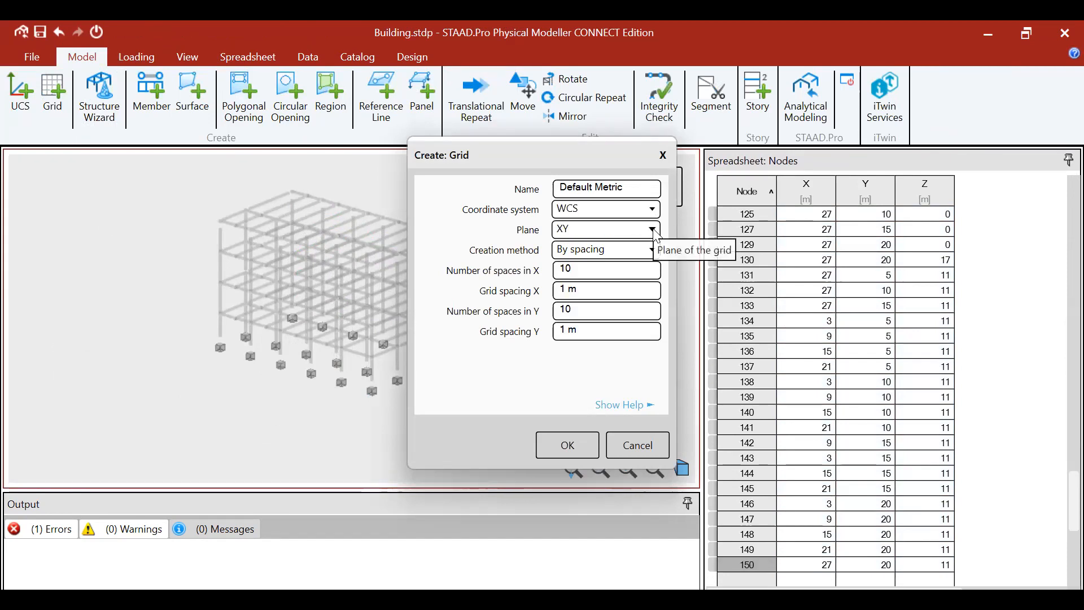
click(579, 448)
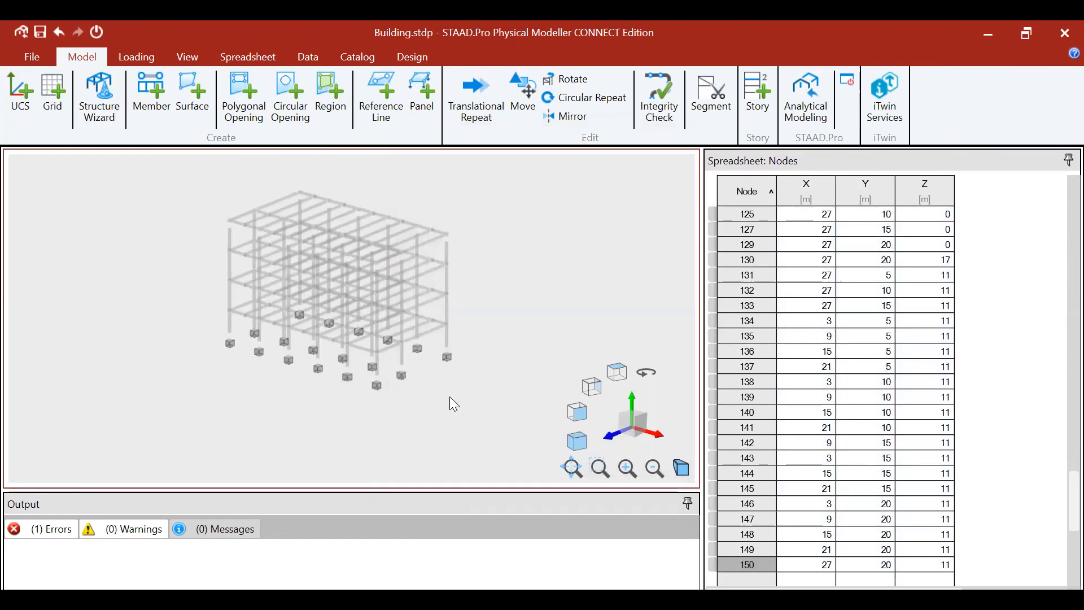
scroll(454, 404, up, 2)
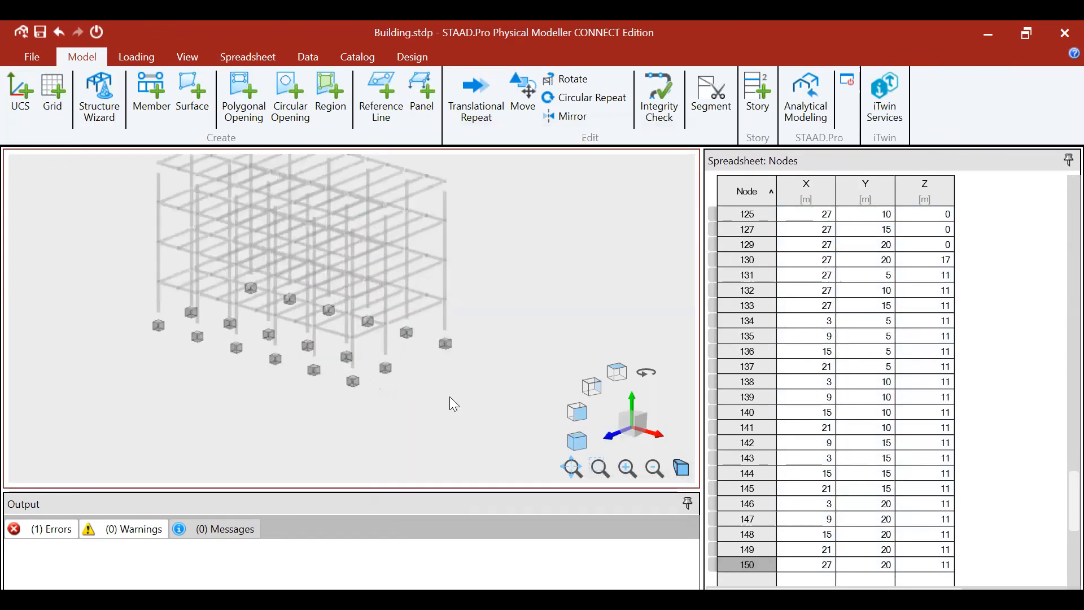
Create user coordinate system UCS 1 aligned to WCS, with origin at 0 m and position angles at 0 deg.
click(18, 97)
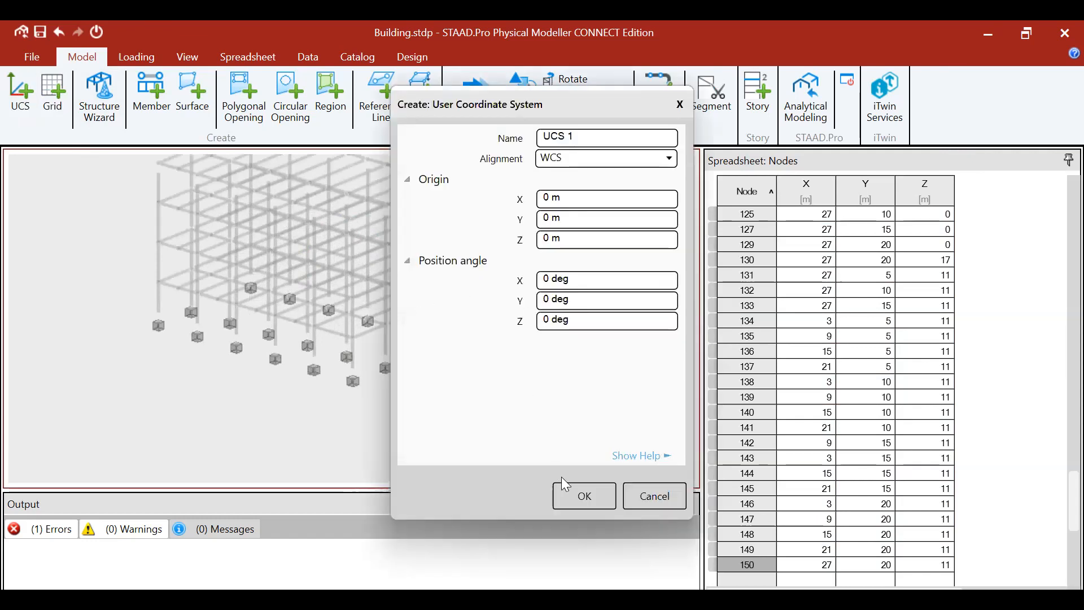
click(578, 498)
scroll(343, 331, down, 3)
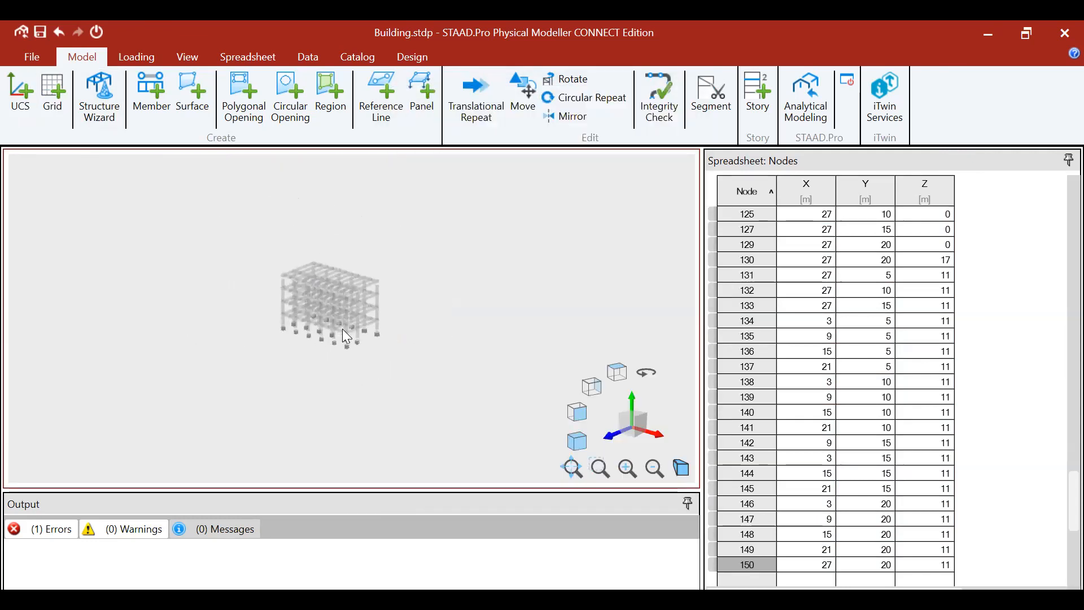
scroll(350, 313, up, 3)
scroll(309, 300, down, 2)
scroll(309, 300, up, 2)
scroll(319, 310, down, 1)
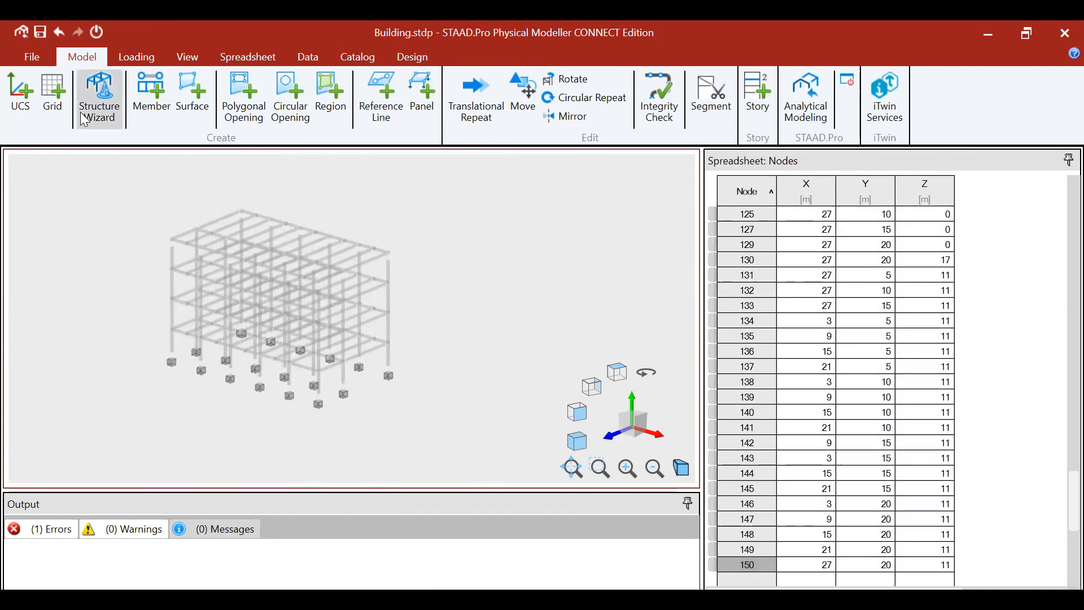
Turn off the UCS display and window-select part of the frame's upper floors.
click(186, 57)
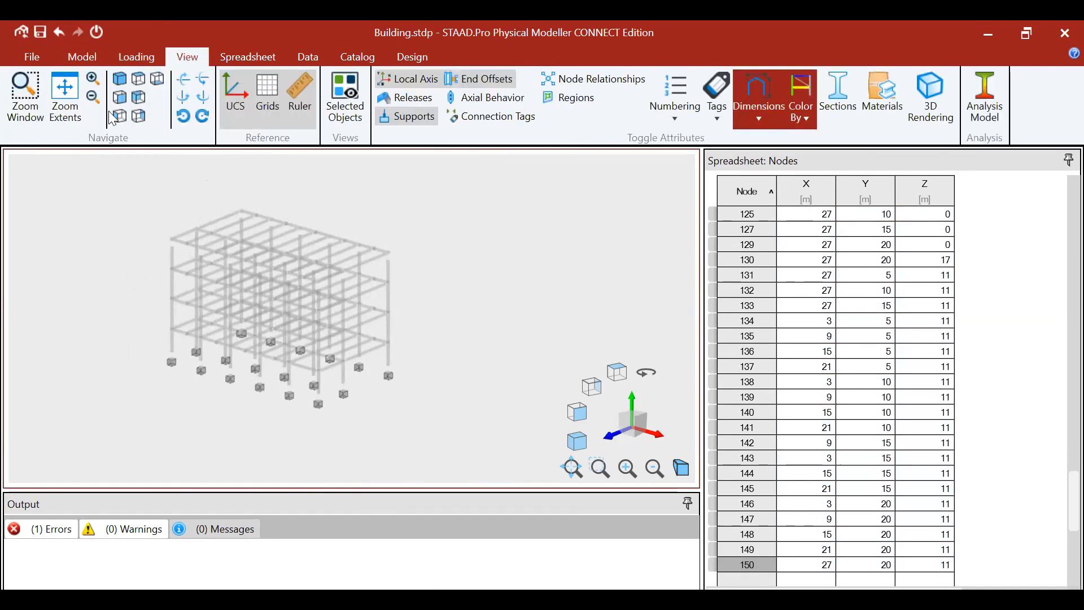
click(245, 117)
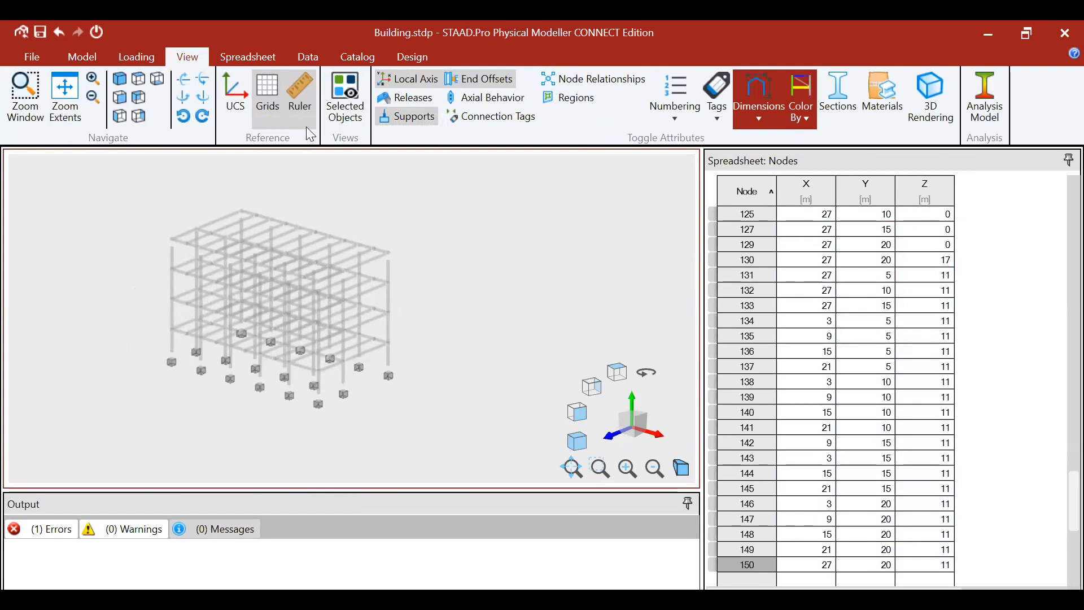
drag(166, 235, 361, 297)
scroll(166, 251, down, 3)
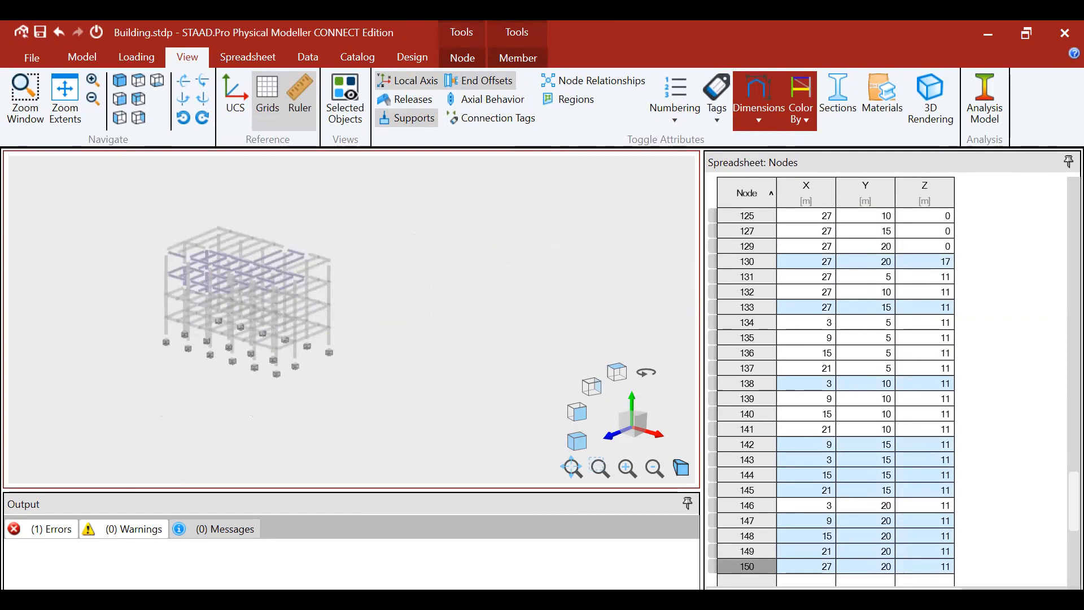
middle_drag(390, 313, 430, 314)
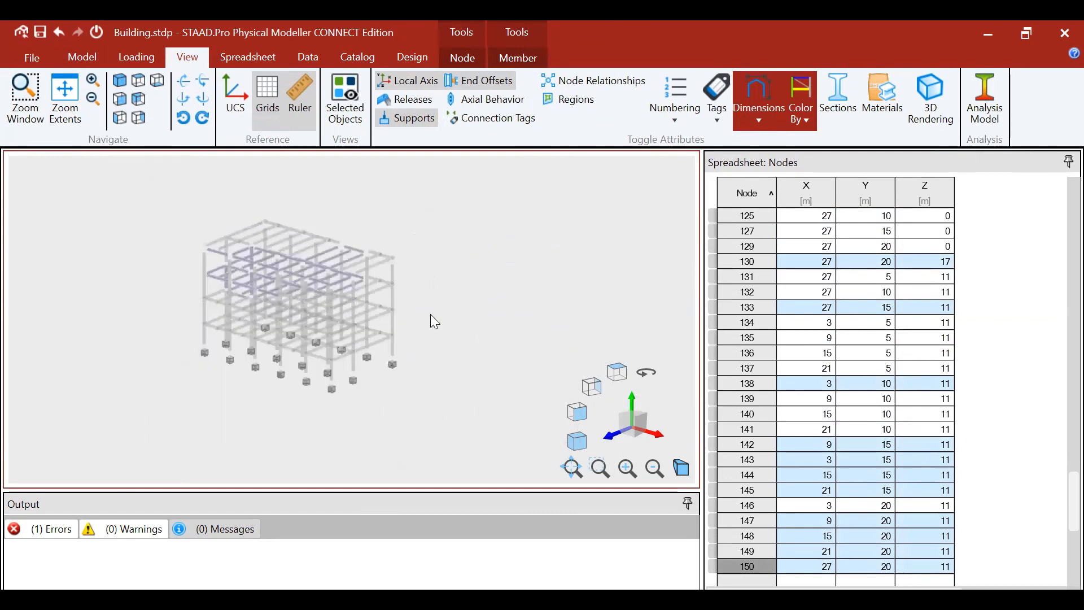
scroll(337, 324, up, 3)
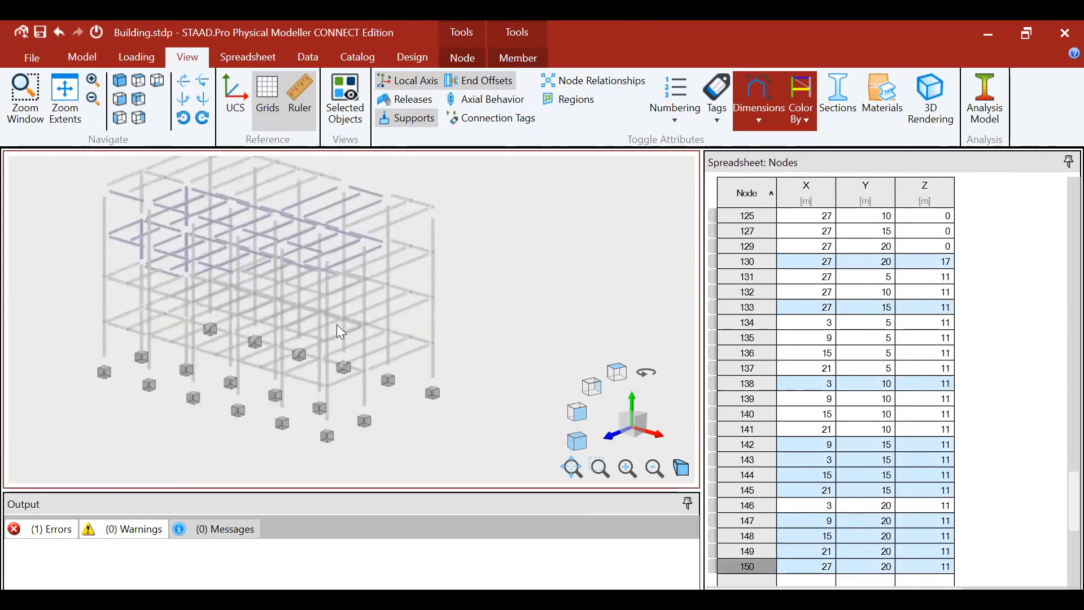
scroll(382, 332, down, 2)
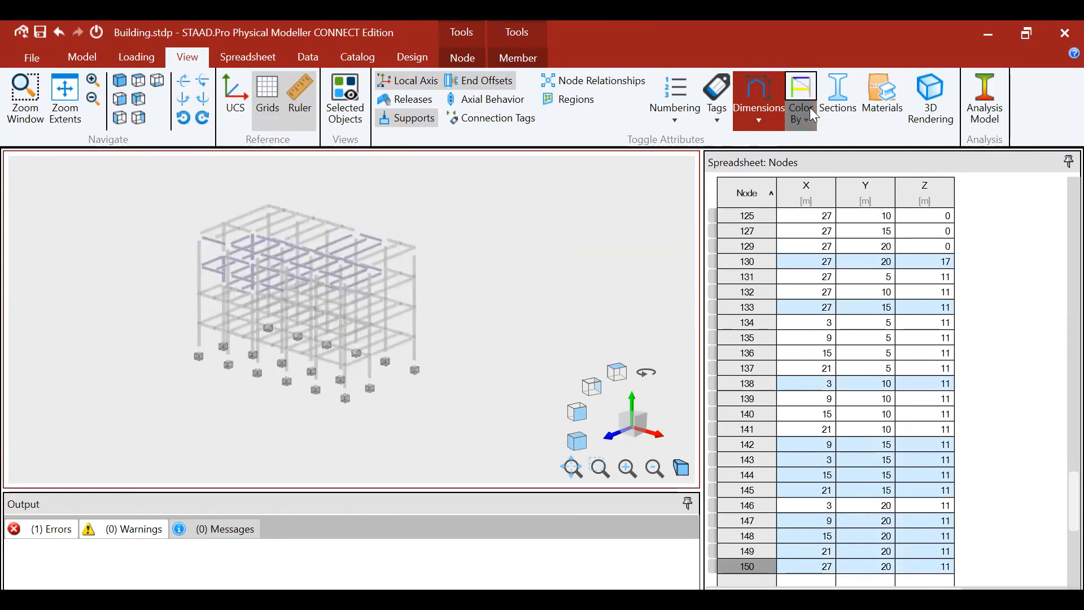
Check the dimension display options and window-select all nodes and members of the frame.
click(757, 121)
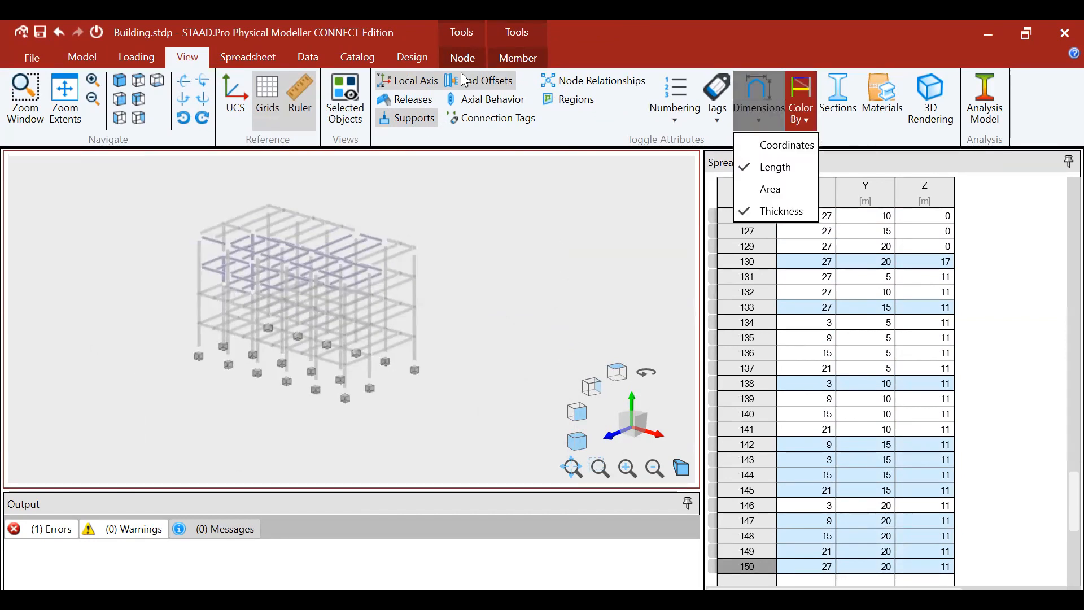
click(464, 59)
drag(195, 201, 474, 403)
scroll(426, 372, down, 3)
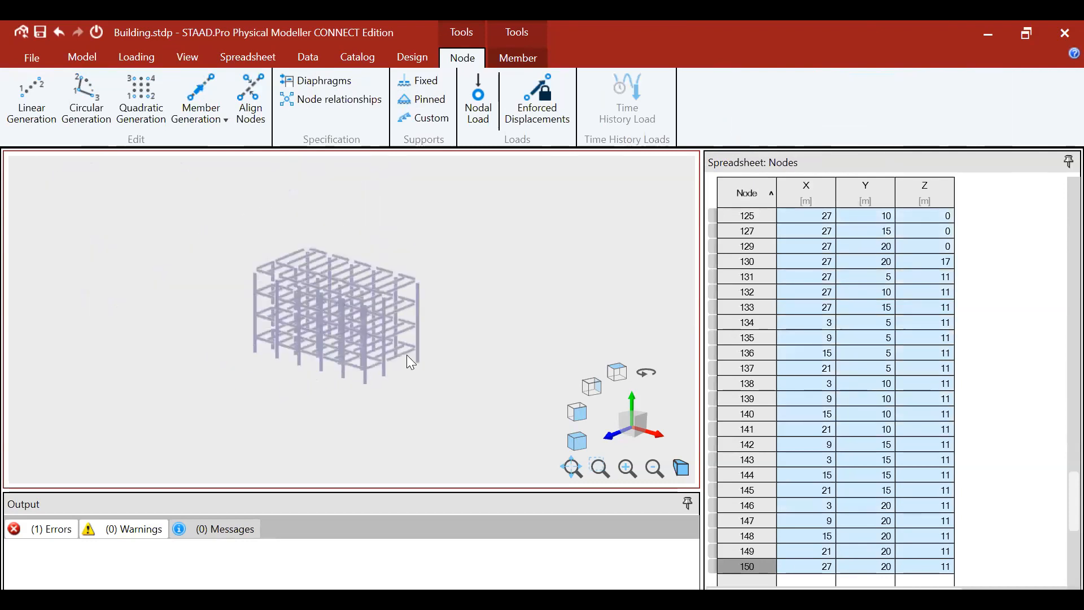
scroll(359, 364, up, 3)
scroll(360, 364, down, 2)
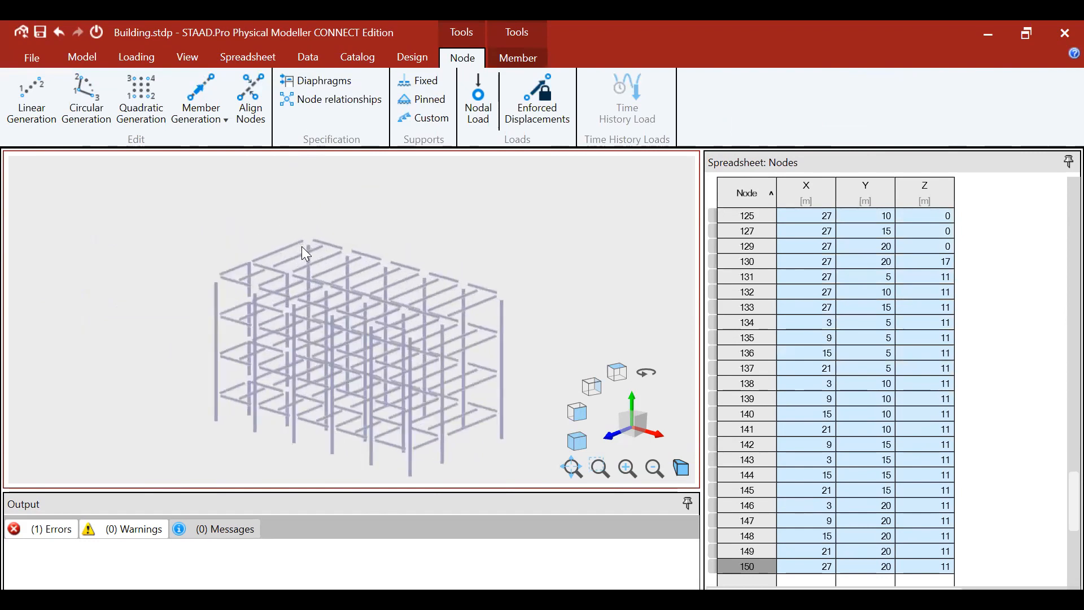
Turn the UCS display back on, clear the selection and toggle the grid display off and on.
click(188, 57)
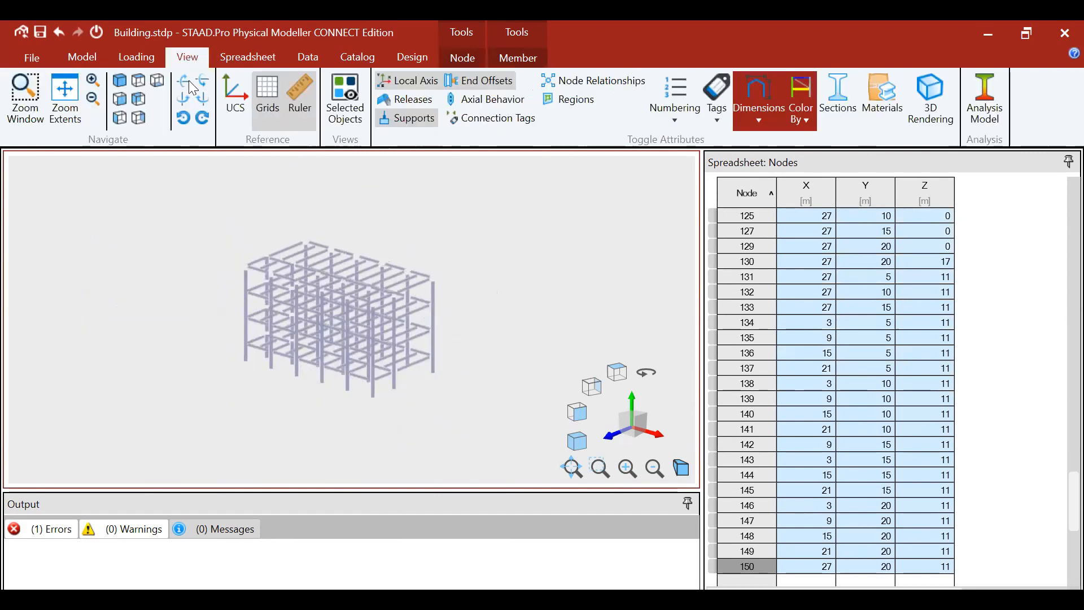
click(253, 105)
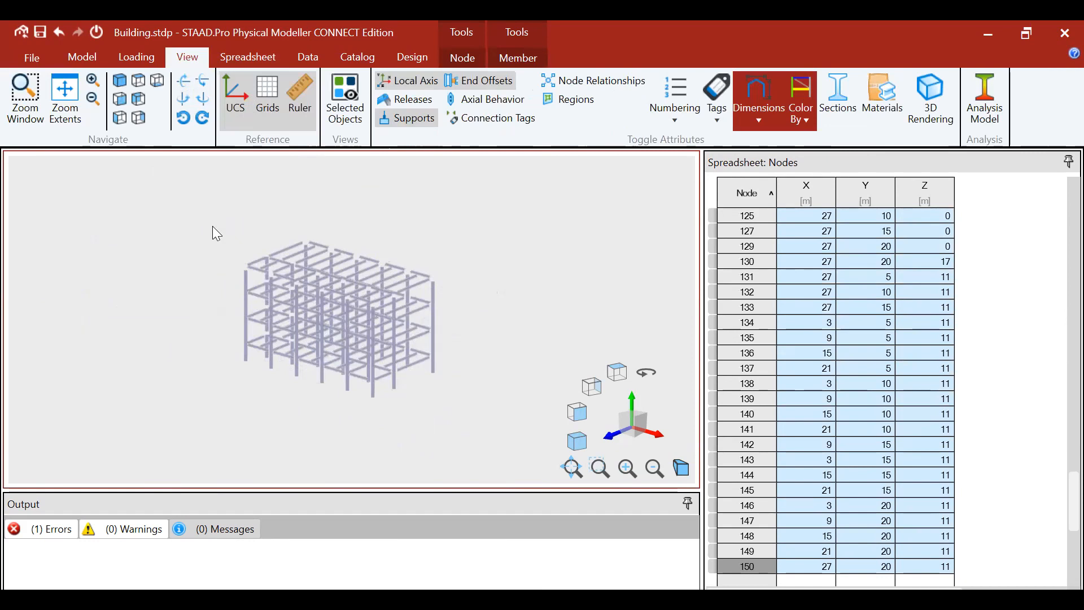
key(Escape)
click(269, 97)
click(269, 97)
Review the physical model's information, then close the modeller, saving Building.stdp and updating the analysis model.
click(23, 60)
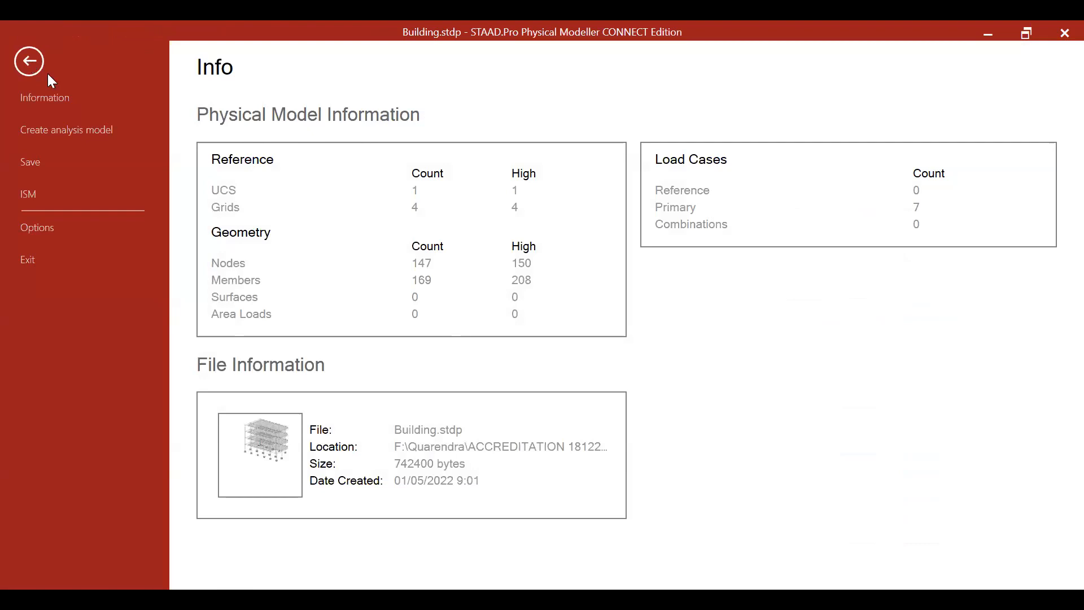
click(1059, 40)
click(598, 346)
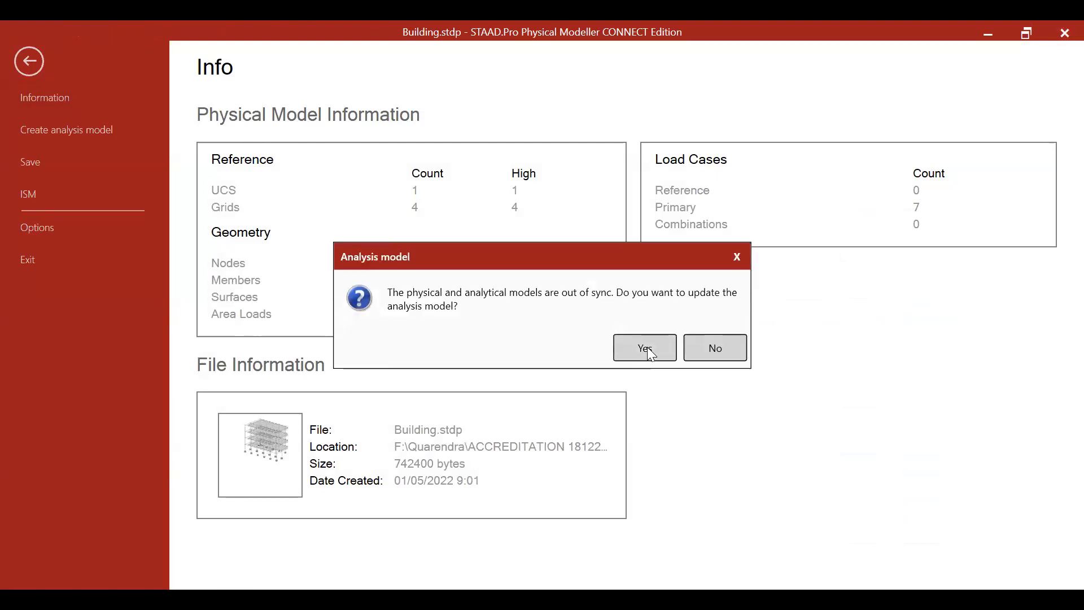
click(647, 346)
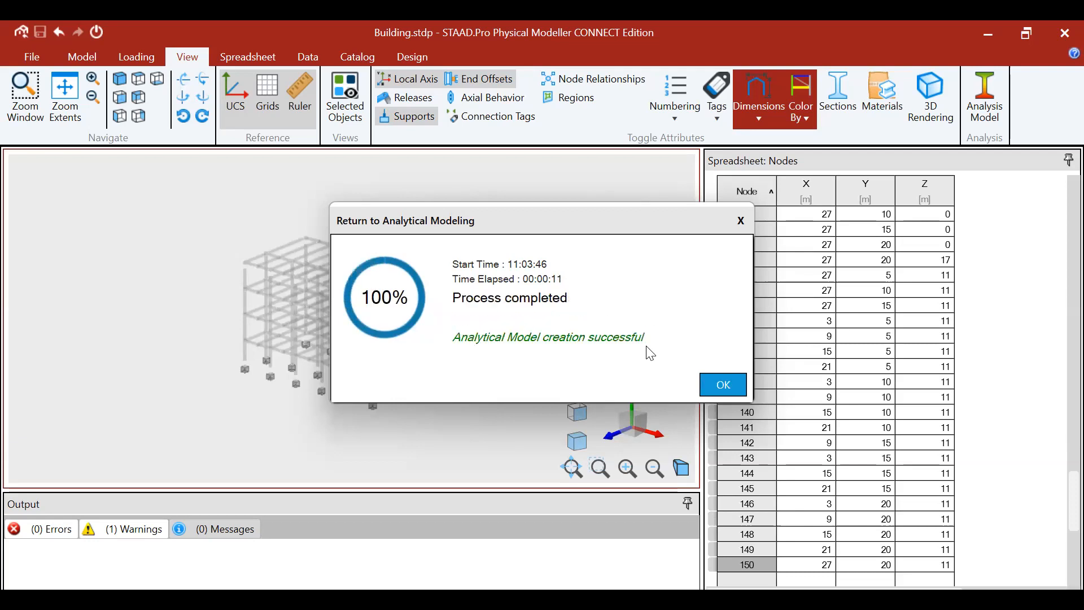
click(718, 386)
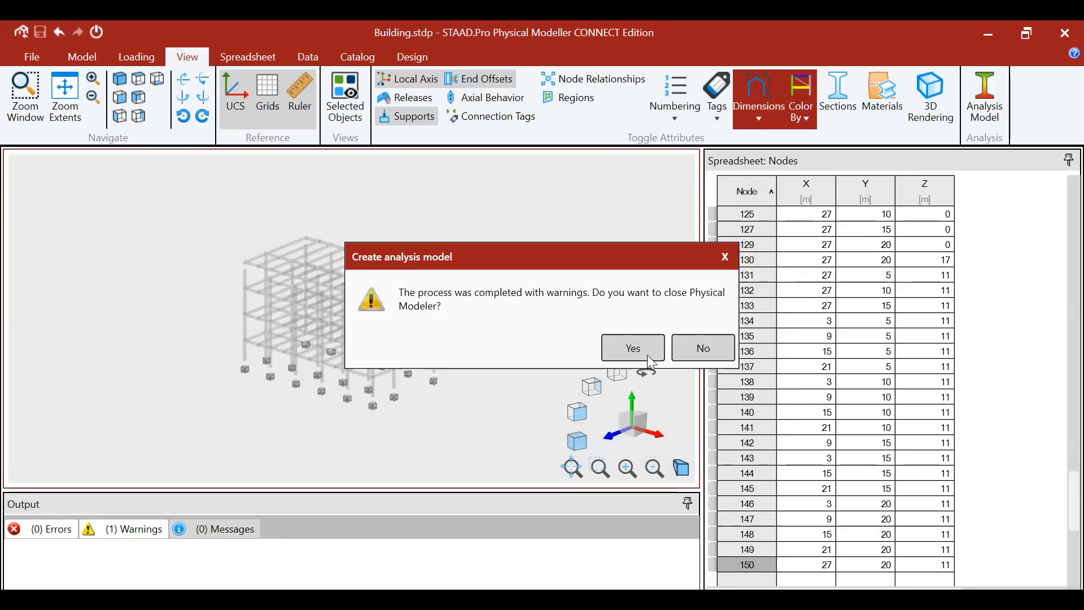
click(650, 358)
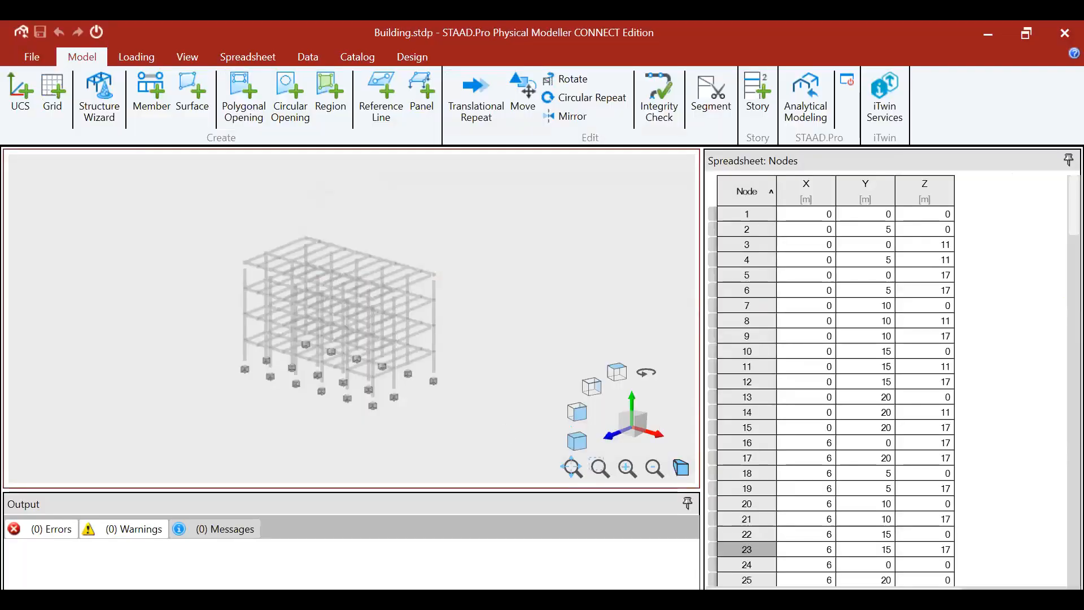
Check the plane options for a new grid in the WCS coordinate system, then cancel the grid creation.
scroll(424, 334, up, 2)
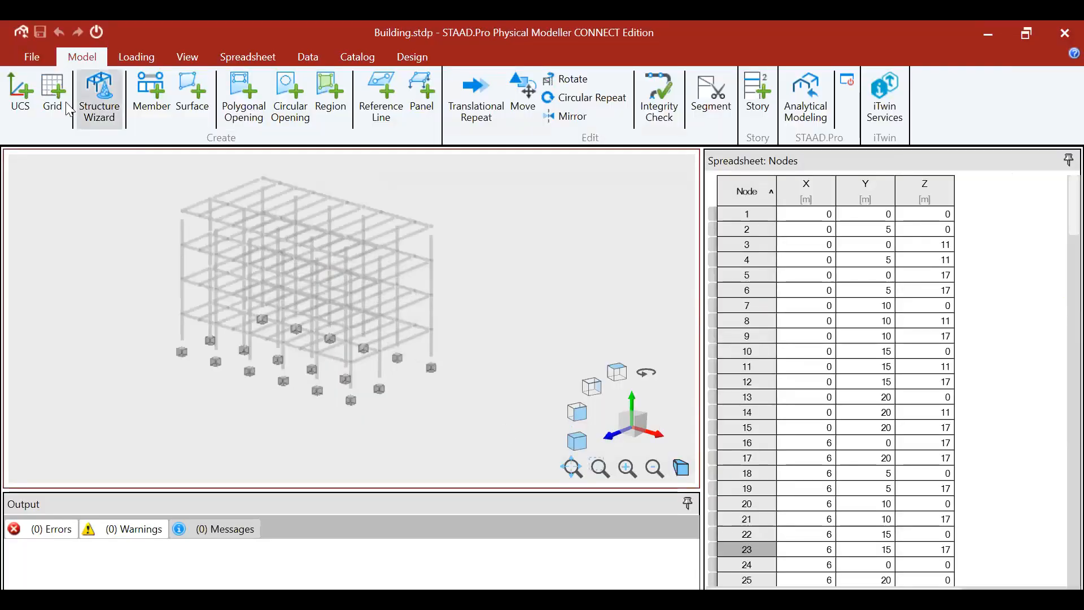
click(654, 229)
click(651, 223)
click(651, 226)
click(651, 225)
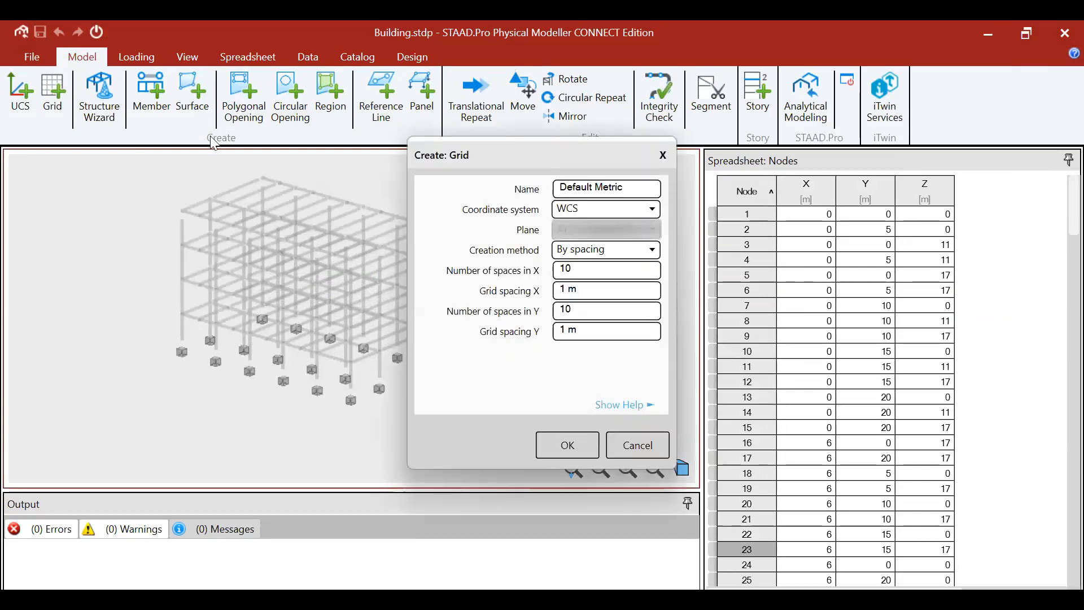
Create a user coordinate system aligned to WCS with its origin at 0 m and position angles of 0 deg.
click(20, 93)
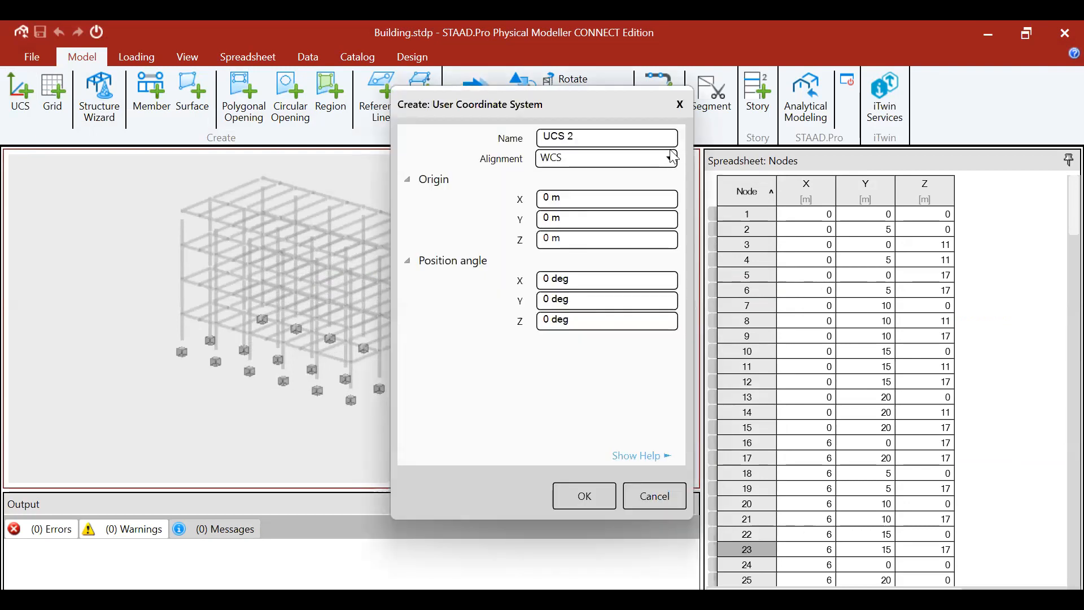
click(591, 503)
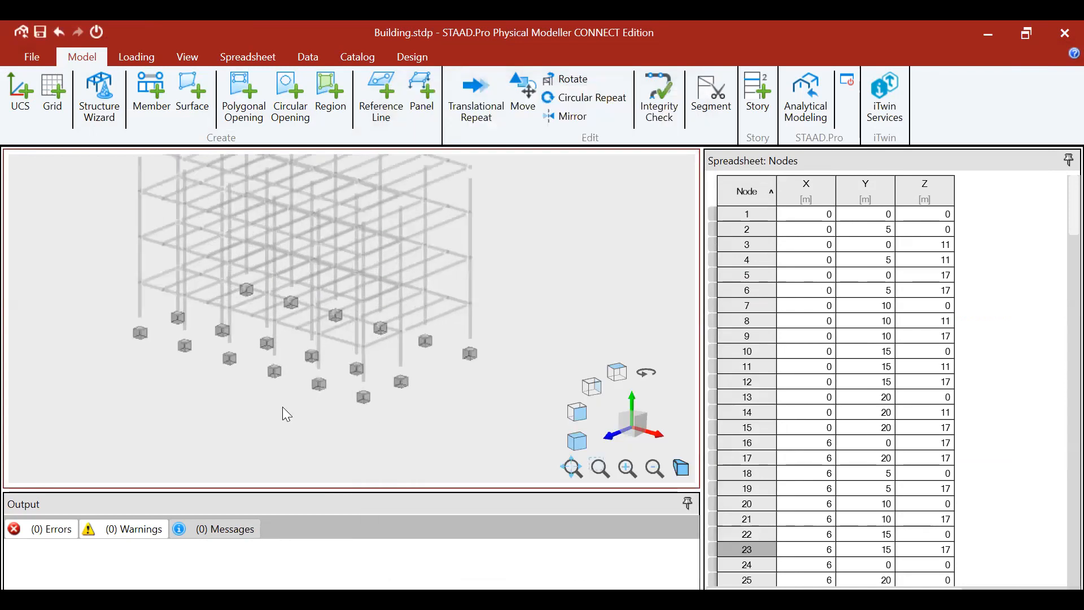
scroll(188, 396, down, 2)
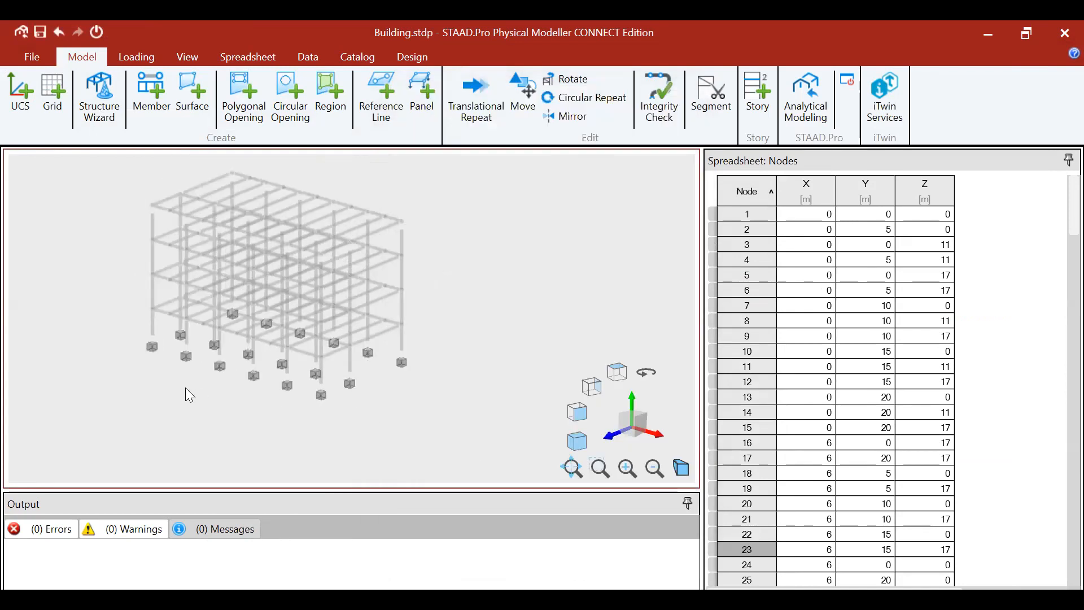
Try to create the Default Metric grid in the WCS XY plane with 10 spaces of 1 m in both directions.
click(57, 107)
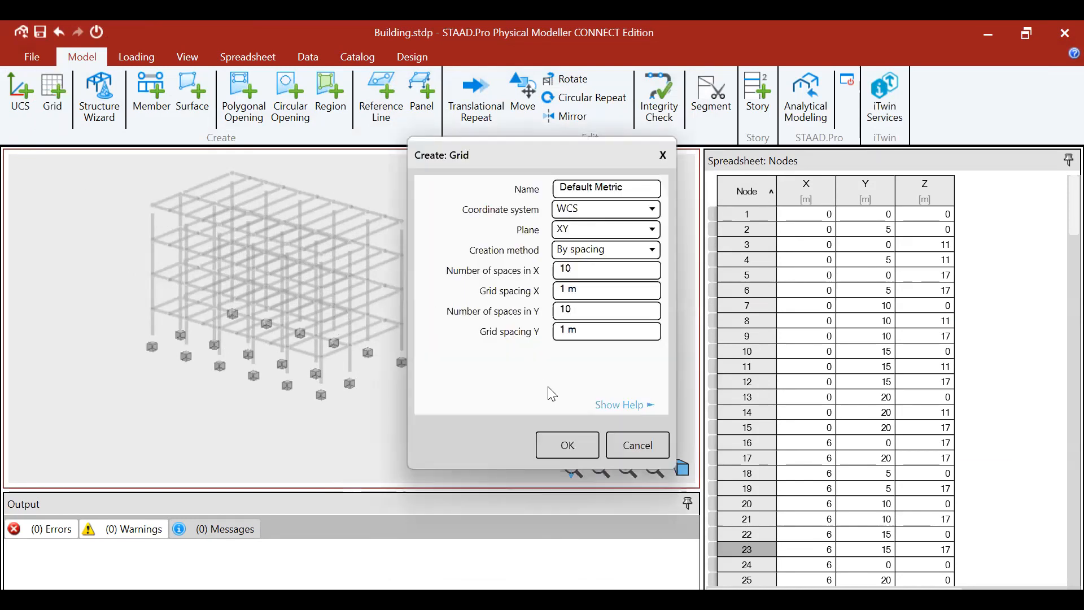
click(574, 452)
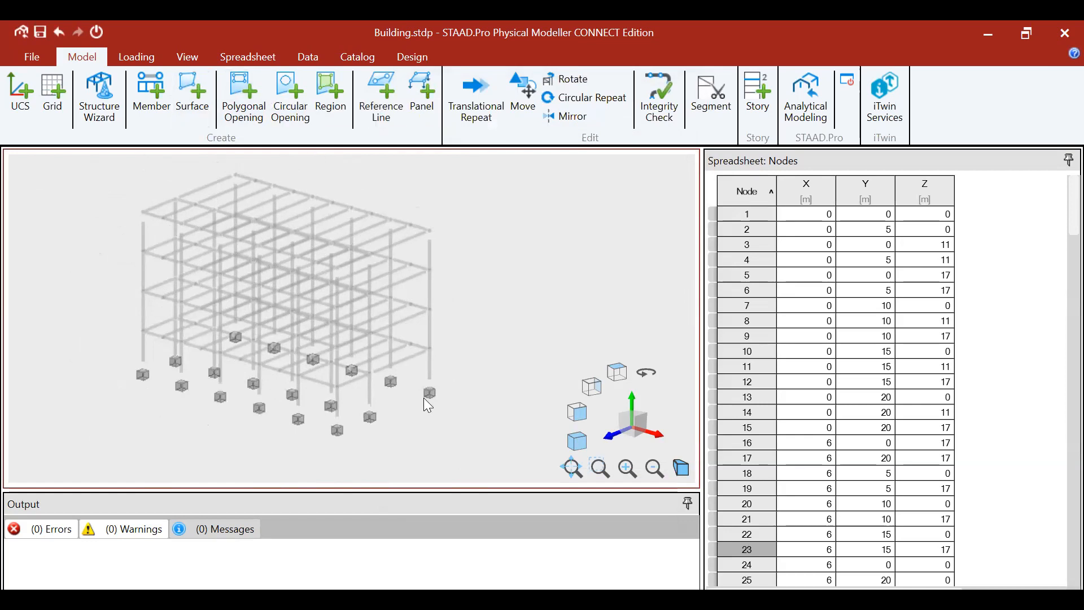
scroll(423, 396, up, 1)
click(434, 335)
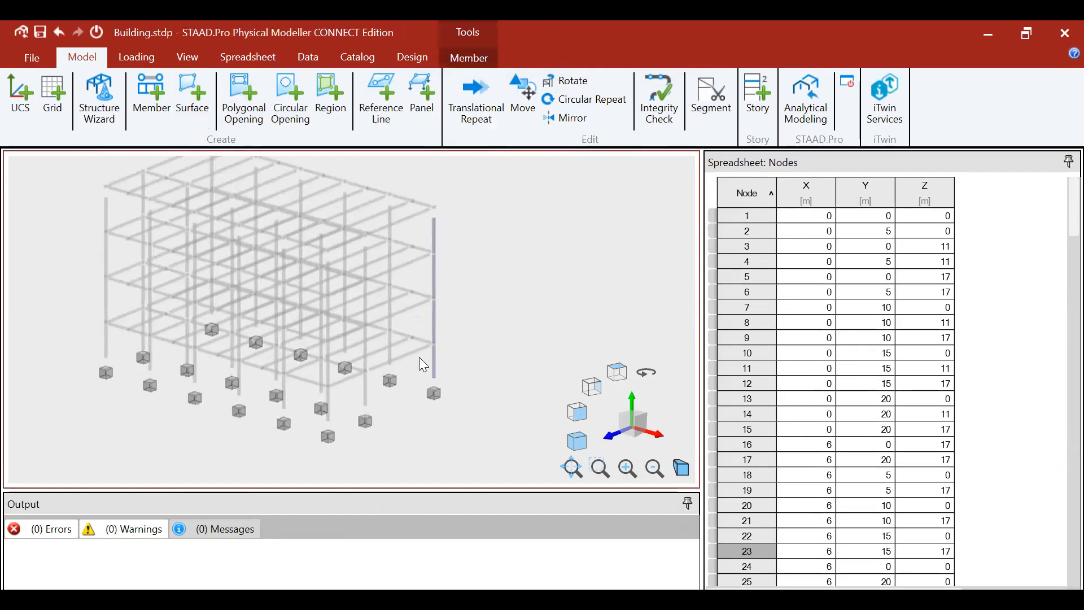
click(496, 330)
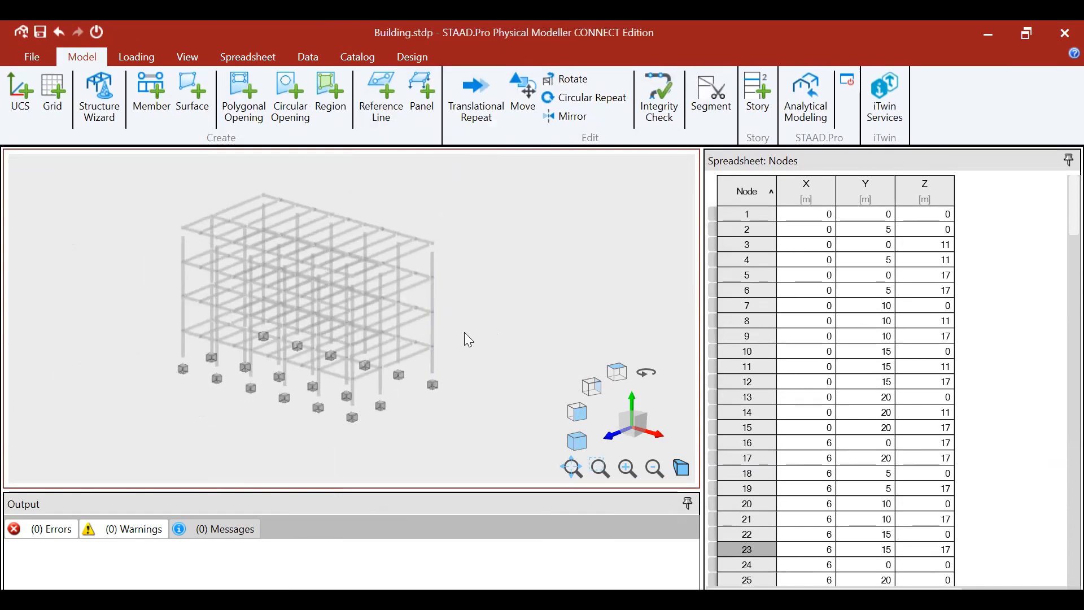
scroll(376, 249, down, 4)
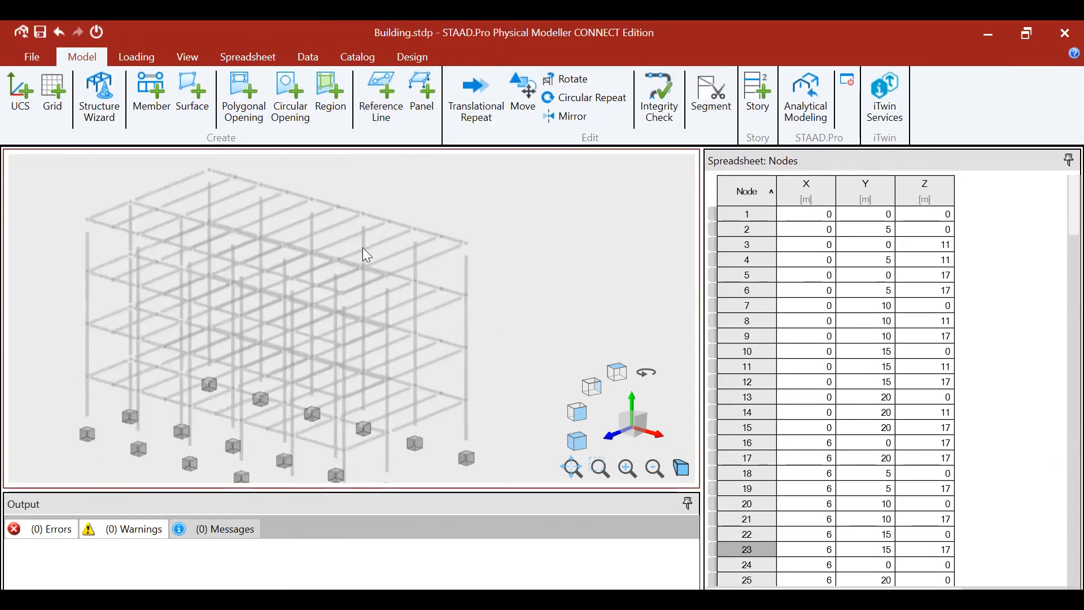
Window-select the frame's nodes and members and turn on 3D rendering.
drag(244, 199, 502, 420)
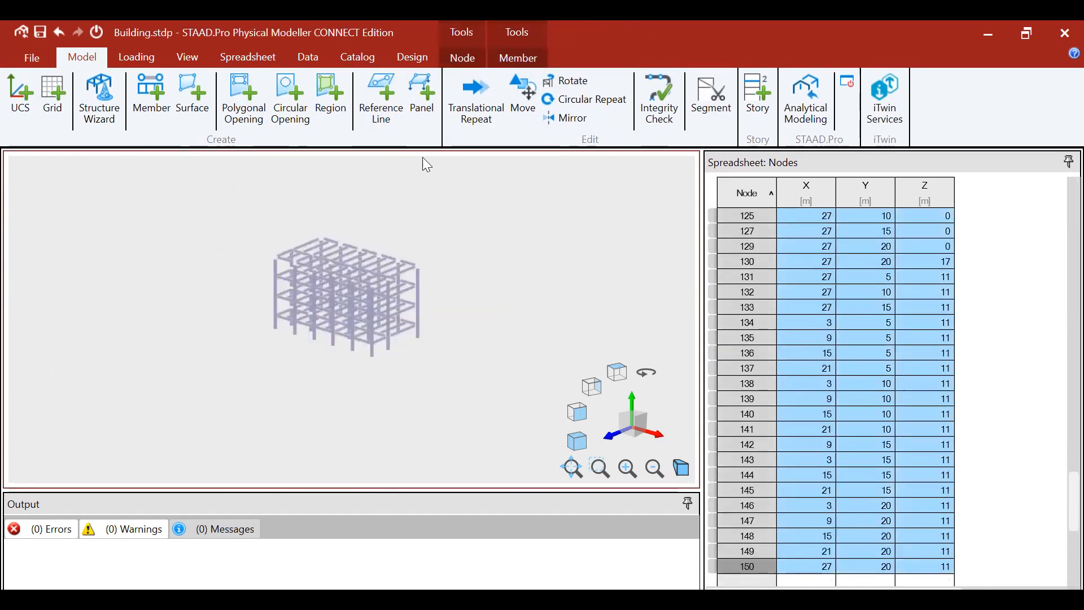
click(190, 58)
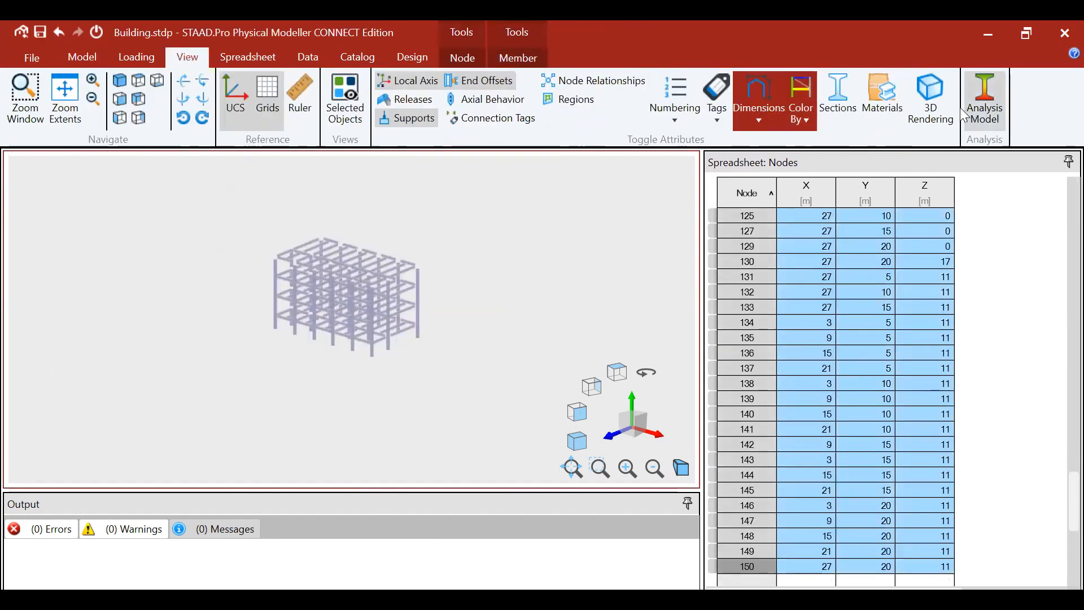
click(932, 98)
scroll(401, 325, up, 8)
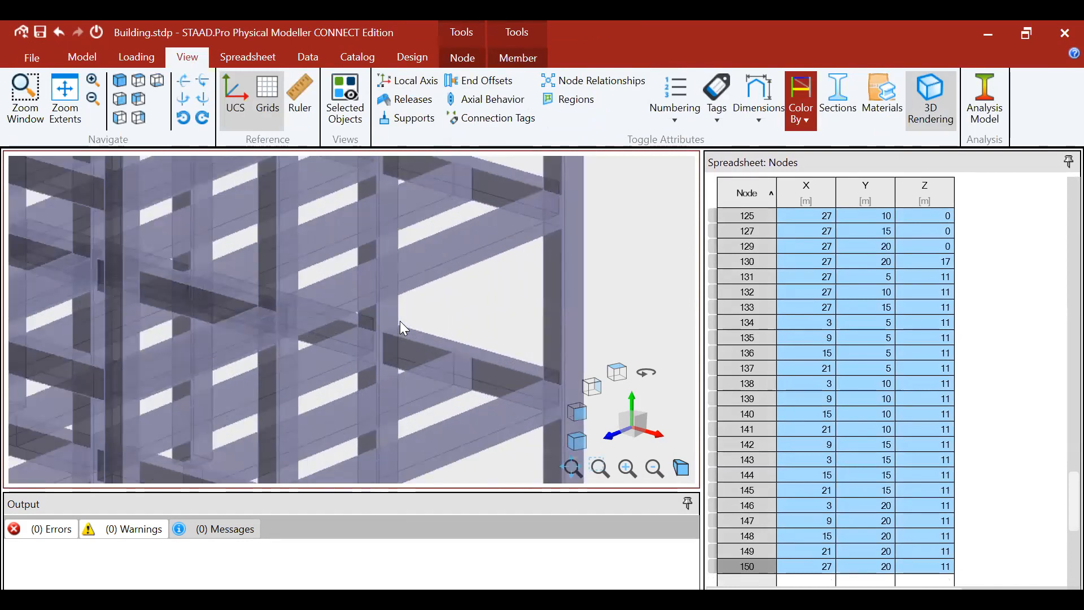
Examine the rendered frame from its opposite side, including the beam and column joints at the lowest level.
scroll(400, 320, down, 3)
key(Left)
key(Left)
key(Left)
key(Left)
key(Left)
key(Left)
key(Left)
key(Left)
key(Left)
key(Left)
key(Left)
key(Left)
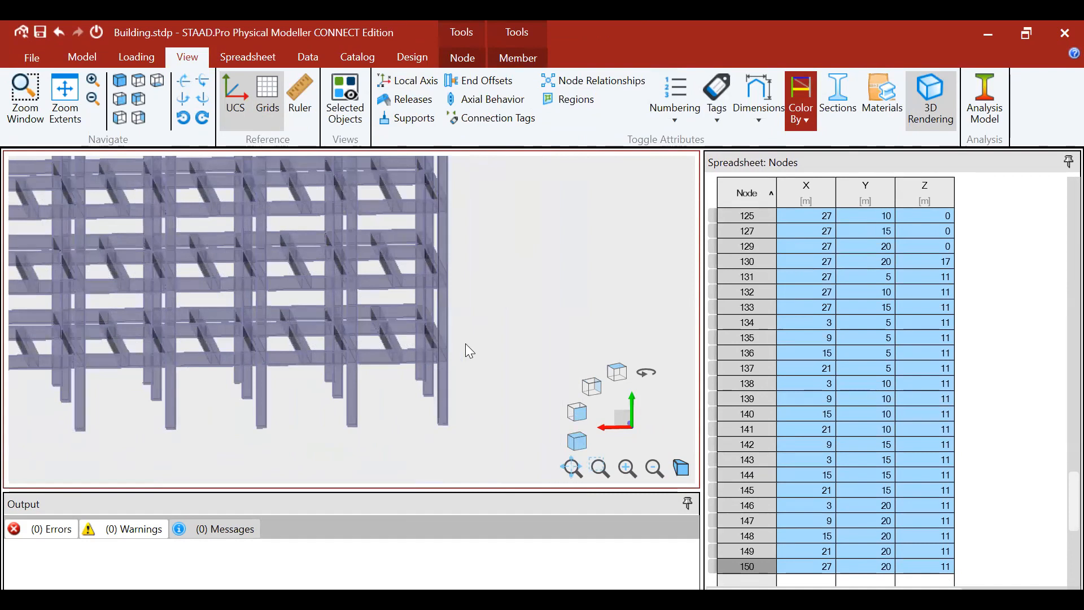
scroll(472, 350, down, 4)
scroll(389, 362, up, 2)
scroll(489, 407, up, 5)
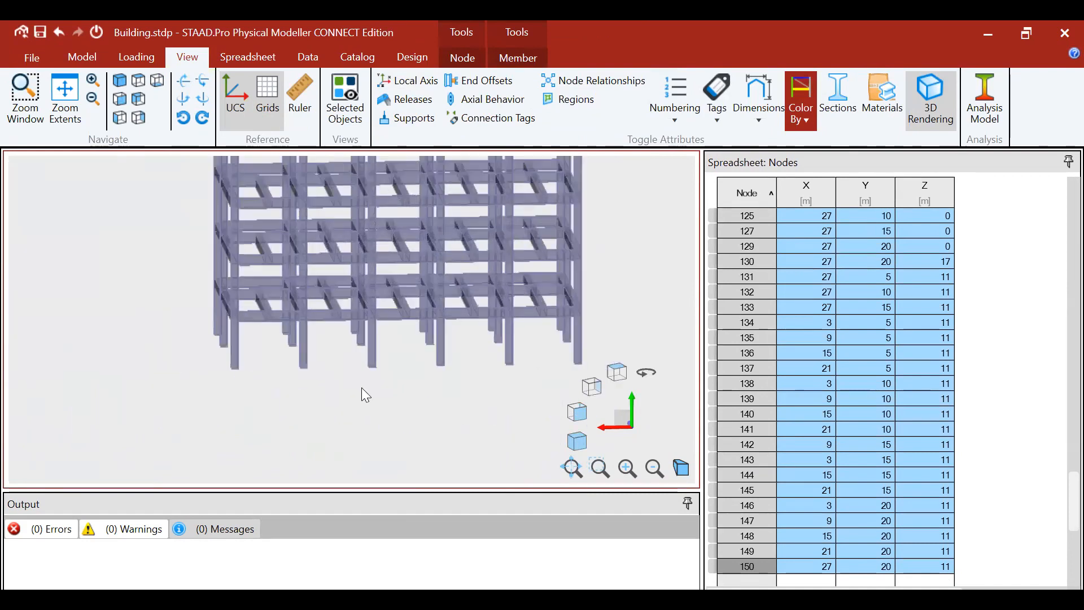
scroll(217, 285, up, 2)
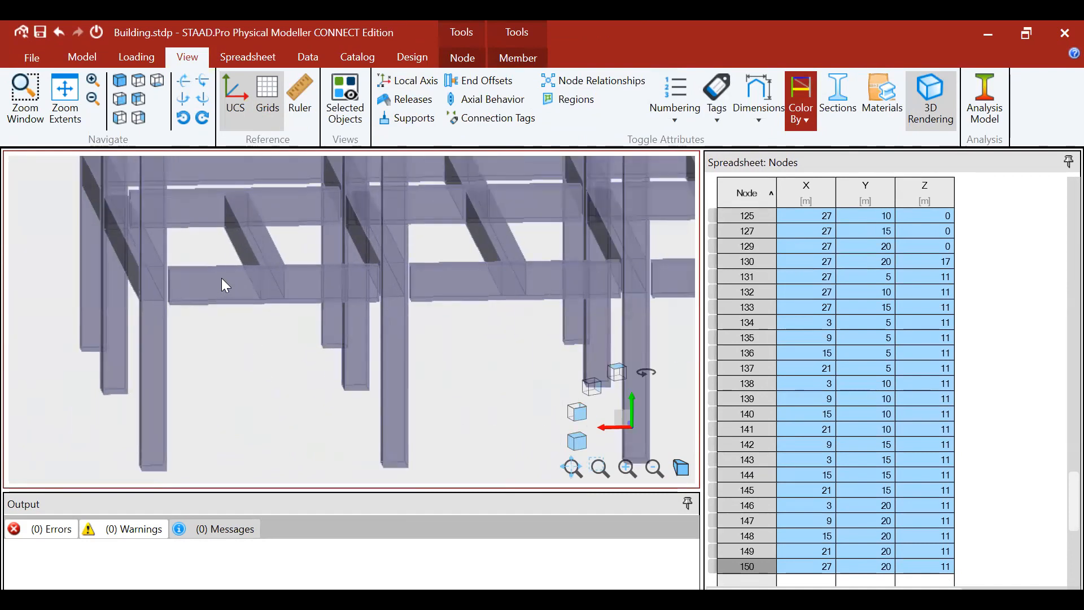
Select the lowest-level edge beam in the corner bay and examine its ends at the columns.
click(223, 282)
scroll(224, 288, down, 1)
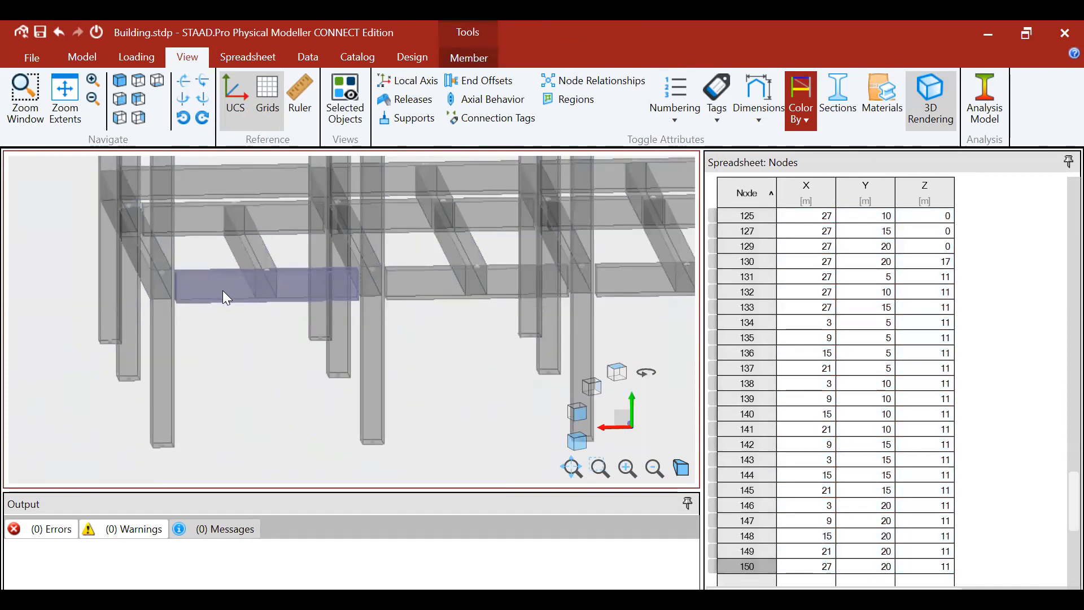
key(Up)
key(Down)
key(Down)
key(Right)
key(Right)
scroll(327, 355, down, 3)
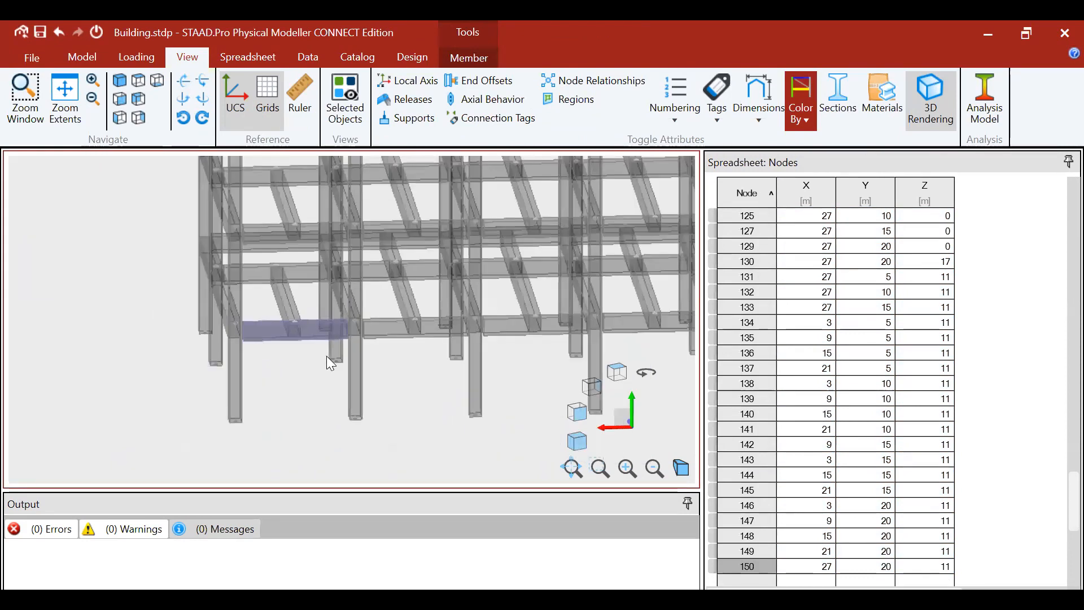
key(Down)
key(Down)
key(Right)
key(Left)
key(Left)
key(Left)
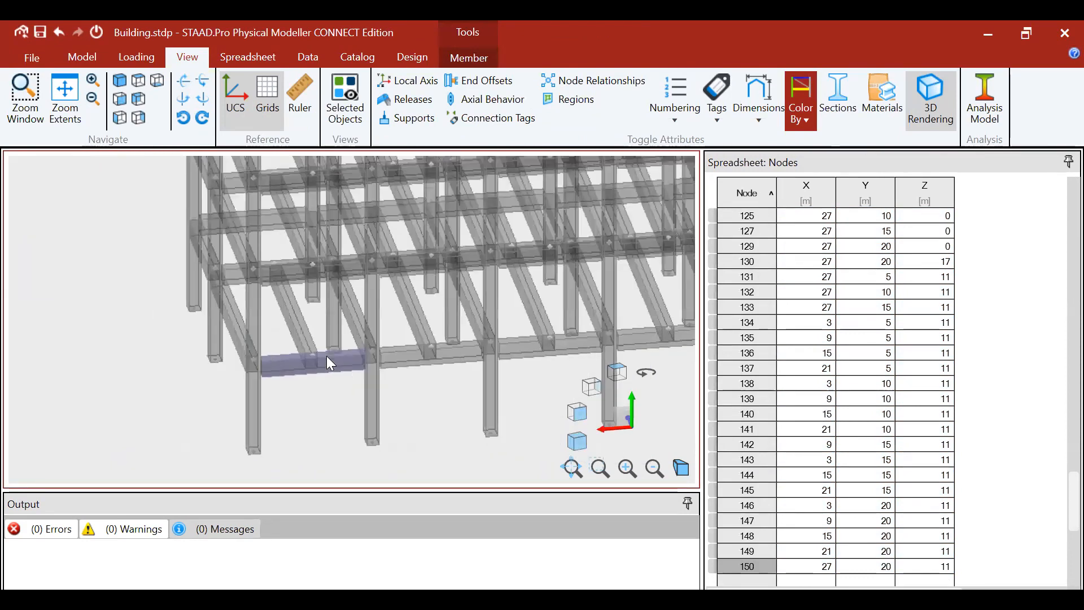
scroll(325, 369, up, 3)
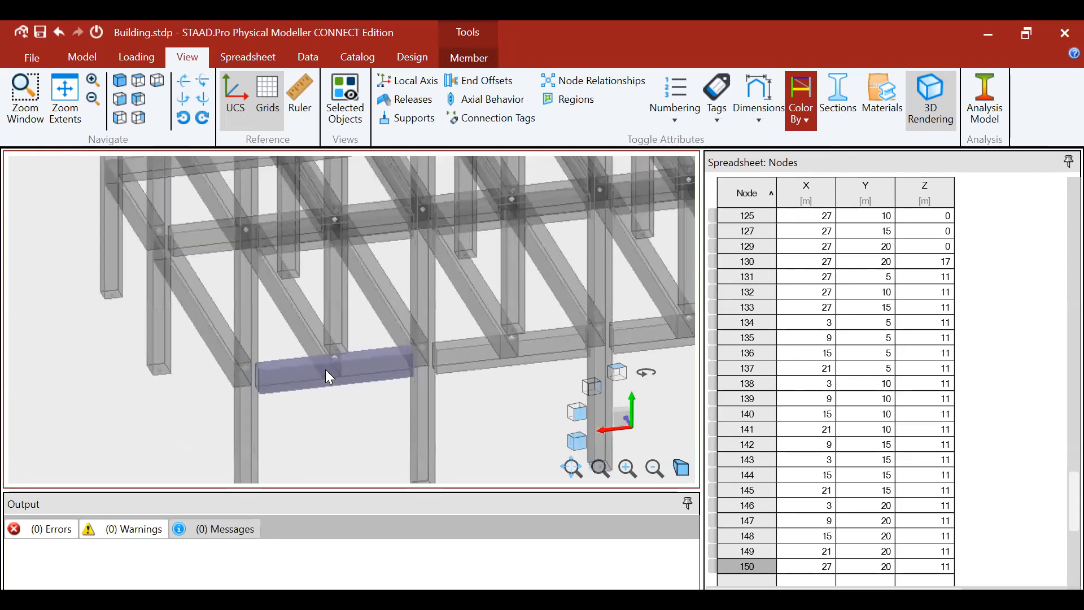
scroll(325, 369, up, 2)
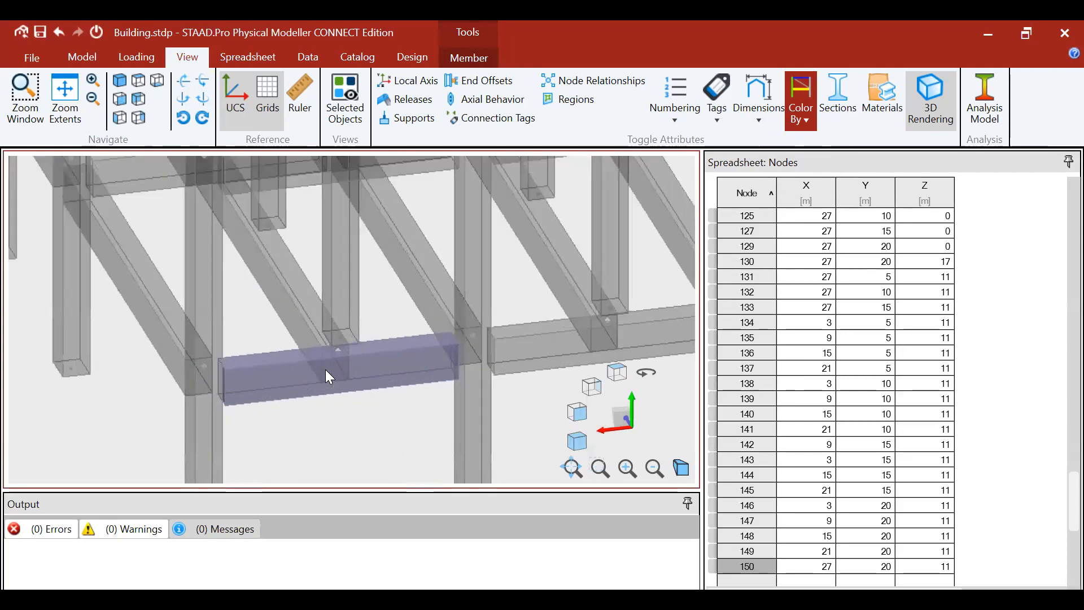
scroll(299, 371, up, 2)
scroll(281, 371, down, 1)
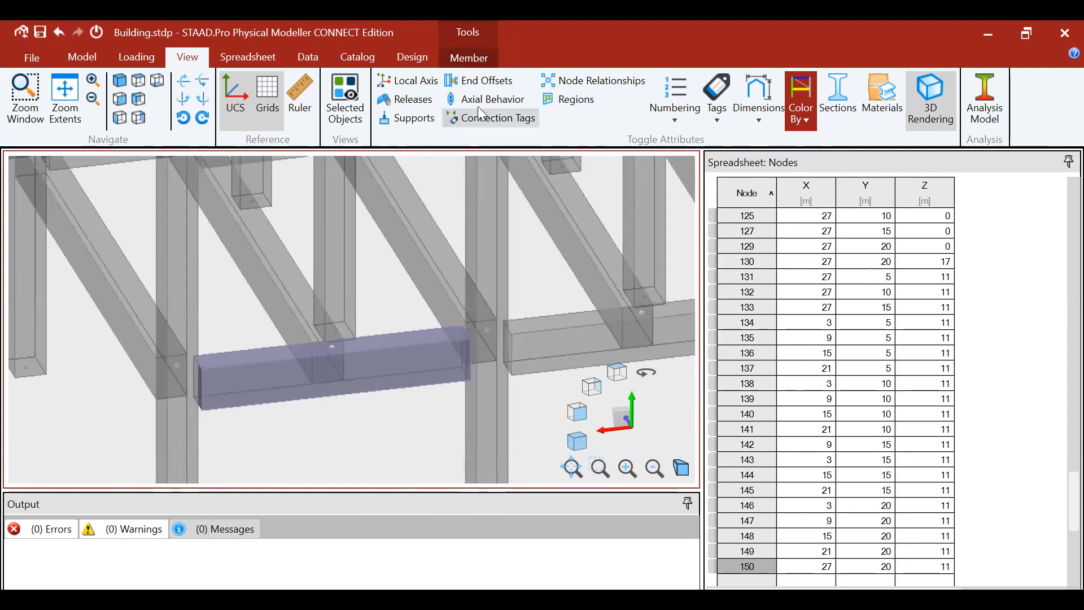
scroll(336, 340, down, 5)
scroll(333, 351, up, 6)
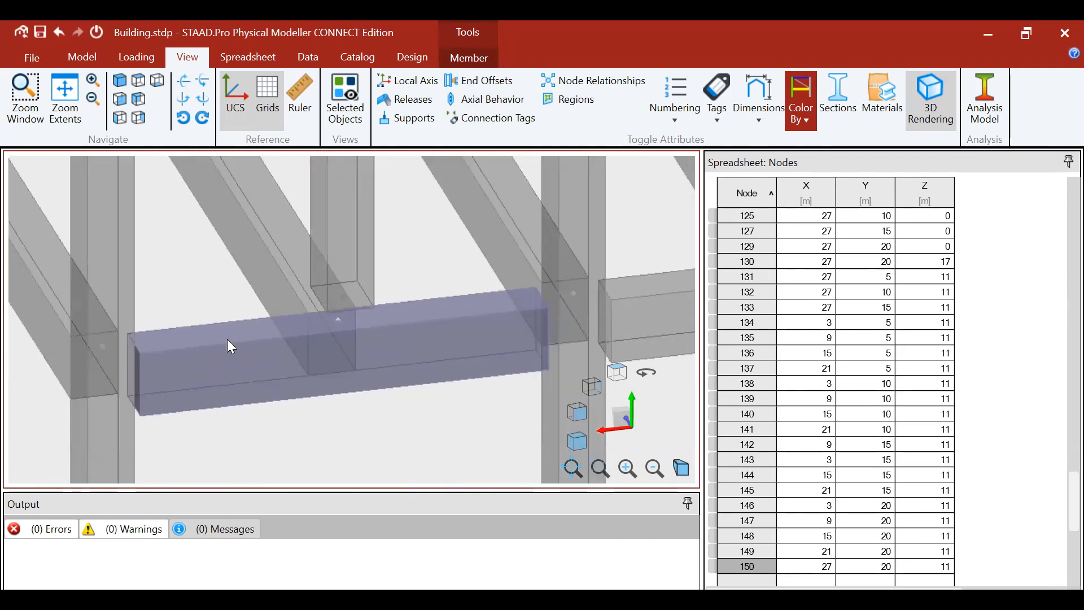
Examine the secondary beam's connection at the middle of the selected edge beam, then switch to the analysis model view.
scroll(290, 316, down, 5)
click(340, 346)
click(350, 327)
click(346, 320)
click(343, 322)
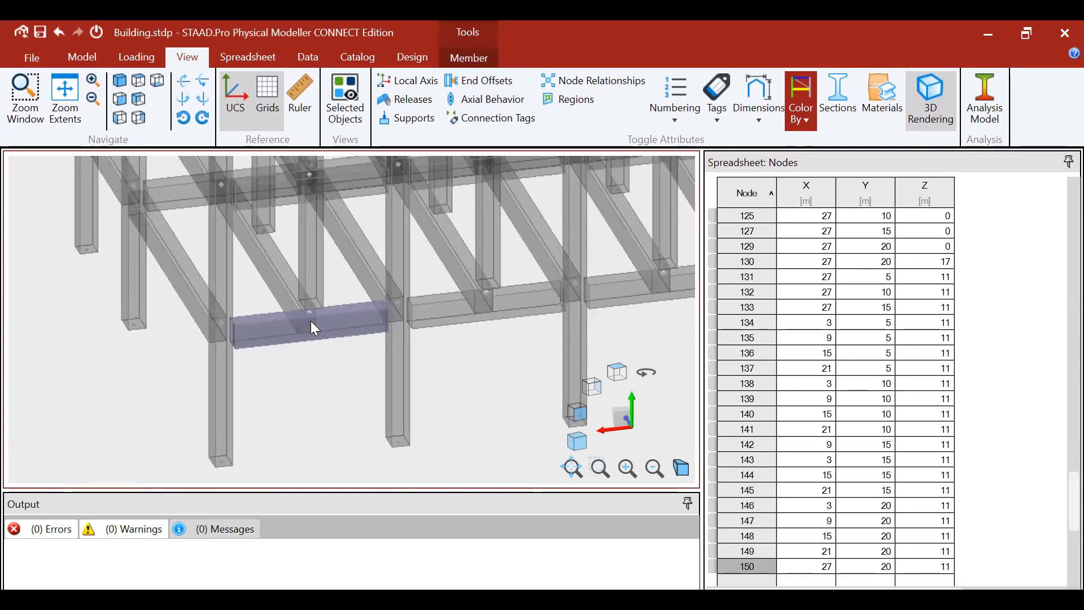
scroll(310, 320, up, 3)
scroll(312, 321, down, 3)
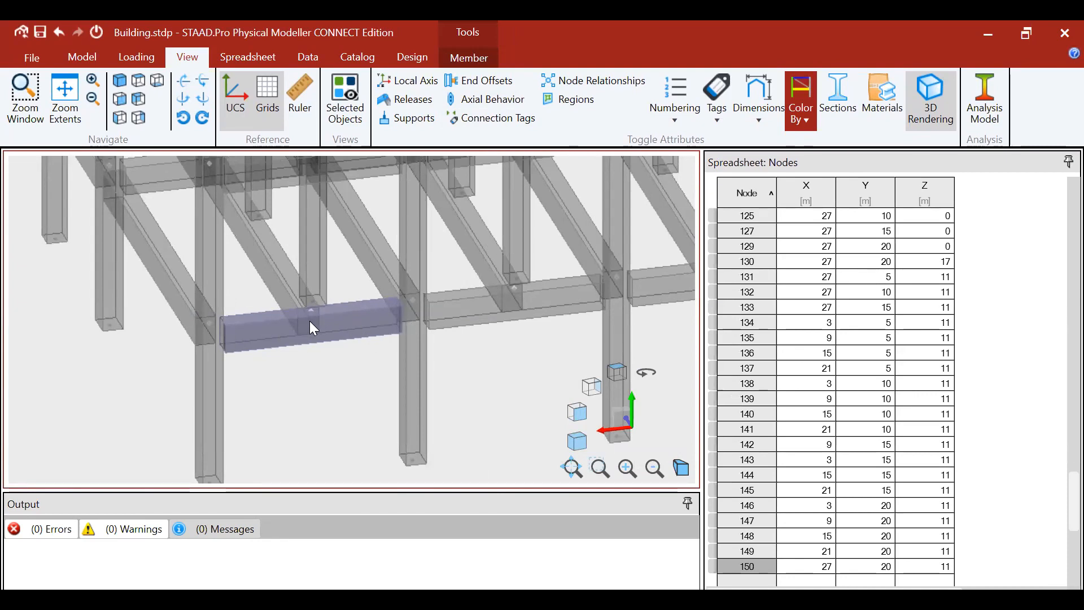
scroll(311, 321, up, 5)
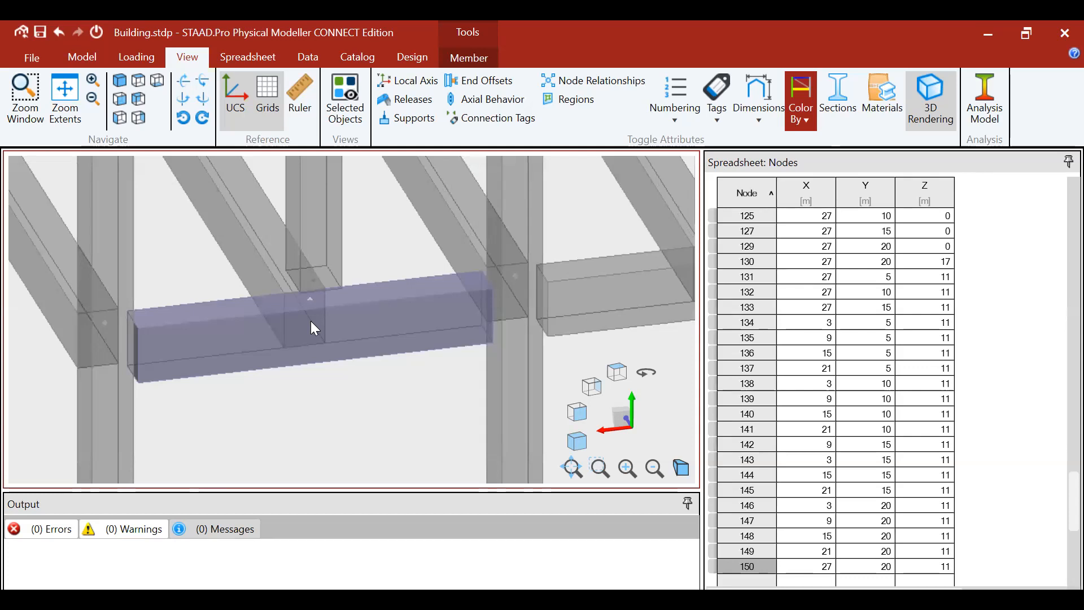
scroll(291, 337, down, 6)
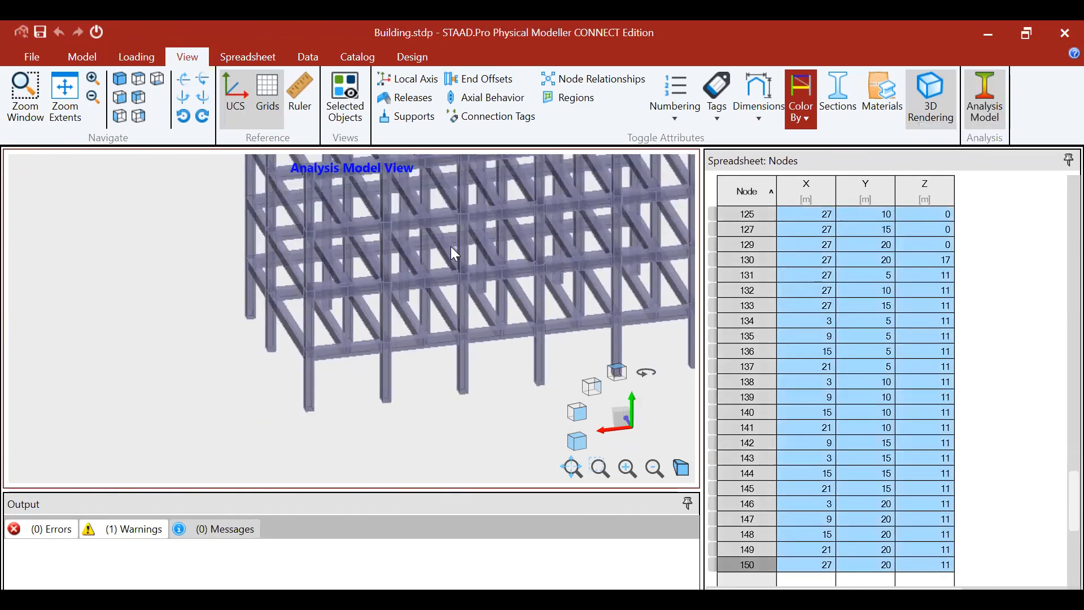
Exit the physical modeller, updating the analysis model, and return to analytical modelling of Building.STD.
click(82, 56)
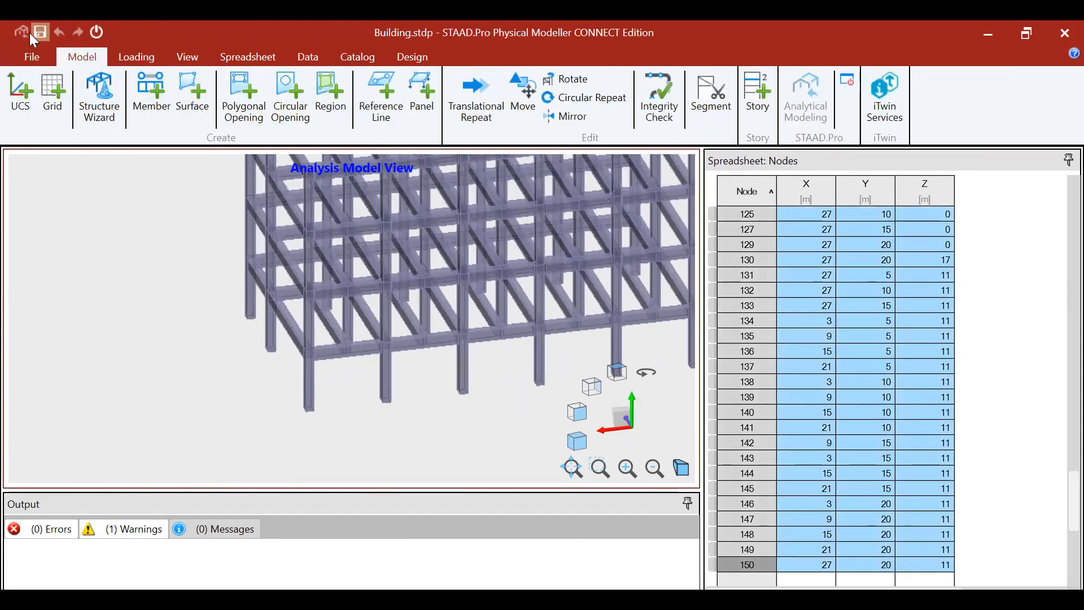
click(25, 64)
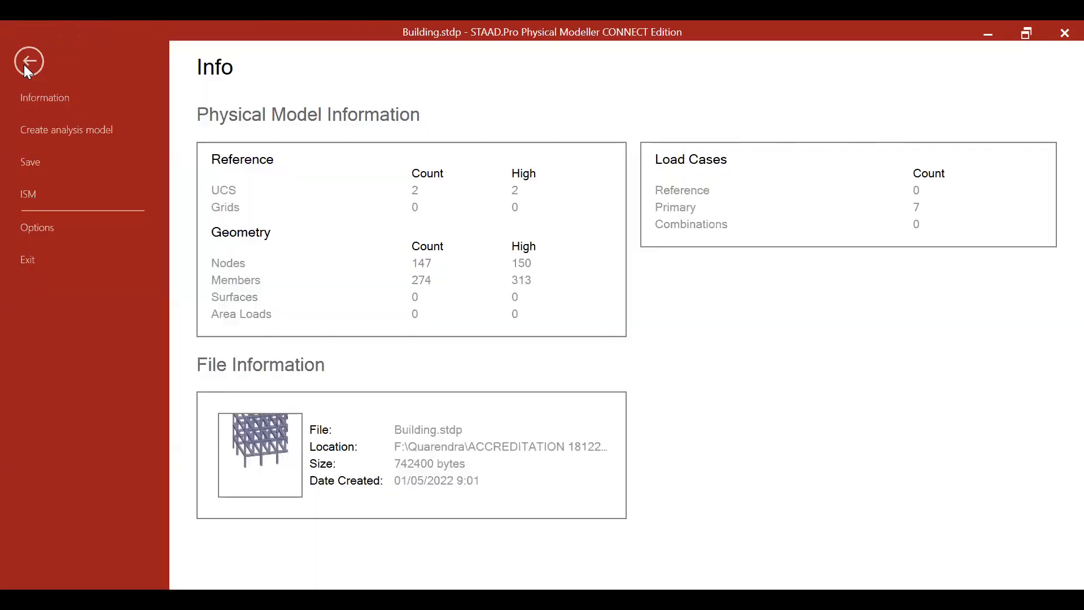
click(27, 262)
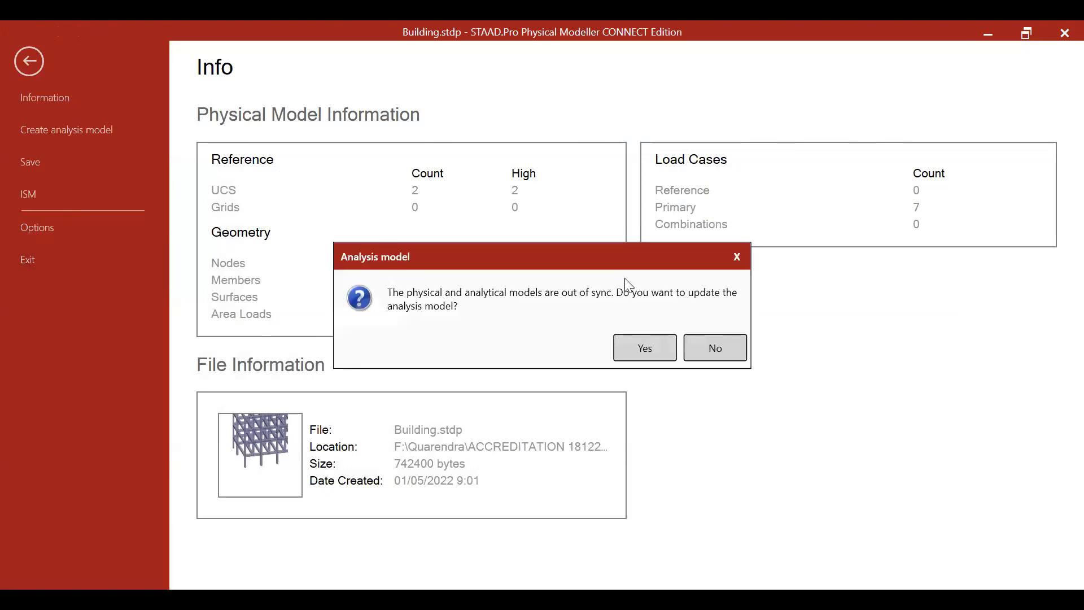
click(638, 350)
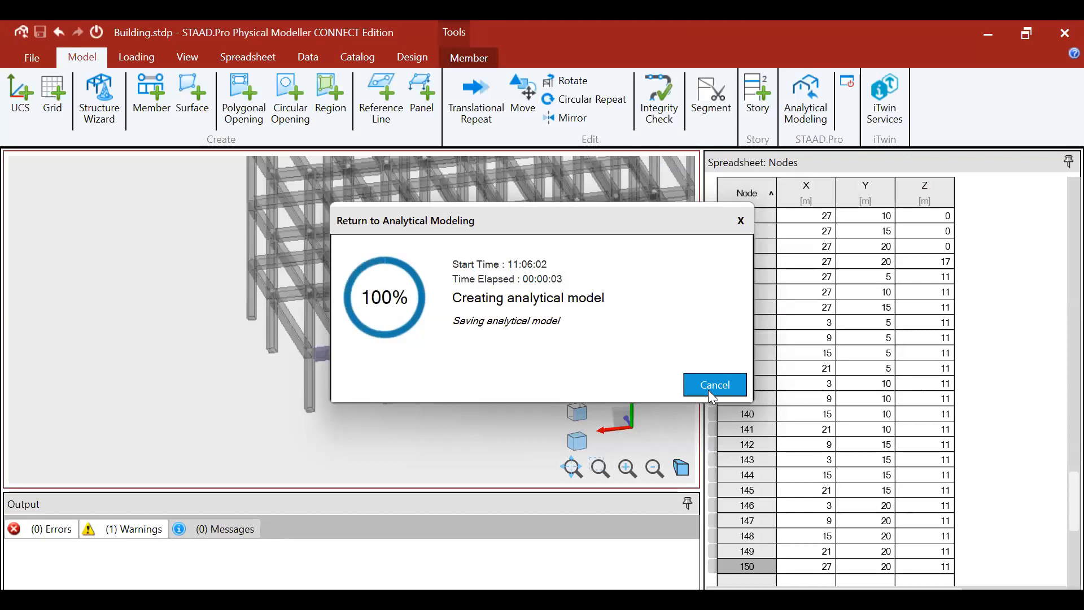
click(708, 389)
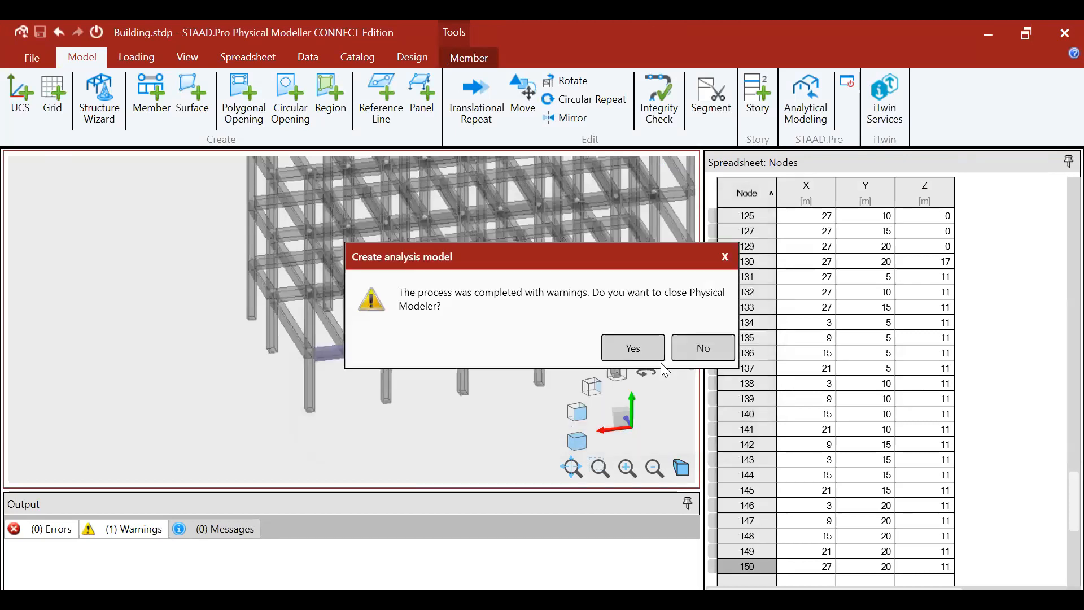
click(617, 349)
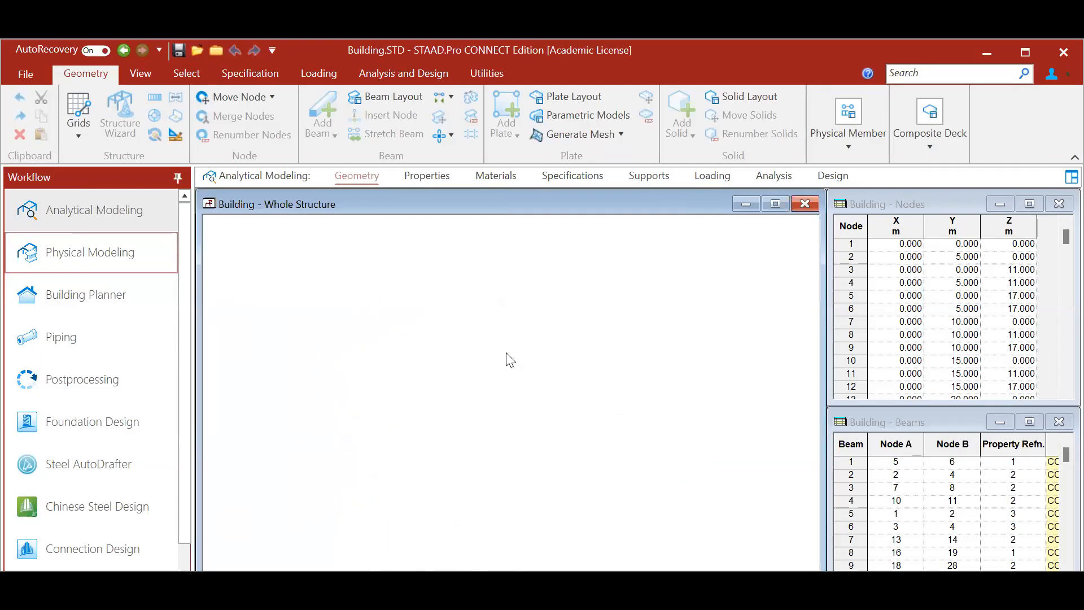
Select the analytical segment of the lowest-level edge beam between its midpoint node and the next column in the corner bay.
click(141, 74)
click(265, 137)
drag(503, 446, 538, 495)
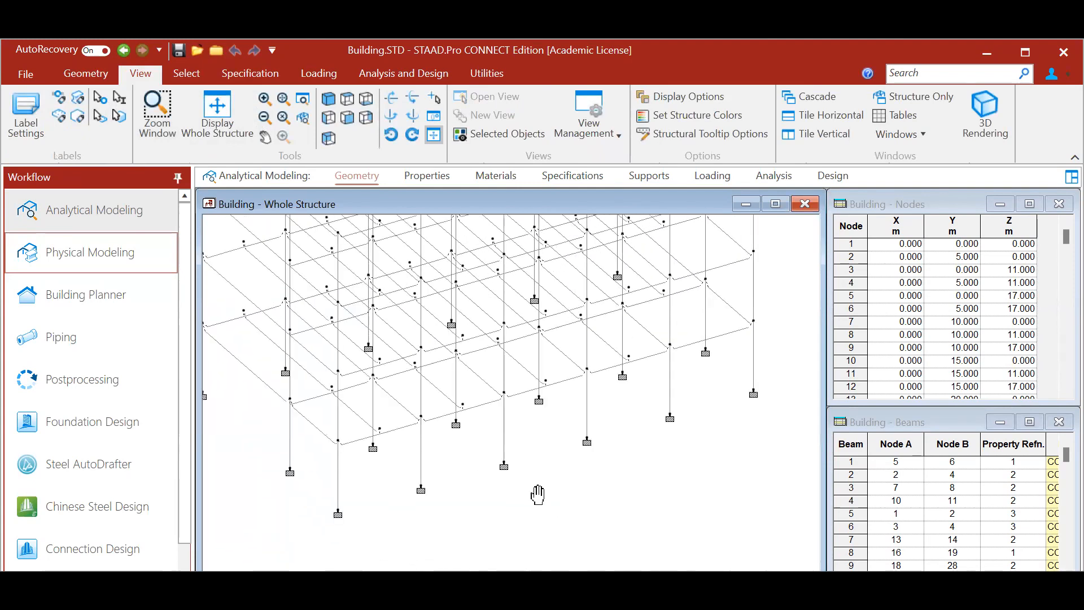
click(118, 100)
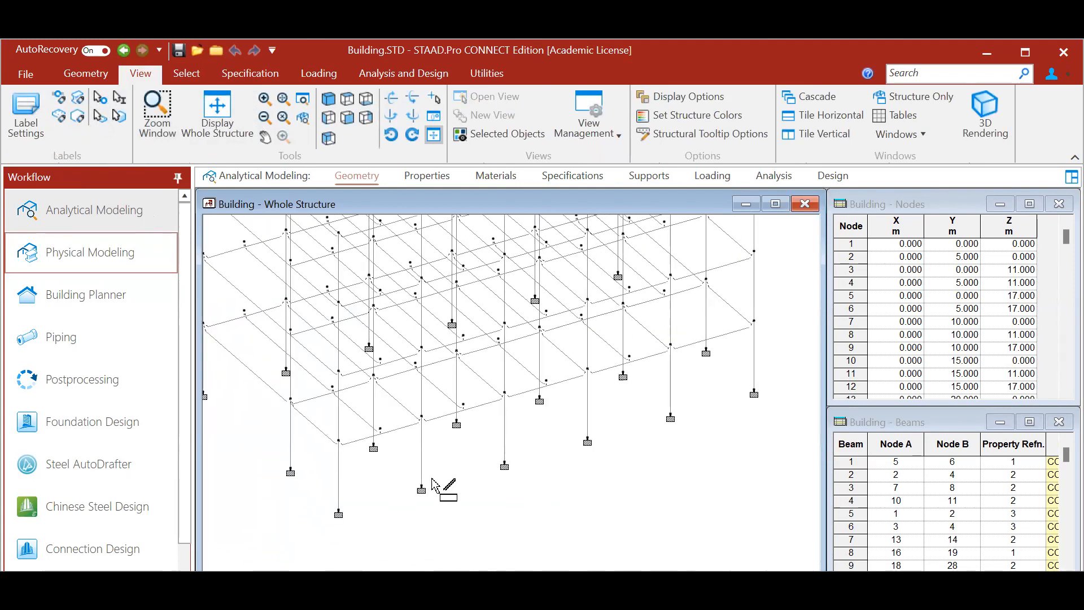
click(362, 446)
key(Return)
click(365, 445)
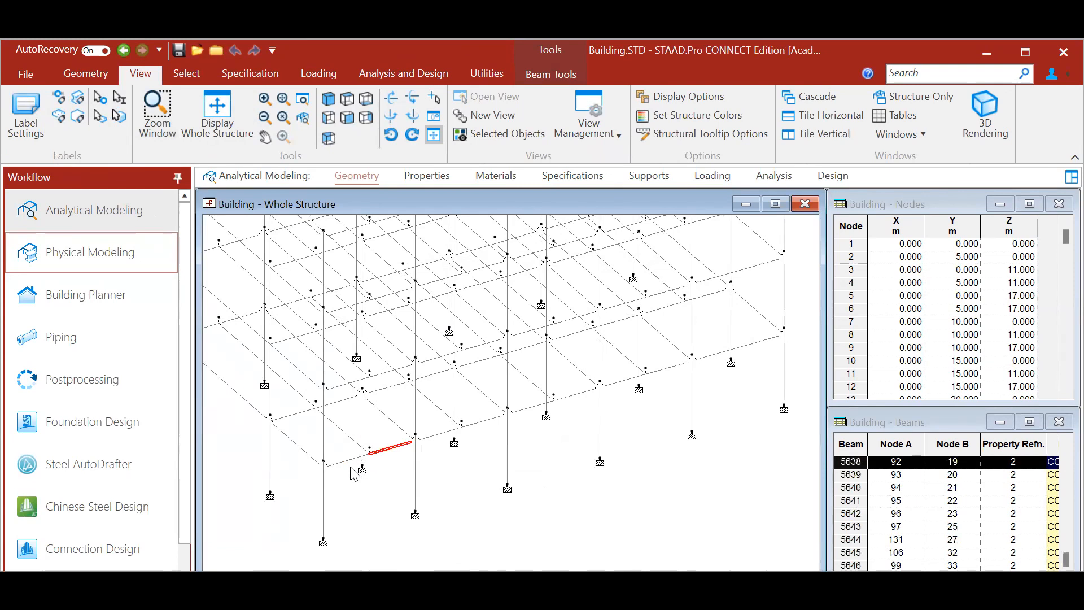
click(396, 447)
Open the analytical model's command file for review.
click(484, 79)
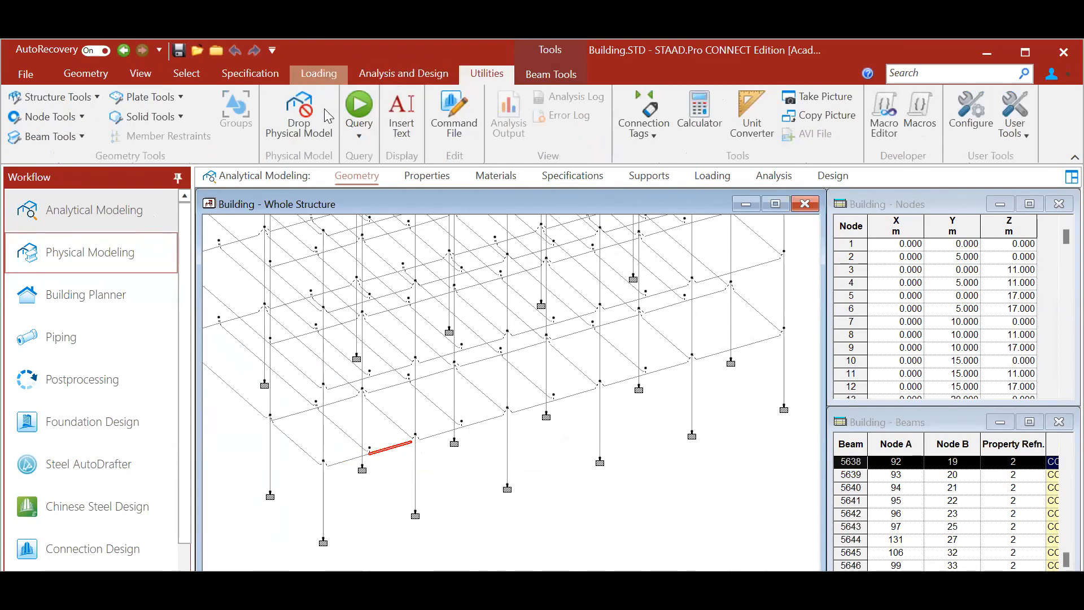
click(455, 136)
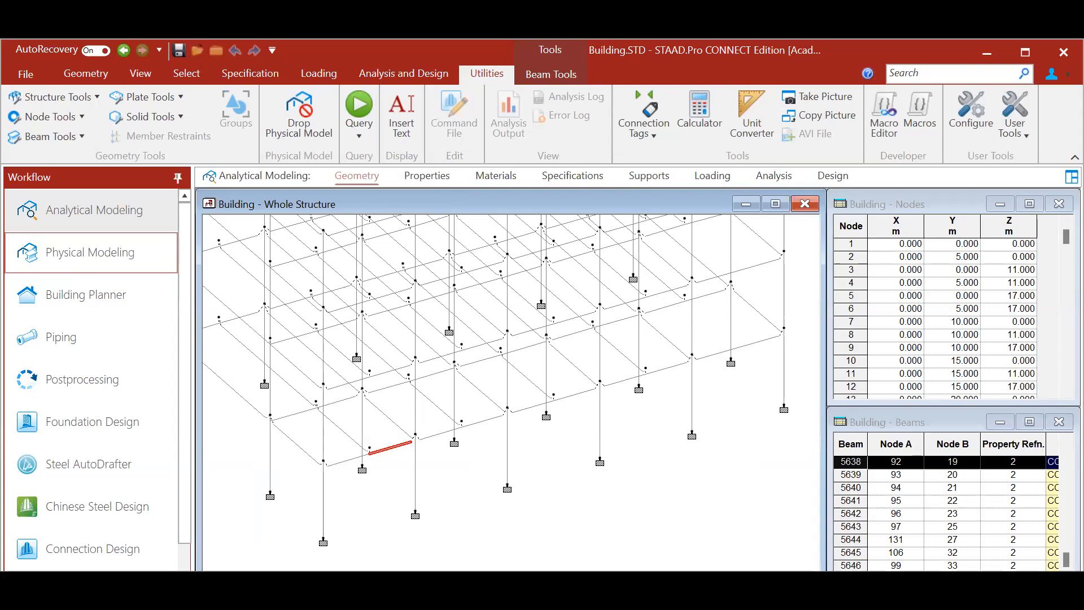
click(299, 116)
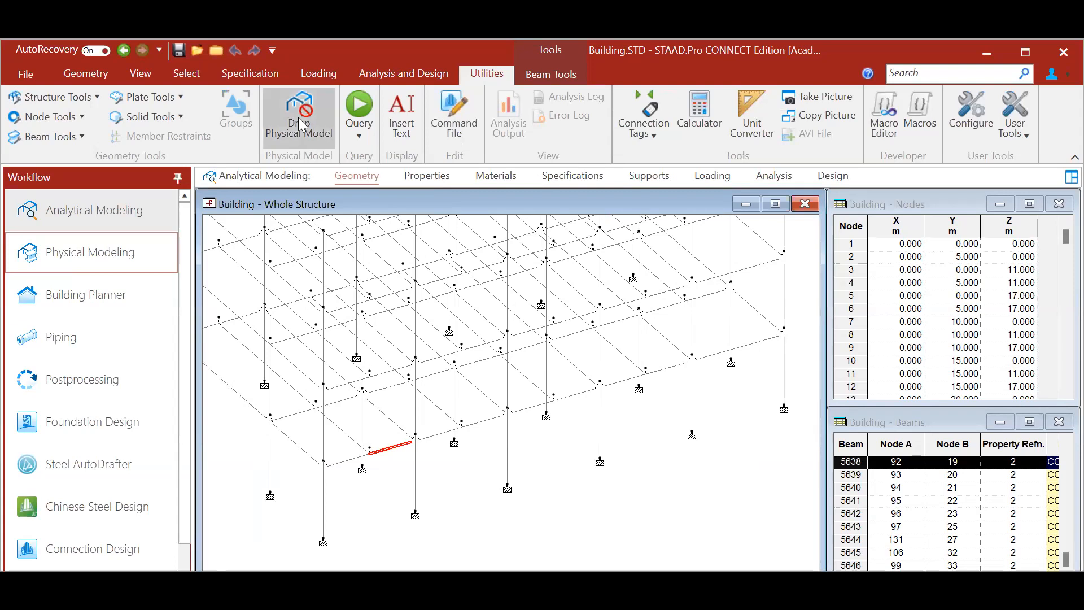
Save a copy of the model as Building2.STD in the same folder.
click(35, 75)
click(55, 236)
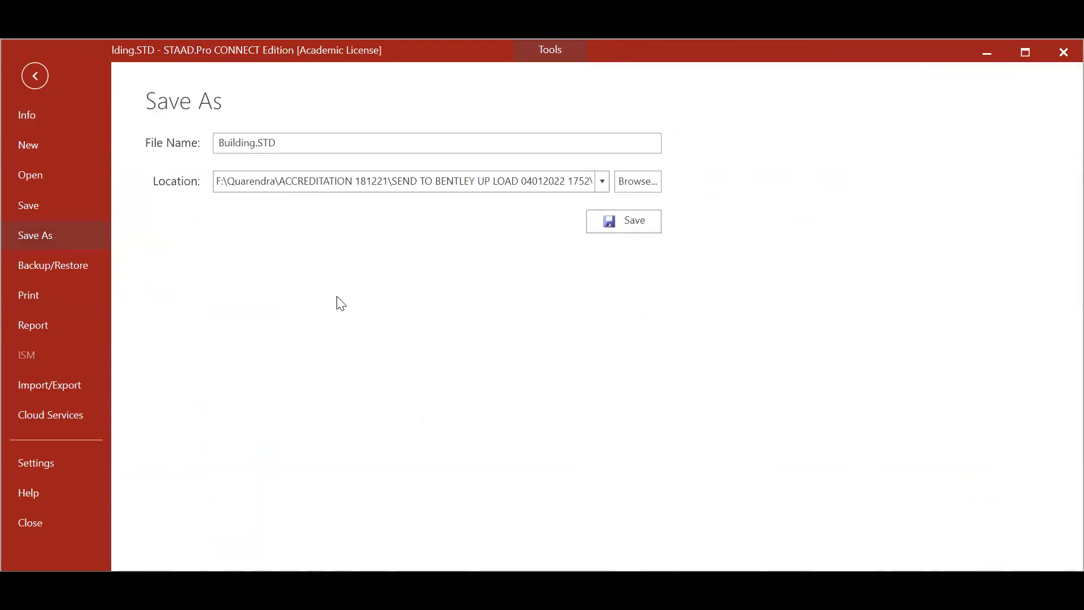
click(259, 144)
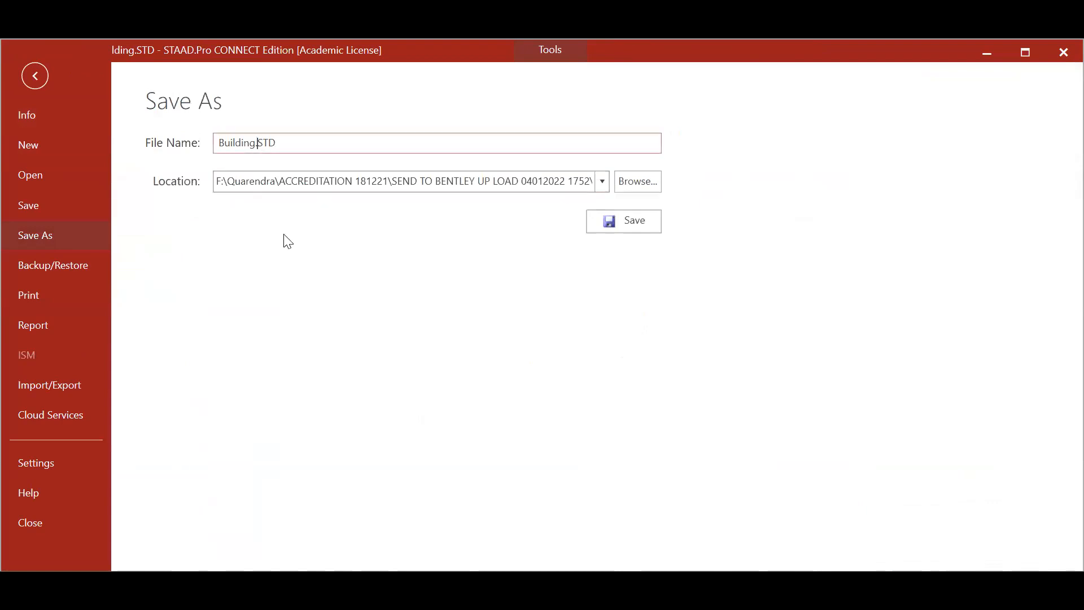
text(2)
click(605, 219)
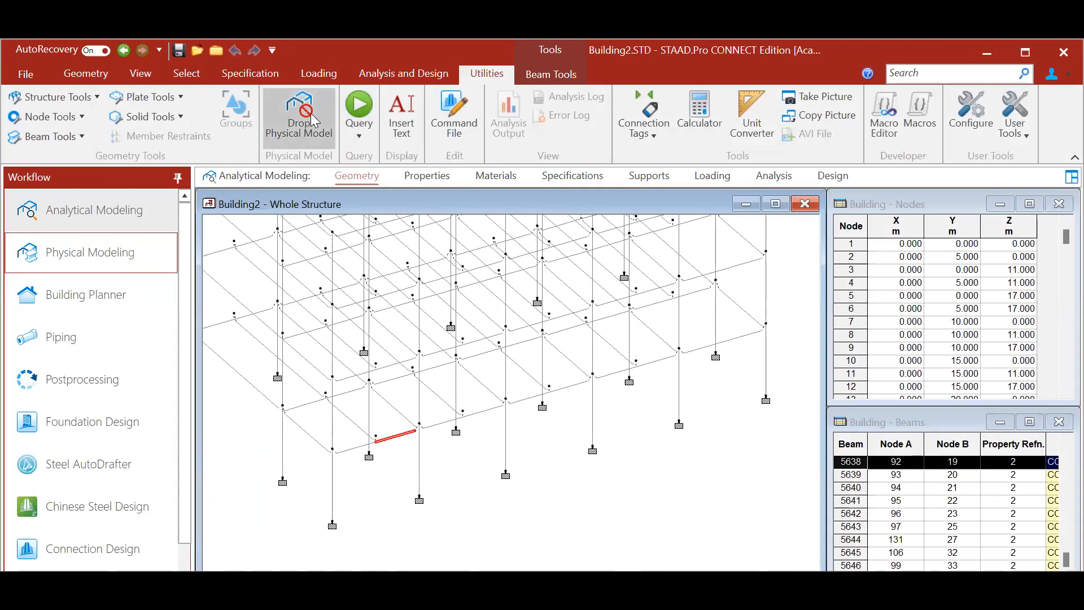
Drop the physical model from Building2.STD, accepting the broken link, and maximize the whole-structure view.
click(311, 121)
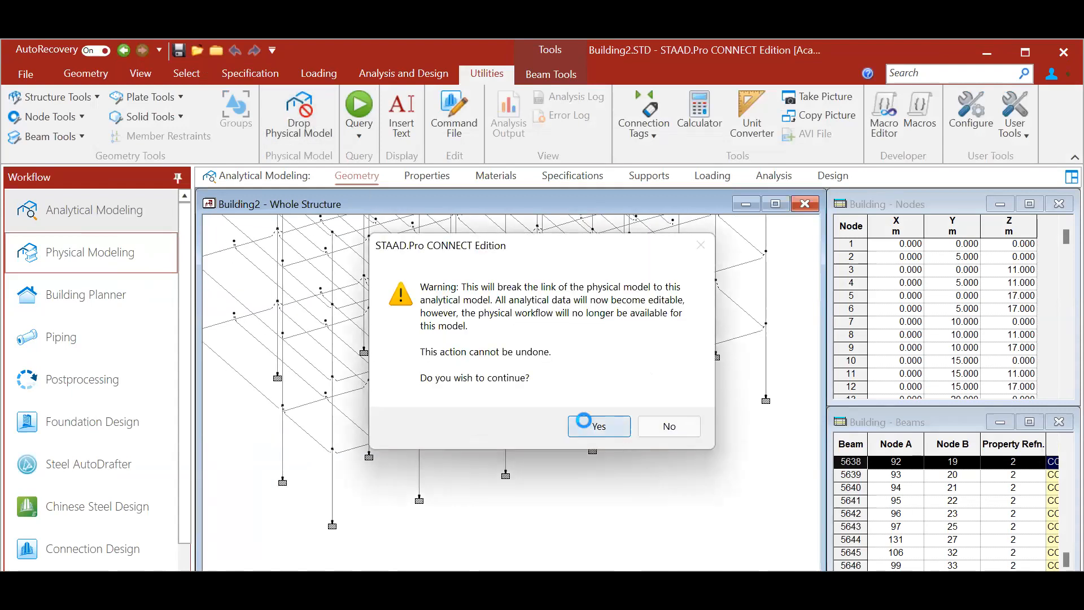
click(599, 426)
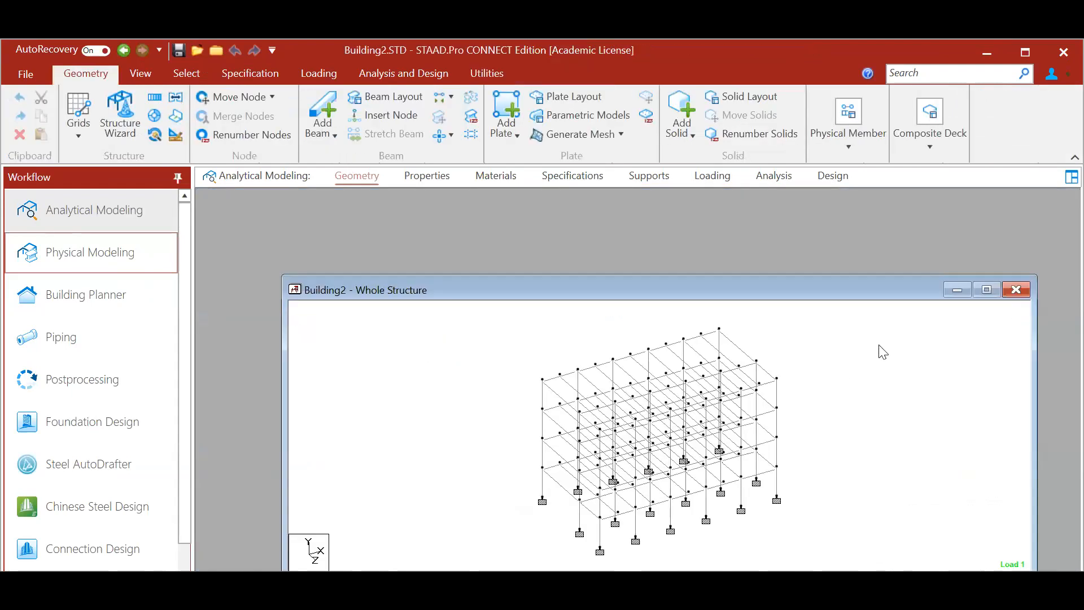
click(974, 291)
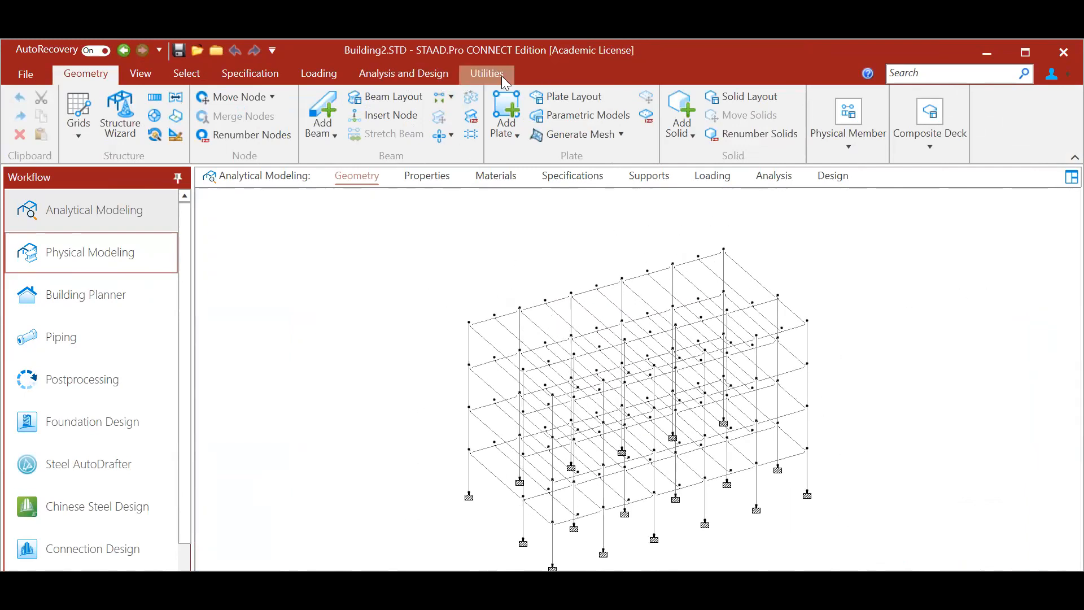
Open the command file of Building2.STD, then try to enter its physical modelling workflow and dismiss the notice.
click(481, 75)
click(446, 110)
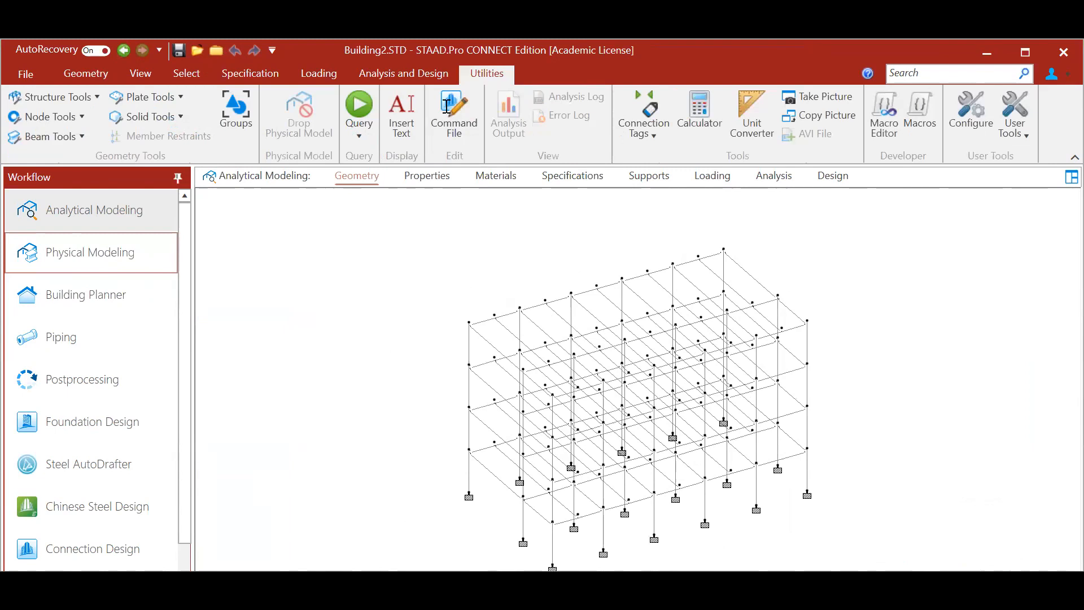
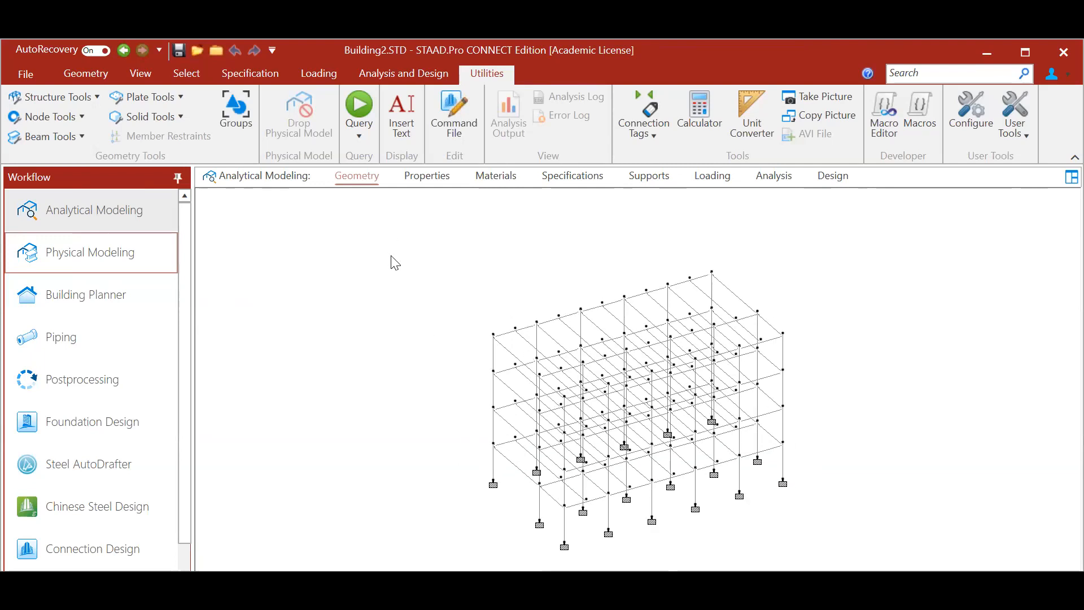
click(112, 257)
click(688, 378)
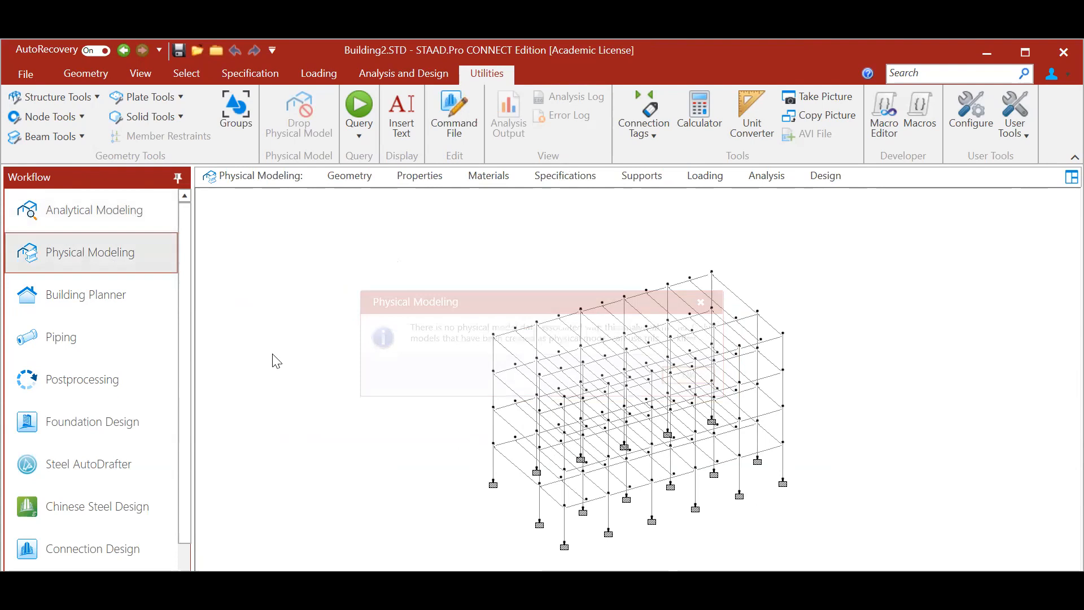
Reopen the recent physical model Building.STD in the physical modeller.
click(25, 74)
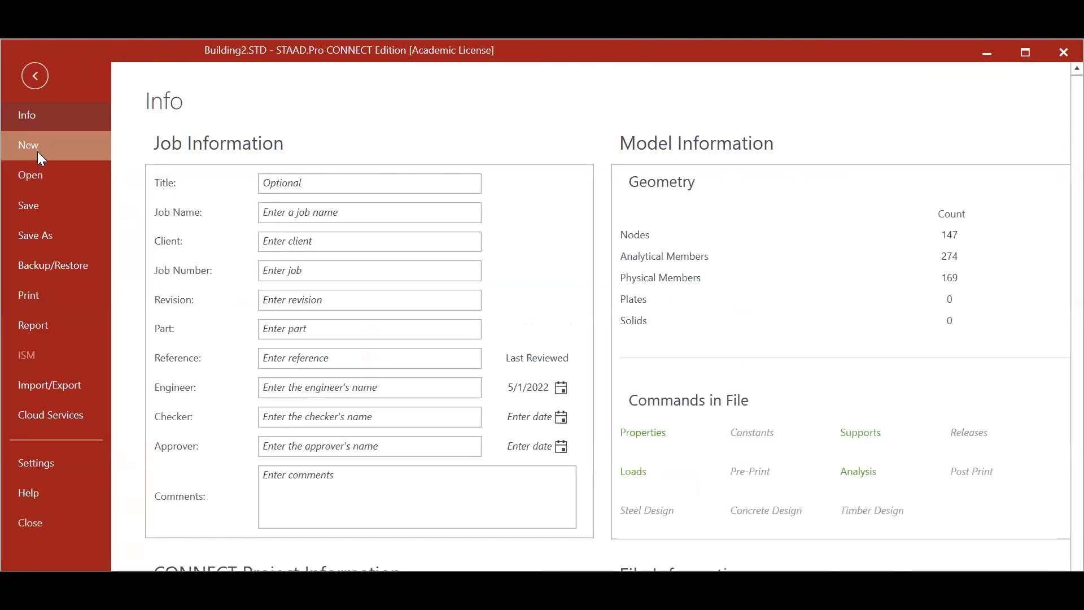
click(36, 178)
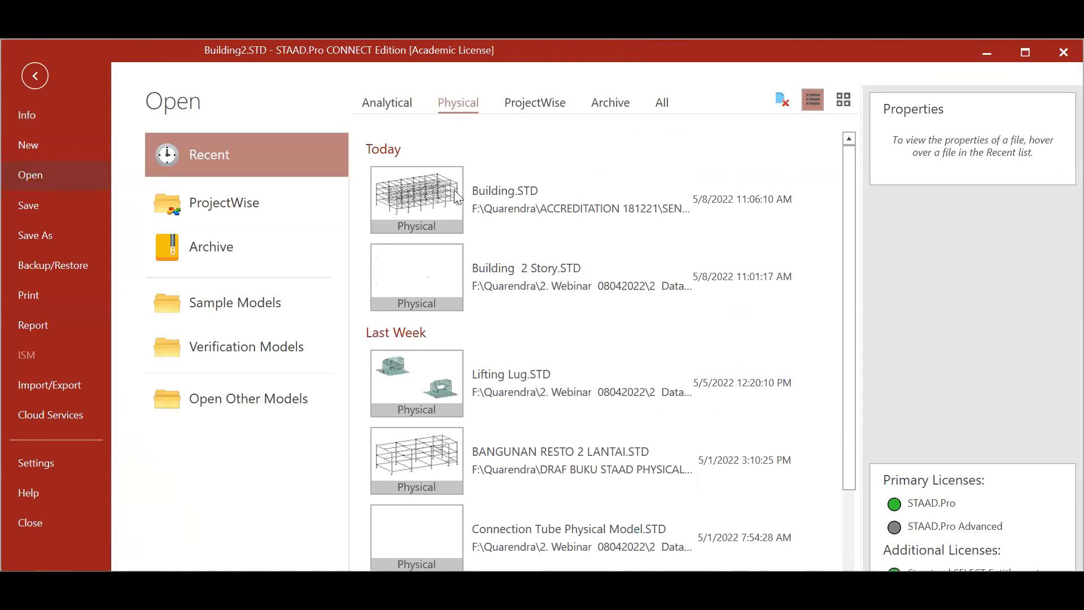
mouse_move(439, 254)
click(489, 259)
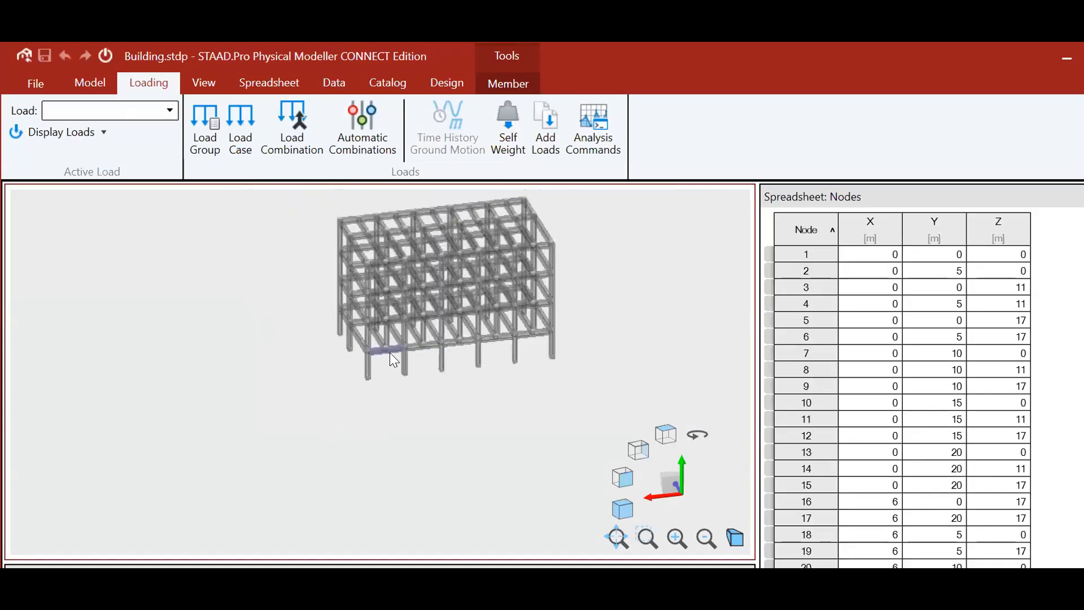
Assign axial end offsets to the selected lowest-level edge beam in the corner bay.
scroll(465, 282, up, 3)
scroll(314, 472, down, 4)
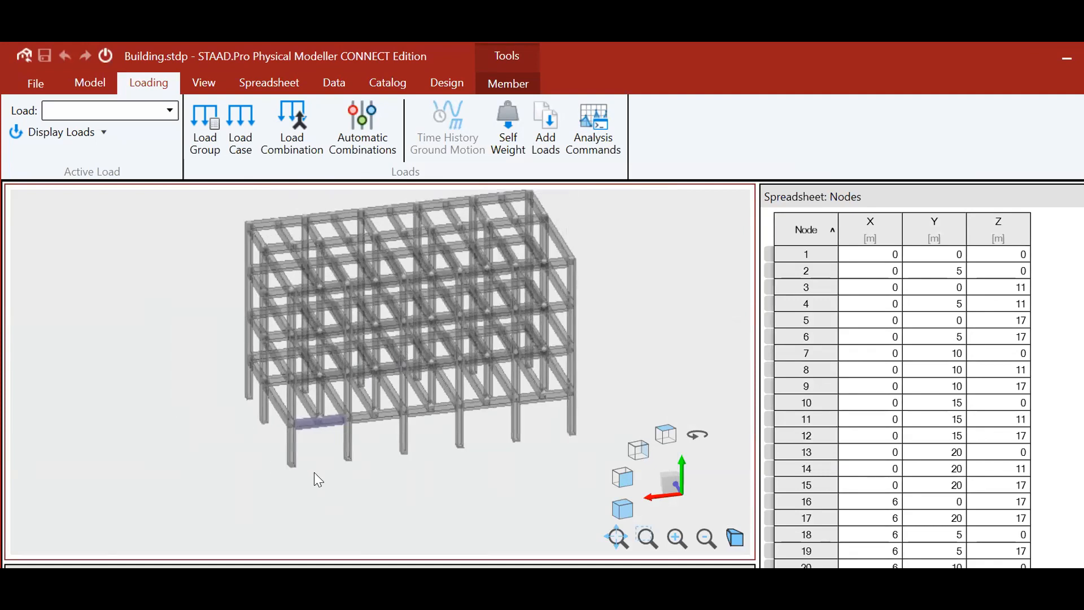
scroll(314, 472, up, 5)
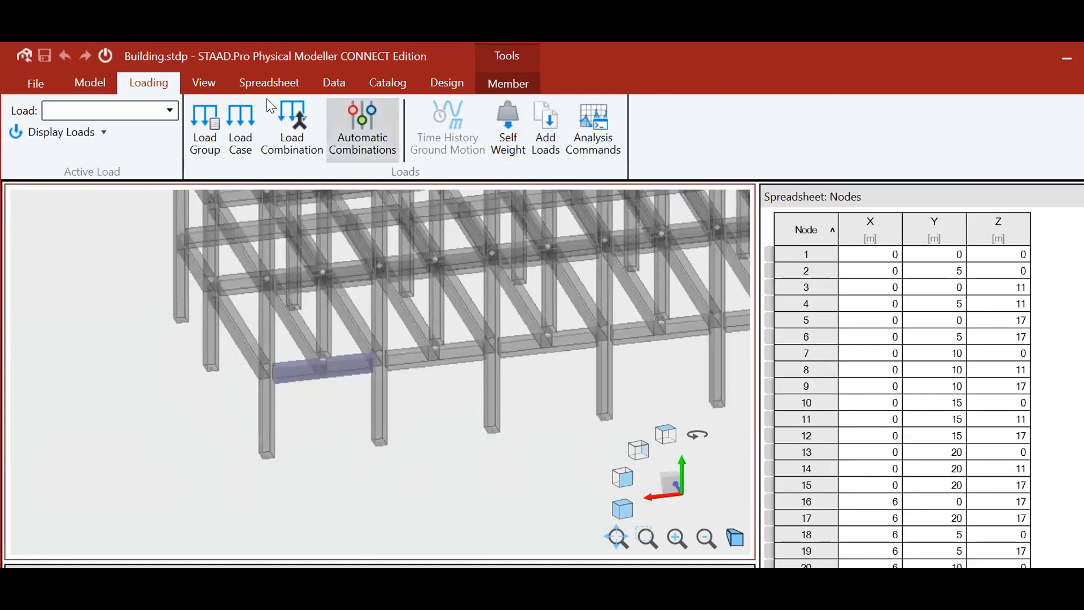
scroll(304, 366, down, 3)
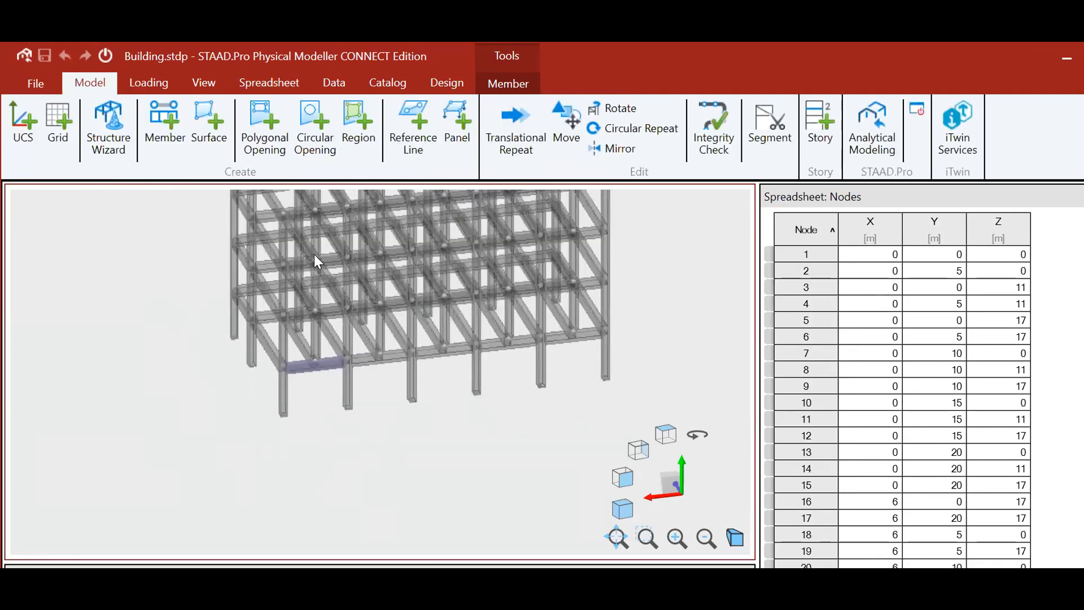
click(508, 83)
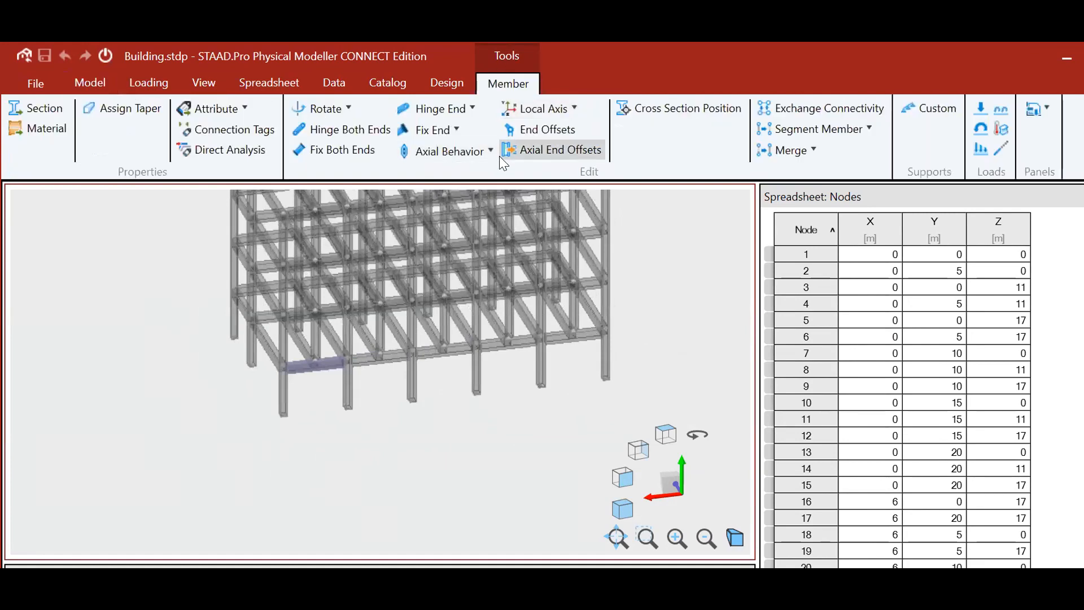
scroll(322, 348, up, 5)
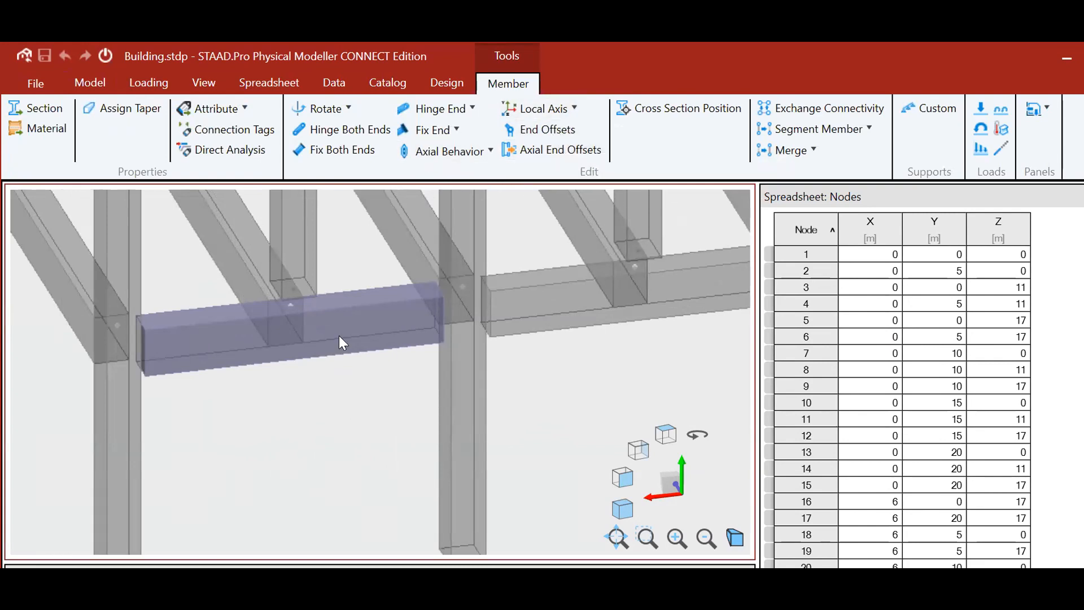
click(519, 150)
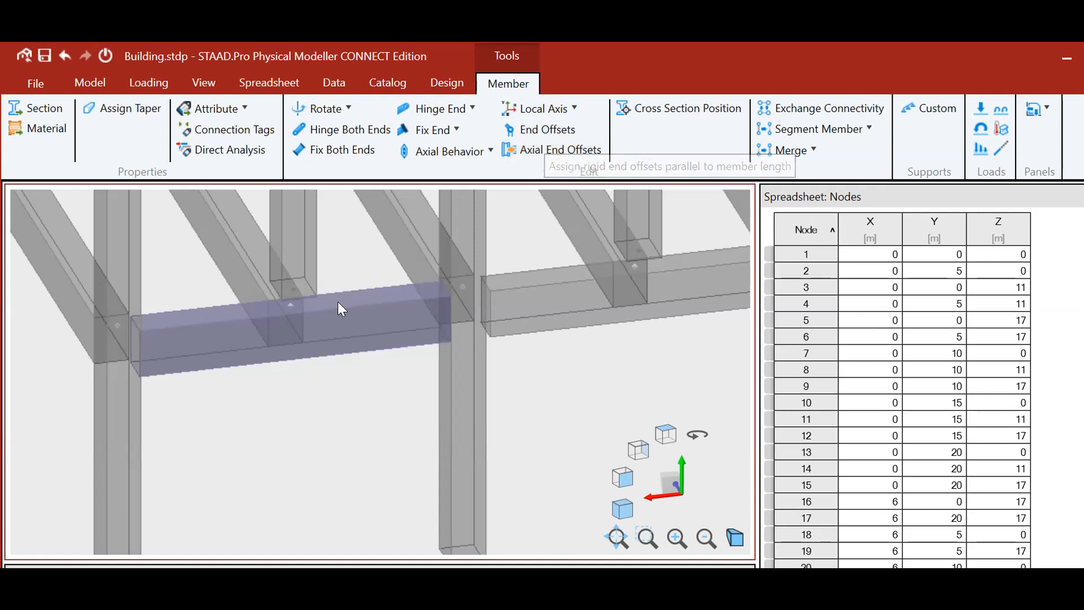
Set the selected edge beam's cross section position to Top center alignment.
scroll(338, 307, down, 5)
scroll(314, 317, up, 4)
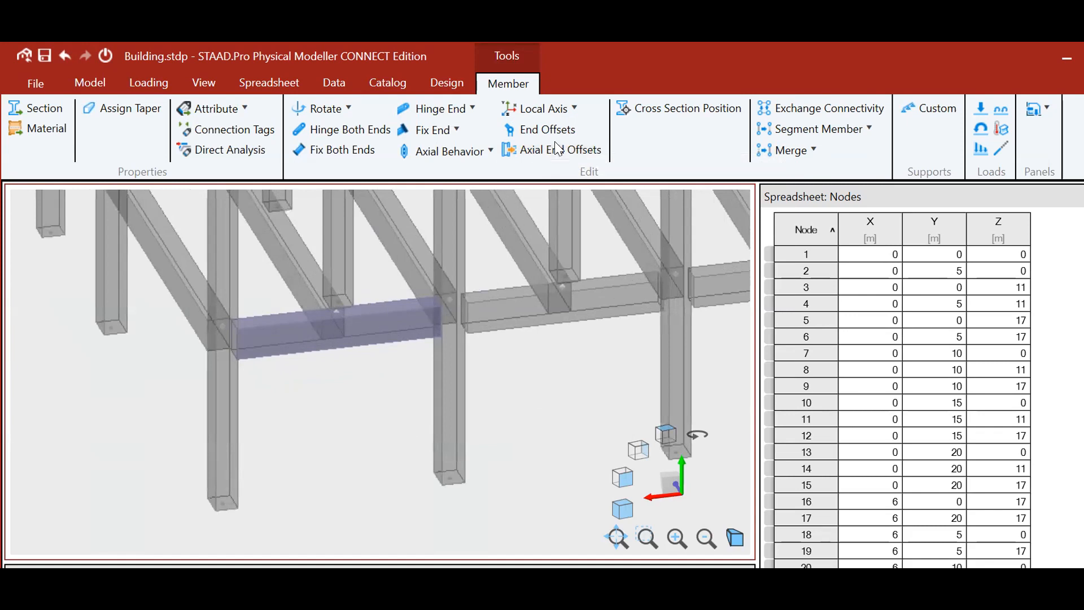
scroll(270, 342, down, 2)
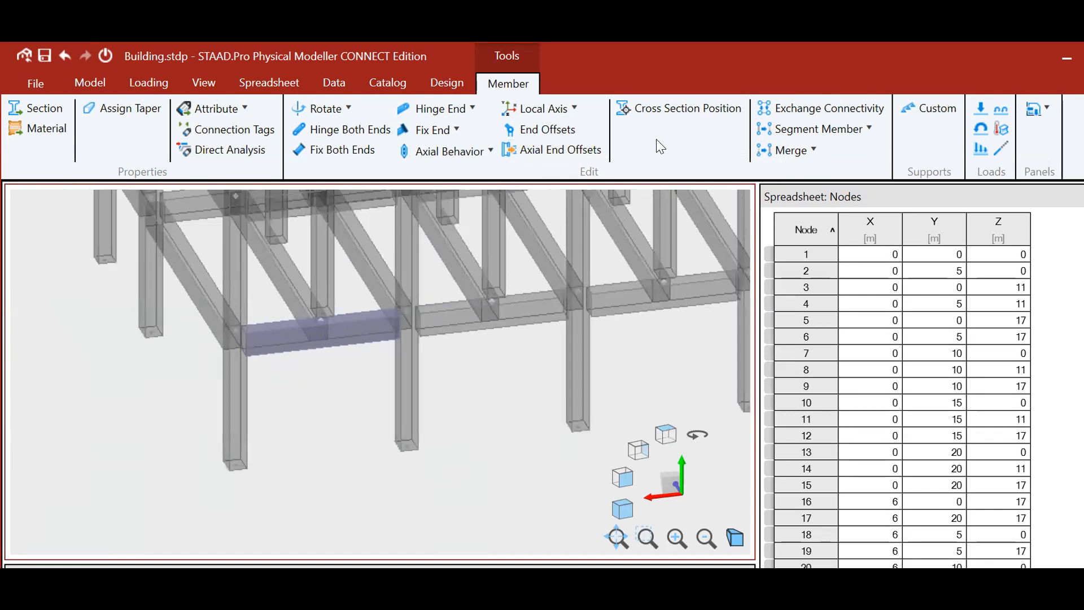
click(670, 107)
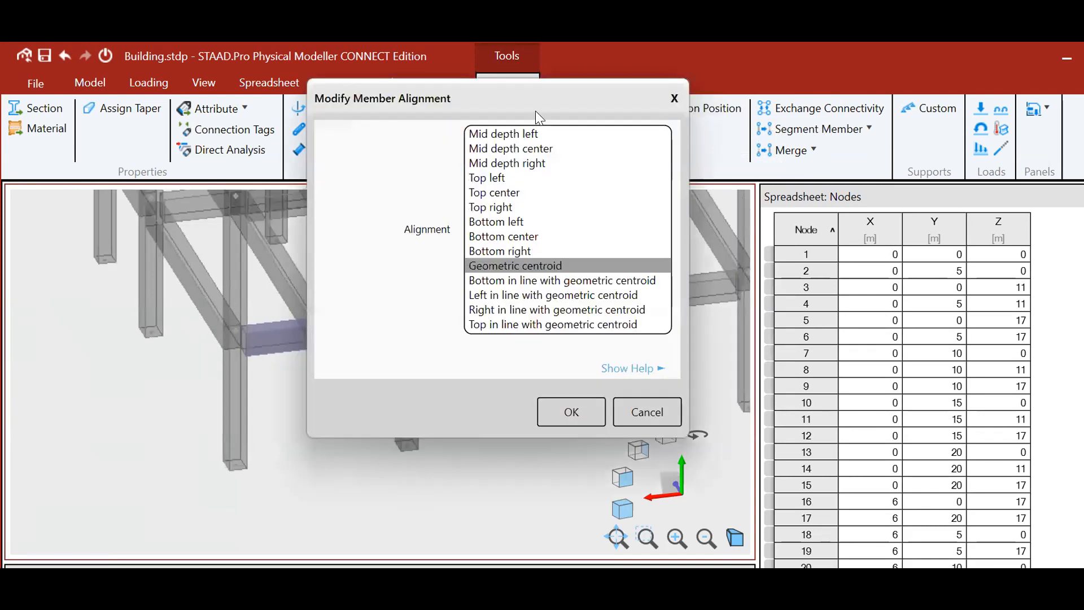
drag(549, 96, 859, 98)
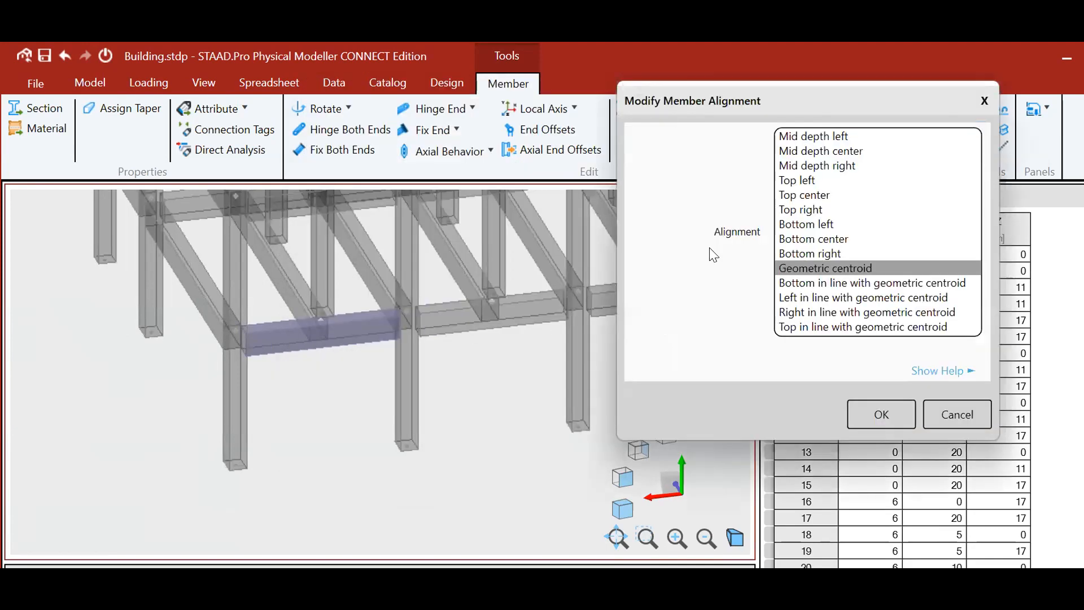
click(813, 196)
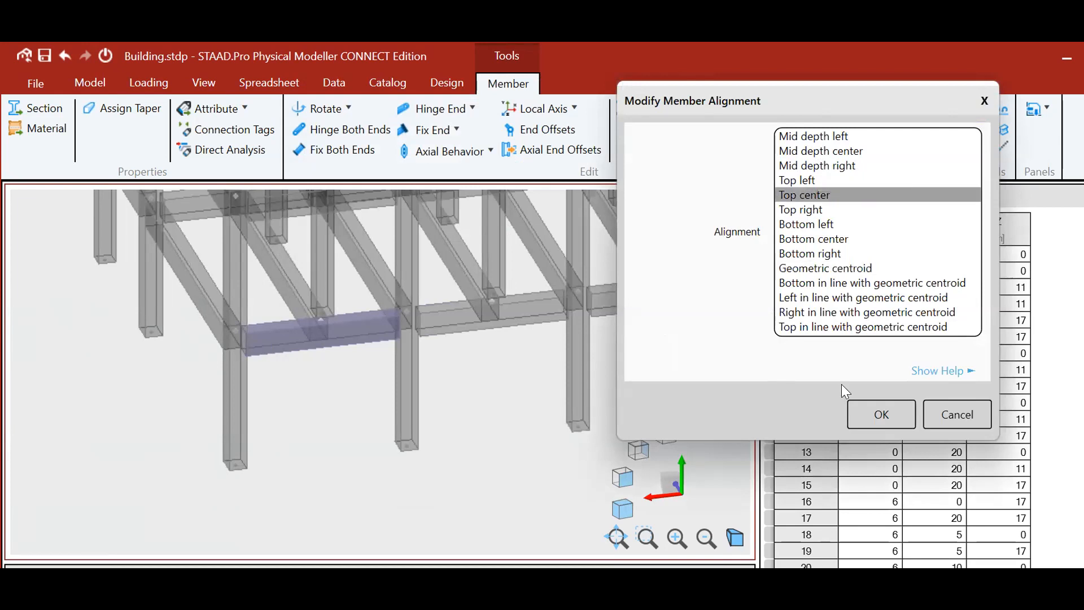
click(880, 424)
scroll(230, 397, down, 3)
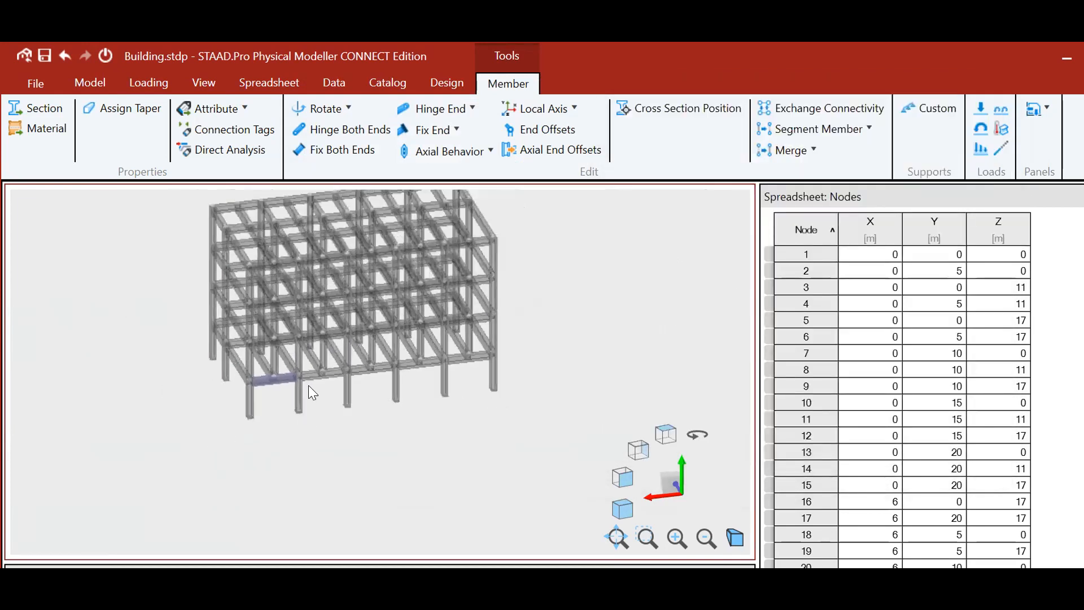
Clear the beam selection and examine the building frame from its ground-level columns up to the top floor.
scroll(310, 387, up, 6)
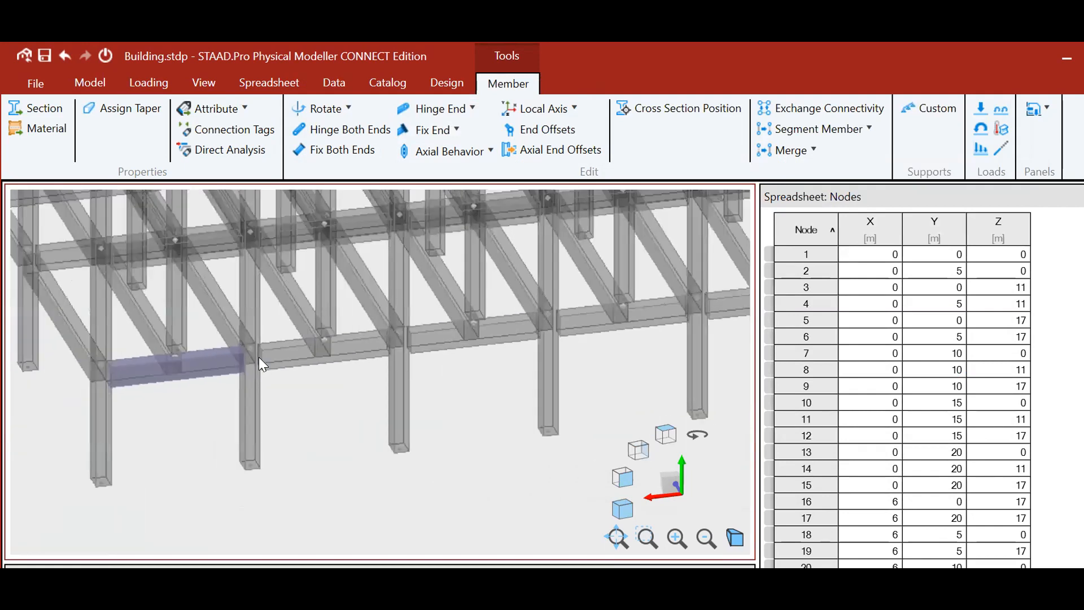
scroll(257, 359, down, 3)
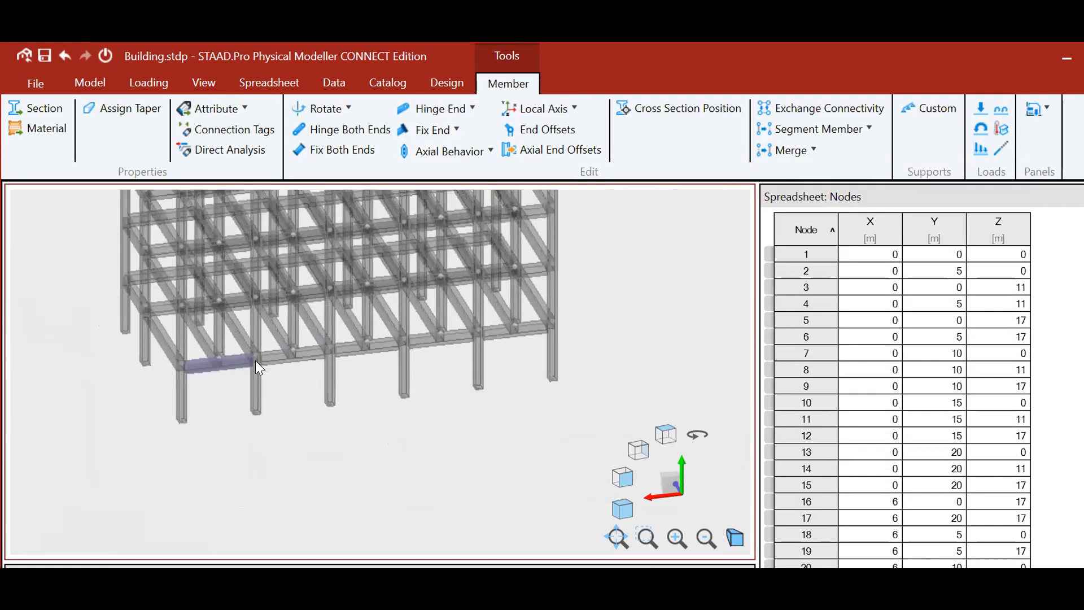
scroll(227, 372, down, 4)
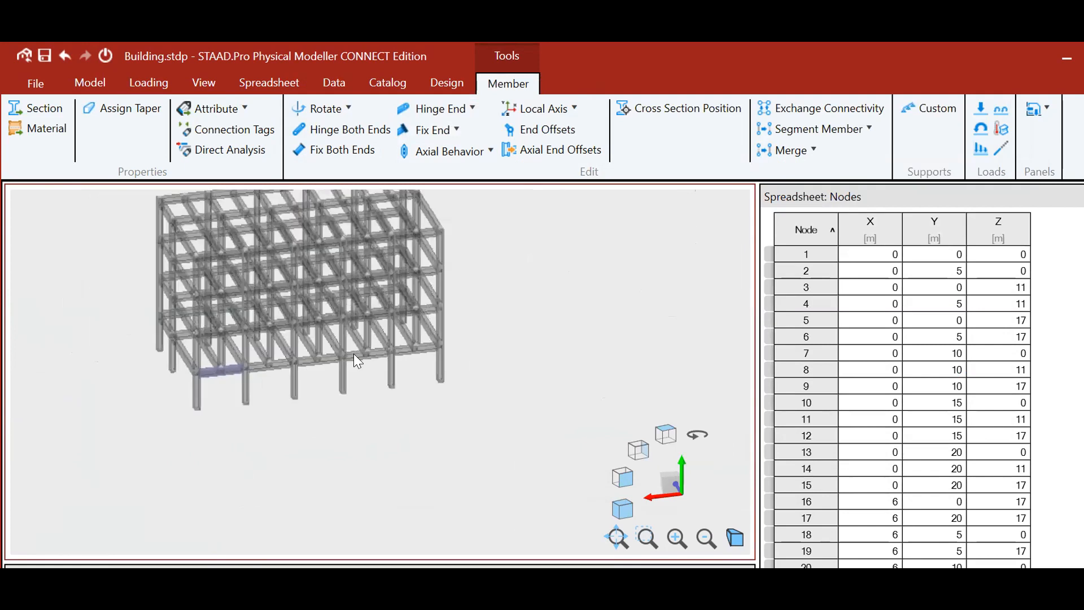
scroll(318, 395, down, 4)
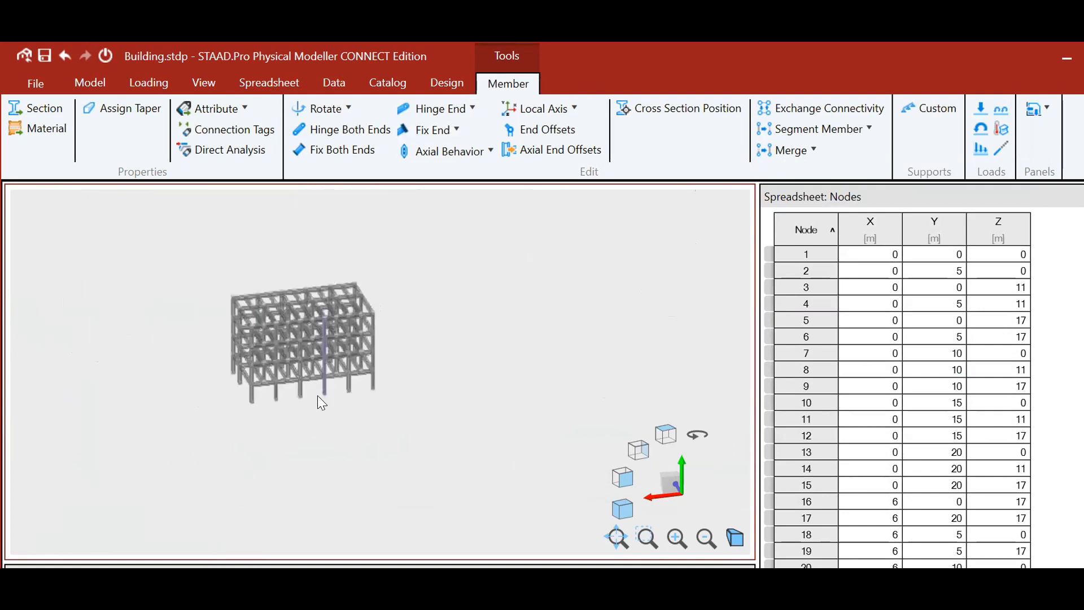
click(380, 432)
scroll(378, 433, up, 4)
scroll(378, 434, down, 4)
scroll(373, 301, up, 4)
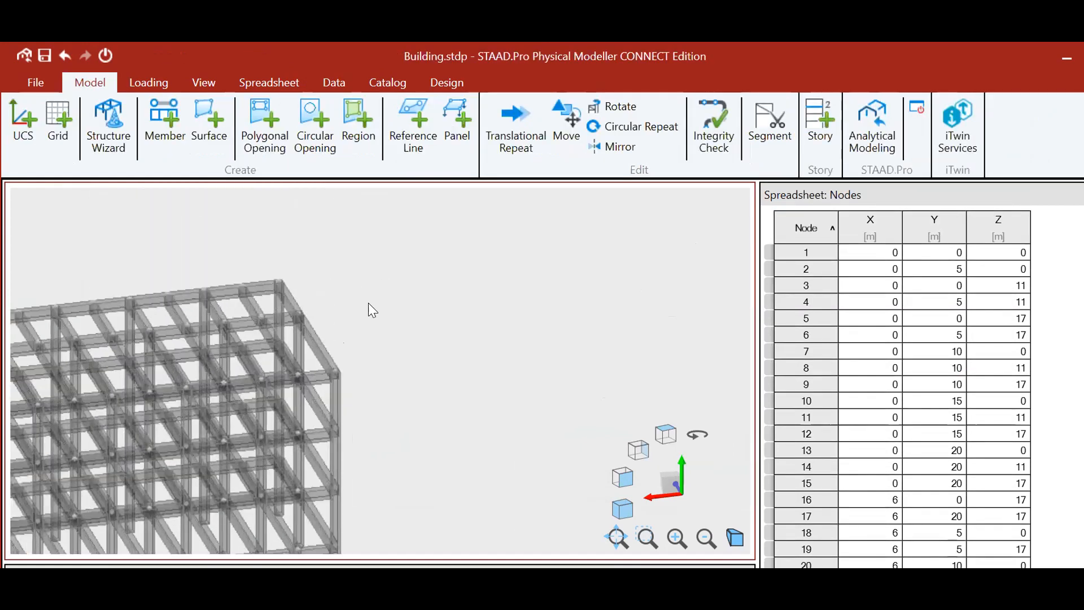
scroll(364, 432, down, 4)
scroll(364, 435, up, 3)
scroll(364, 435, down, 3)
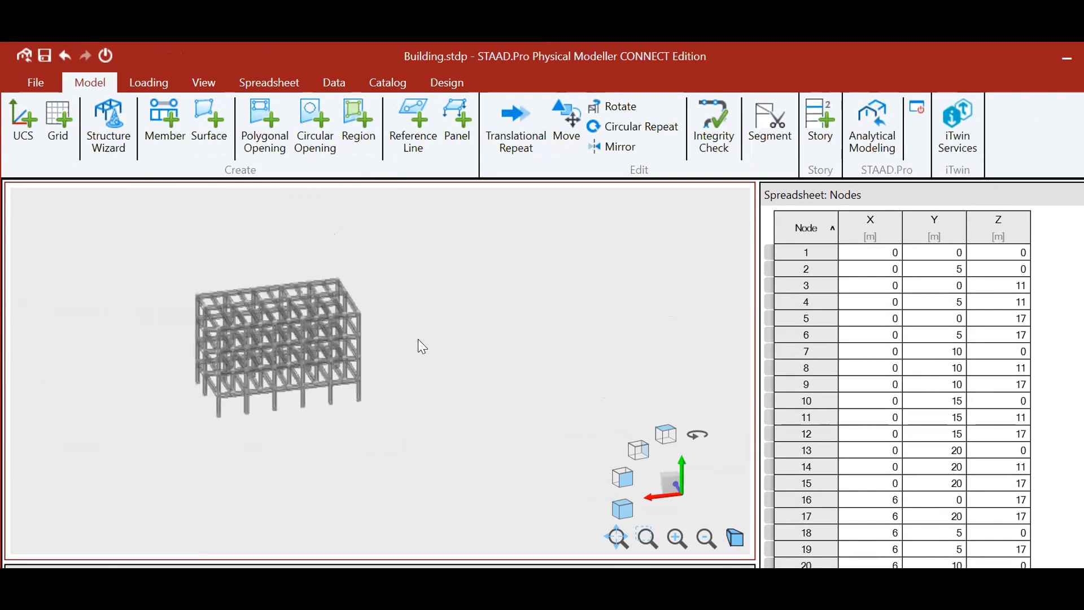
scroll(395, 347, up, 5)
scroll(279, 493, down, 4)
scroll(278, 496, up, 5)
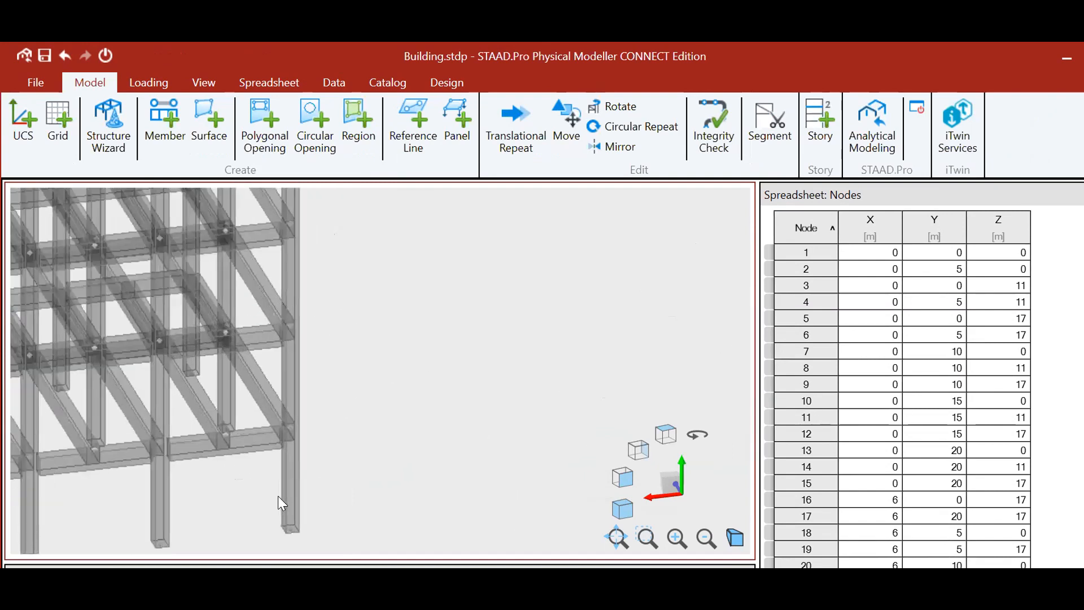
Select the front corner column, turn the frame to a face-on view and look through the node coordinates.
click(295, 501)
scroll(346, 456, down, 4)
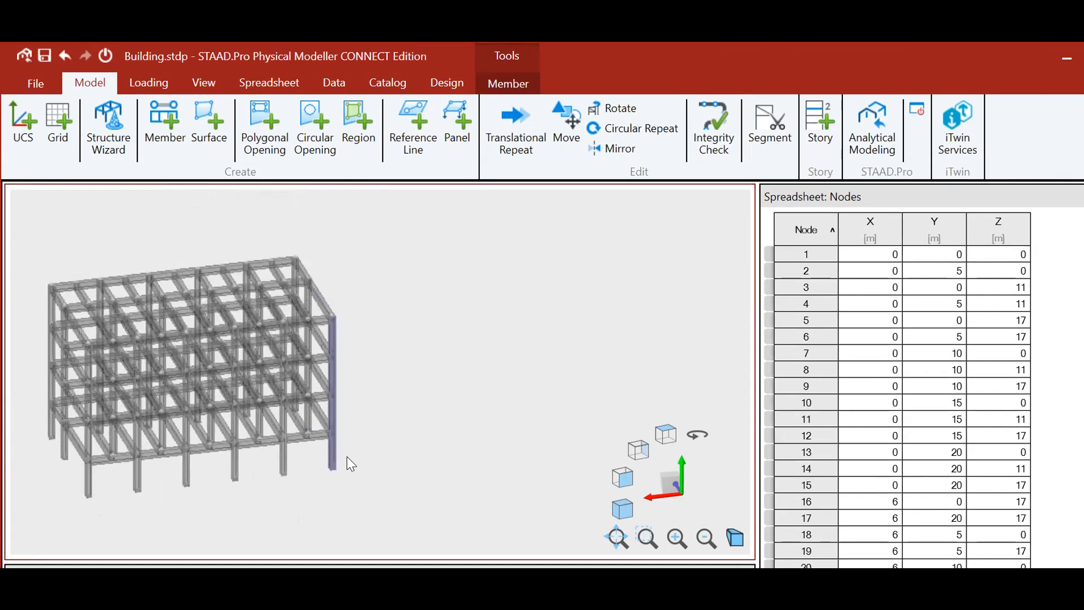
key(Left)
key(Left)
key(Left)
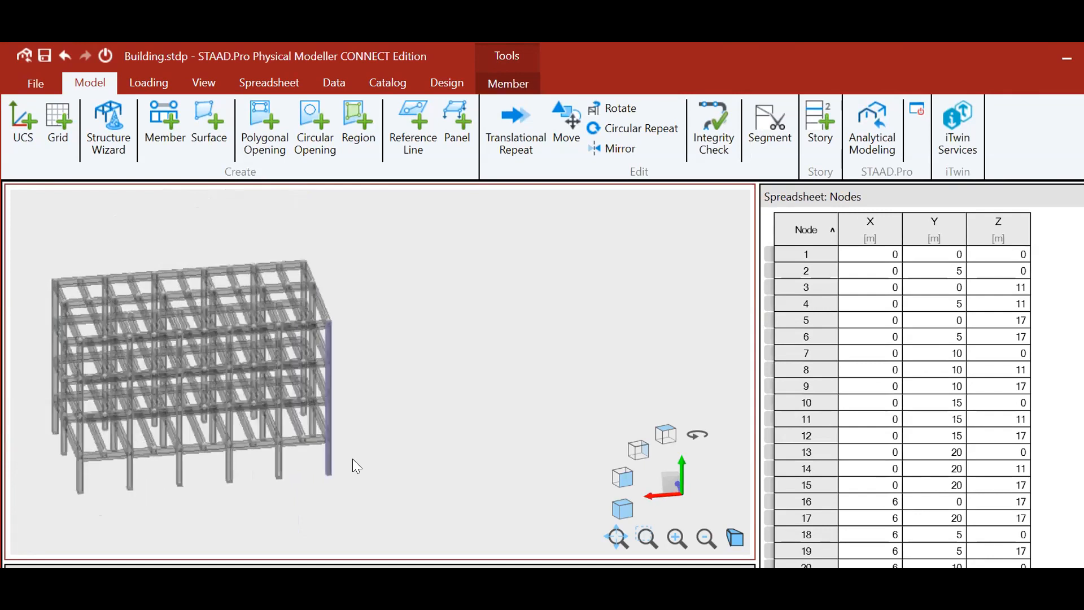
scroll(879, 270, down, 1)
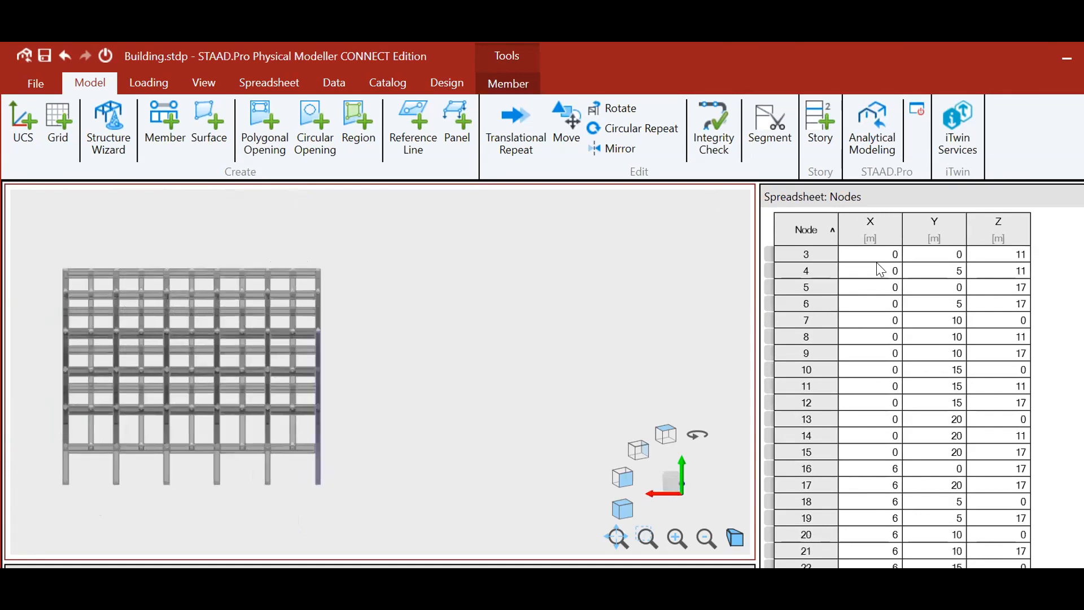
scroll(706, 277, down, 2)
scroll(960, 288, down, 5)
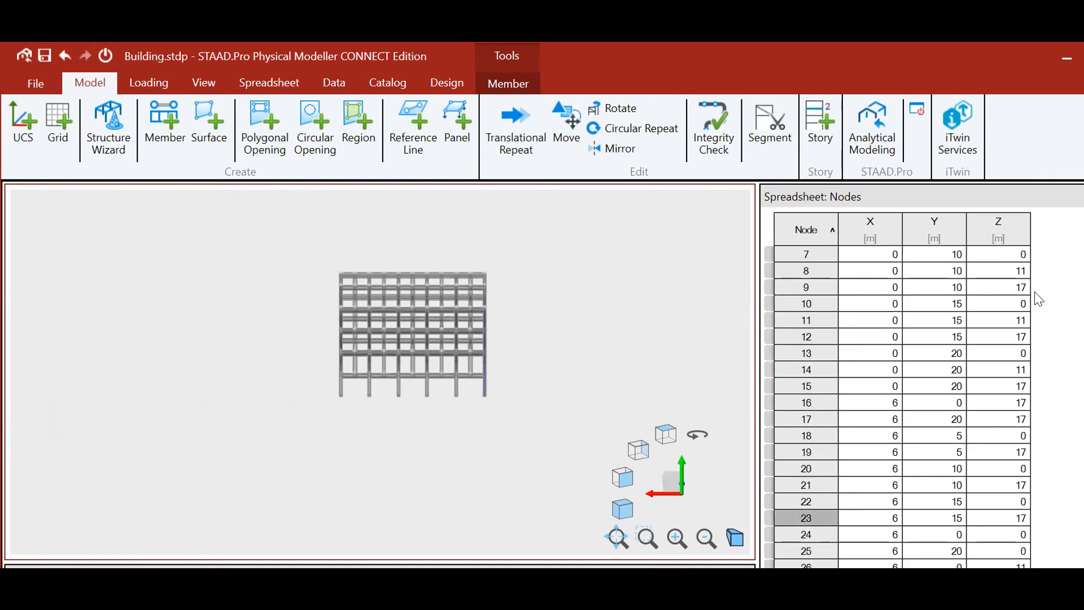
scroll(999, 319, down, 16)
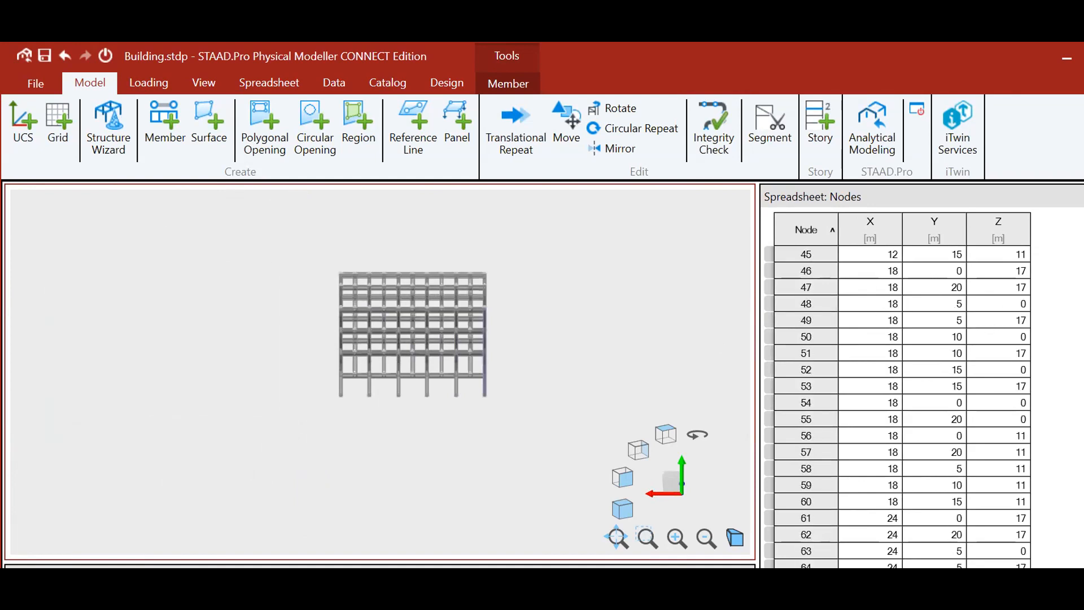
Create the Default Metric grid in the WCS XY plane with 10 spaces of 1 m in both X and Y.
click(59, 131)
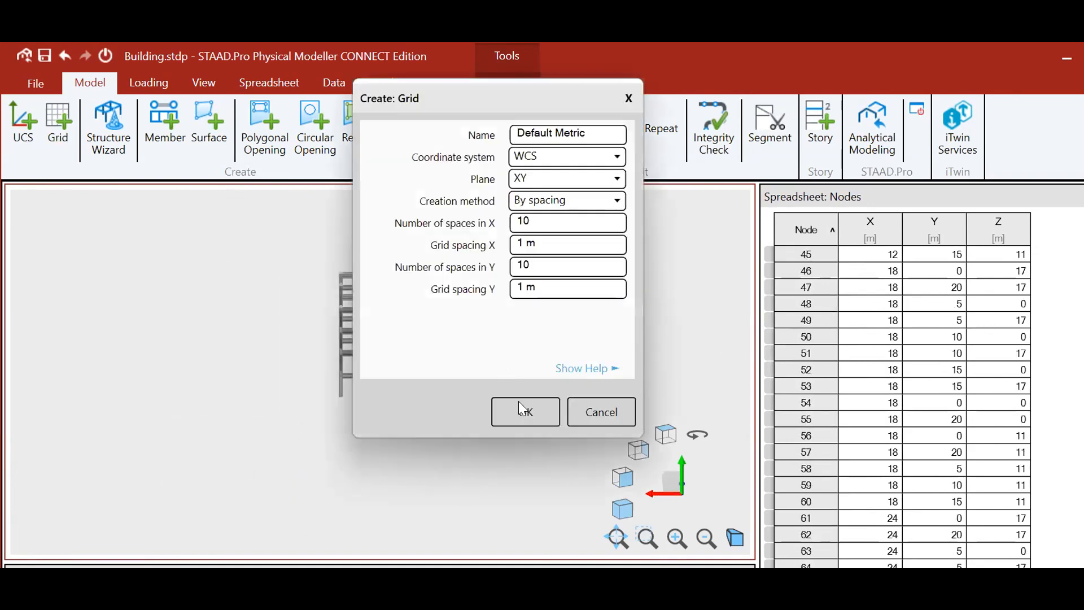
click(520, 408)
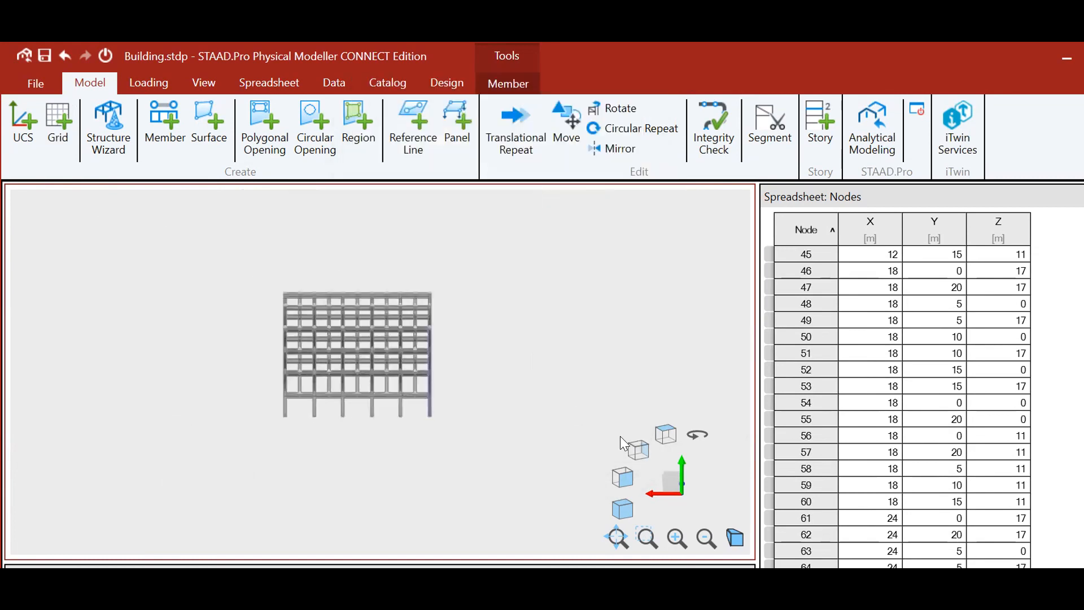
Switch to an isometric view and add a node with X -1 m at the end of the node list.
click(623, 504)
scroll(941, 356, down, 8)
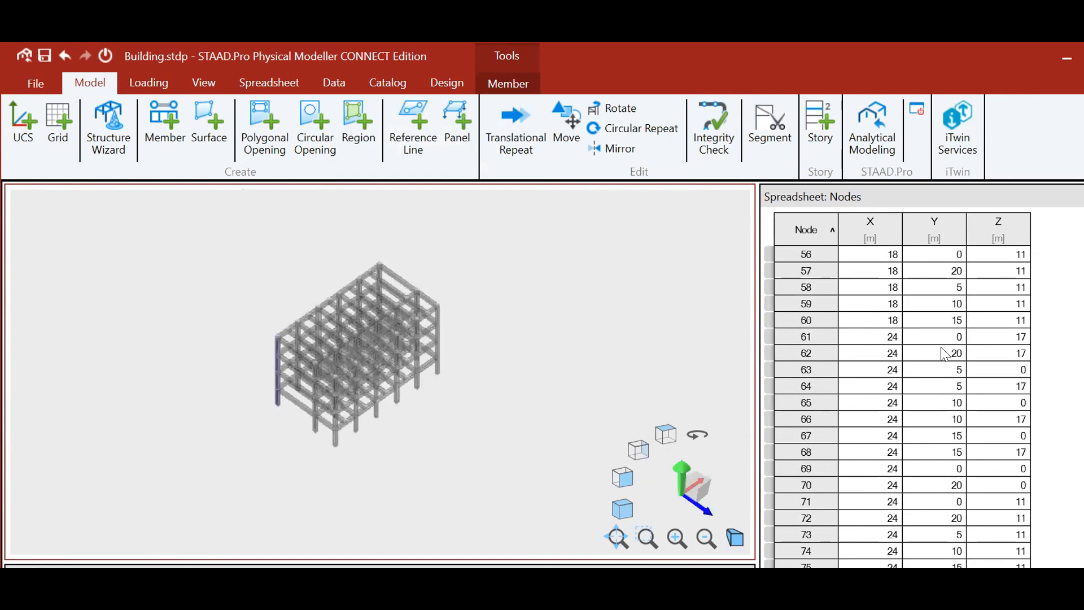
scroll(941, 359, down, 18)
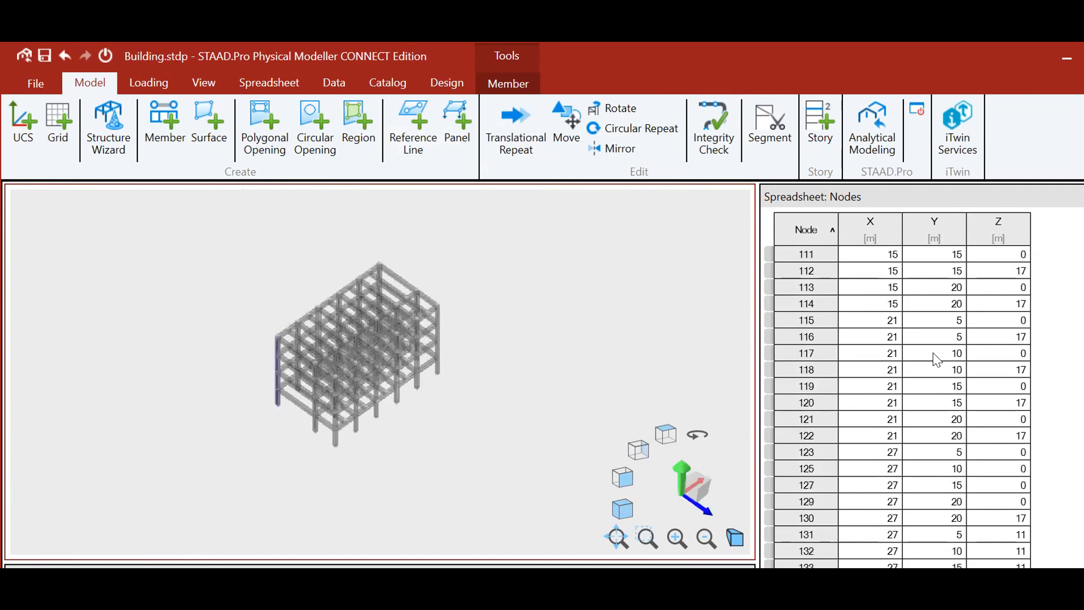
scroll(932, 382, down, 7)
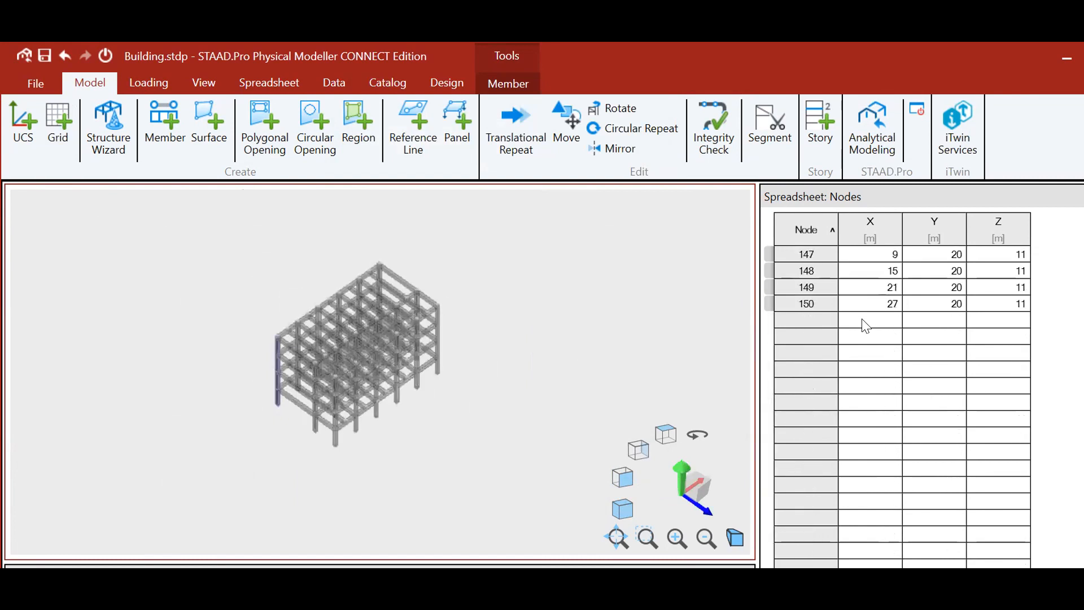
click(868, 324)
key(Right)
key(Left)
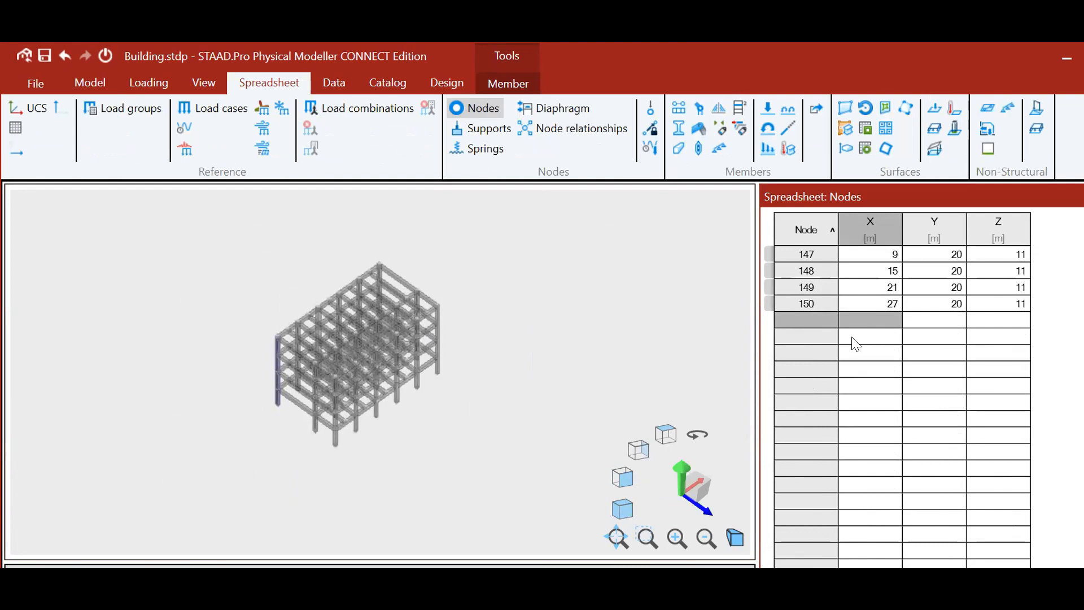
text(-1)
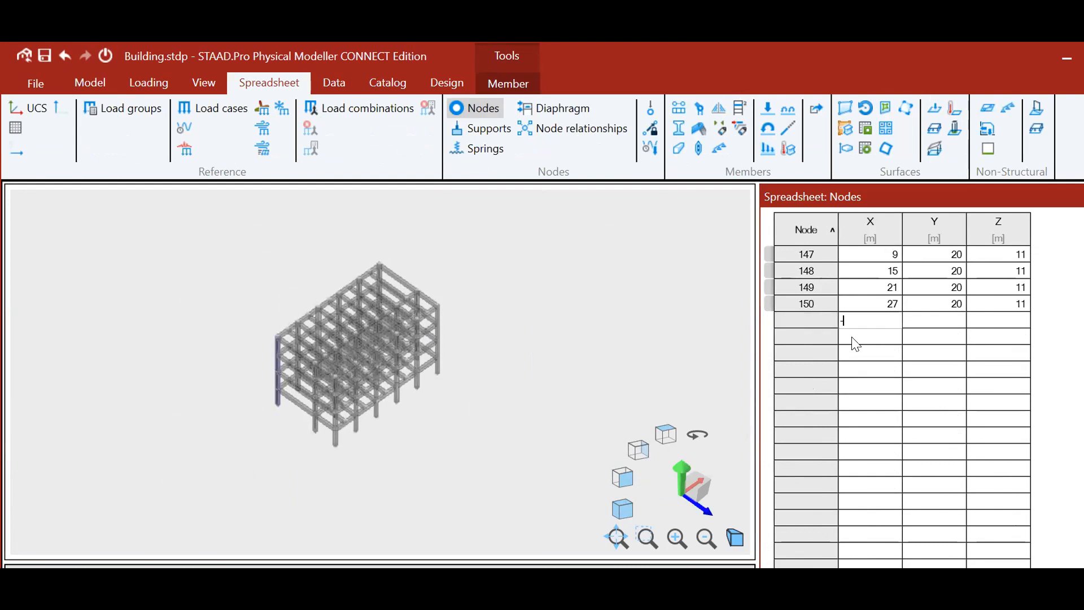
key(Return)
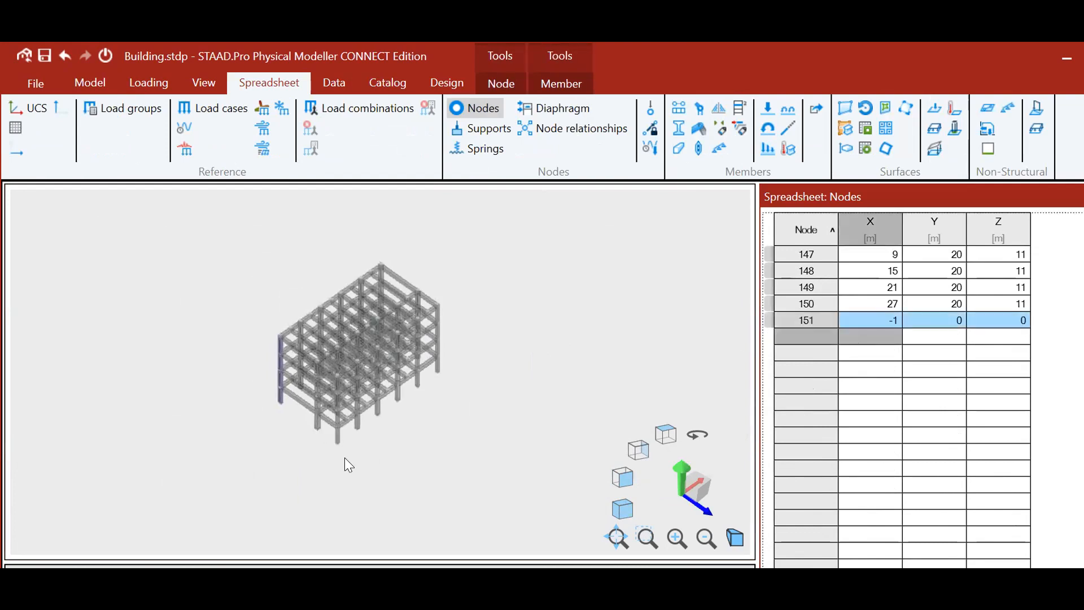
scroll(279, 443, up, 2)
scroll(272, 425, down, 3)
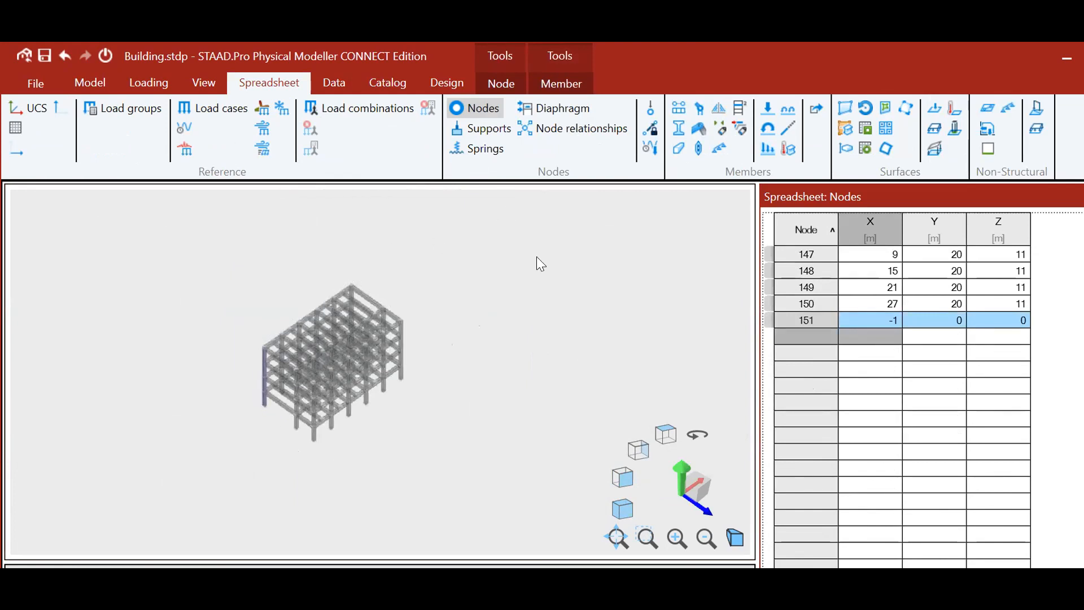
Turn off 3D rendering of the members and window-select the whole building frame.
click(202, 82)
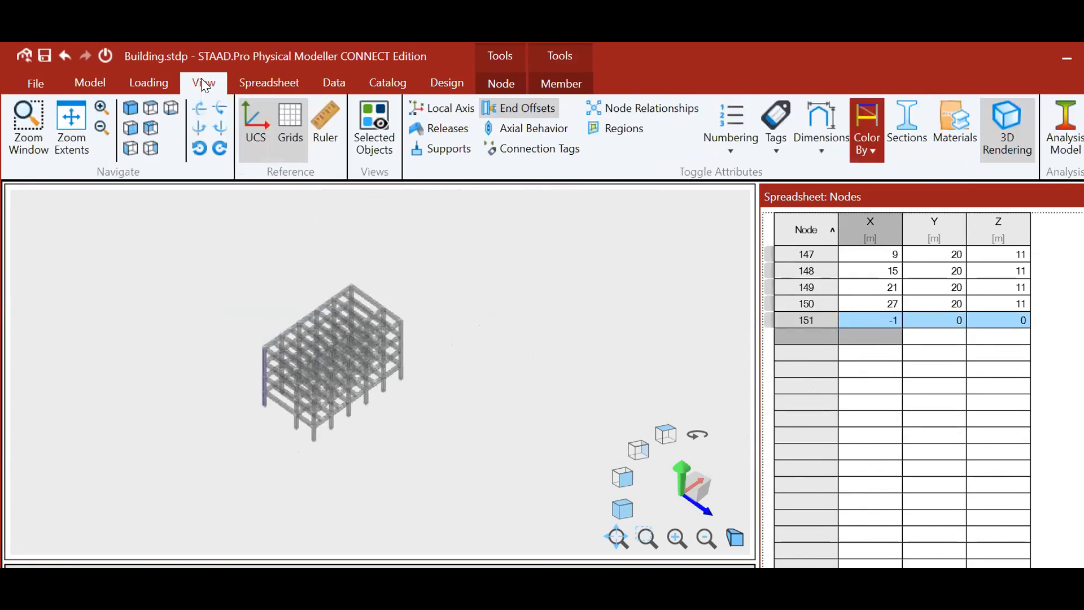
click(875, 150)
click(980, 176)
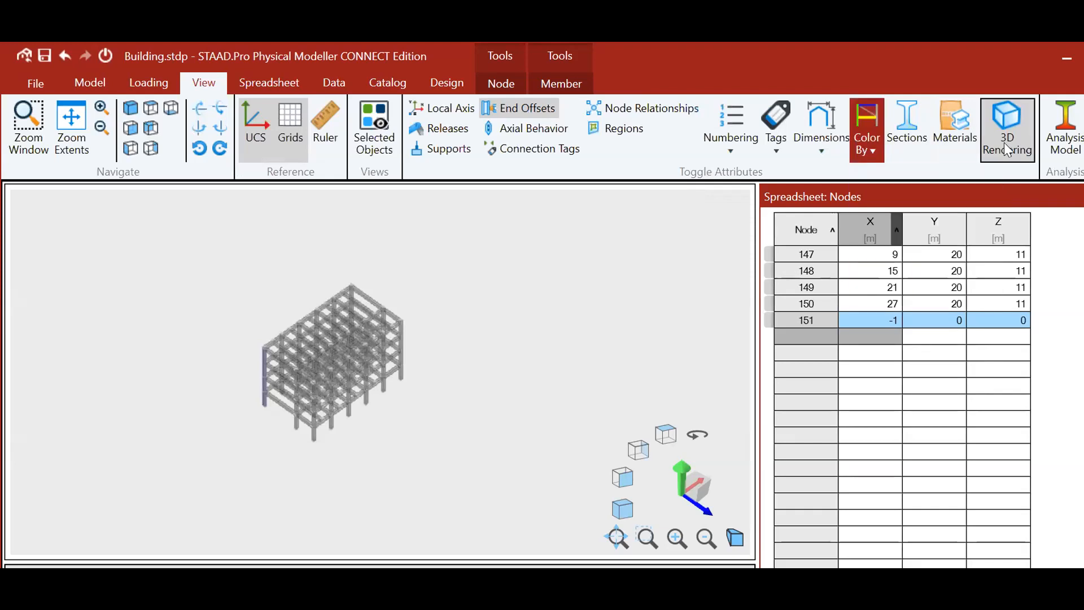
click(1004, 142)
scroll(324, 474, up, 3)
scroll(313, 465, down, 3)
drag(176, 237, 429, 482)
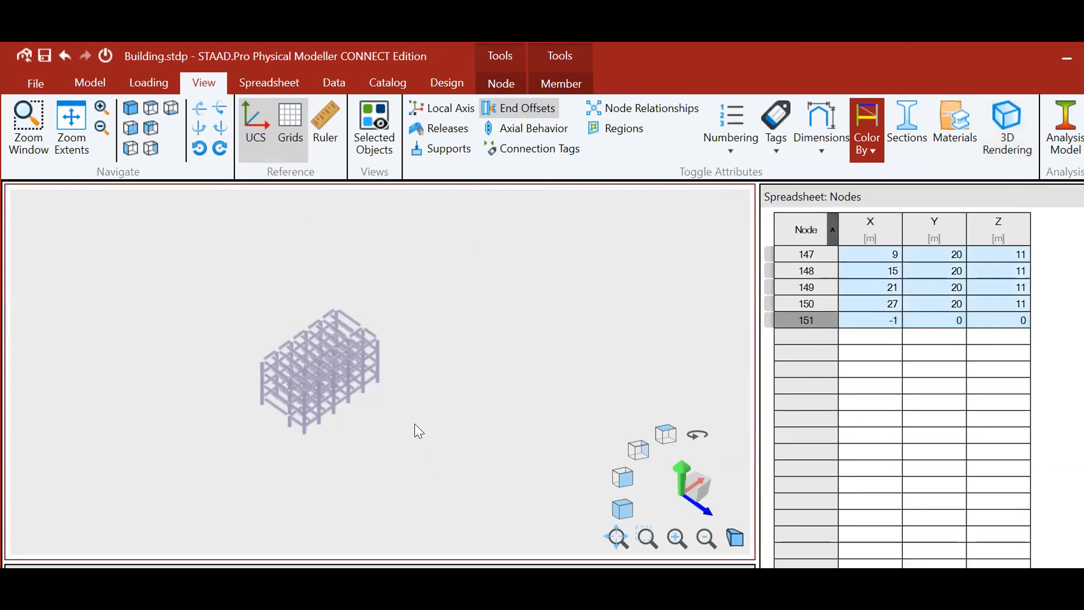
scroll(416, 429, up, 3)
Color the model by description and select the outer corner column.
click(868, 149)
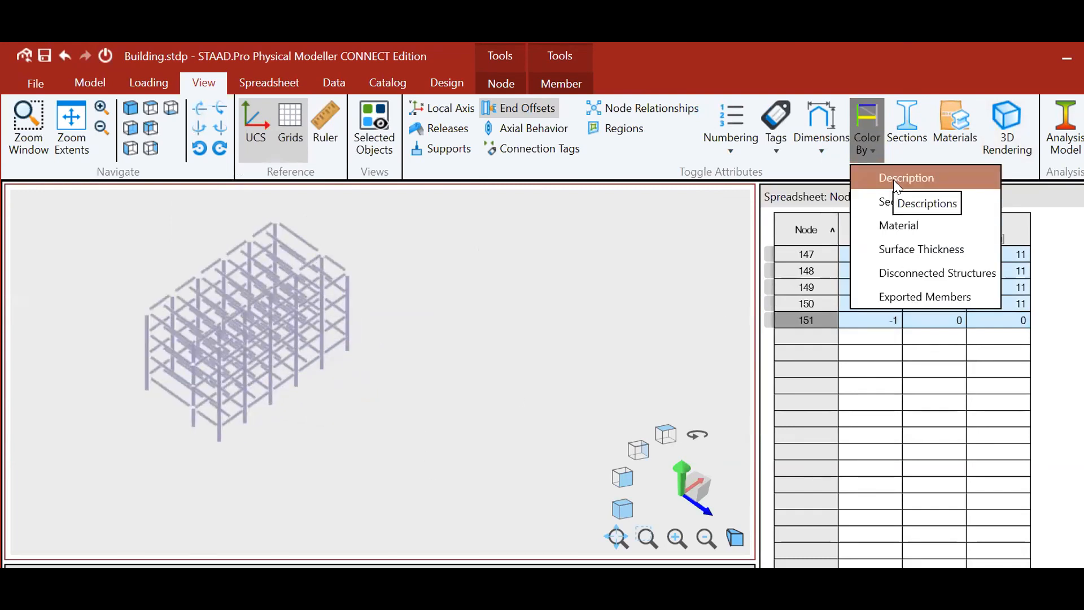
click(898, 180)
drag(392, 389, 252, 221)
scroll(363, 348, up, 5)
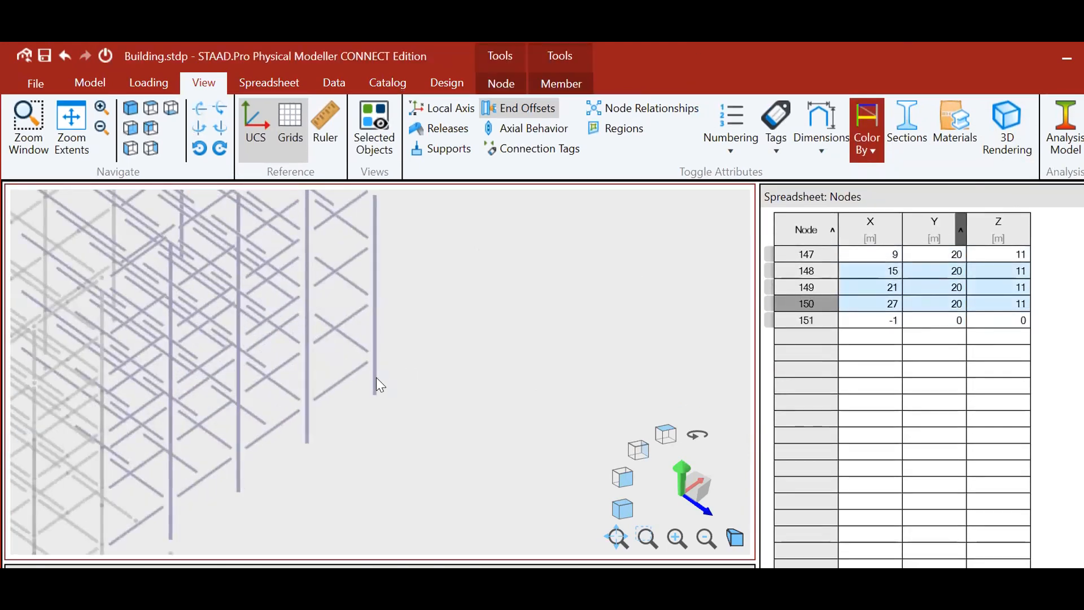
click(376, 378)
scroll(475, 349, down, 5)
Set the X coordinate of node 151 to -5 m.
click(811, 358)
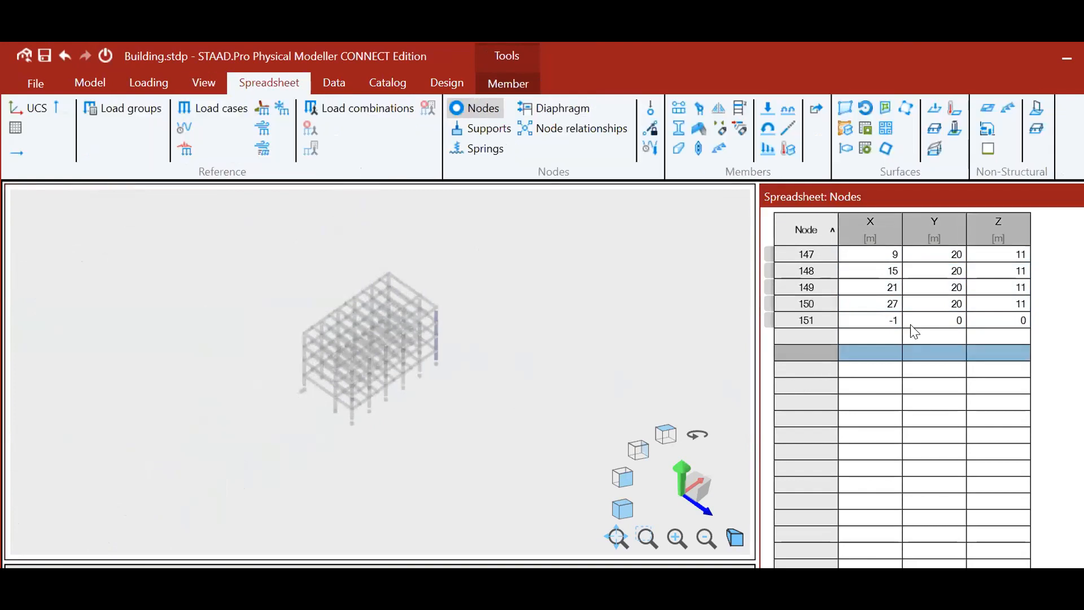
click(911, 326)
scroll(322, 394, up, 5)
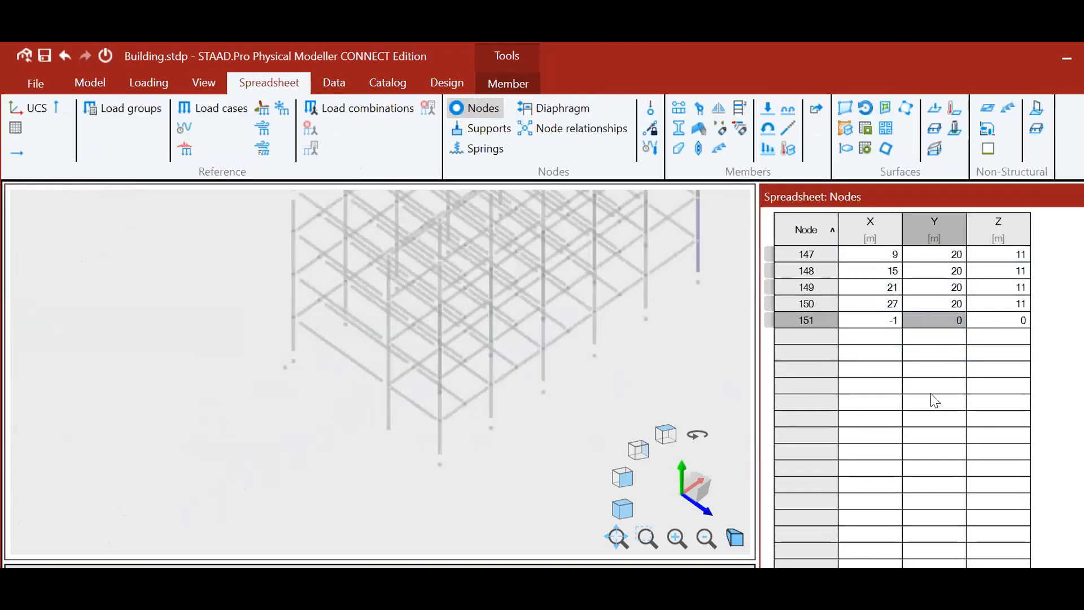
key(Left)
text(-5)
key(Return)
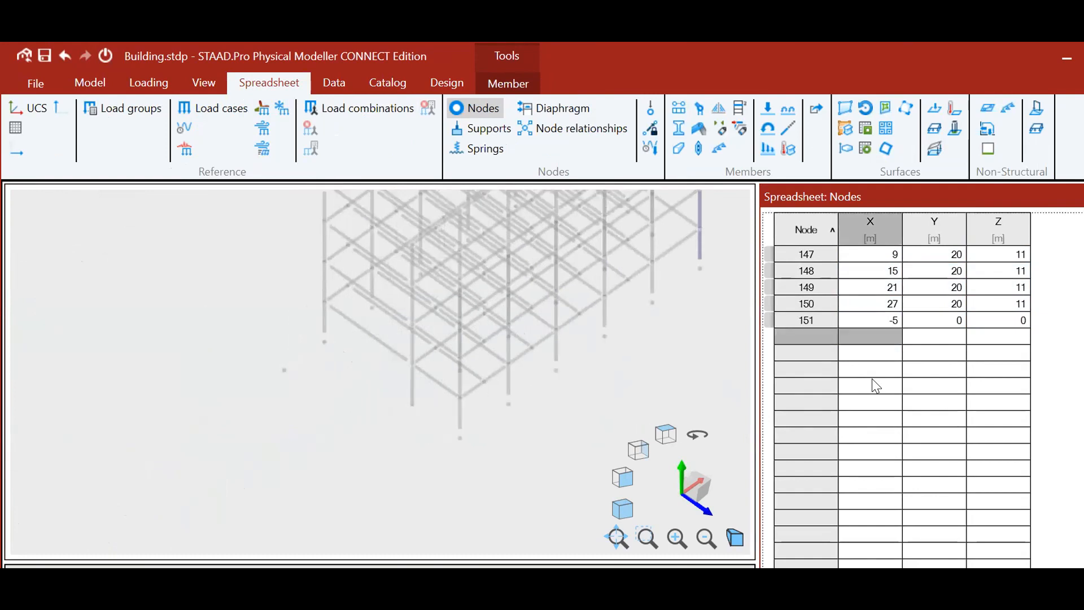
Add another node below node 151 with X -5 m, keeping Y and Z at 0.
click(881, 337)
text(-5)
key(Tab)
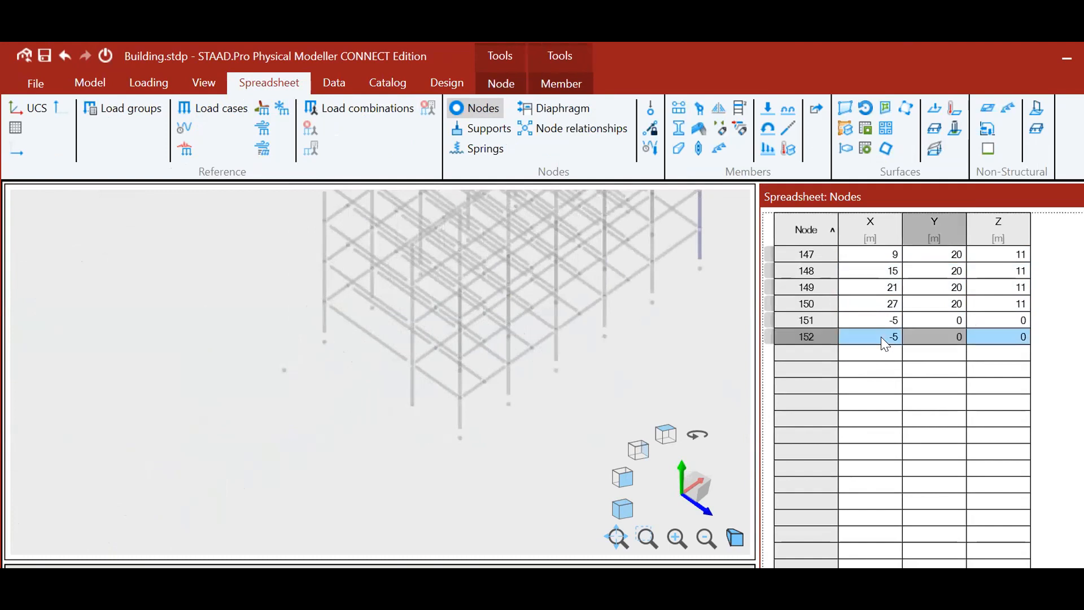
key(Tab)
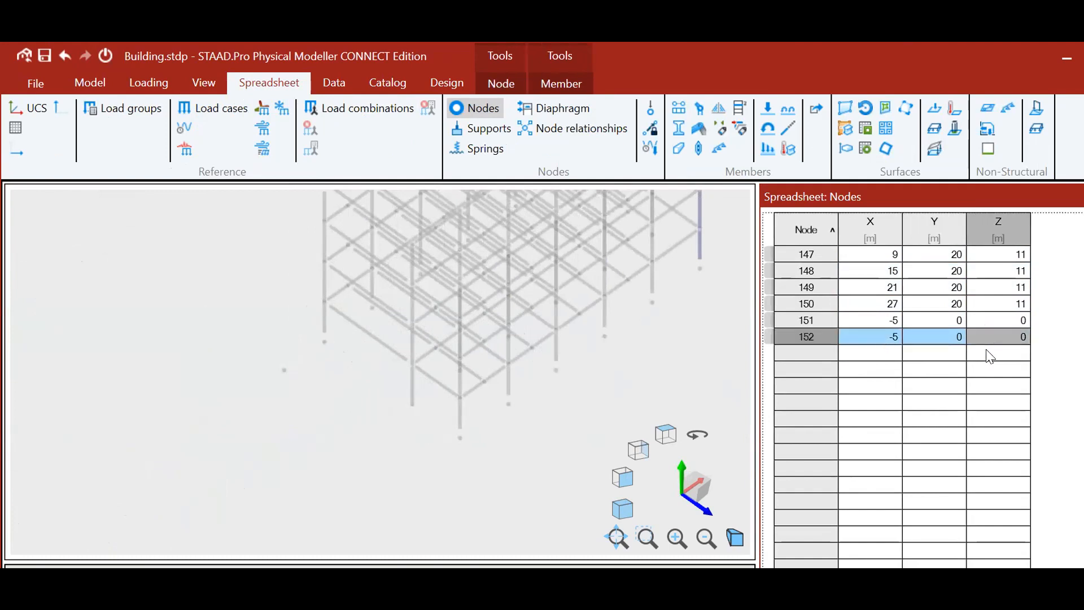
key(Left)
key(Right)
key(Left)
key(Left)
key(Right)
key(Right)
Measure the length of the frame's end side between its two outer corner nodes at first-floor level.
click(201, 81)
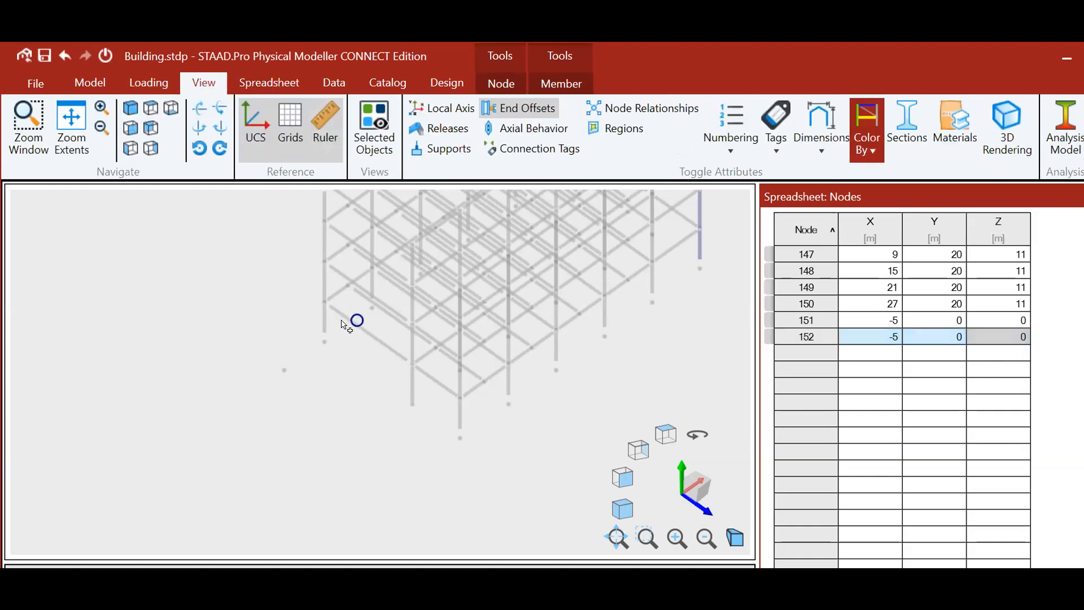
click(326, 298)
click(462, 394)
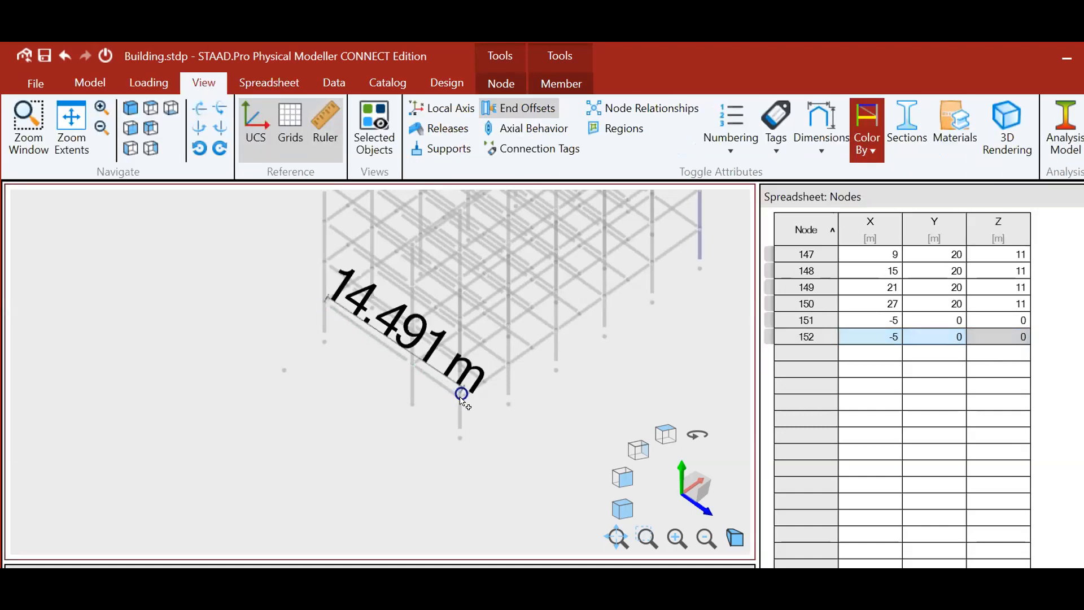
scroll(462, 417, up, 3)
key(Escape)
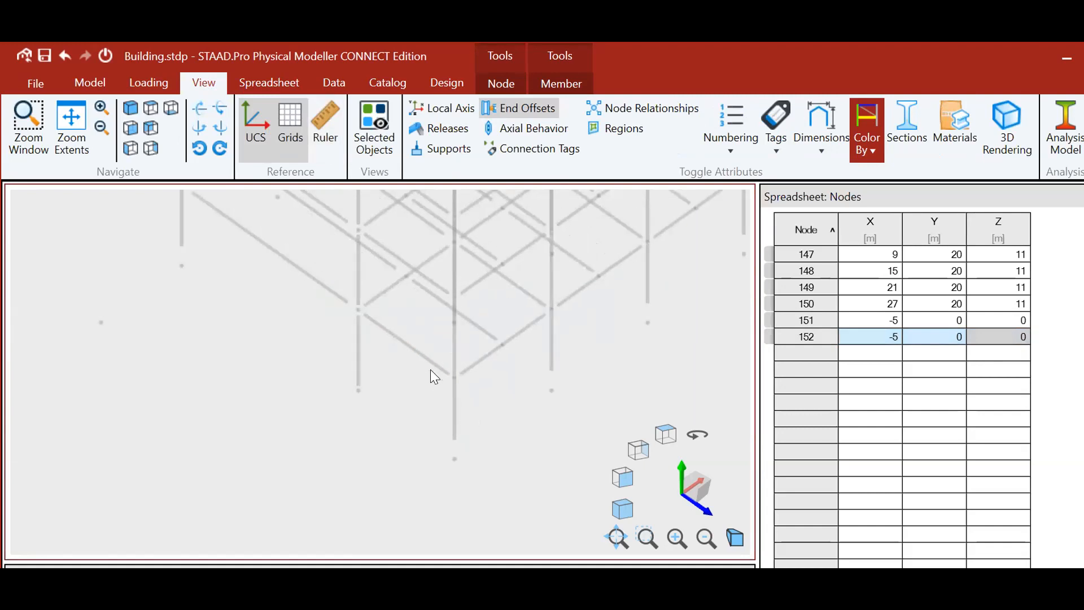
scroll(434, 377, down, 2)
click(325, 127)
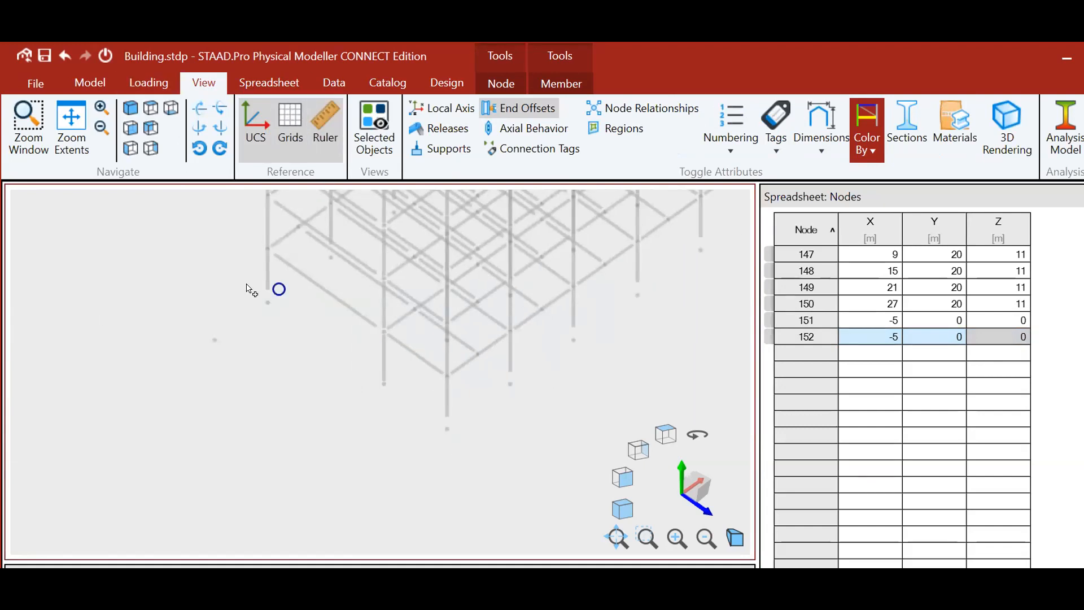
click(268, 248)
click(447, 377)
key(Escape)
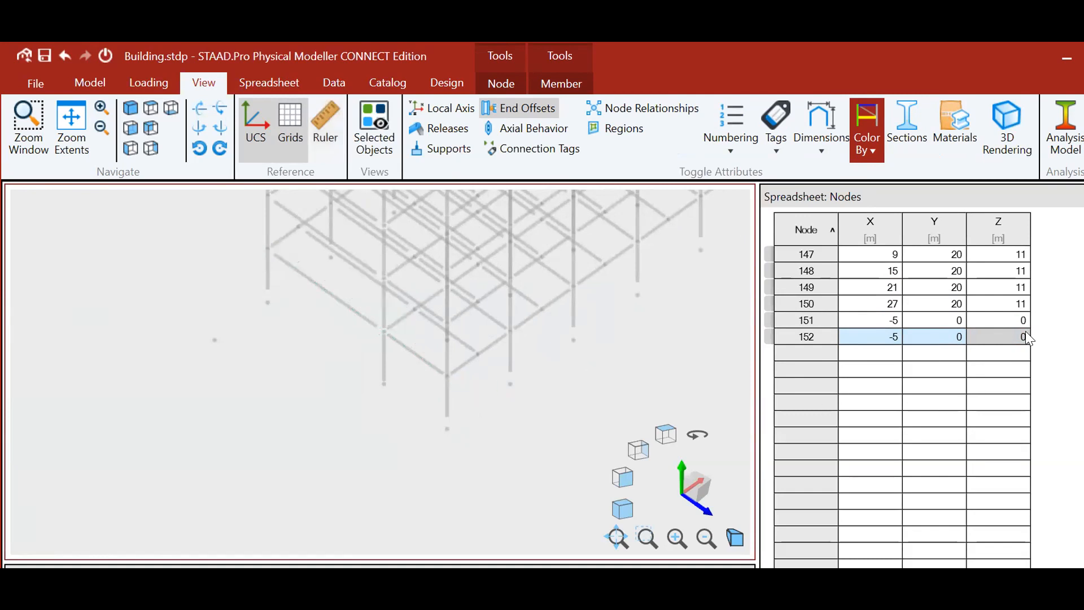
Set the Z coordinate of node 152 to 17 m.
click(1016, 354)
text(17)
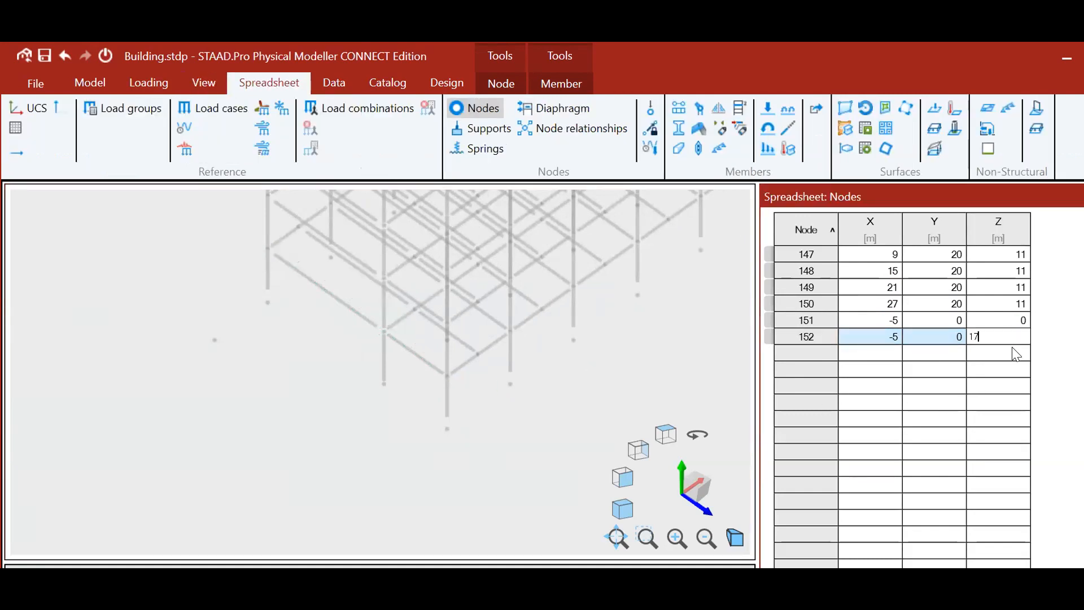
key(Return)
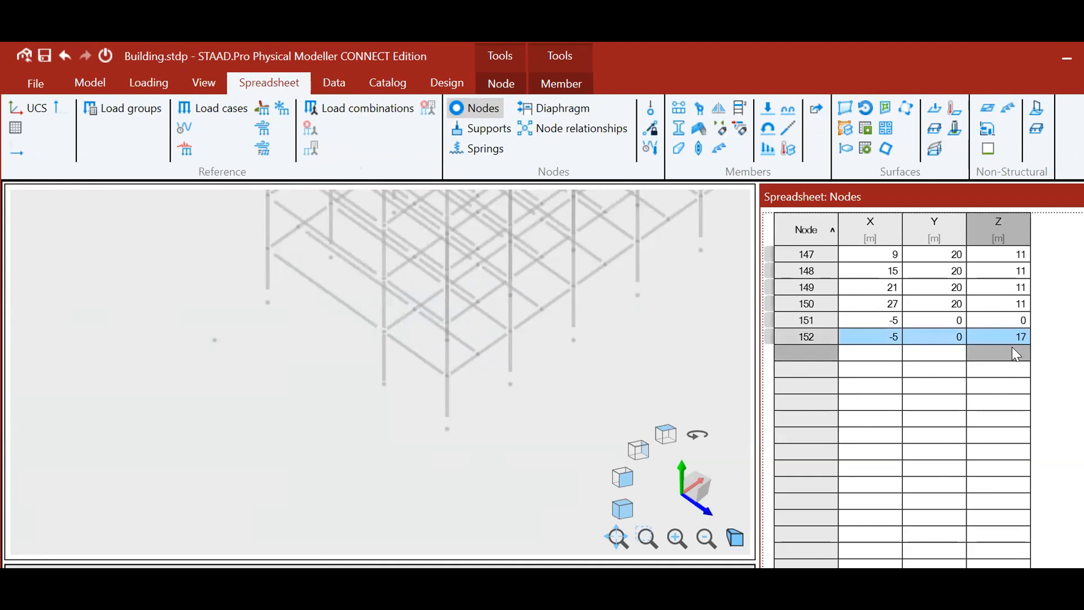
click(996, 336)
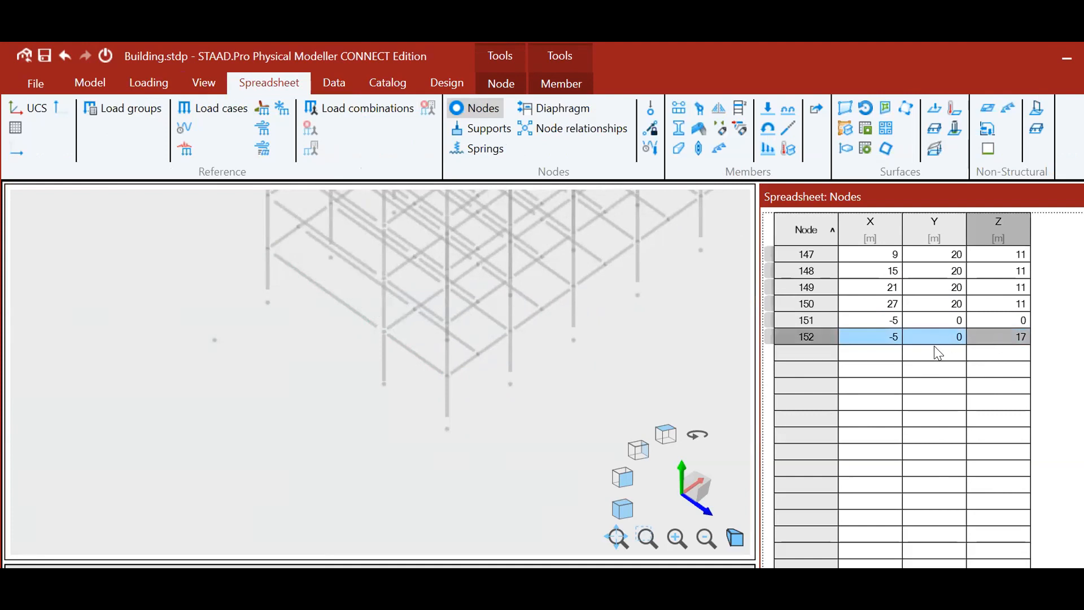
click(883, 332)
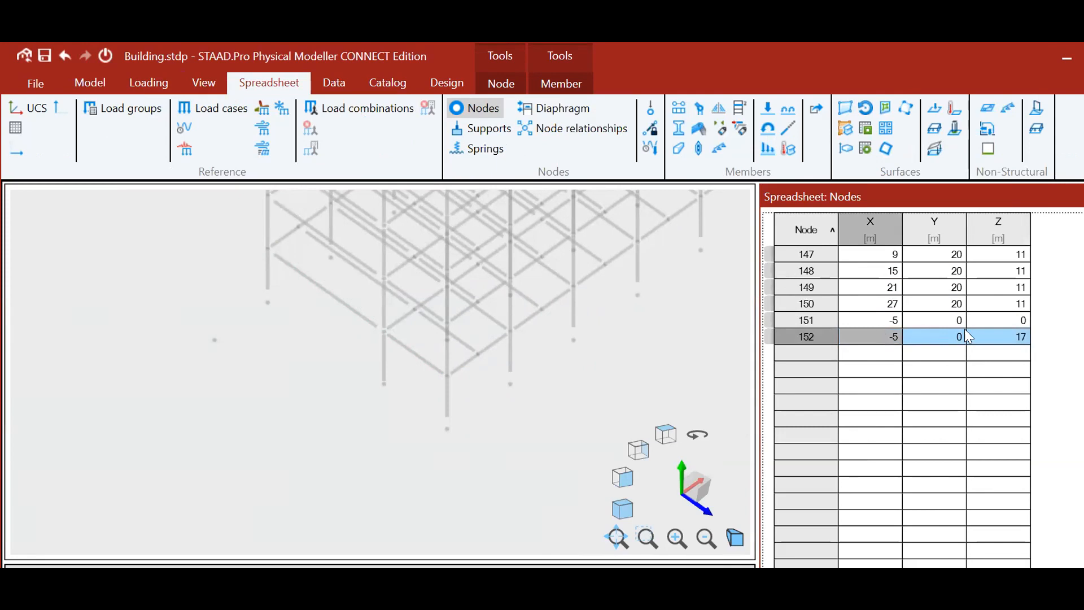
click(948, 337)
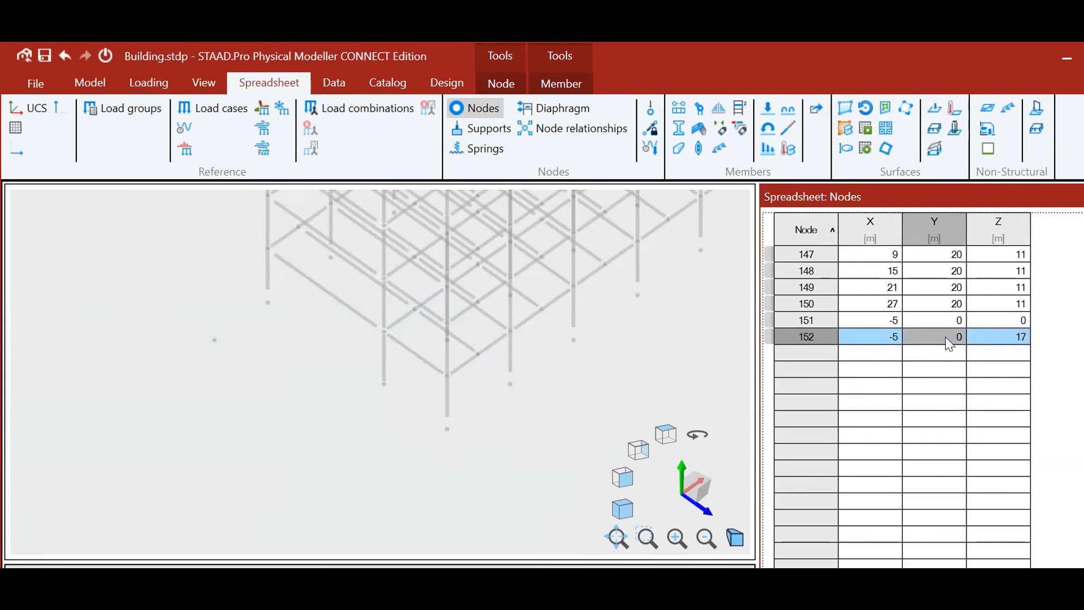
scroll(450, 379, down, 10)
scroll(486, 380, up, 6)
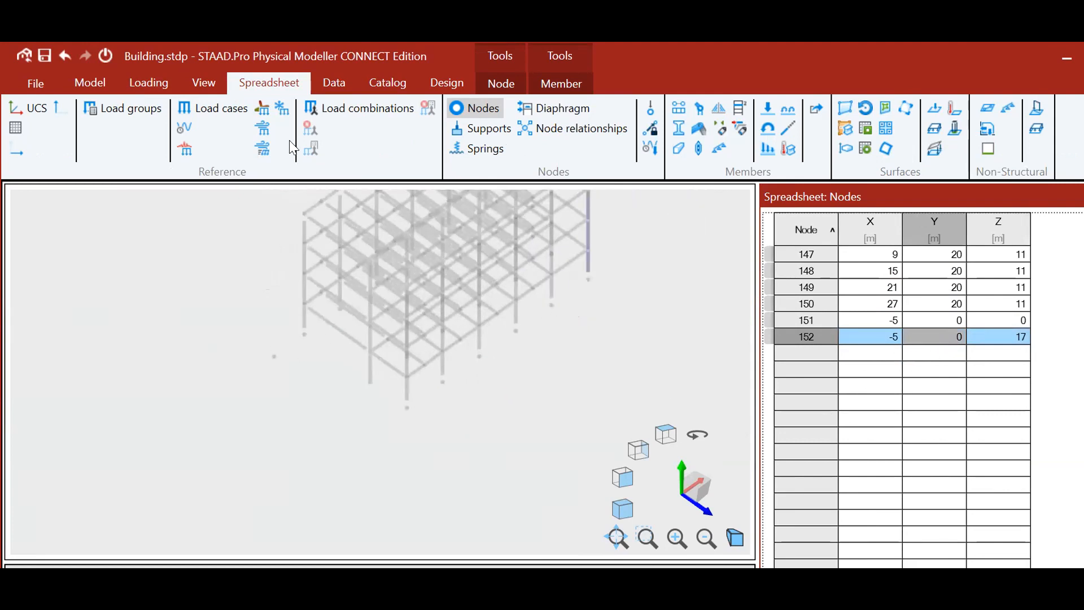
click(204, 83)
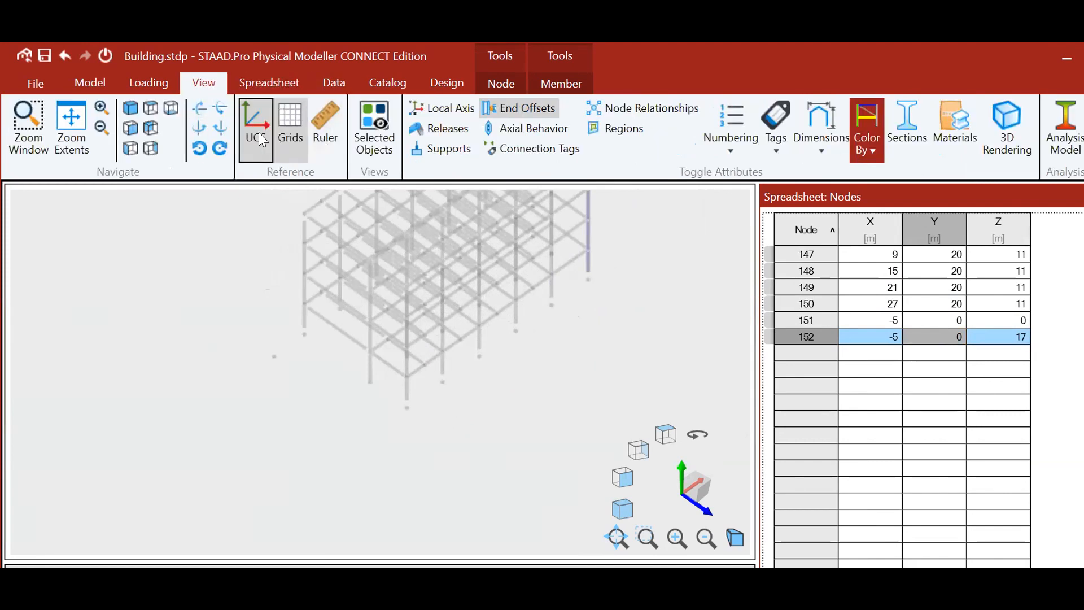
click(1000, 397)
click(952, 339)
click(958, 355)
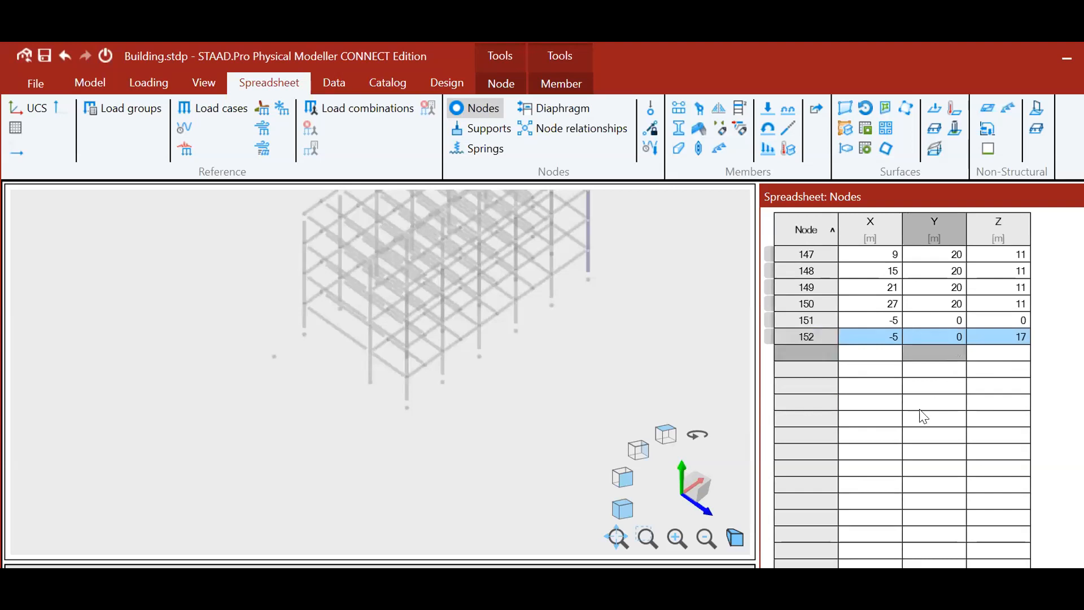
Change the Z coordinate of node 152 to 11 m.
click(1003, 340)
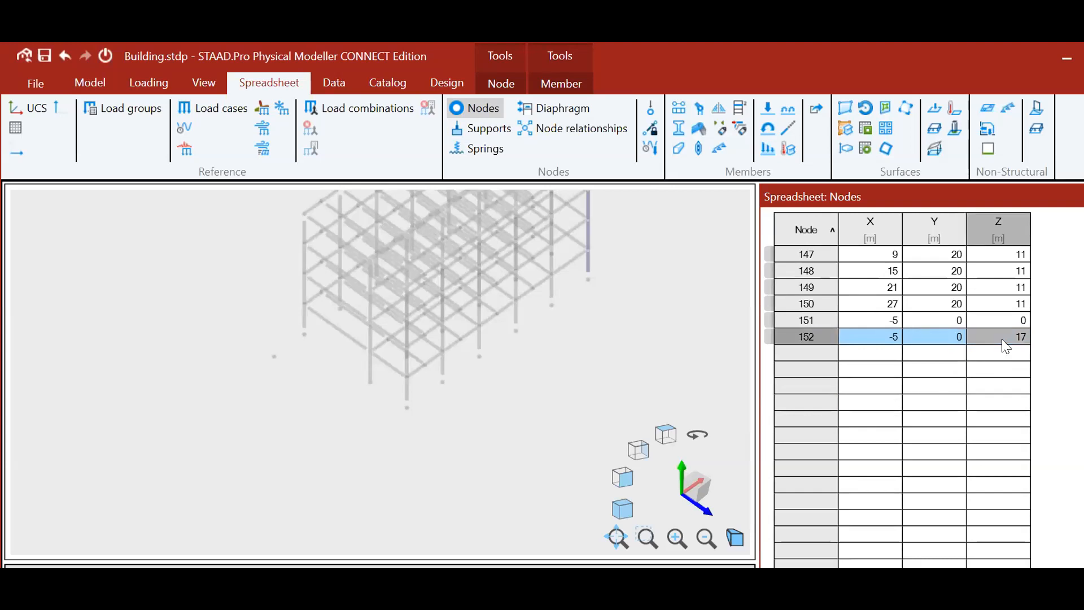
click(1003, 340)
text(11)
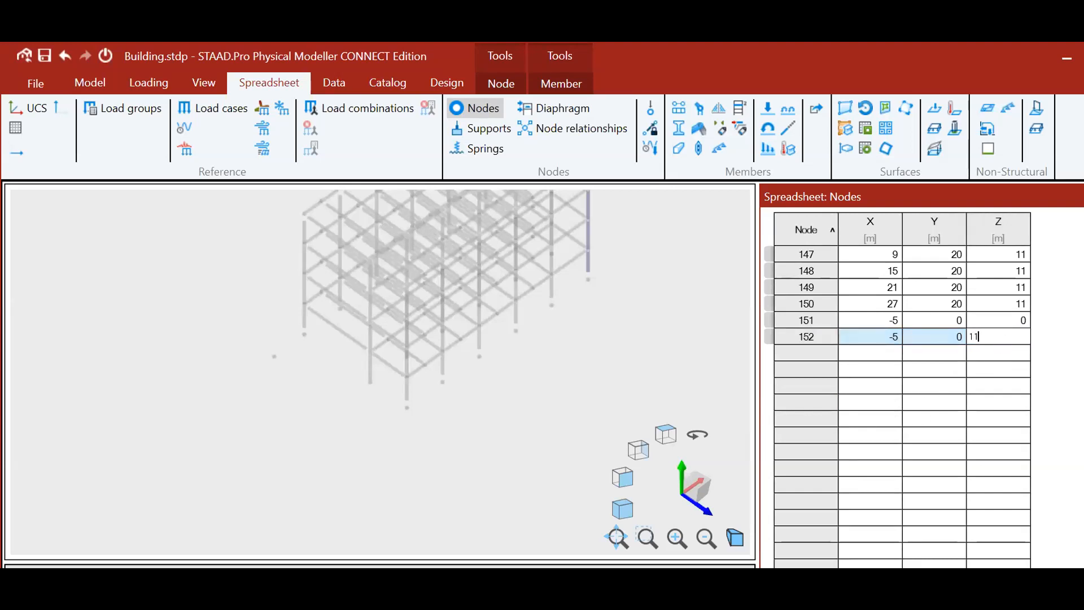
key(Return)
click(958, 337)
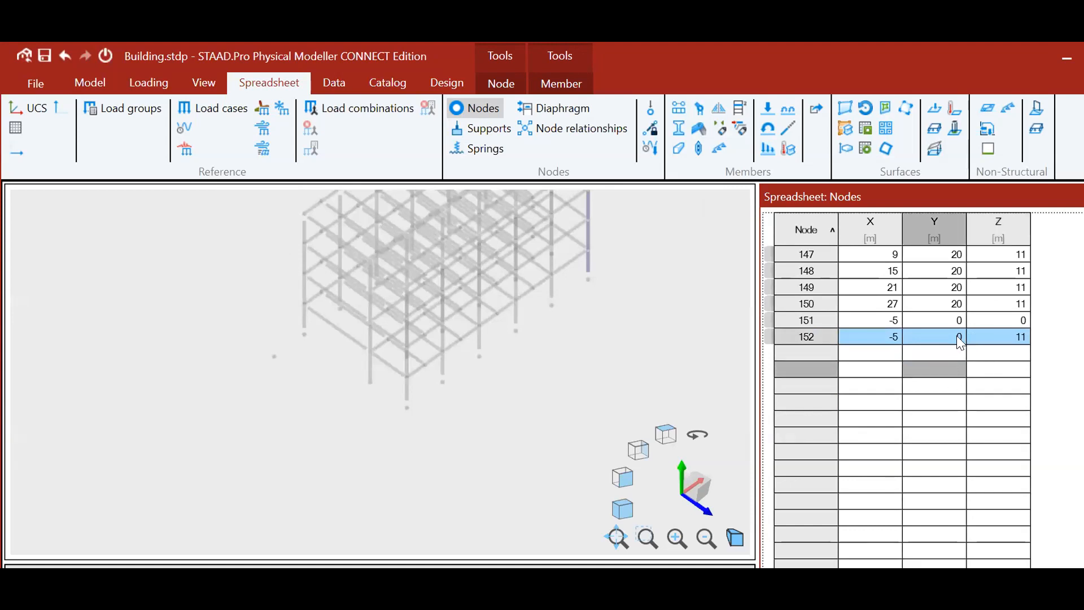
Select node 151 in the model and set the Y coordinate of node 152 to 5 m.
scroll(317, 395, up, 2)
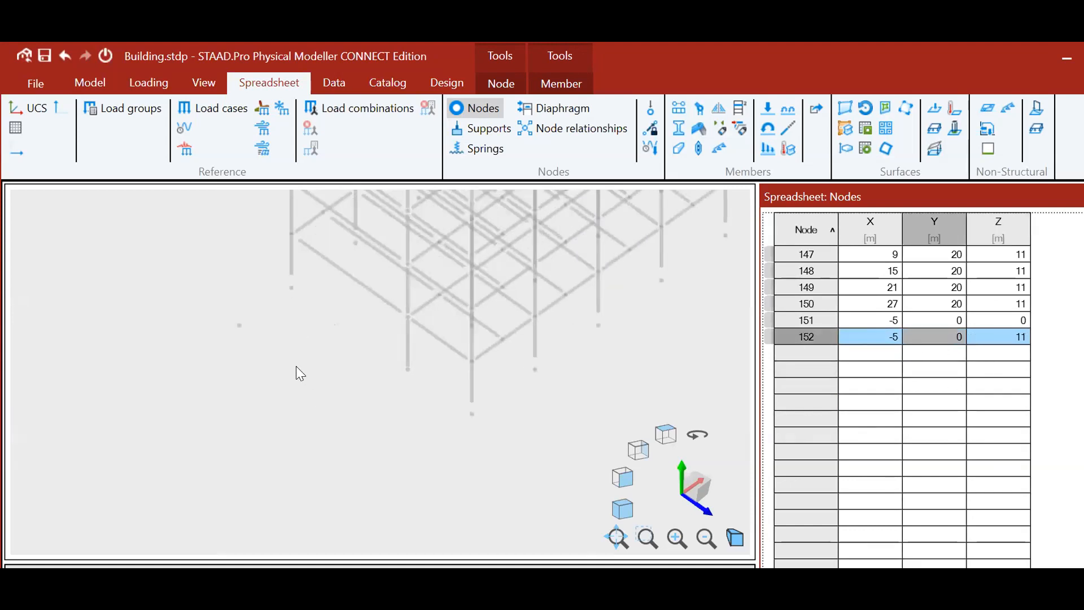
click(254, 334)
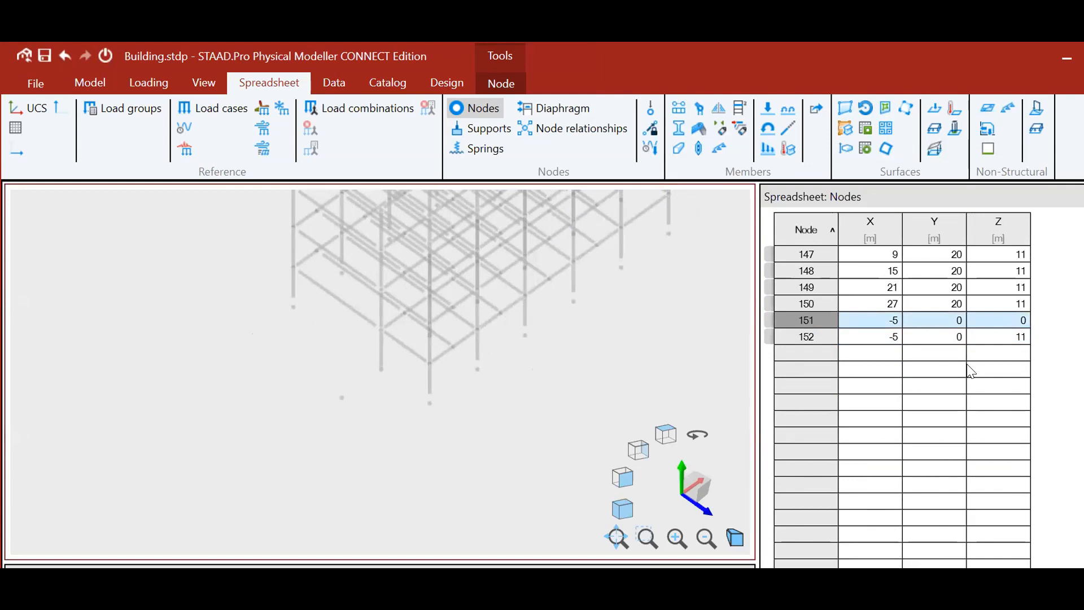
click(983, 339)
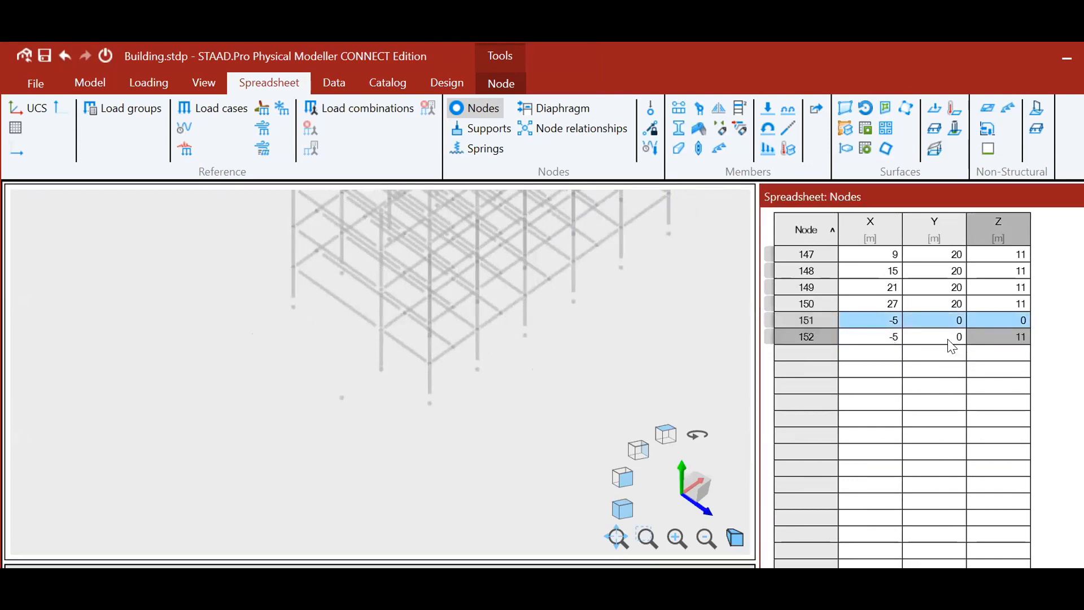
click(946, 341)
text(5)
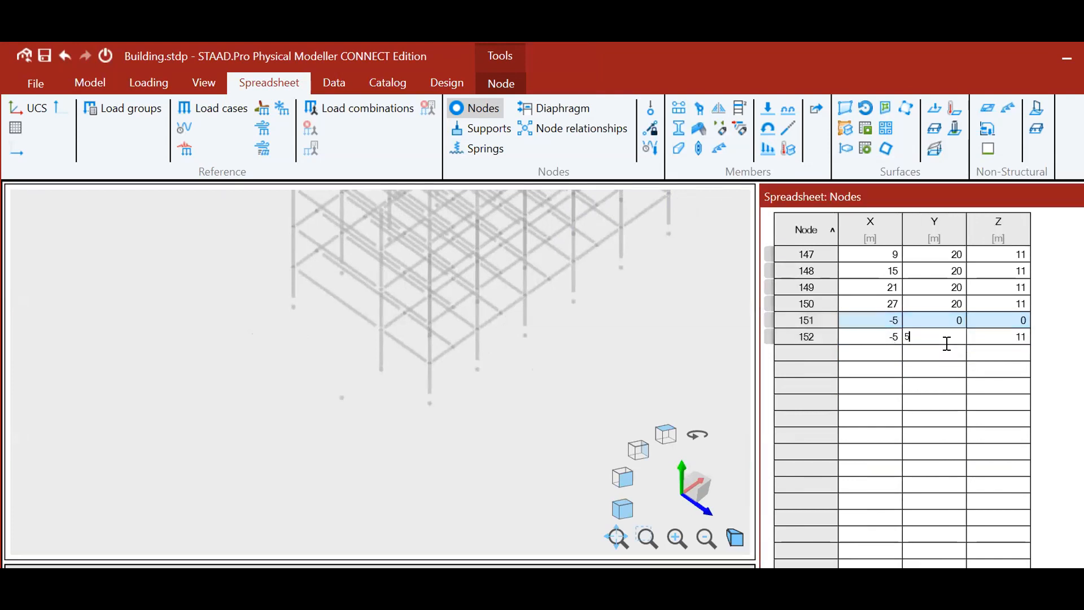
key(Return)
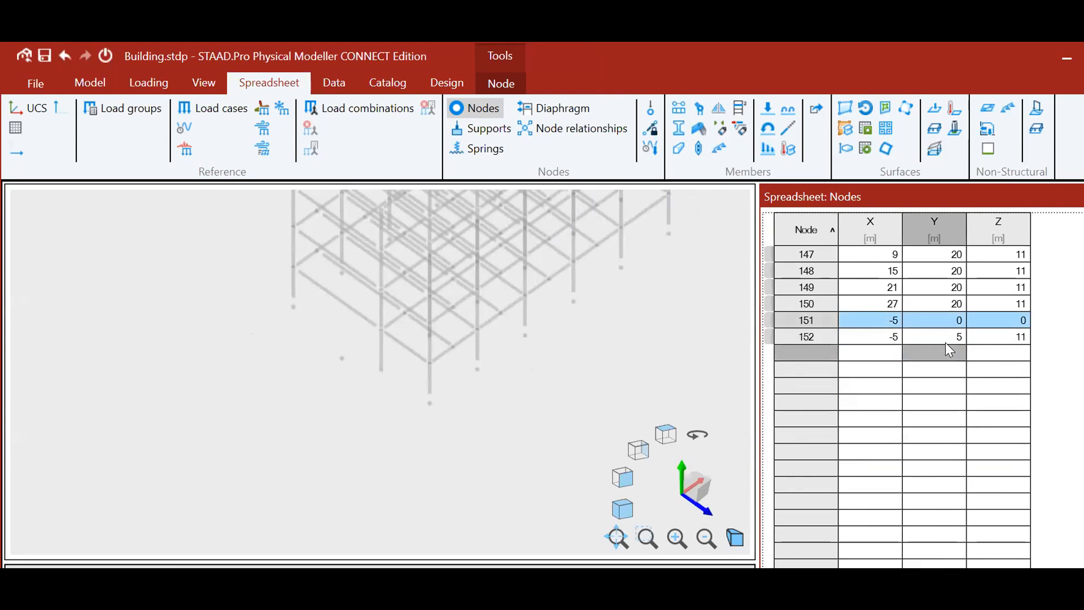
click(932, 371)
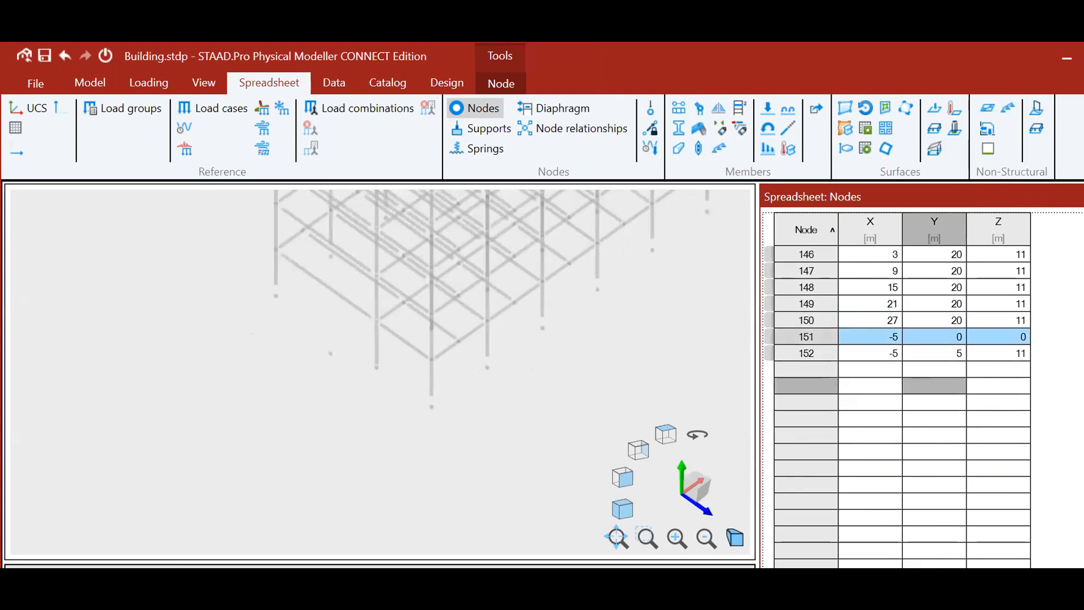
Set the Z coordinate of node 152 to 17 m and its Y coordinate to 0.
click(996, 354)
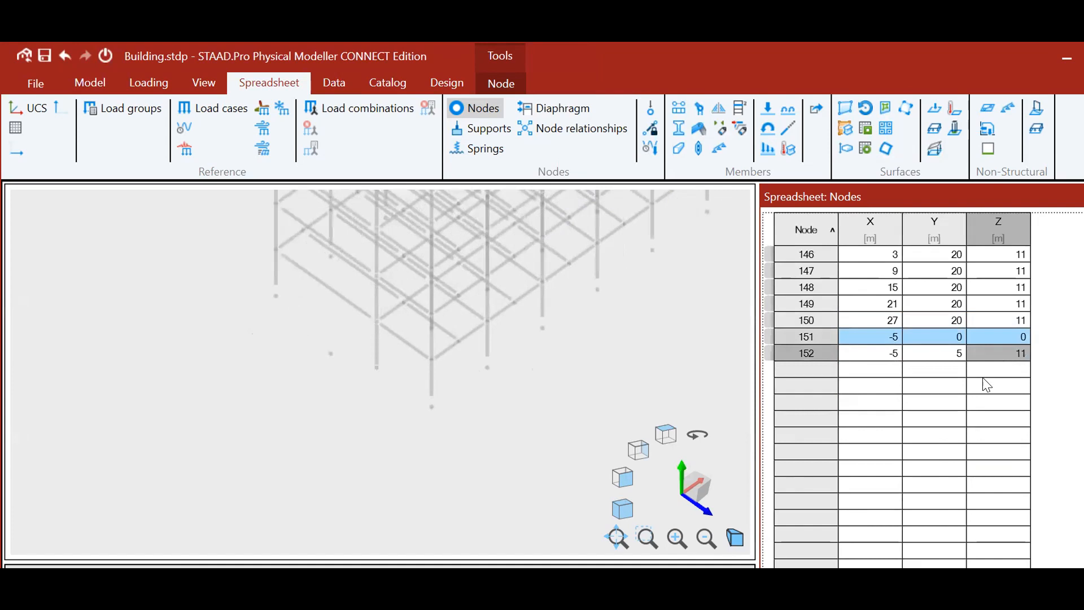
text(17)
key(Return)
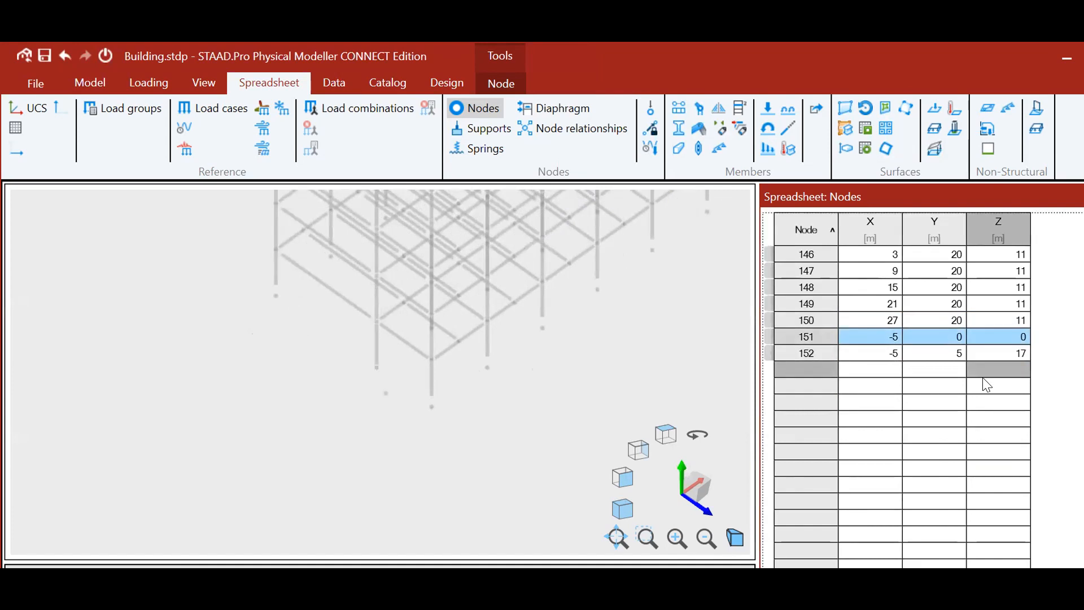
key(Left)
key(Left)
key(Up)
key(Right)
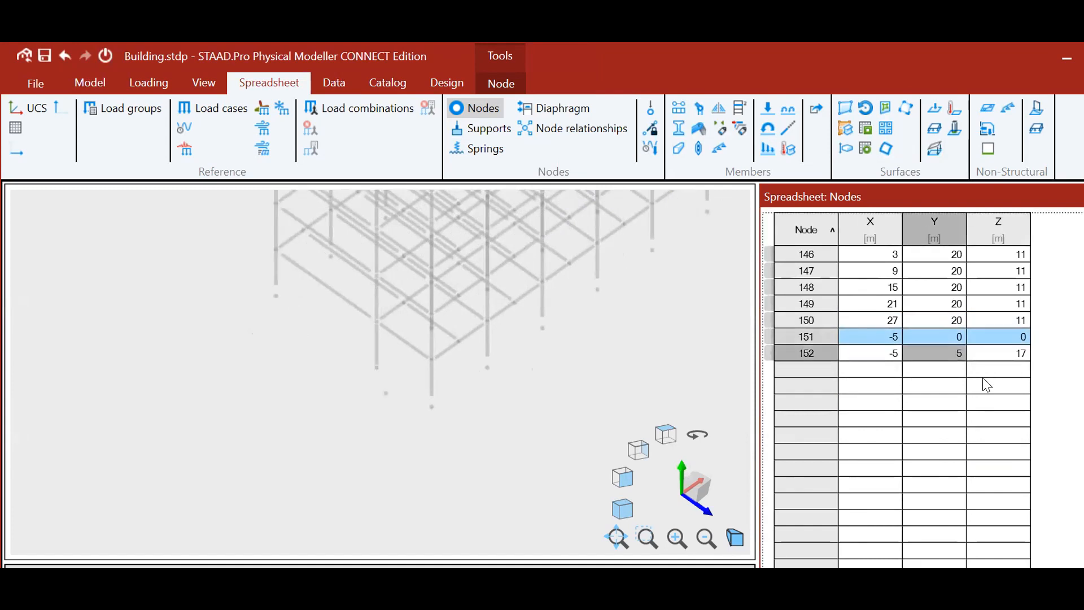
text(0)
key(Return)
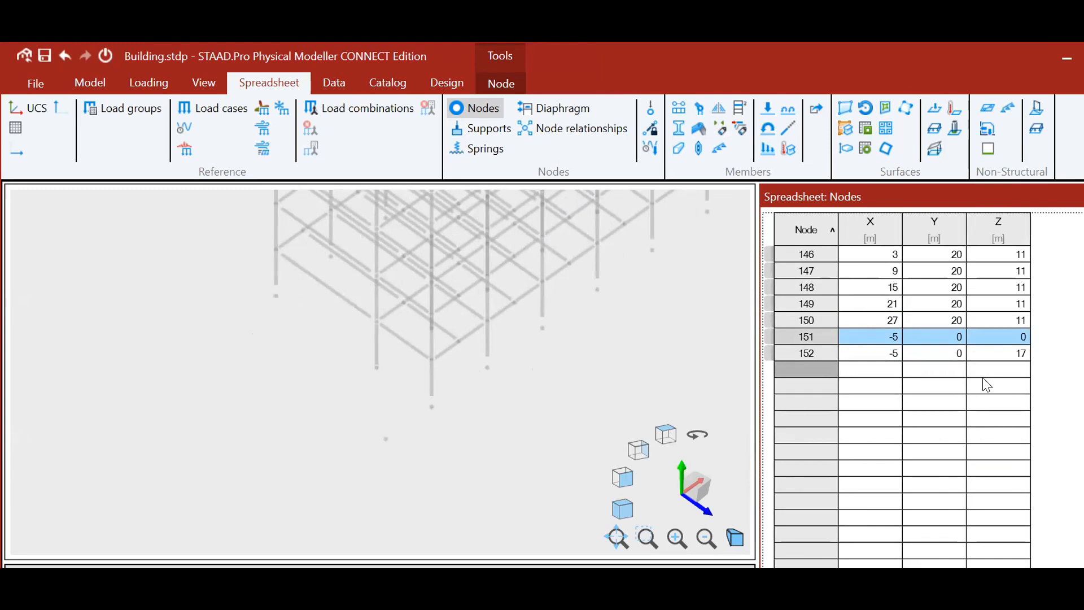
Examine the positions of nodes 151 and 152 beside the building frame in the model and the node table.
key(Up)
key(Up)
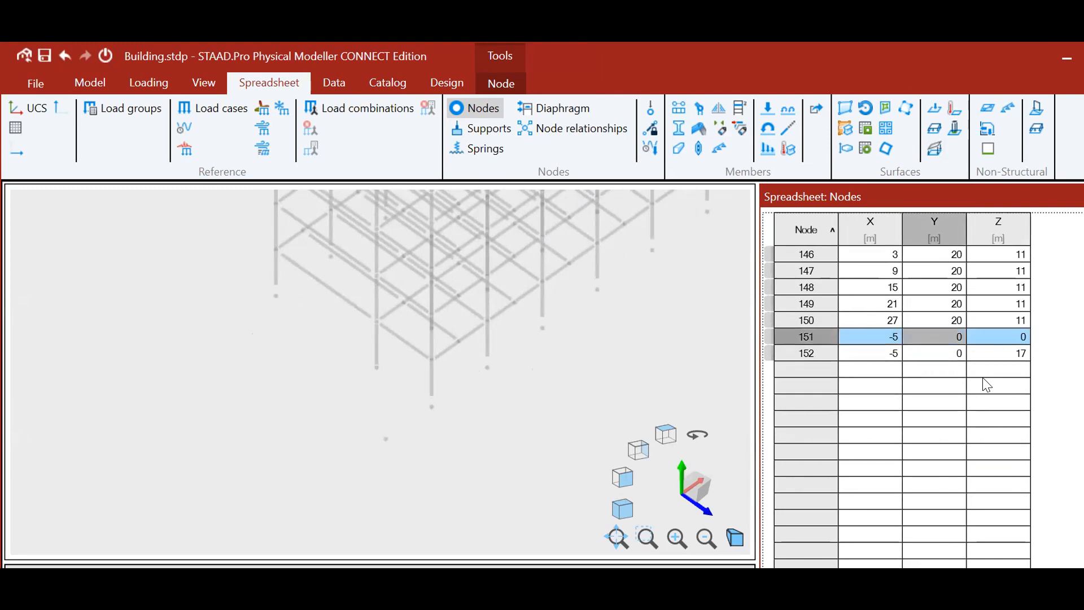
key(Left)
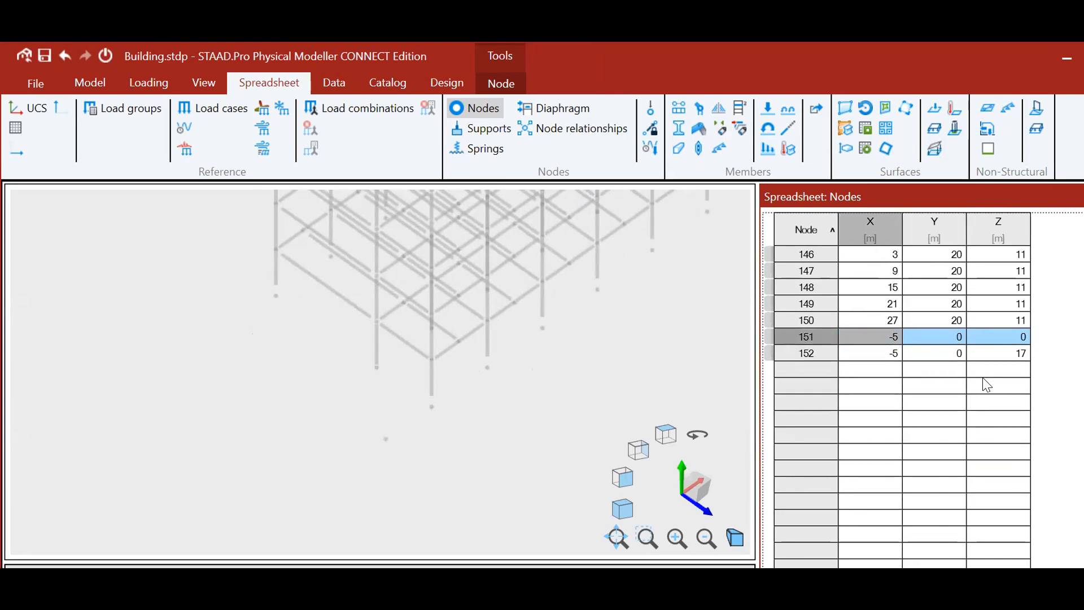
key(Right)
key(Down)
key(Up)
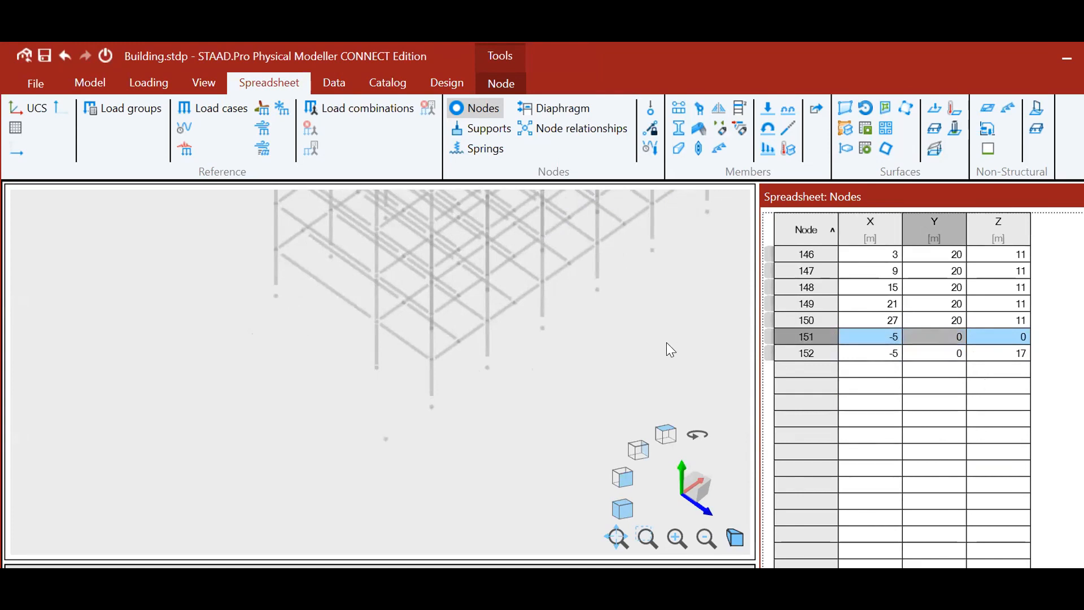
scroll(575, 360, down, 1)
scroll(499, 374, up, 4)
scroll(407, 419, down, 2)
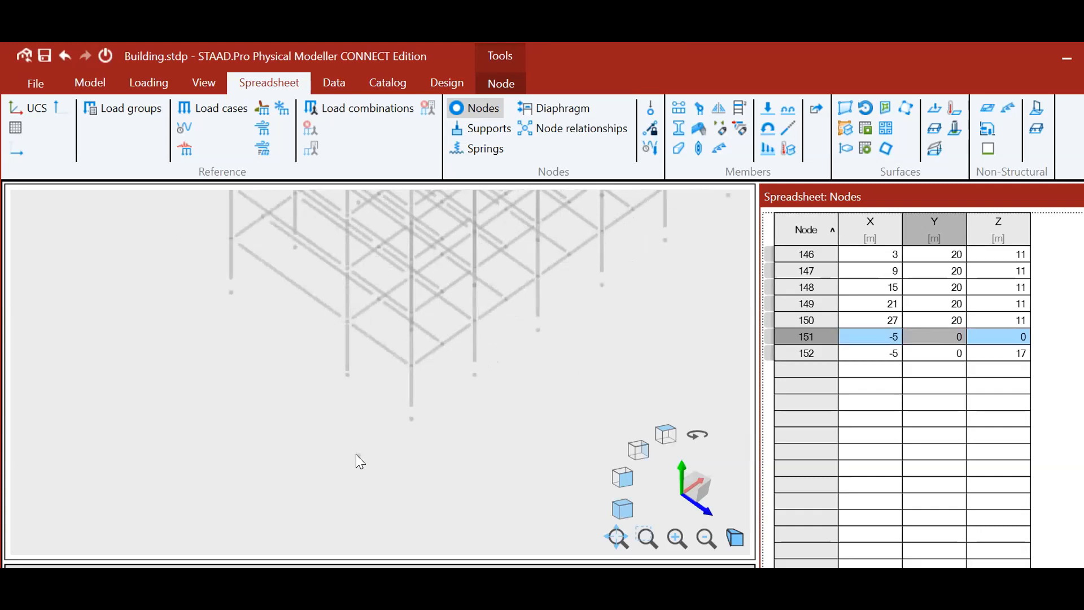
key(Down)
scroll(395, 445, down, 1)
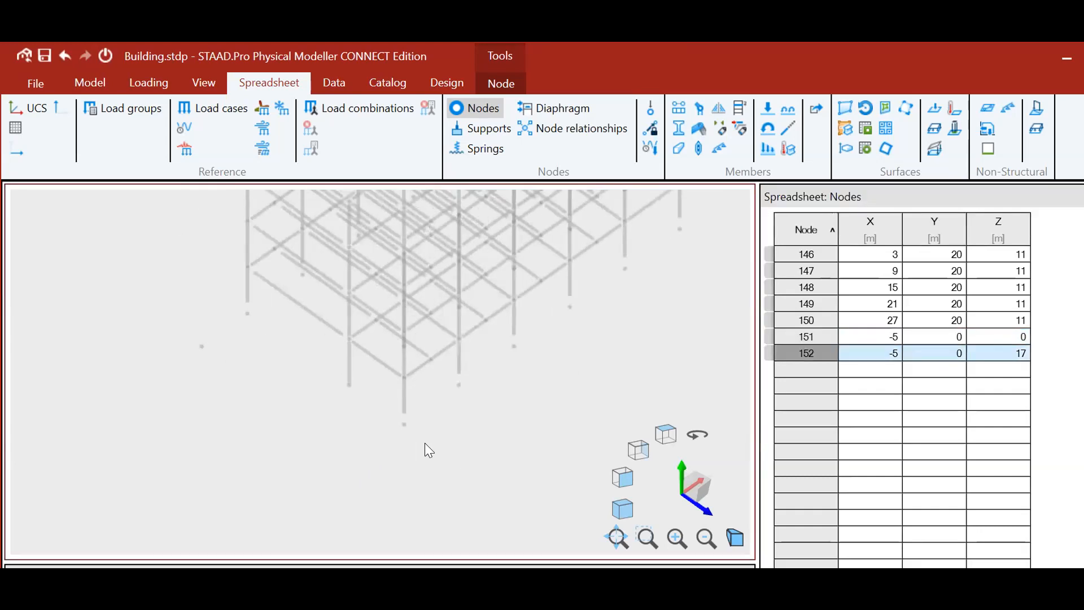
click(131, 299)
drag(141, 311, 373, 479)
click(263, 403)
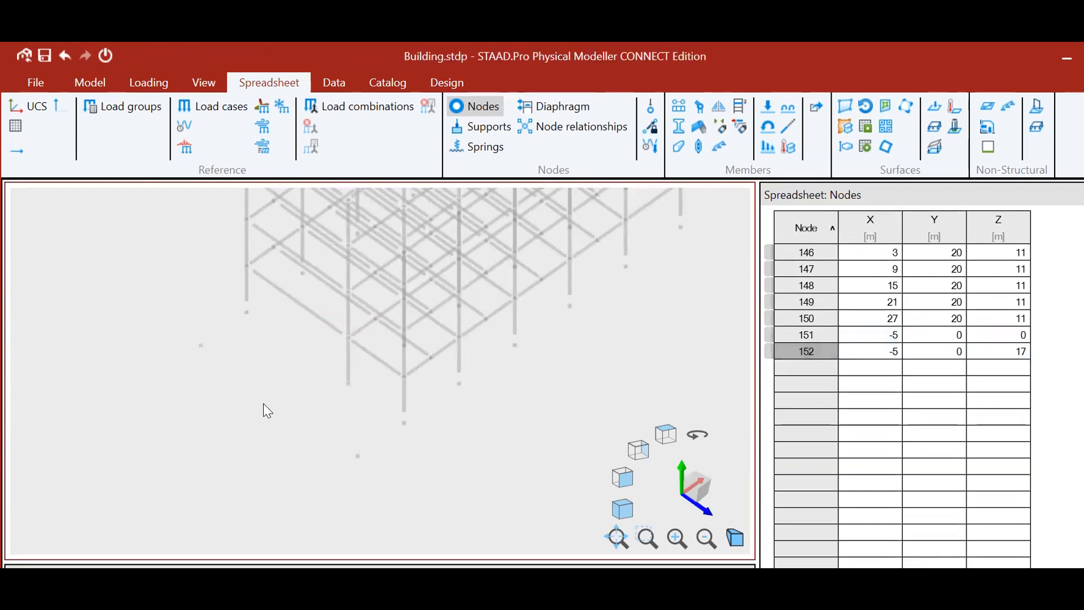
click(357, 459)
click(333, 472)
Add a node above node 151 at X -5 m, Y 5 m and Z 0 in the node table.
click(941, 371)
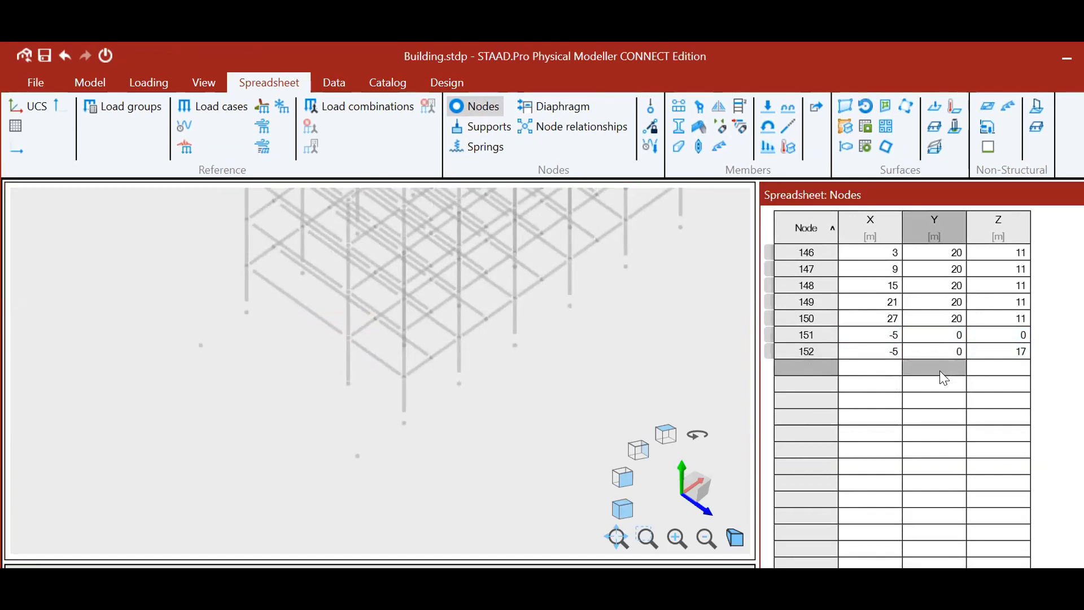
text(5)
key(Return)
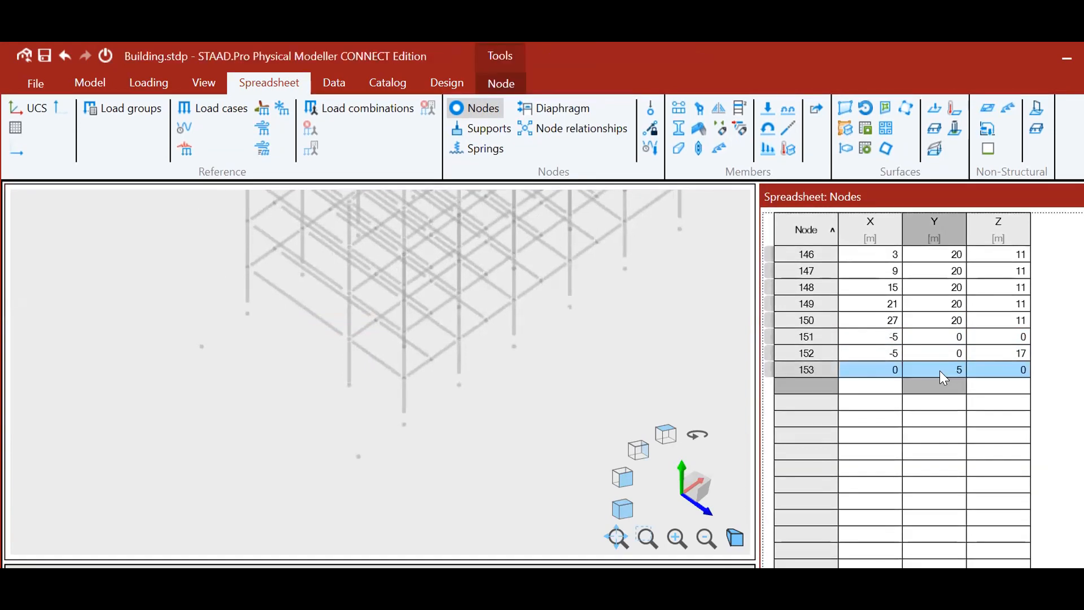
key(BackSpace)
text(-5)
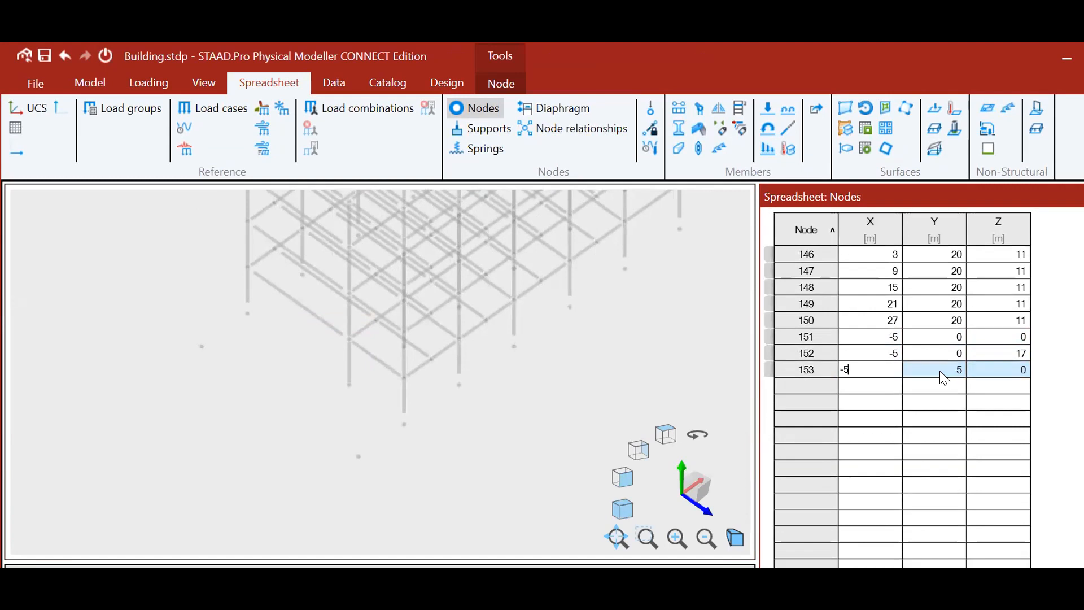
key(Return)
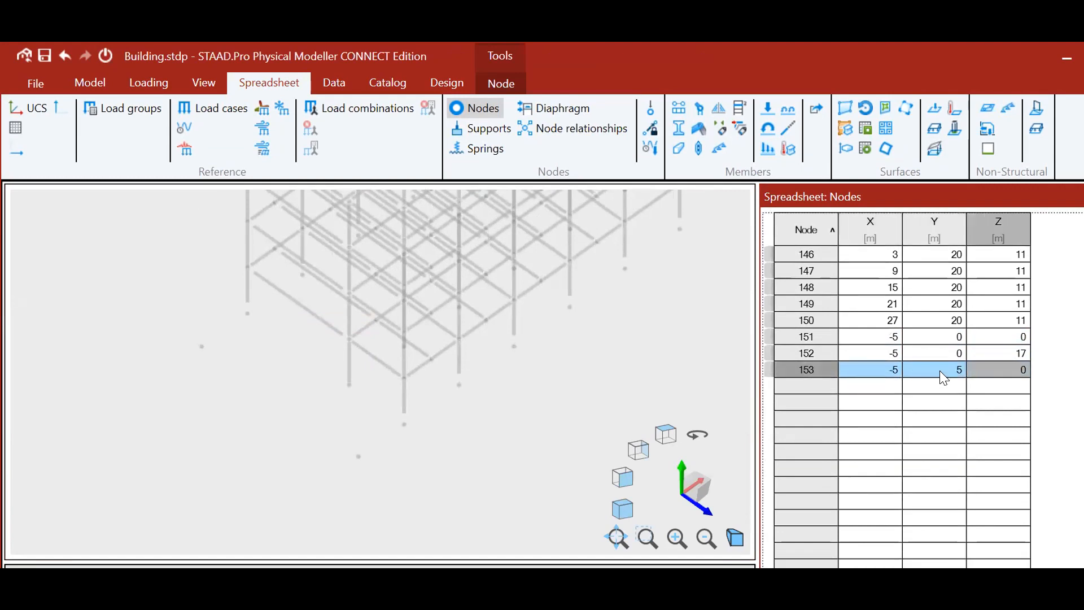
Add another first-level node above node 152 at X -5 m, Y 5 m and Z 17 m.
key(Left)
text(5)
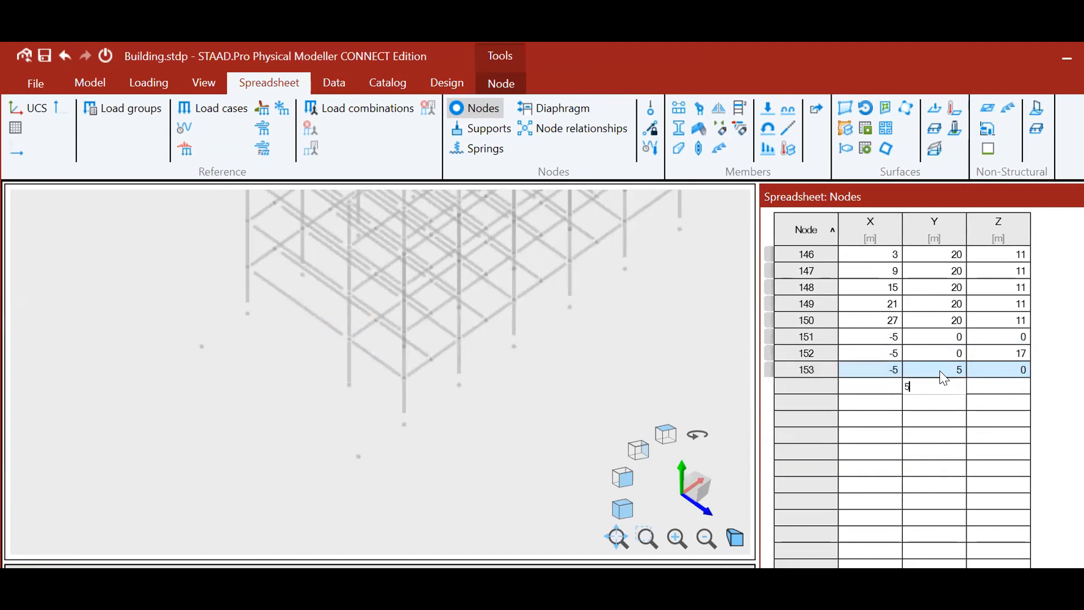
key(Return)
key(Up)
key(Right)
text(17)
key(Return)
key(Left)
key(Left)
key(Up)
text(-5)
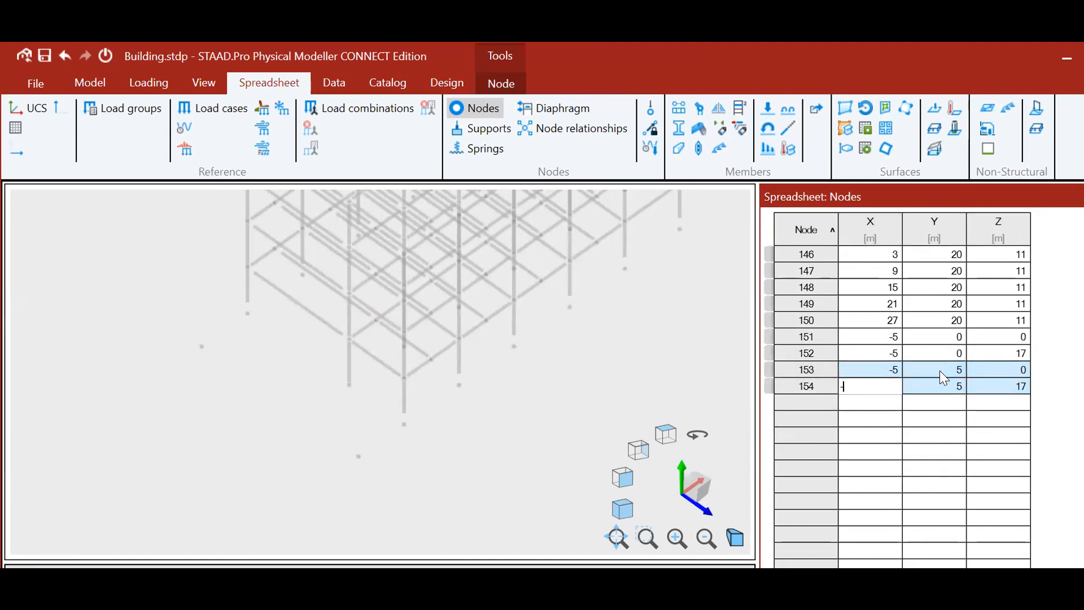
key(Return)
key(Right)
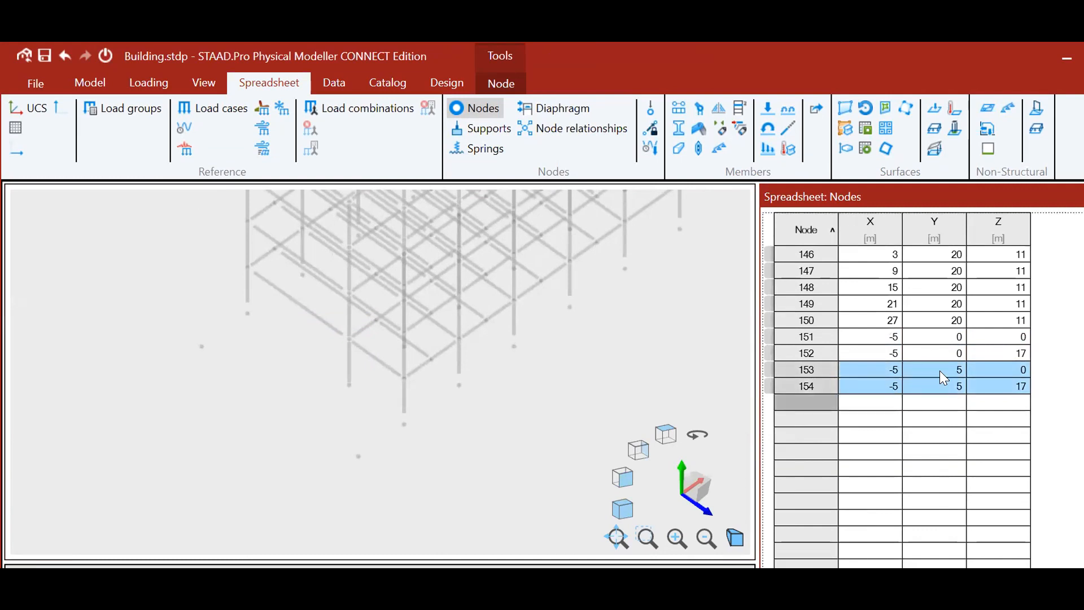
click(240, 333)
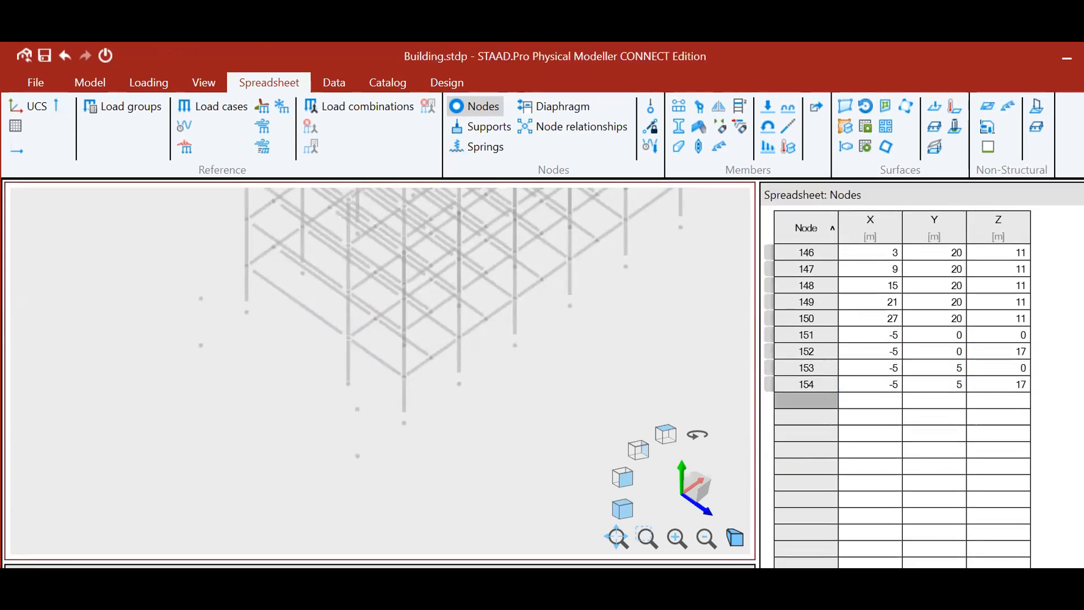
Create a column from node 151 to node 153 and a beam from there to the frame's first-level corner at Z 0.
click(90, 83)
click(177, 144)
click(202, 346)
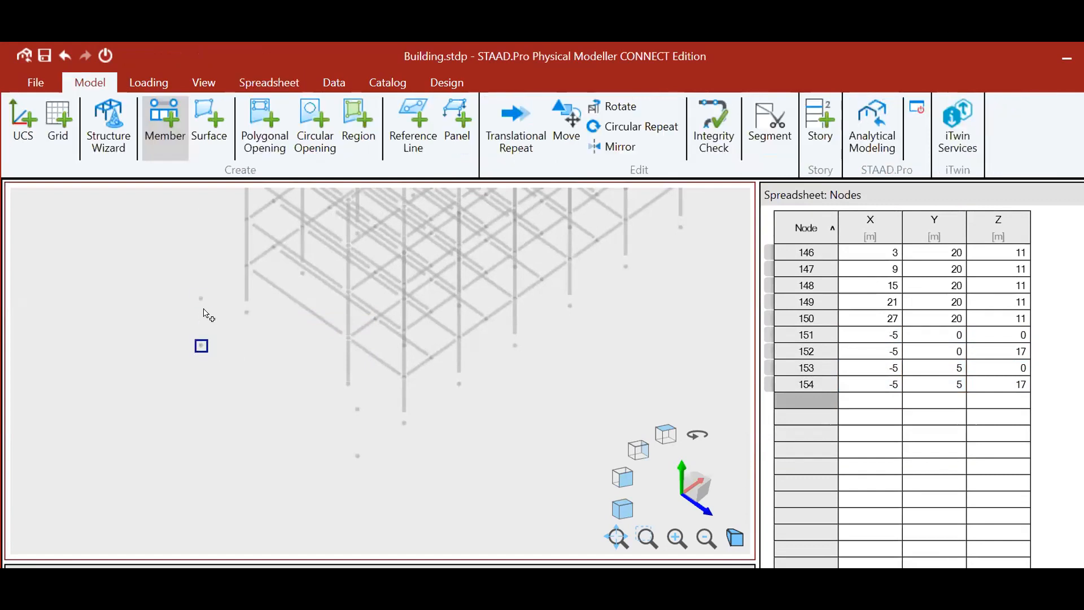
click(202, 300)
click(246, 267)
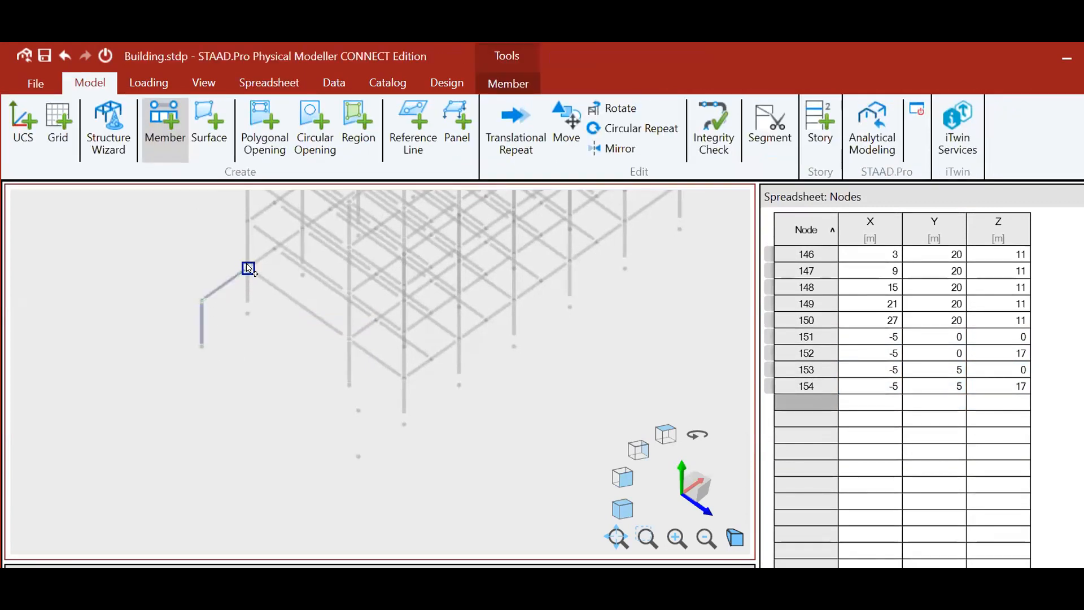
key(Escape)
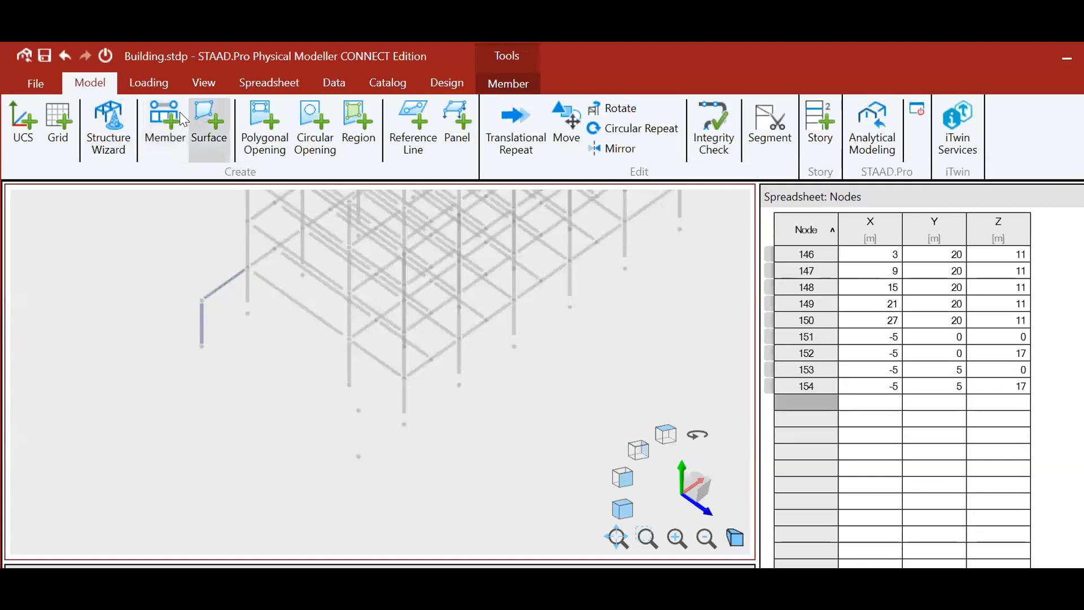
Create a column from node 152 to node 154 and a beam from there to the frame's first-level corner at Z 17 m.
click(165, 125)
click(359, 455)
click(359, 410)
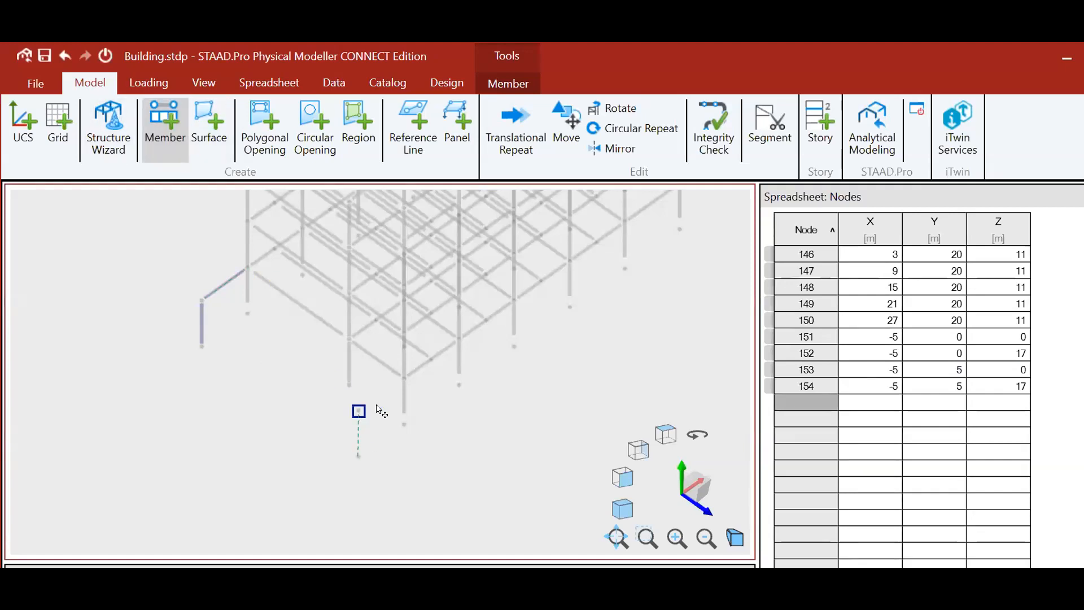
click(404, 379)
key(Escape)
scroll(170, 300, down, 2)
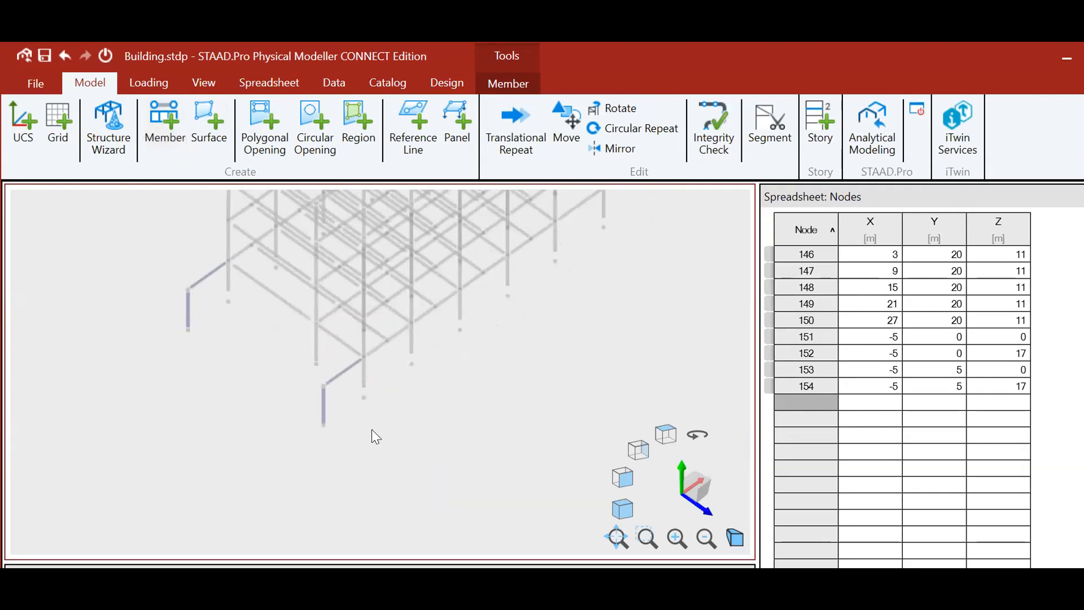
Create a beam joining the tops of the two new columns, between nodes 153 and 154.
click(164, 121)
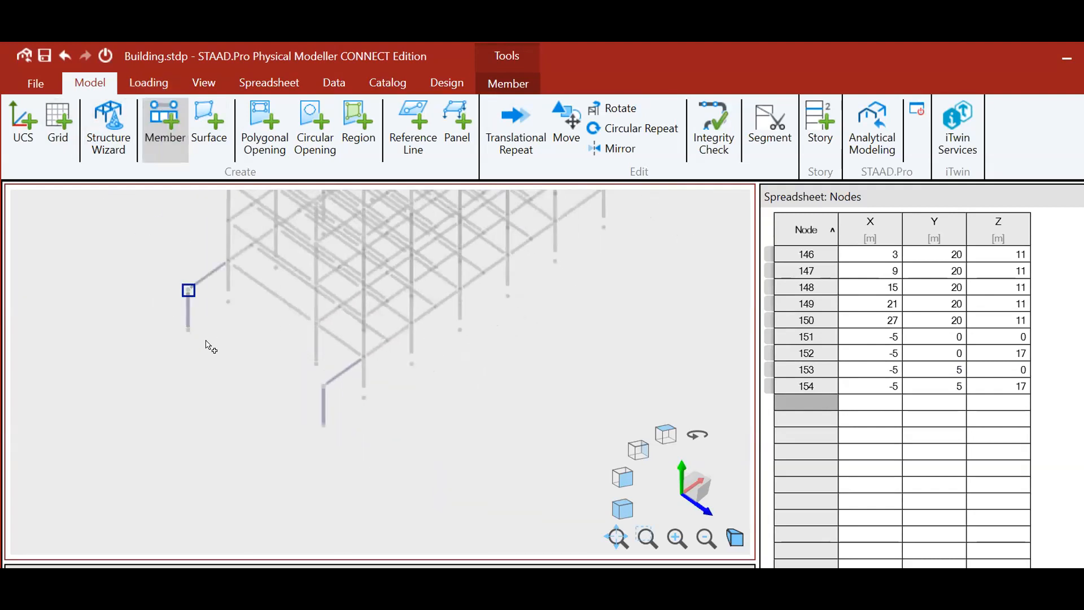
click(188, 291)
click(323, 385)
key(Escape)
scroll(394, 386, up, 2)
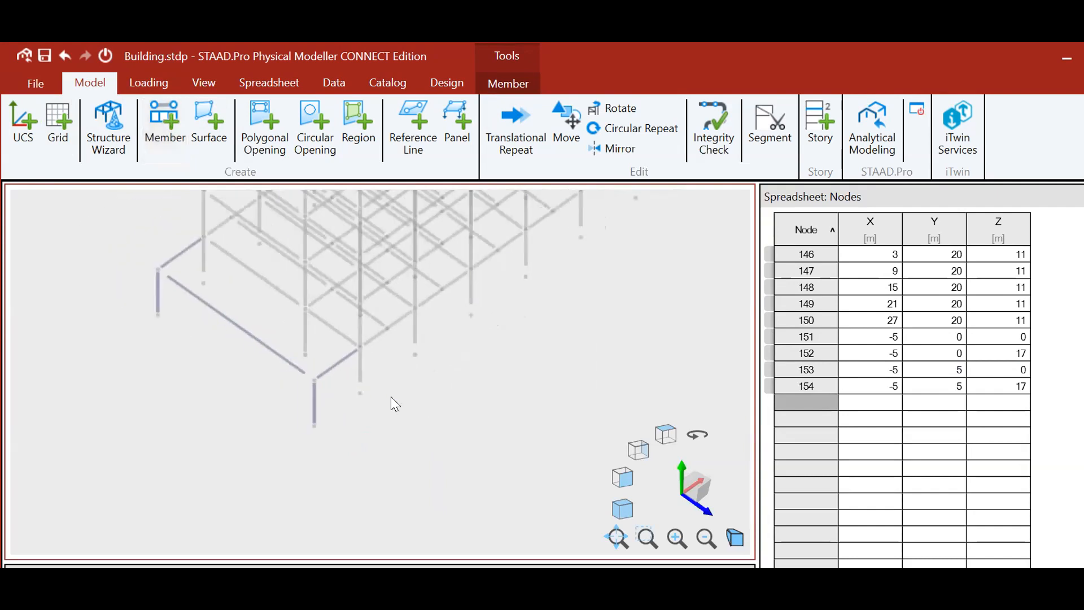
scroll(390, 397, down, 4)
scroll(587, 341, up, 2)
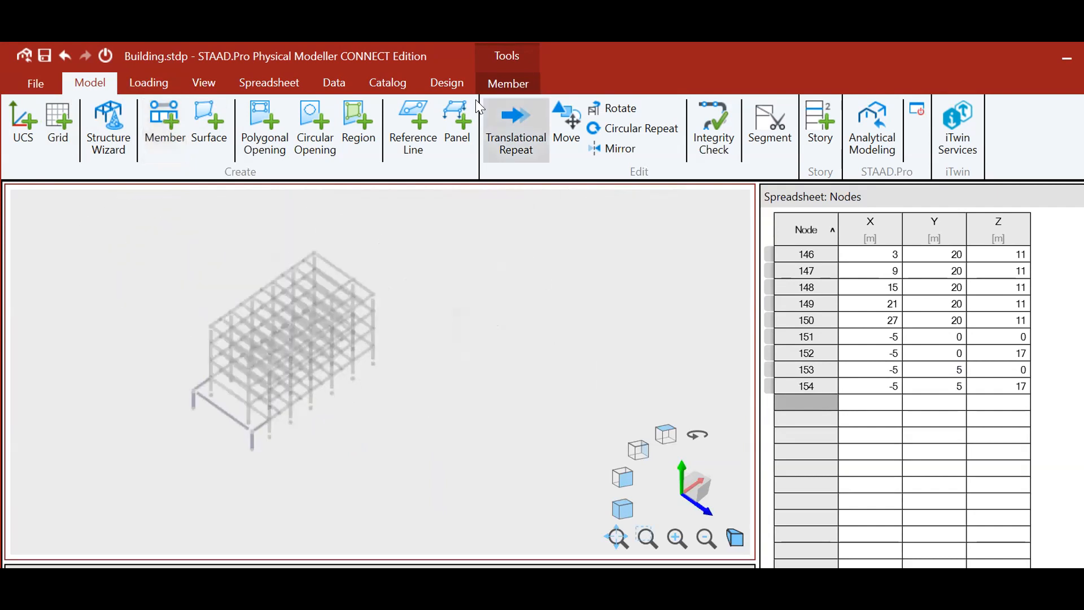
Select the new columns and beams and choose Concrete from the model's materials for assignment.
scroll(200, 412, up, 5)
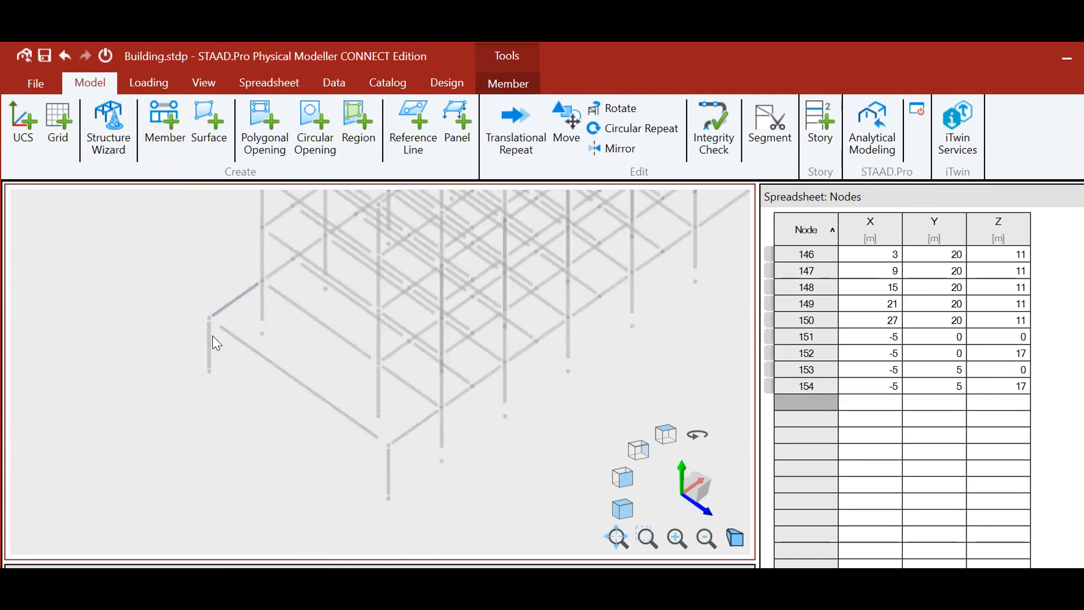
click(240, 342)
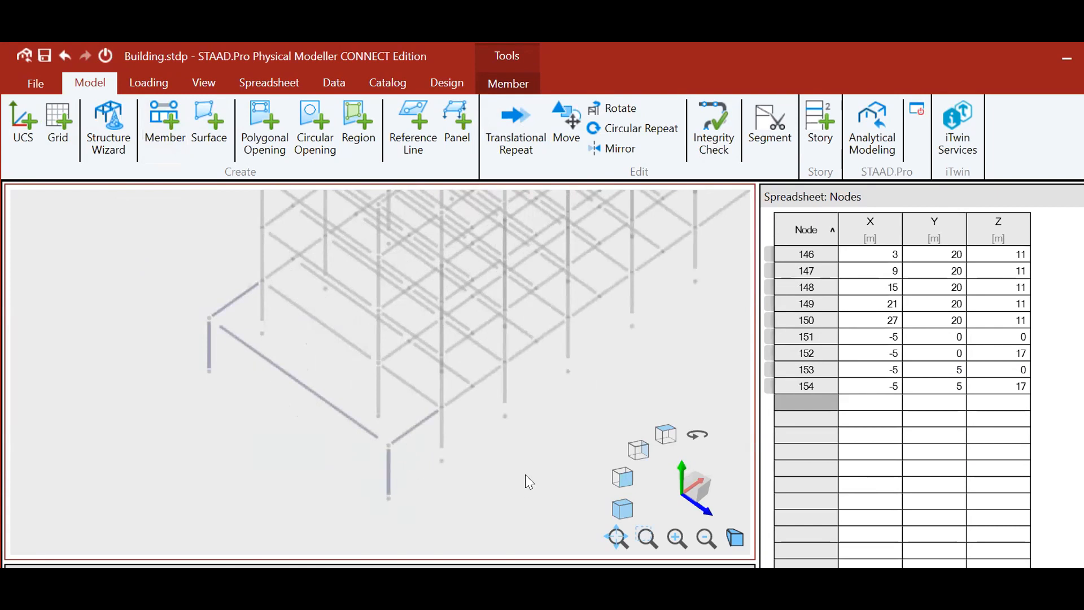
click(506, 84)
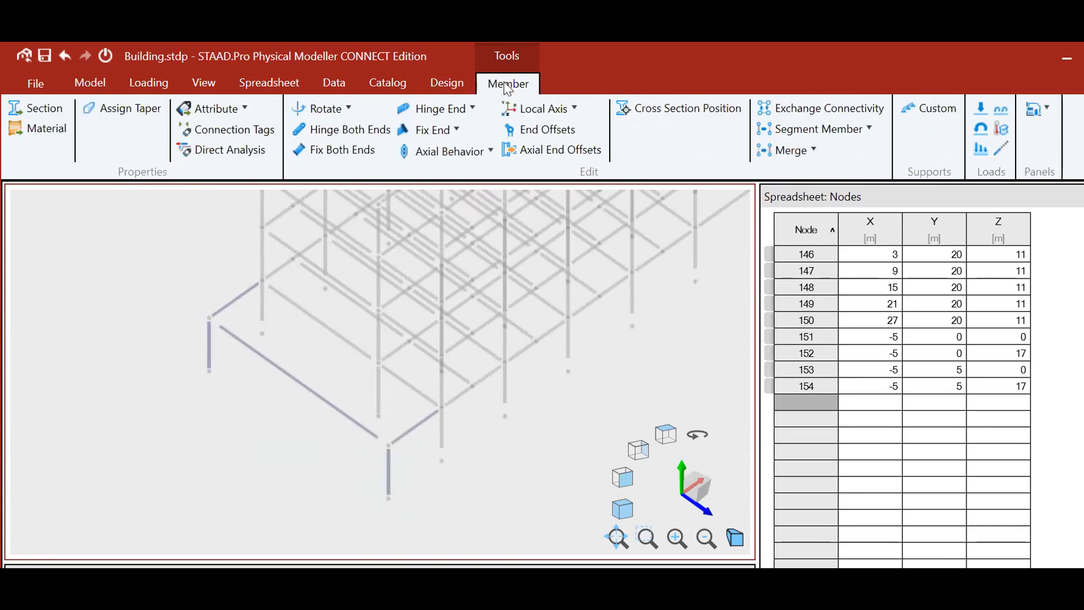
click(45, 129)
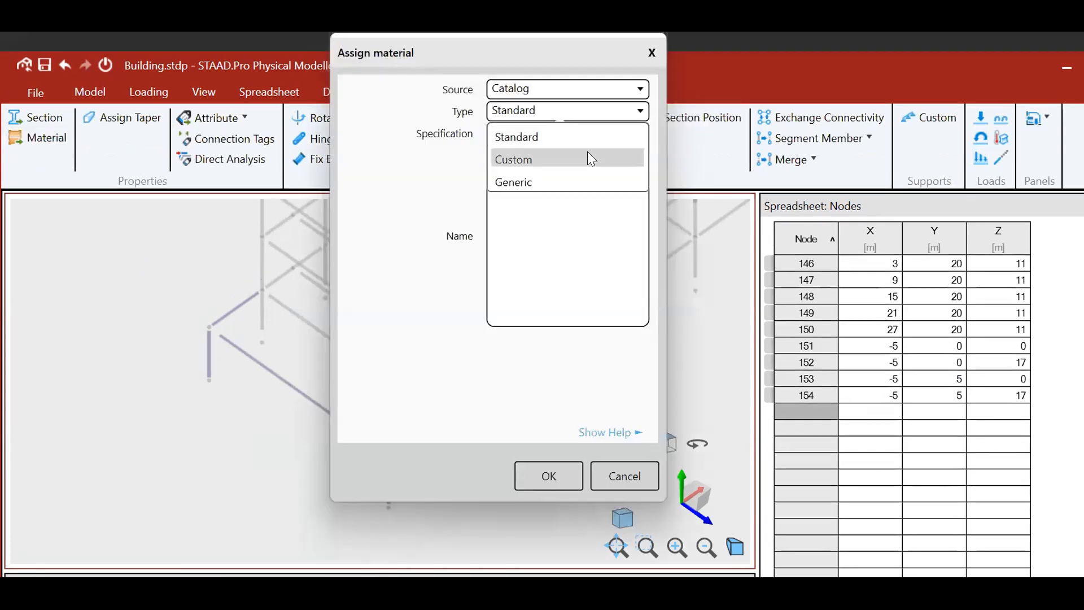
click(640, 91)
click(640, 90)
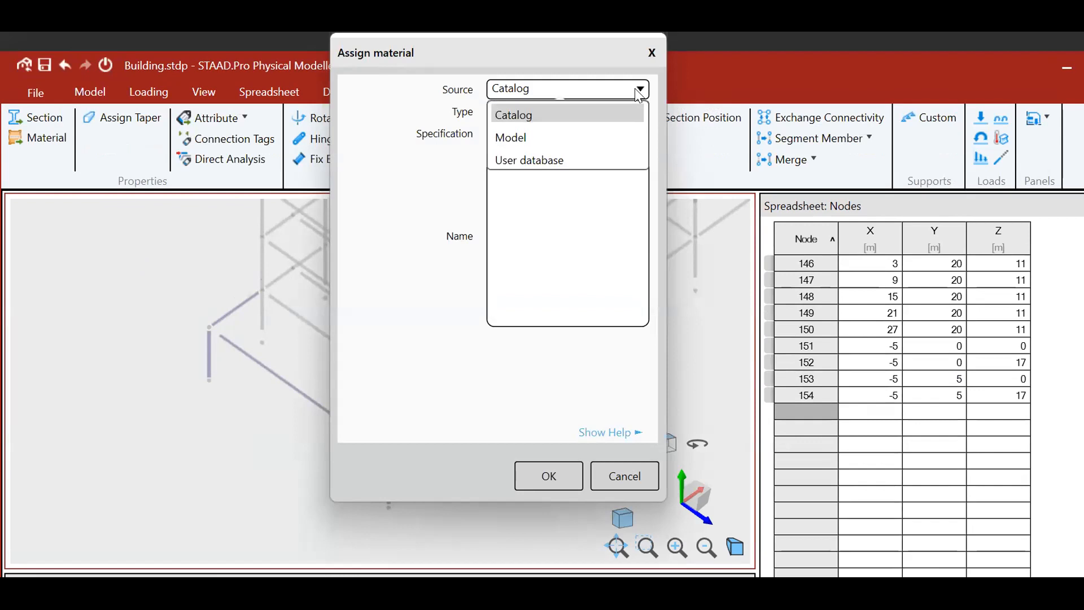
click(611, 136)
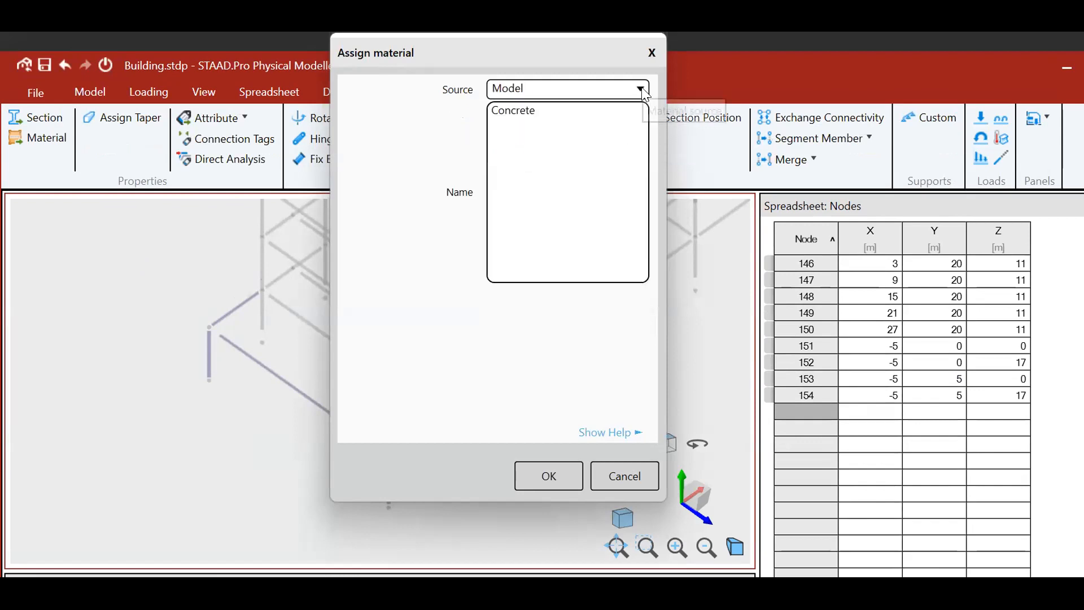
click(518, 113)
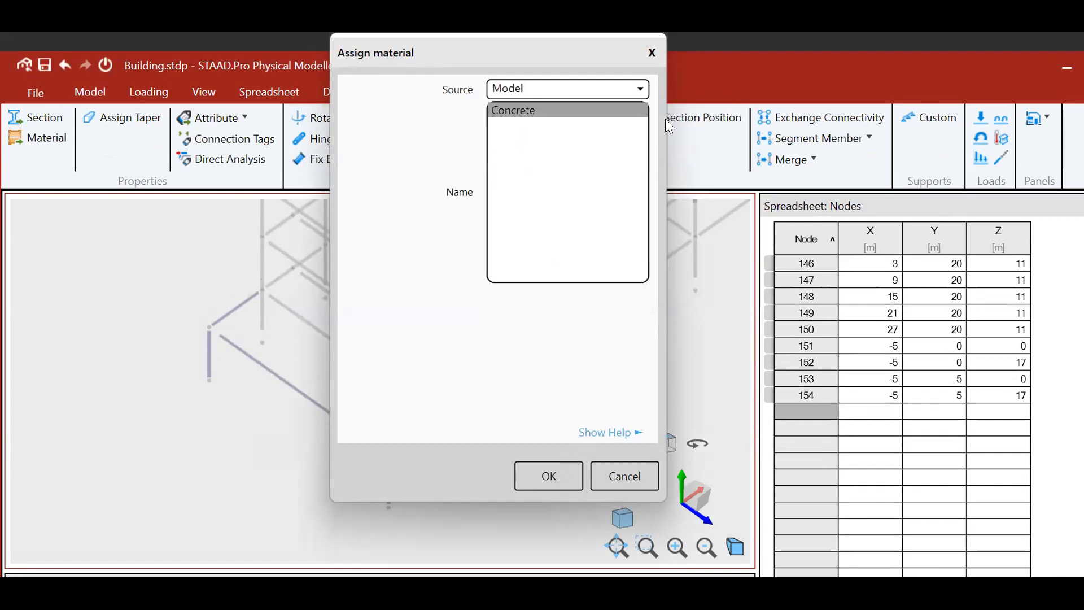
Check the user database for materials of the Custom and Generic types, using the Concrete specification.
click(641, 90)
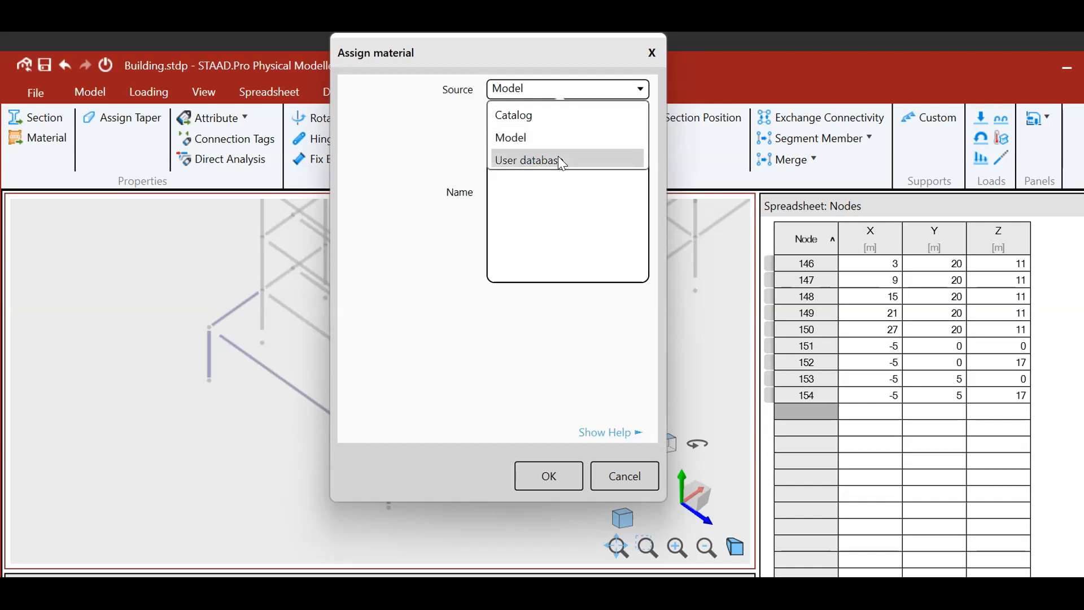
click(560, 159)
click(640, 111)
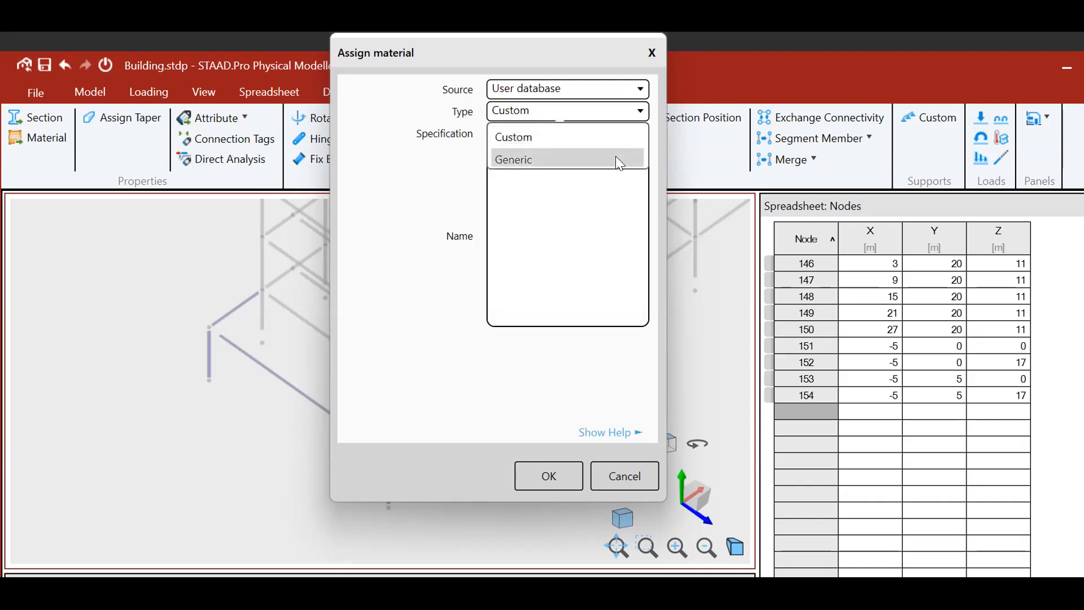
click(618, 151)
click(644, 114)
click(617, 142)
click(641, 135)
click(578, 182)
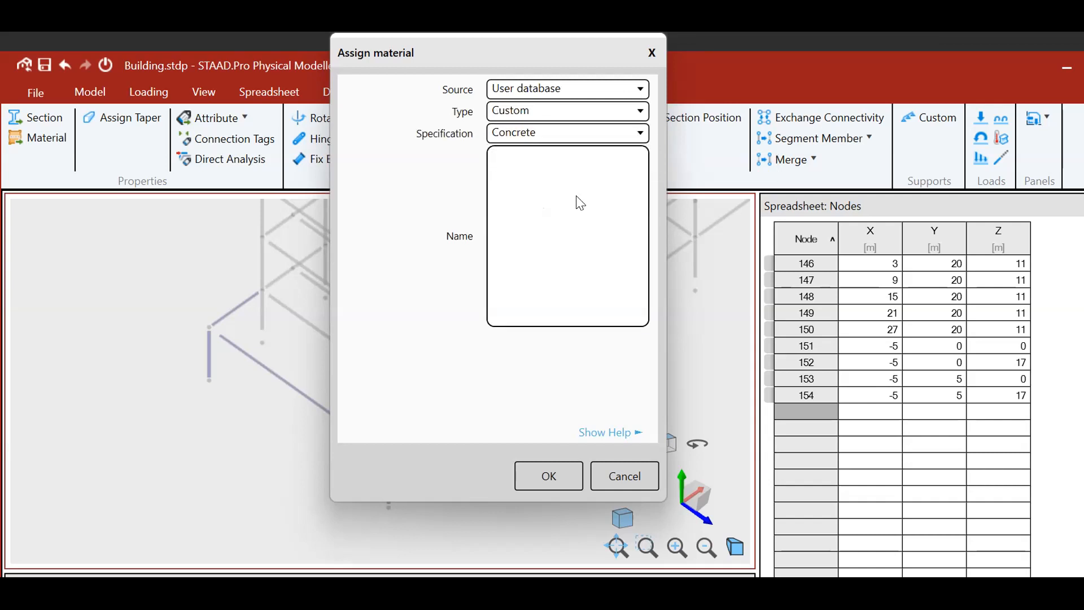
Set the material source back to Model and assign Concrete to the selected new members.
click(599, 89)
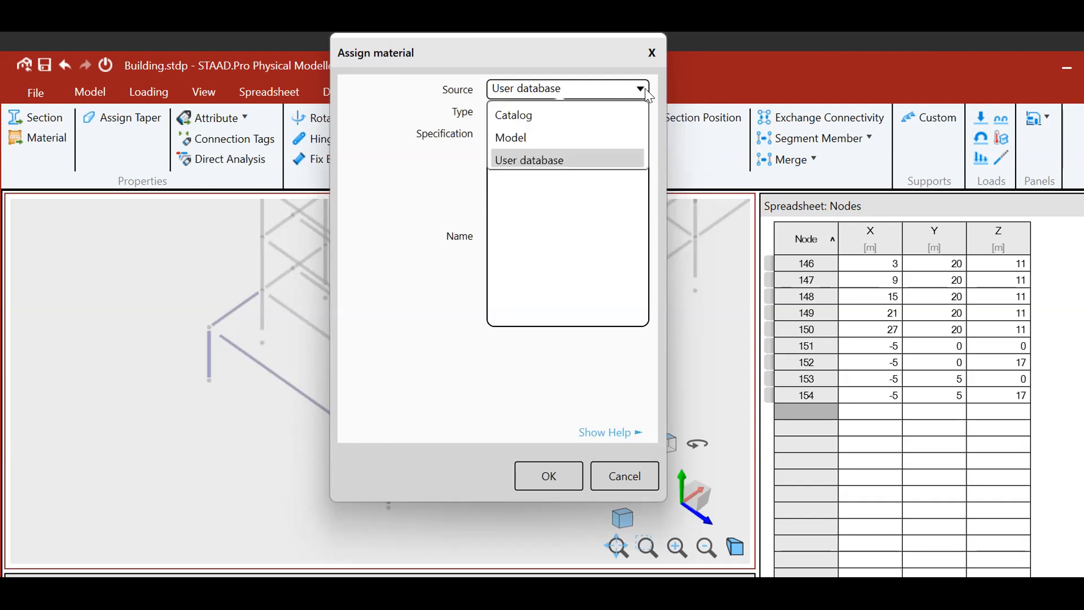
click(591, 136)
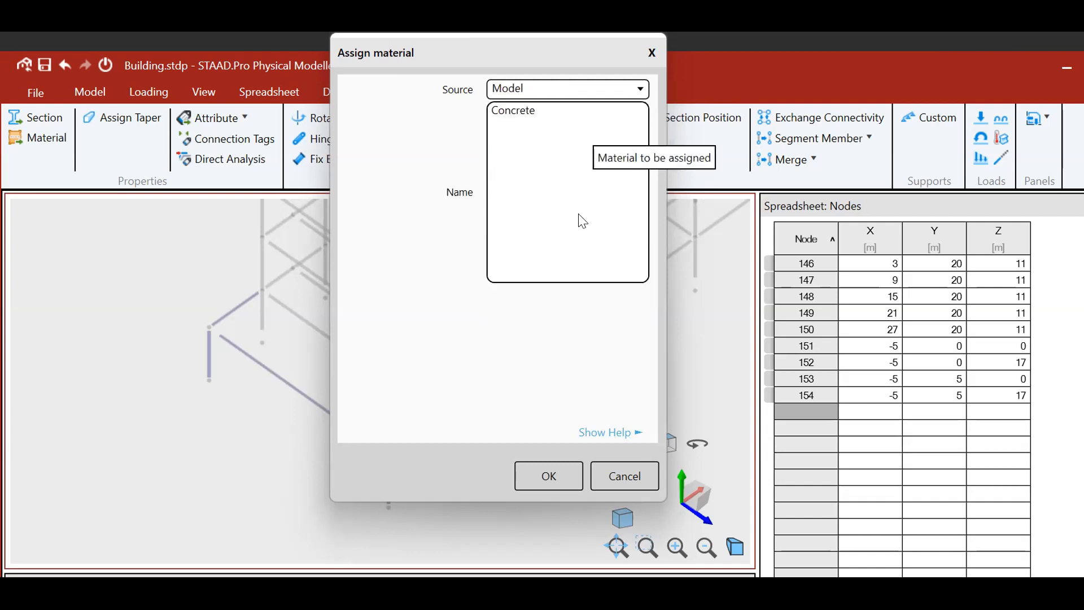
double_click(524, 110)
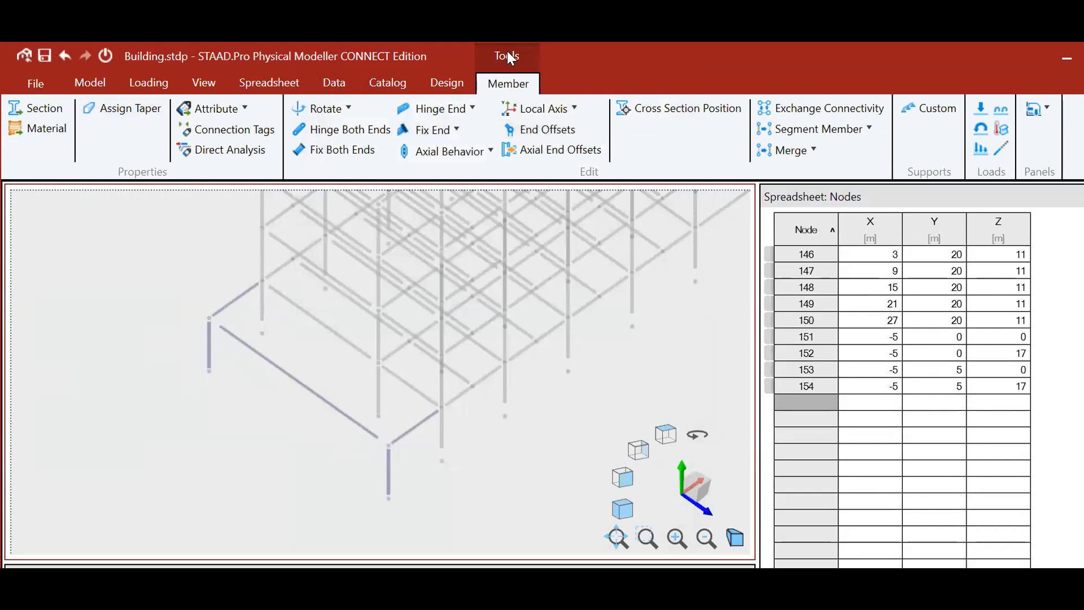
click(454, 83)
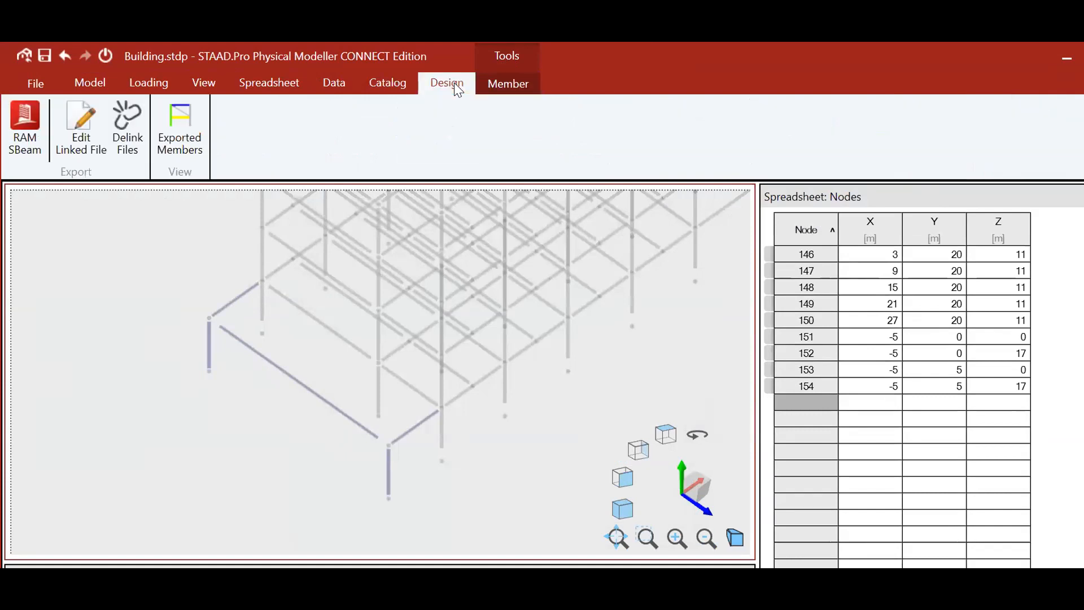
click(487, 82)
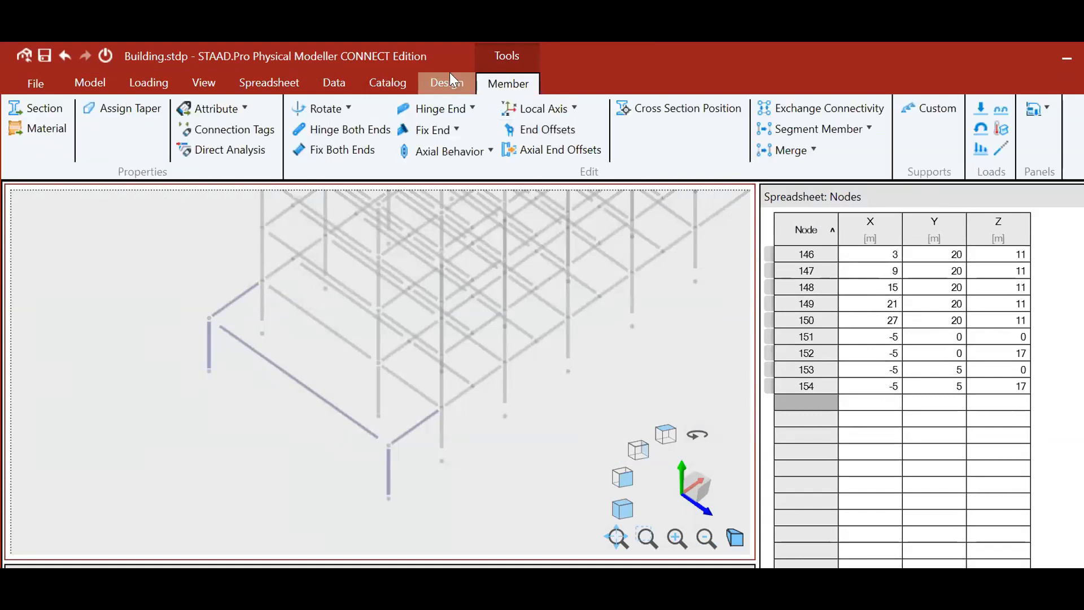
click(201, 82)
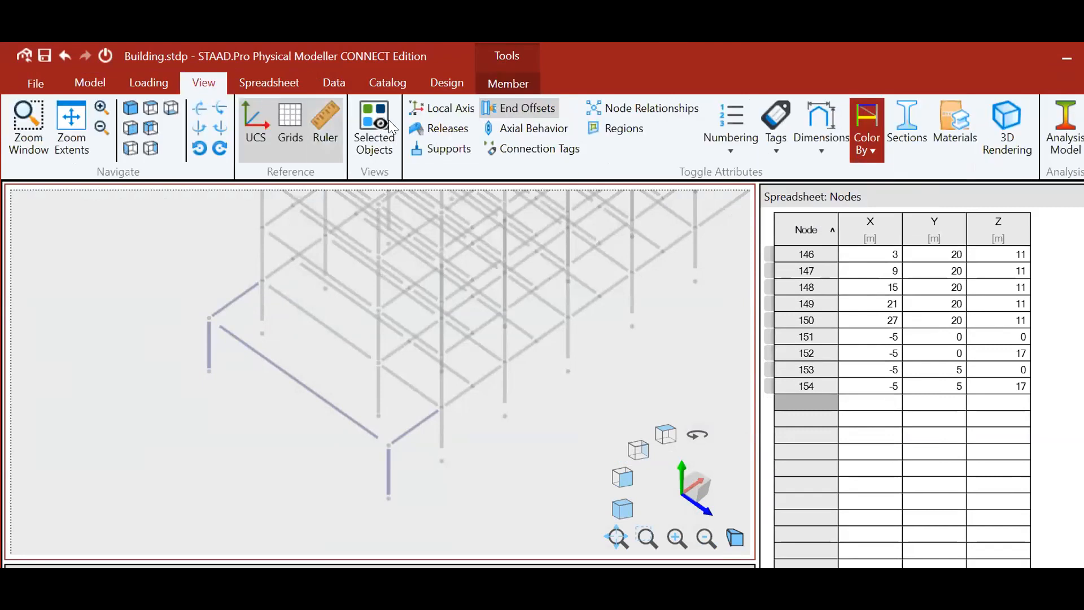
scroll(266, 238, down, 2)
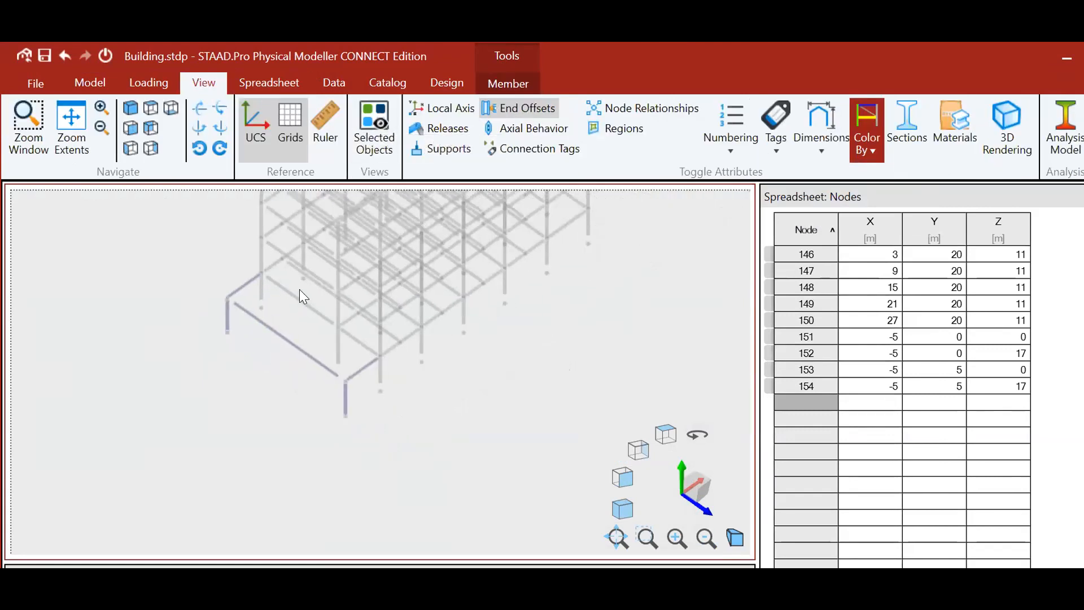
middle_drag(333, 331, 319, 353)
scroll(317, 302, down, 3)
scroll(308, 344, up, 3)
Review the materials offered by the Catalog, Model and User database sources, and the Concrete entry in the model's catalog.
click(514, 59)
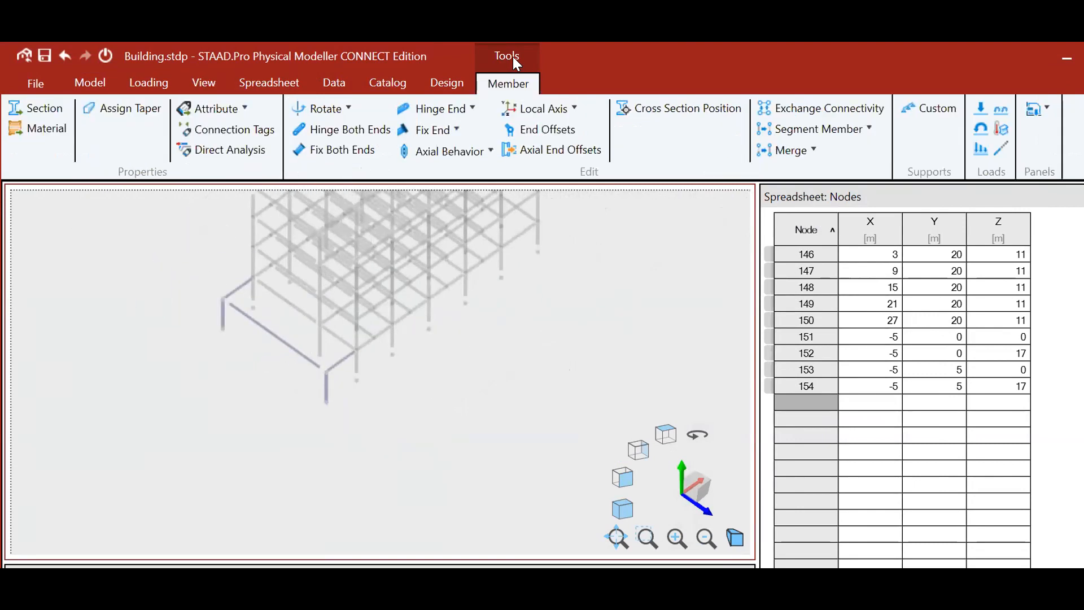
click(55, 134)
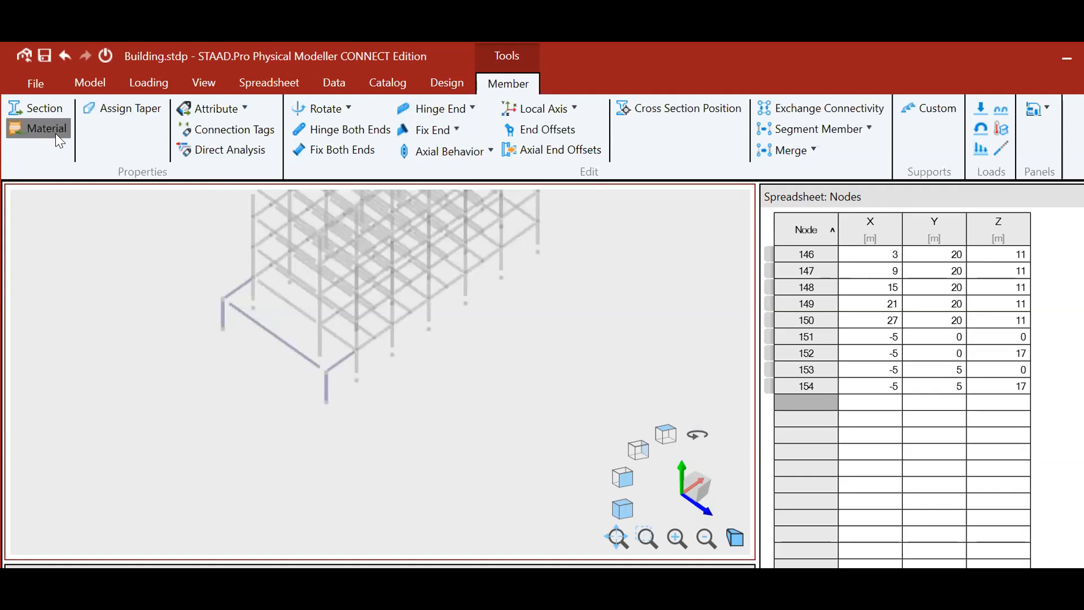
click(641, 89)
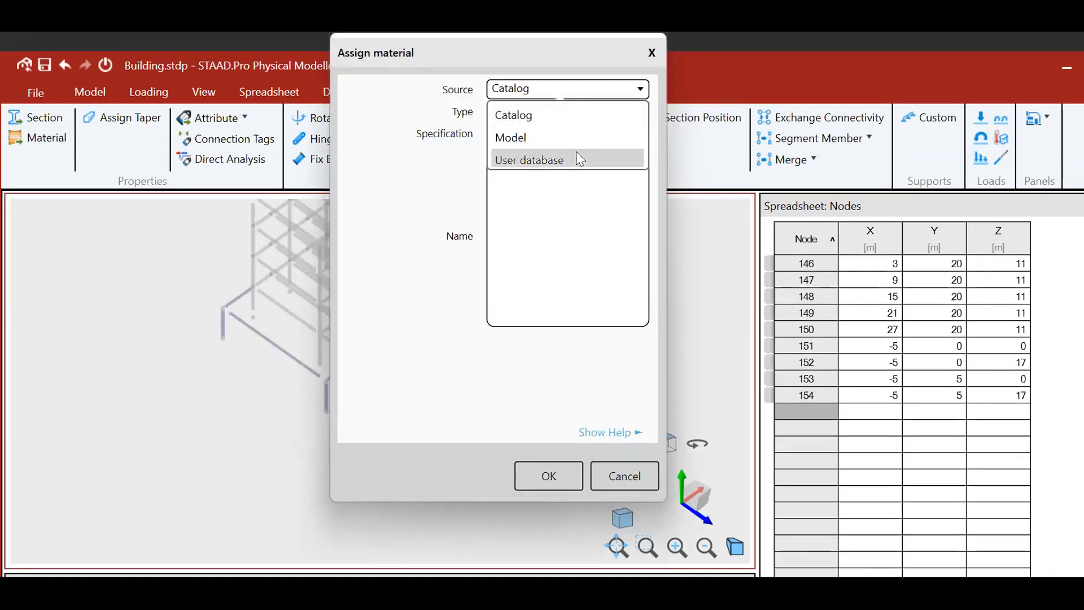
click(556, 137)
click(642, 90)
click(561, 159)
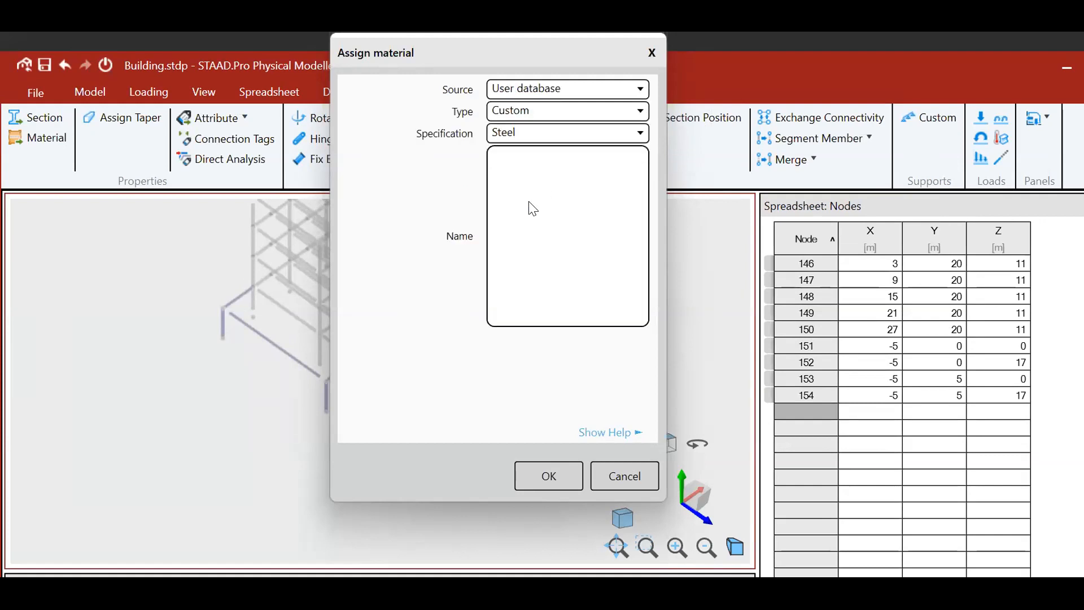
click(638, 488)
click(388, 92)
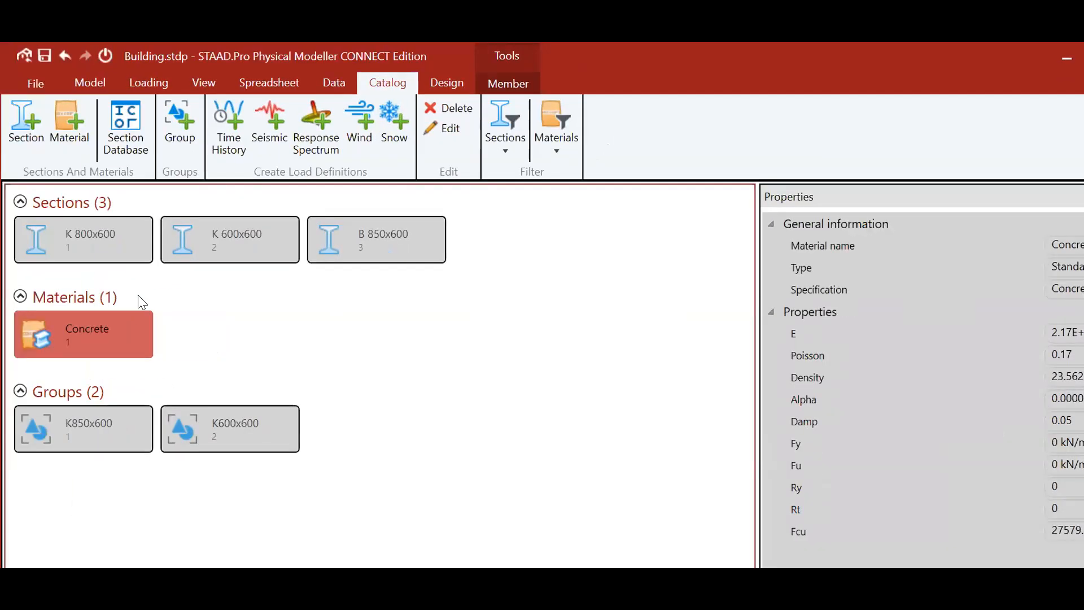
click(254, 465)
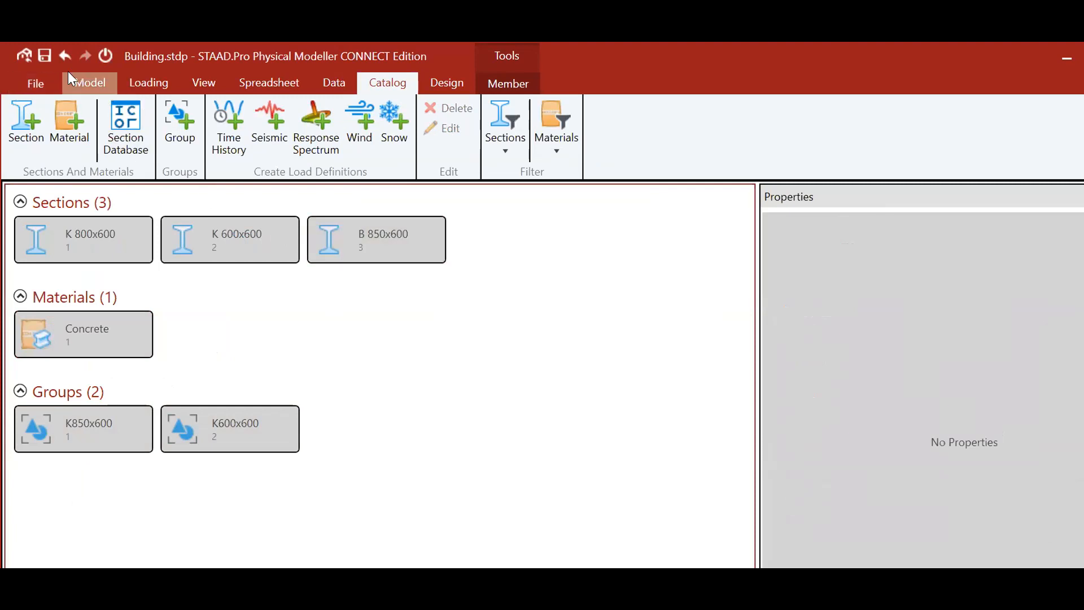
Select the two new columns and their connecting beams beside the frame at X -5 m.
click(84, 79)
scroll(210, 340, up, 5)
drag(152, 209, 275, 385)
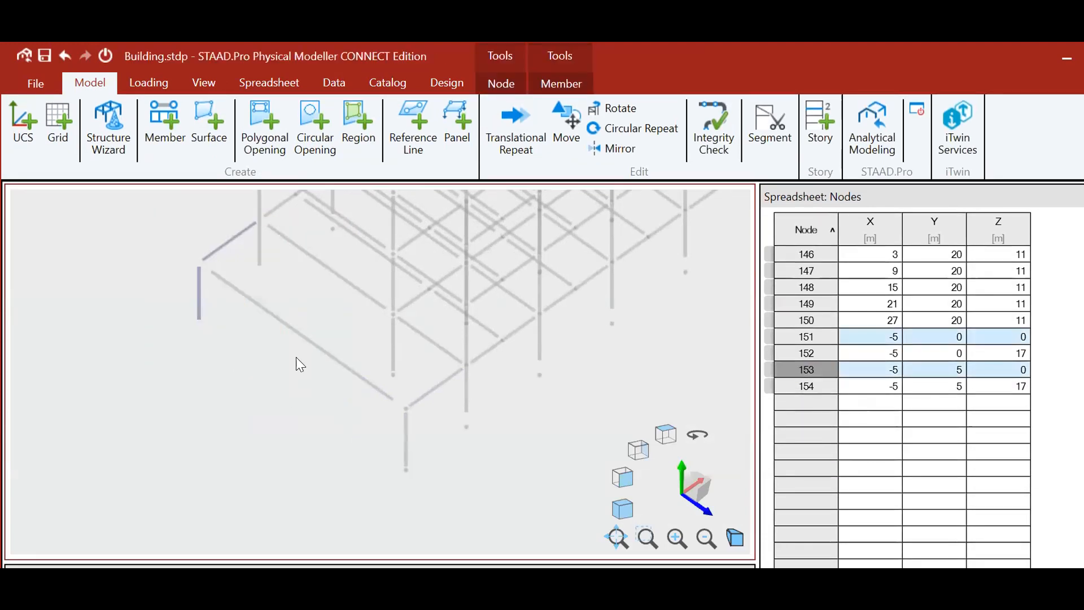
right_click(427, 391)
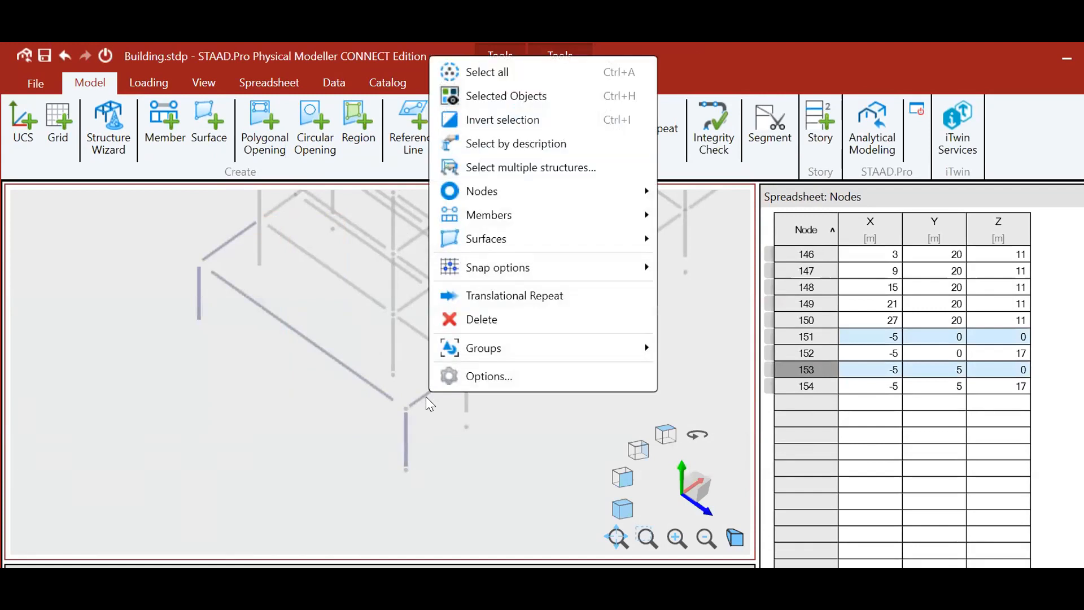
click(710, 61)
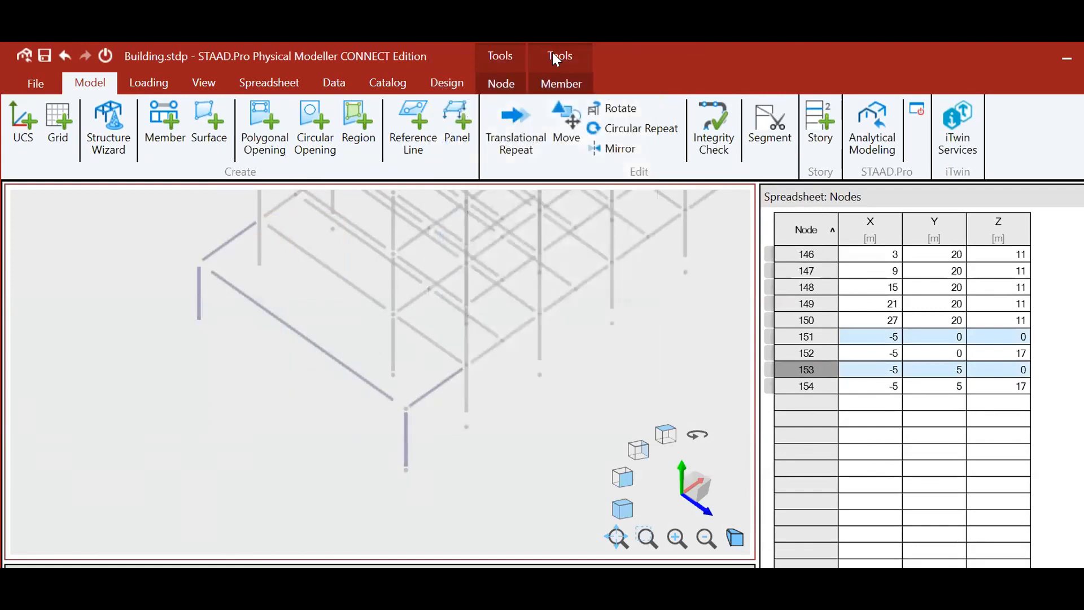
Open material assignment for the selected members and browse the Model and User database sources.
click(554, 80)
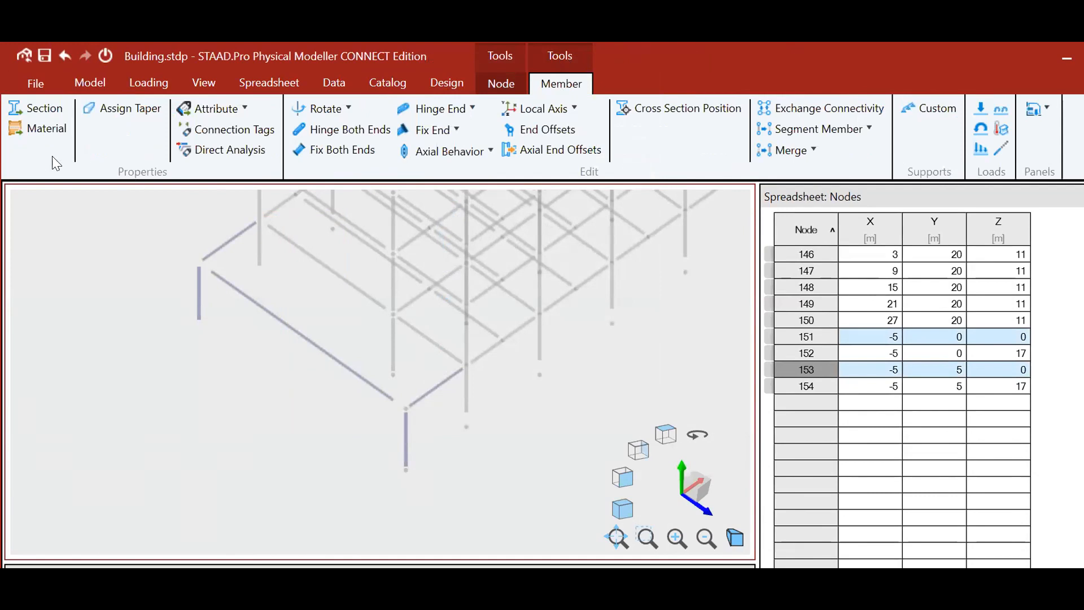
click(55, 126)
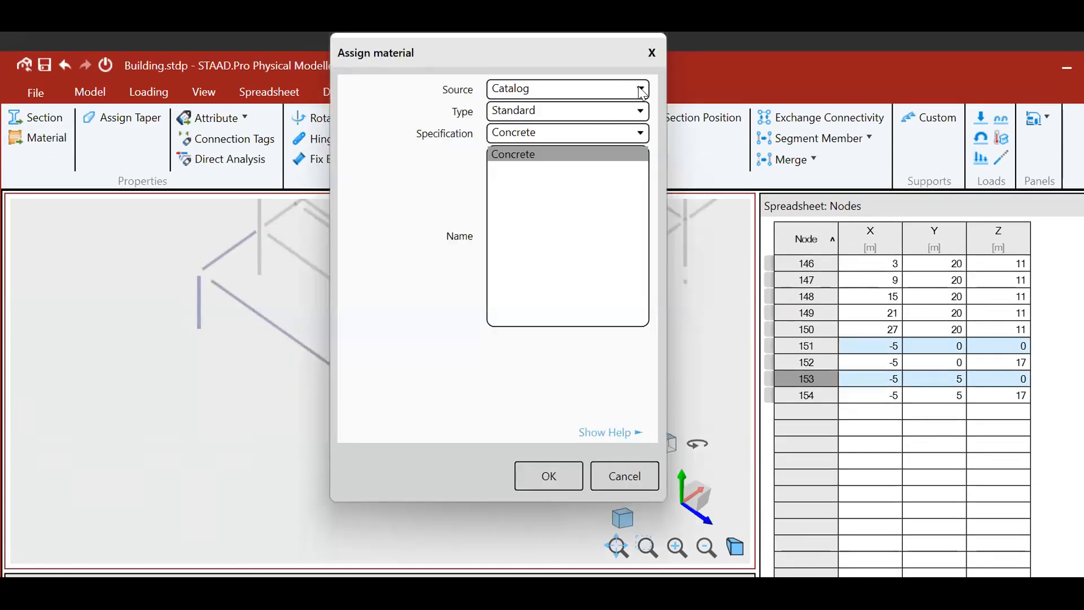
click(642, 90)
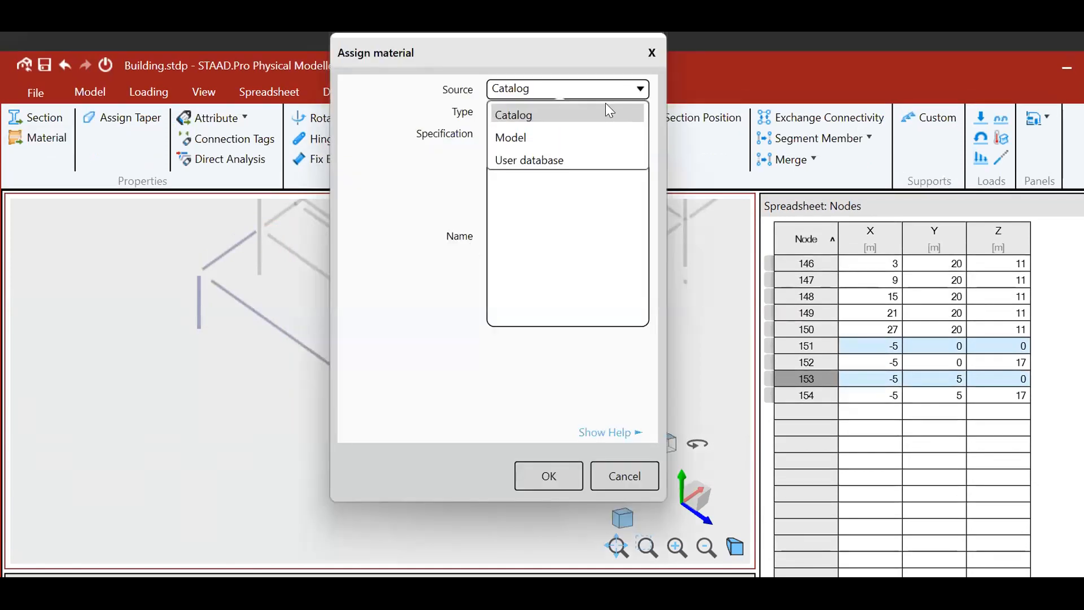
click(593, 136)
click(640, 93)
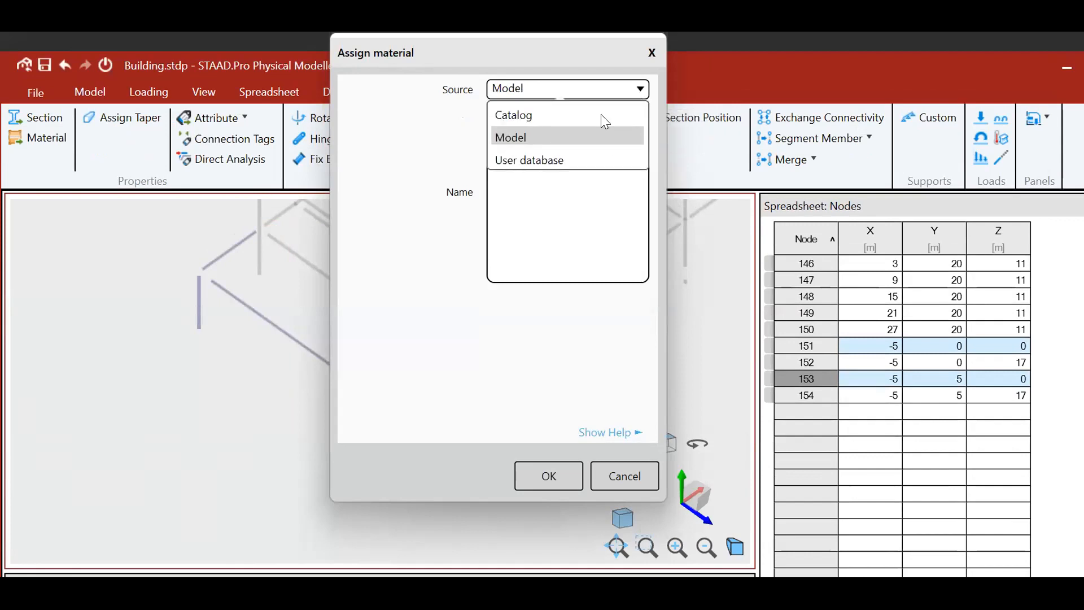
click(582, 163)
Check the user database's Generic and Custom types with the Concrete specification, and close the material assignment.
click(642, 117)
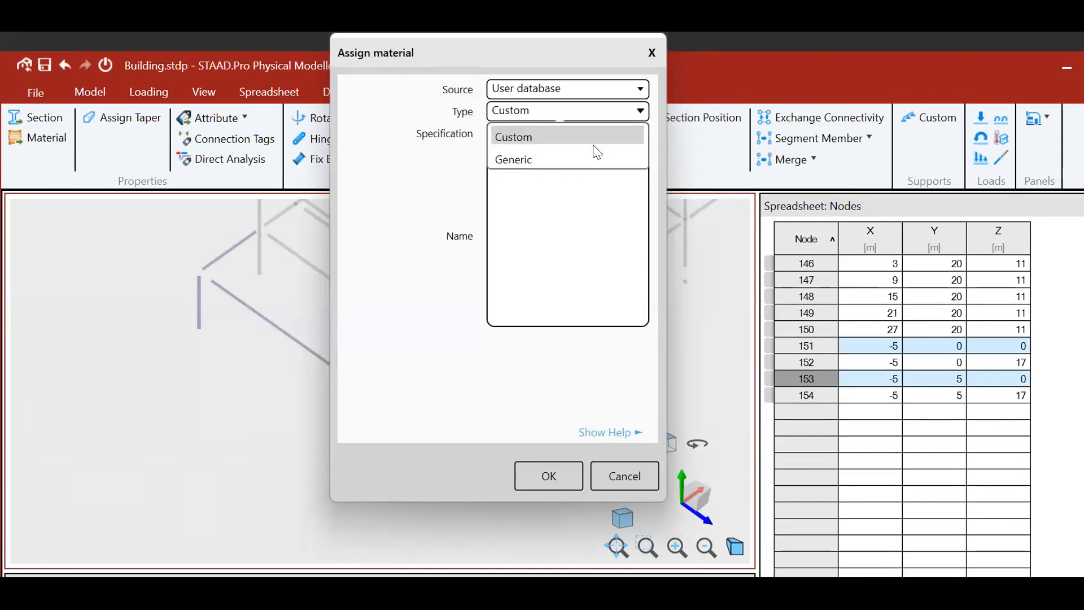
click(588, 158)
click(643, 116)
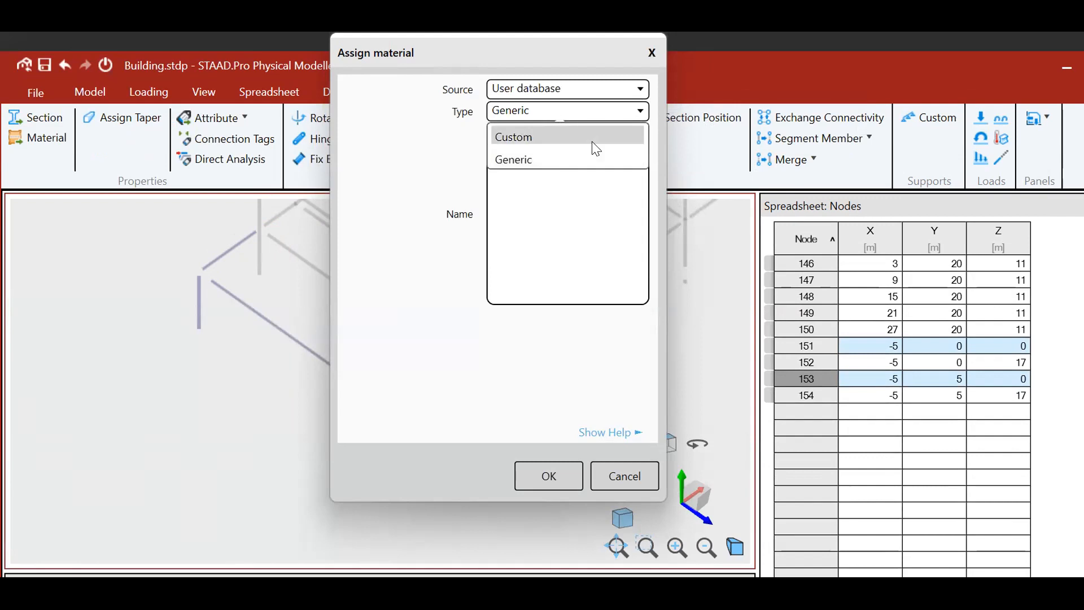
click(592, 135)
click(624, 138)
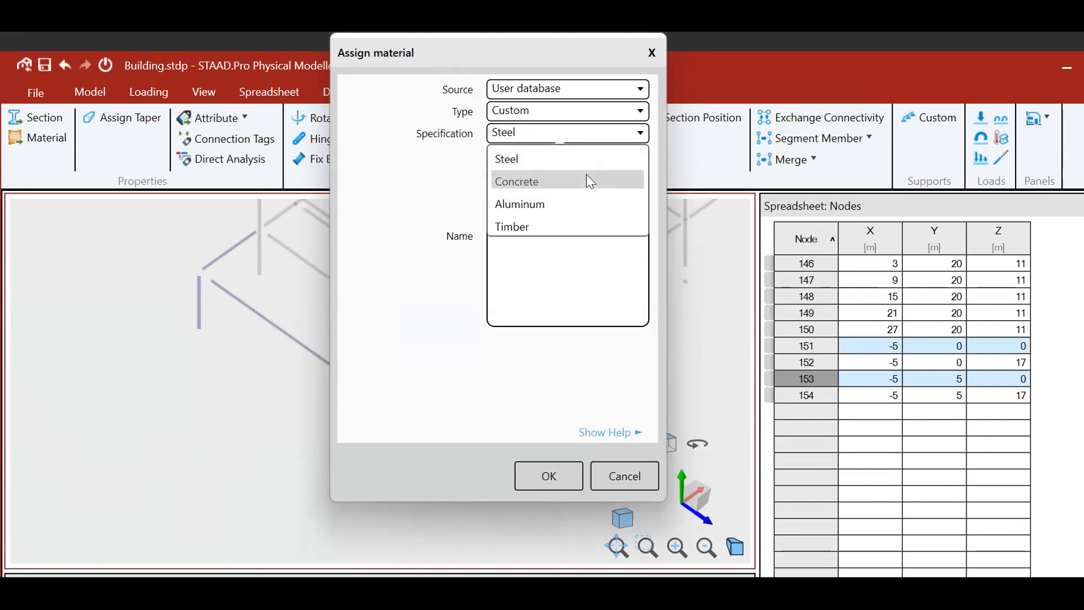
click(586, 181)
click(639, 136)
click(650, 54)
click(648, 52)
Examine the whole building frame together with the added columns and beams.
scroll(453, 412, down, 5)
scroll(449, 369, up, 3)
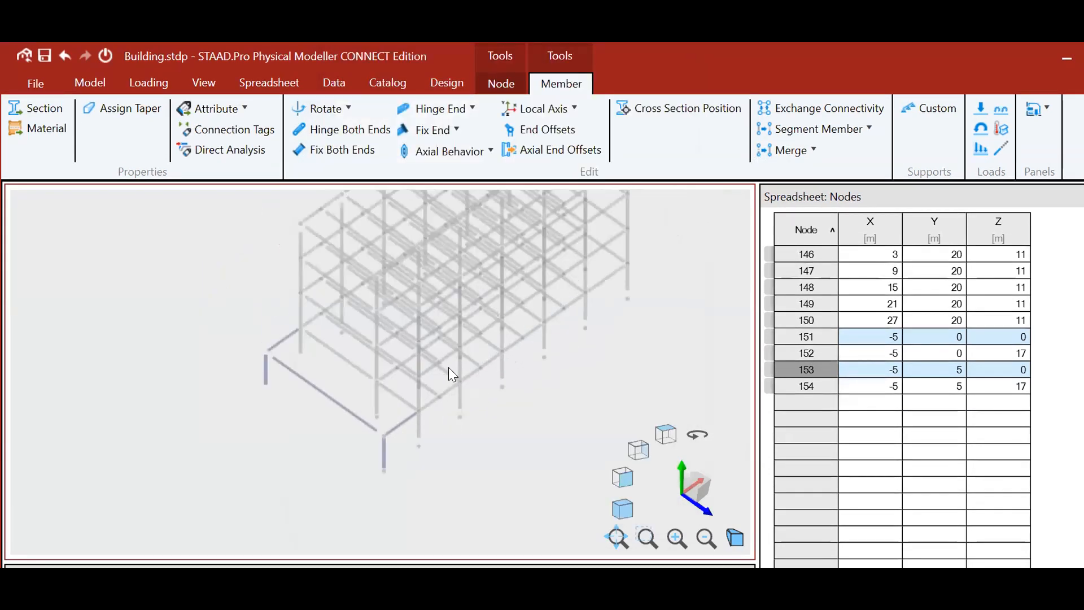
scroll(382, 349, down, 2)
scroll(416, 338, up, 2)
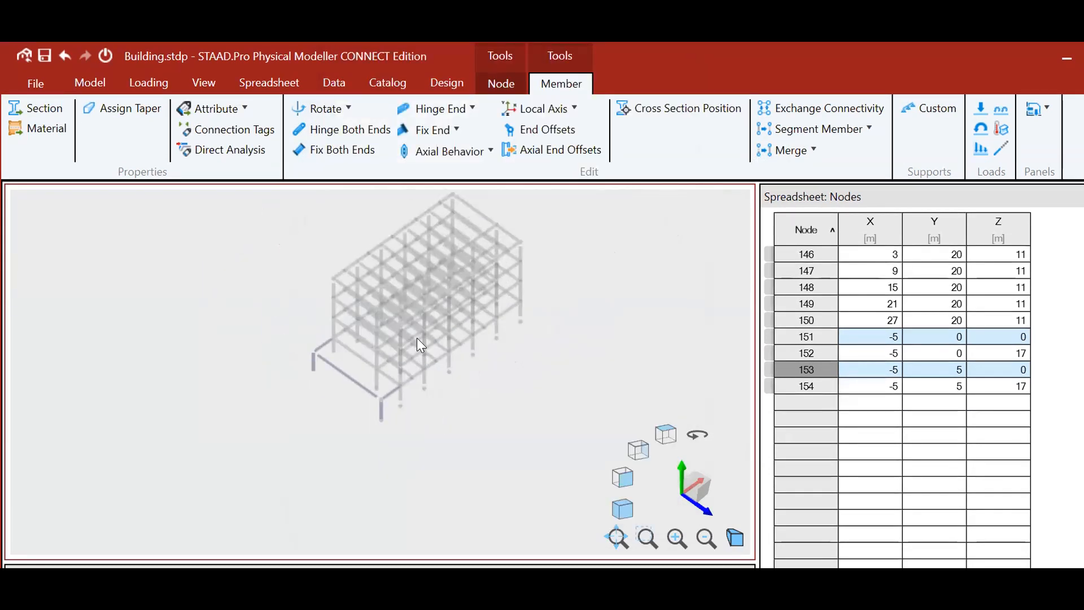
scroll(418, 339, down, 2)
scroll(459, 238, up, 4)
scroll(460, 238, down, 3)
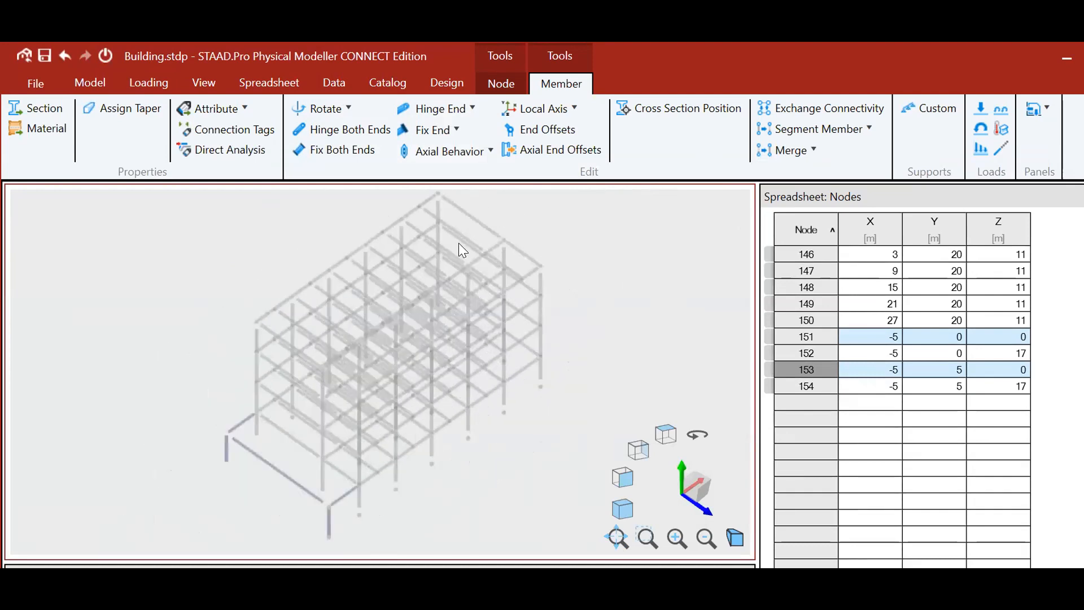
scroll(433, 392, up, 3)
scroll(434, 393, down, 1)
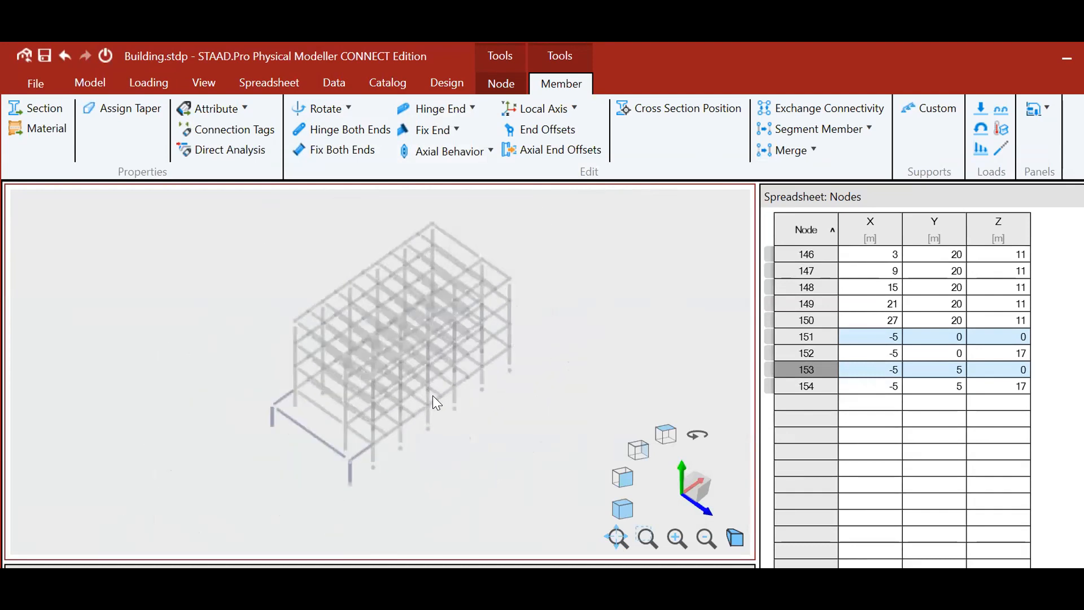
Exit the physical modeller for the building, updating the analysis model to match the physical model.
click(29, 82)
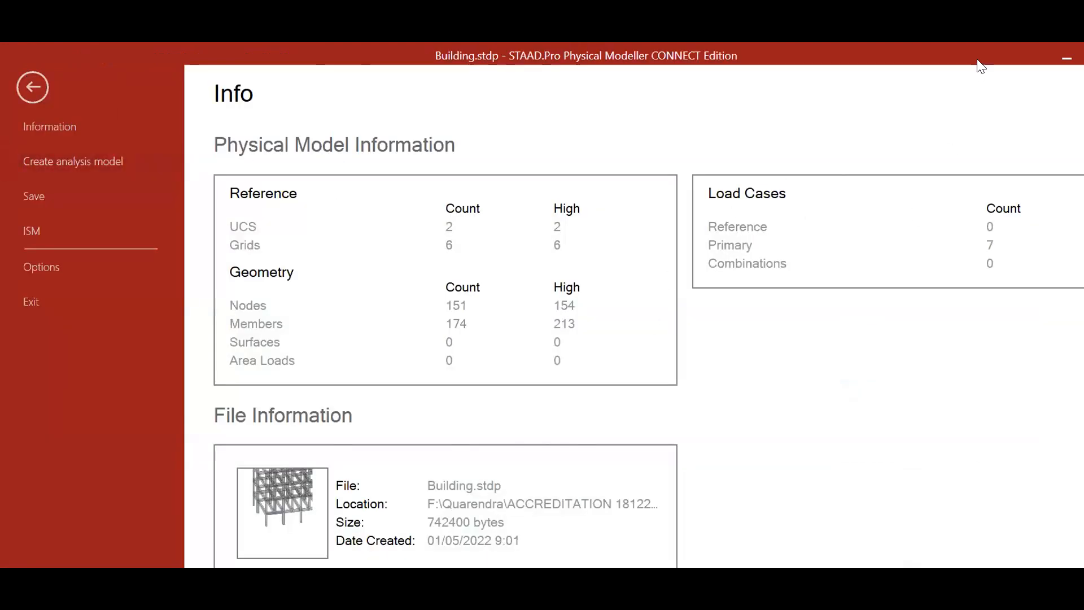
click(28, 85)
click(28, 83)
click(33, 304)
click(546, 303)
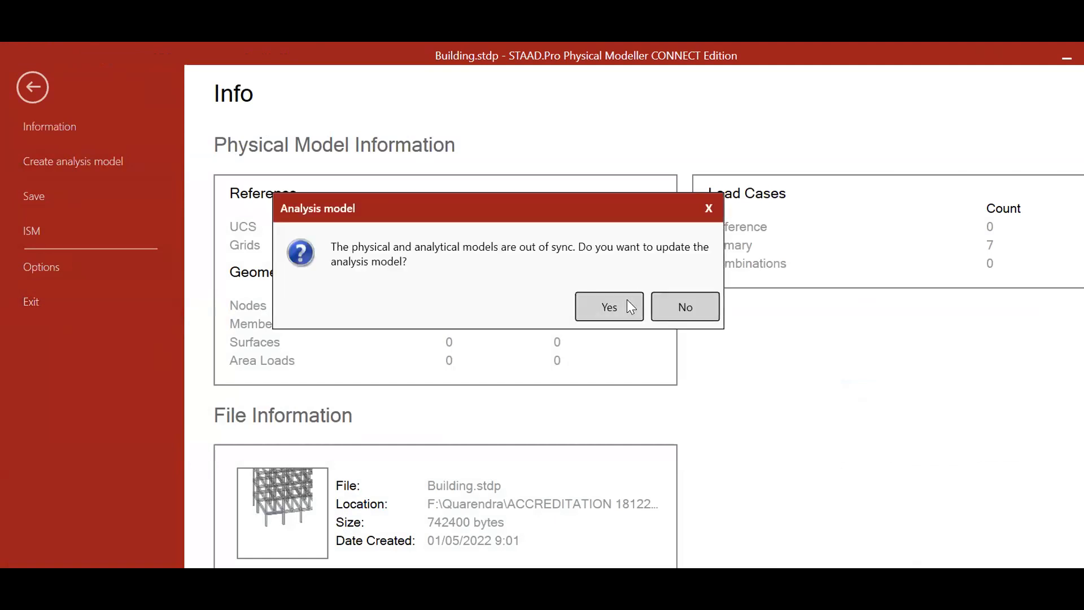
click(631, 307)
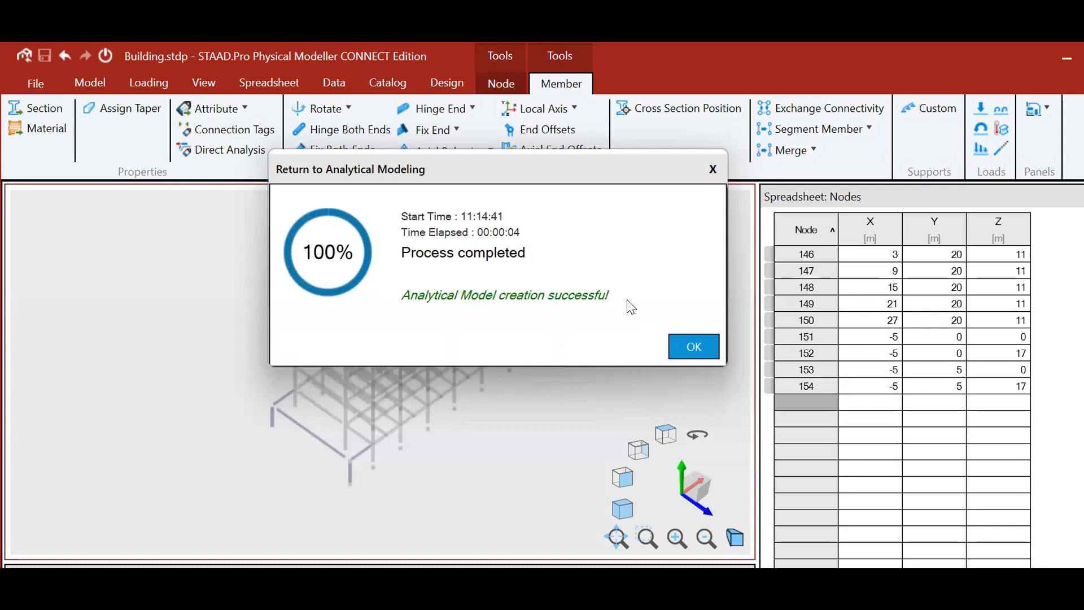
click(703, 351)
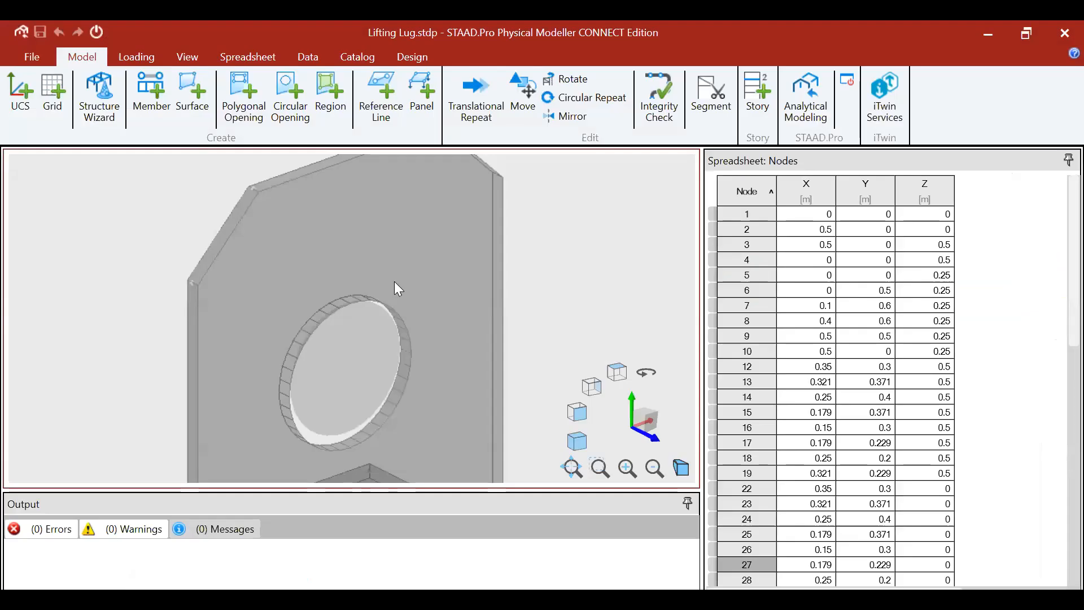
Create two Default Metric grids by spacing on the WCS XY plane in the Lifting Lug model, with 10 spaces of 1 m in X and Y.
scroll(395, 282, down, 4)
scroll(220, 202, up, 3)
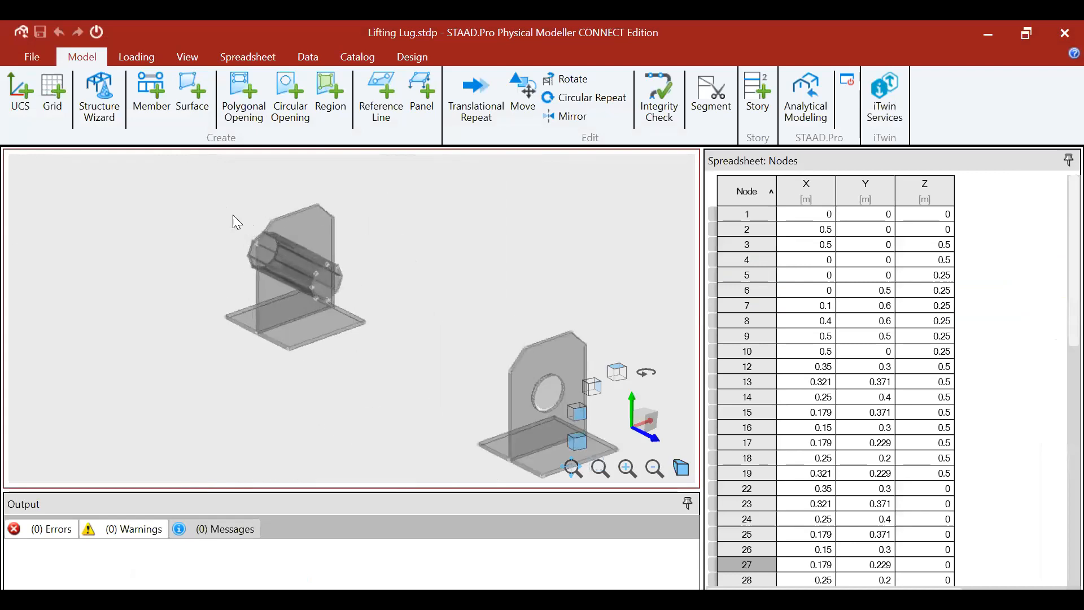
scroll(232, 215, down, 2)
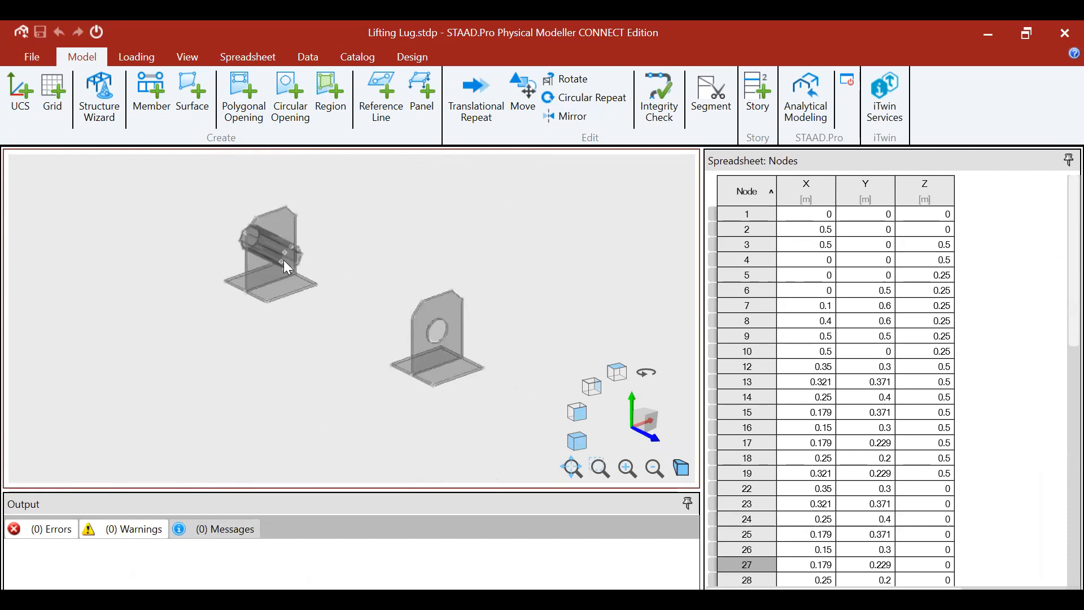
scroll(301, 299, up, 1)
click(52, 93)
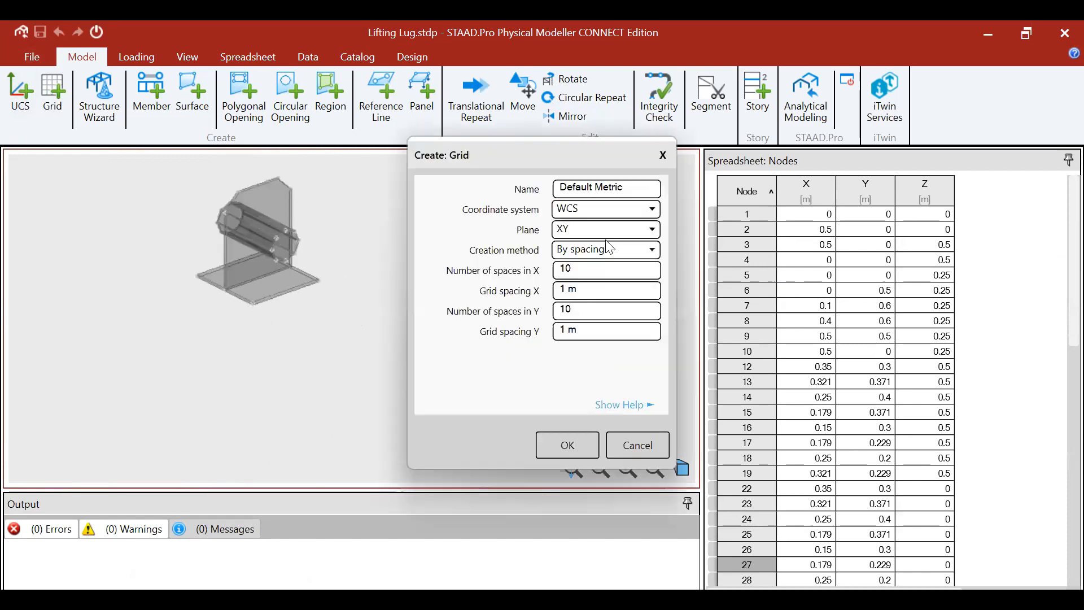
click(566, 444)
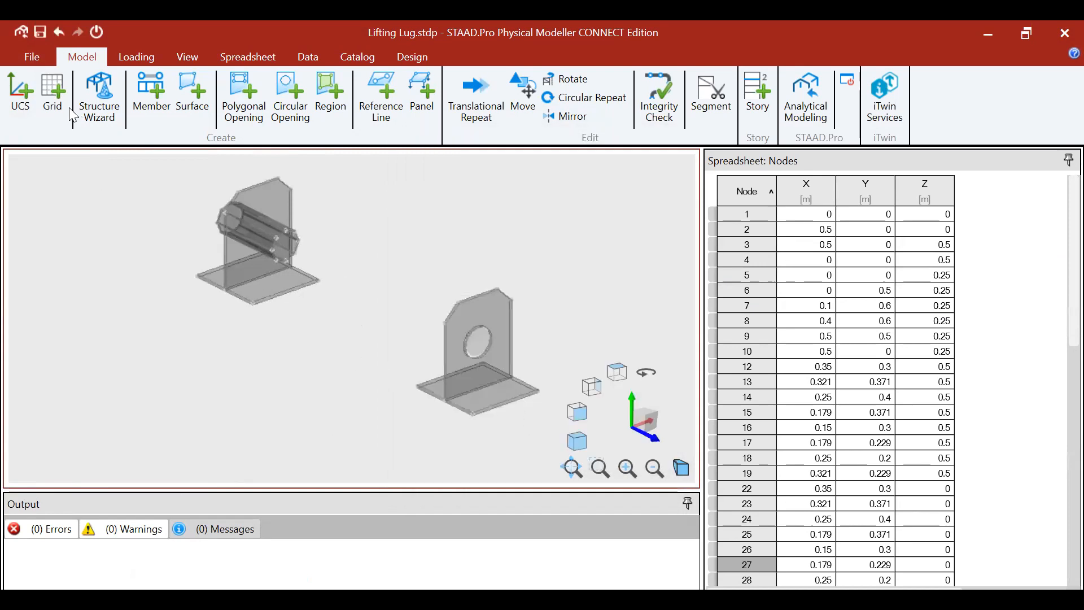
click(54, 95)
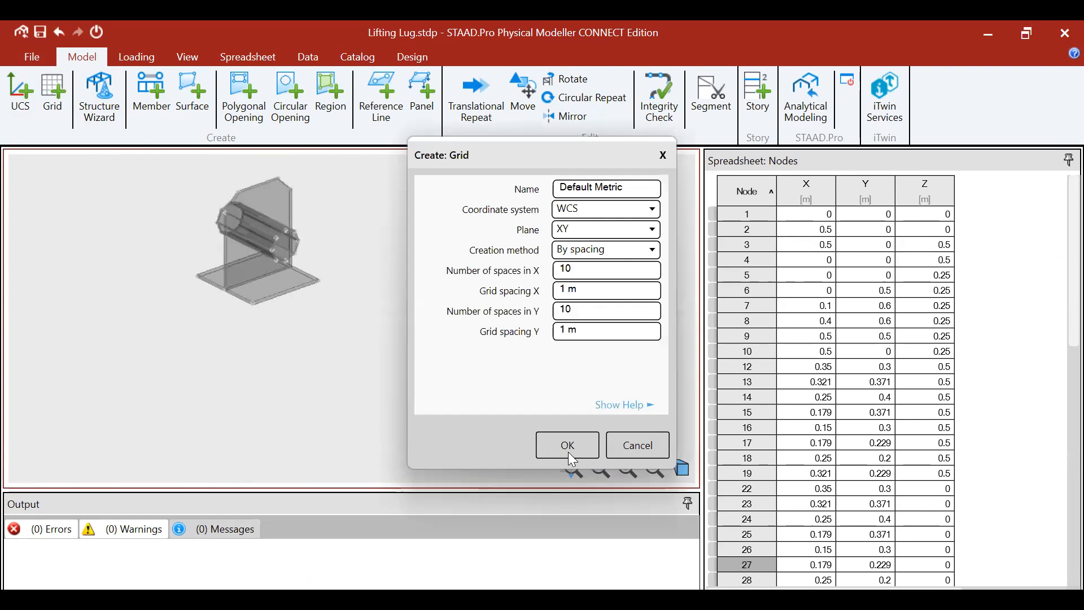
click(568, 453)
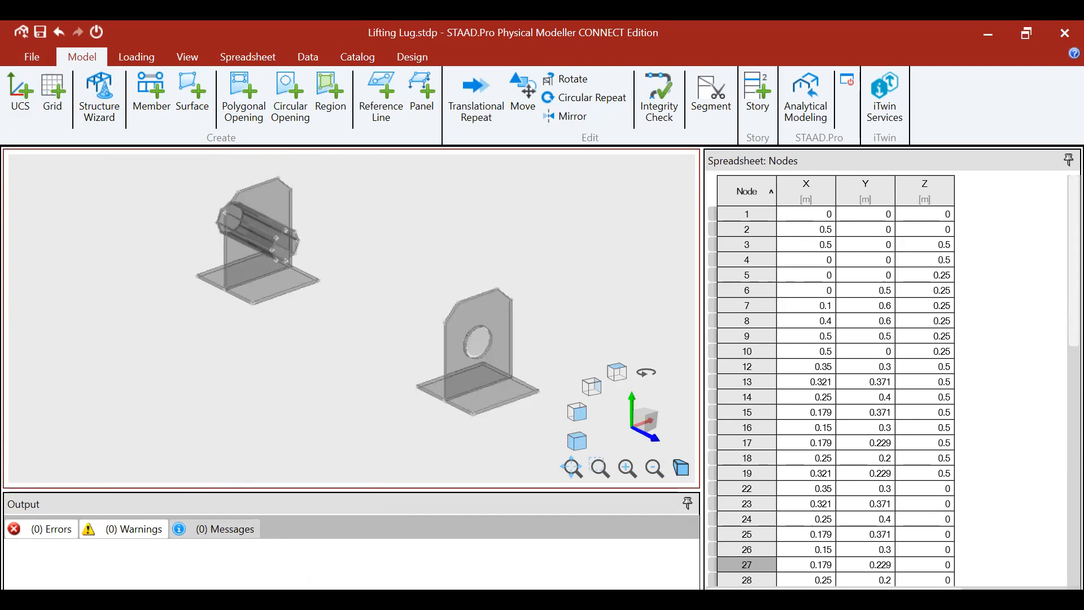
Turn off 3D rendering of the lifting lugs and display their analysis model.
scroll(483, 329, up, 1)
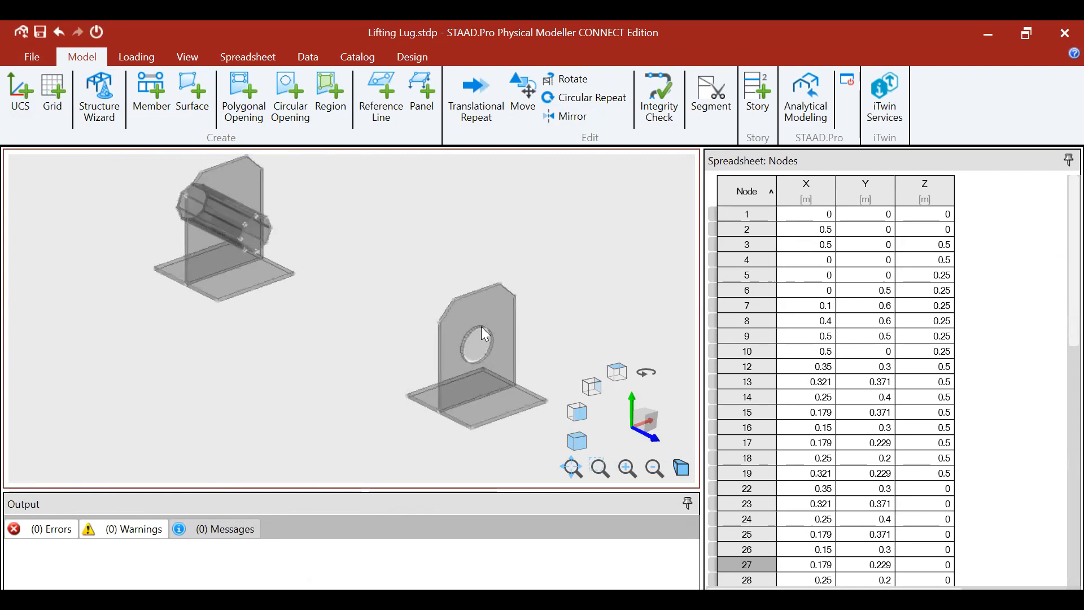
scroll(397, 259, down, 1)
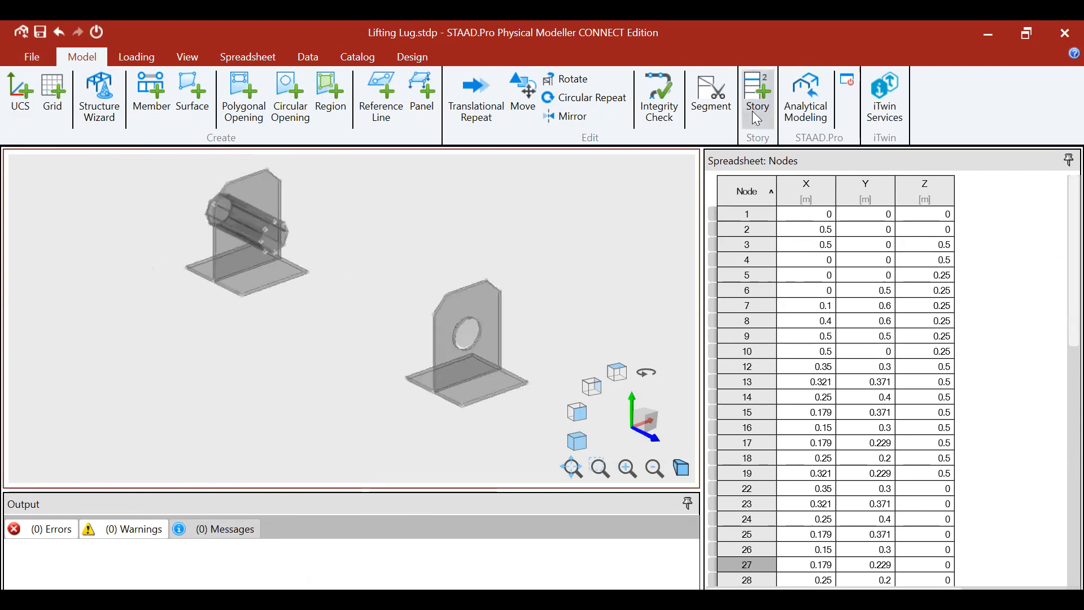
click(187, 60)
click(932, 107)
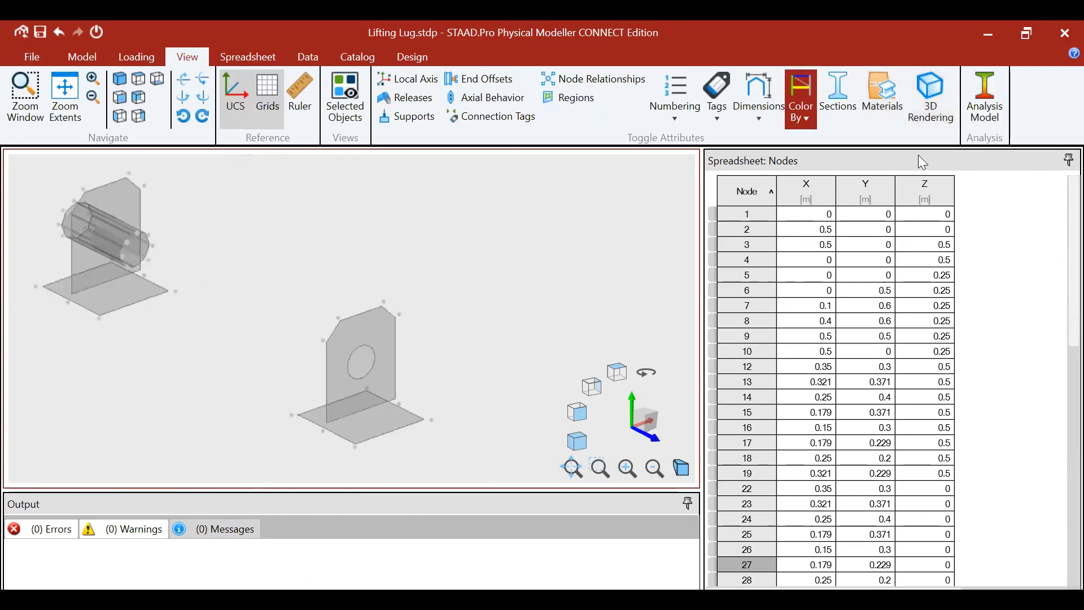
click(983, 101)
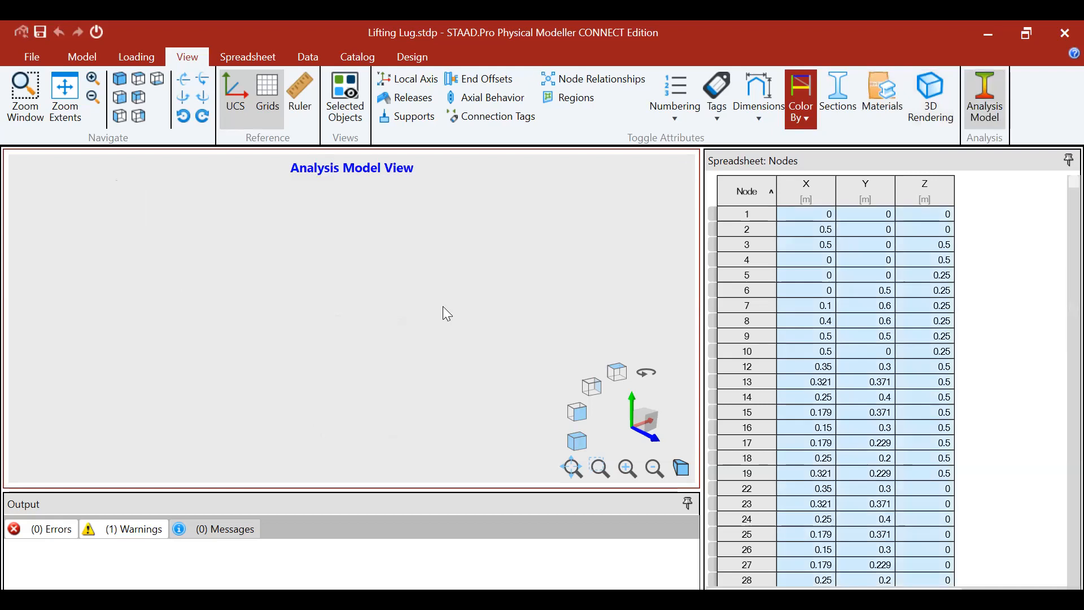
scroll(381, 204, up, 4)
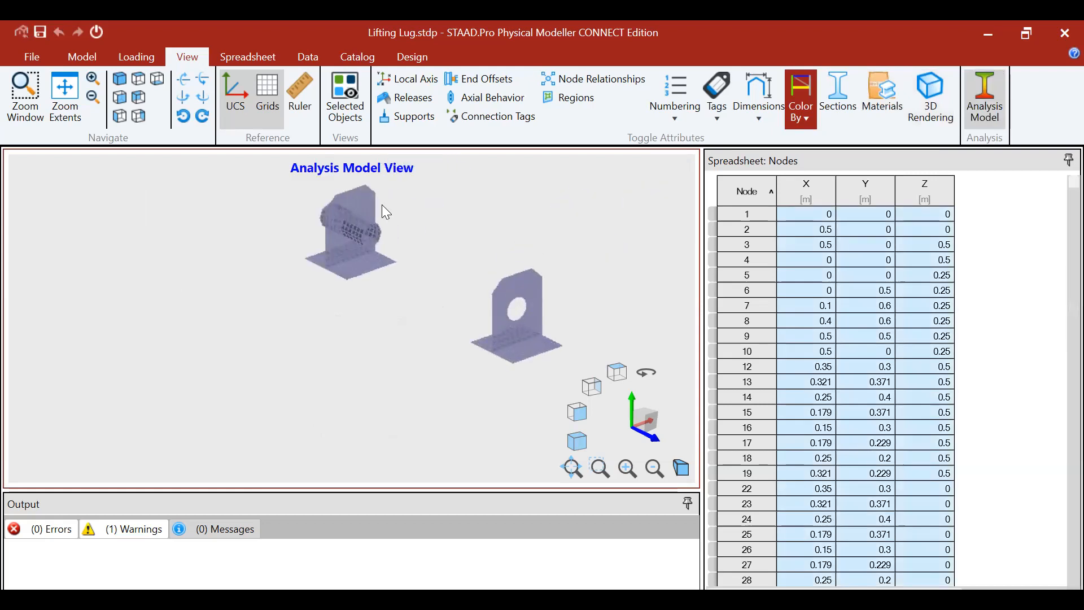
Examine the plate mesh of the lifting lug with the pipe up close, including the pipe's intersection with the lug plate.
scroll(525, 324, down, 3)
scroll(459, 340, up, 3)
scroll(458, 340, down, 3)
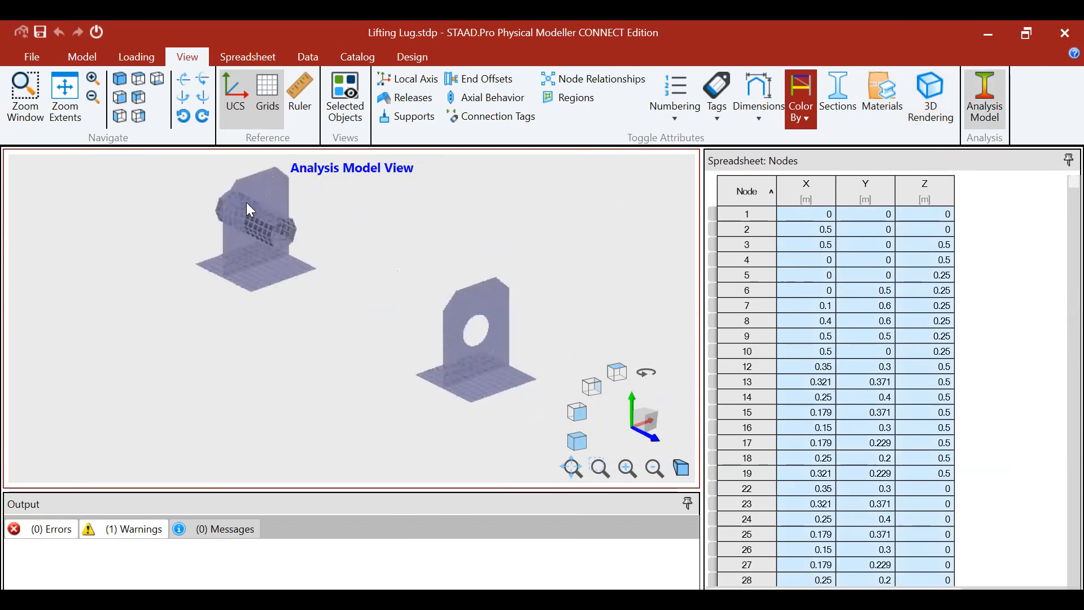
scroll(246, 202, up, 5)
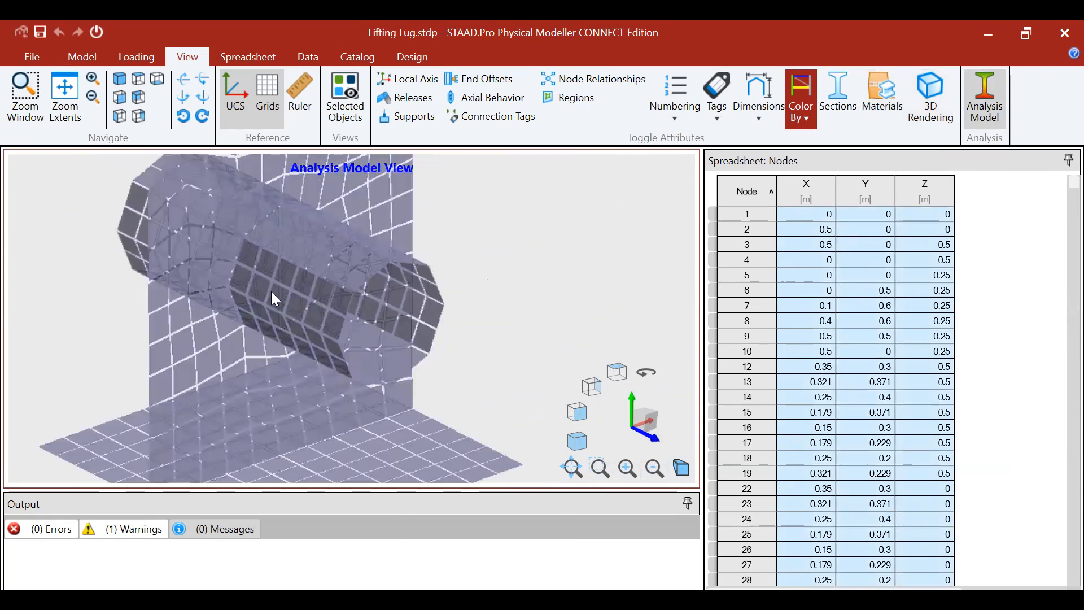
scroll(274, 243, down, 2)
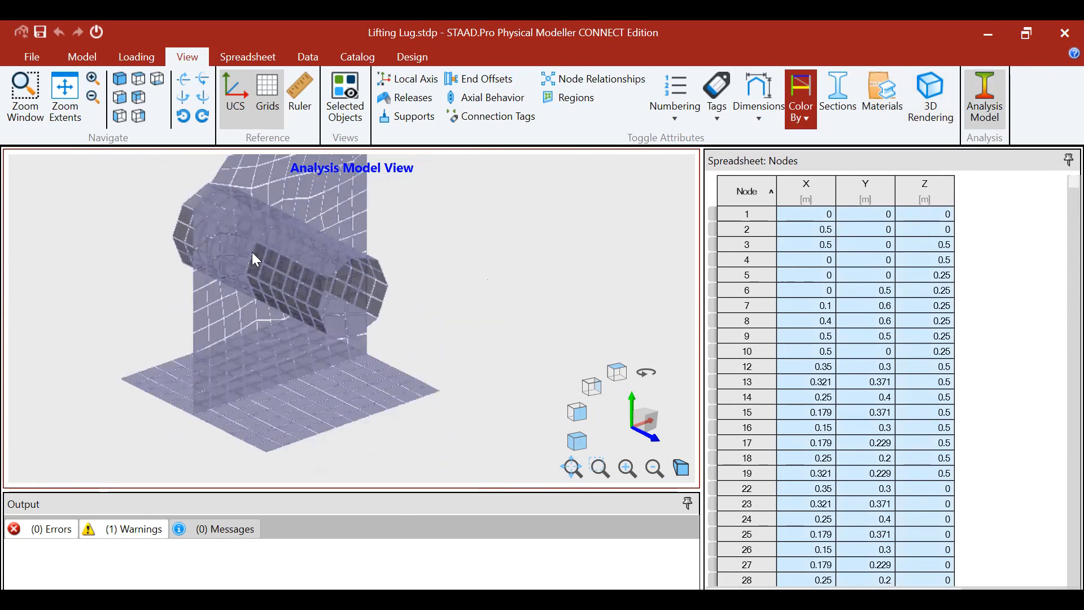
scroll(259, 230, up, 4)
scroll(258, 231, down, 5)
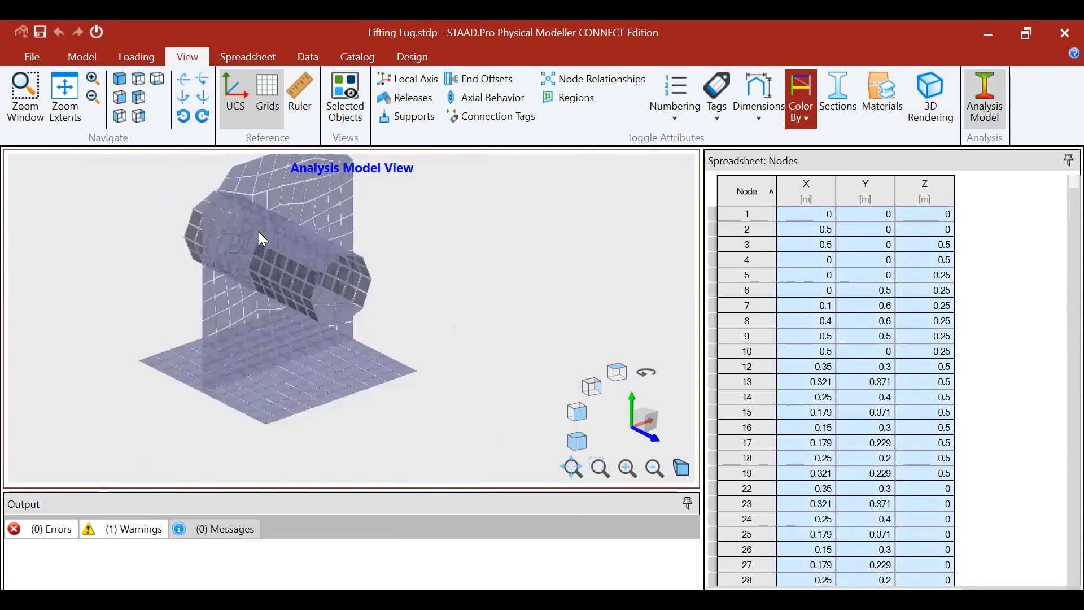
key(Left)
key(Left)
key(Up)
key(Up)
key(Up)
key(Down)
key(Down)
key(Down)
key(Down)
key(Down)
key(Down)
key(Down)
key(Left)
key(Left)
key(Left)
key(Left)
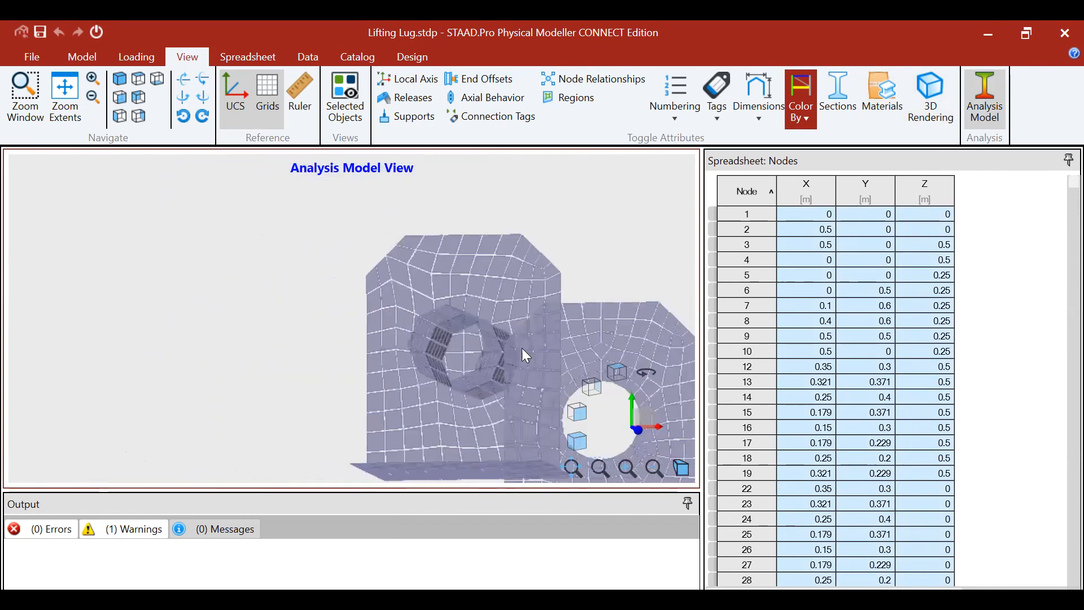
scroll(474, 362, up, 5)
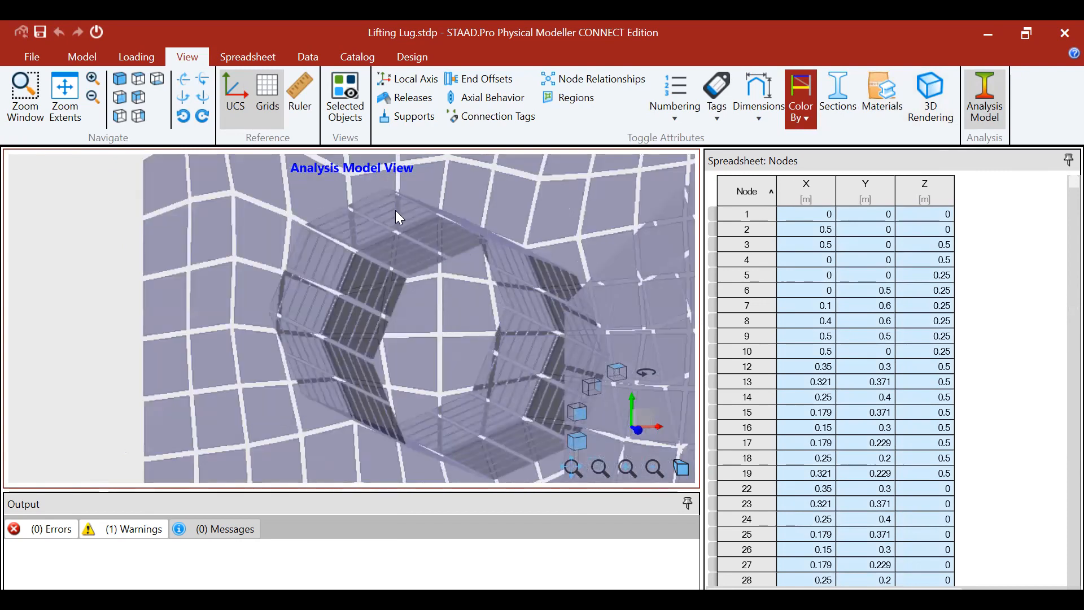
scroll(342, 255, down, 8)
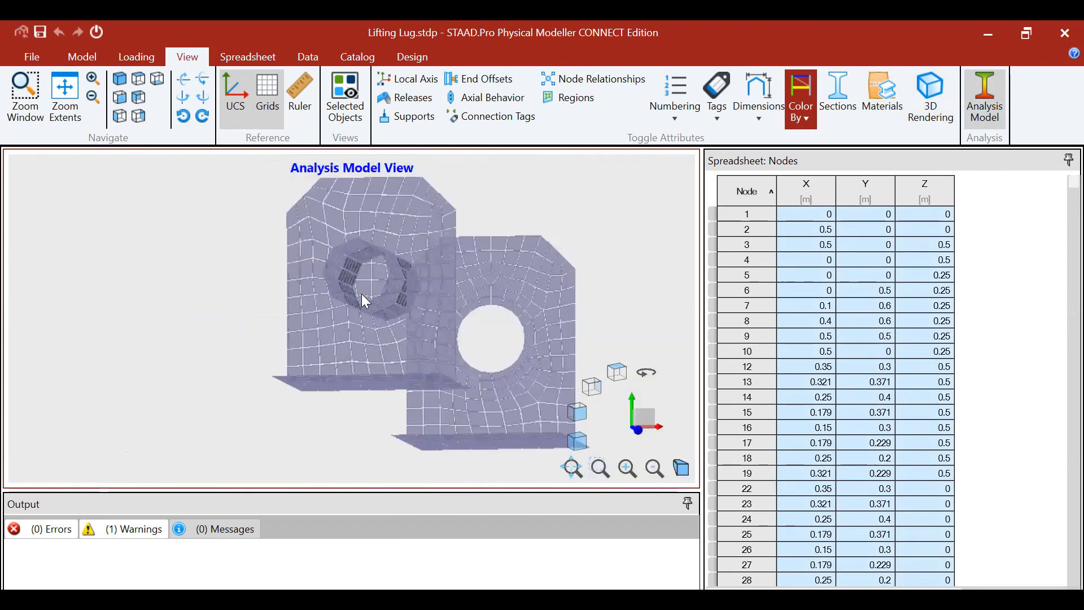
Examine the analysis meshes of both lifting lugs together from the front, side and isometric directions.
key(Left)
key(Left)
key(Right)
key(Right)
key(Right)
key(Right)
key(Right)
key(Right)
key(Right)
key(Right)
key(Right)
key(Right)
key(Right)
key(Right)
key(Right)
key(Right)
key(Right)
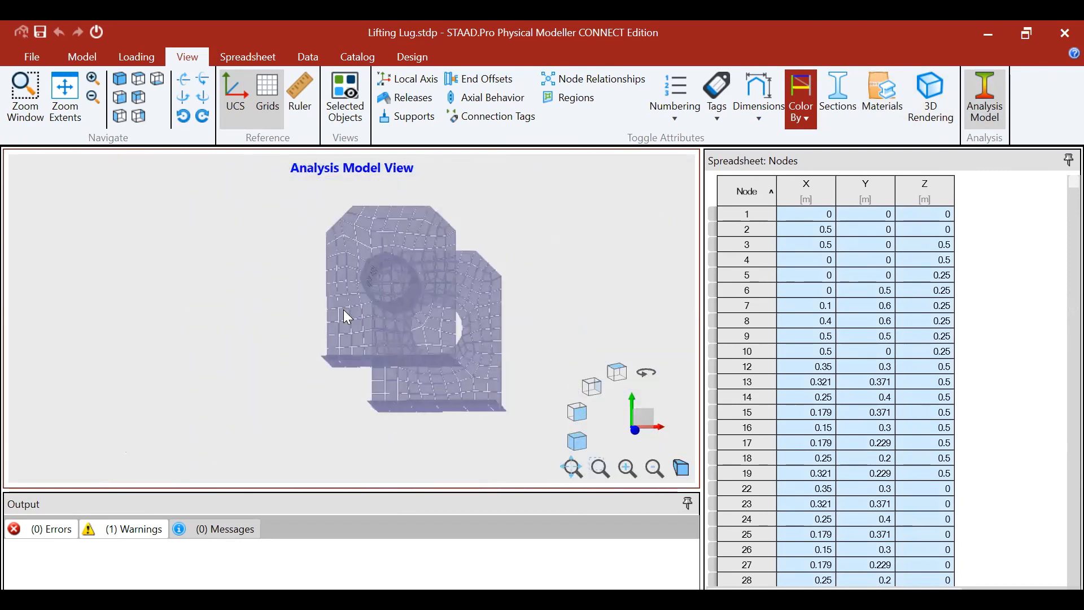
key(Up)
key(Down)
scroll(379, 321, down, 3)
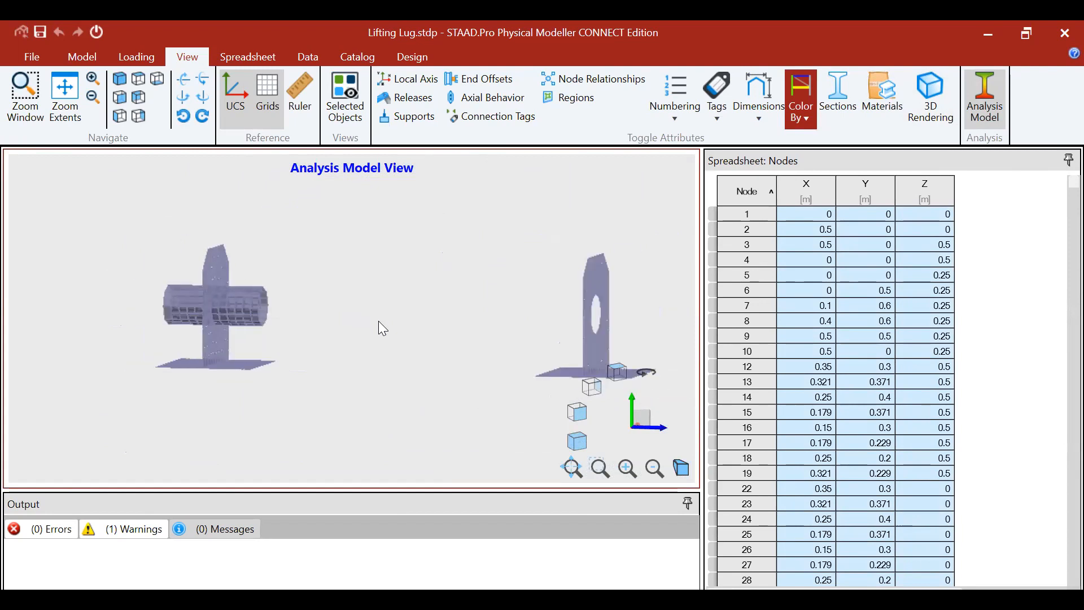
key(Down)
key(Down)
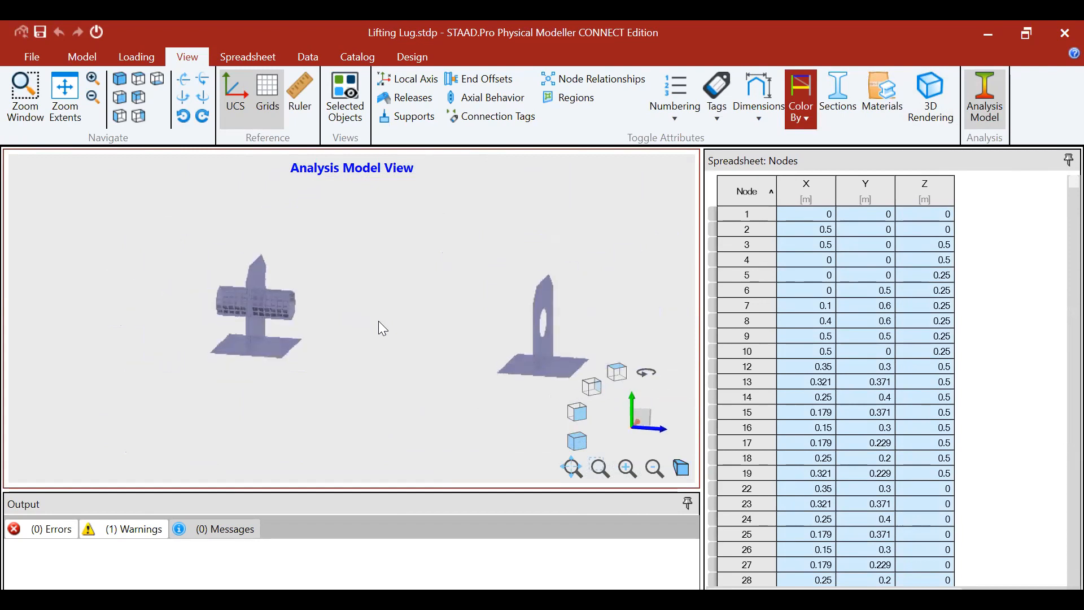
key(Left)
key(Down)
key(Down)
key(Left)
key(Left)
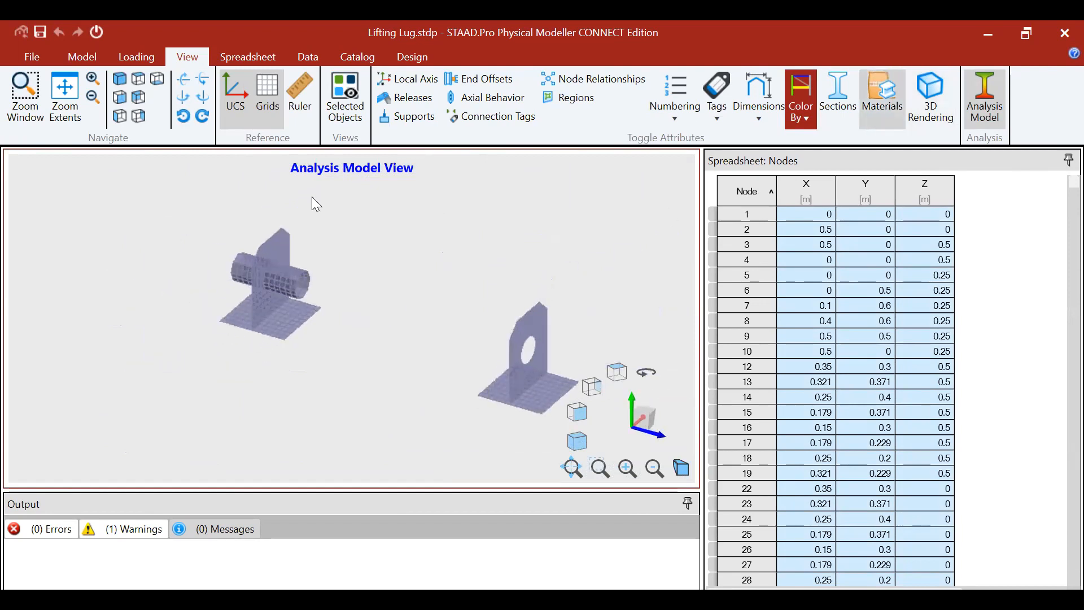
Turn off the analysis model display and return the Lifting Lug model to analytical modelling, saving the changes.
click(986, 103)
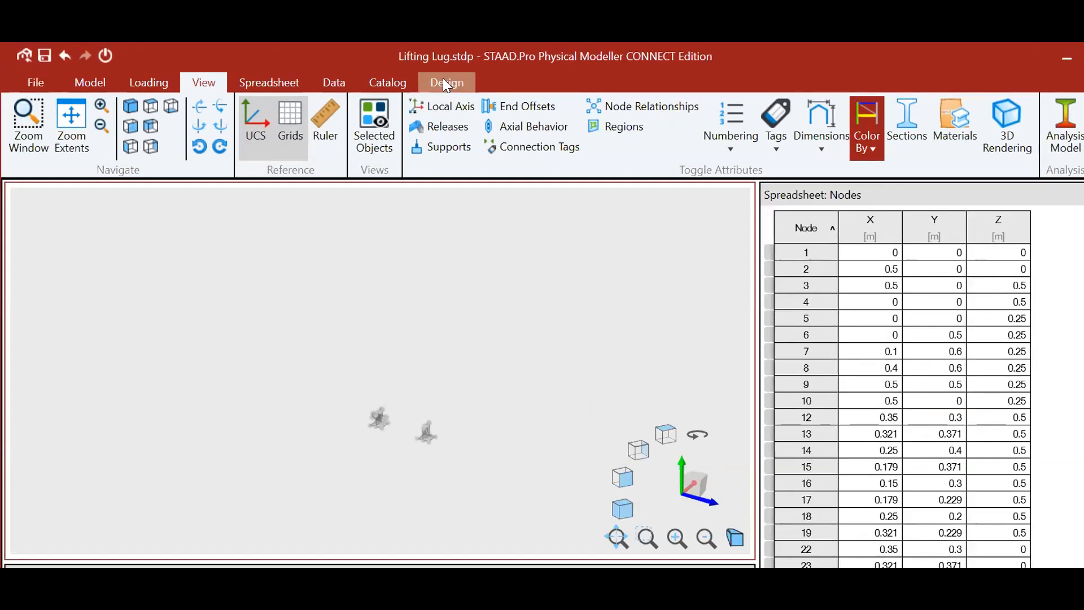
click(34, 84)
click(35, 85)
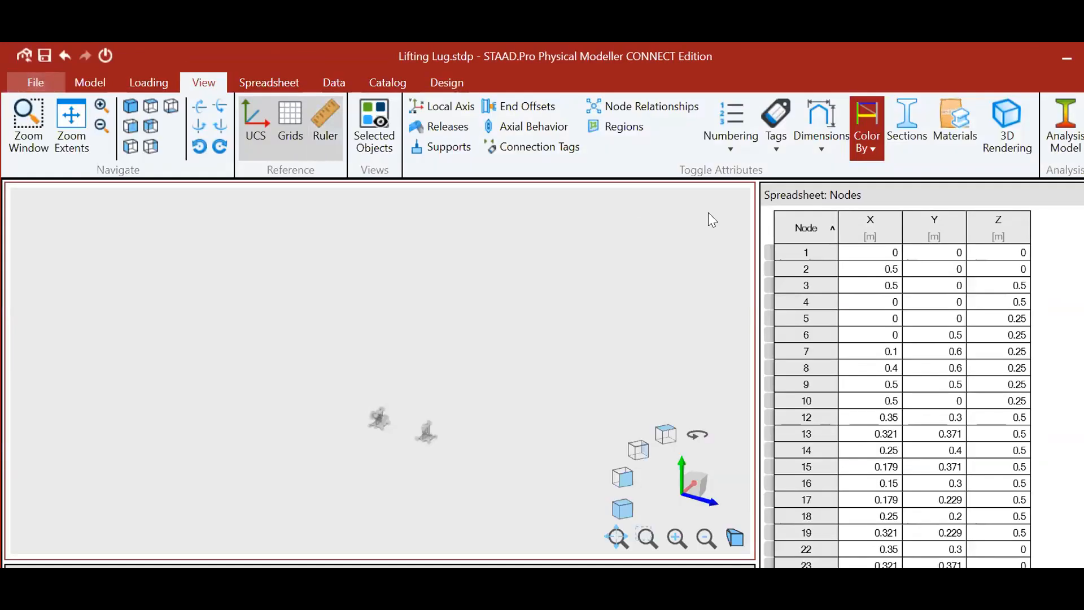
click(90, 83)
click(870, 136)
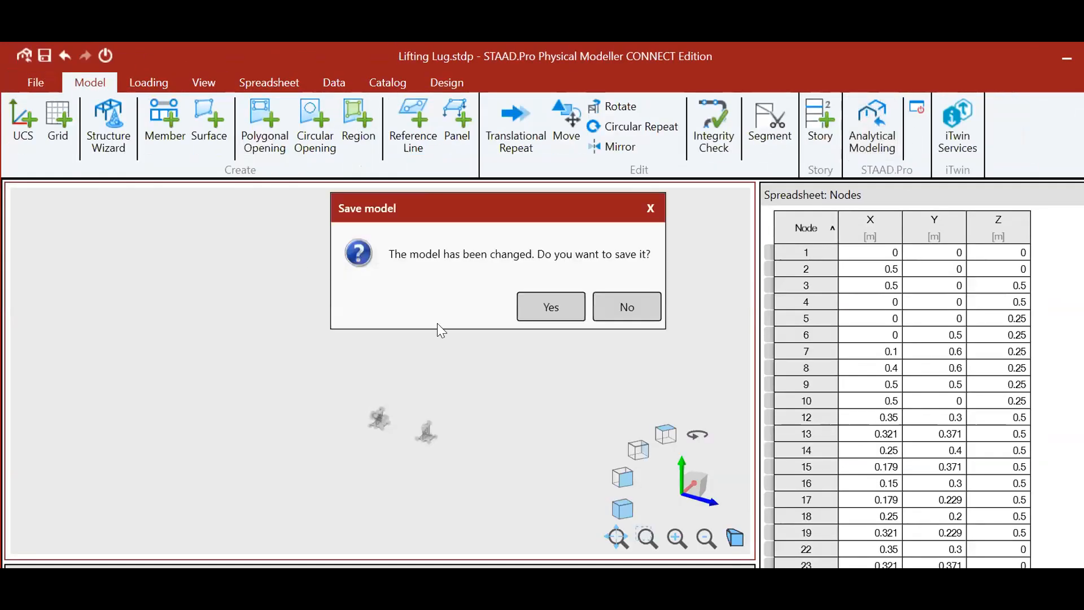
click(538, 309)
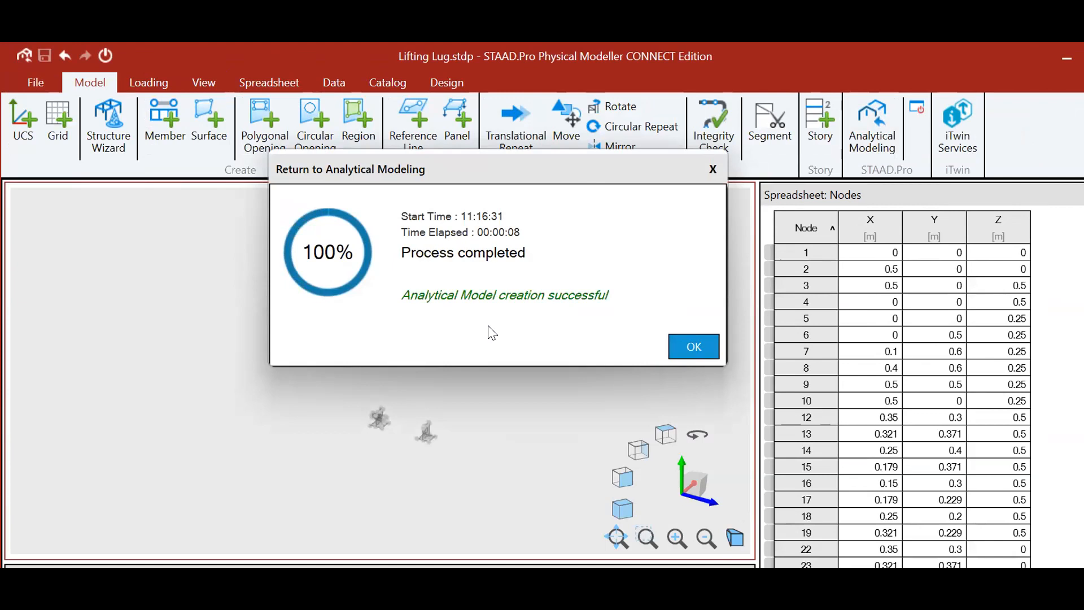
click(693, 350)
click(573, 316)
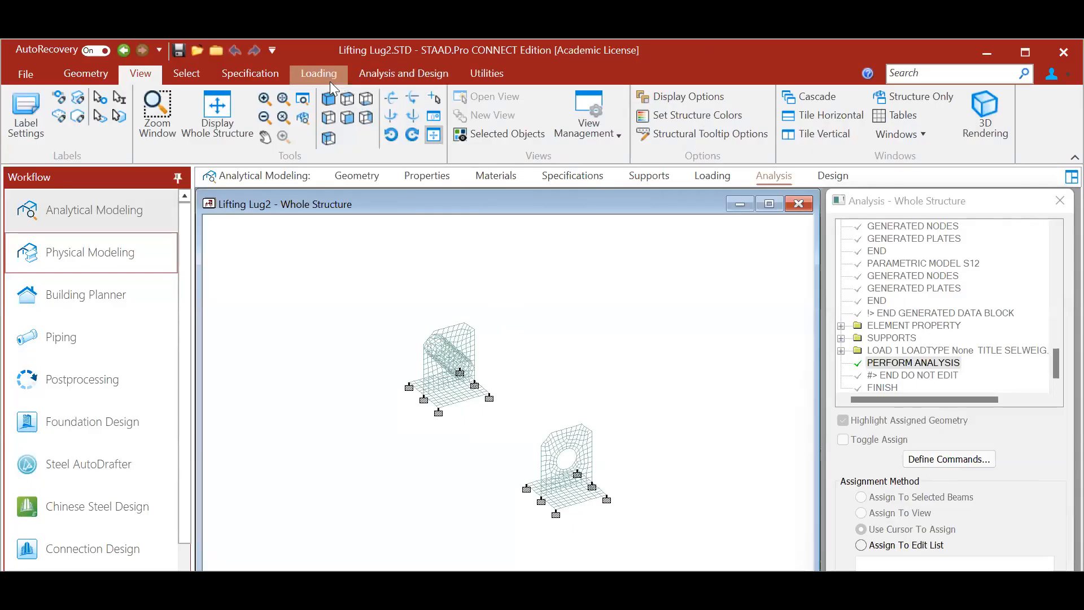
Review the plate thickness properties and highlight the plates assigned Plate 0.02.
click(427, 176)
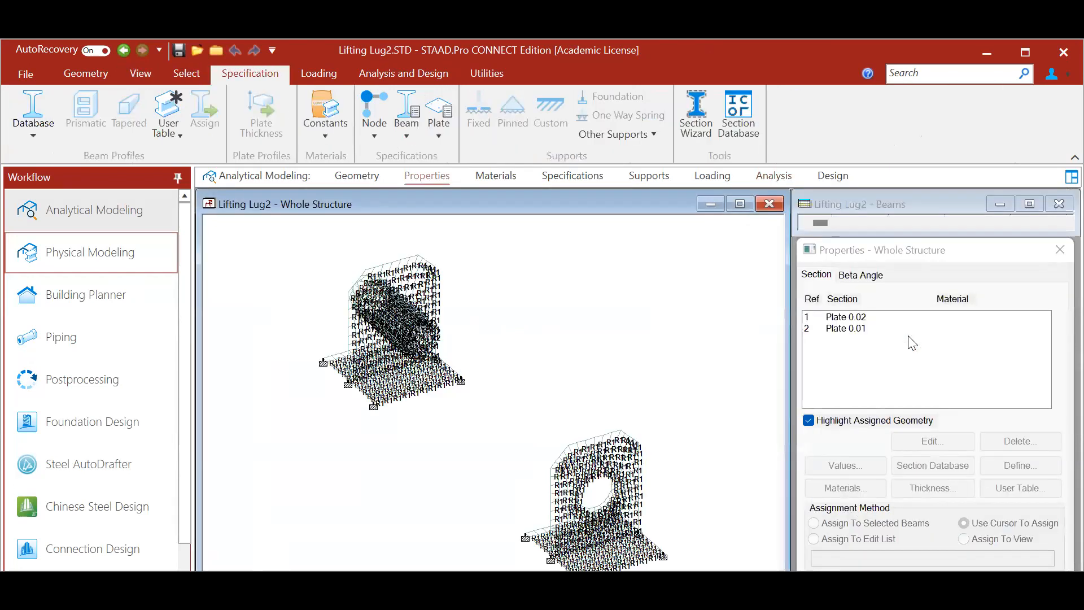
click(858, 330)
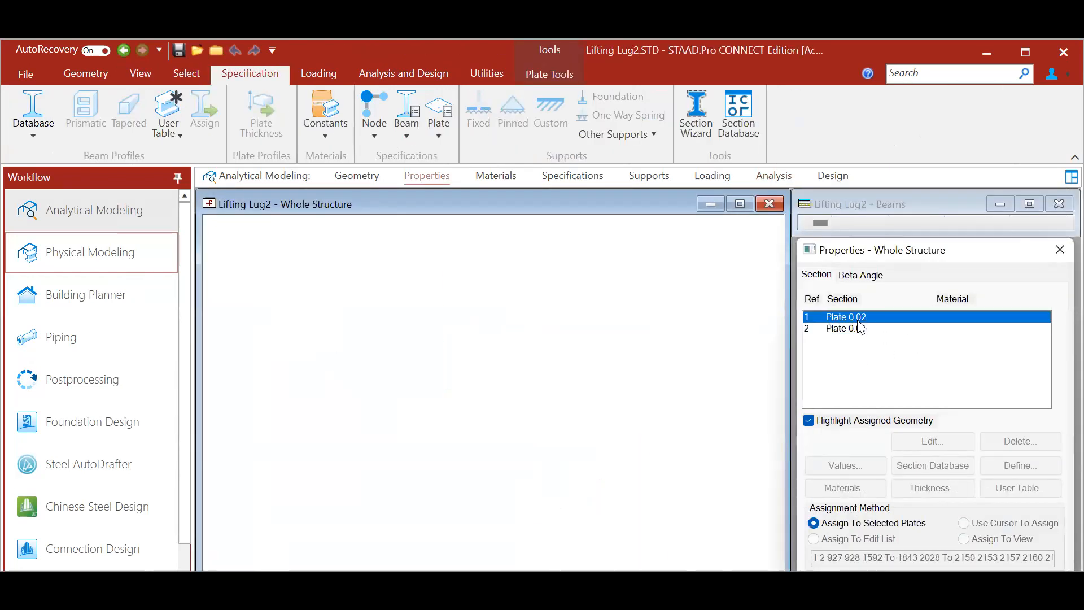
click(859, 317)
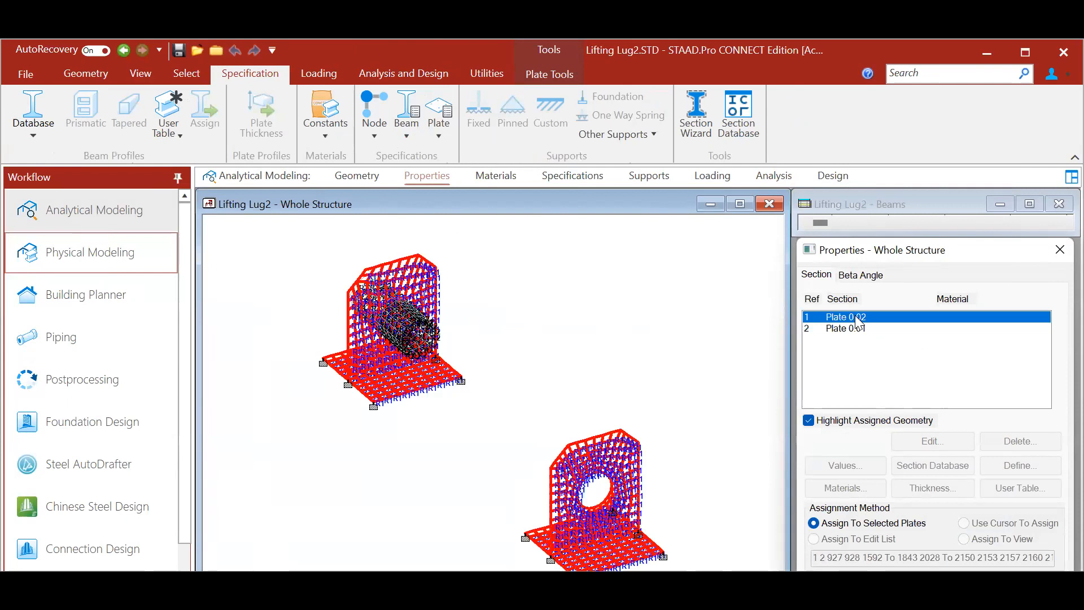
Run the analysis of the lifting lug analytical model.
click(774, 177)
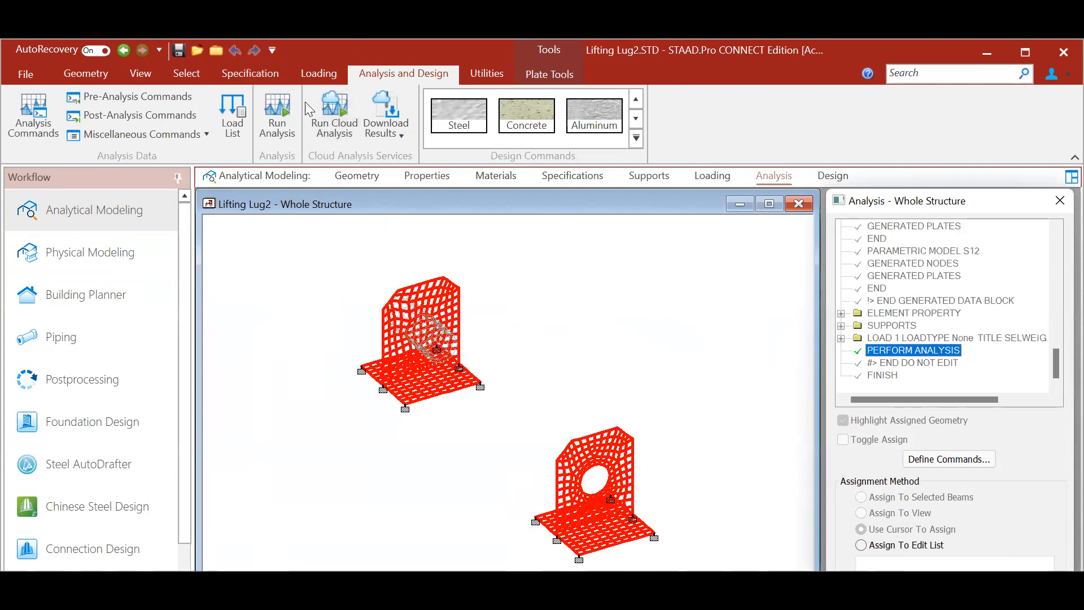
click(281, 128)
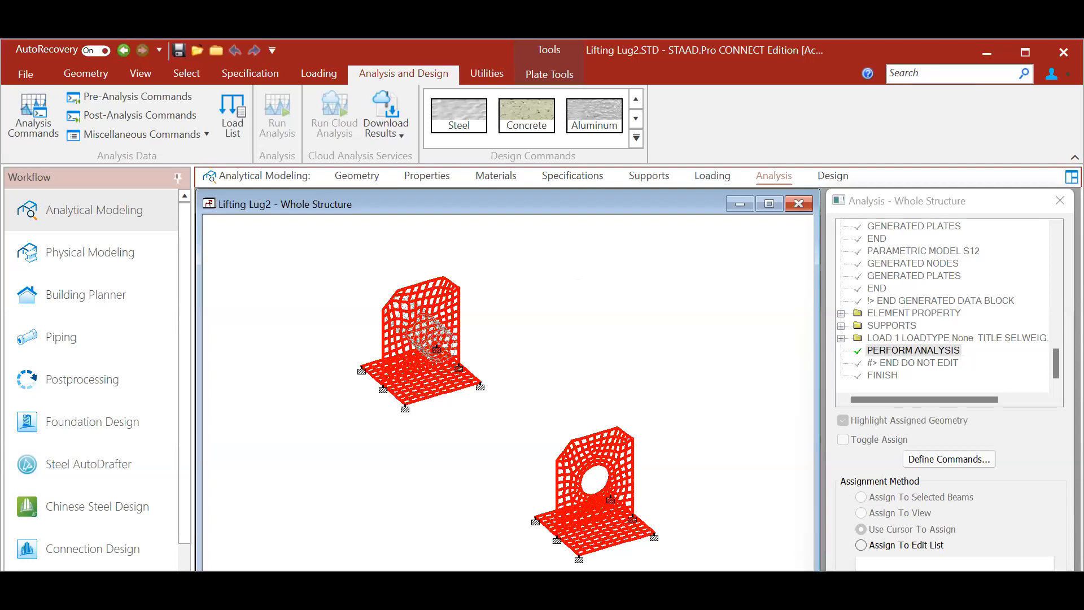
click(918, 353)
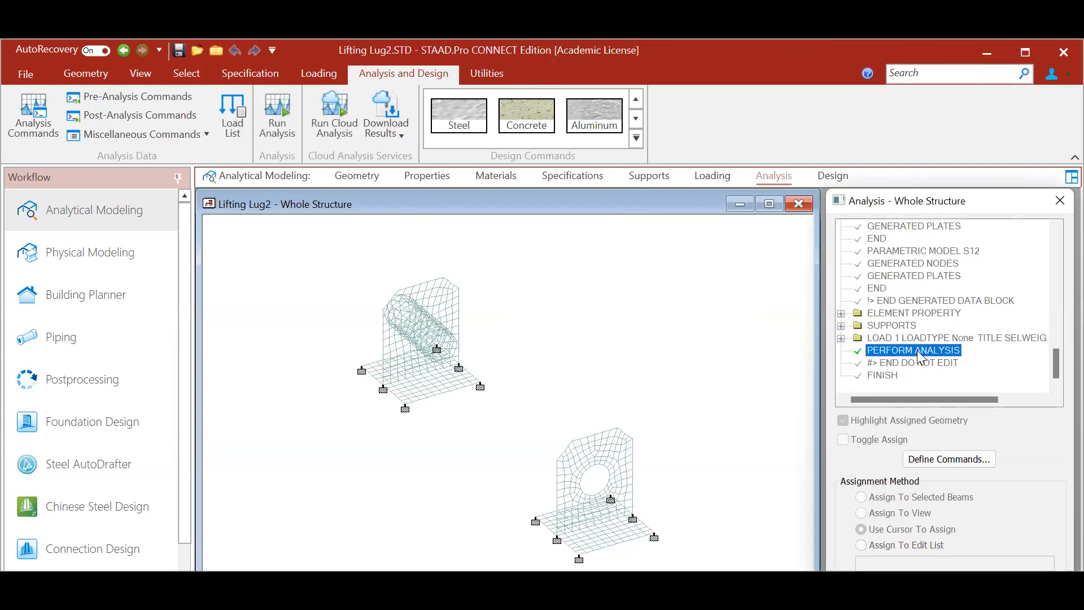
scroll(606, 365, down, 3)
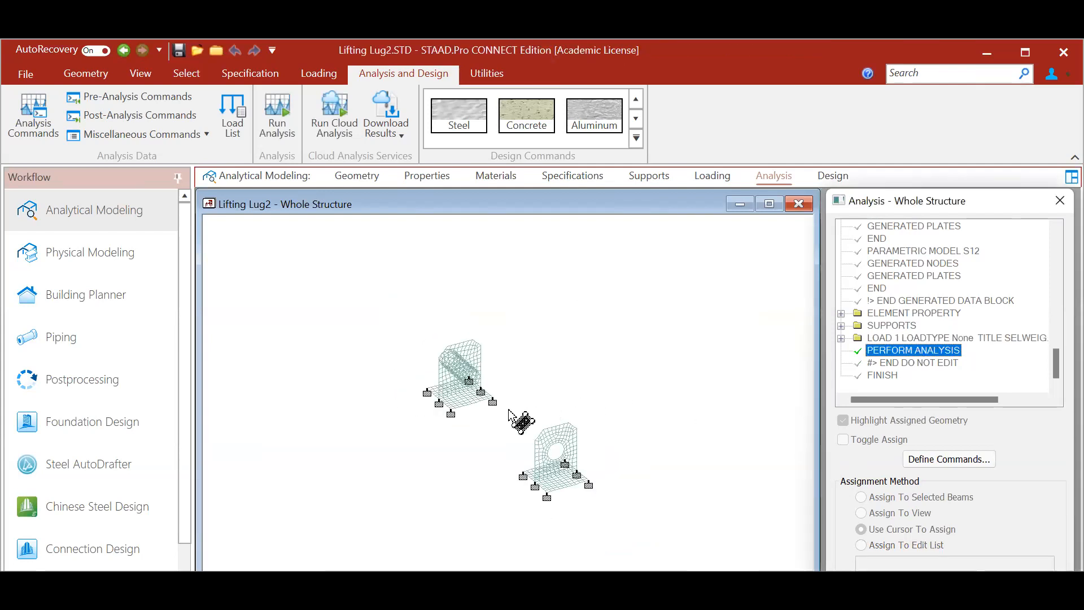
click(510, 415)
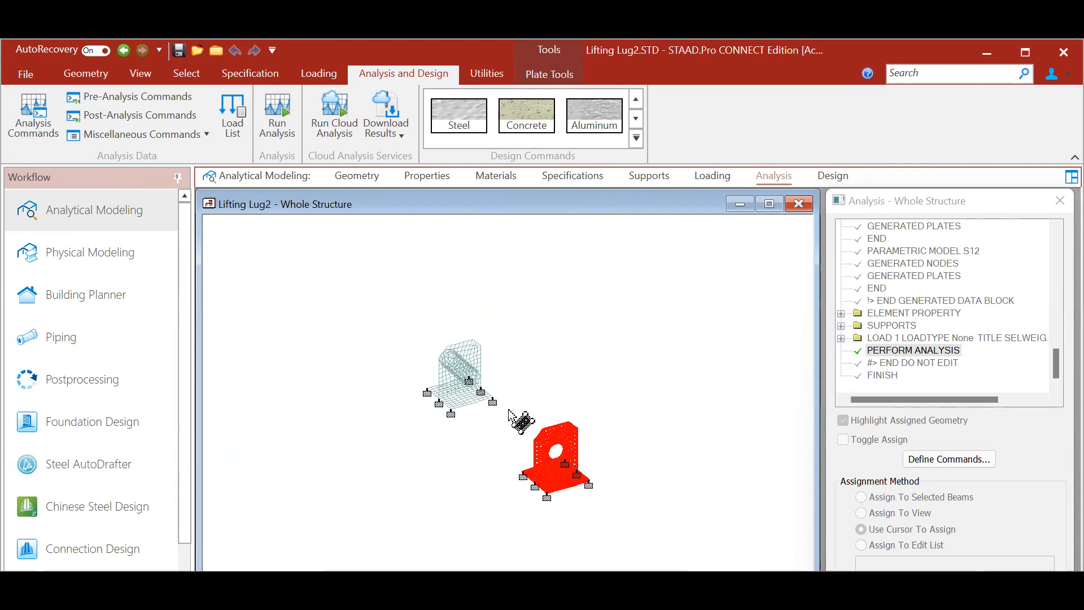
right_click(624, 404)
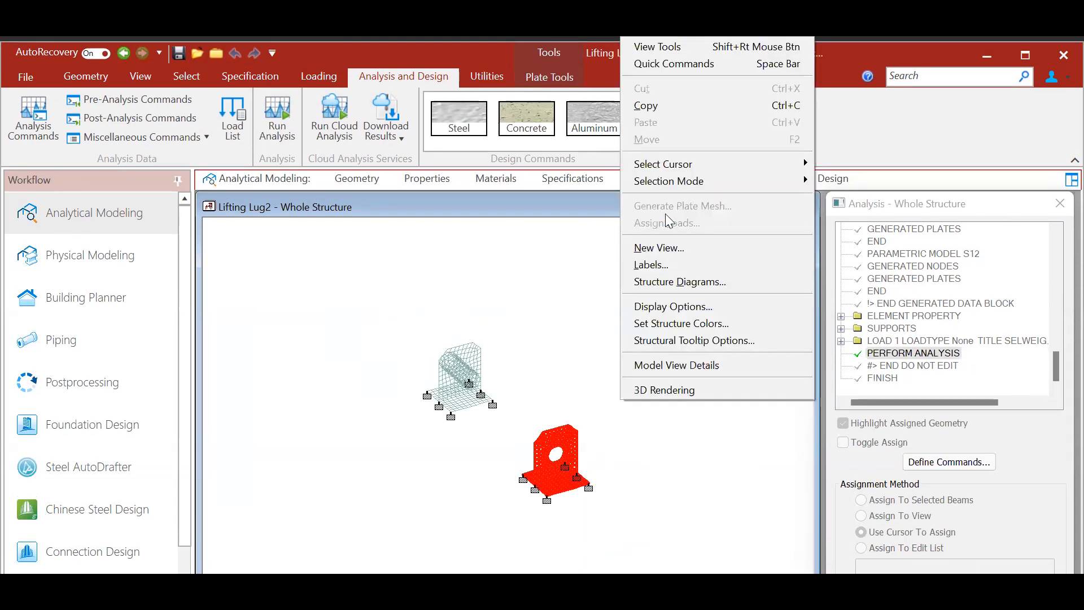
click(372, 326)
click(149, 74)
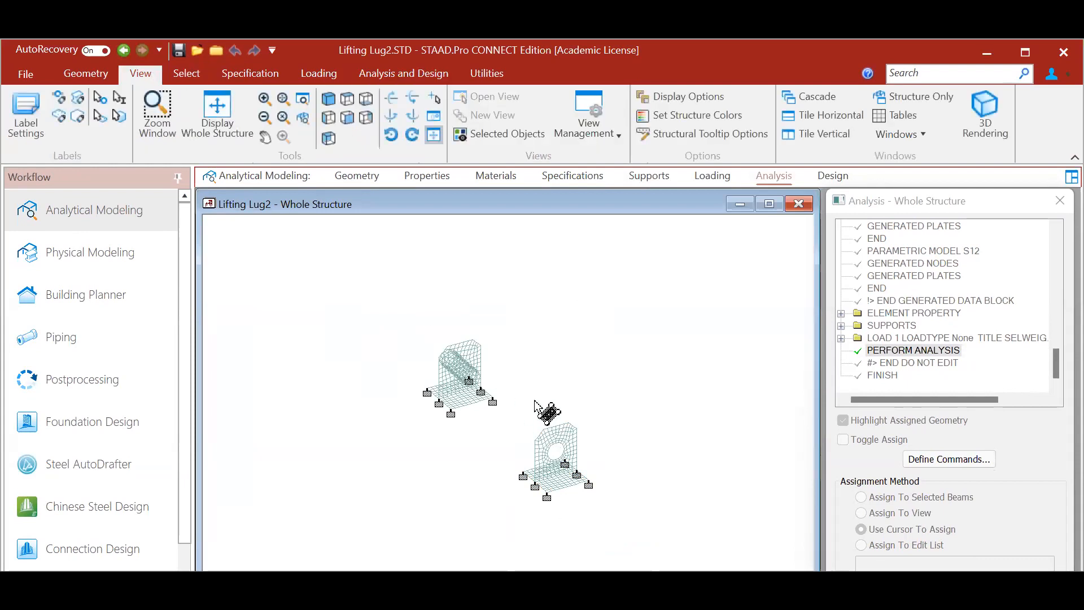
drag(532, 400, 630, 515)
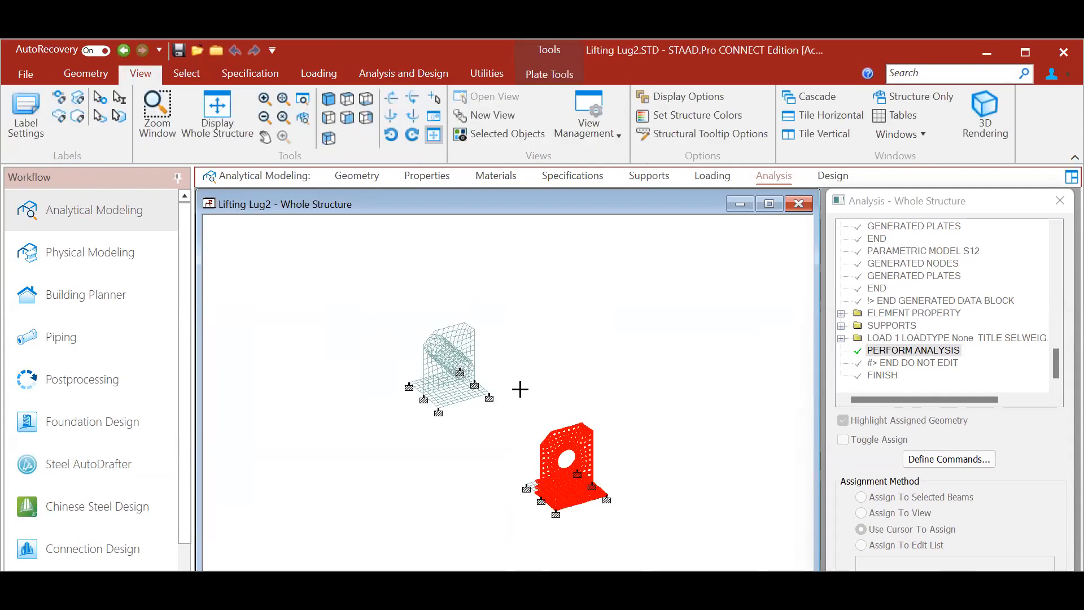
drag(518, 387, 648, 520)
right_click(593, 497)
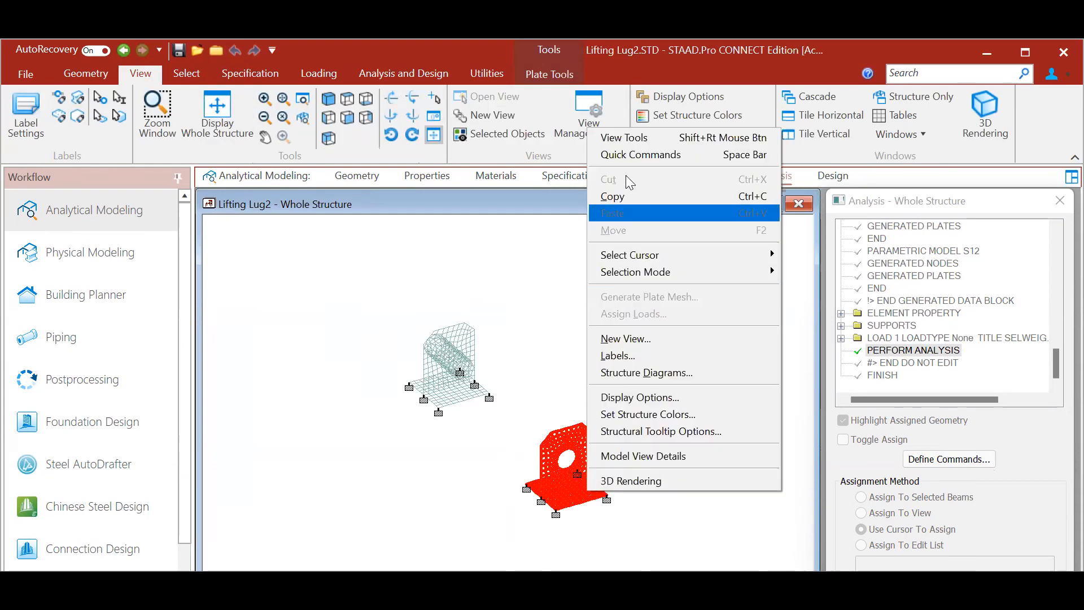
click(525, 293)
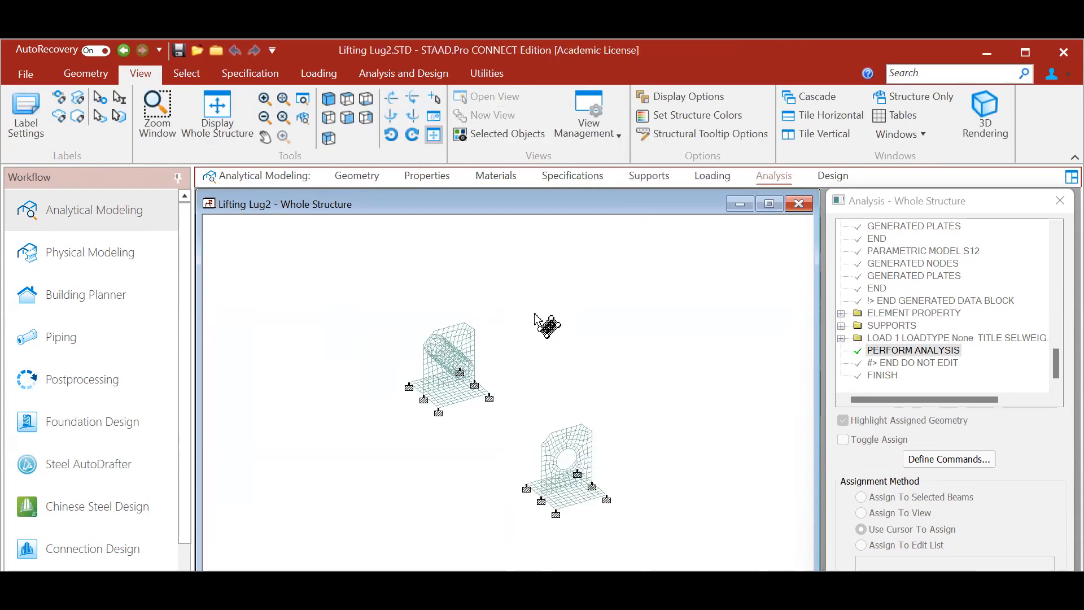
drag(542, 322, 516, 266)
drag(617, 511, 524, 413)
right_click(579, 488)
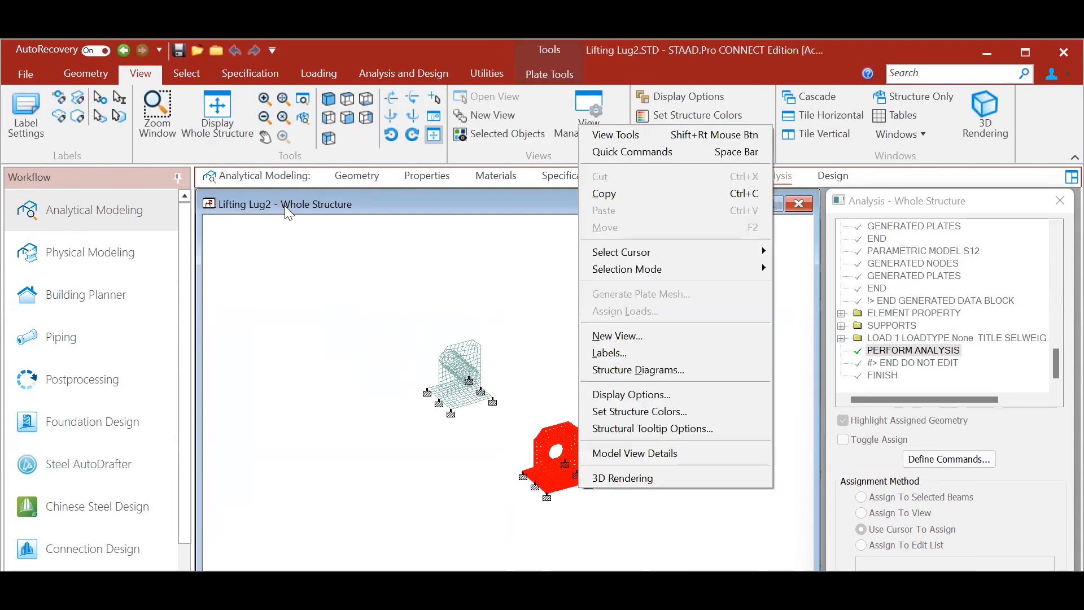
Switch the lifting lug model to its geometry layout and clear the selection on the lug without the pipe.
click(363, 172)
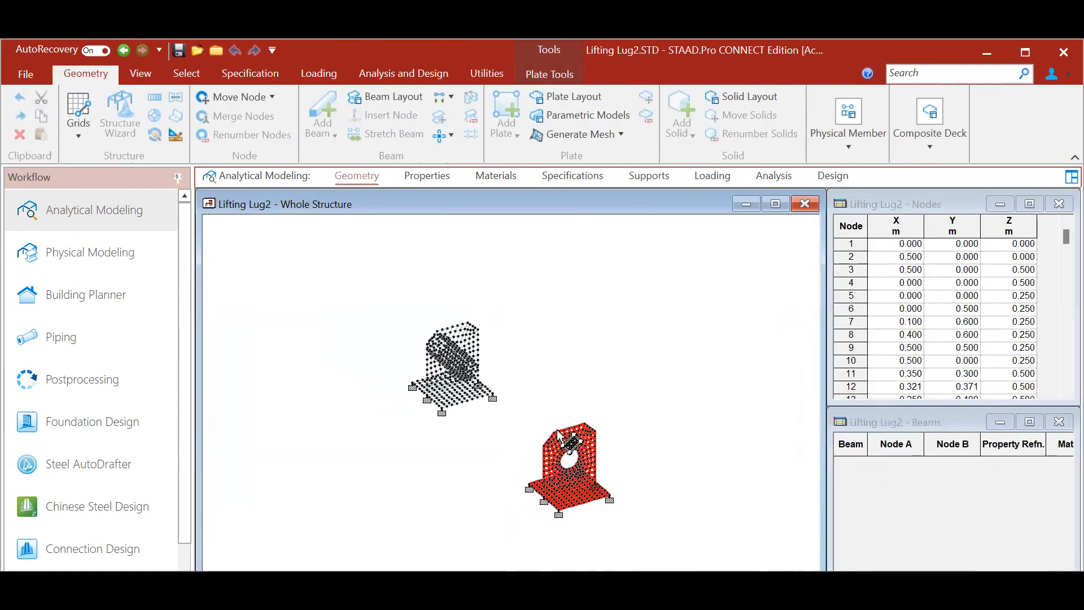
right_click(594, 430)
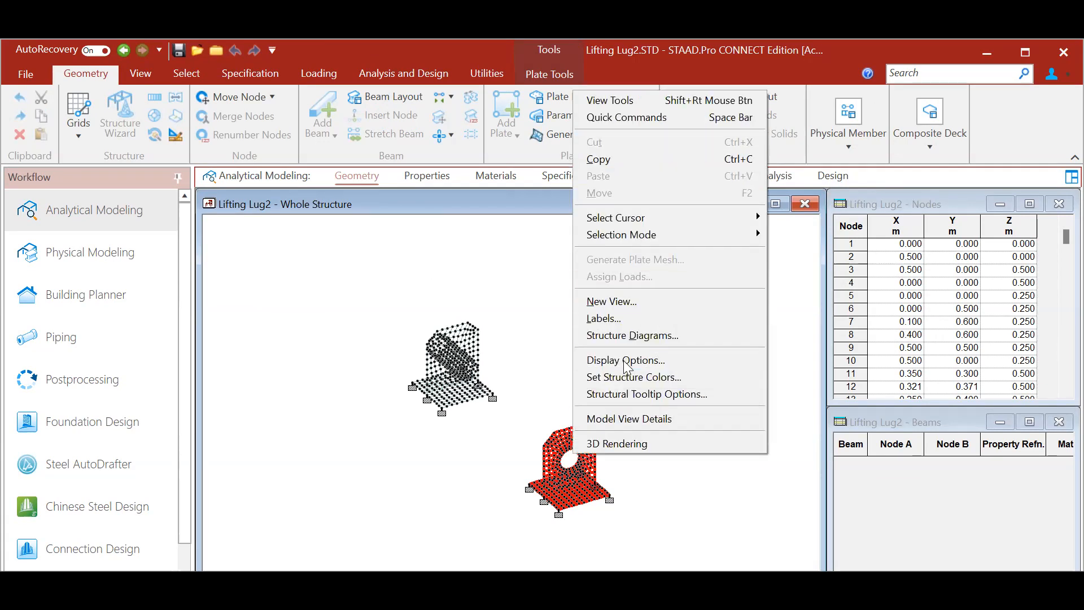
click(579, 434)
click(579, 433)
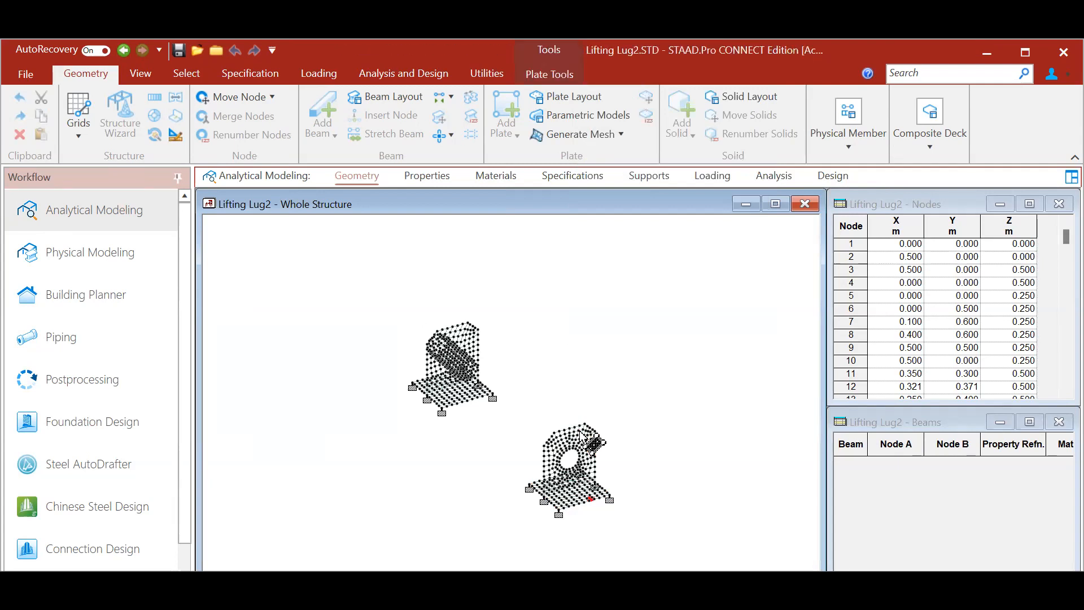
right_click(579, 431)
click(433, 328)
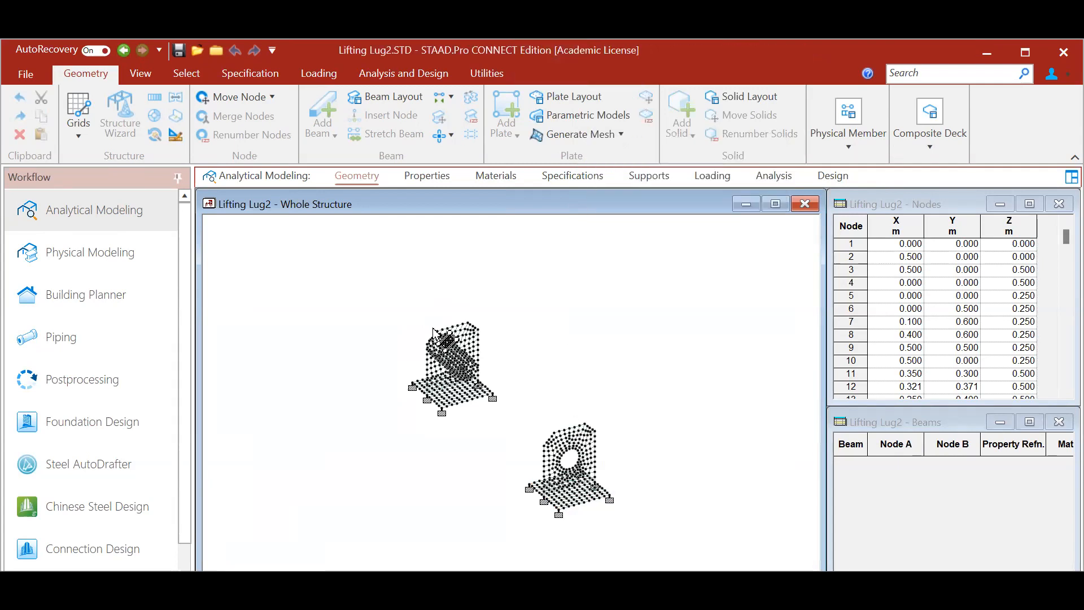
scroll(432, 328, down, 2)
scroll(416, 262, down, 1)
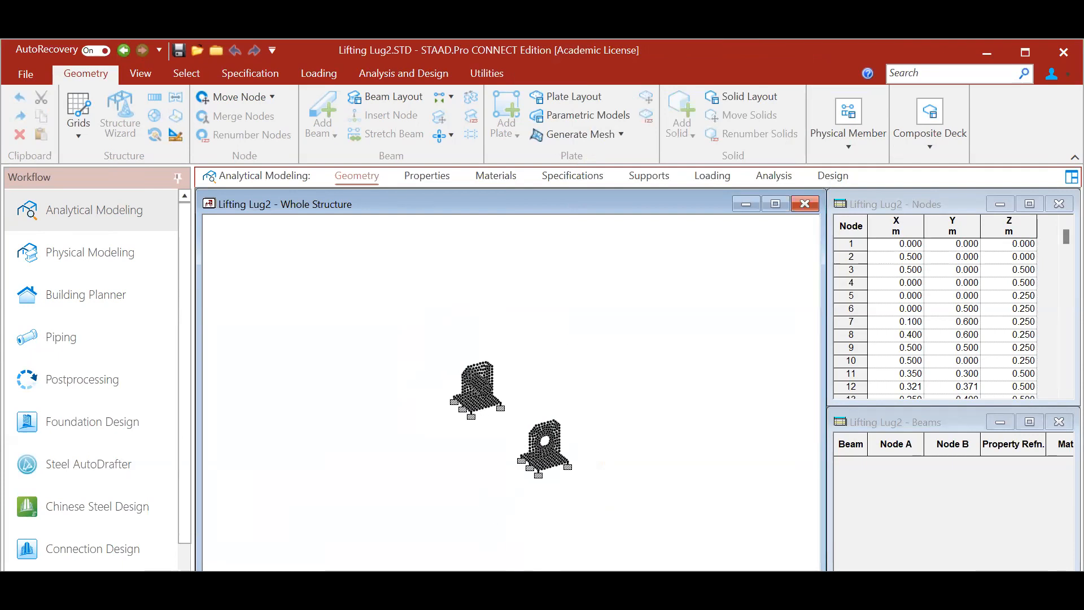
Open Connection Tube Physical Model.STD from the recent physical models.
click(25, 74)
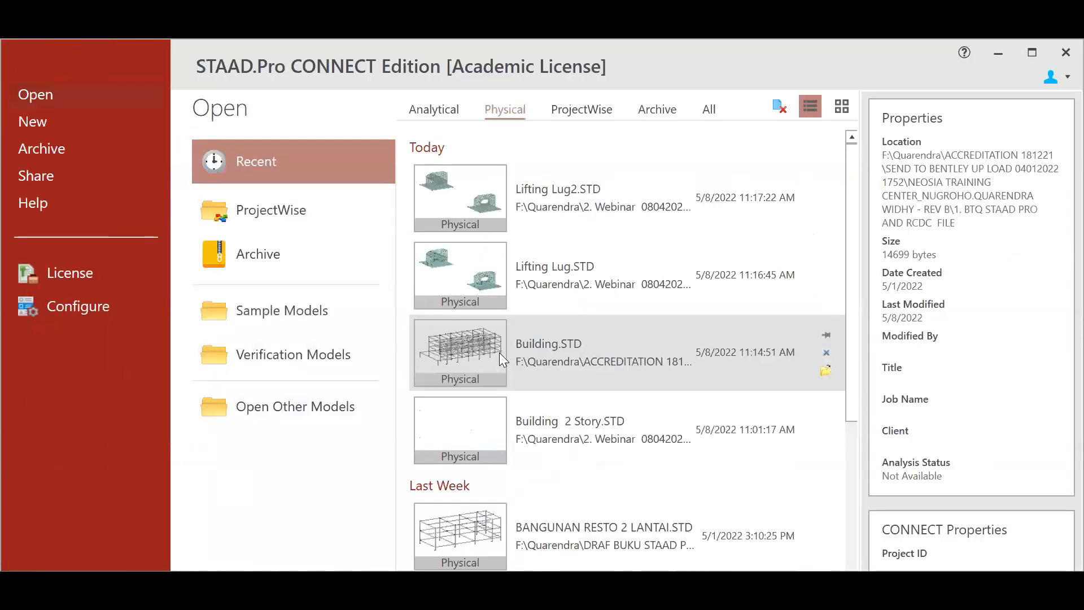
scroll(545, 332, down, 2)
scroll(574, 353, down, 1)
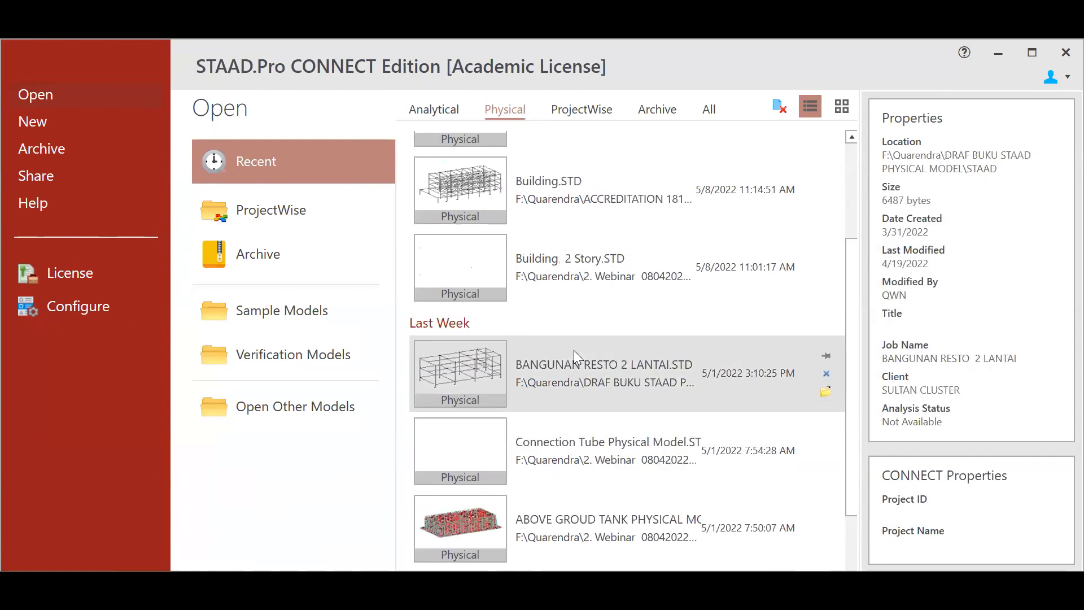
click(578, 460)
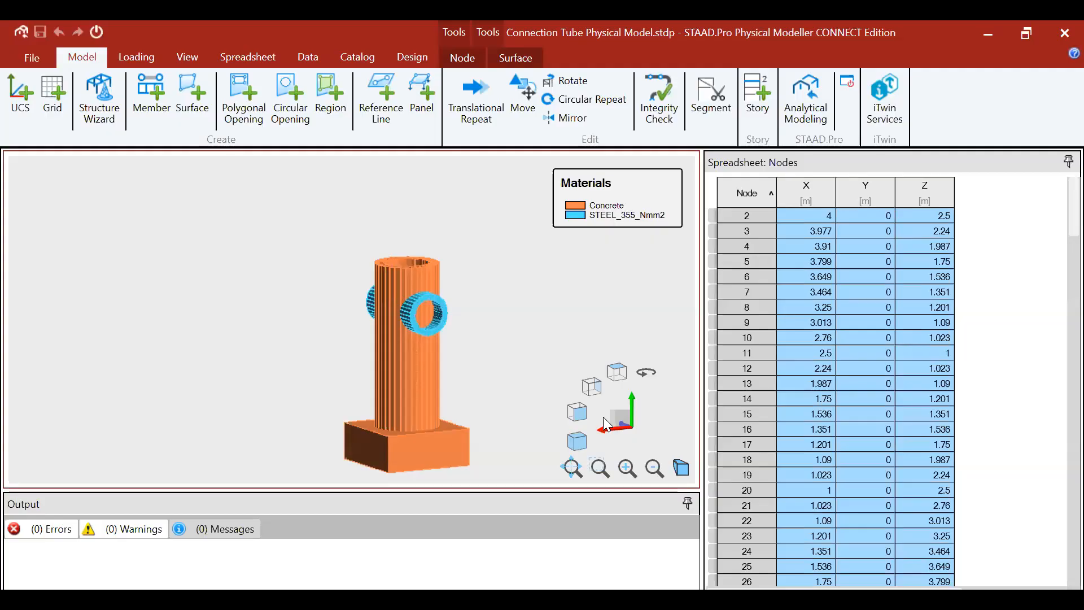
Inspect the connection tube model from another angle and select one of the concrete column's vertical wall surfaces.
scroll(412, 316, down, 5)
scroll(416, 316, up, 1)
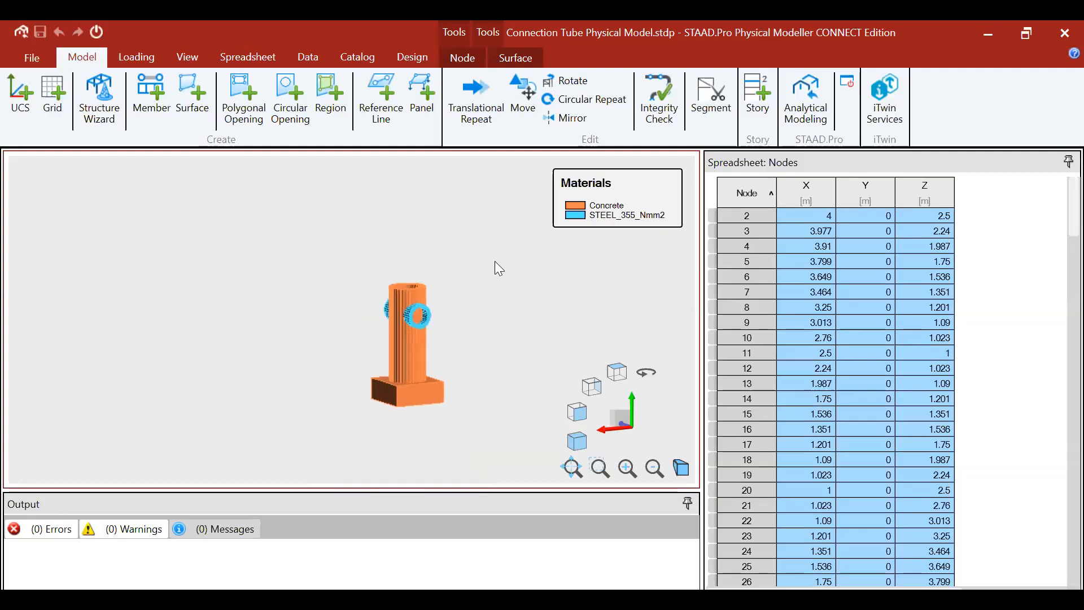
scroll(418, 339, up, 4)
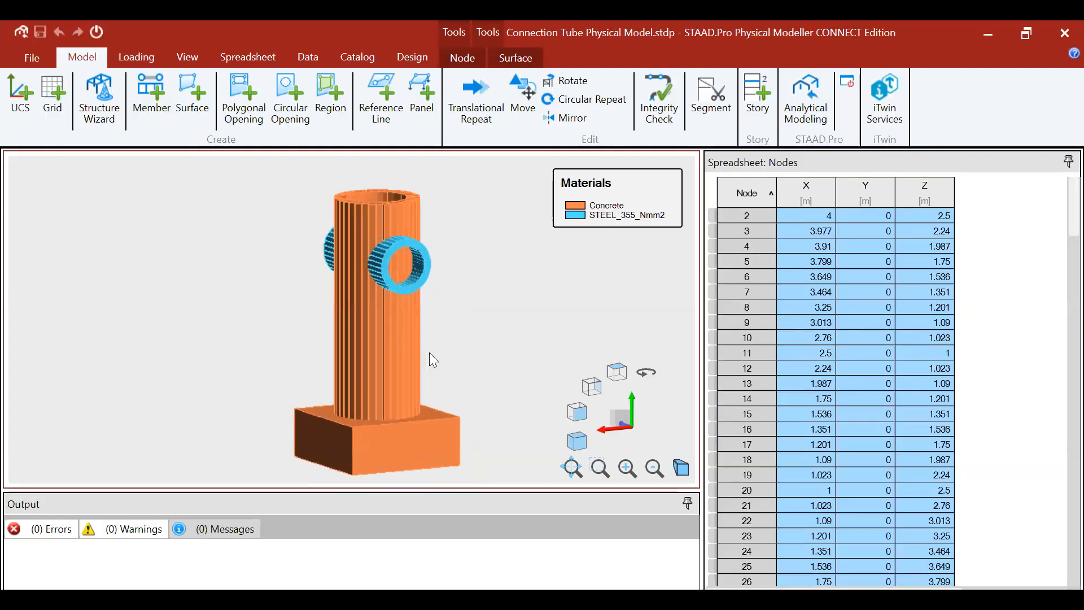
click(418, 319)
scroll(421, 318, down, 2)
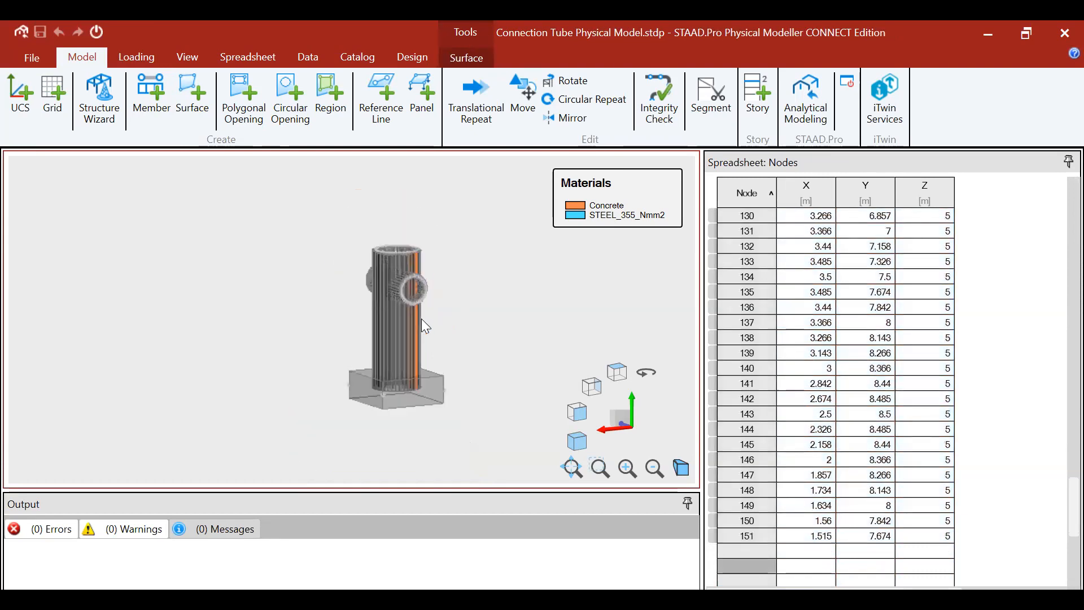
middle_drag(422, 319, 421, 318)
scroll(421, 318, up, 3)
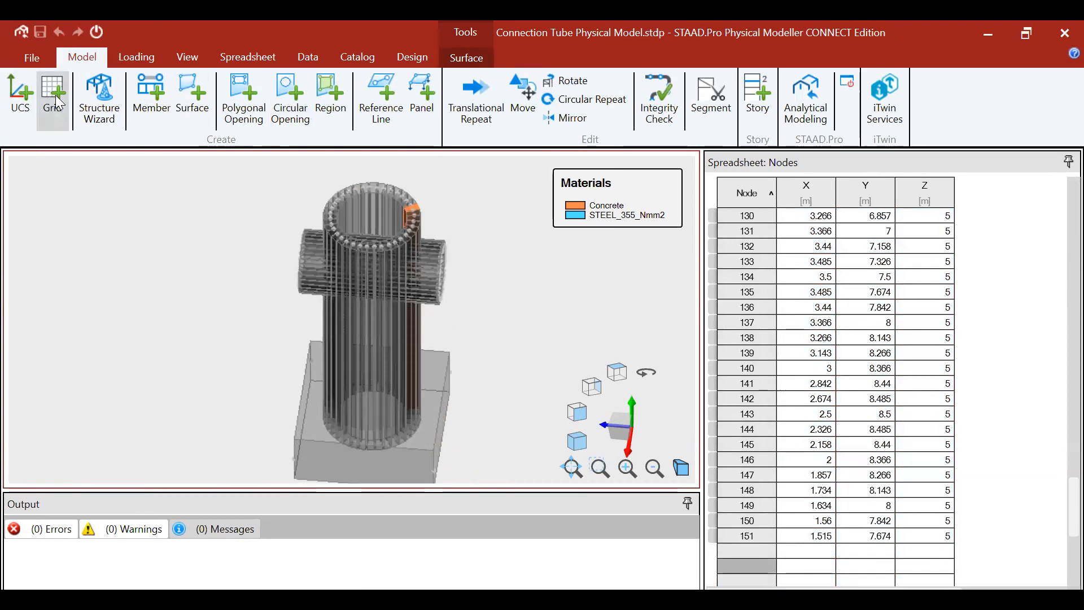
Create a new user coordinate system aligned with WCS, with its origin at 0 m and all position angles at 0 deg.
click(20, 101)
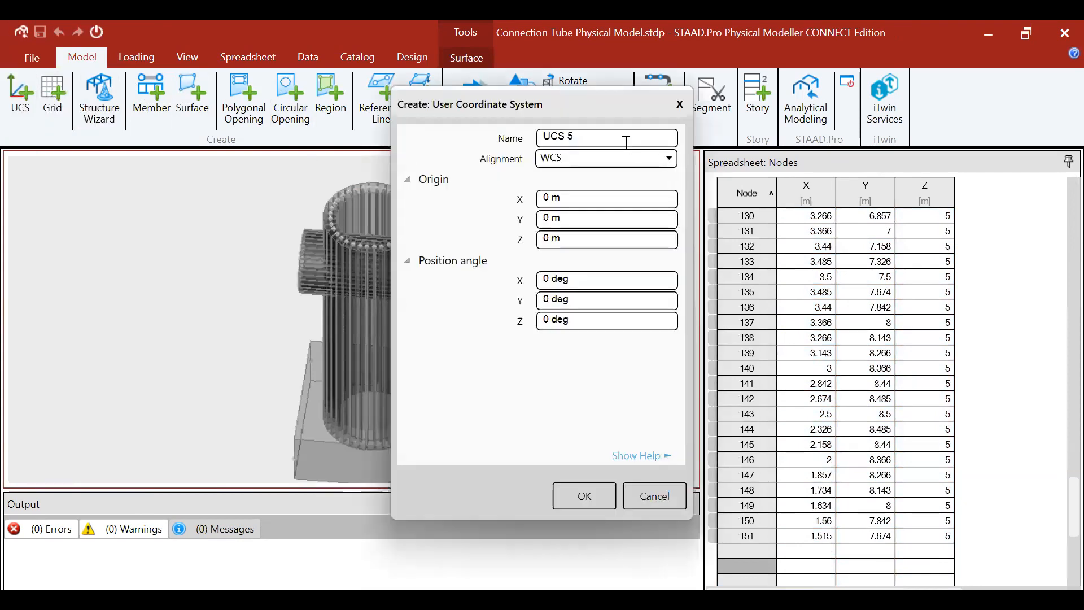
click(670, 159)
click(671, 160)
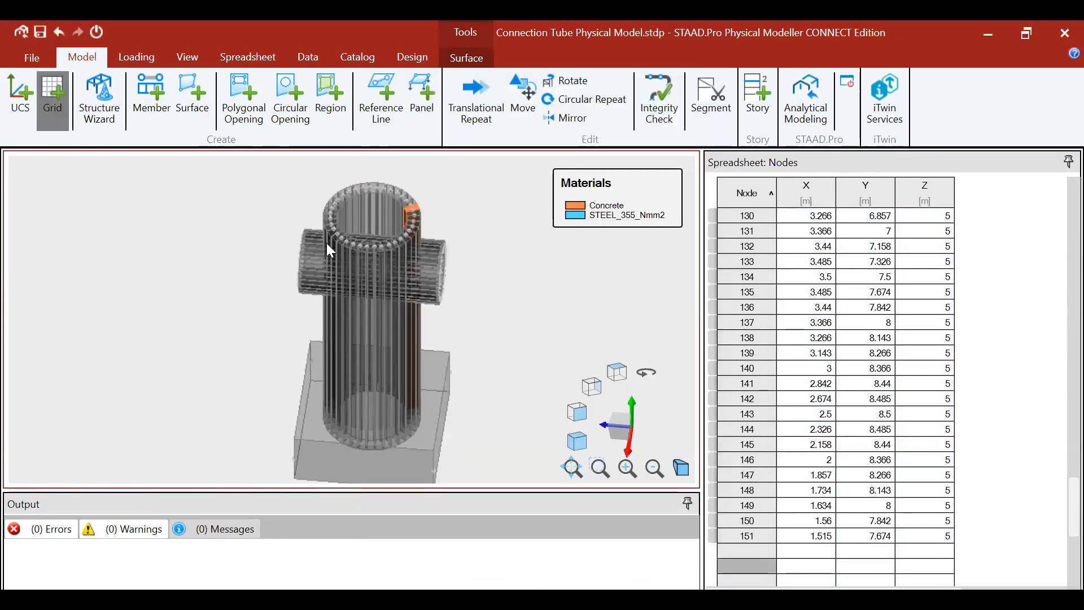
Create an XY grid by spacing in coordinate system UCS 5, with 10 spaces of 1 m in both X and Y.
click(52, 100)
click(652, 209)
click(618, 316)
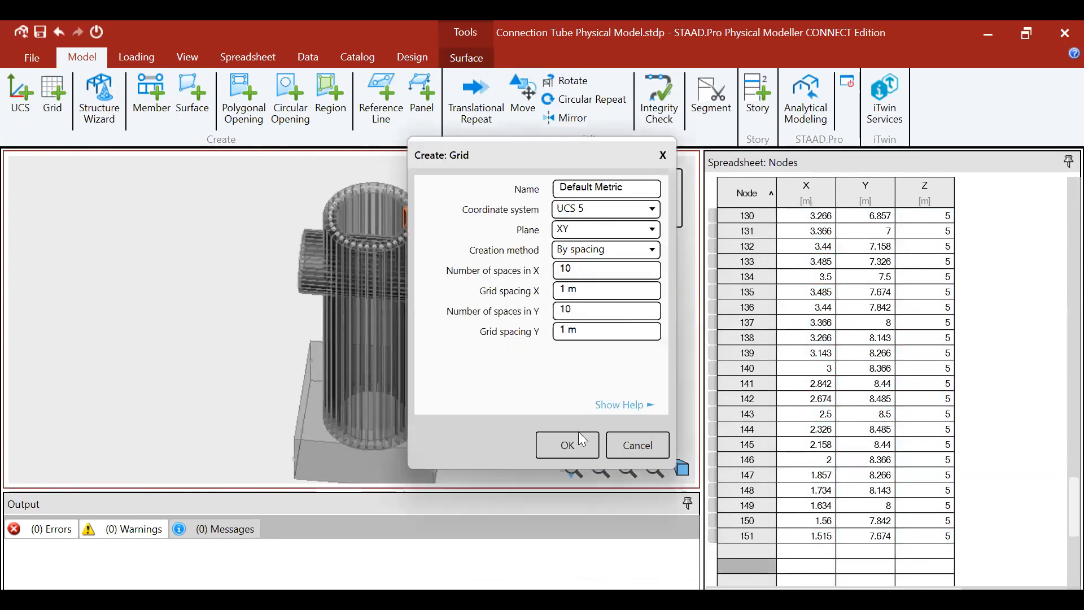
click(567, 445)
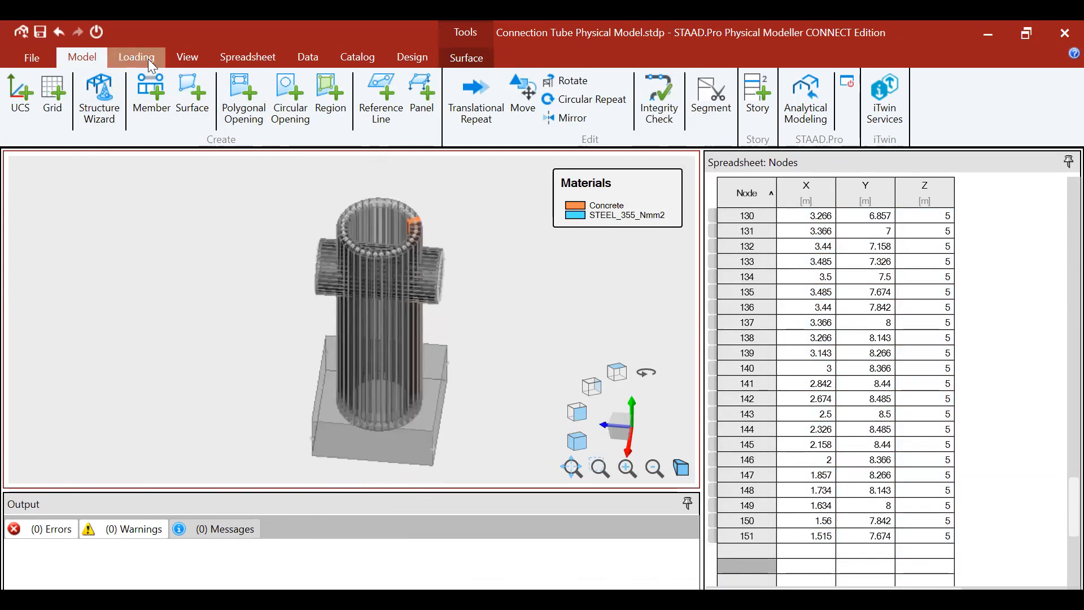
Clear the surface selection and examine the column, the crossing tube and the base block up close and as a whole.
click(189, 56)
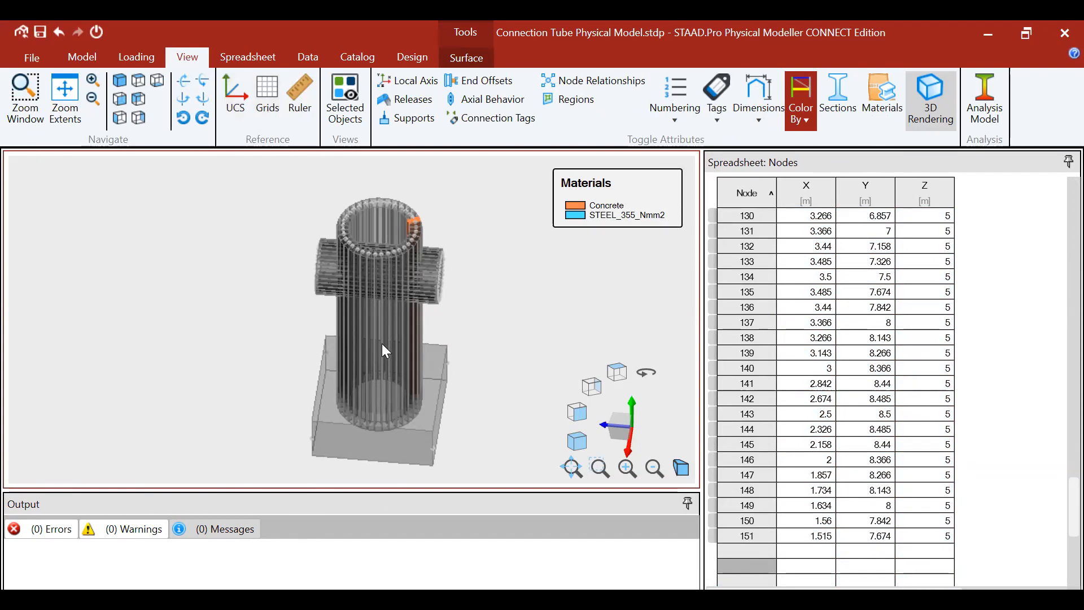
scroll(393, 351, up, 1)
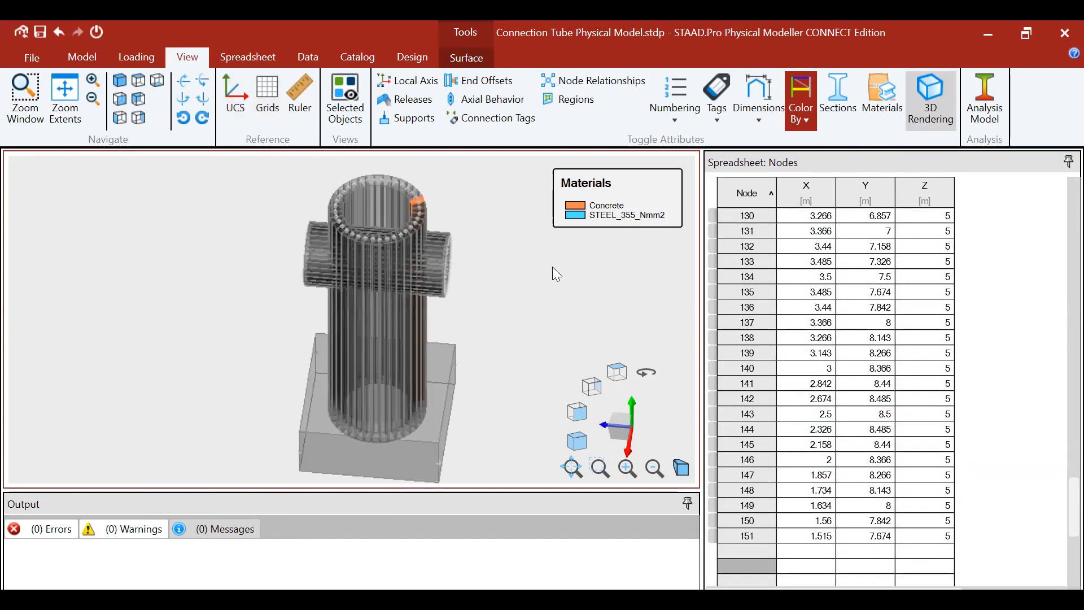
scroll(534, 268, down, 1)
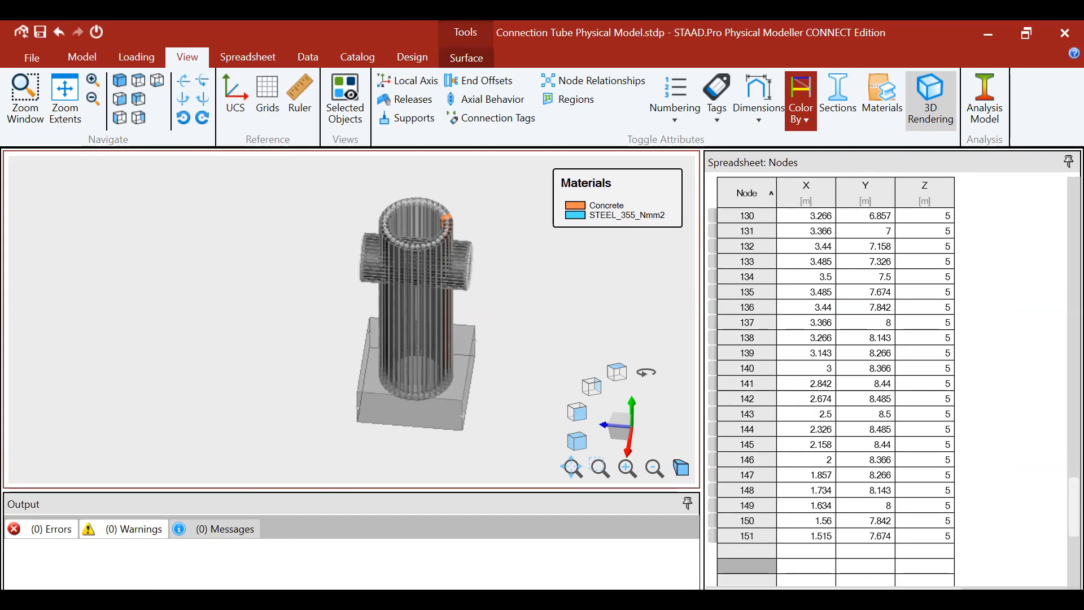
scroll(468, 296, down, 2)
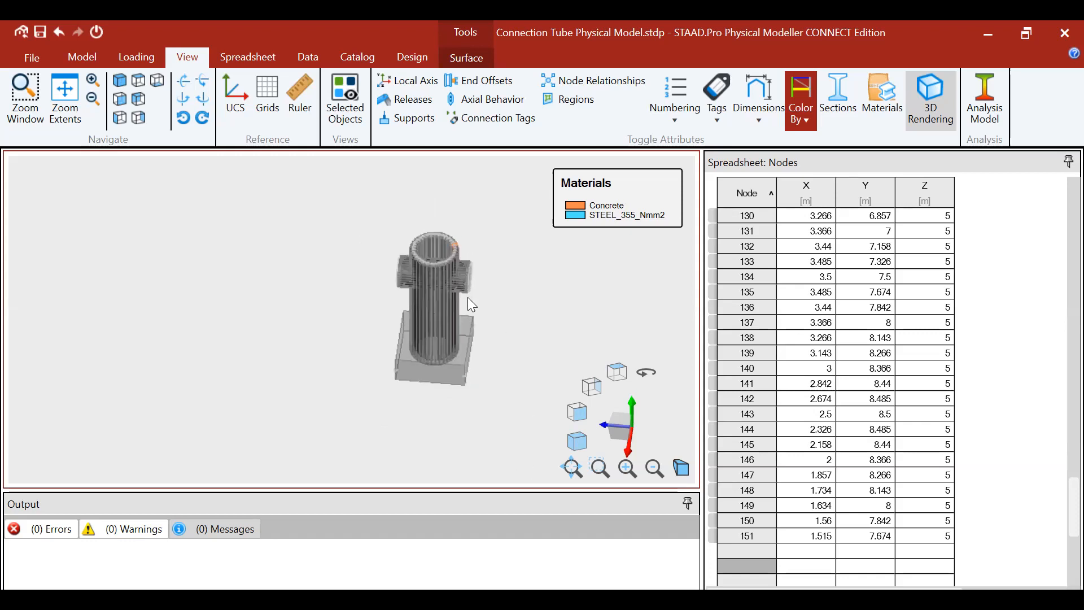
scroll(468, 297, up, 3)
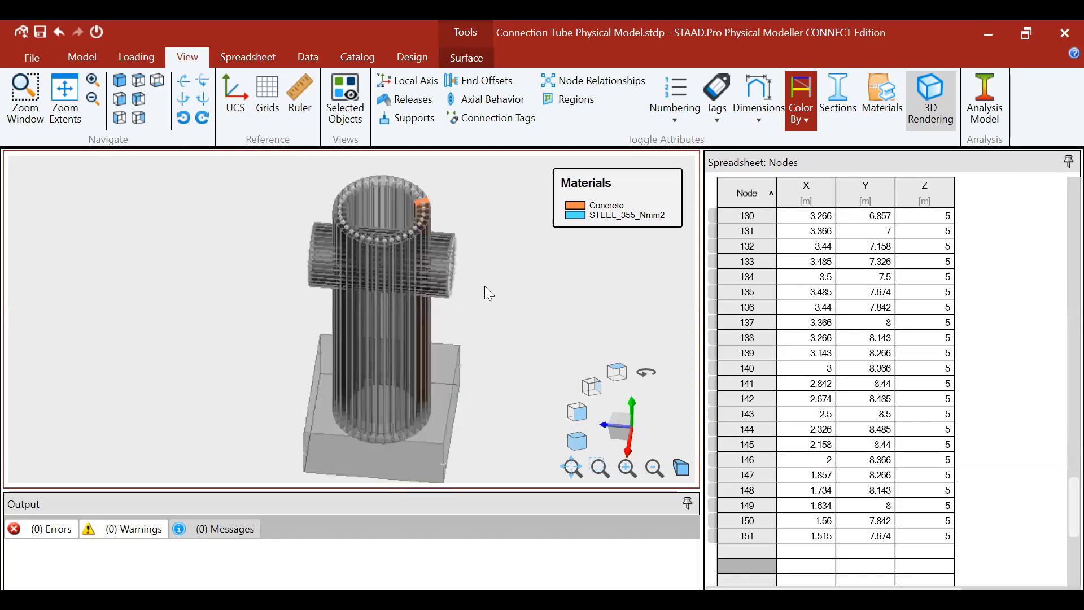
click(510, 229)
scroll(581, 284, down, 2)
scroll(467, 307, up, 3)
scroll(453, 339, down, 1)
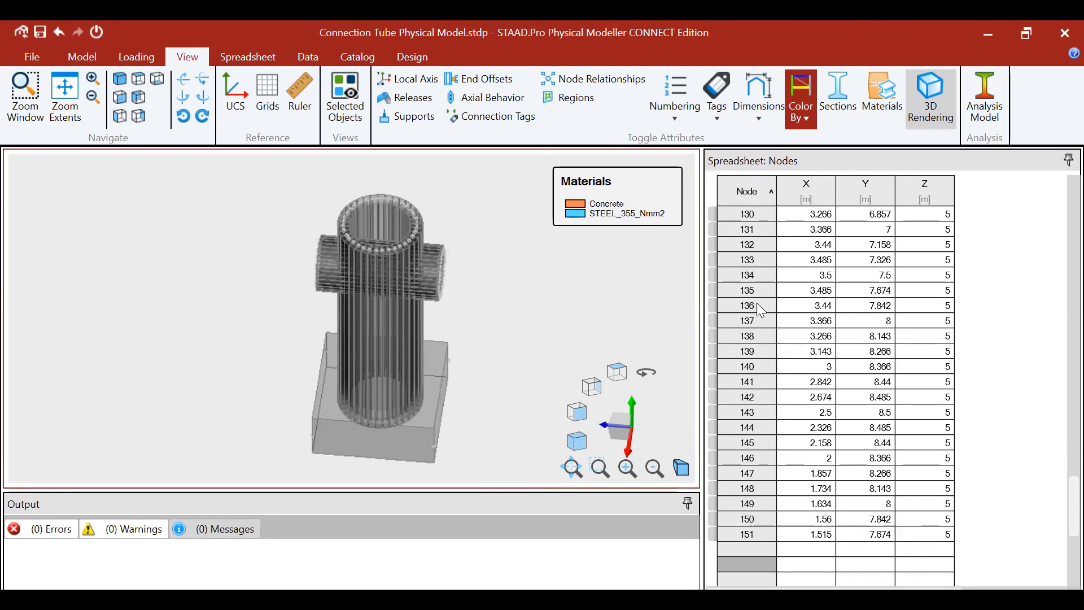
scroll(281, 308, up, 3)
scroll(355, 300, down, 3)
scroll(344, 304, up, 1)
scroll(340, 307, down, 1)
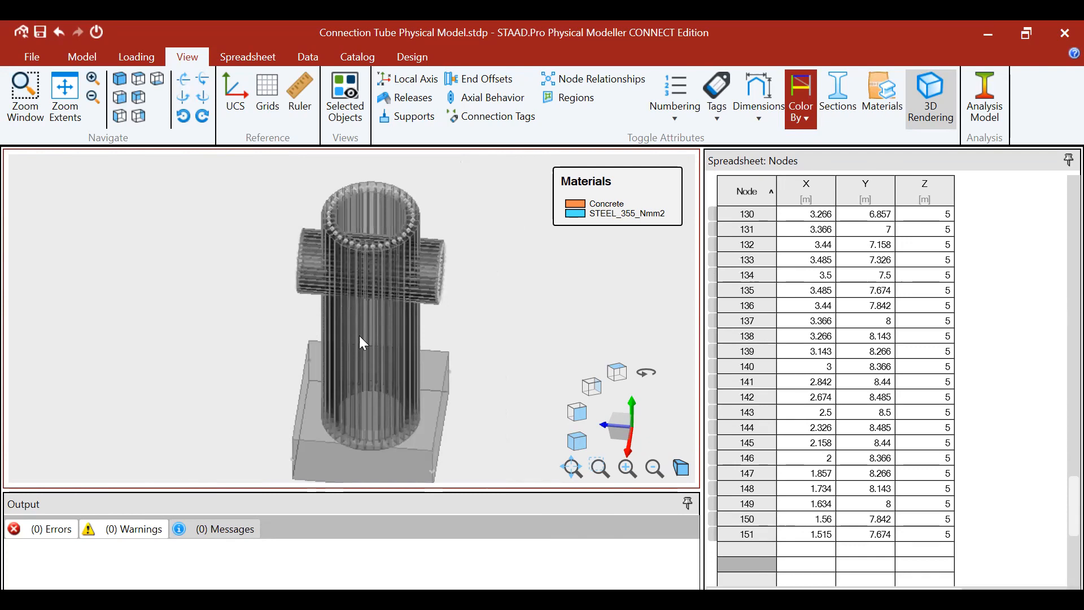
scroll(359, 336, up, 2)
scroll(343, 285, down, 3)
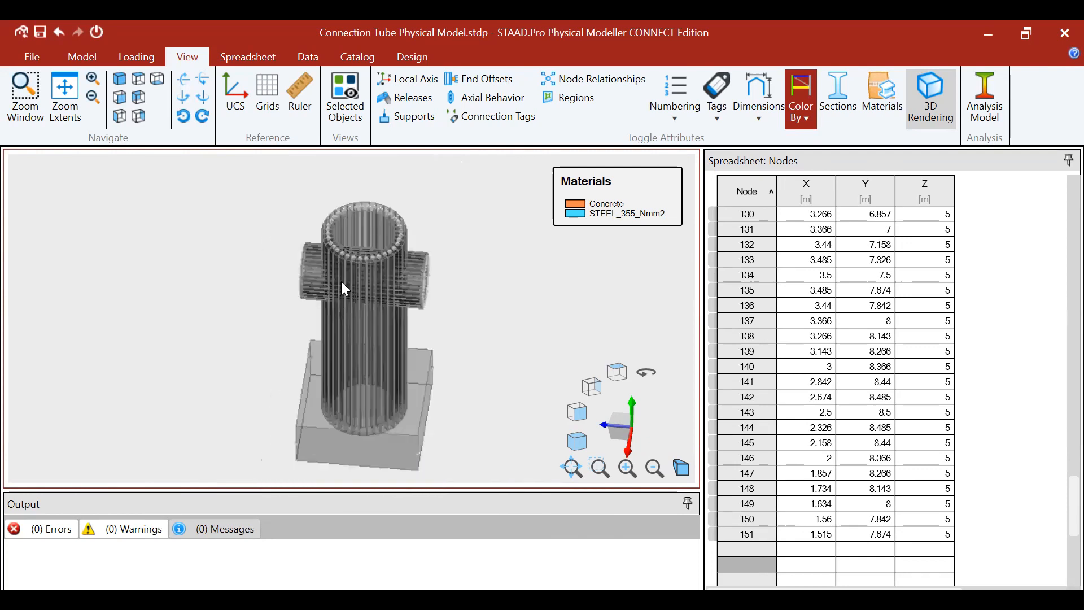
scroll(344, 289, up, 2)
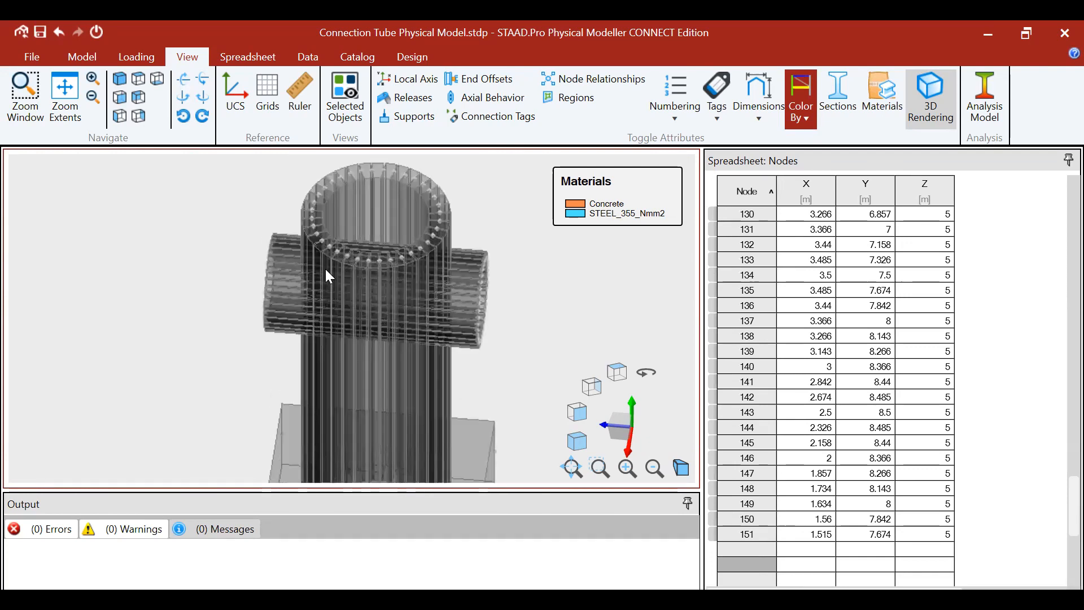
scroll(309, 279, down, 3)
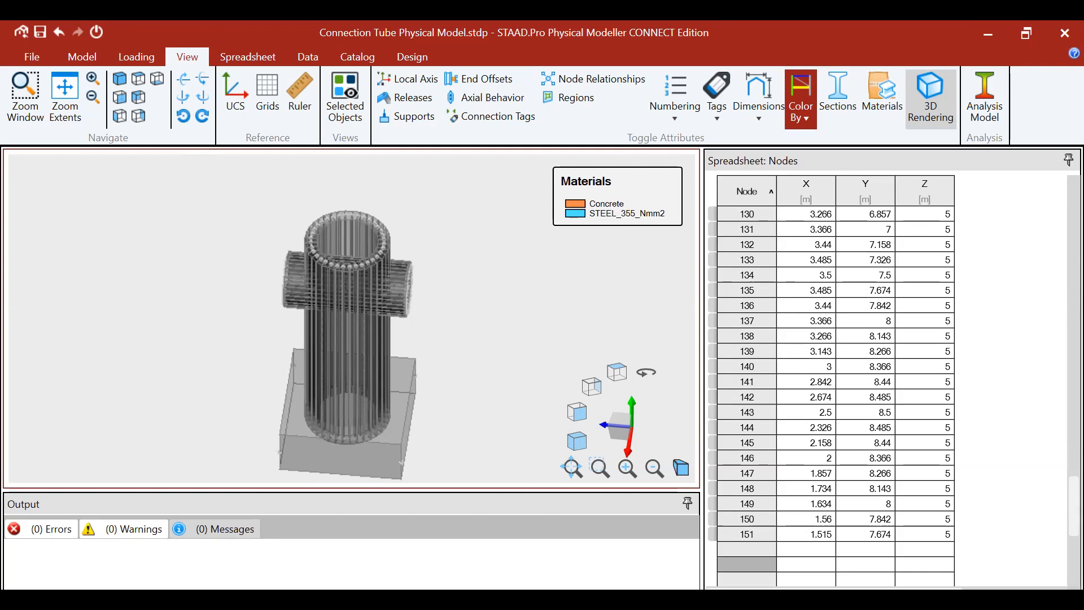
Switch to LibreOffice Impress and present the slide Understanding the STAAD.Pro Physical Modeler Workflow.
key(alt+Tab)
click(74, 477)
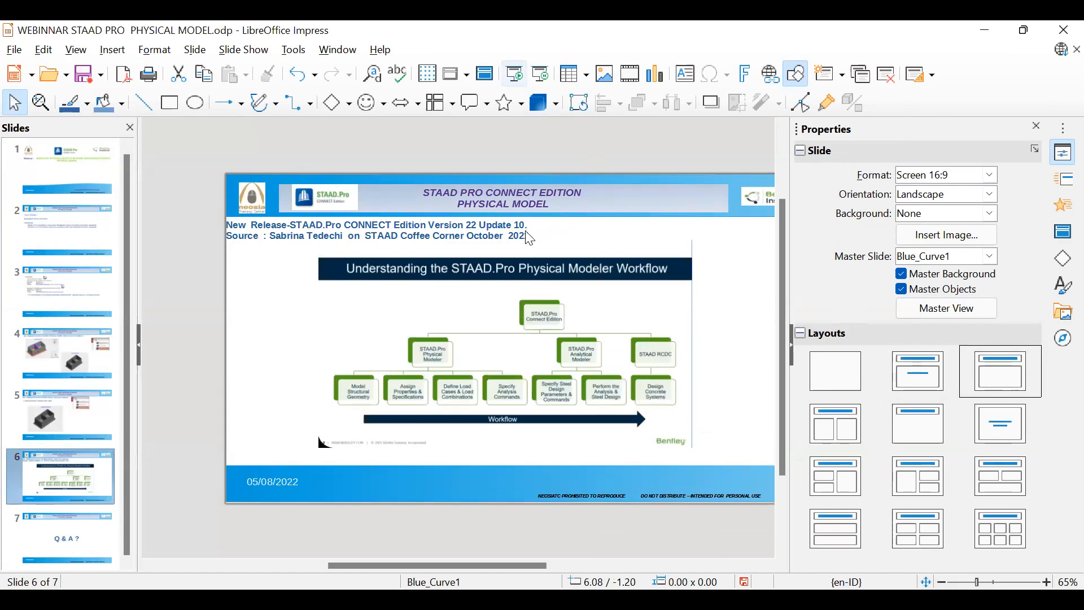
key(F5)
key(Right)
key(Right)
key(Right)
key(Right)
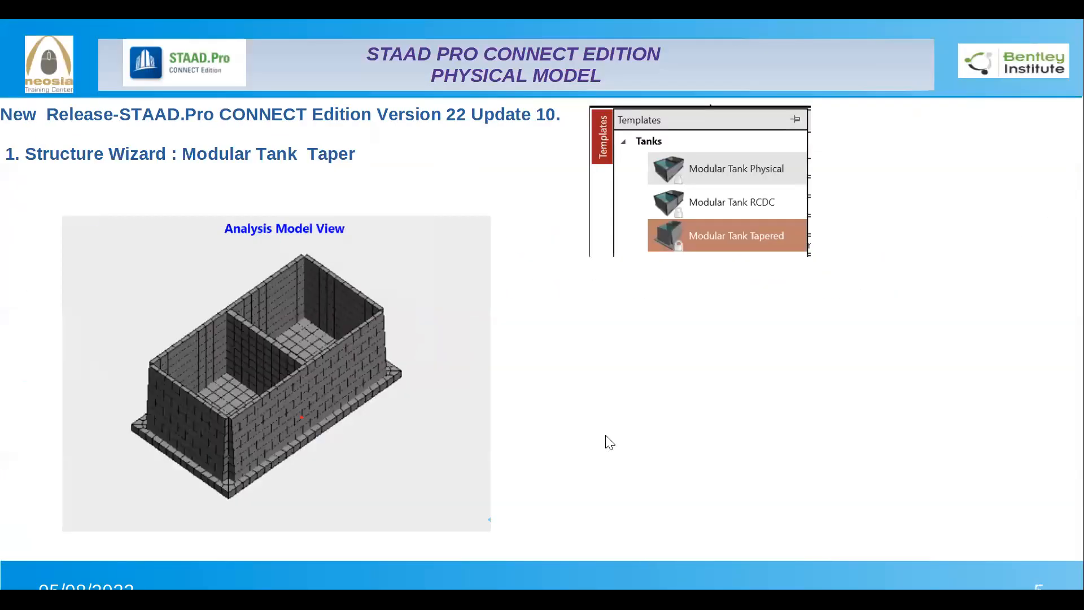
key(Right)
key(Right)
key(Left)
key(Right)
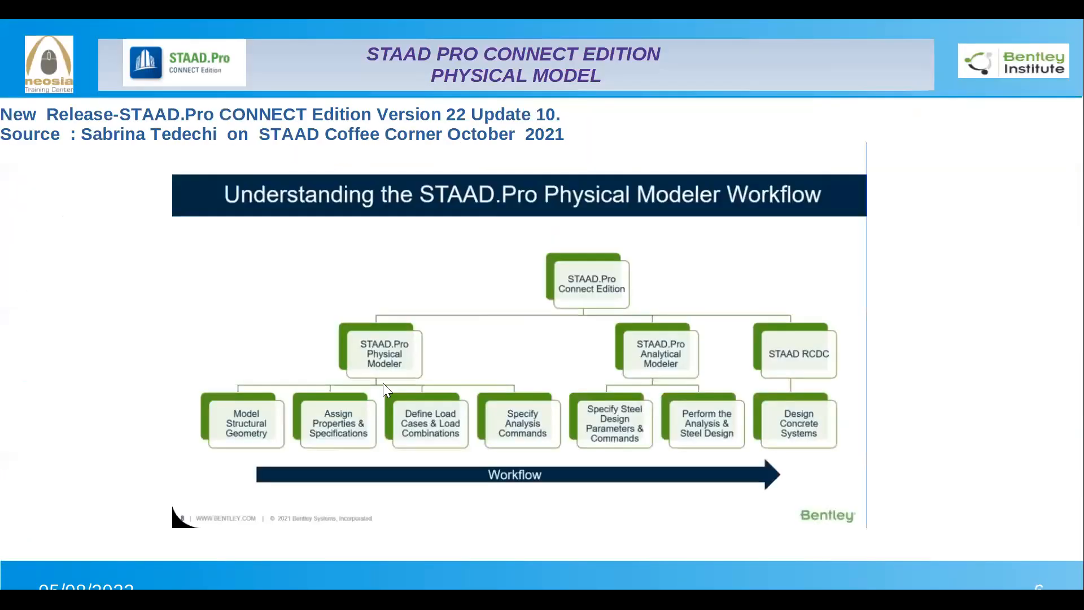
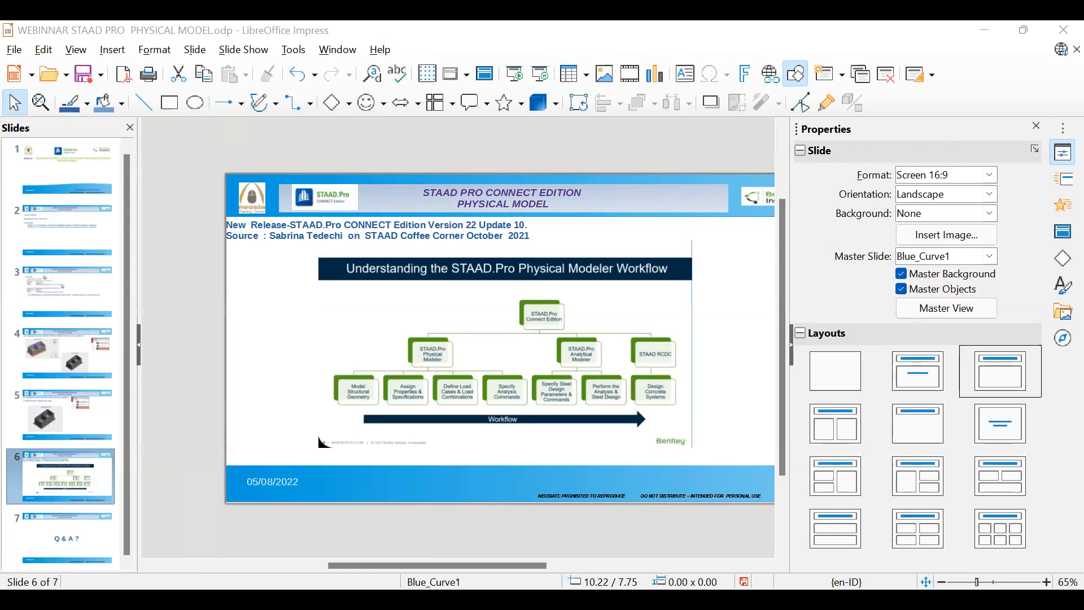
Switch to the Building model in STAAD.Pro Physical Modeller and select the long lower-level end beam that starts at node 2.
key(alt+Tab)
scroll(378, 354, down, 3)
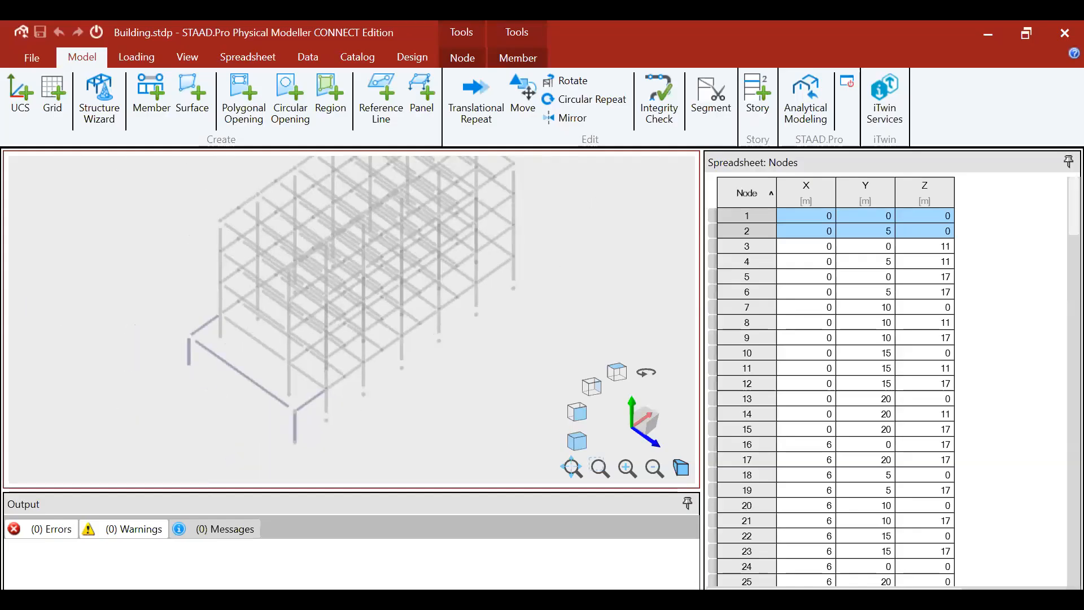
scroll(356, 345, up, 6)
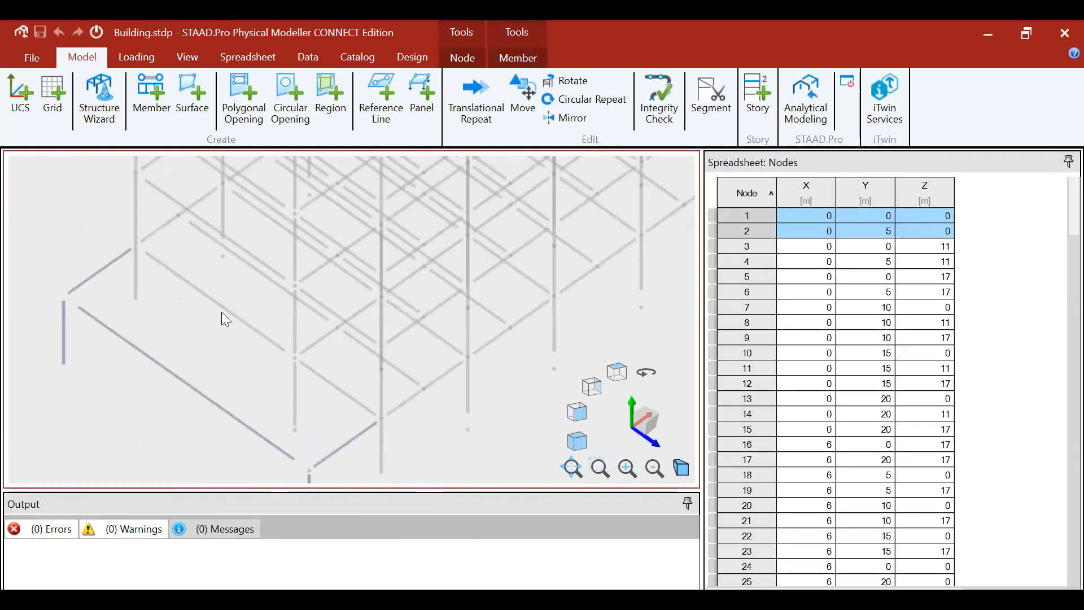
click(223, 313)
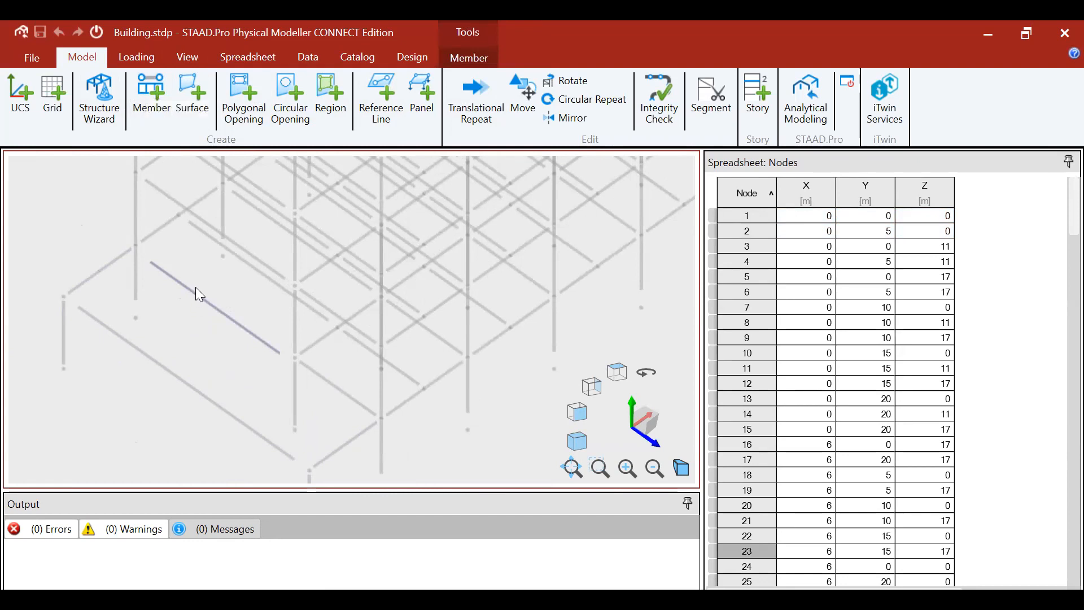
click(148, 58)
click(72, 57)
Select node 2 to review its available node tools and reselect the long end beam that starts there.
click(138, 252)
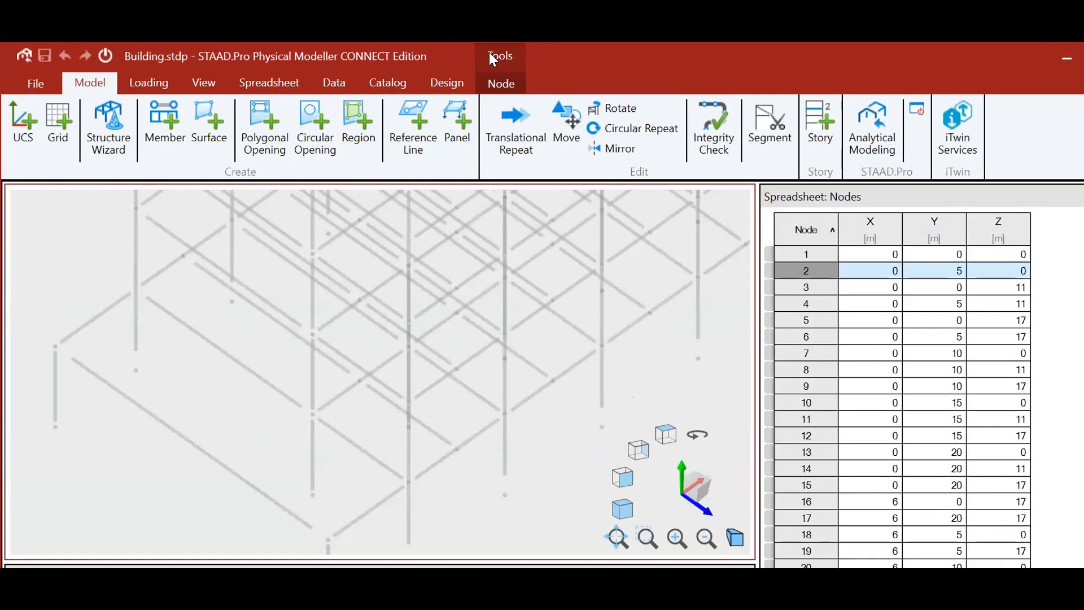
click(500, 83)
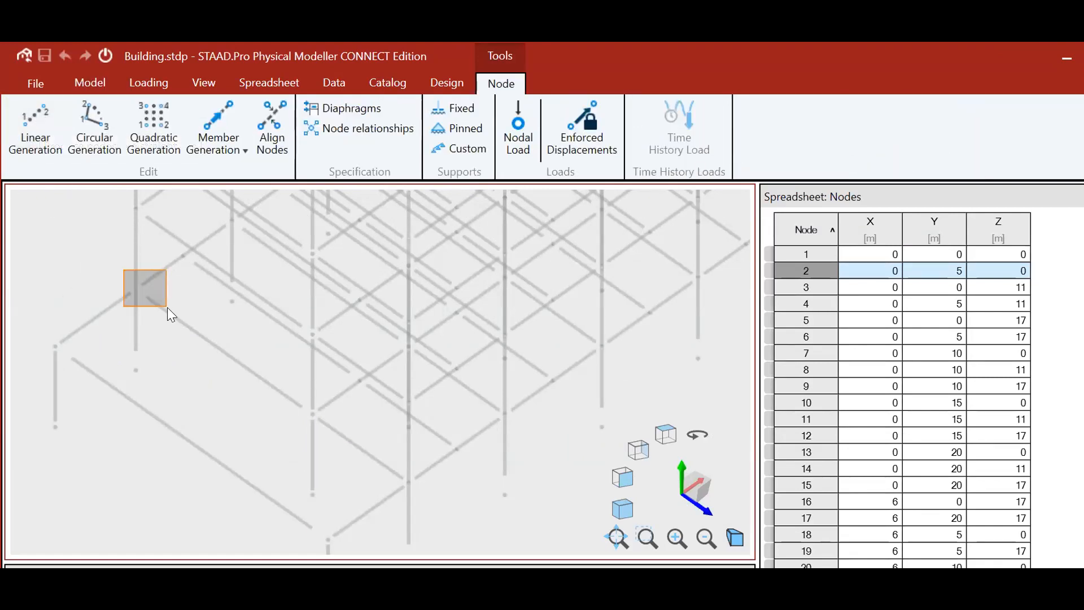
click(146, 316)
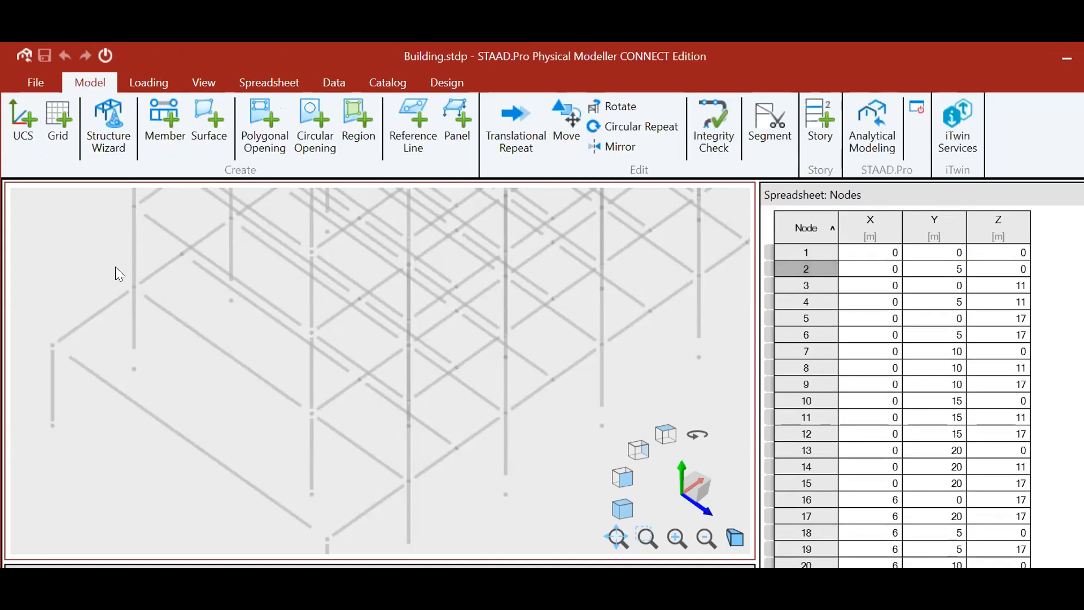
click(177, 327)
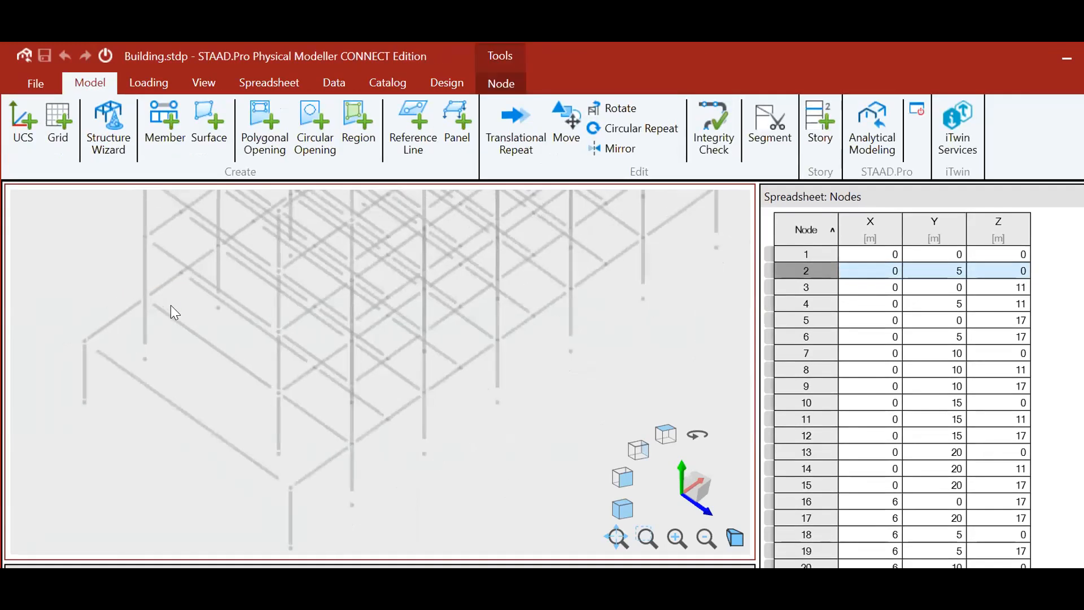
scroll(170, 305, up, 2)
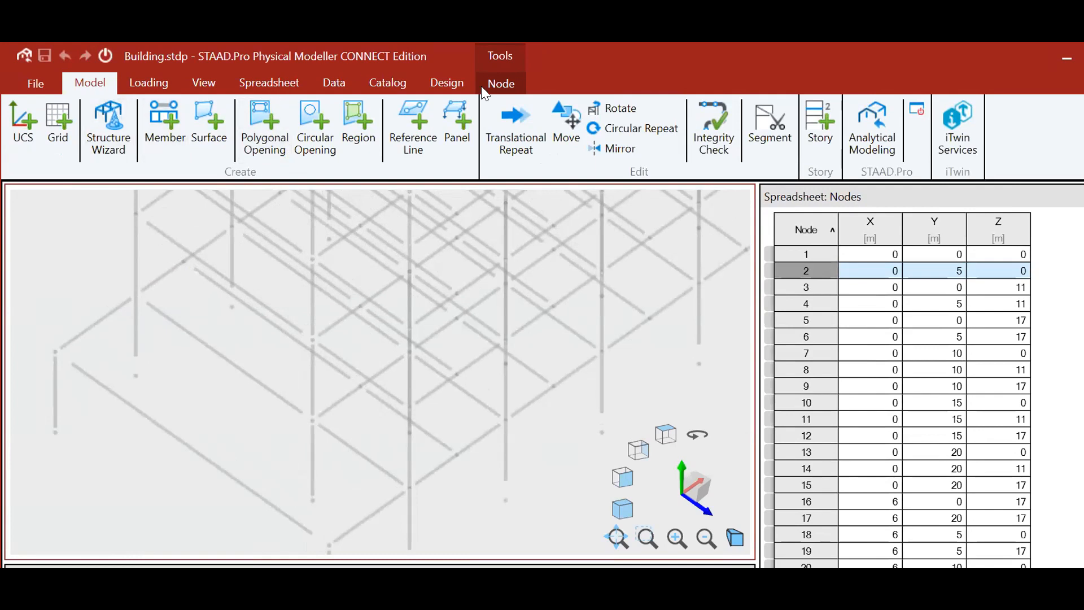
click(500, 83)
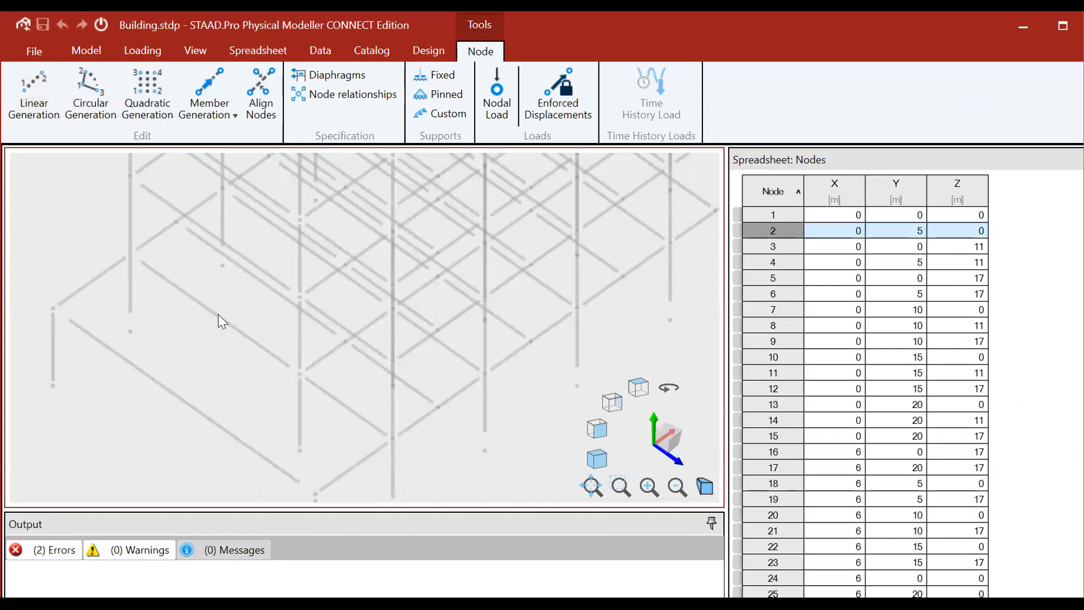
click(203, 303)
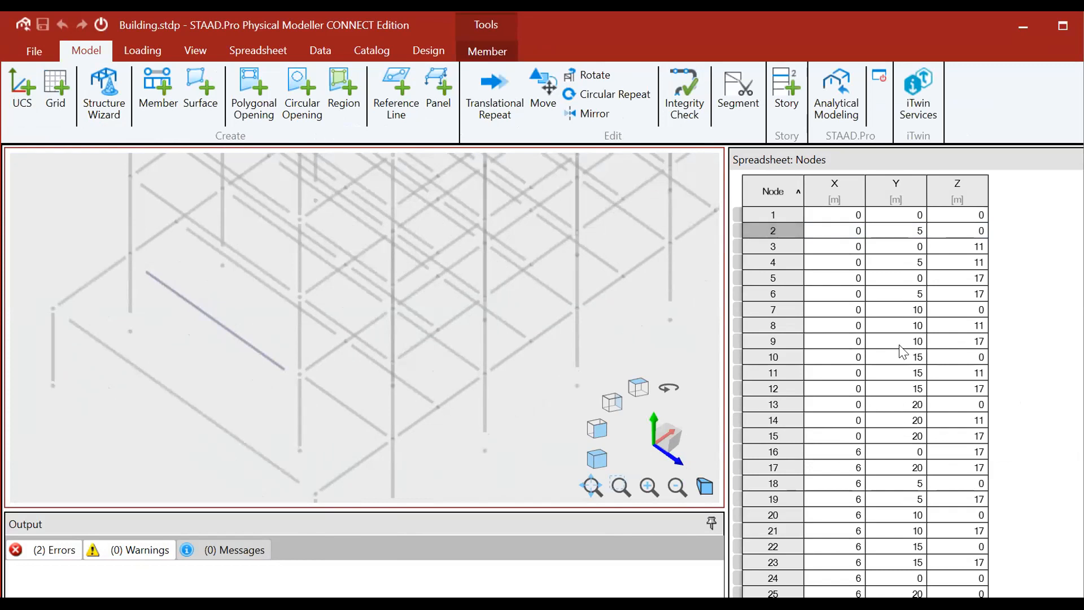
Look through the node coordinates in the Nodes spreadsheet and the commands available for the selected end beam.
scroll(881, 285, down, 5)
scroll(988, 308, down, 8)
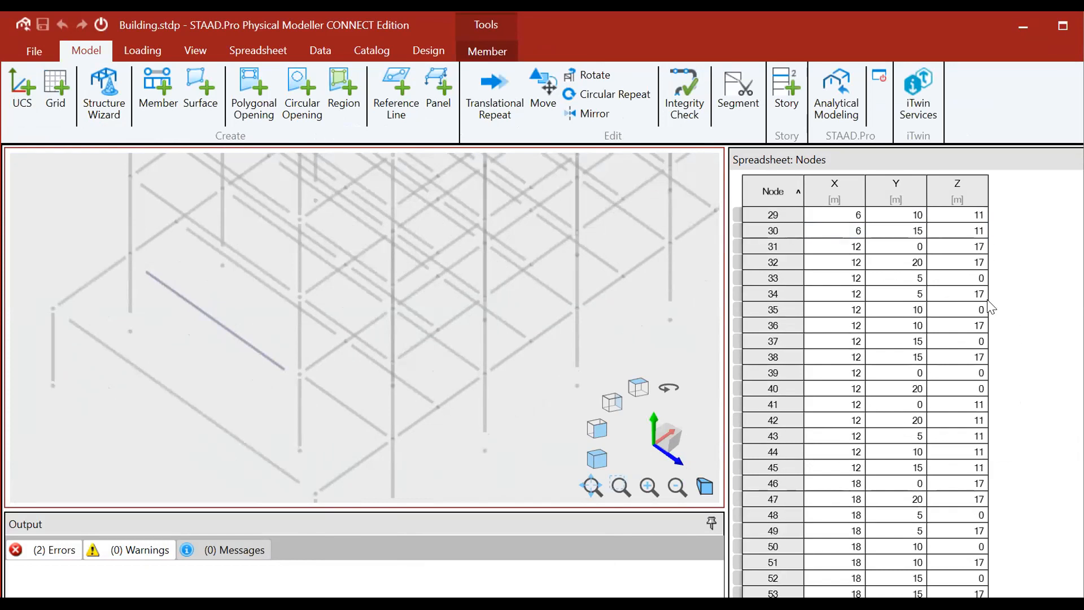
scroll(933, 302, up, 9)
scroll(933, 302, up, 5)
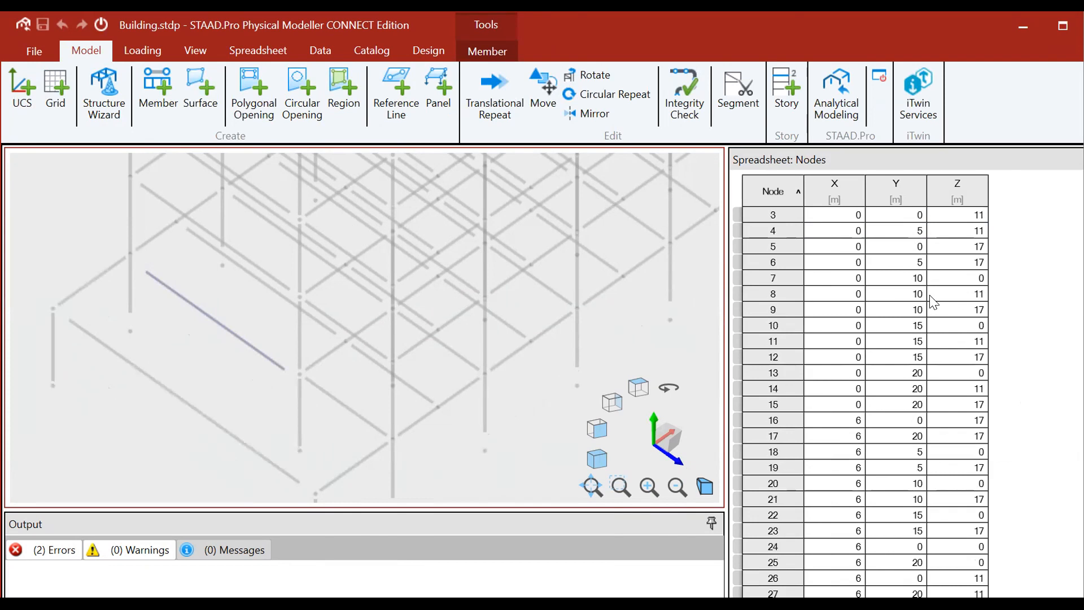
right_click(186, 301)
key(Escape)
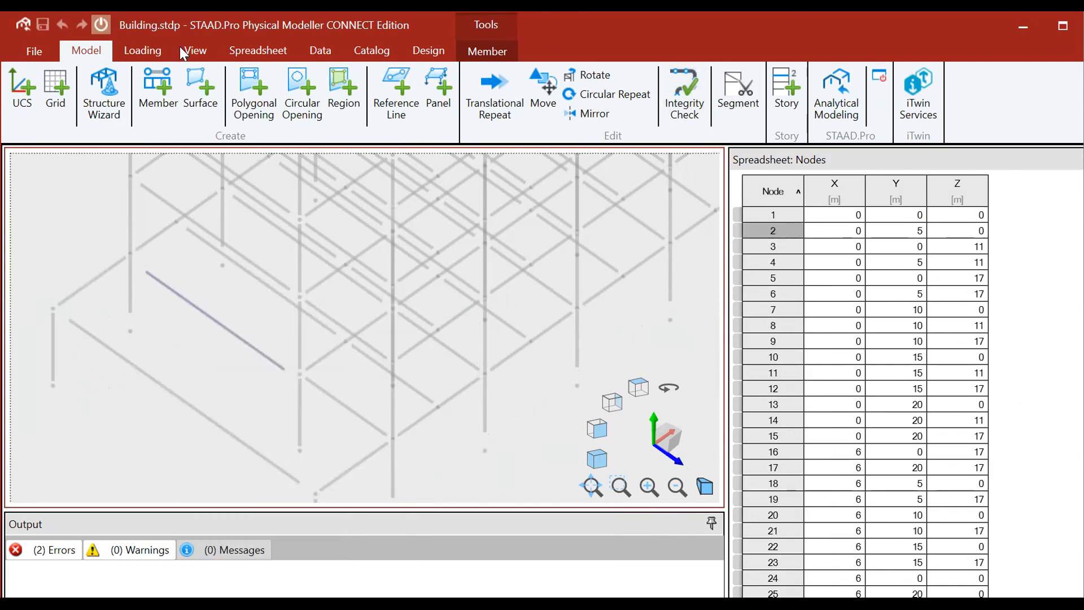
click(135, 51)
click(96, 53)
right_click(194, 307)
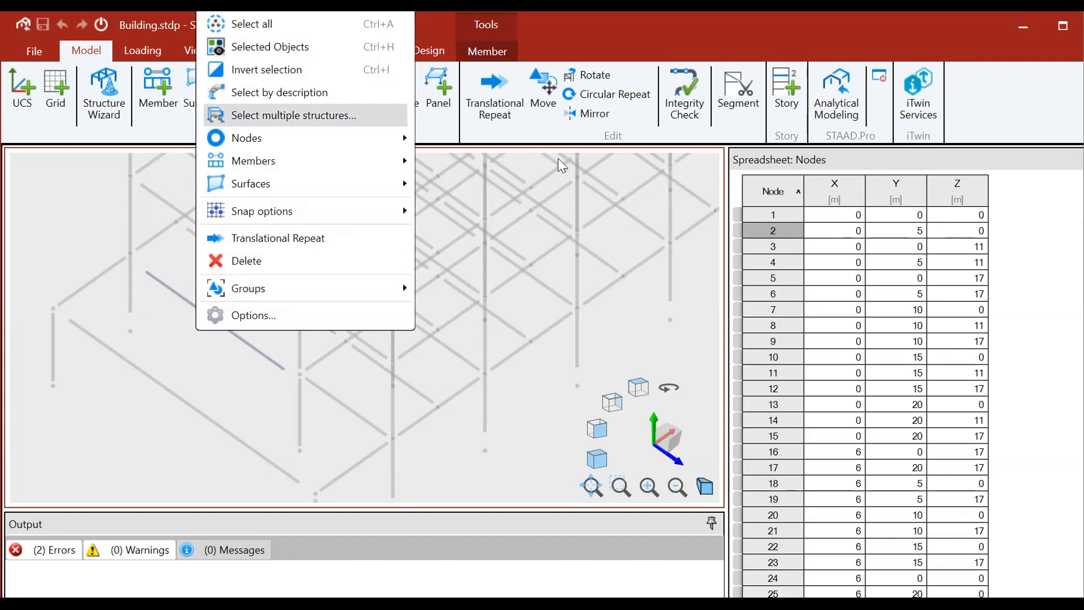
click(1030, 26)
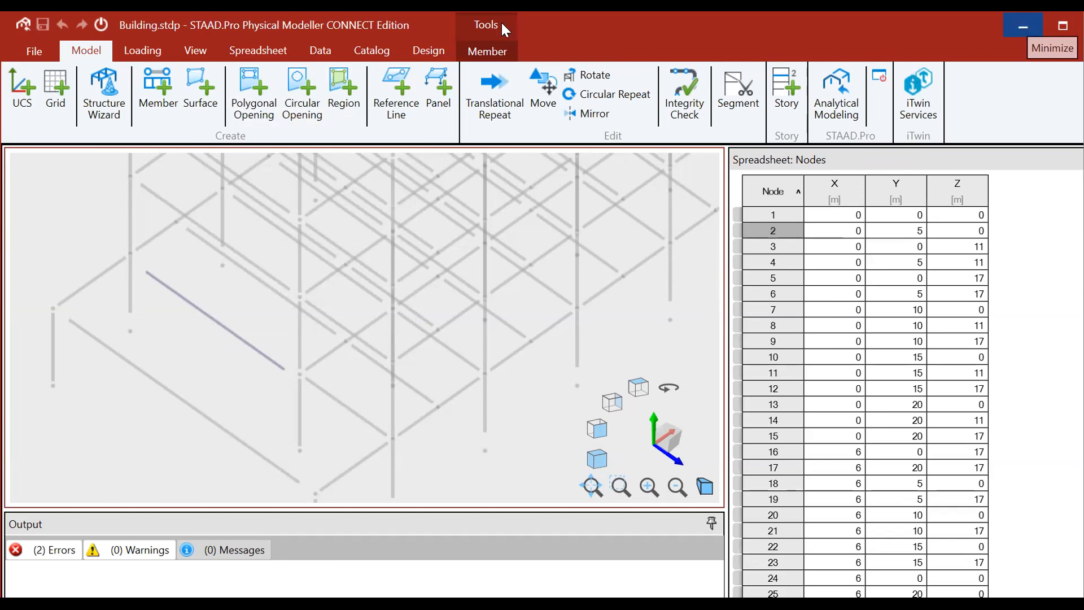
Split the selected long lower-level end beam into four segments with Segment Member.
click(490, 51)
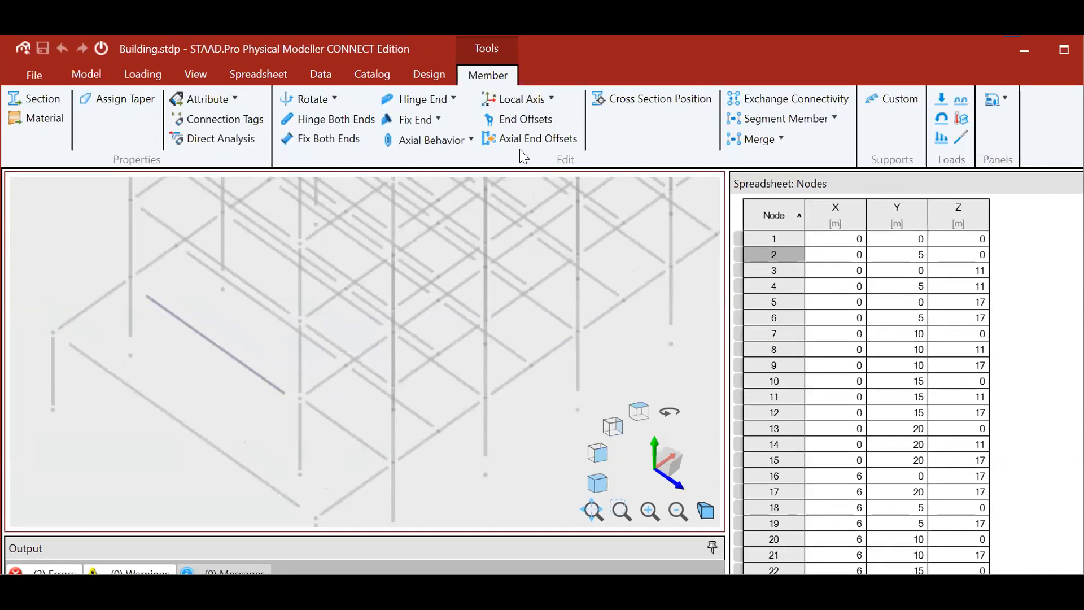
click(834, 118)
click(827, 145)
text(2)
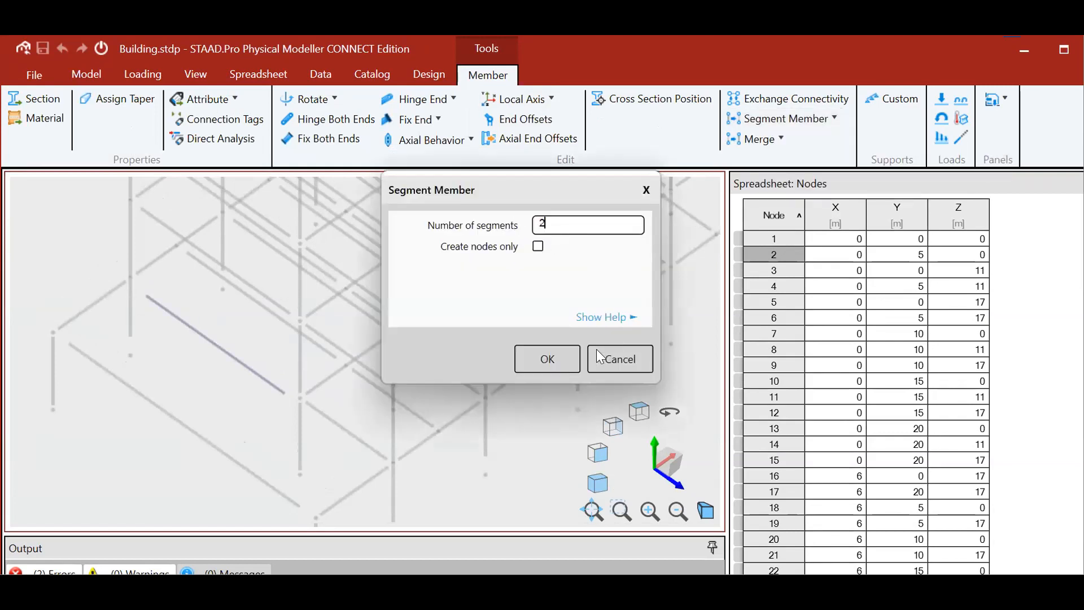
click(543, 357)
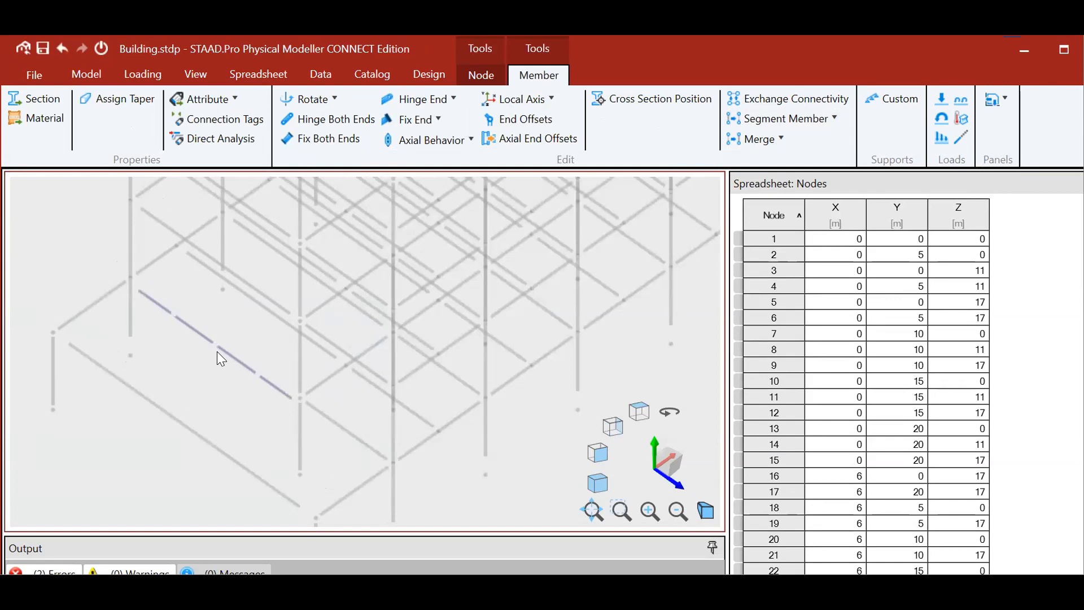
Select individual segments of the split end beam one at a time to examine how it has been divided.
click(219, 350)
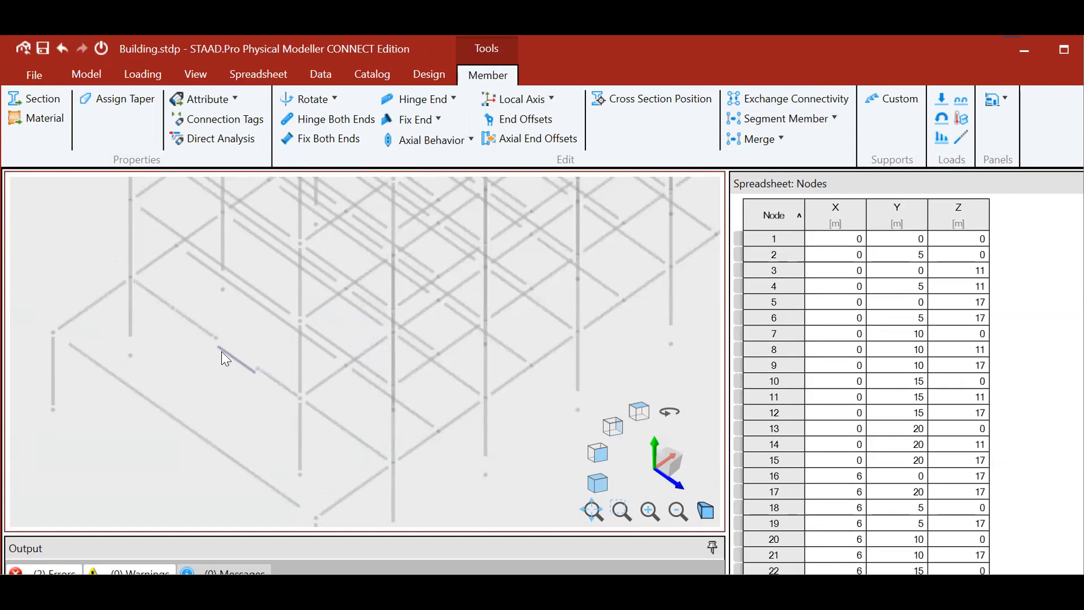
click(152, 306)
scroll(164, 310, up, 3)
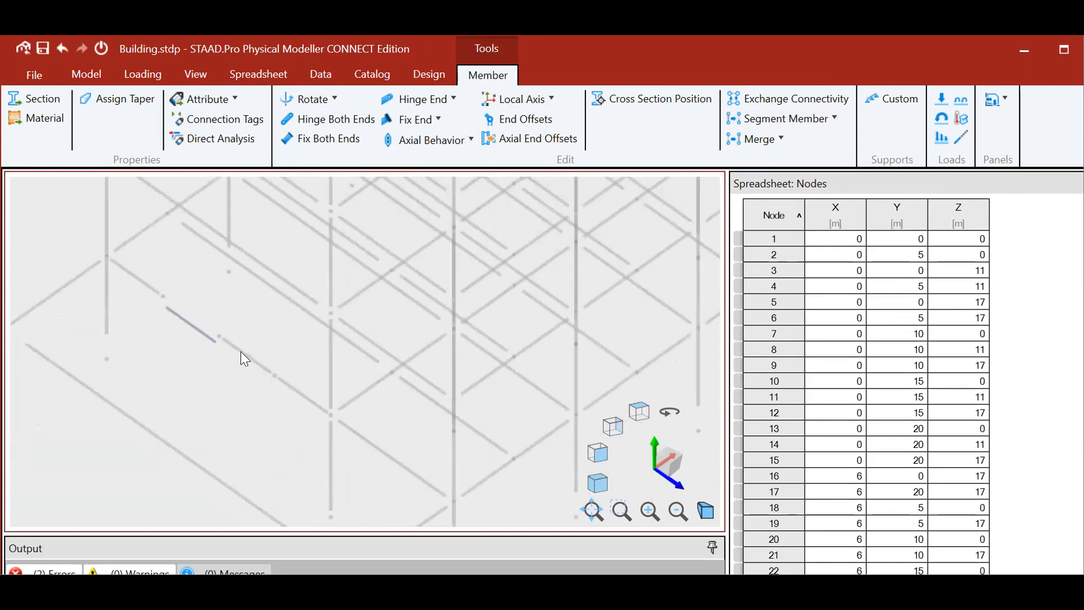
click(121, 287)
click(188, 311)
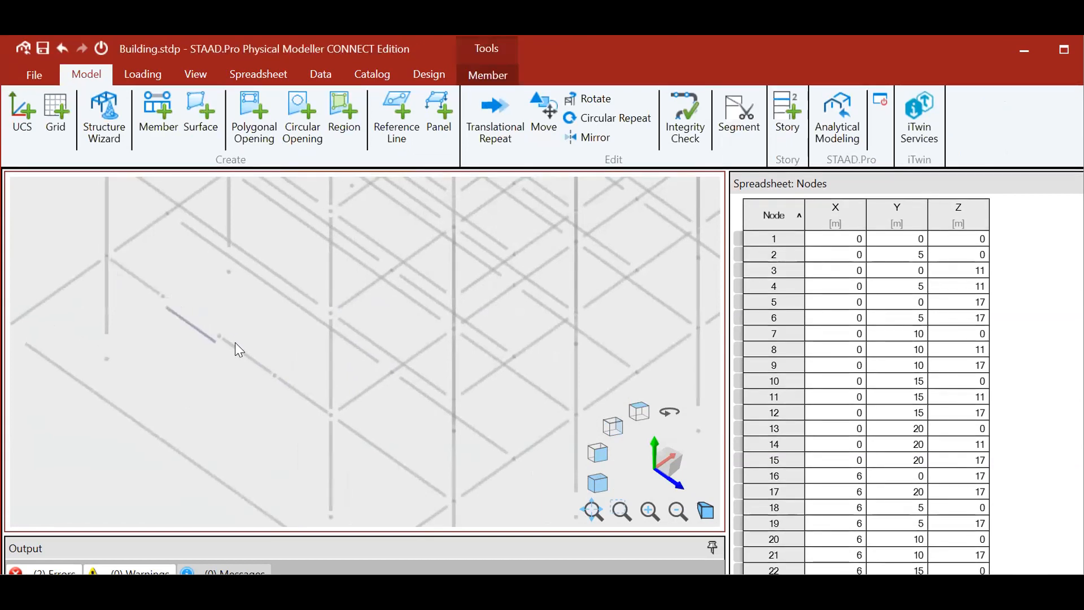
click(246, 362)
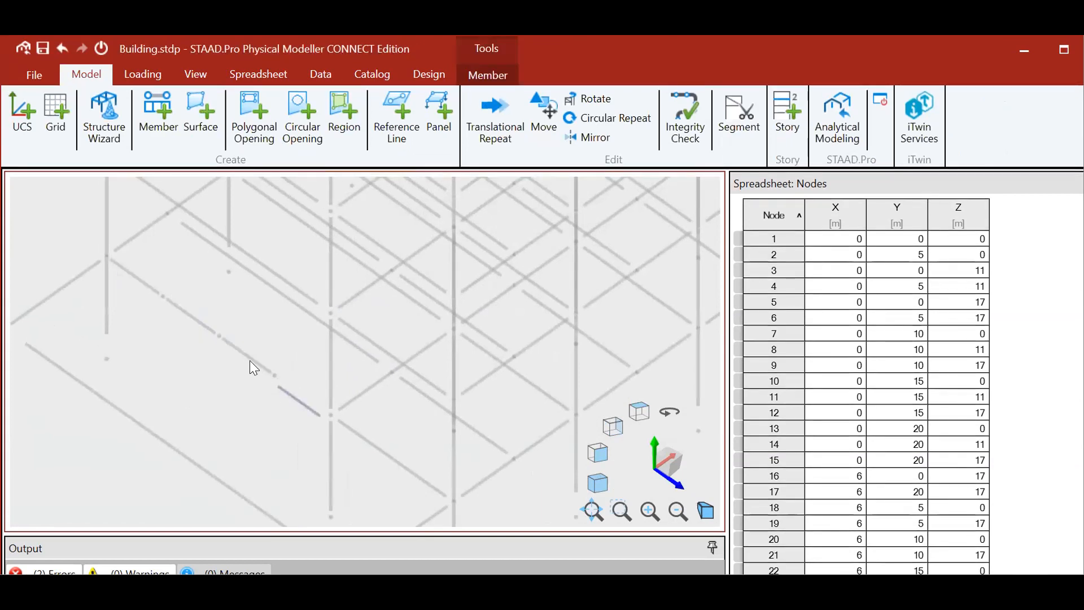
click(172, 313)
click(165, 300)
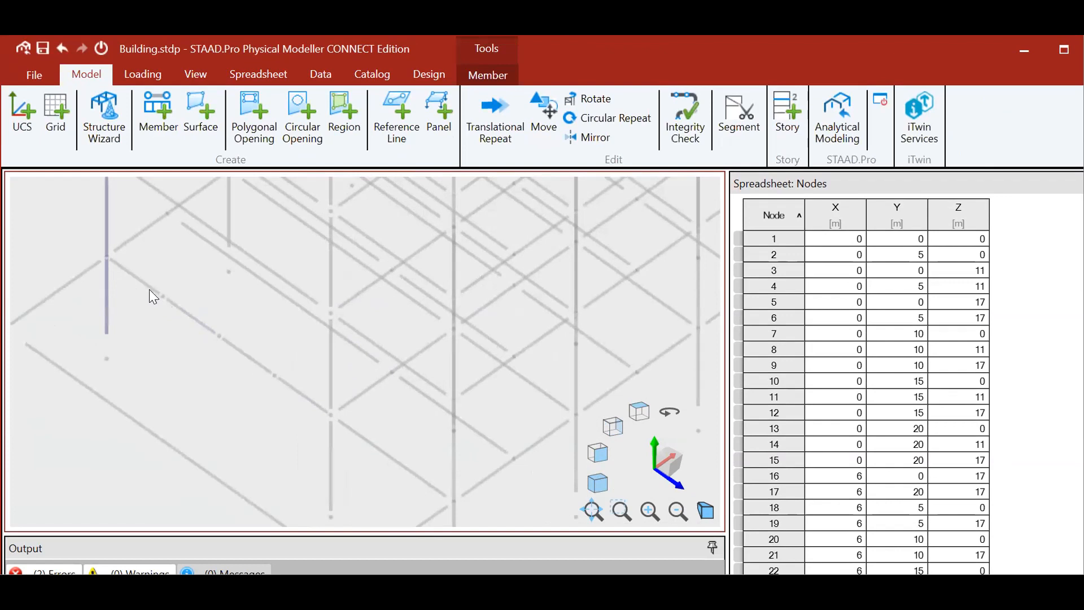
click(157, 292)
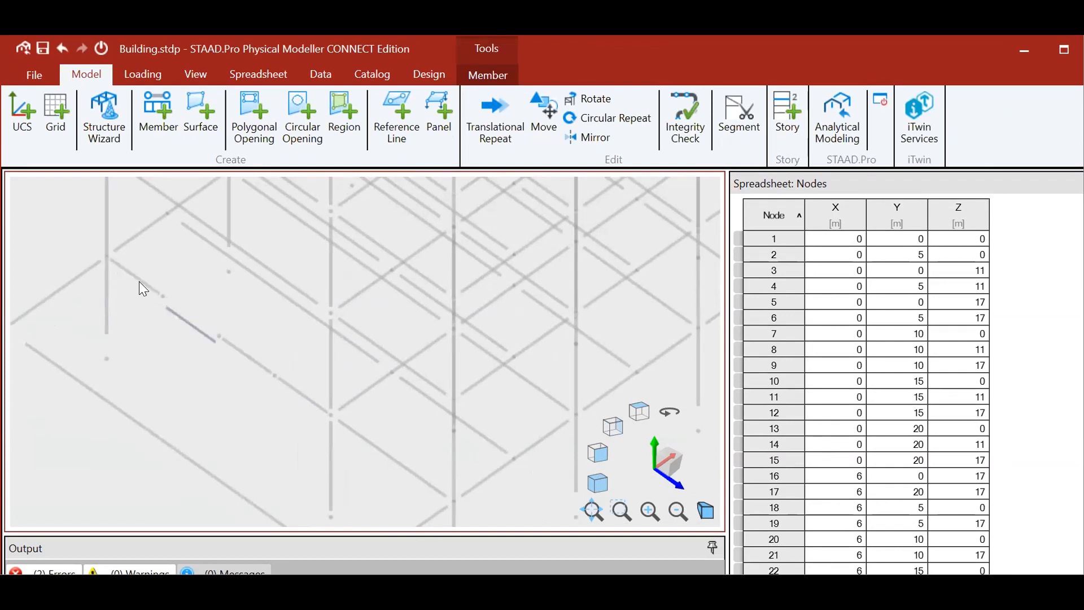
Select all four segments of the end beam and merge them into one member with Merge Members Keeping Nodes.
click(193, 315)
drag(141, 269, 275, 371)
click(138, 285)
ctrl+click(193, 318)
ctrl+click(249, 359)
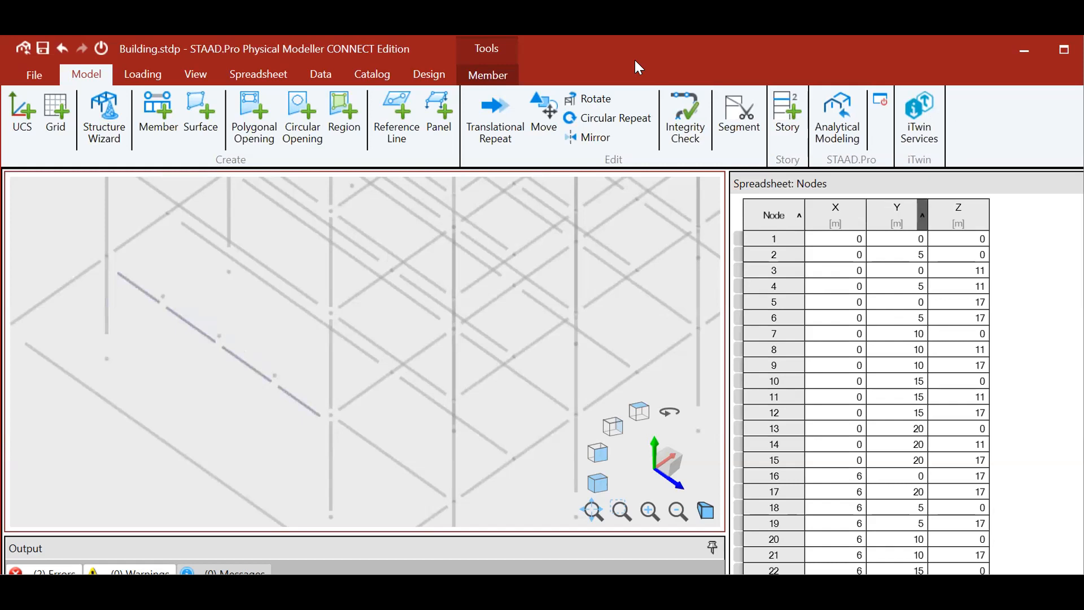
click(487, 73)
click(758, 139)
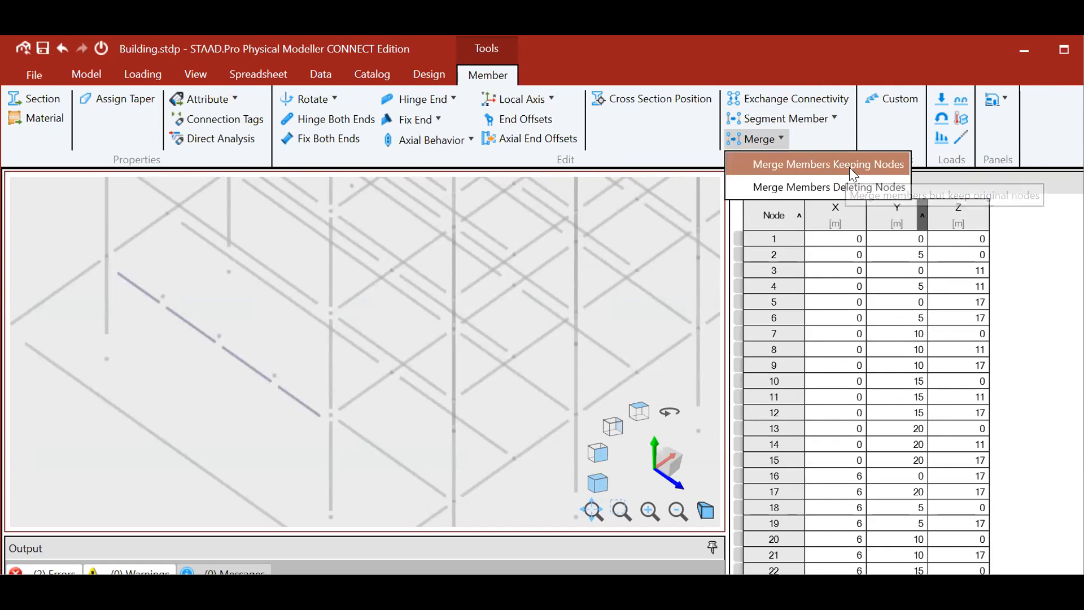
click(850, 167)
scroll(163, 326, down, 3)
scroll(180, 323, up, 4)
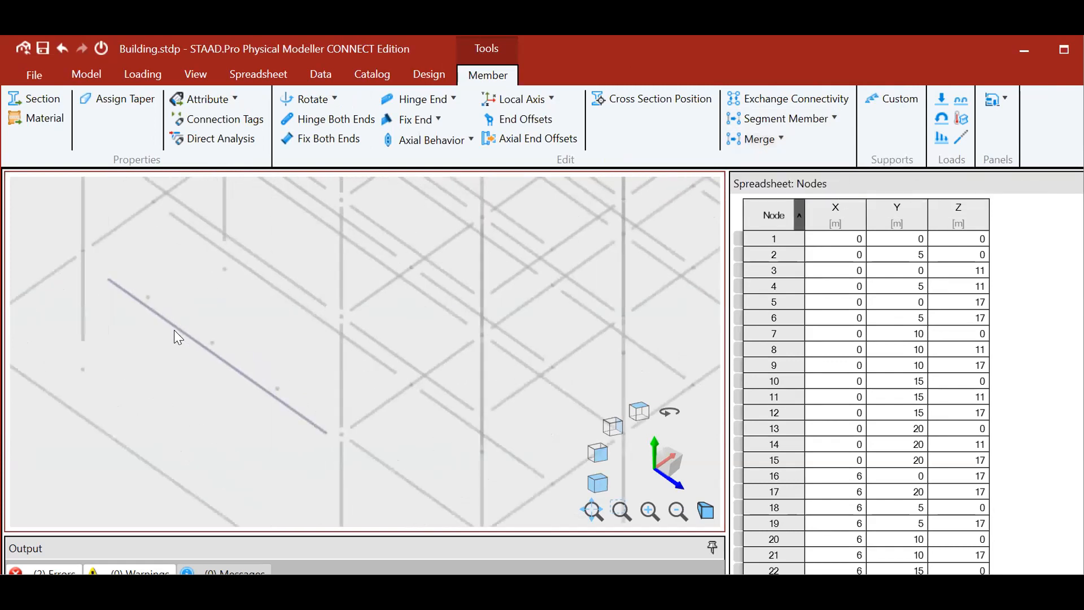
Select an intermediate node on the merged end beam, clear that selection, and reselect the beam to compare them.
click(145, 295)
click(145, 303)
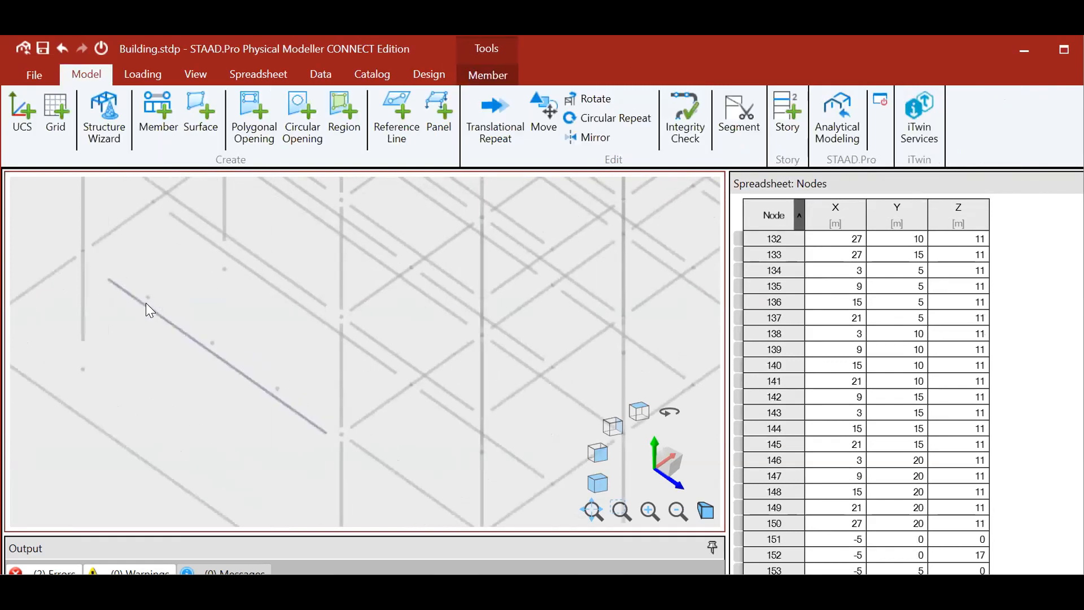
click(146, 290)
drag(161, 320, 159, 319)
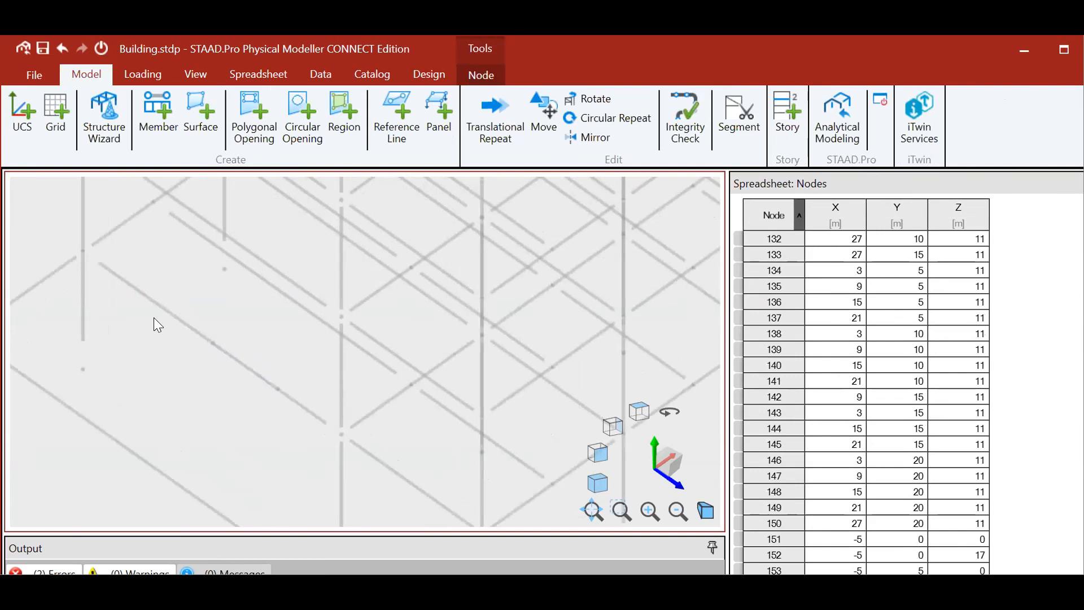
click(181, 335)
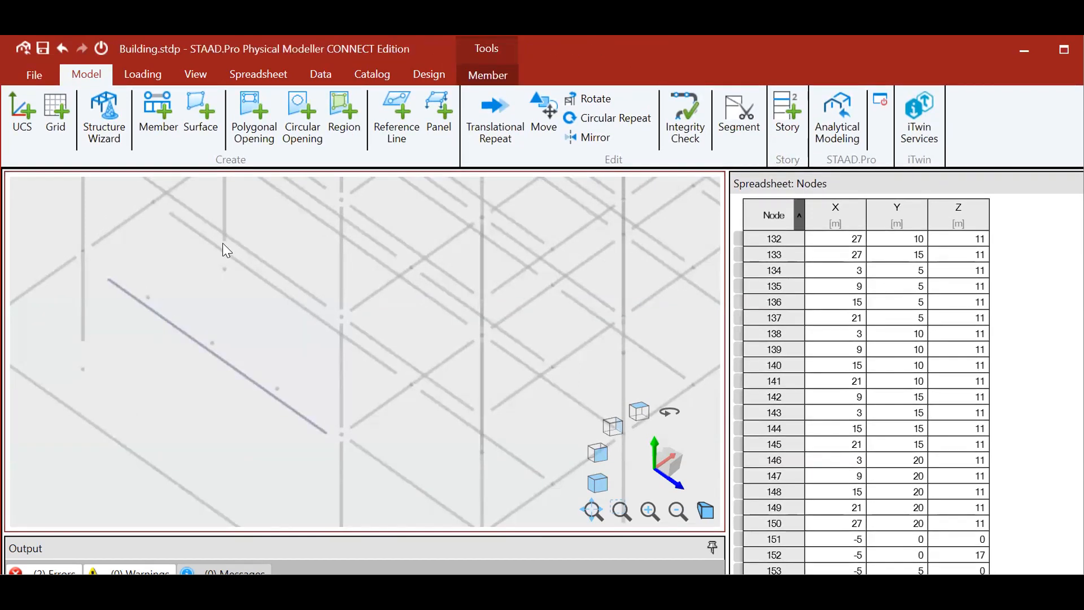
Examine the merged end beam and its intermediate nodes up close and within the whole building frame.
scroll(203, 317, down, 4)
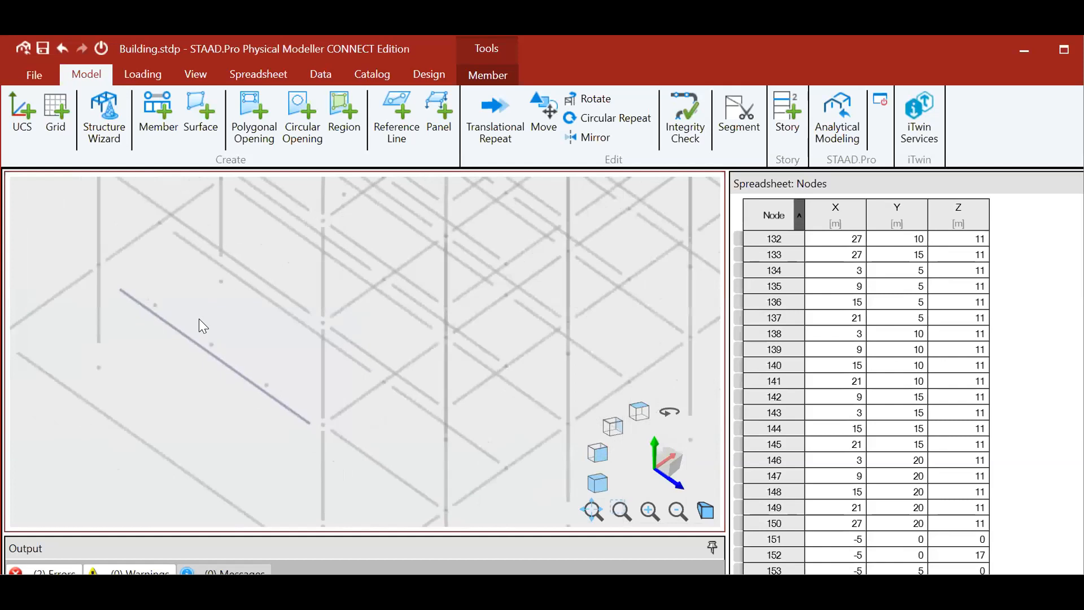
scroll(261, 261, up, 2)
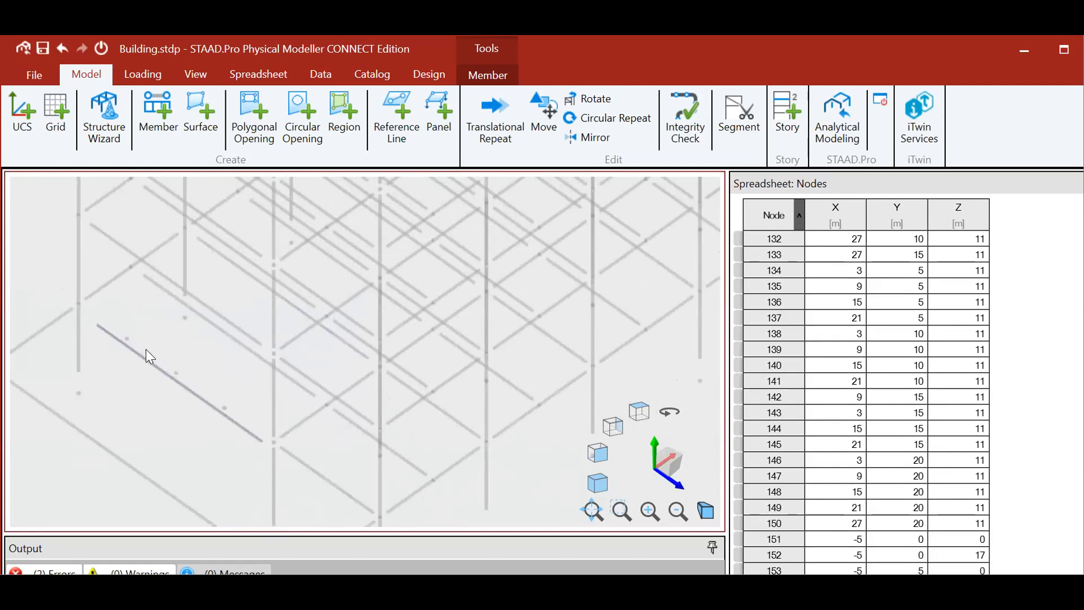
scroll(135, 351, down, 5)
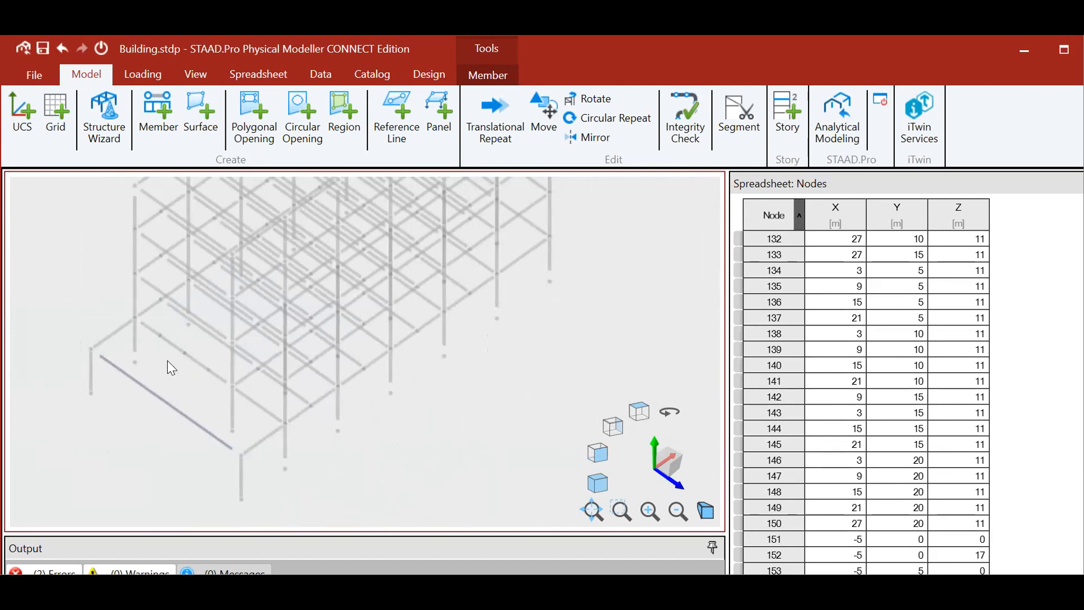
scroll(169, 361, up, 5)
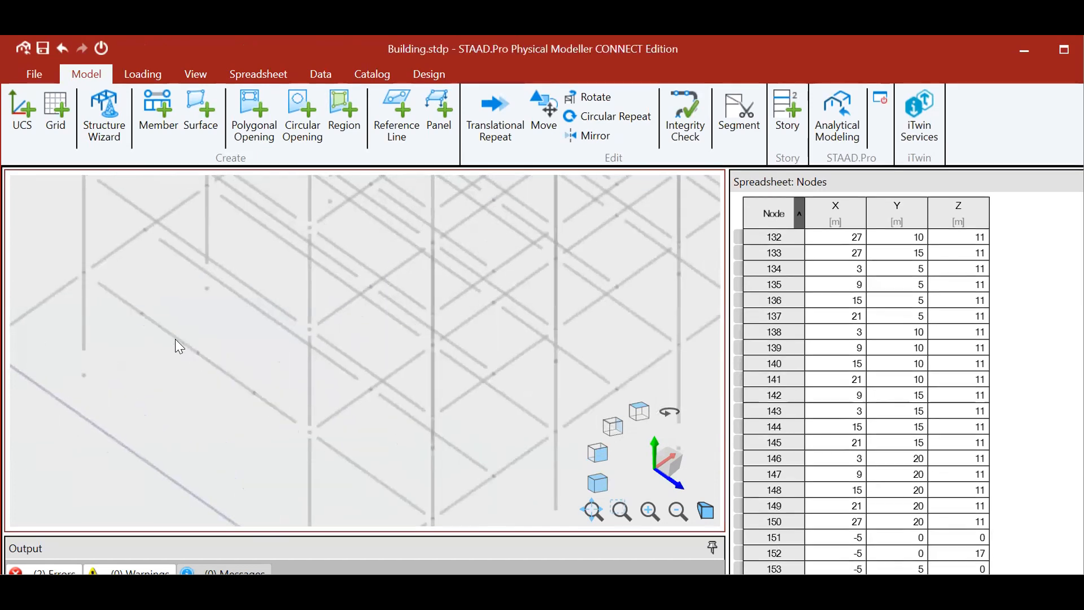
scroll(175, 340, up, 3)
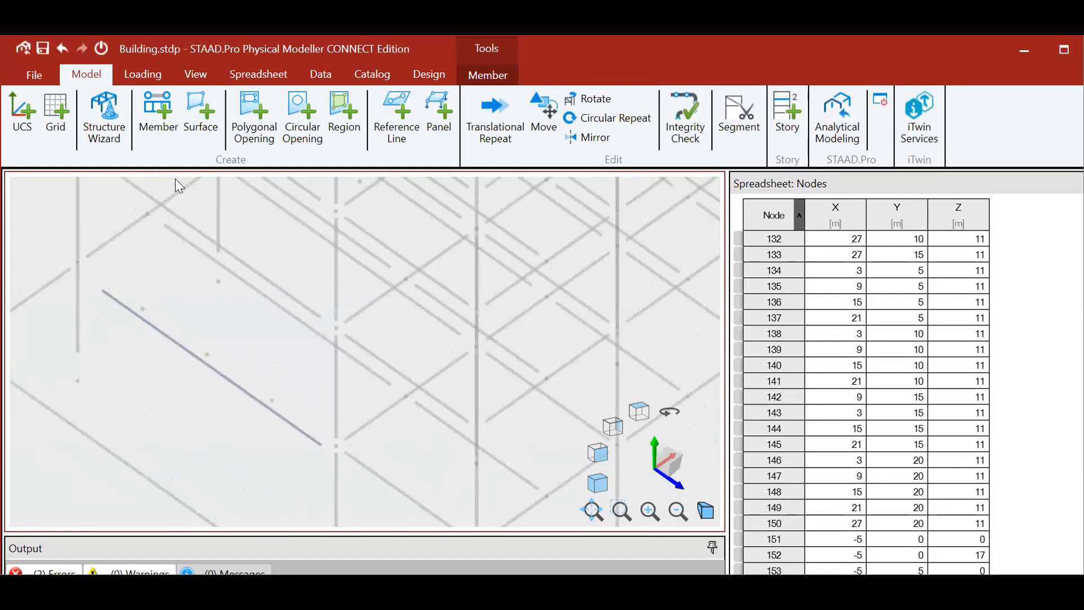
scroll(250, 254, down, 4)
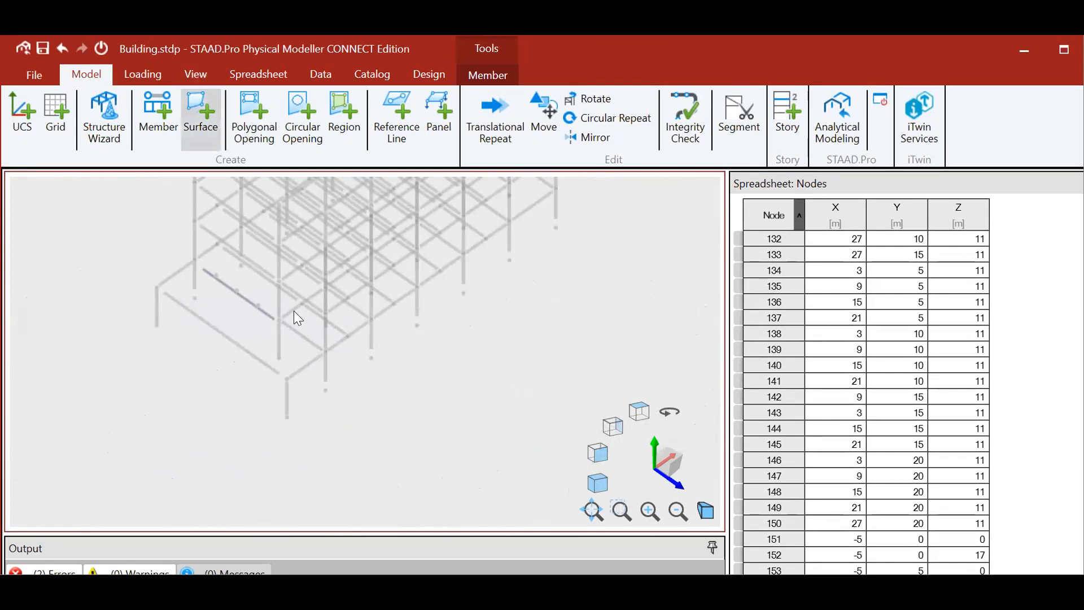
scroll(246, 213, down, 2)
scroll(247, 212, up, 2)
scroll(299, 316, down, 3)
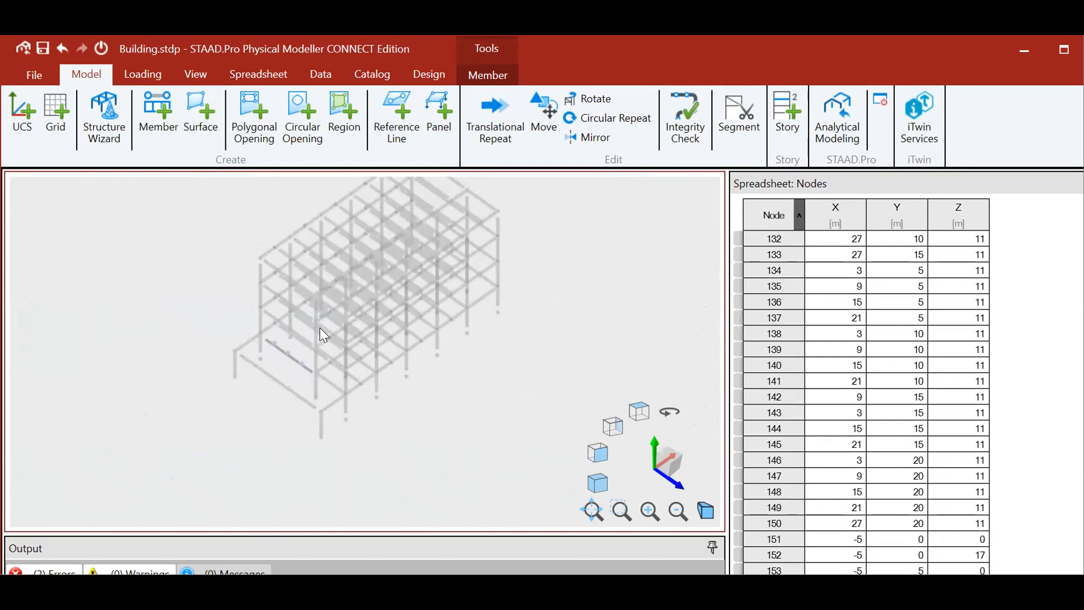
scroll(367, 257, up, 2)
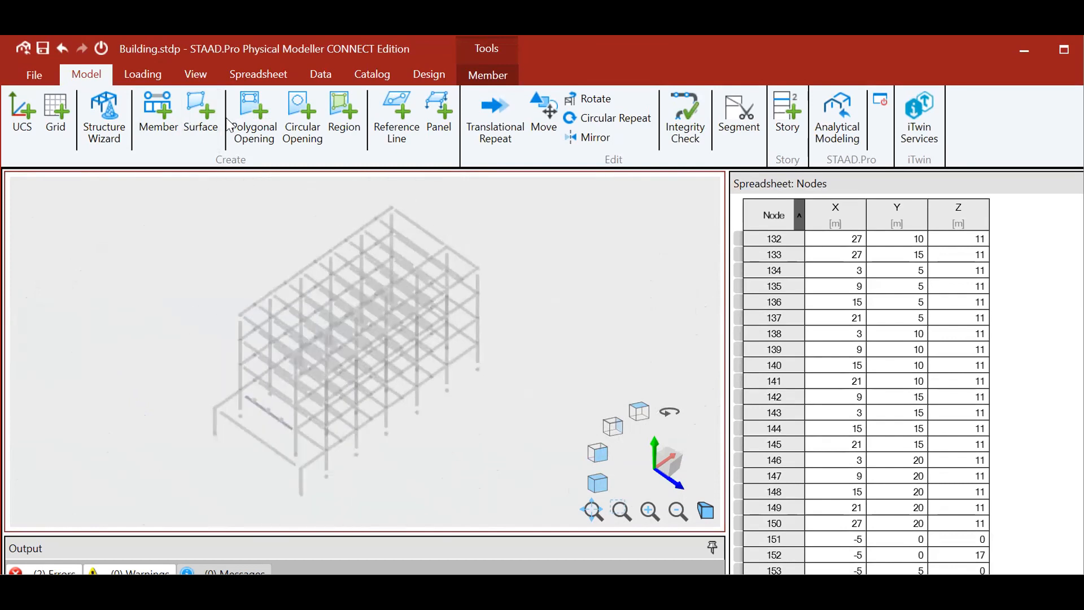
click(192, 114)
scroll(378, 314, up, 3)
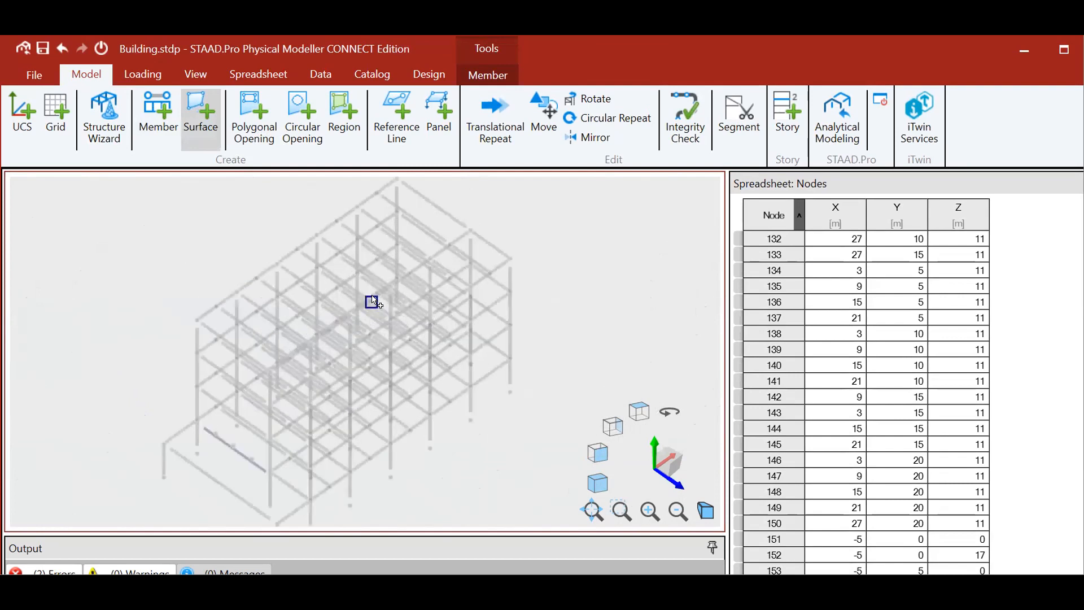
click(640, 411)
scroll(351, 368, down, 2)
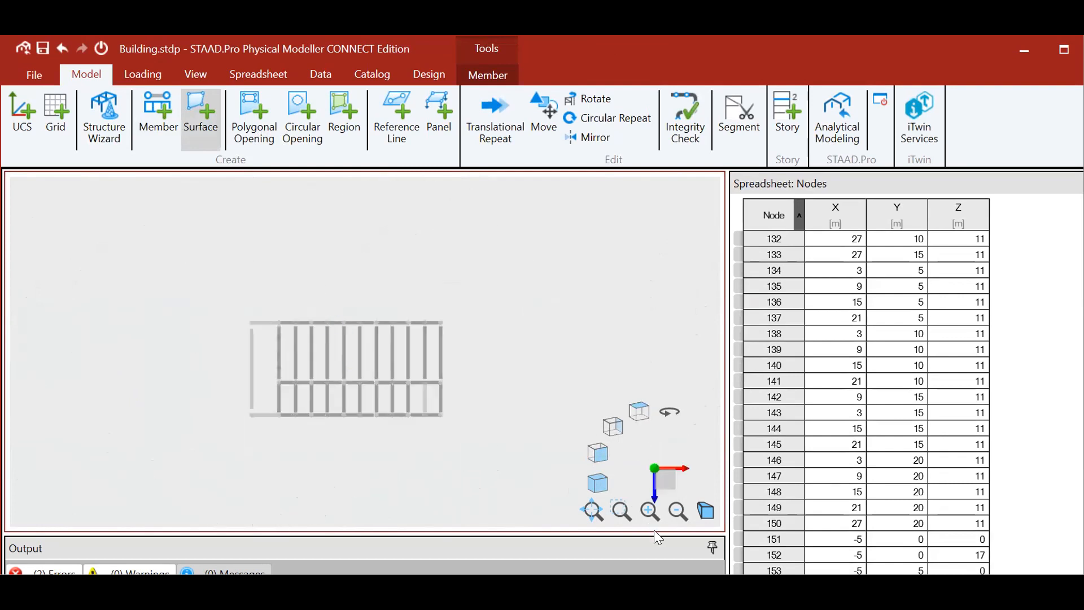
From the front view, isolate the roof-level members and nodes in a partial model view and show them in plan.
click(600, 457)
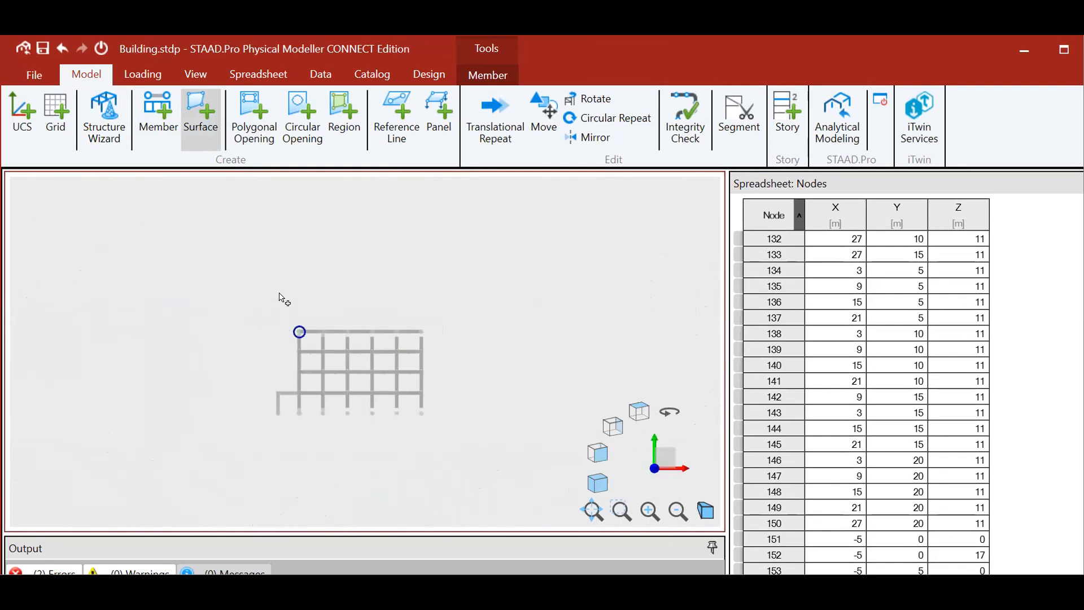
key(Escape)
drag(274, 291, 467, 332)
right_click(469, 307)
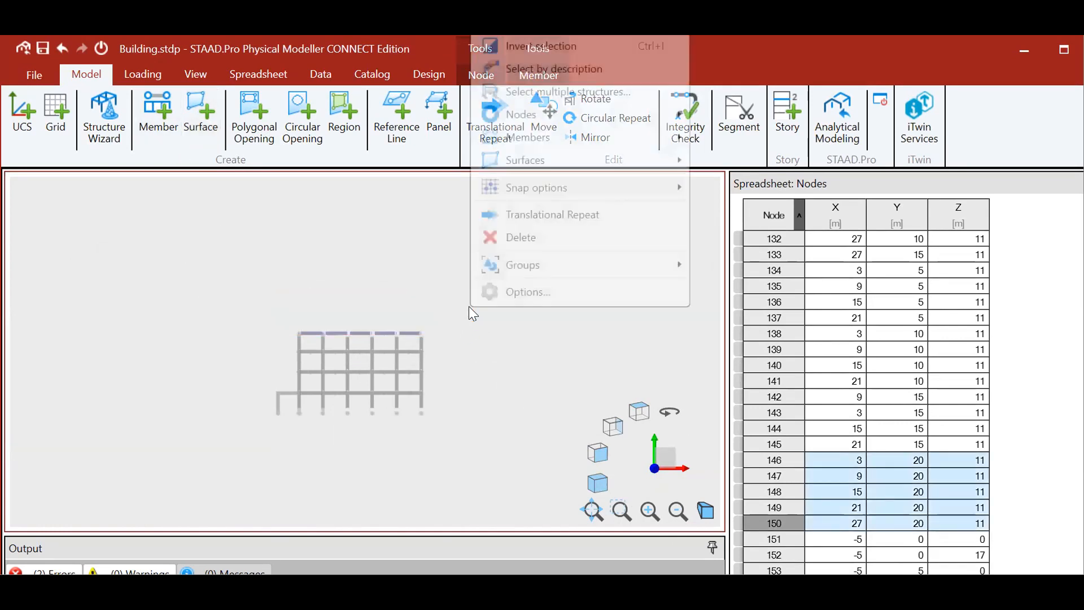
click(531, 70)
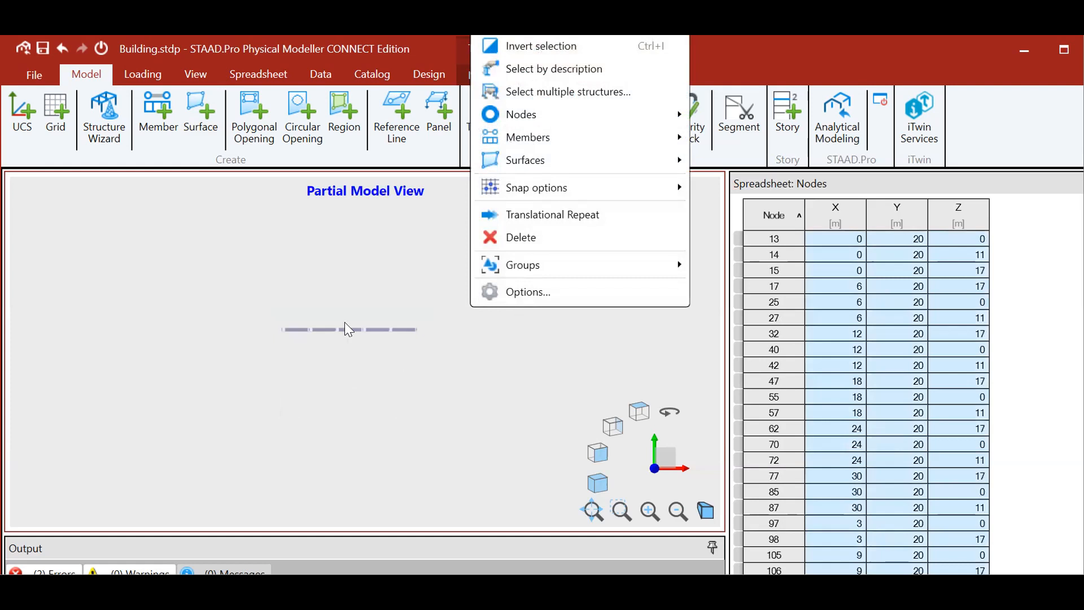
click(632, 409)
scroll(319, 336, up, 5)
scroll(278, 300, down, 3)
Create a surface over the whole roof outline through its four corner nodes.
click(201, 121)
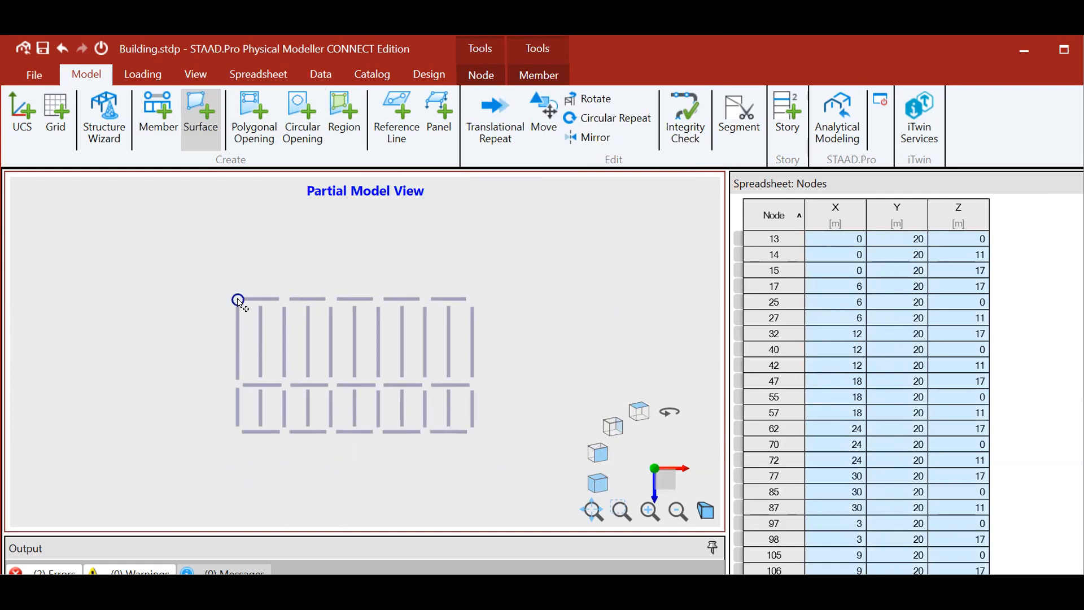
click(238, 299)
click(473, 299)
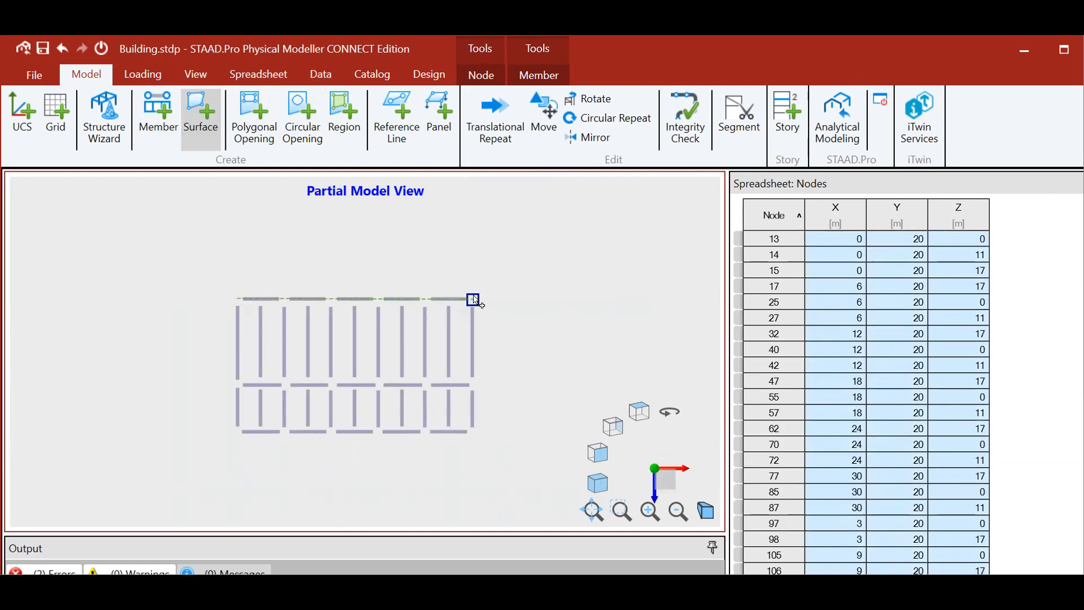
click(474, 434)
click(237, 433)
click(238, 300)
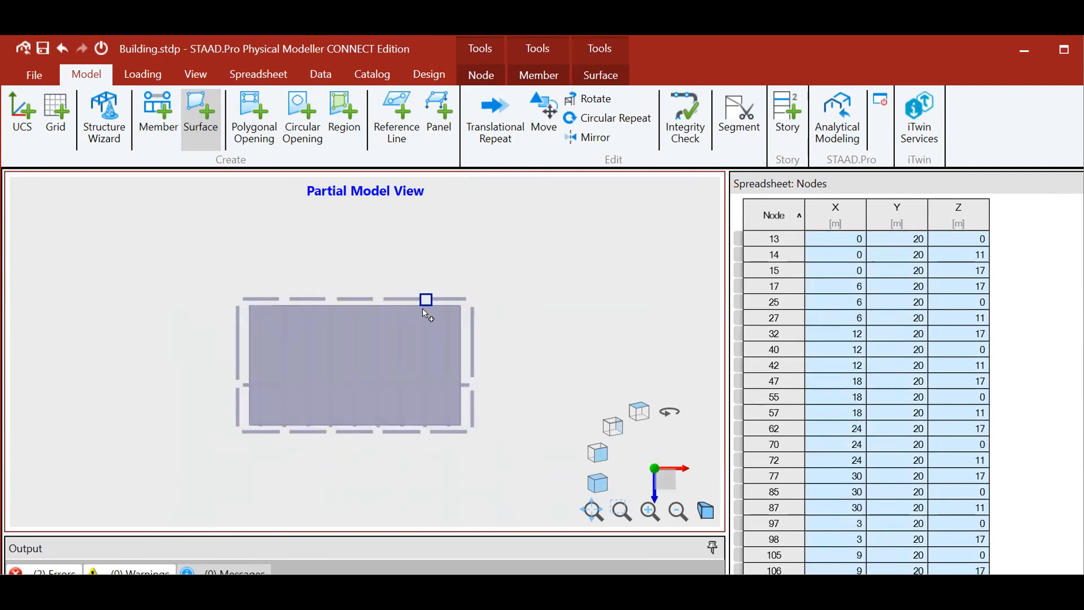
key(Escape)
scroll(373, 352, up, 2)
scroll(377, 359, down, 2)
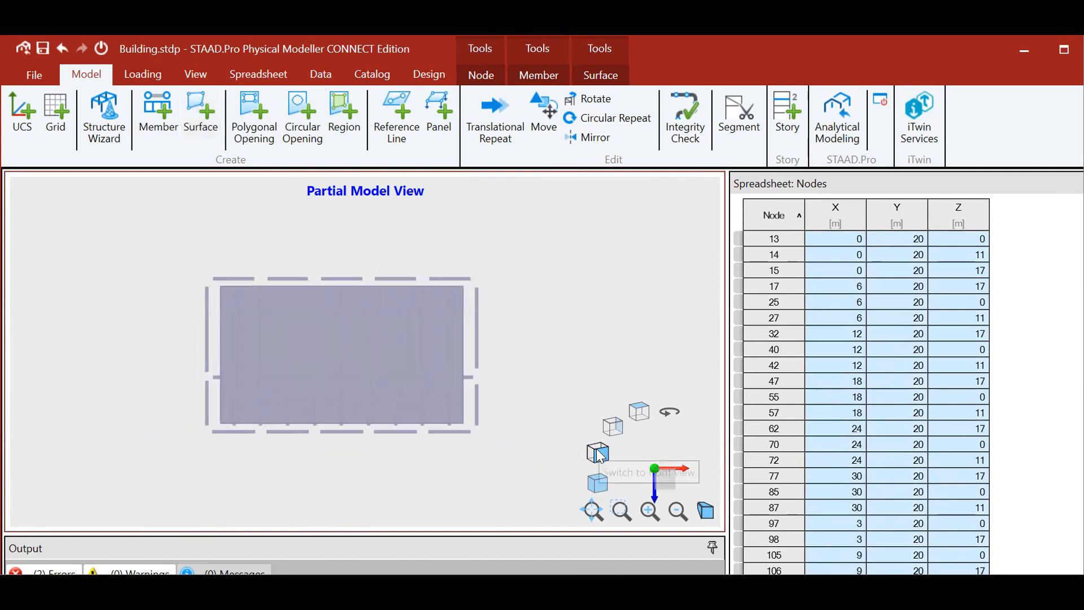
Show the analysis model from the isometric view and examine the mesh generated on the roof surface.
click(599, 484)
scroll(322, 298, up, 2)
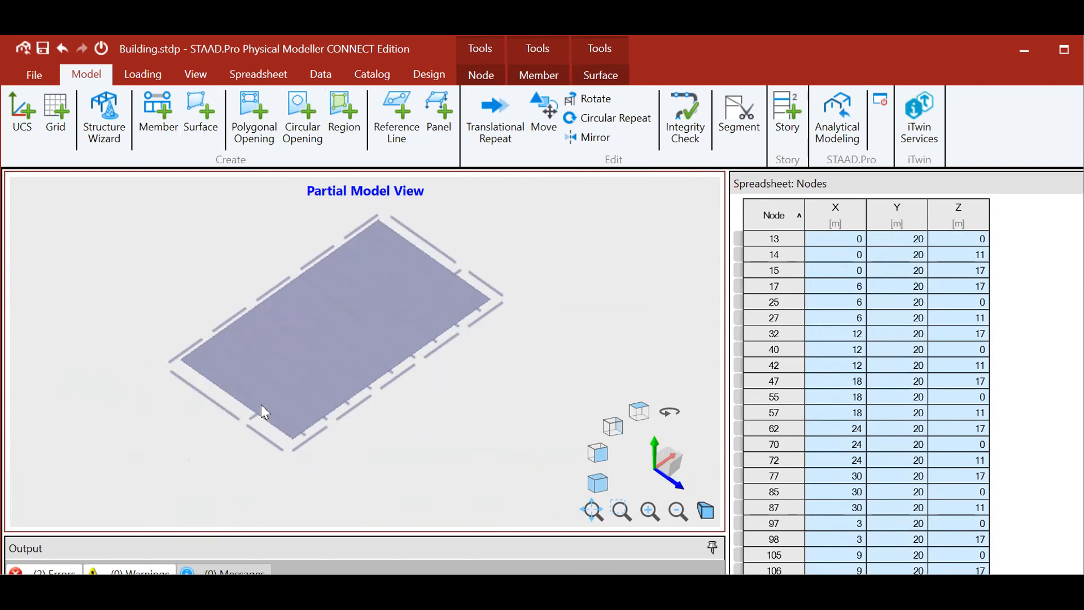
scroll(282, 365, down, 1)
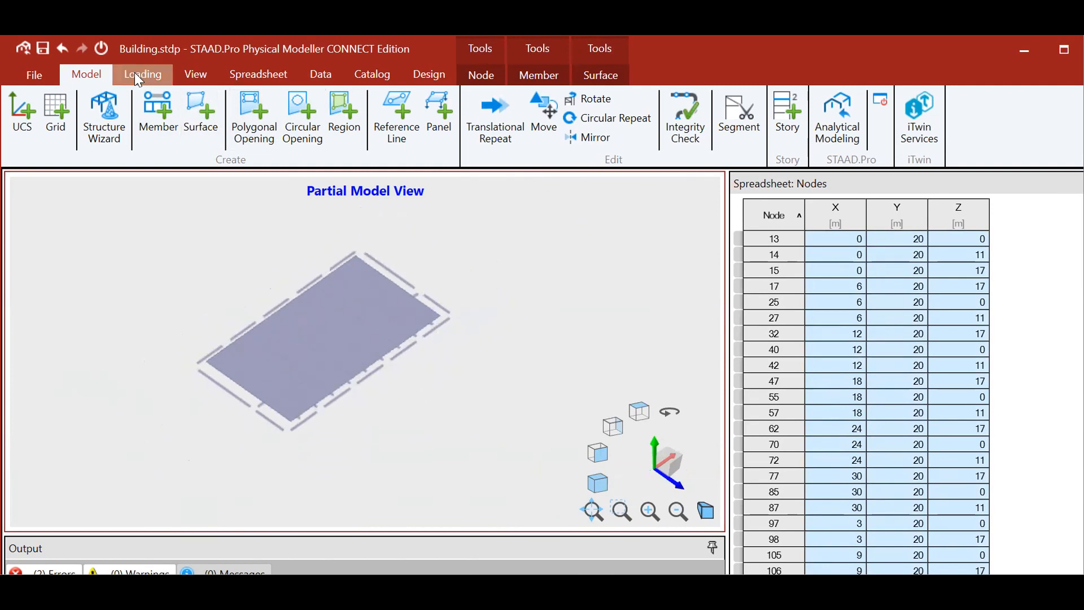
click(195, 79)
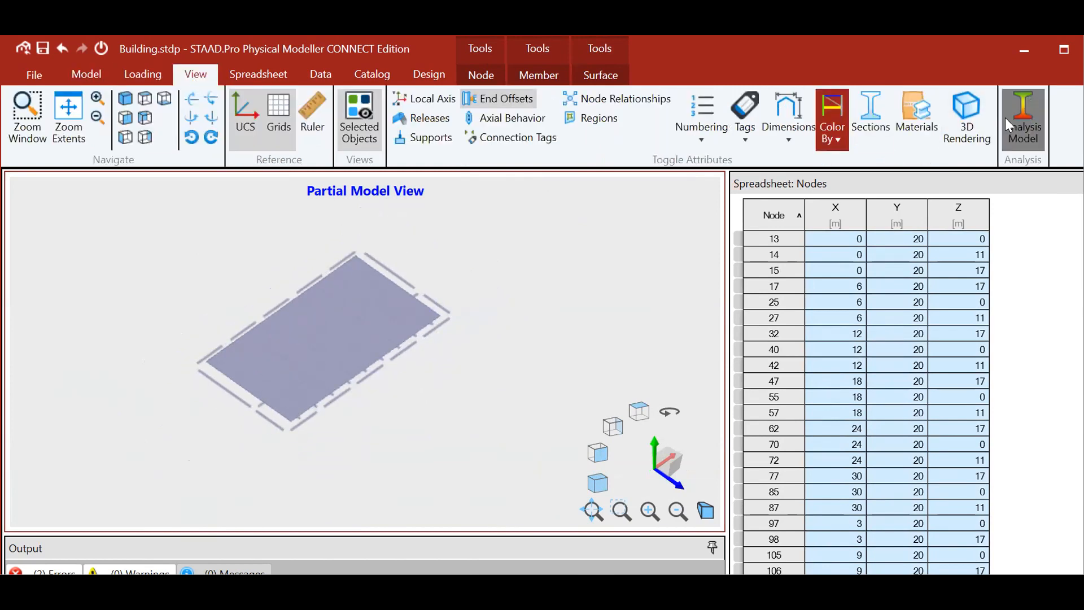
click(635, 353)
scroll(290, 379, up, 5)
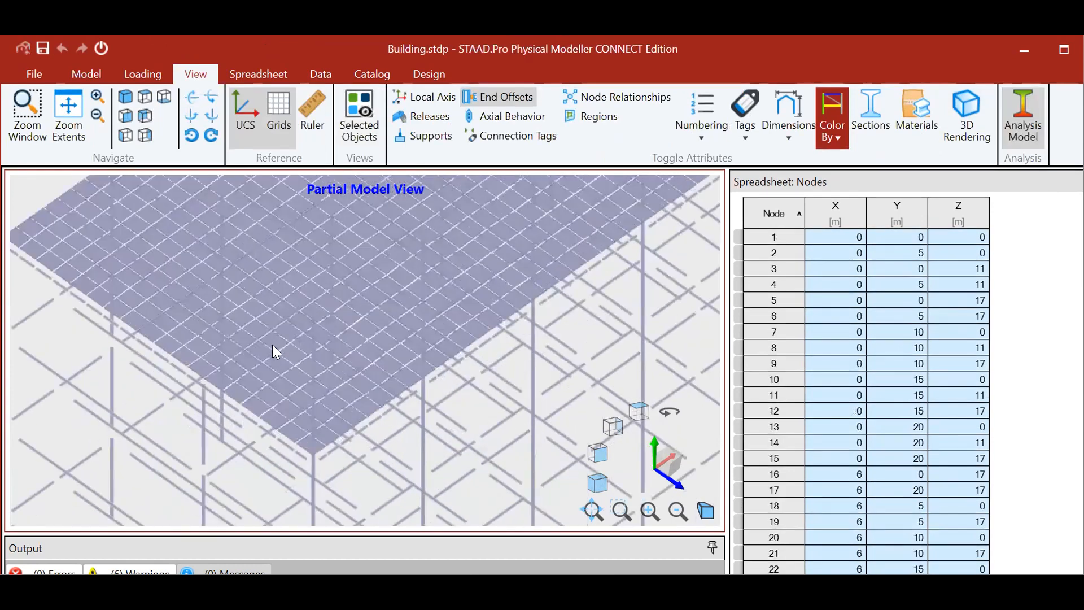
scroll(315, 375, down, 5)
scroll(394, 290, up, 3)
scroll(400, 259, down, 3)
scroll(404, 265, up, 3)
scroll(455, 308, down, 3)
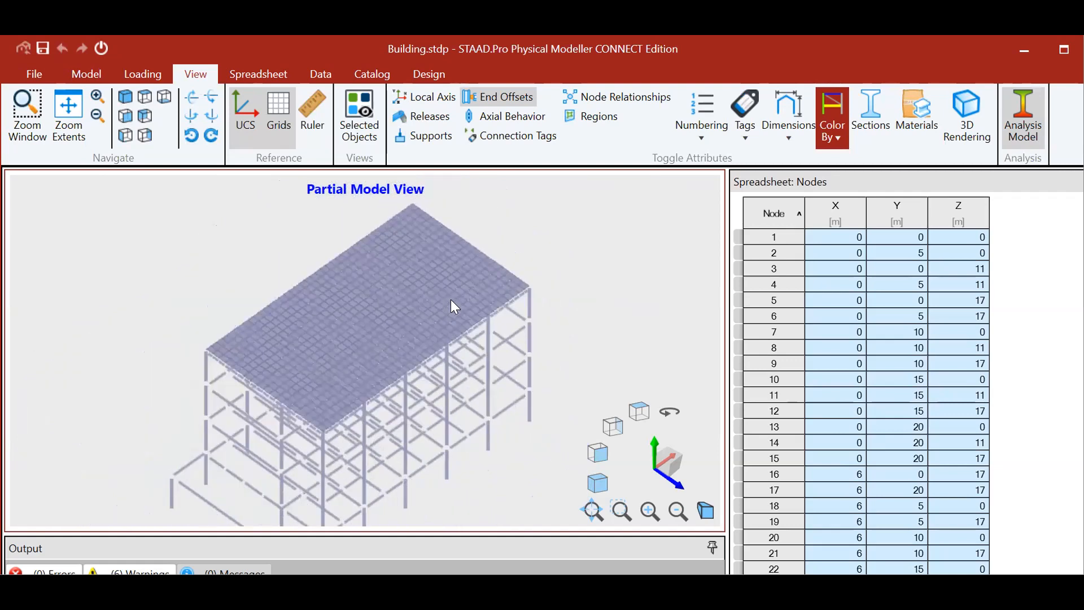
Clear the selection and select individual mesh nodes on the roof to inspect their coordinates.
click(516, 276)
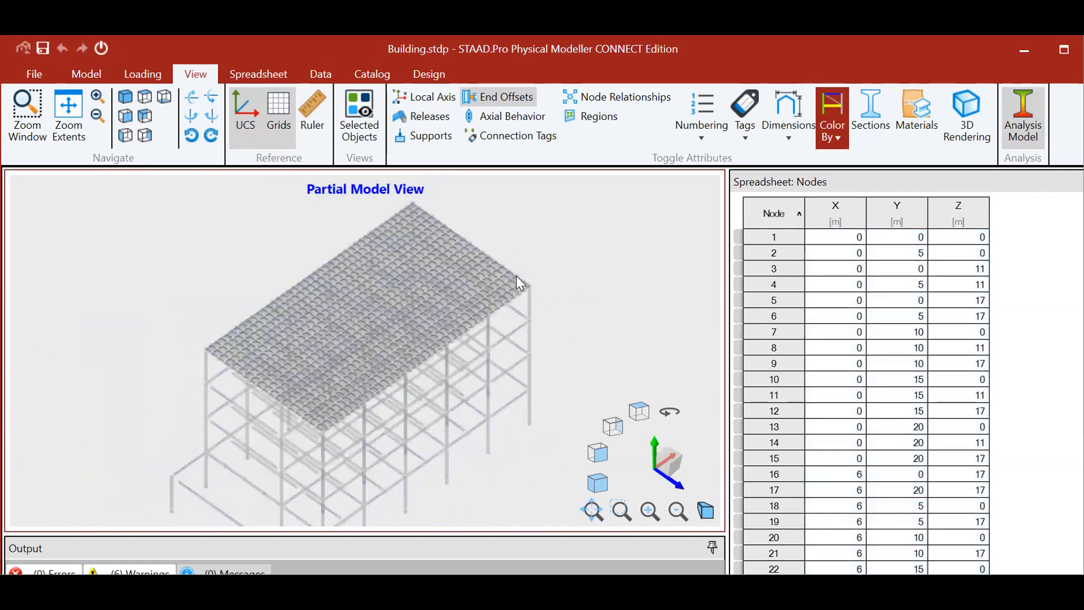
click(460, 272)
scroll(548, 263, up, 2)
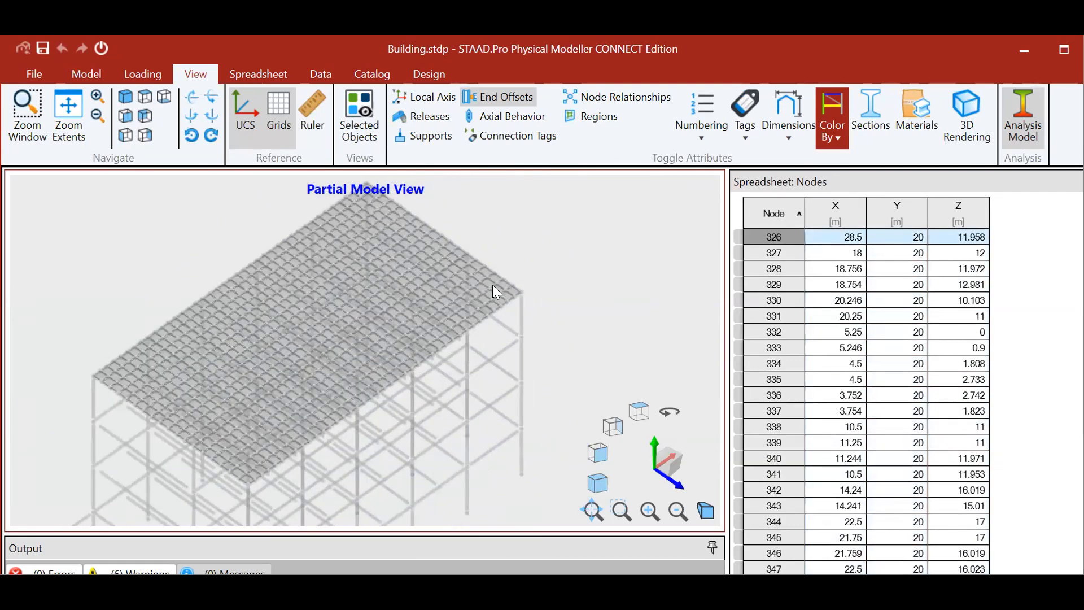
scroll(490, 287, down, 3)
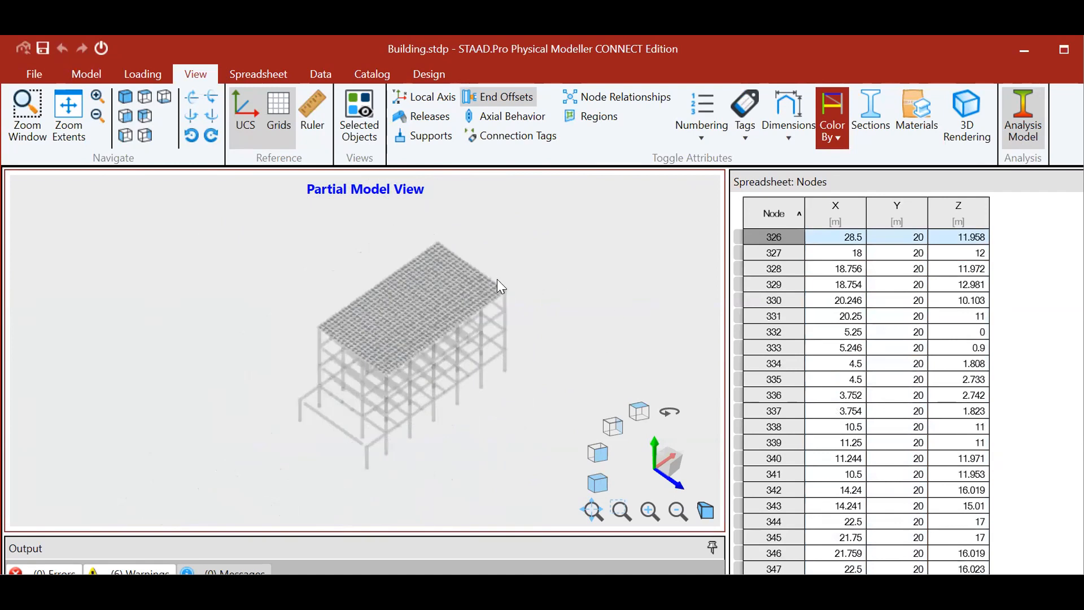
click(482, 282)
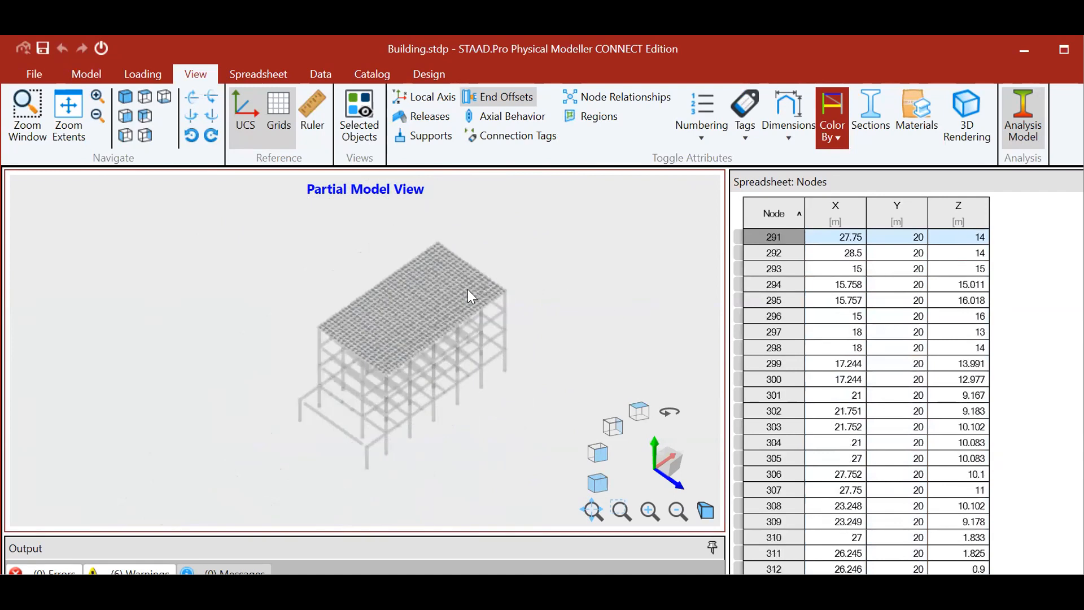
click(86, 75)
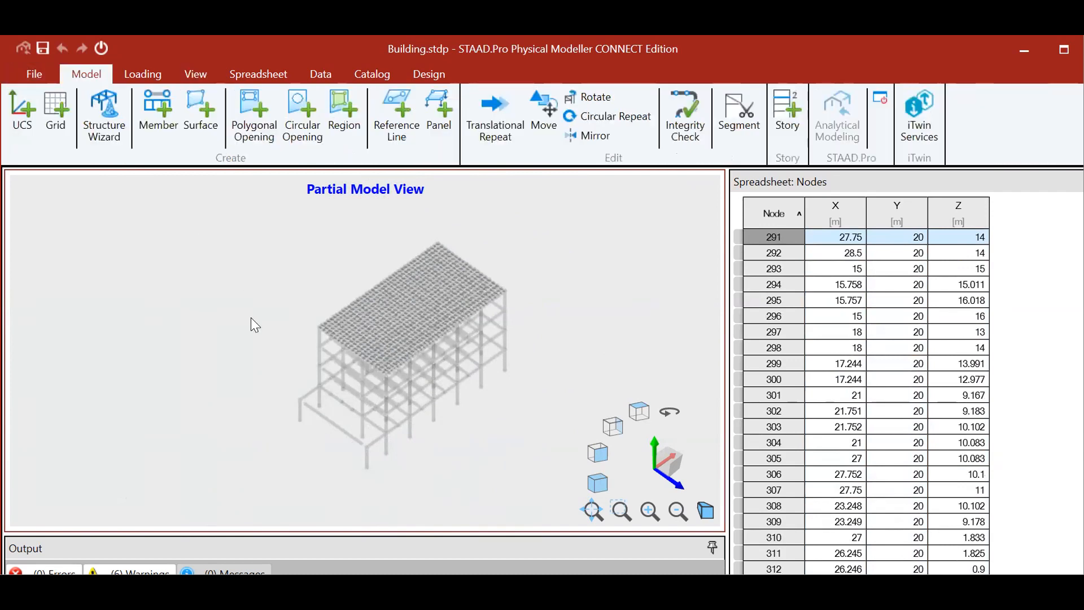
click(669, 257)
Turn off the analysis model display and delete the full roof surface.
click(196, 74)
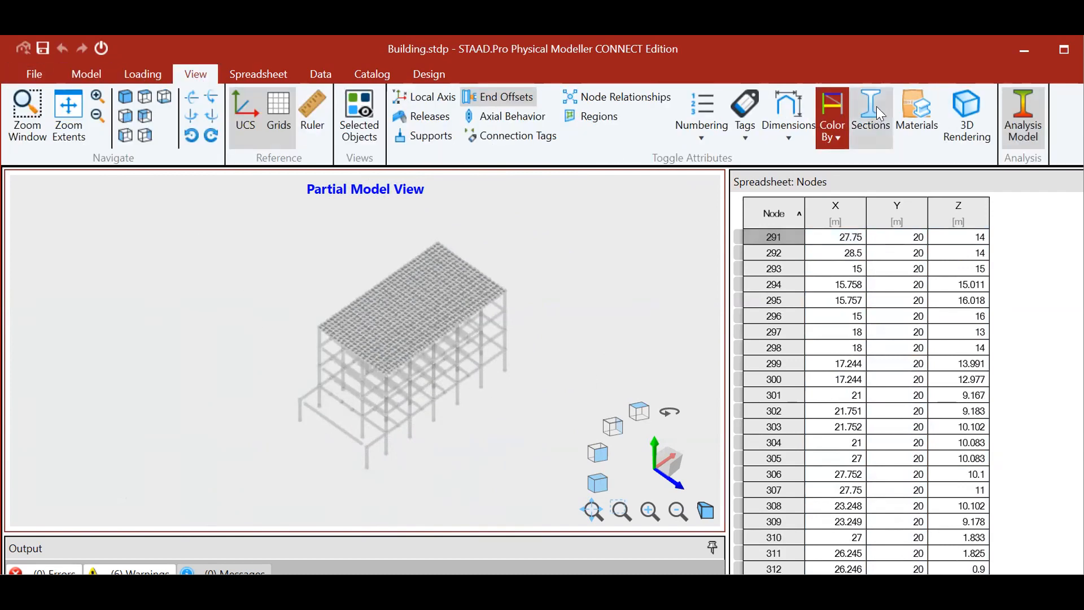
scroll(463, 311, up, 2)
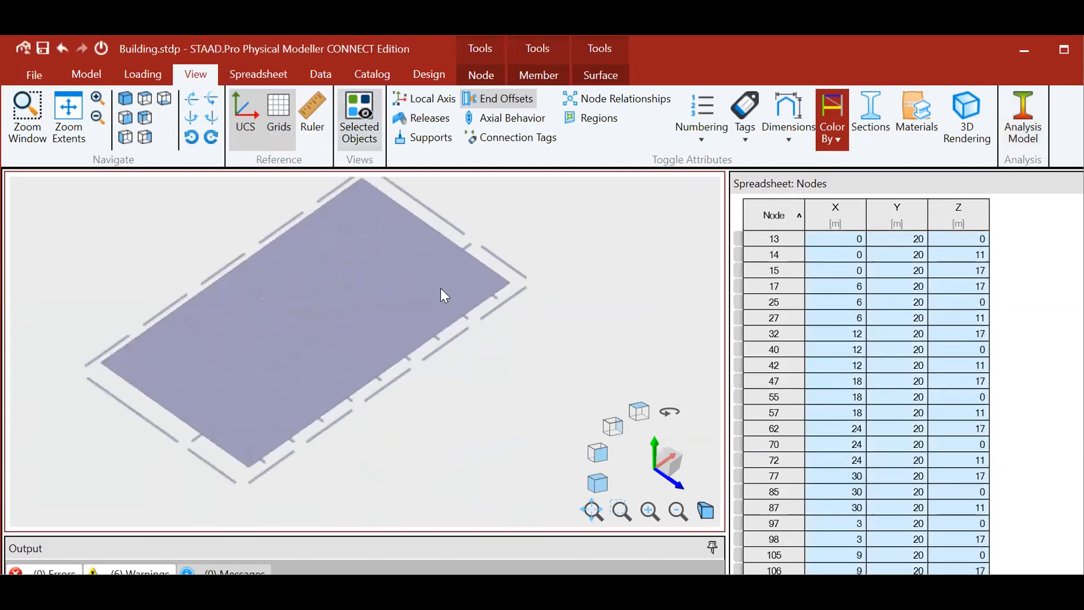
click(442, 292)
key(Escape)
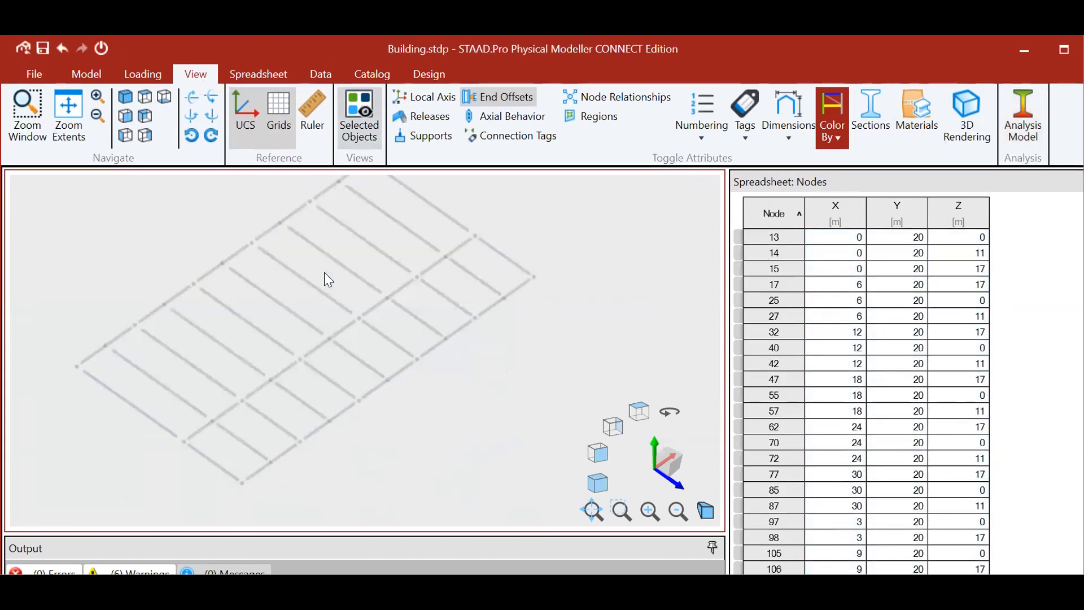
Select the first secondary roof beam and measure the spacing to the neighbouring beam with the Ruler.
click(155, 380)
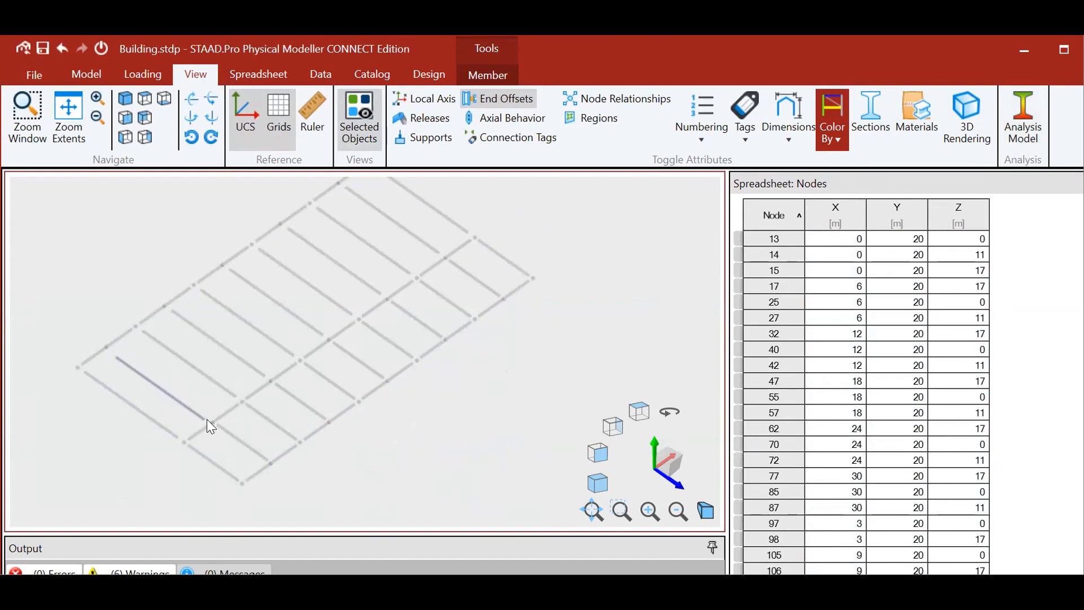
click(323, 122)
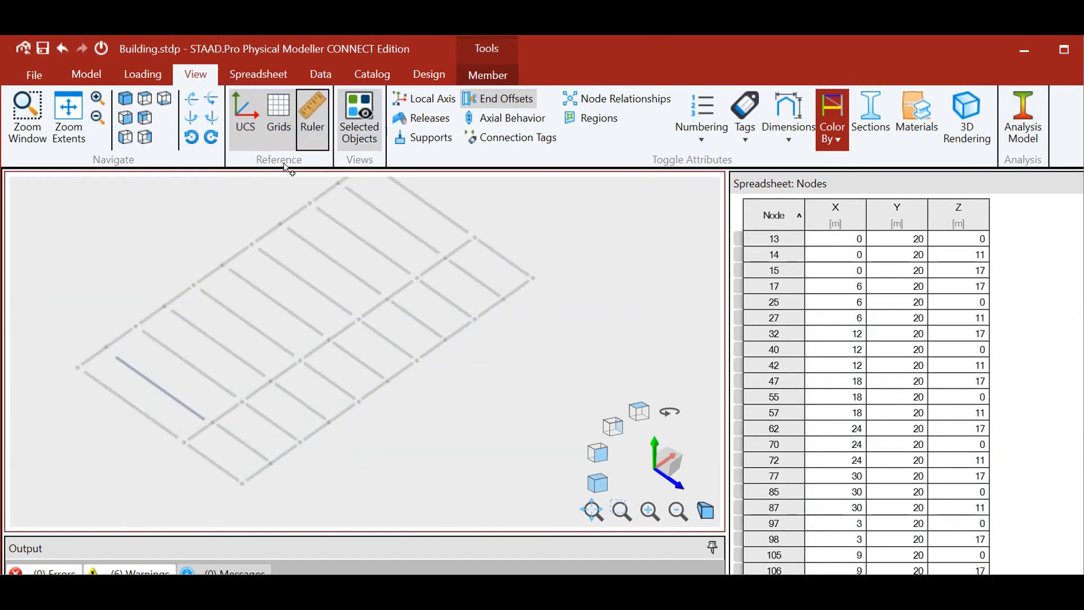
click(137, 327)
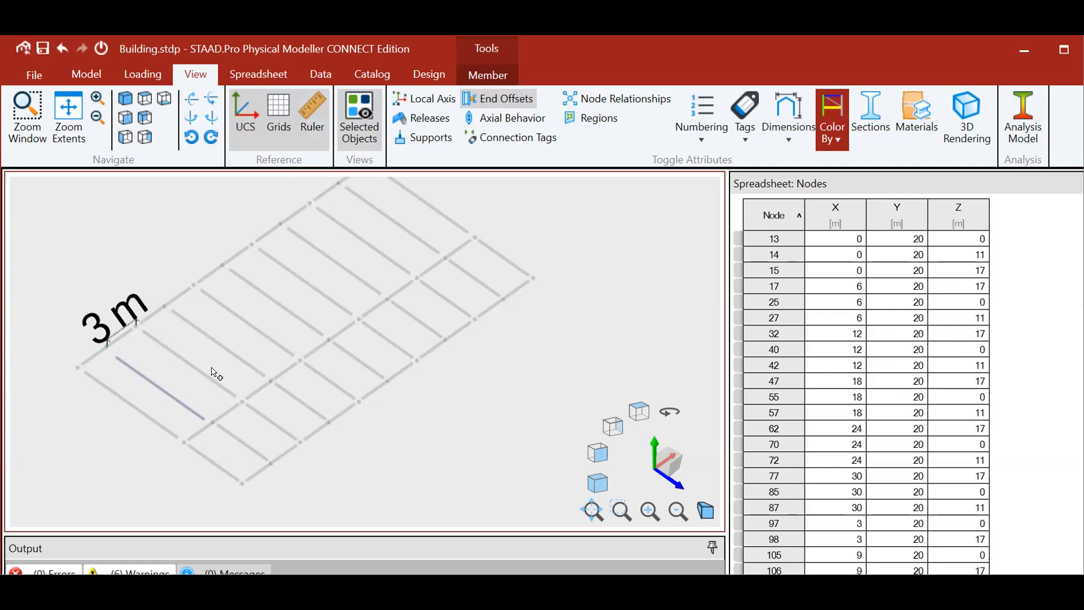
key(Escape)
scroll(191, 453, up, 2)
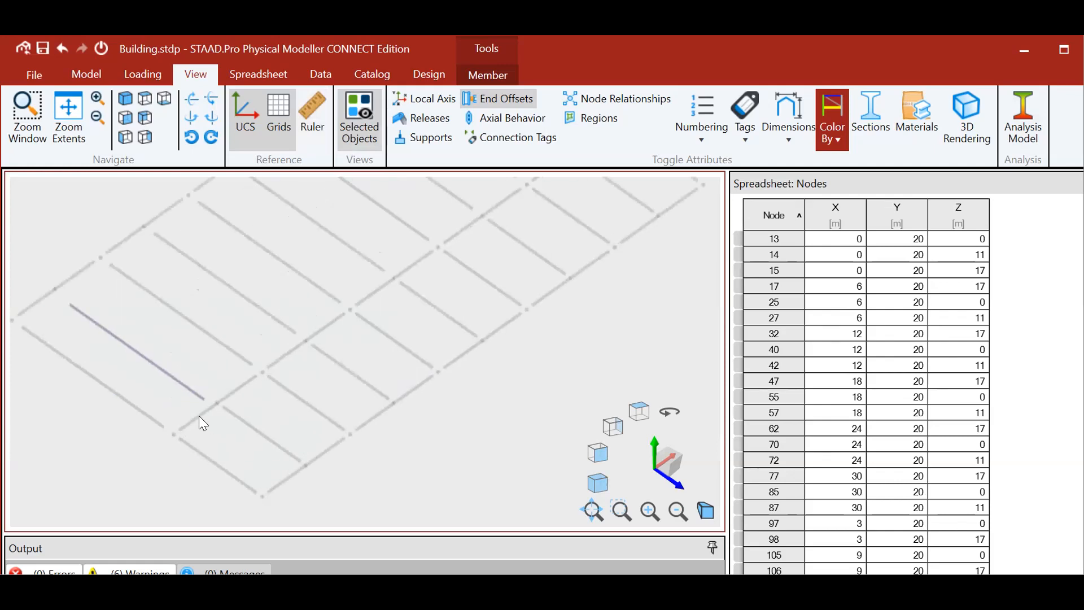
Inspect the end bay's outer and inner girders and their intermediate nodes by selecting them, and clear the selection.
click(199, 417)
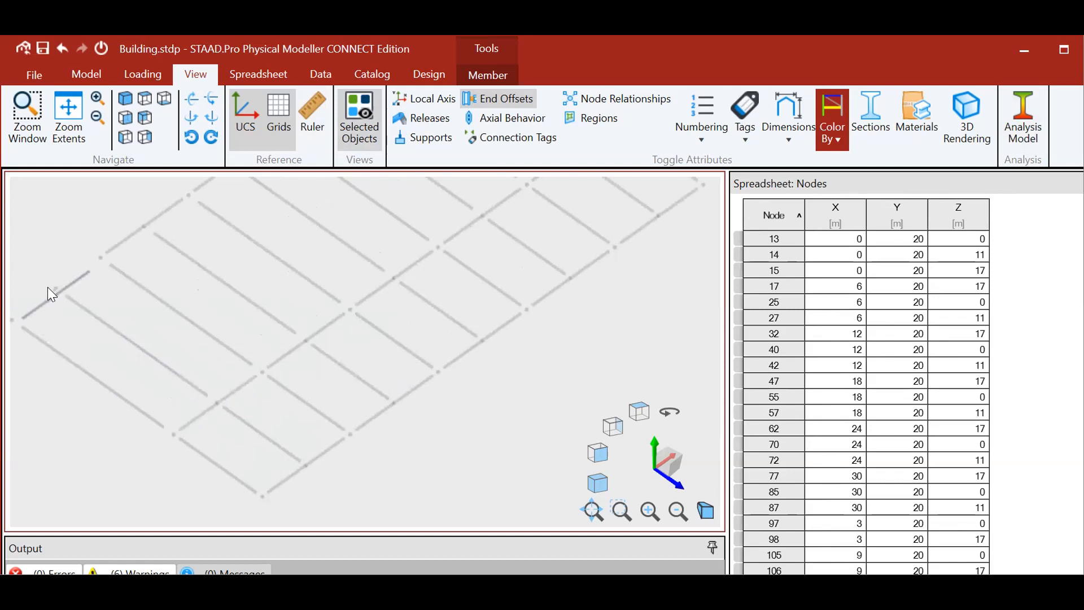
click(218, 390)
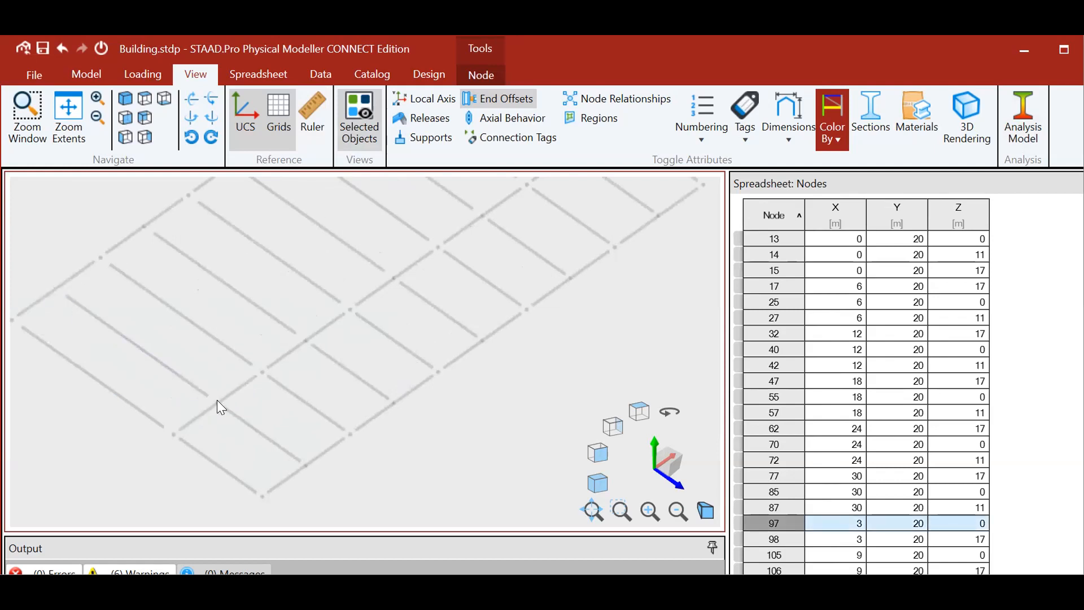
click(215, 404)
click(211, 408)
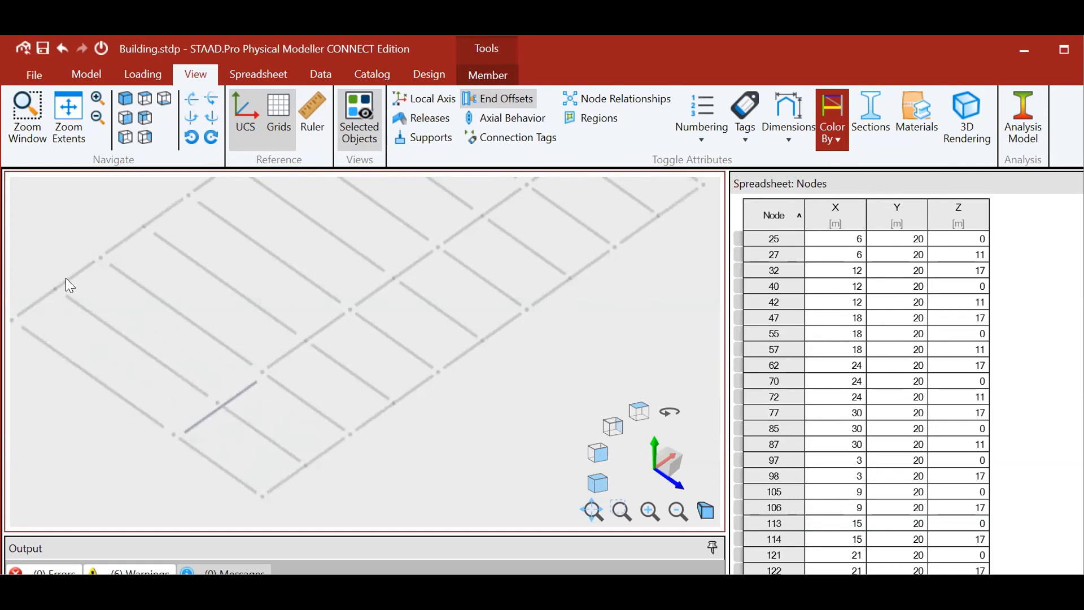
click(829, 139)
click(587, 314)
Create a surface over the end roof bay through its four corner nodes, spanning the secondary beam.
click(151, 75)
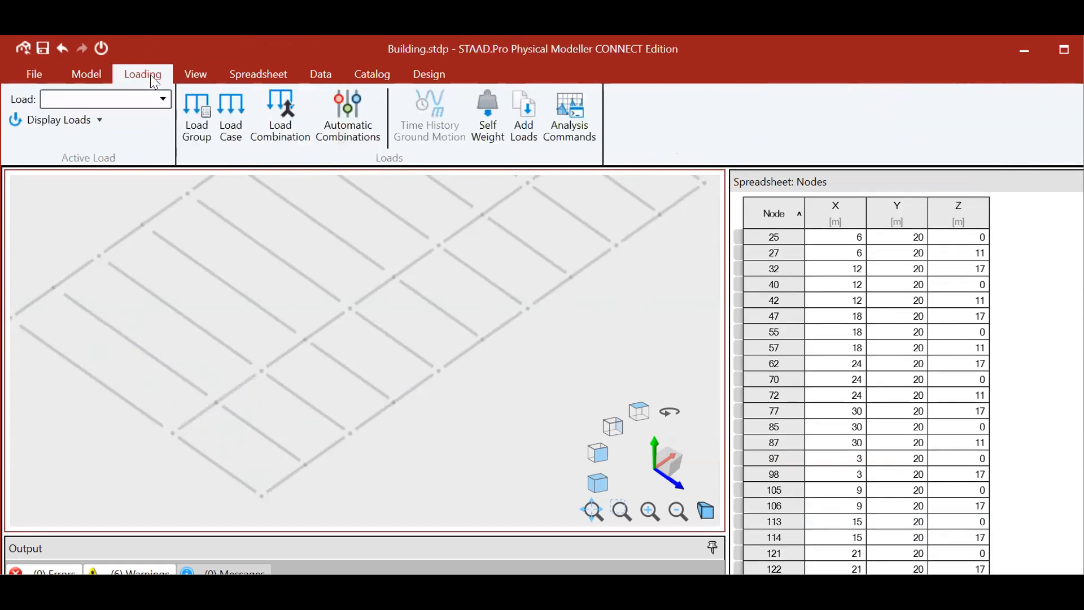
click(88, 75)
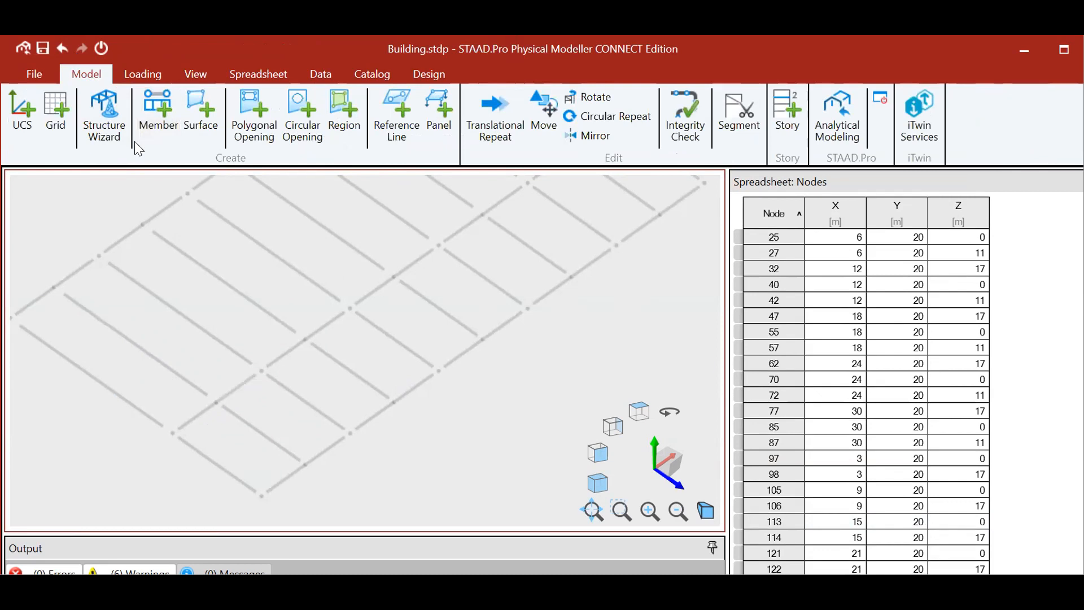
scroll(248, 288, down, 3)
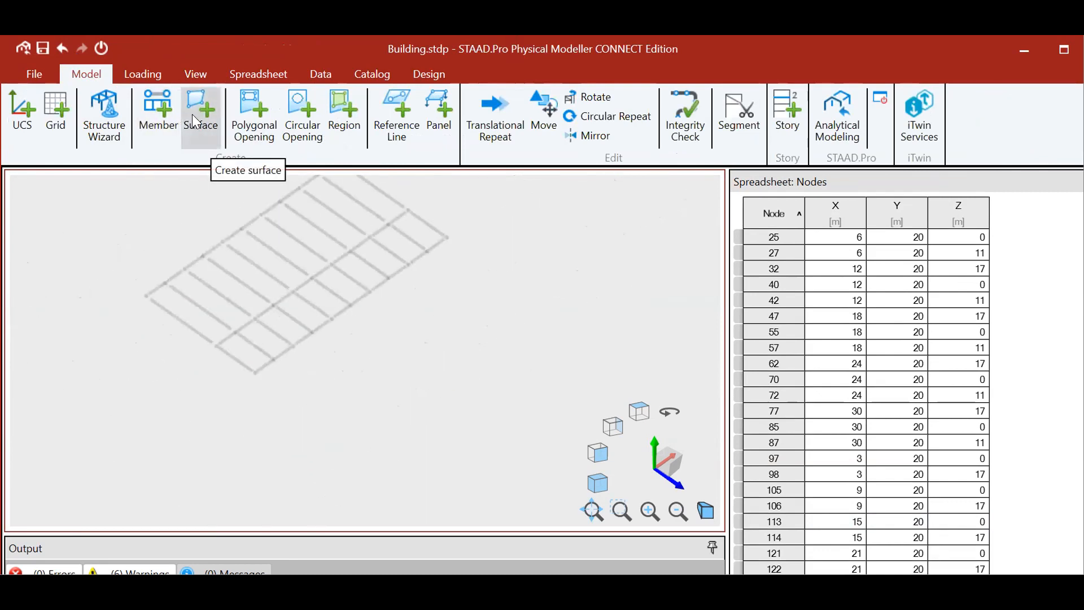
click(205, 144)
scroll(183, 311, up, 3)
scroll(181, 311, up, 2)
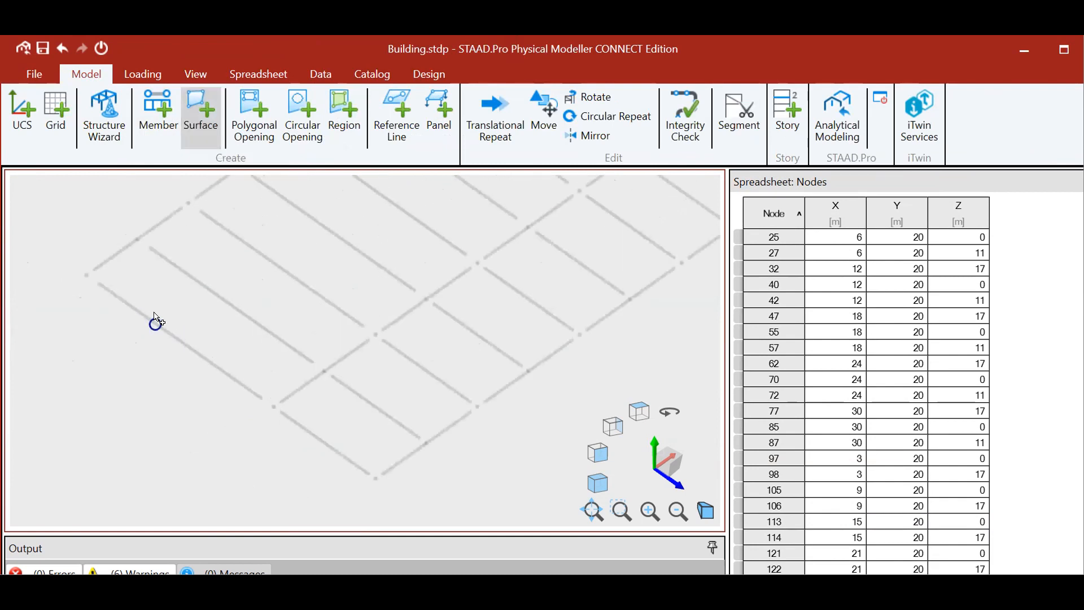
click(97, 280)
click(184, 218)
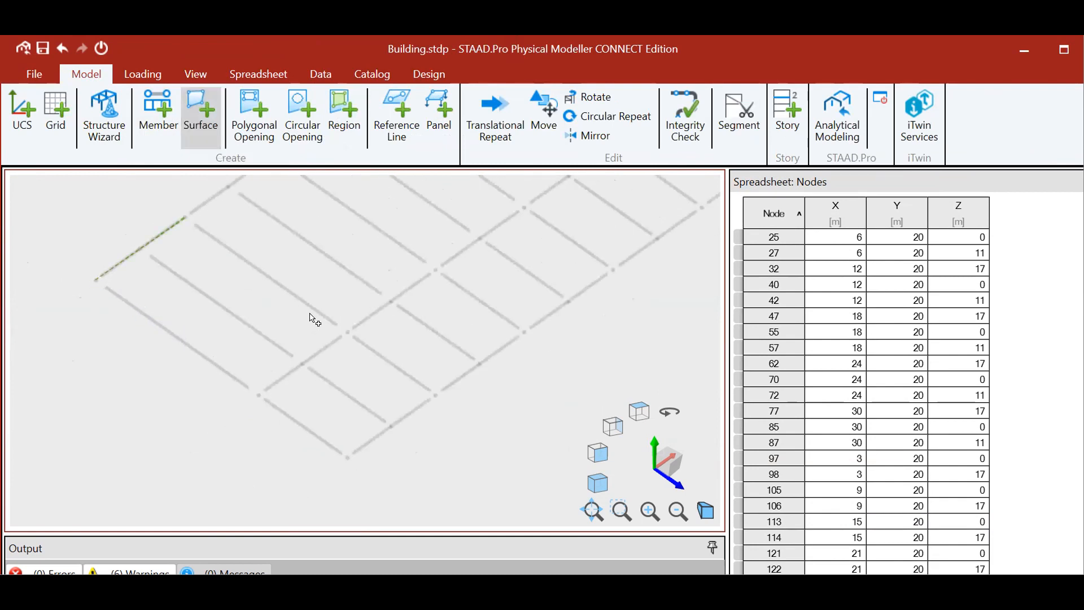
click(346, 331)
click(260, 394)
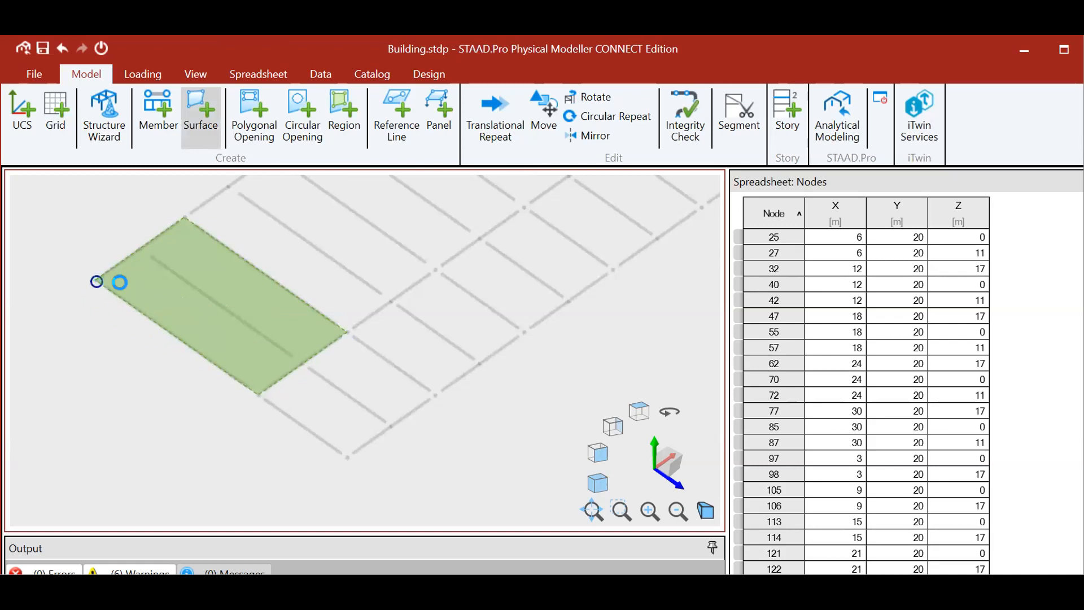
click(105, 279)
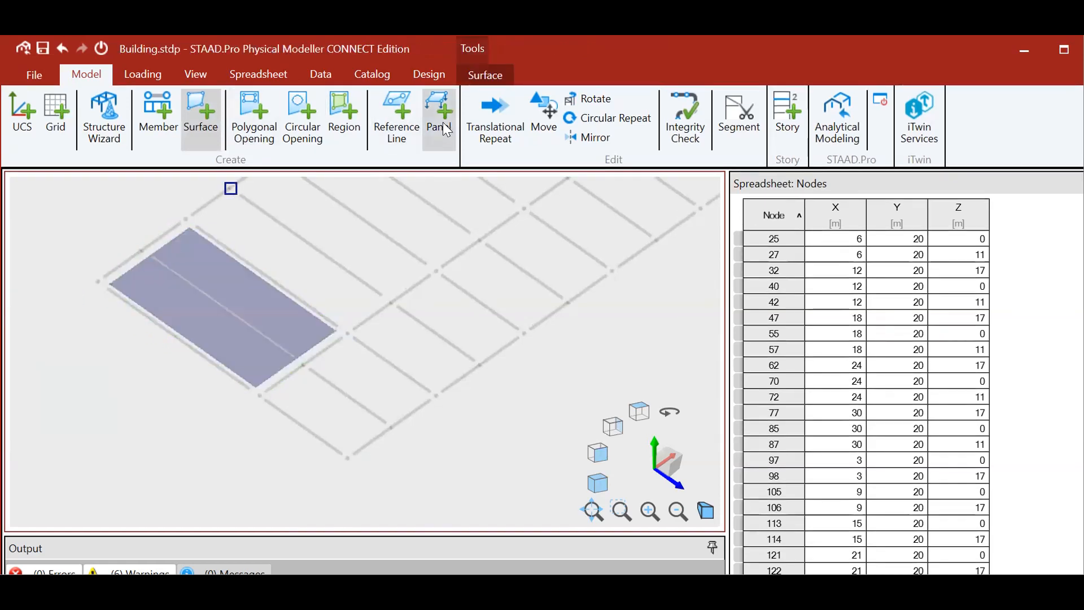
Draw a diagonal reference line between opposite corners of the end-bay surface and select that line.
click(405, 111)
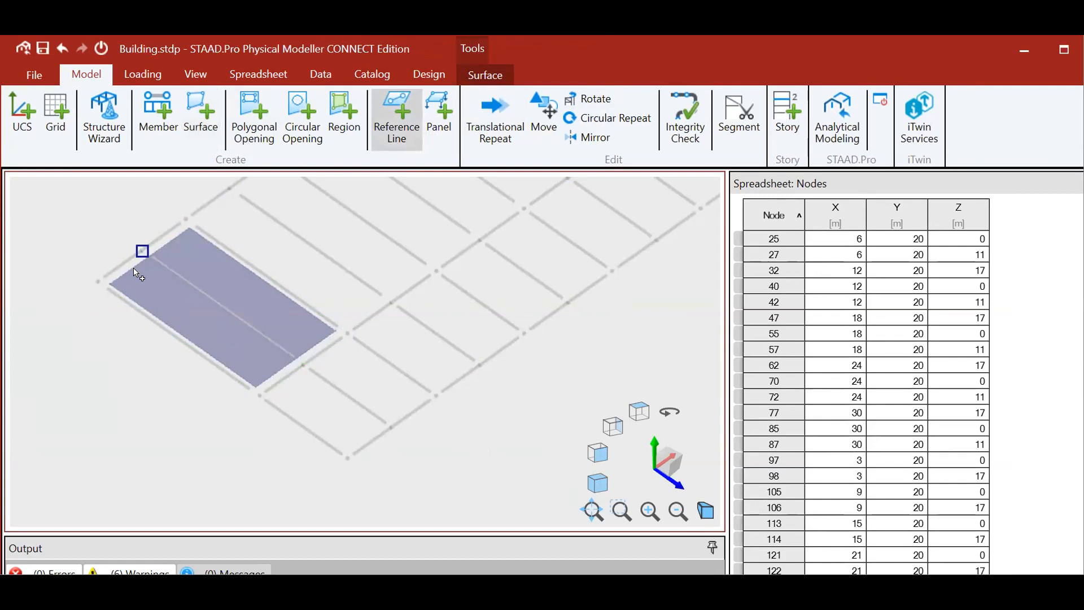
click(97, 281)
click(348, 336)
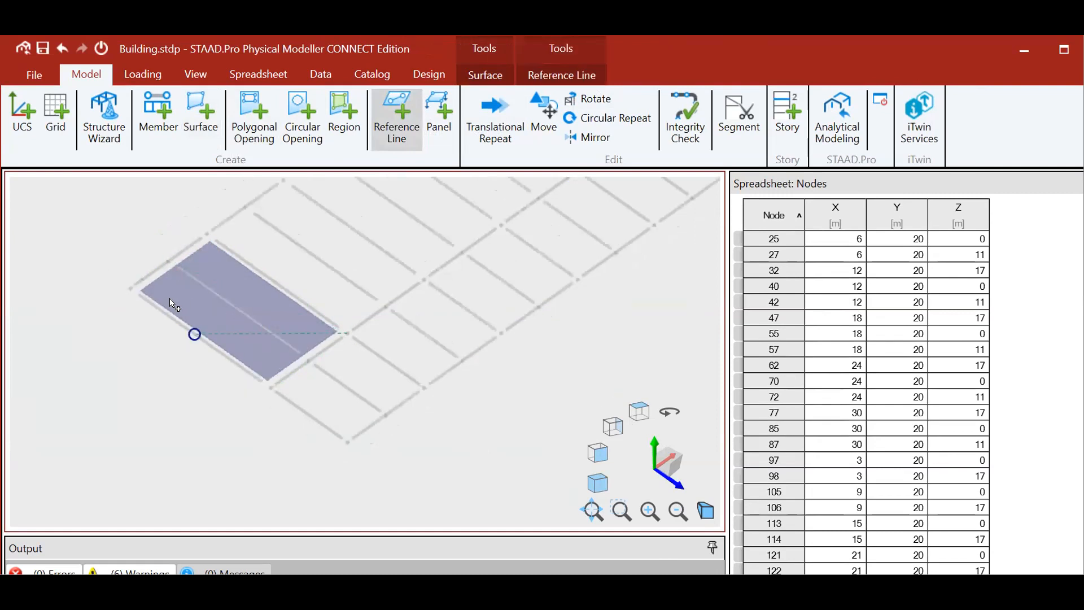
scroll(288, 325, up, 3)
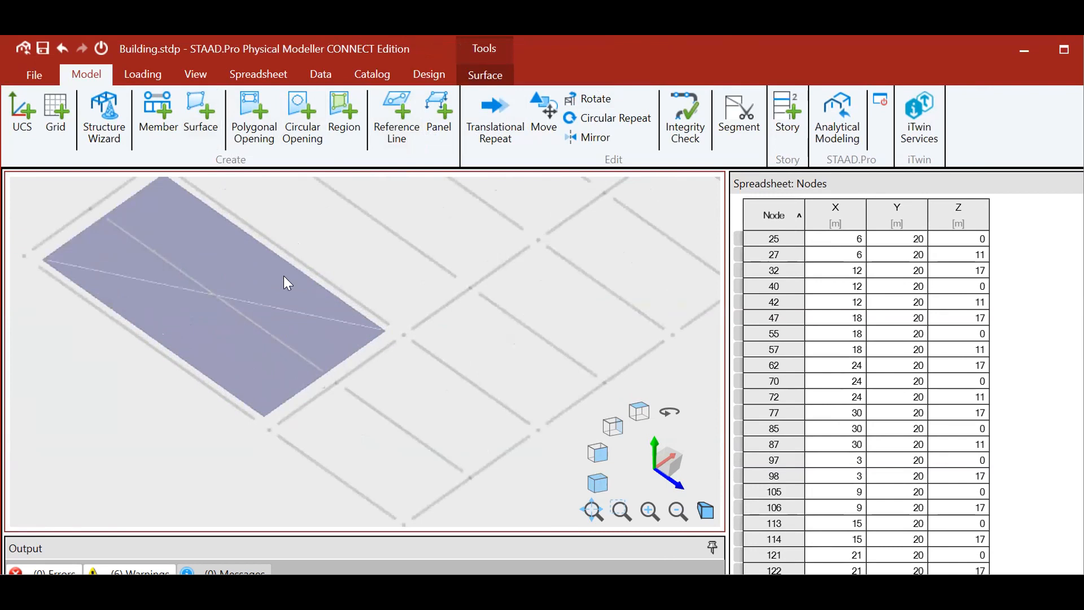
scroll(272, 309, down, 3)
scroll(263, 302, up, 3)
click(265, 306)
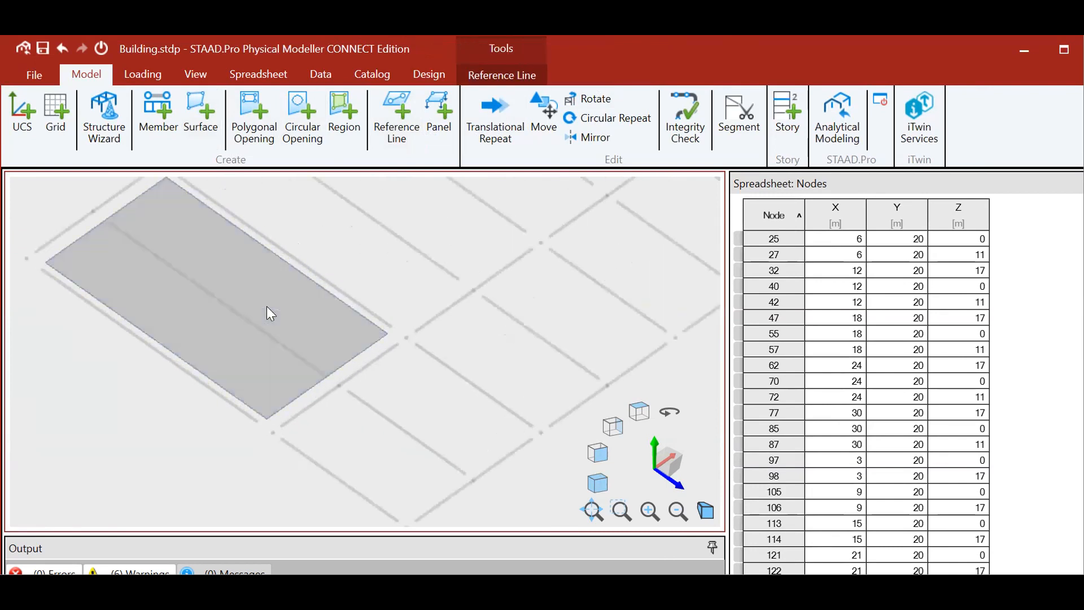
Check the loading tools and the Member Distributed spreadsheet for a load type suited to the diagonal reference line.
click(143, 75)
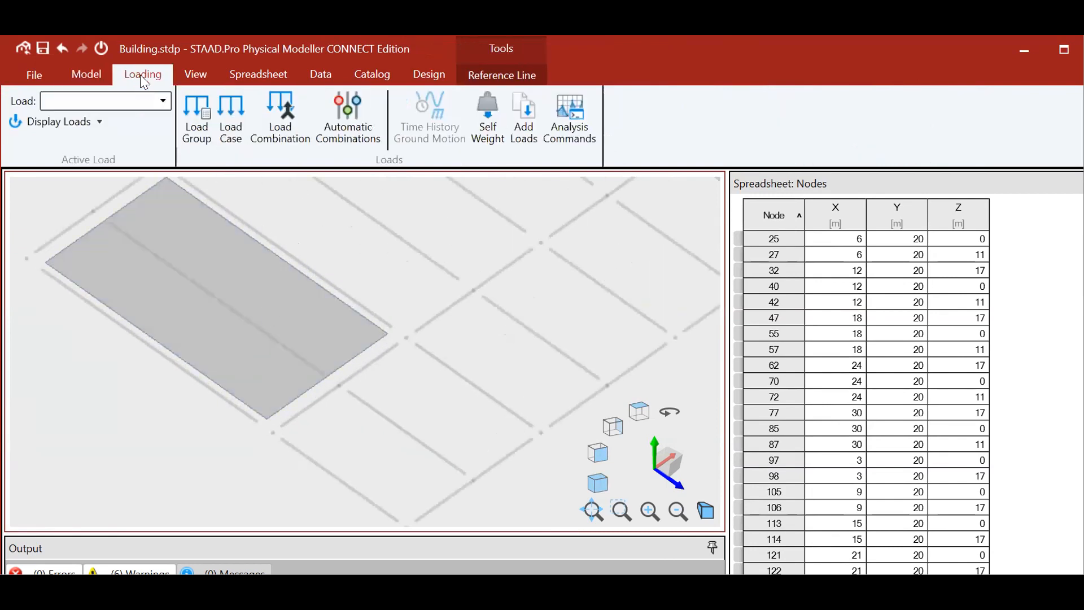
click(231, 119)
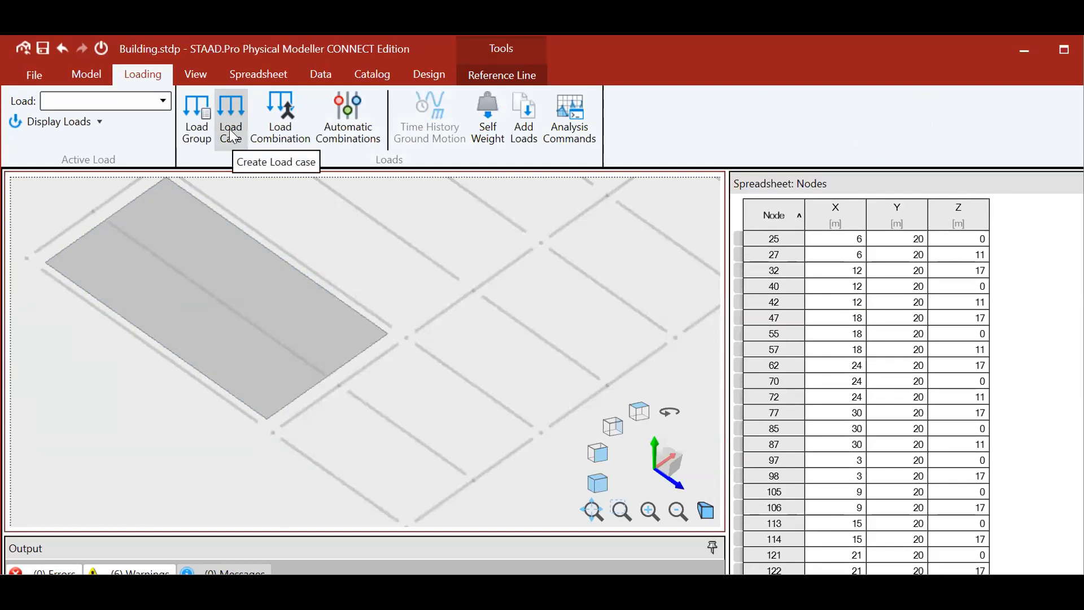
click(148, 276)
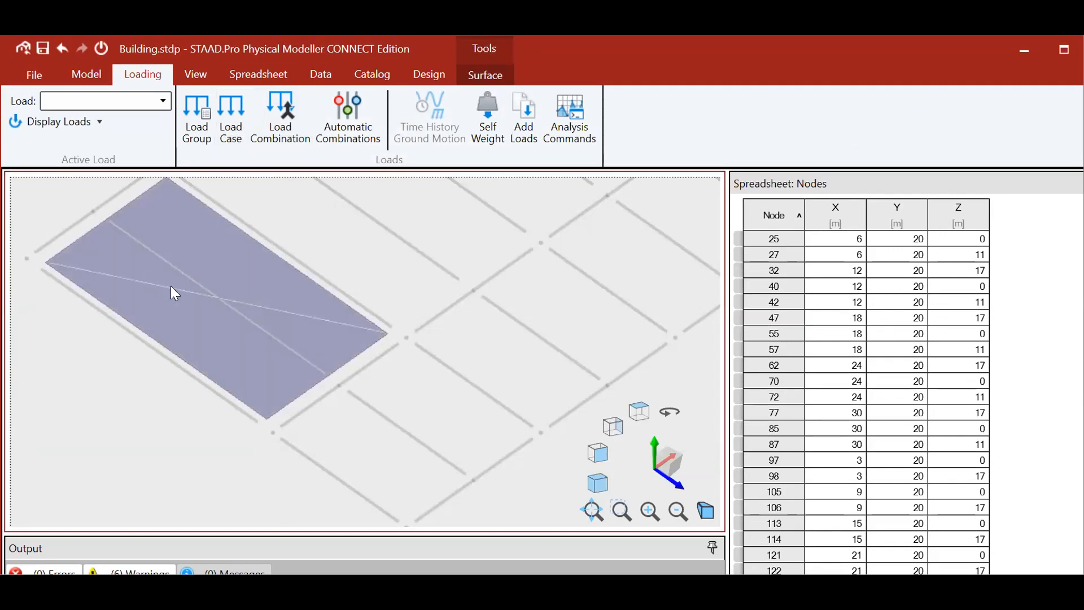
click(171, 287)
click(257, 75)
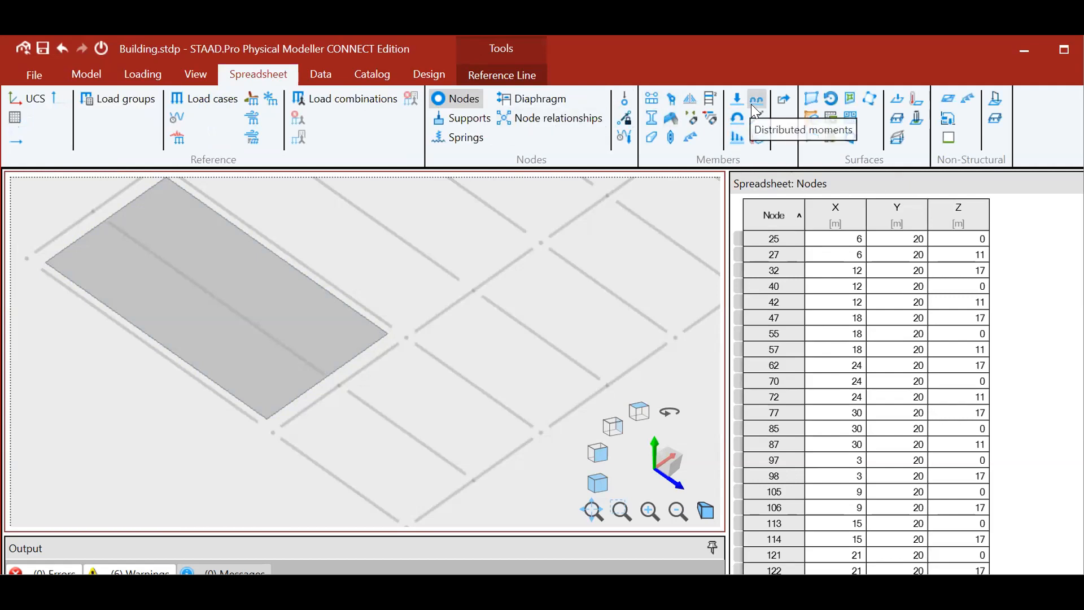
click(738, 138)
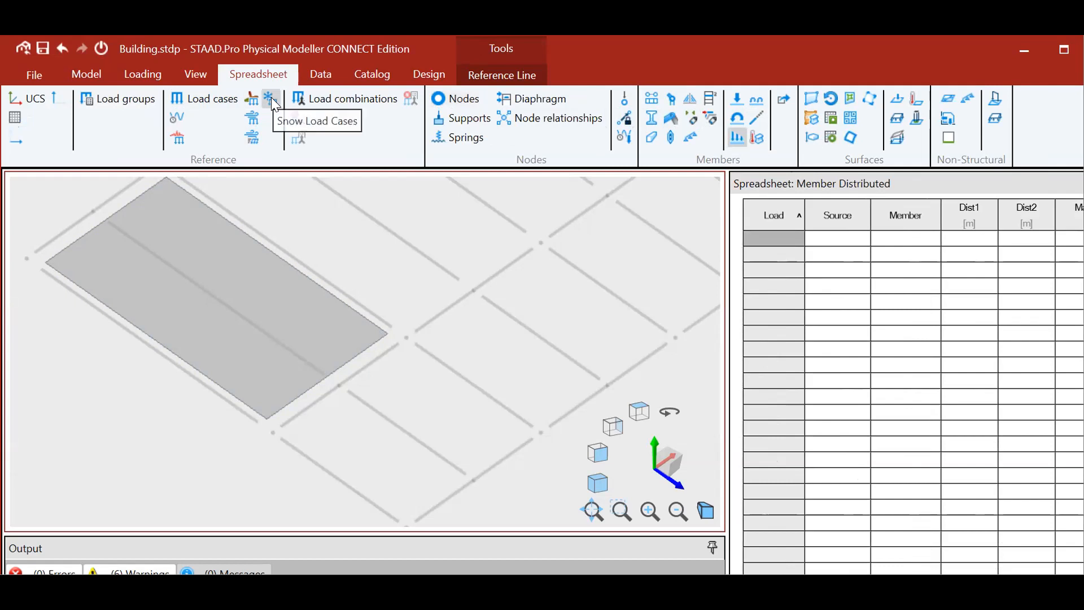
click(177, 278)
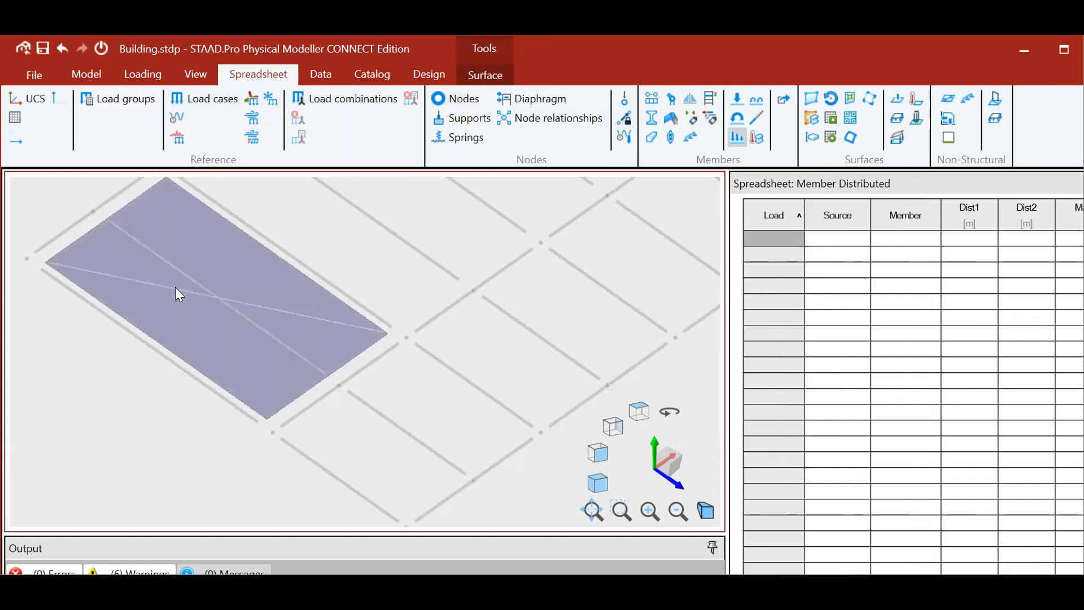
click(175, 288)
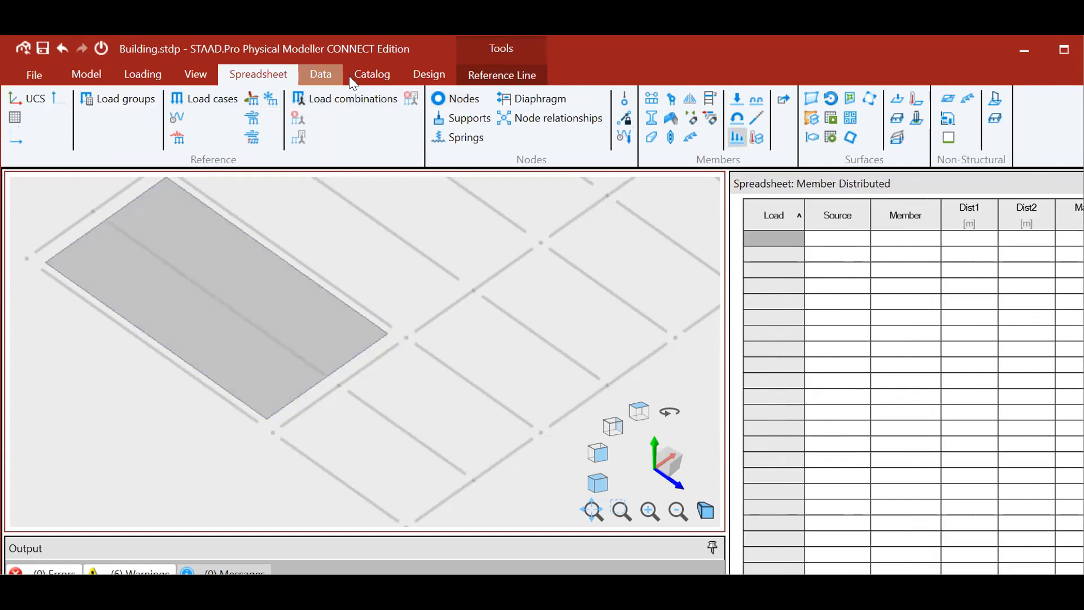
Add a line load of -14.594 kN/m at both ends in Local y to the diagonal reference line, under load case LIVE LOAD.
click(516, 45)
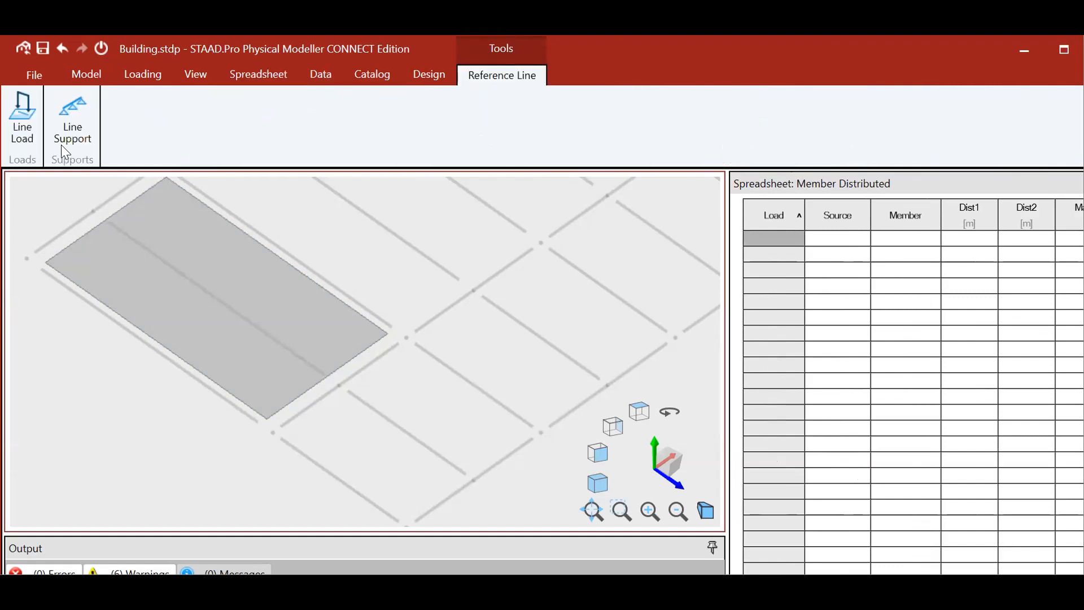
click(23, 119)
click(105, 226)
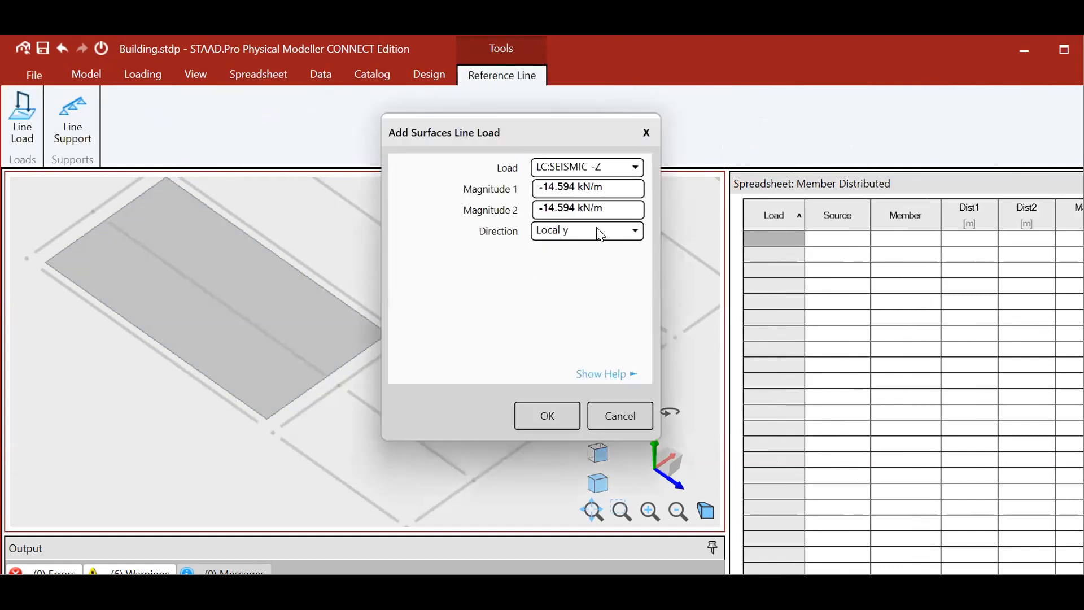
click(632, 169)
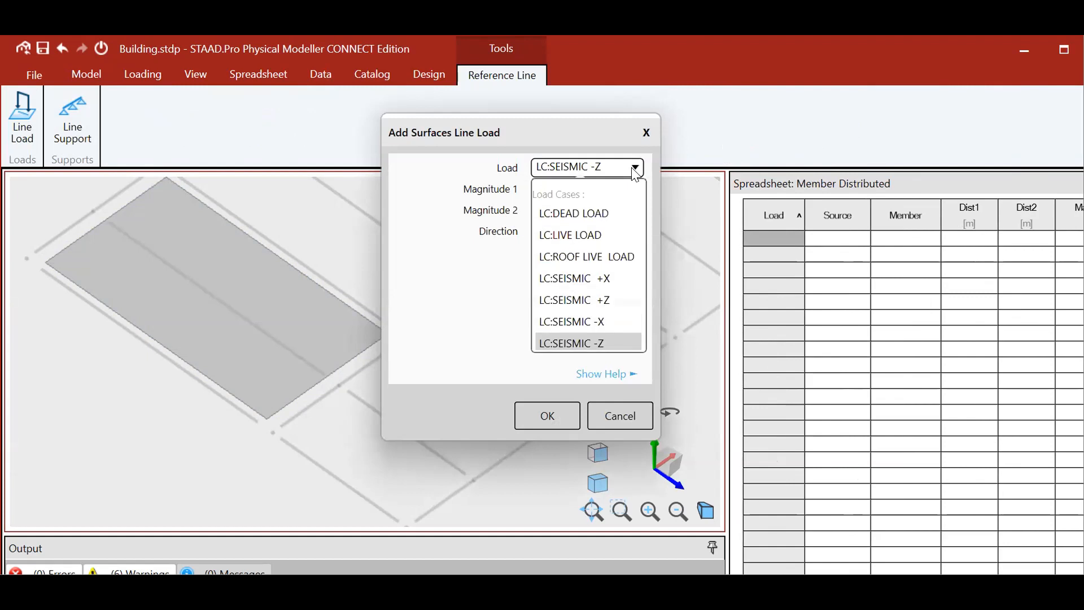
click(601, 235)
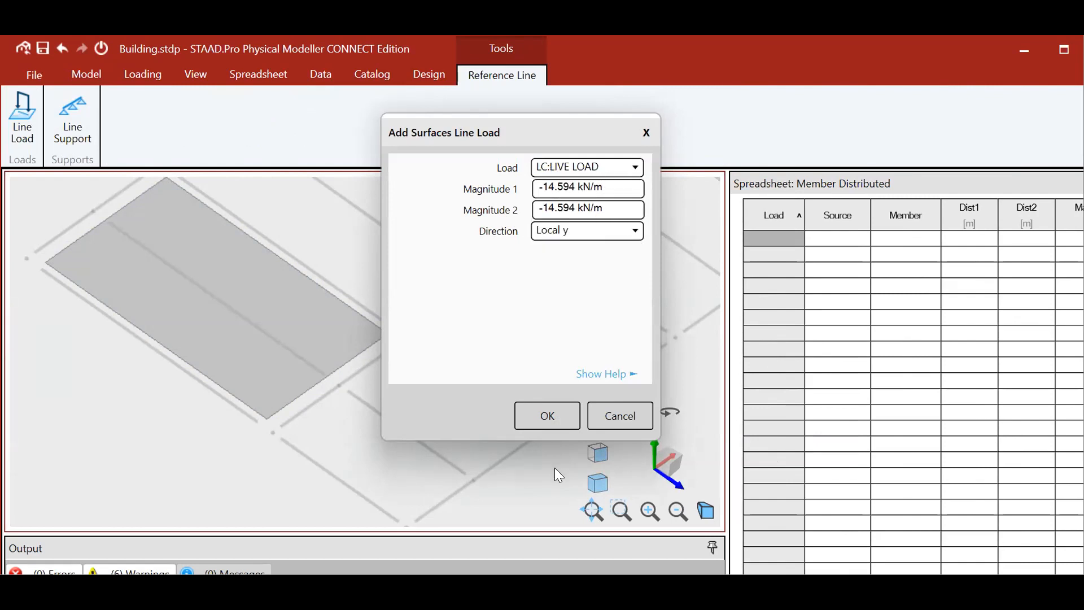
click(556, 419)
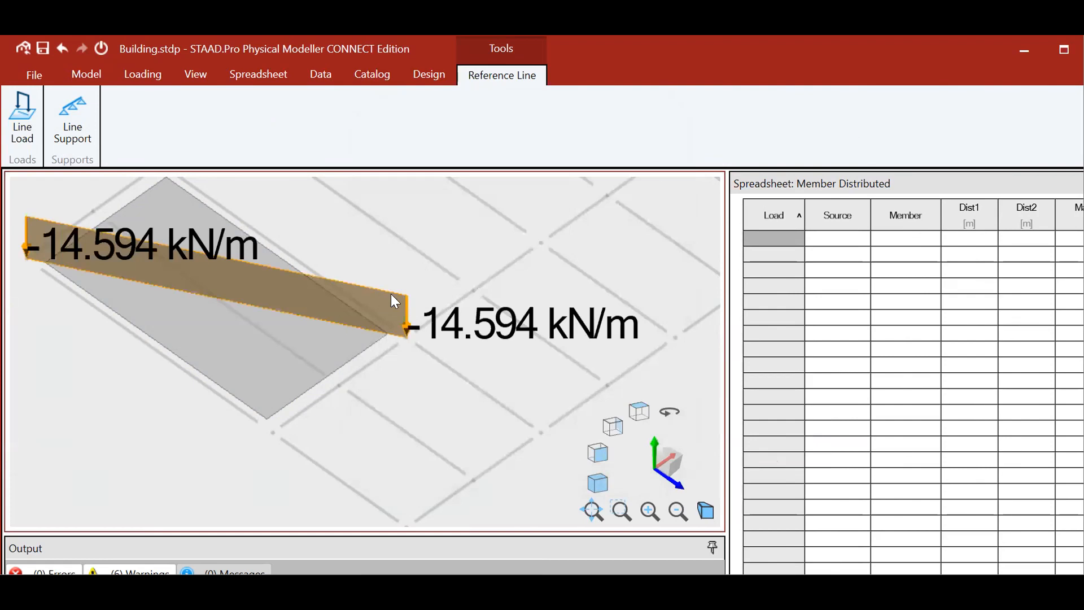
Examine the line load along the diagonal of the end-bay roof surface from several zoom distances.
scroll(331, 305, up, 2)
scroll(325, 333, down, 3)
scroll(336, 333, up, 2)
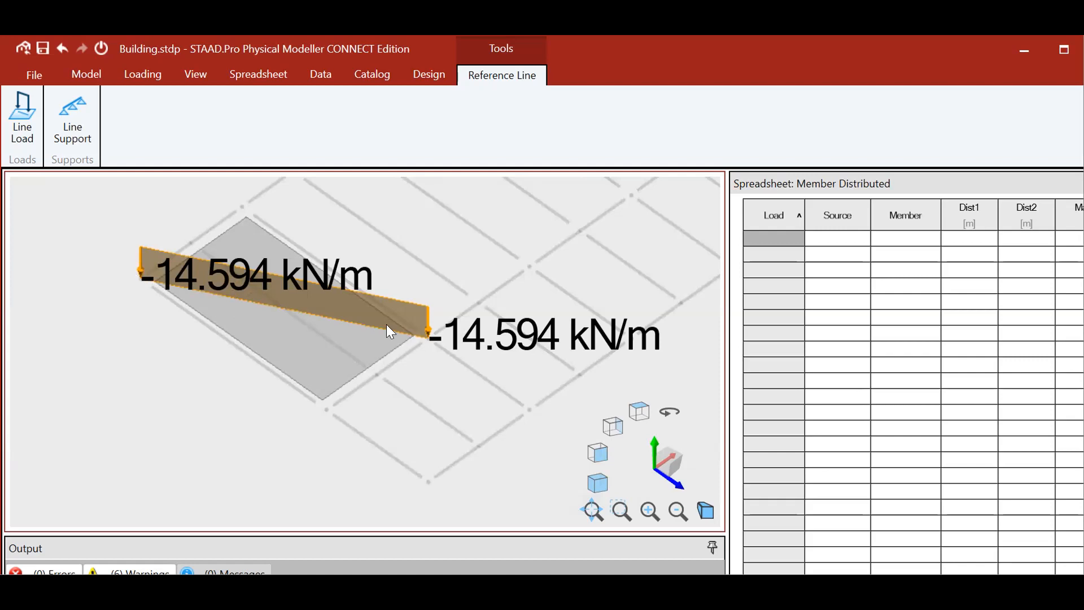
scroll(386, 324, up, 1)
scroll(360, 322, down, 3)
scroll(337, 319, up, 2)
scroll(330, 322, down, 2)
scroll(322, 308, down, 2)
scroll(321, 308, up, 2)
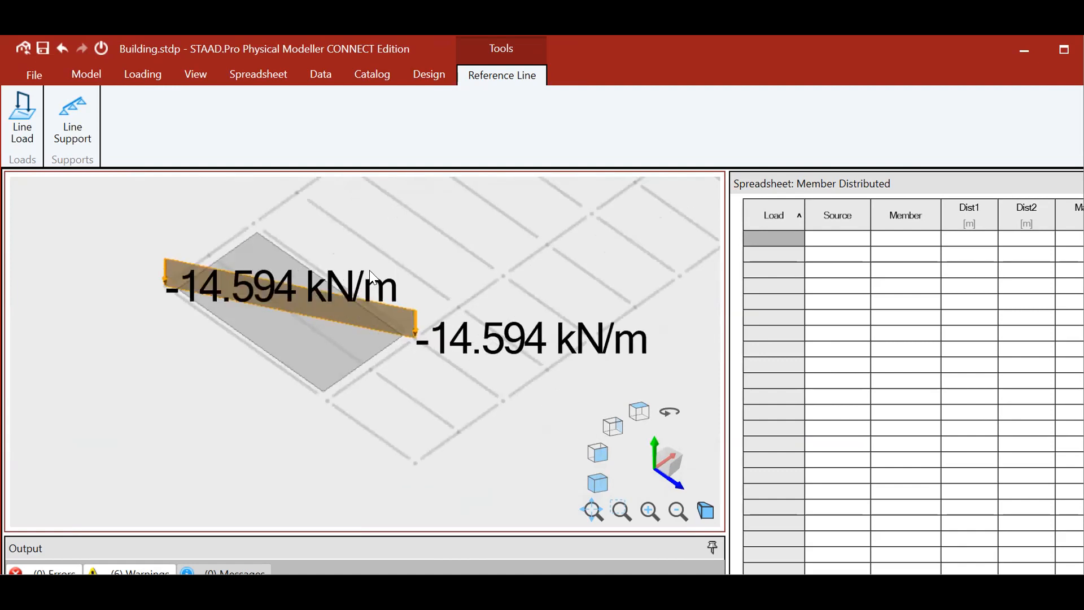
scroll(370, 280, down, 2)
scroll(373, 278, up, 2)
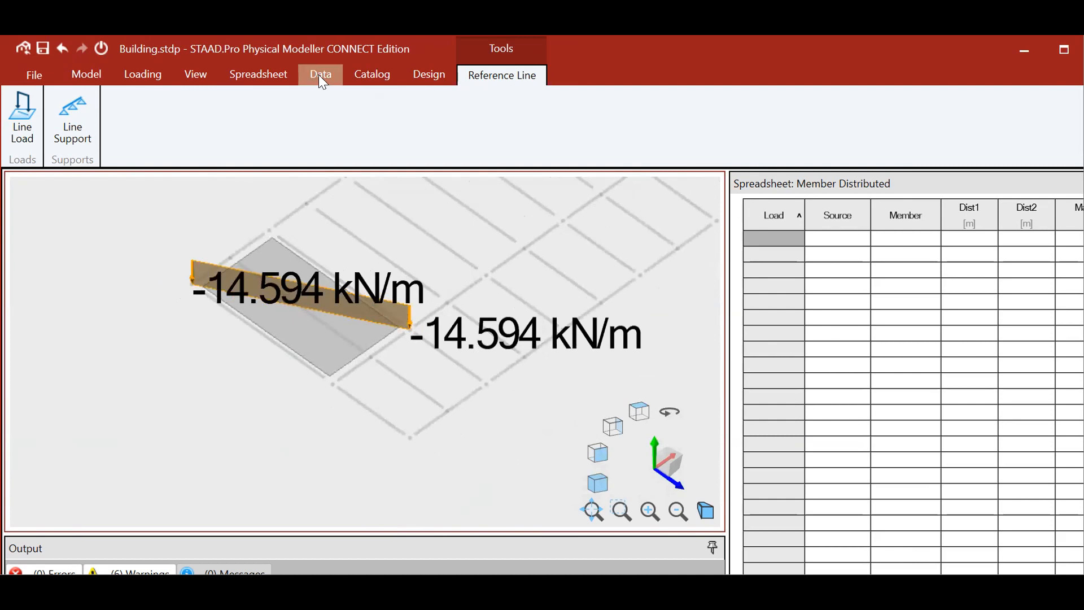
click(45, 82)
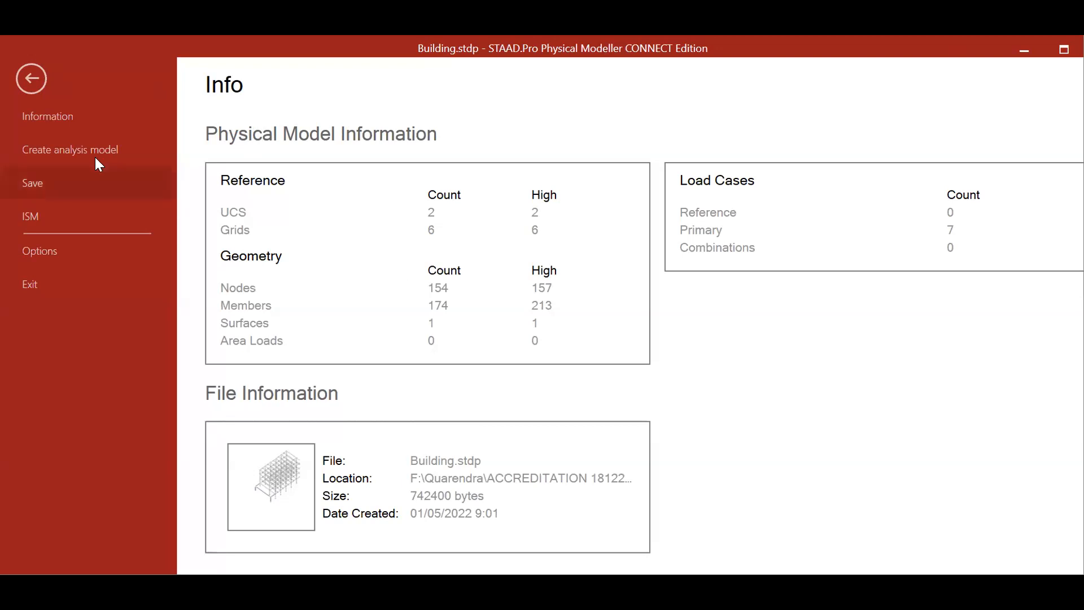
click(29, 80)
scroll(249, 311, up, 2)
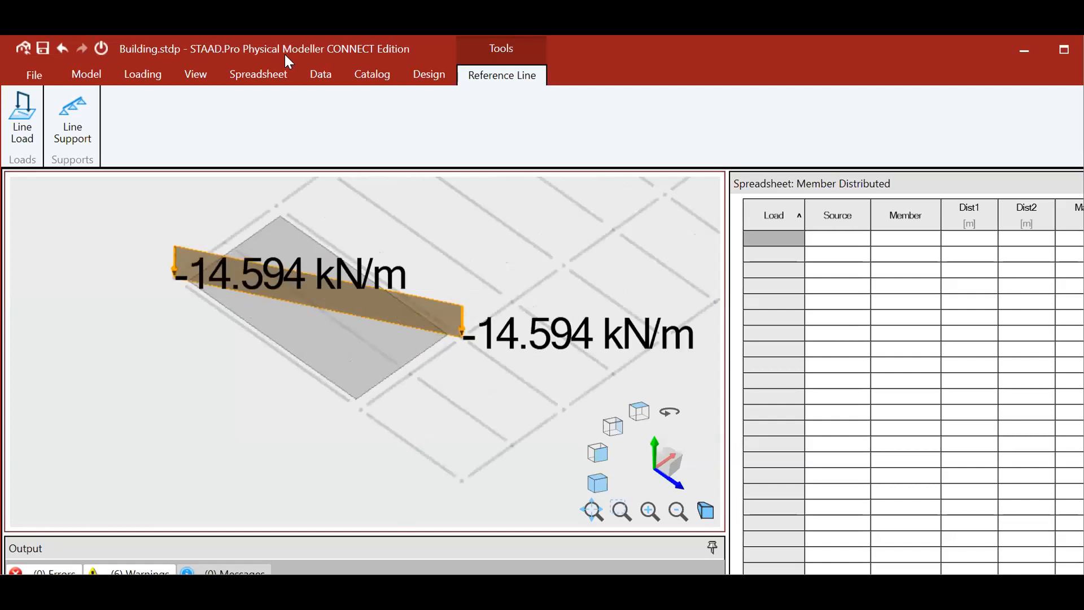
Display the analysis model and examine how the diagonal line load is applied to the end-bay surface's mesh nodes.
click(108, 76)
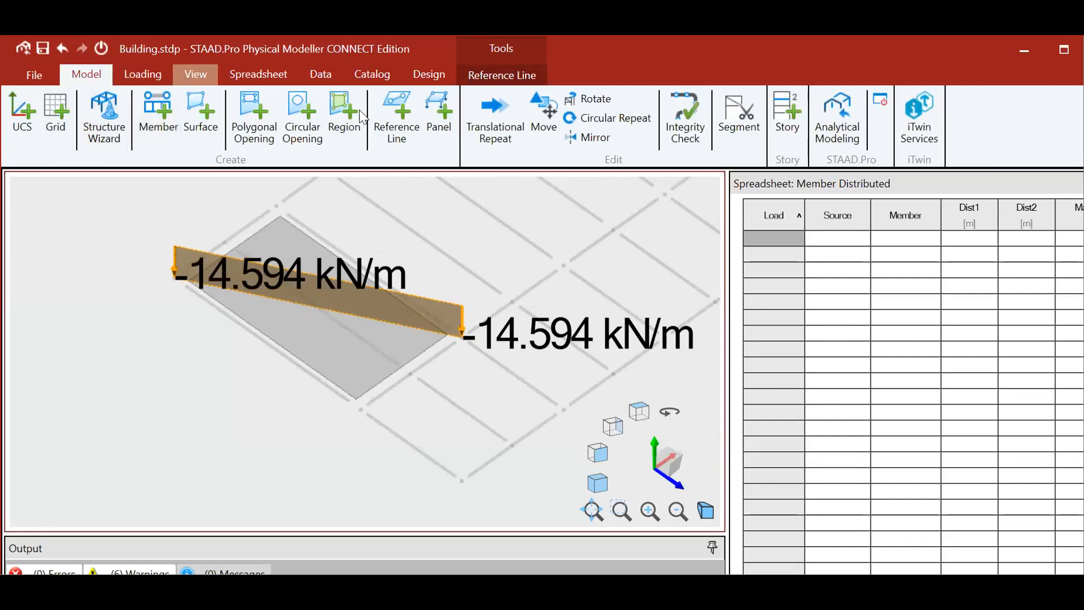
click(195, 75)
click(1014, 118)
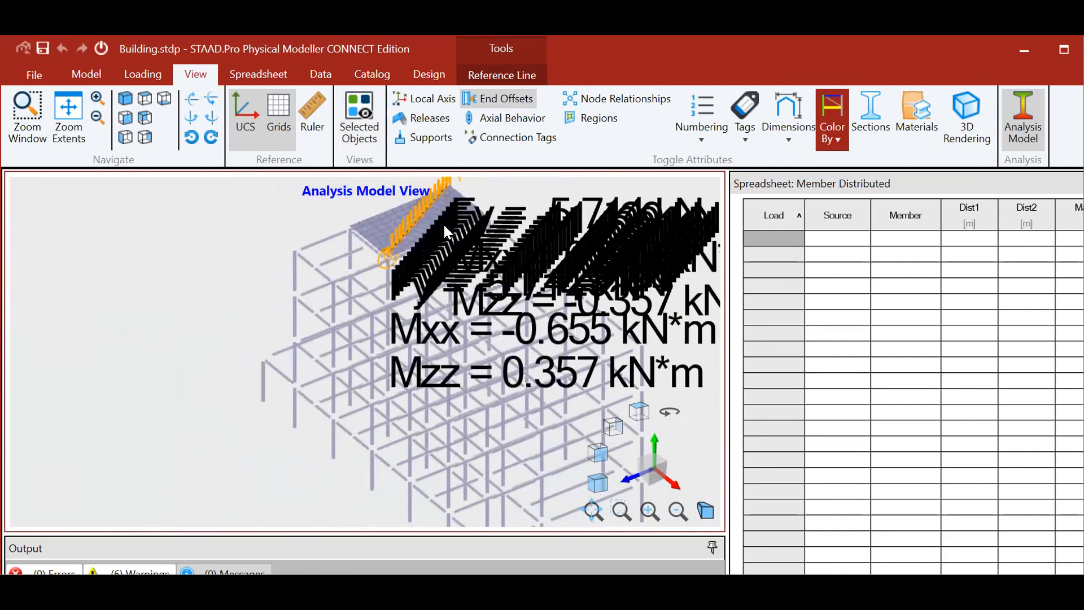
scroll(444, 225, up, 2)
scroll(408, 327, down, 2)
scroll(417, 217, up, 6)
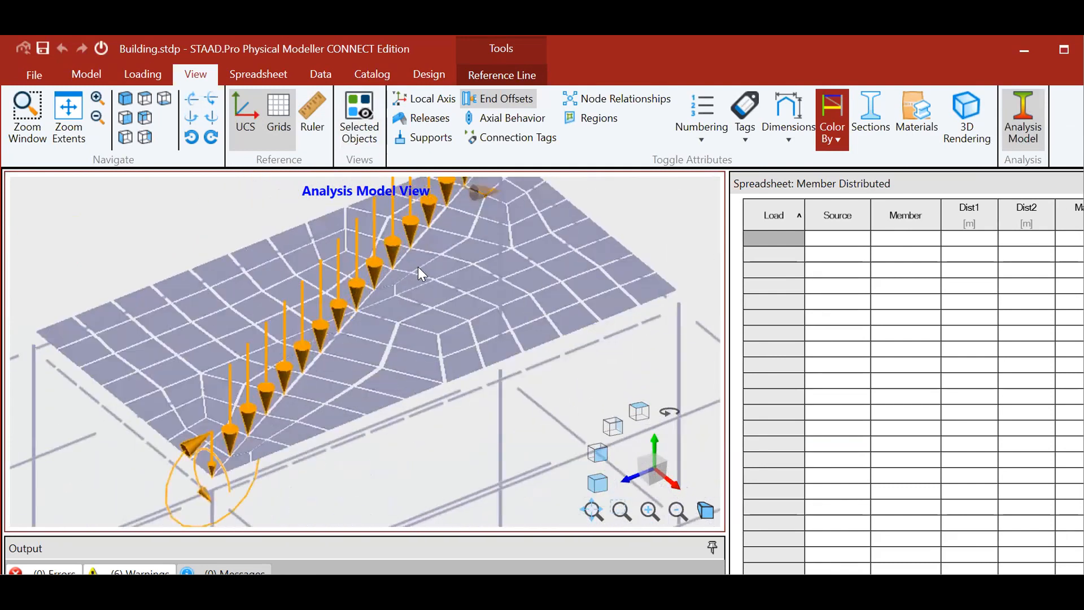
middle_drag(418, 266, 418, 267)
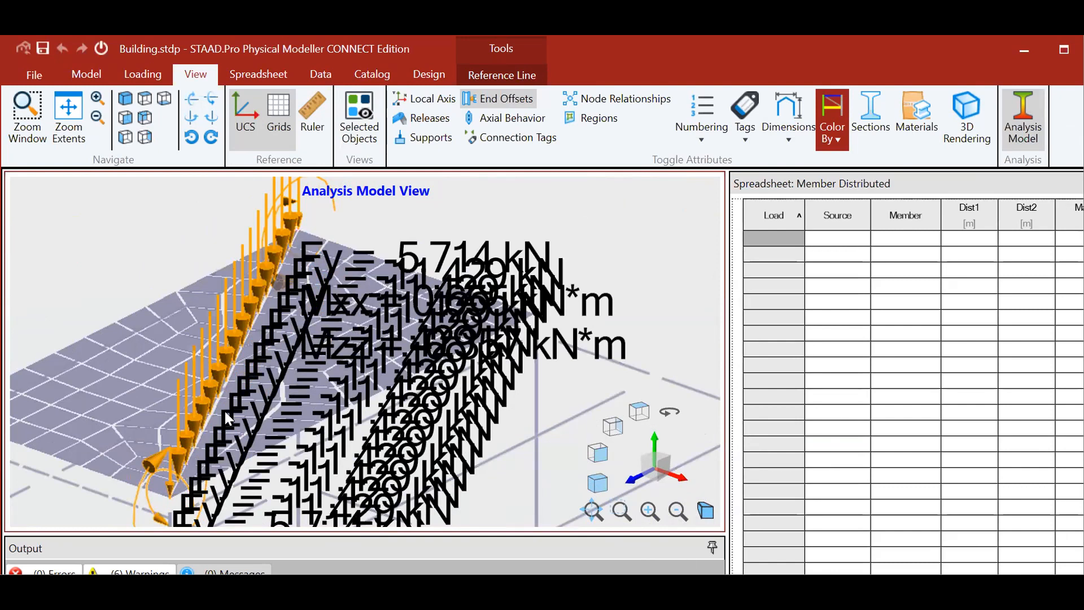
scroll(469, 391, down, 3)
scroll(366, 298, down, 3)
scroll(329, 313, down, 5)
scroll(424, 438, up, 3)
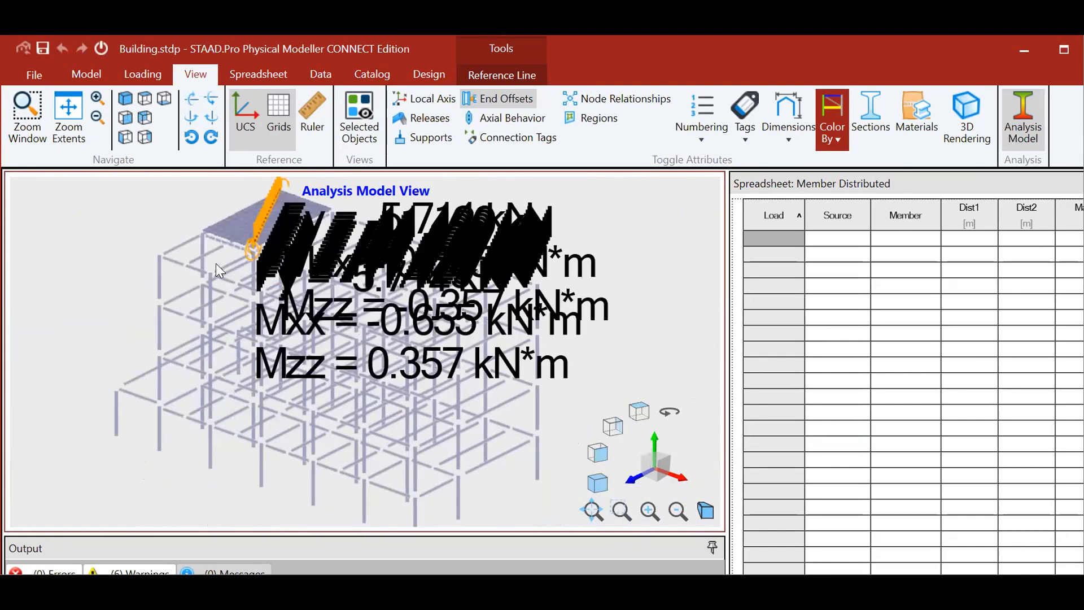
scroll(231, 275, up, 2)
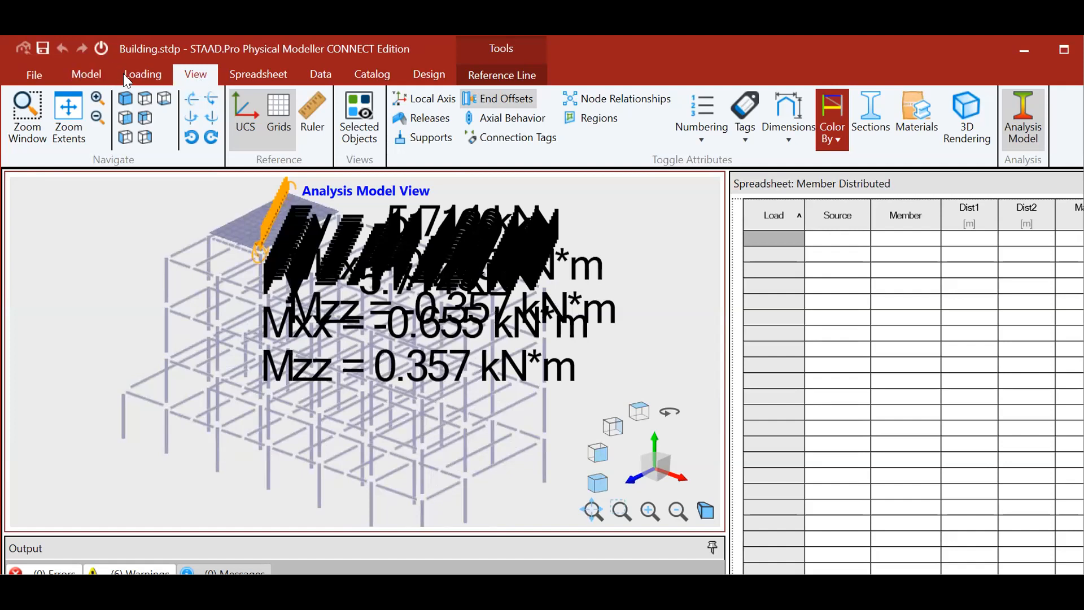
click(84, 74)
scroll(272, 277, up, 3)
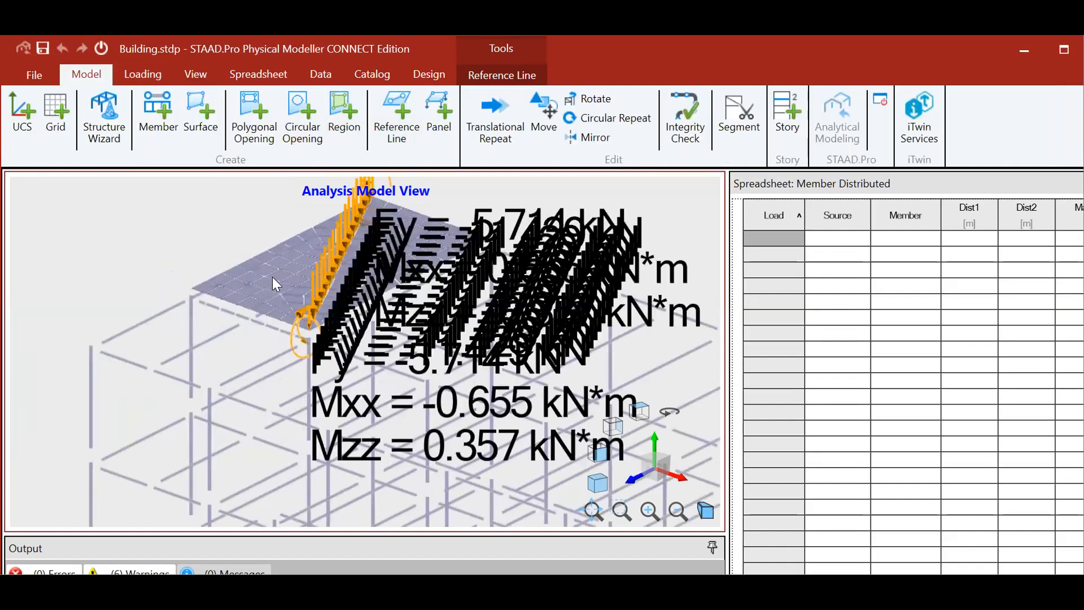
scroll(286, 322, up, 2)
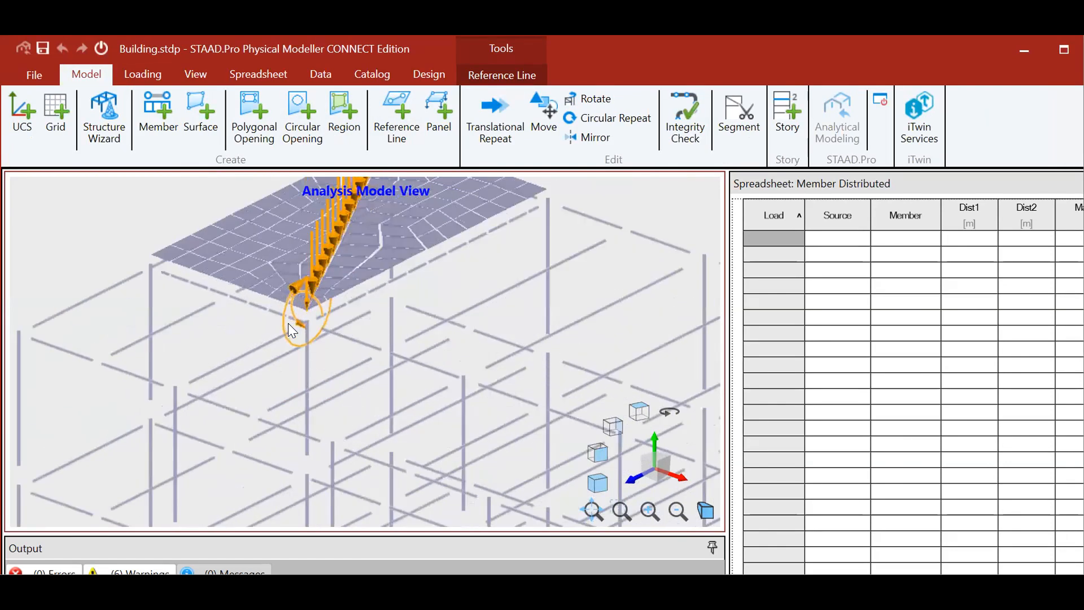
scroll(398, 323, down, 5)
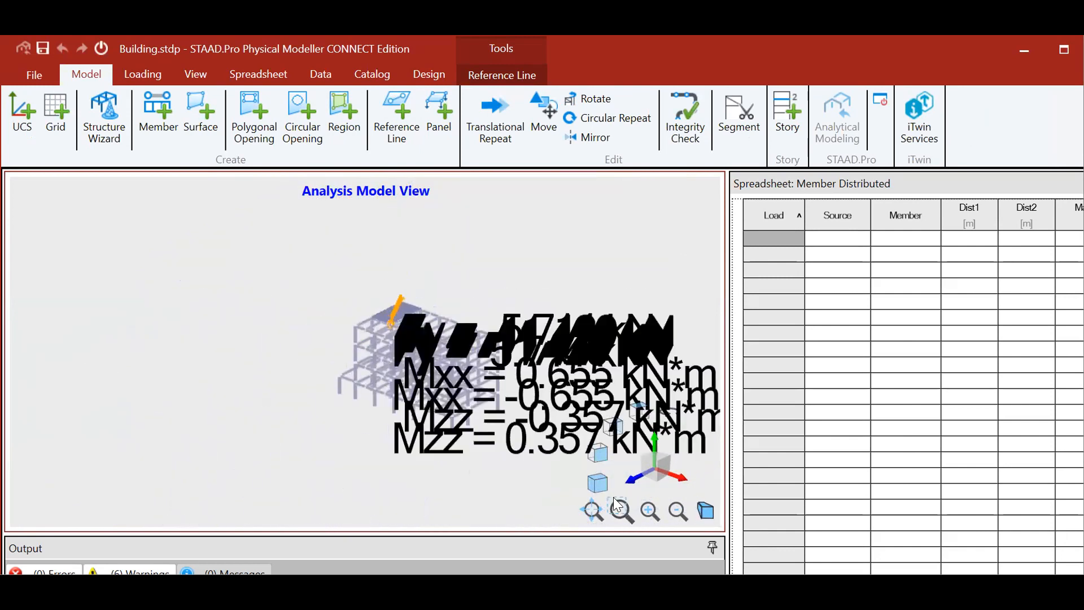
Select the beams of the second level above the base in front view, isolate them, and show them in plan.
click(598, 451)
scroll(380, 383, up, 4)
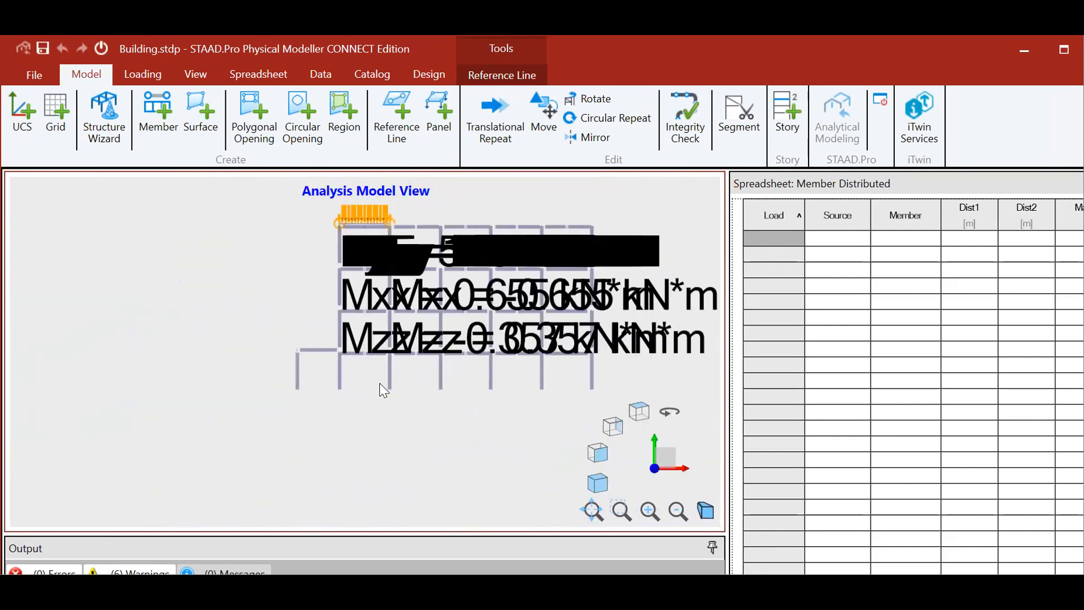
scroll(377, 370, up, 2)
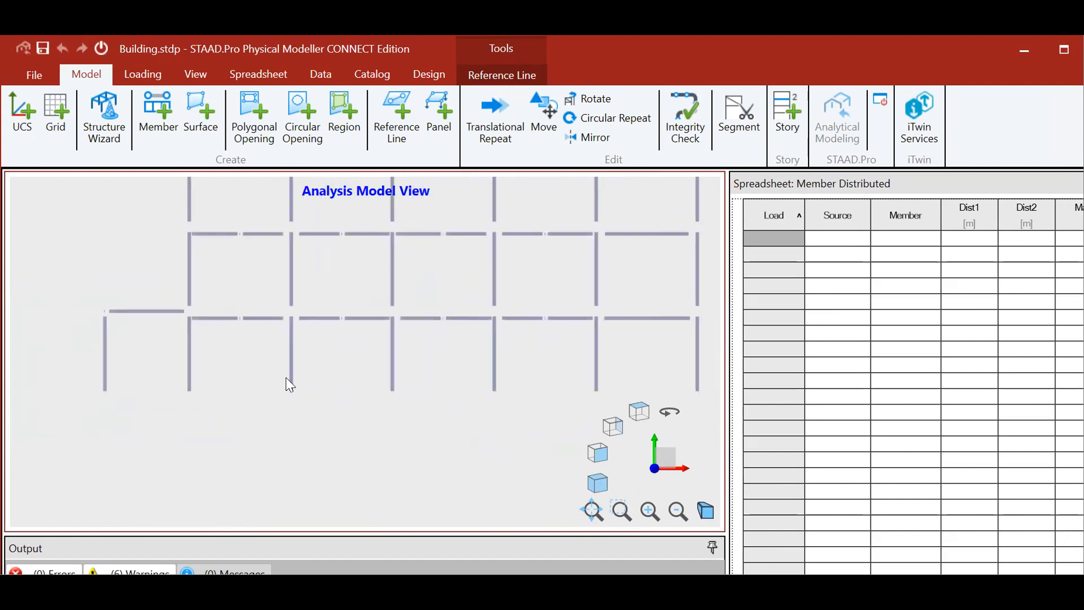
drag(169, 218, 713, 249)
right_click(148, 248)
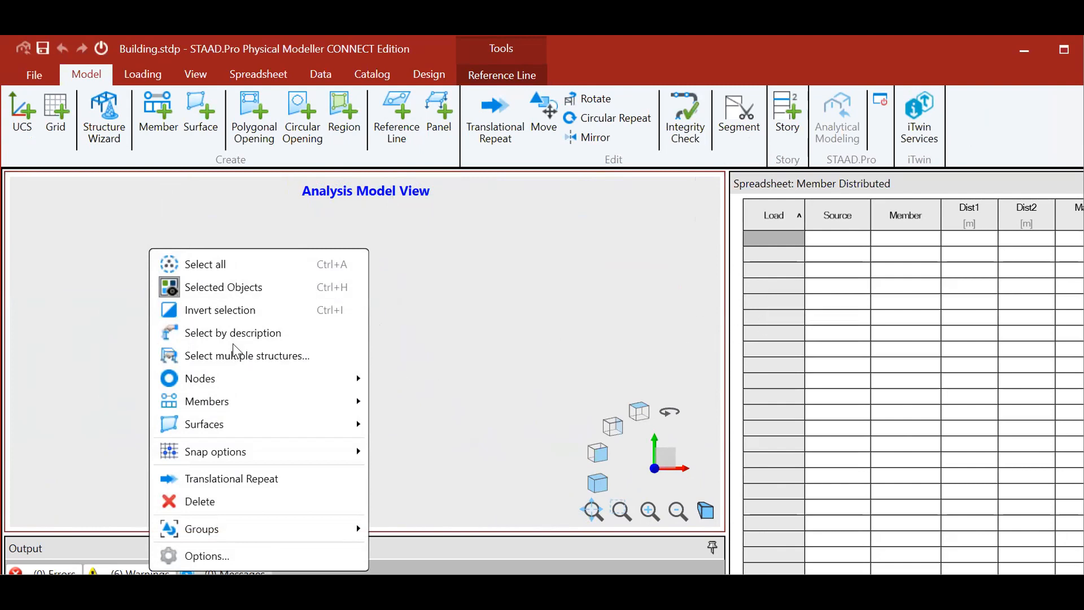
click(636, 422)
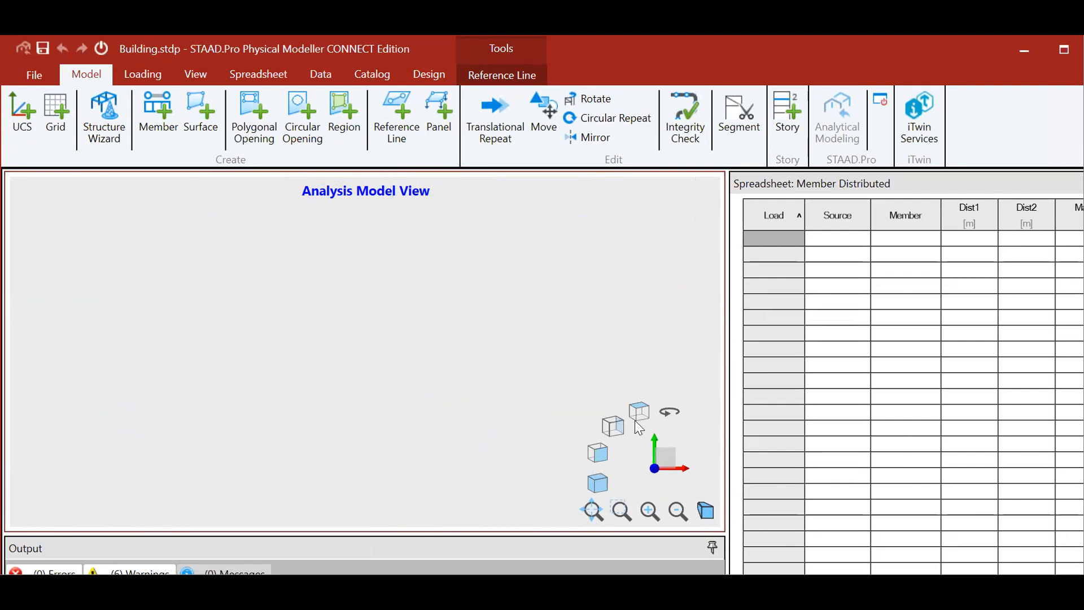
click(599, 452)
click(639, 411)
scroll(438, 387, down, 2)
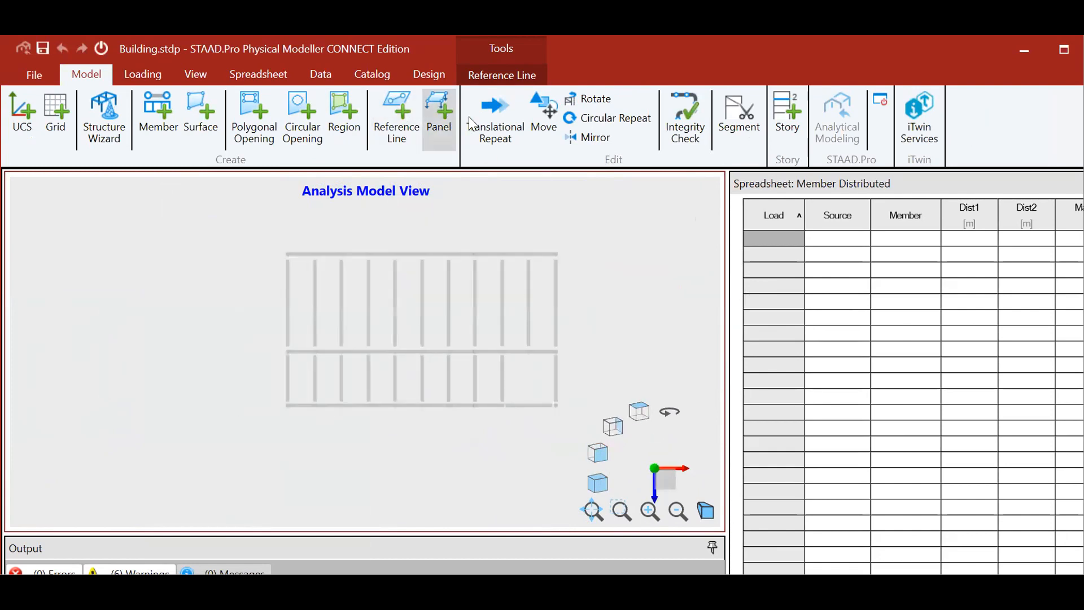
Start a surface over the isolated floor by picking the two end nodes of the outer girder along the wider bays.
click(201, 115)
scroll(416, 392, up, 2)
scroll(300, 305, down, 2)
click(250, 224)
click(517, 222)
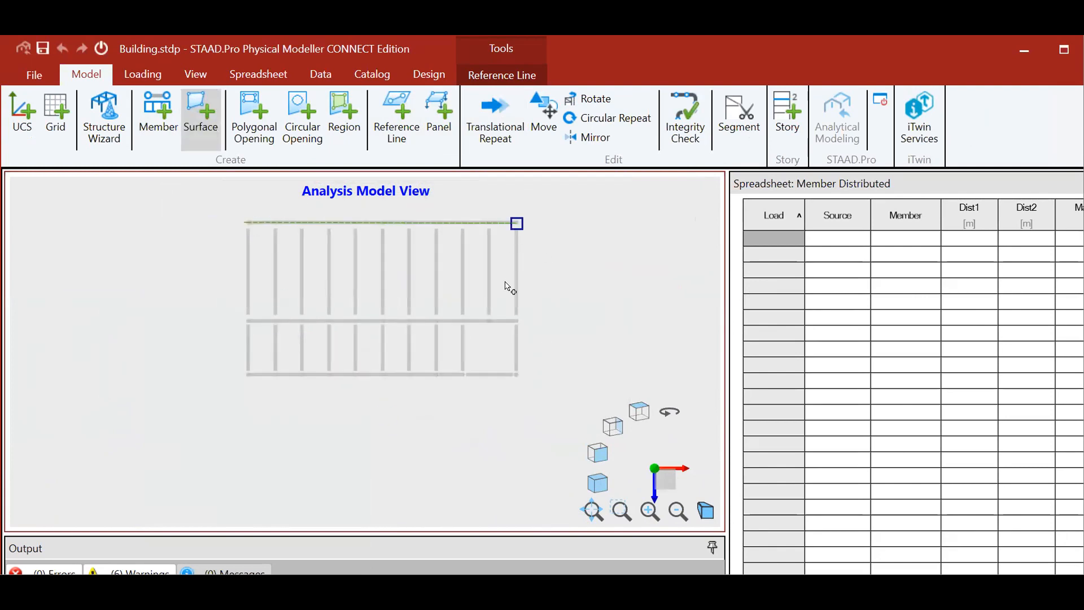
Complete the rectangular floor surface over the full length of the wider bay by placing its remaining corner nodes.
click(517, 320)
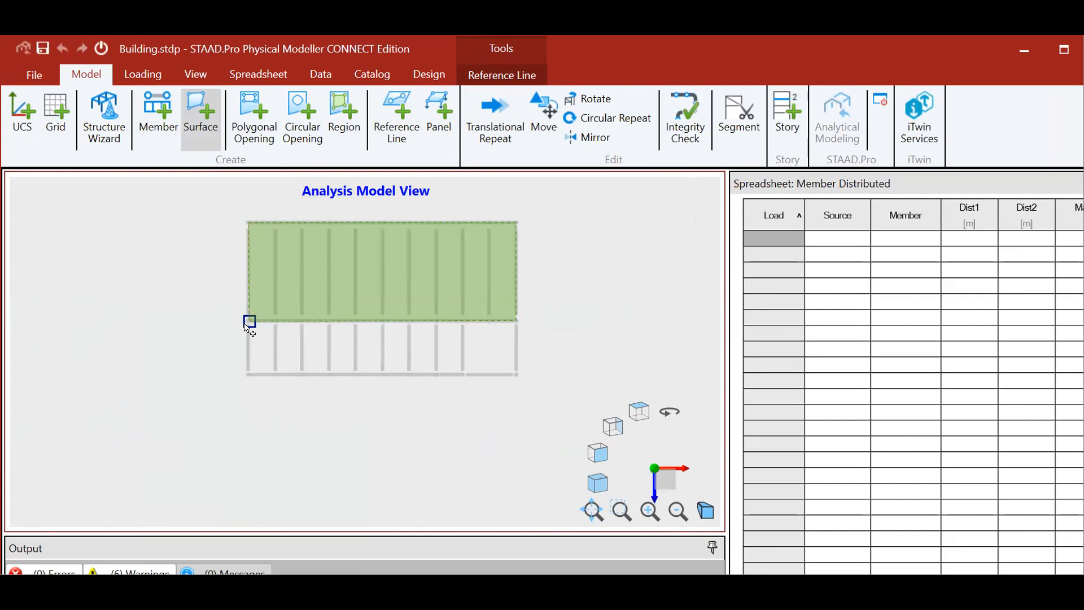
click(249, 321)
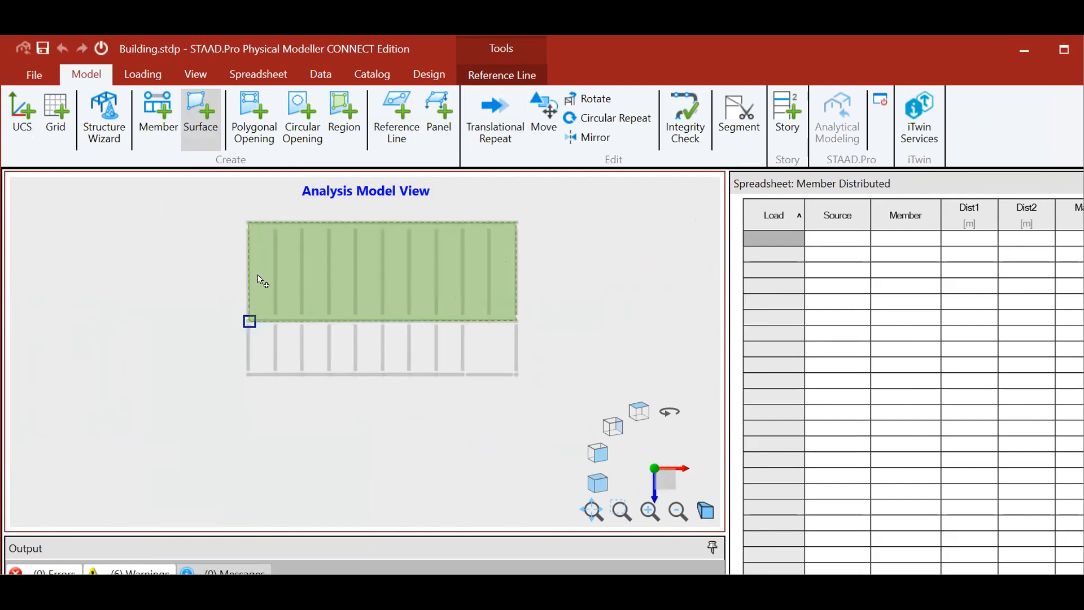
click(250, 223)
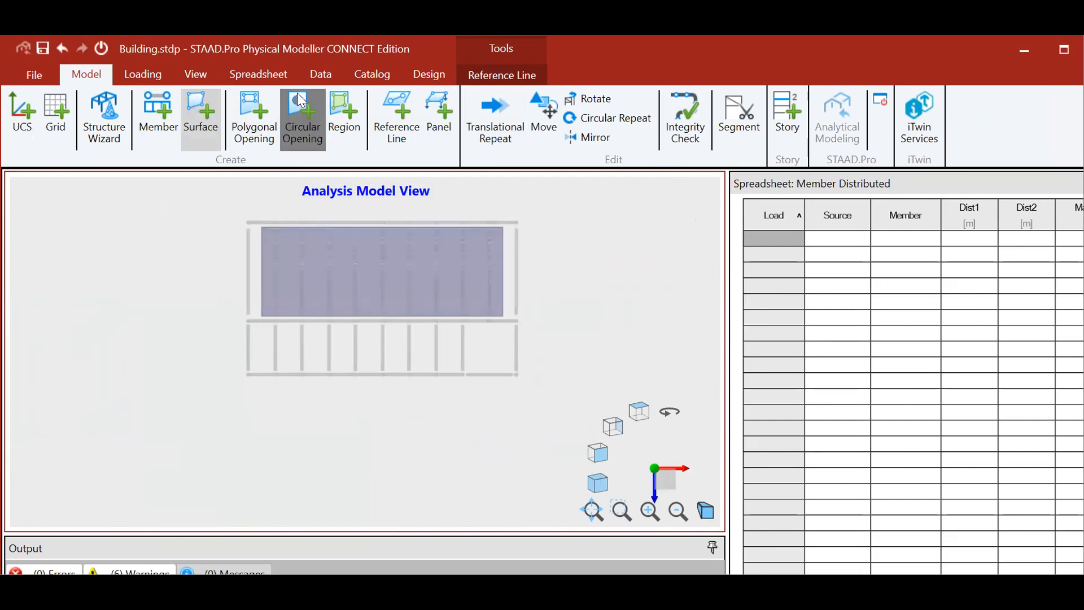
Try to add a circular opening with a 0.5 m radius and 18 facets to the wide bay's floor surface.
click(303, 118)
double_click(571, 263)
text(18)
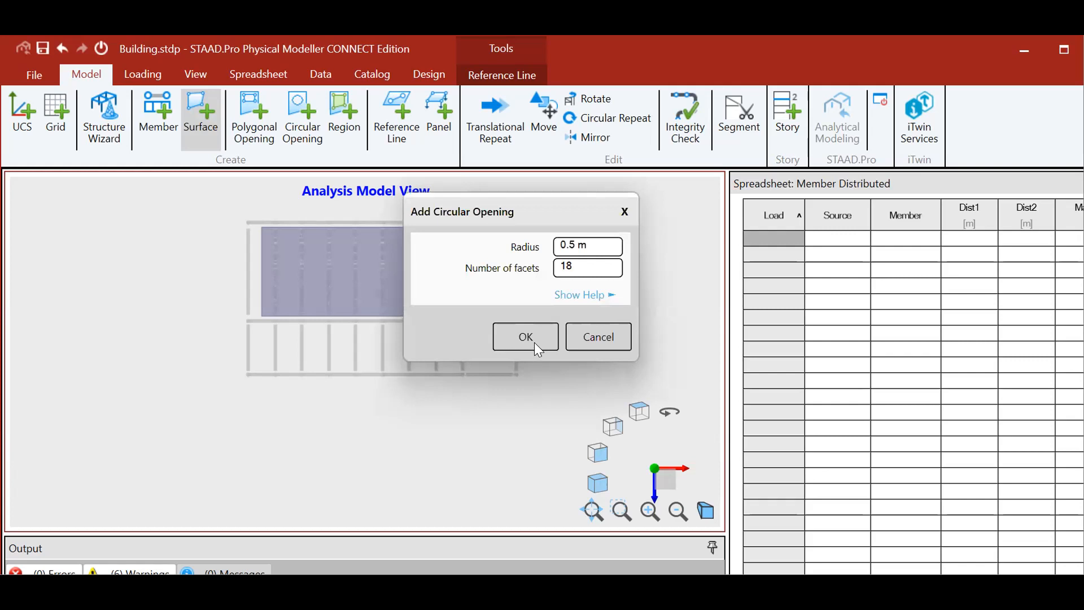
click(535, 341)
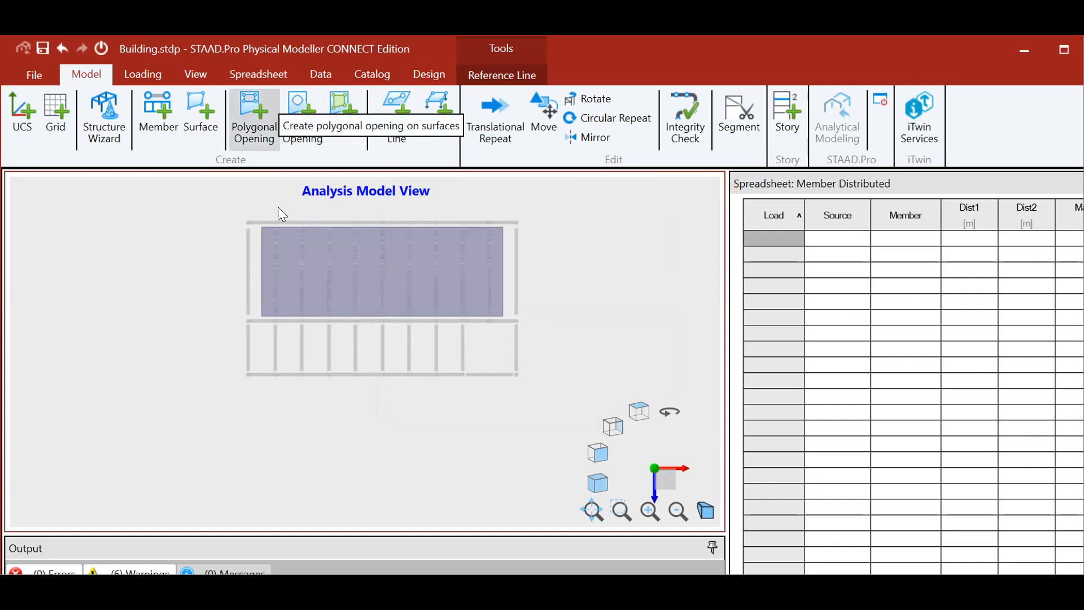
click(331, 278)
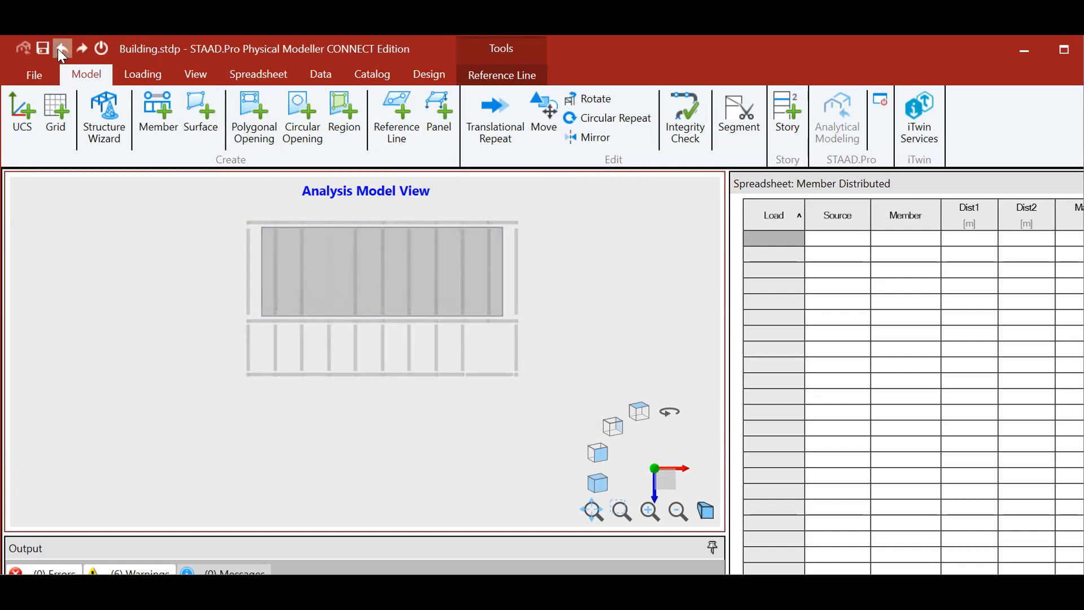
click(306, 112)
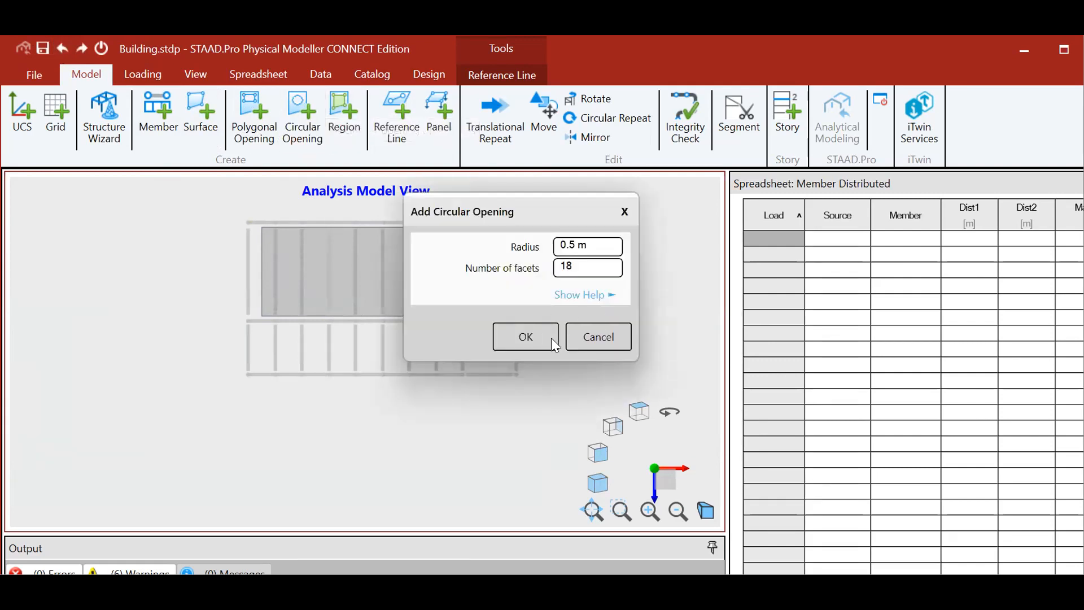
click(551, 338)
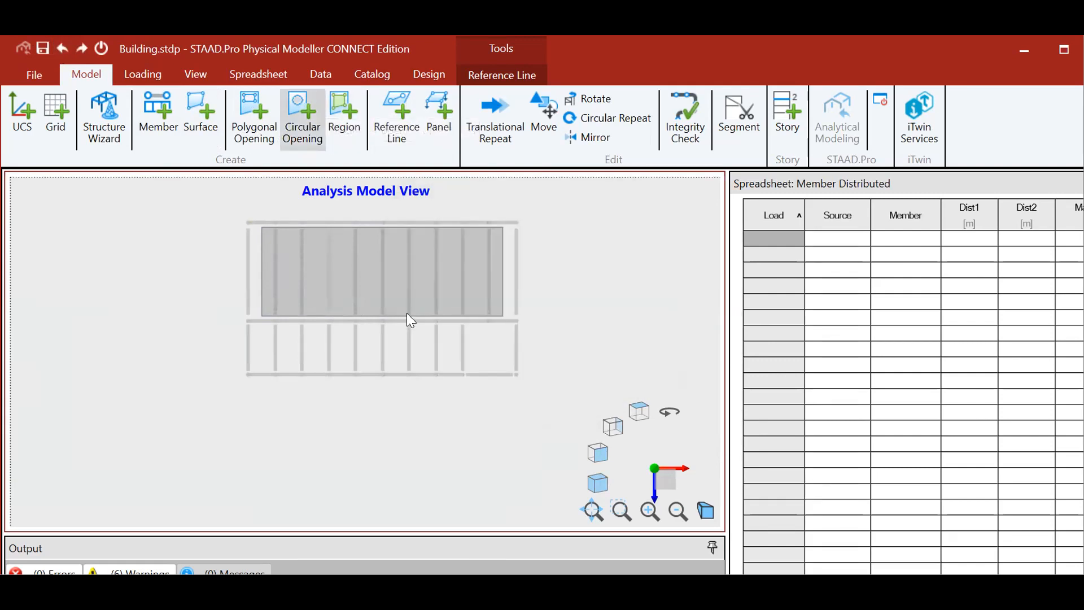
Create a rectangular surface over the narrower bay, from its outer end edge to the last interior cross beam, leaving the end panel open.
click(216, 139)
click(246, 321)
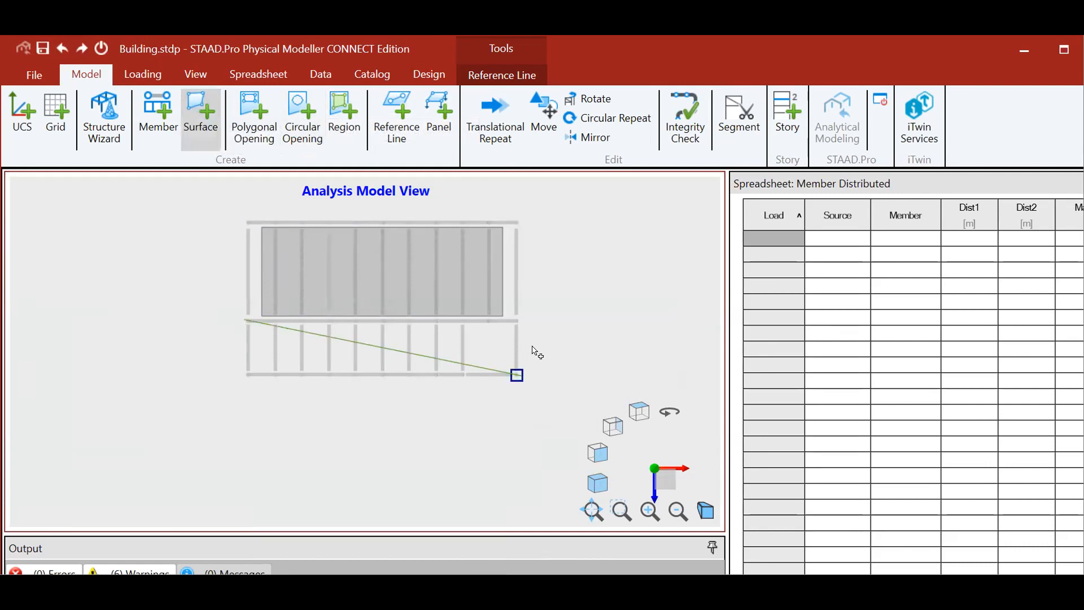
click(462, 320)
click(462, 375)
click(249, 375)
click(248, 320)
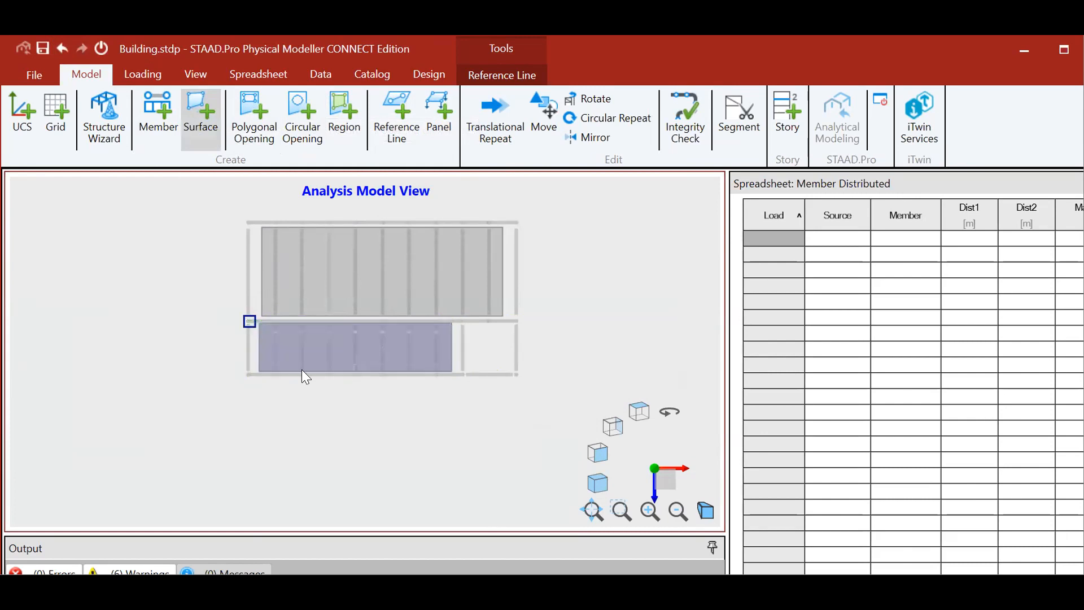
Try to add a circular opening with a 0.5 m radius and 18 facets to the narrow bay's surface.
click(302, 119)
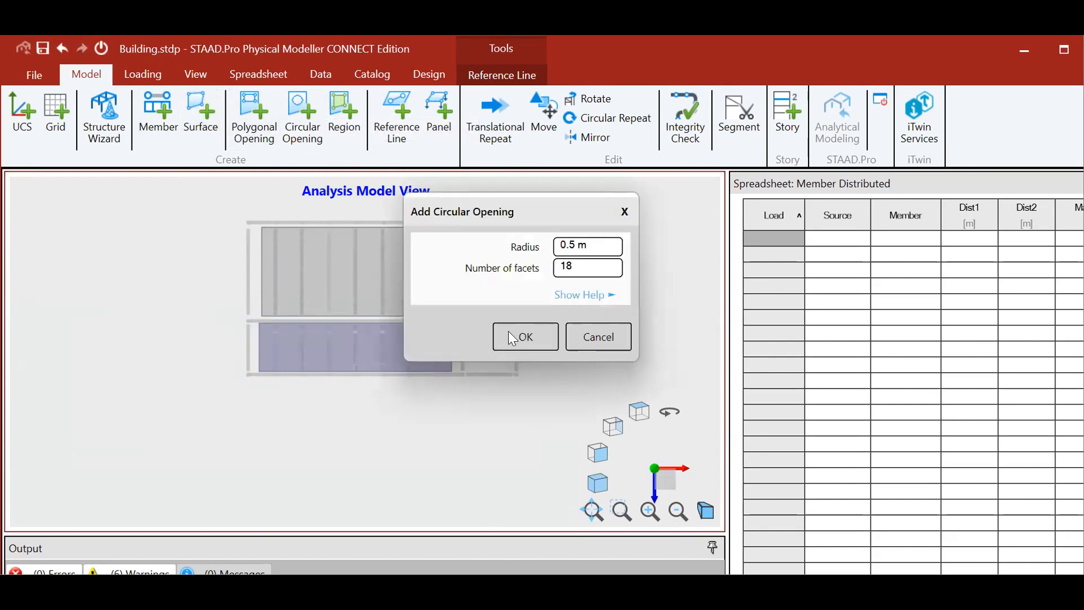
click(523, 334)
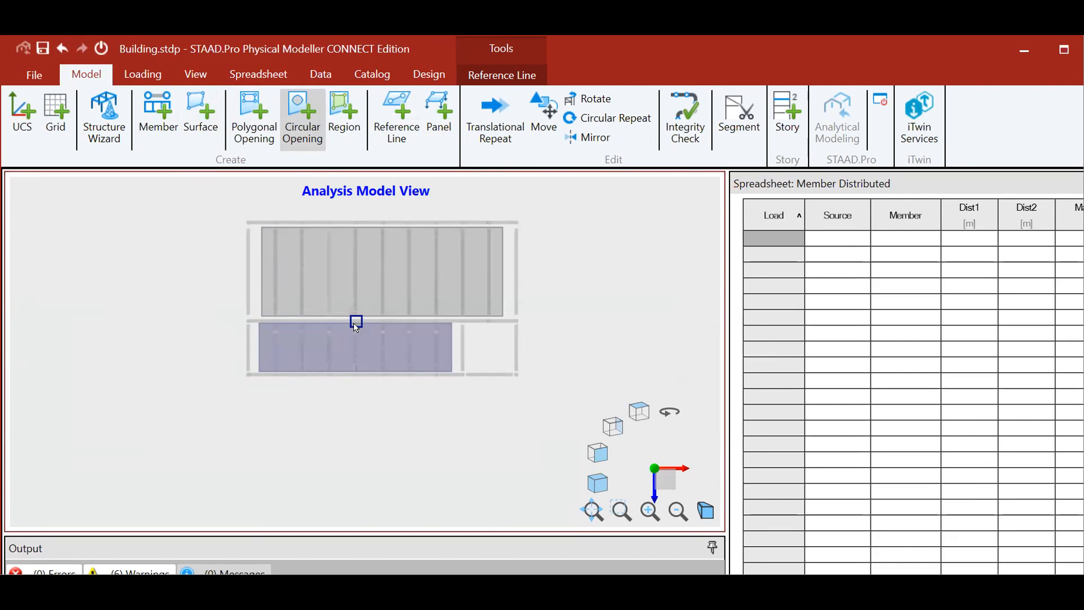
right_click(354, 322)
click(354, 322)
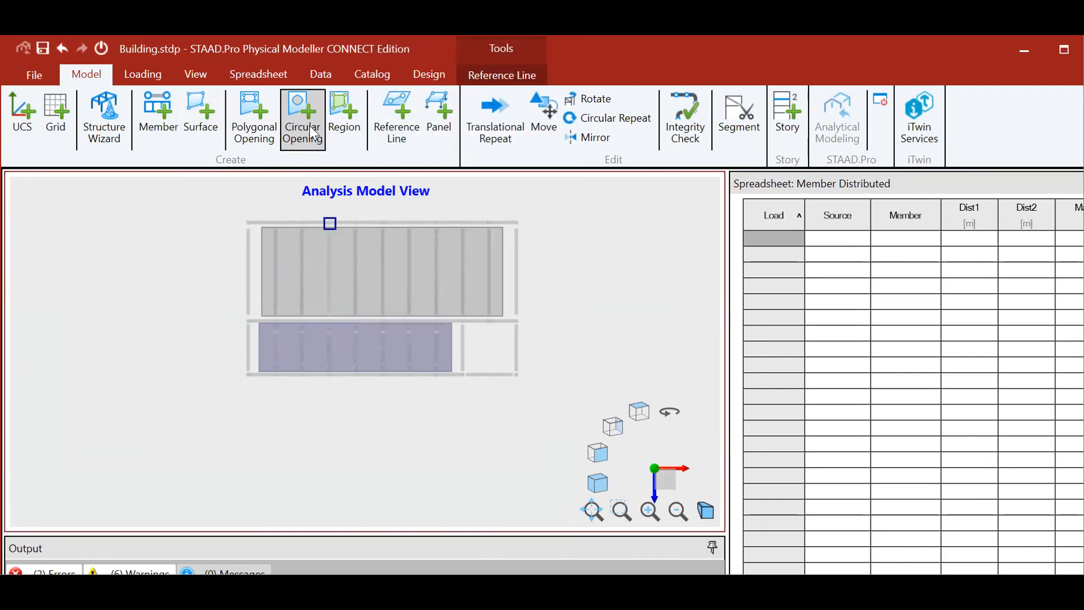
scroll(349, 333, up, 5)
scroll(350, 328, up, 2)
scroll(353, 353, down, 2)
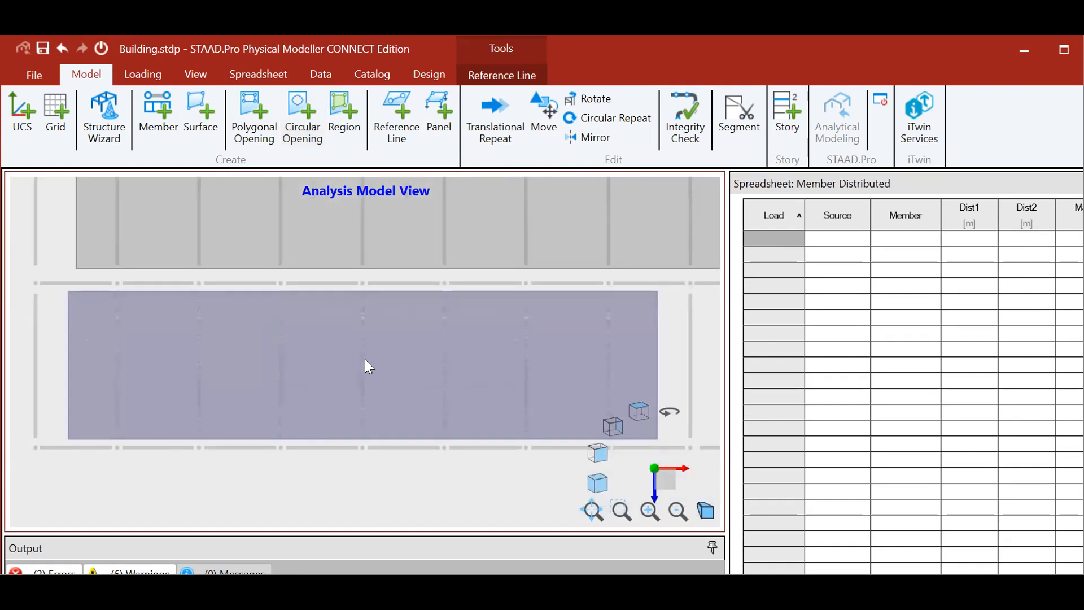
scroll(368, 366, down, 3)
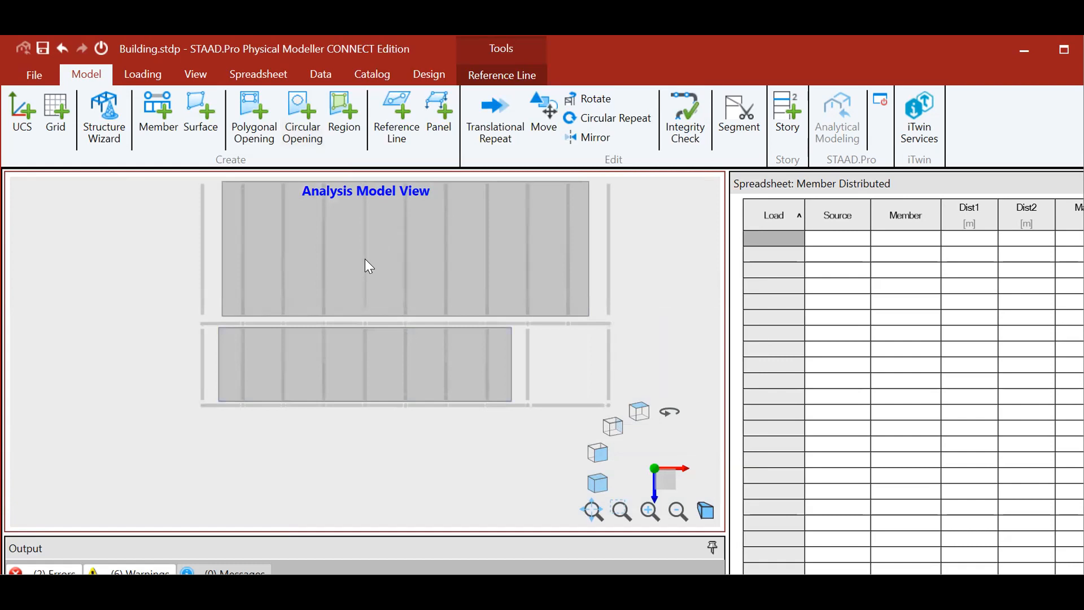
scroll(367, 262, down, 1)
click(21, 110)
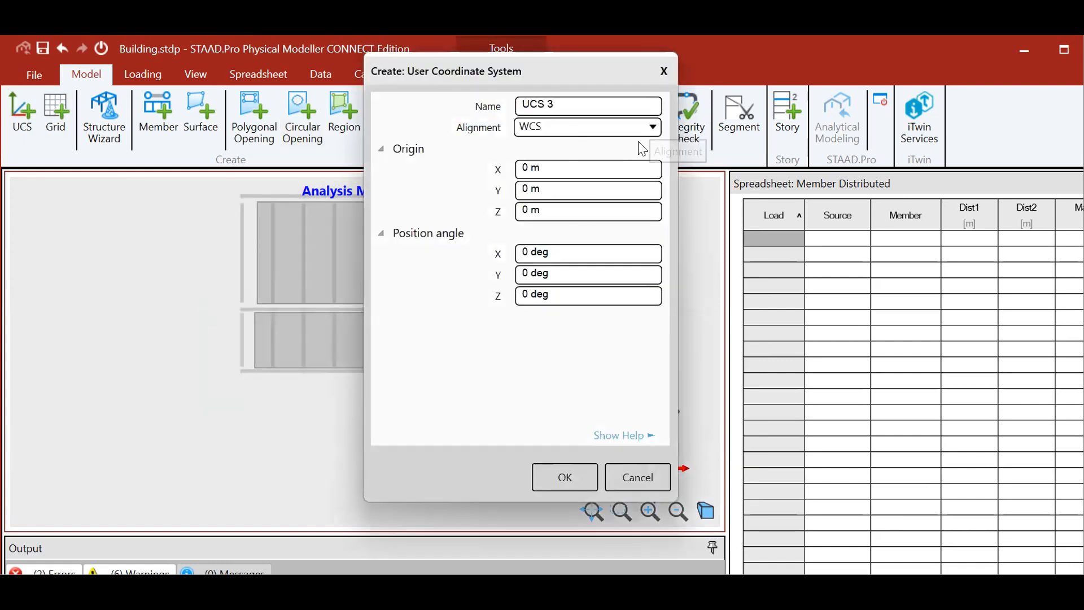
key(Escape)
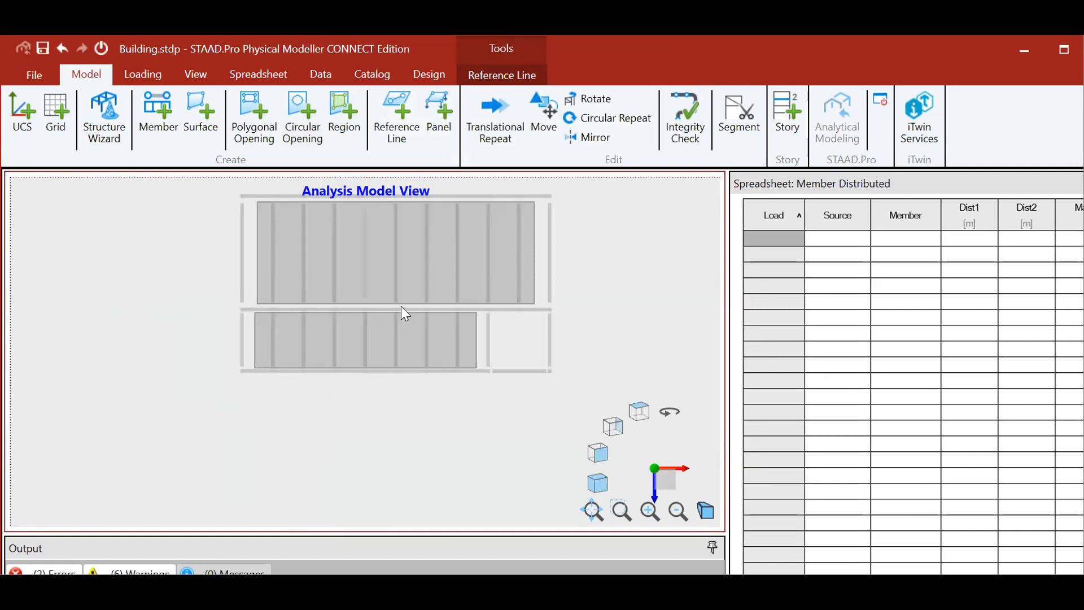
Try to create an XY grid named Default Metric by spacing, with 10 spaces of 1 m in both X and Y.
scroll(400, 307, up, 1)
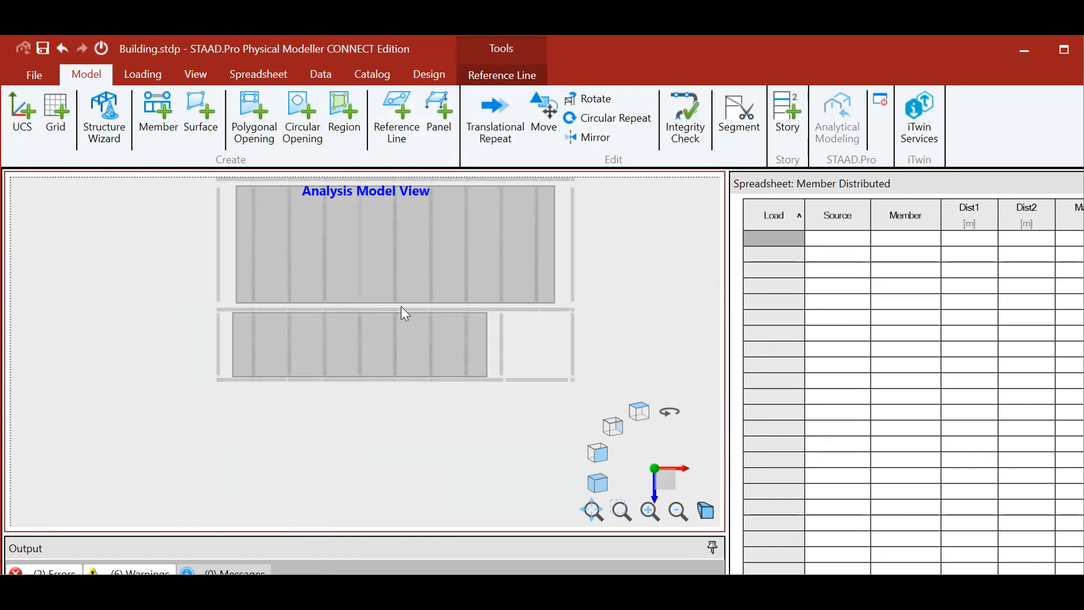
scroll(406, 316, down, 2)
scroll(435, 294, up, 3)
scroll(373, 292, down, 2)
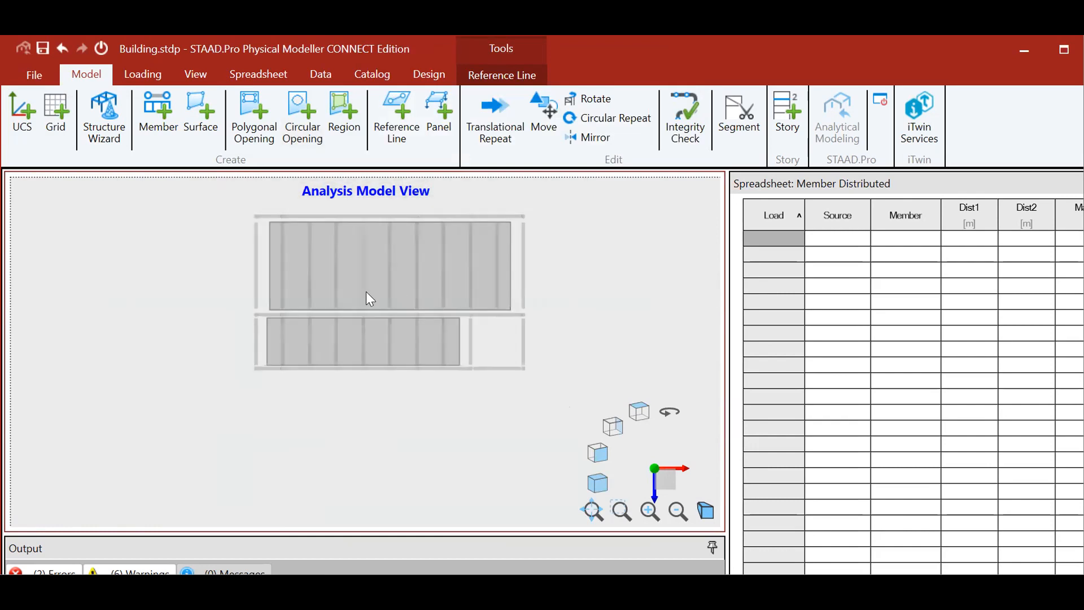
scroll(367, 293, up, 2)
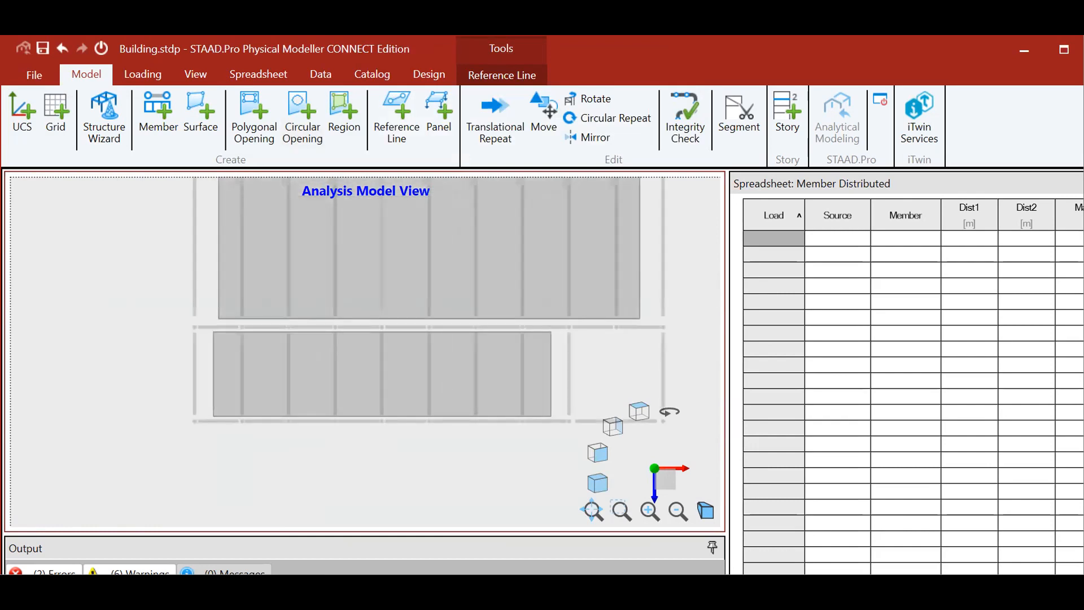
scroll(378, 359, down, 1)
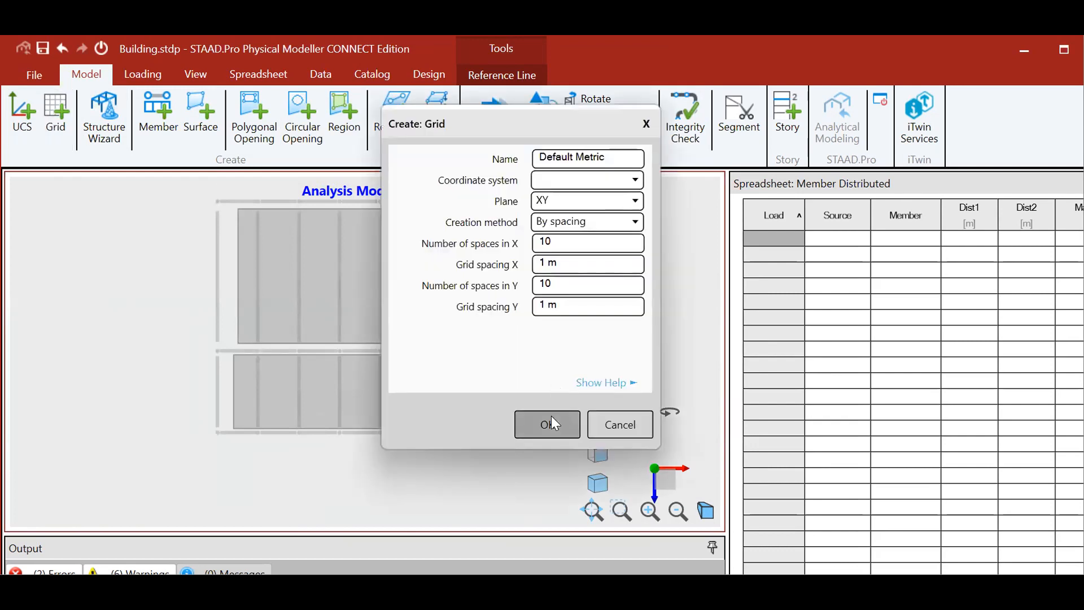
click(551, 419)
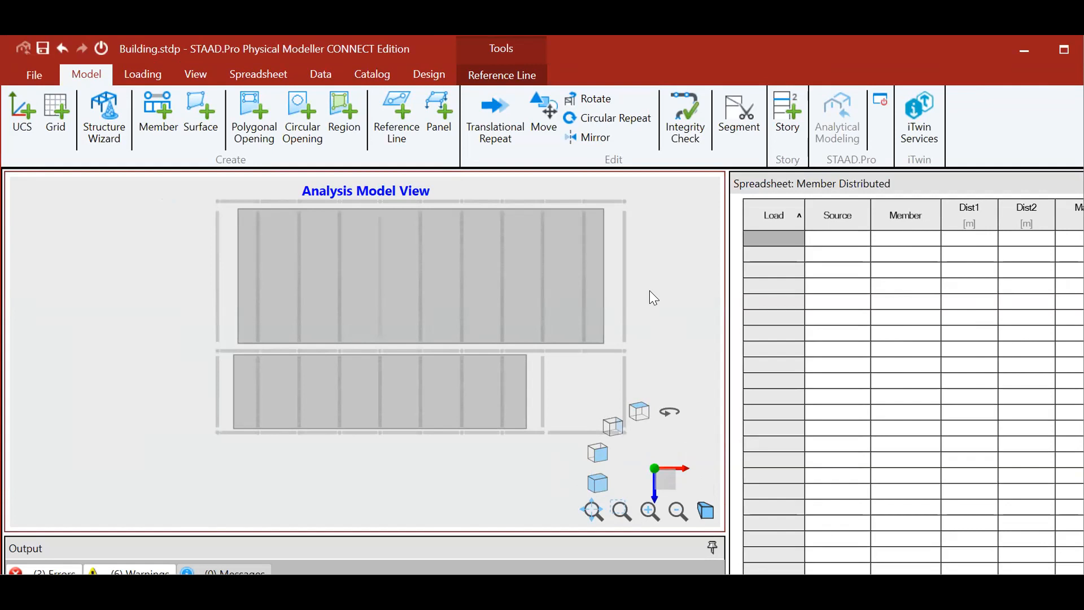
Switch the floor plan to an isometric view and examine both floor surfaces.
scroll(297, 379, down, 3)
scroll(238, 277, up, 2)
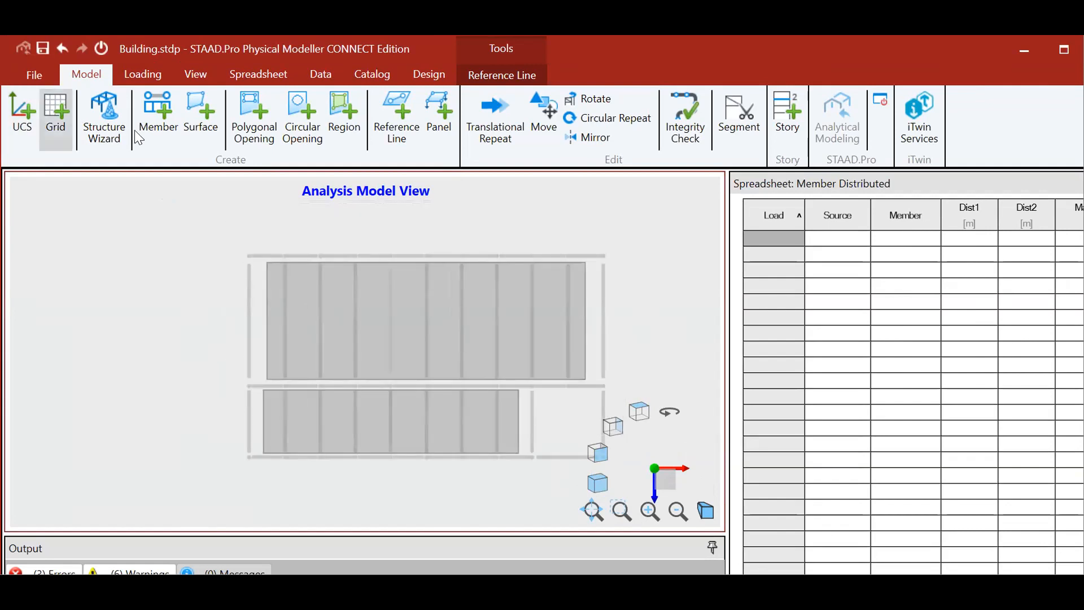
click(195, 74)
scroll(185, 235, down, 3)
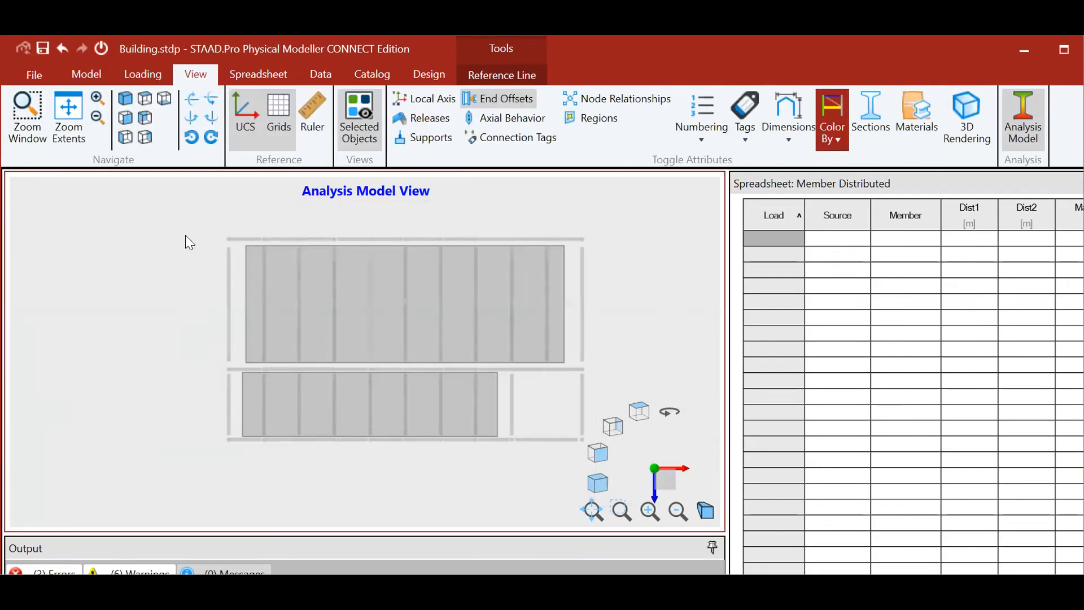
scroll(217, 255, up, 2)
click(125, 102)
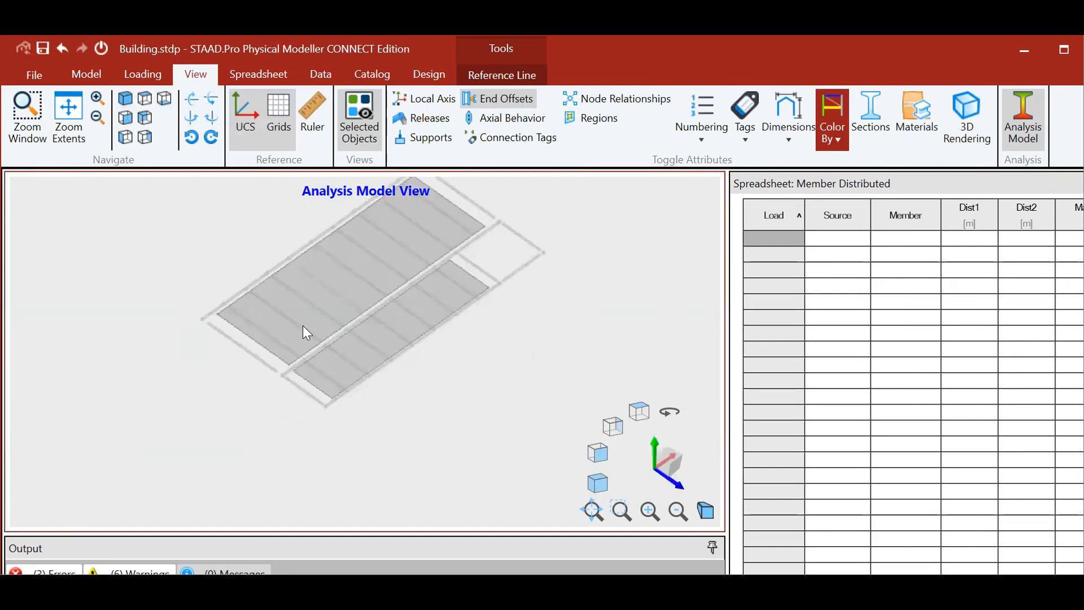
scroll(304, 326, down, 3)
scroll(391, 249, up, 3)
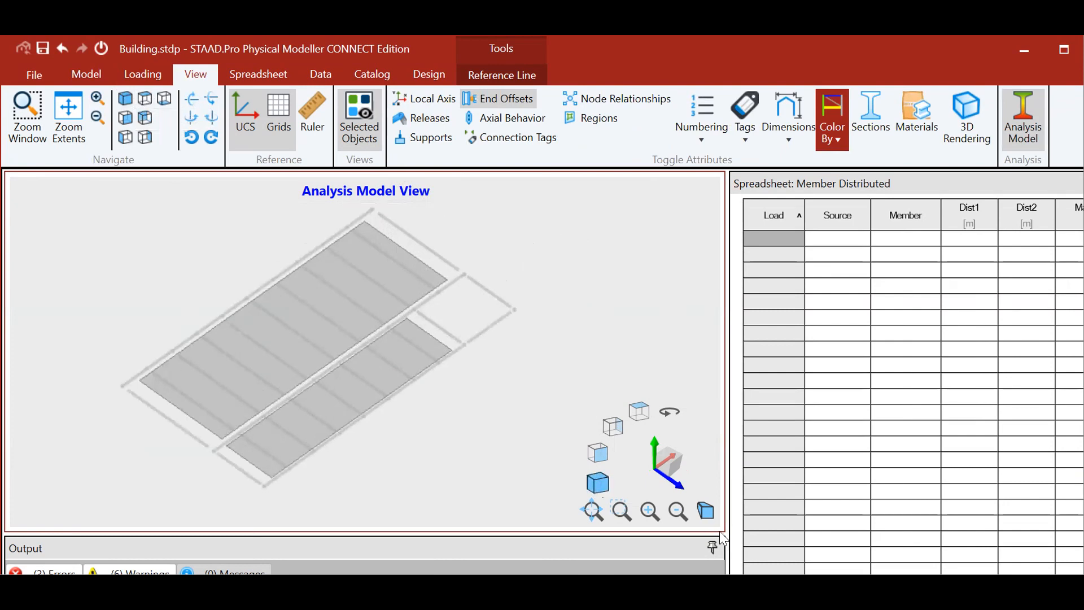
mouse_move(680, 464)
scroll(446, 367, down, 2)
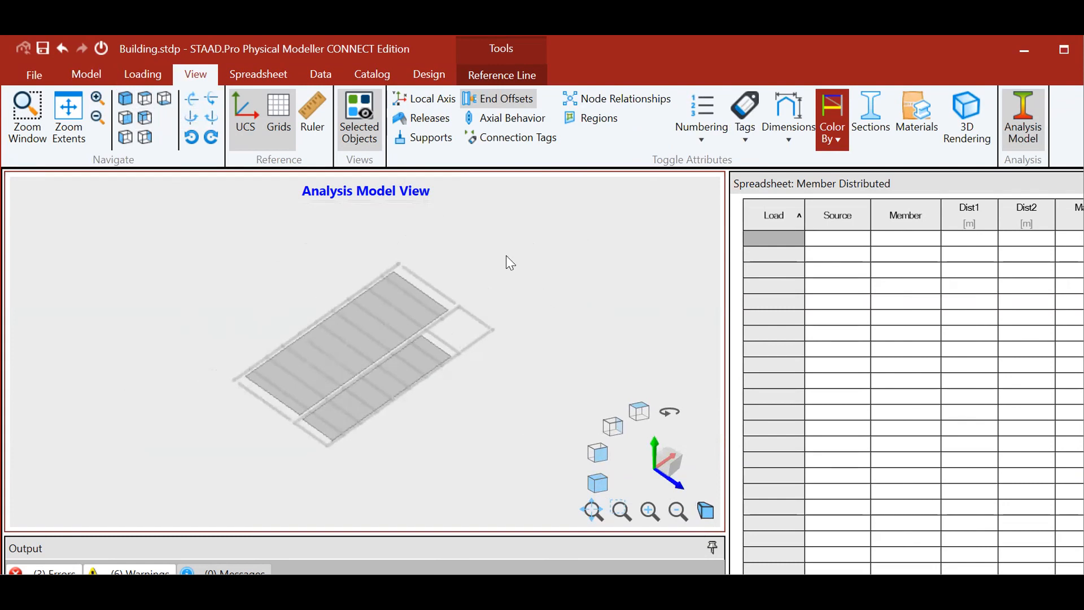
Display the complete building structure around the isolated floor.
right_click(476, 244)
click(520, 281)
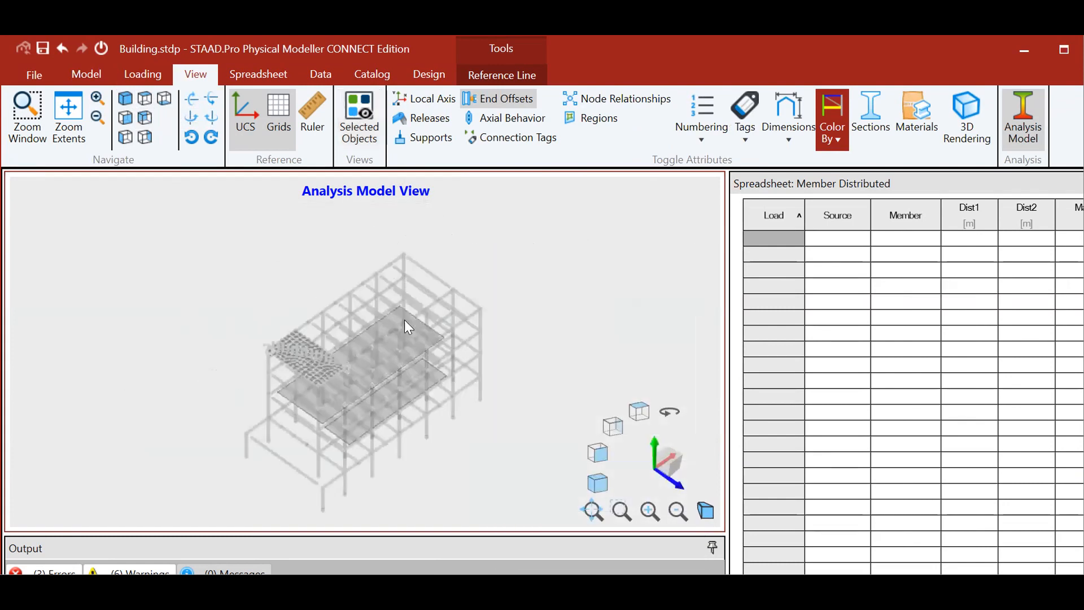
scroll(372, 389, up, 2)
scroll(338, 350, up, 1)
scroll(315, 286, down, 4)
scroll(288, 407, up, 4)
scroll(288, 410, down, 3)
scroll(414, 304, up, 4)
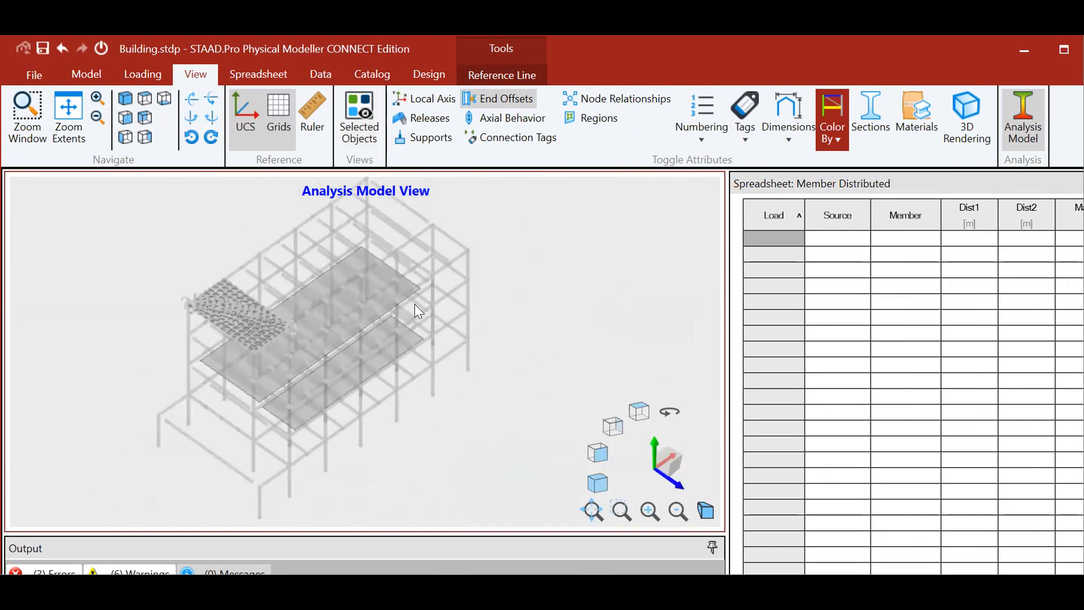
Rotate the building to examine the two floor surfaces within the frame from the opposite side.
key(Left)
key(Left)
key(Left)
key(Left)
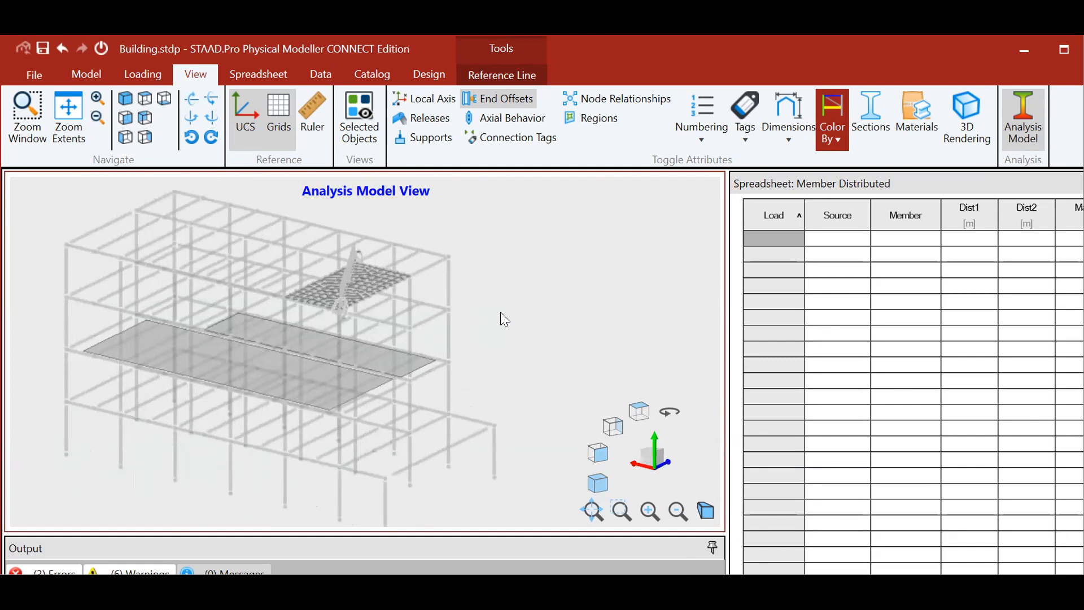
scroll(523, 329, down, 5)
scroll(426, 409, up, 4)
scroll(427, 409, down, 3)
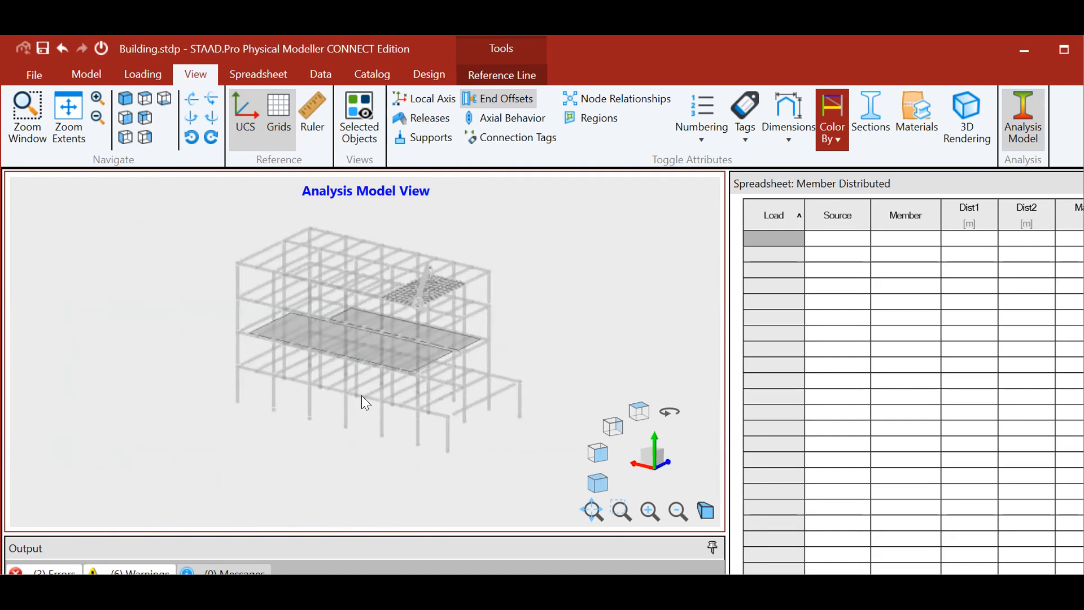
click(282, 78)
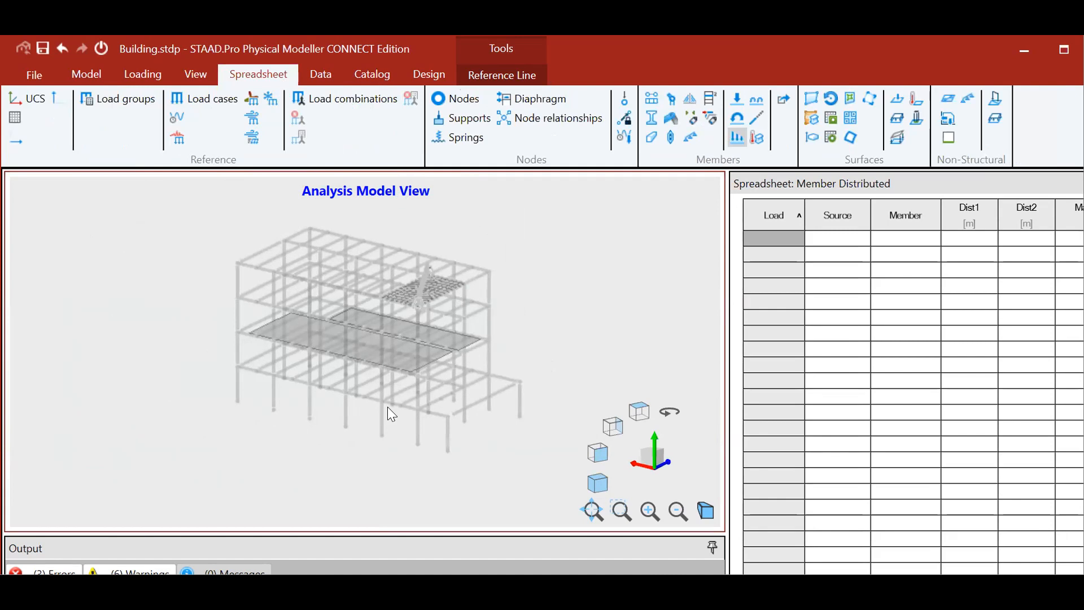
scroll(416, 435, up, 3)
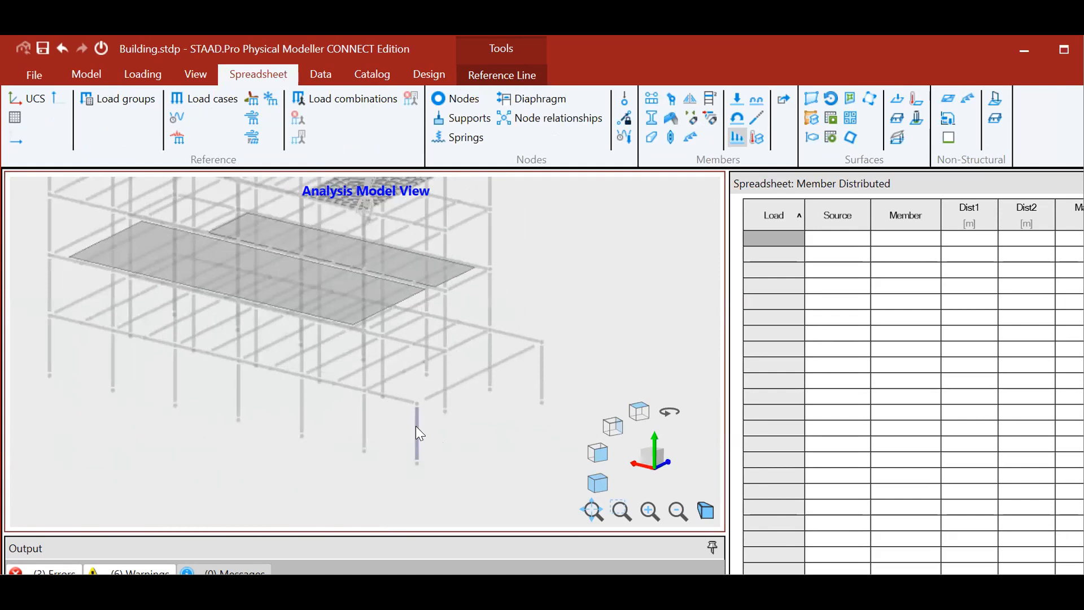
scroll(387, 404, down, 3)
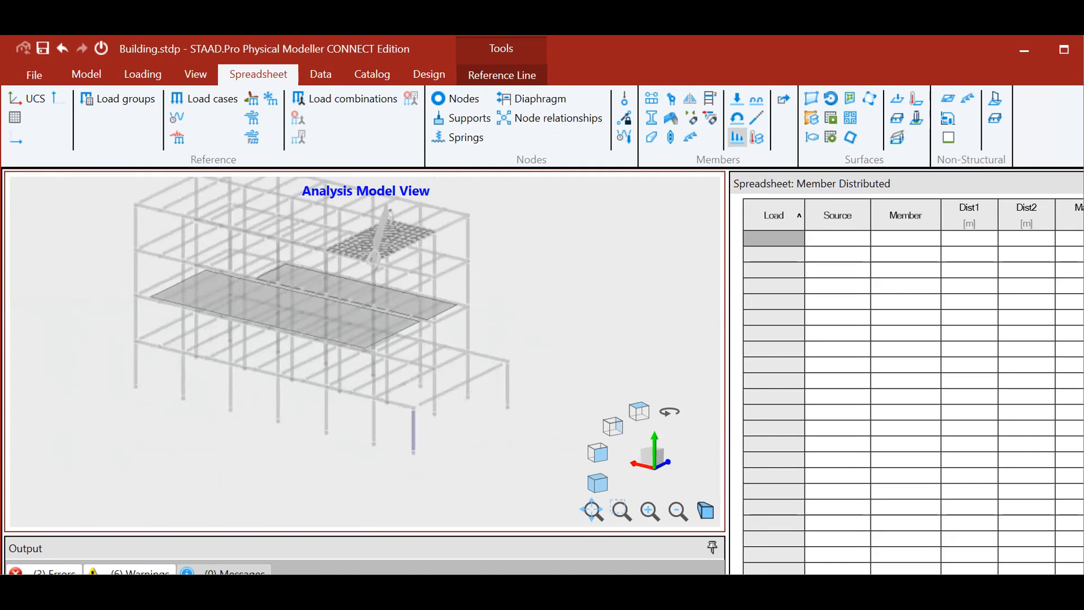
scroll(414, 418, up, 2)
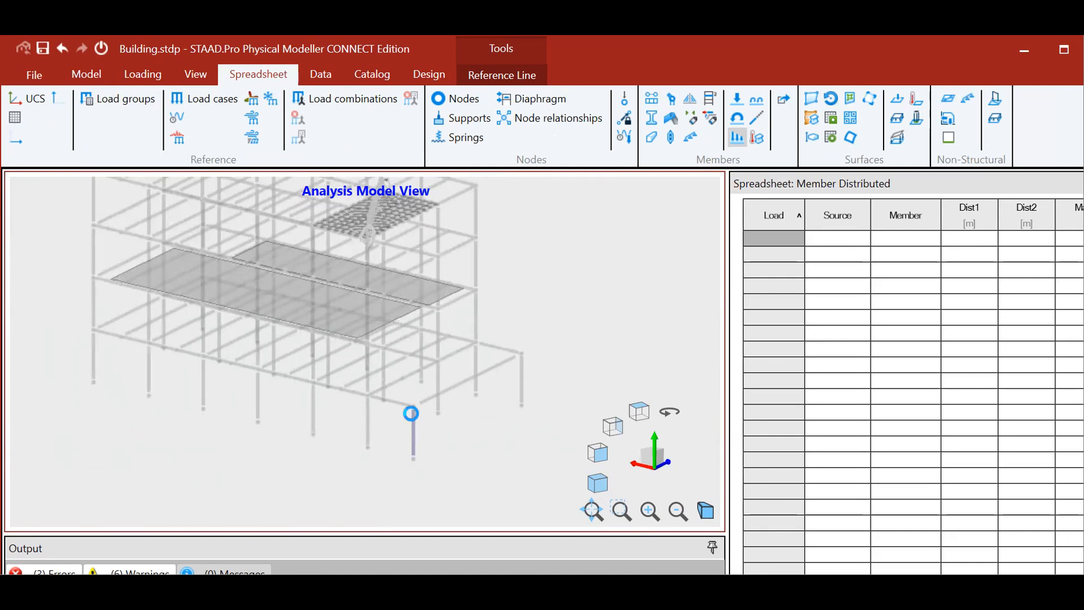
Rotate the building back to a near-front view and examine the two floor surfaces among the storeys.
scroll(400, 404, up, 1)
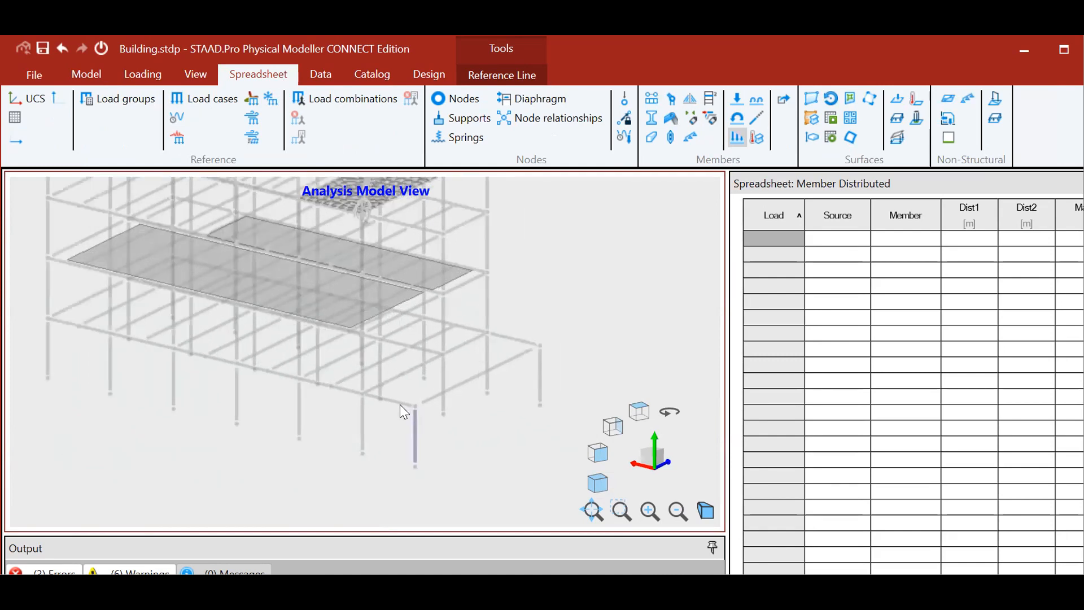
key(Left)
key(Left)
key(Left)
key(Left)
key(Left)
key(Left)
key(Left)
key(Left)
key(Left)
key(Left)
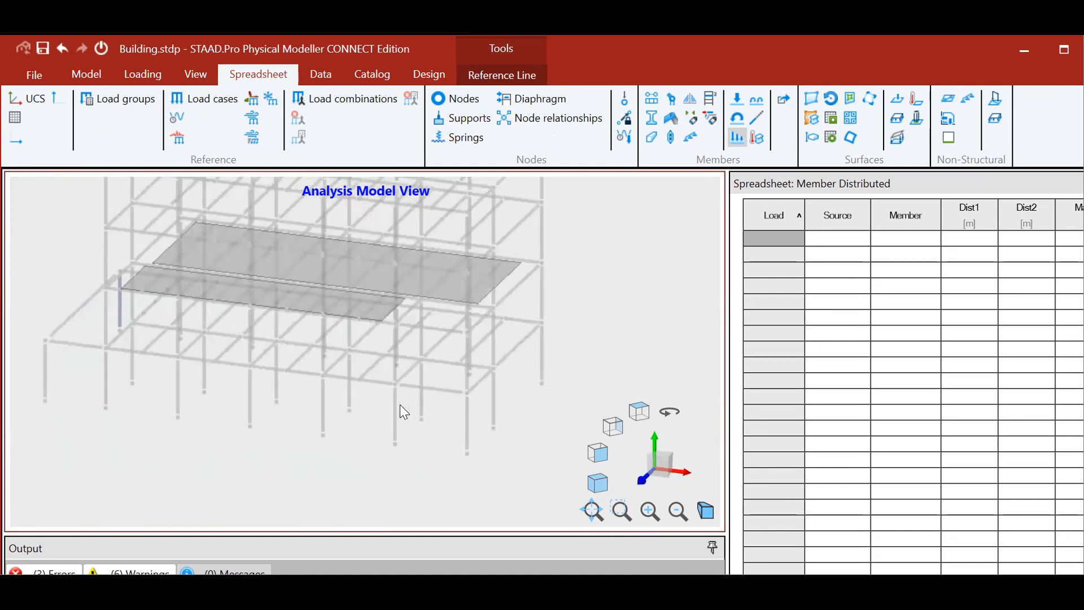
key(Left)
key(Left)
key(Left)
key(Left)
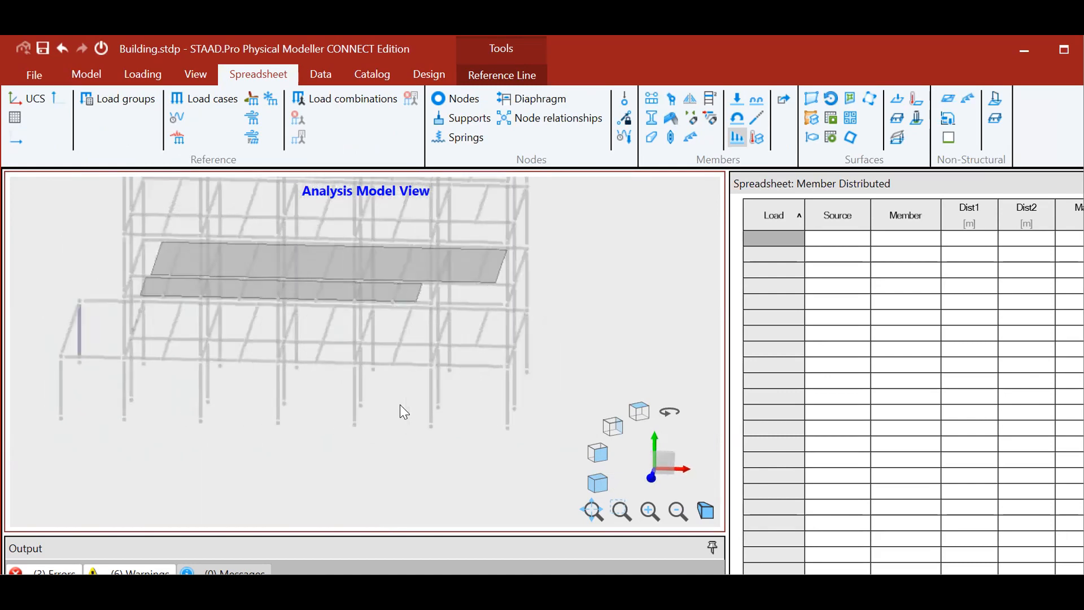
Save the changes made to the building model.
click(84, 76)
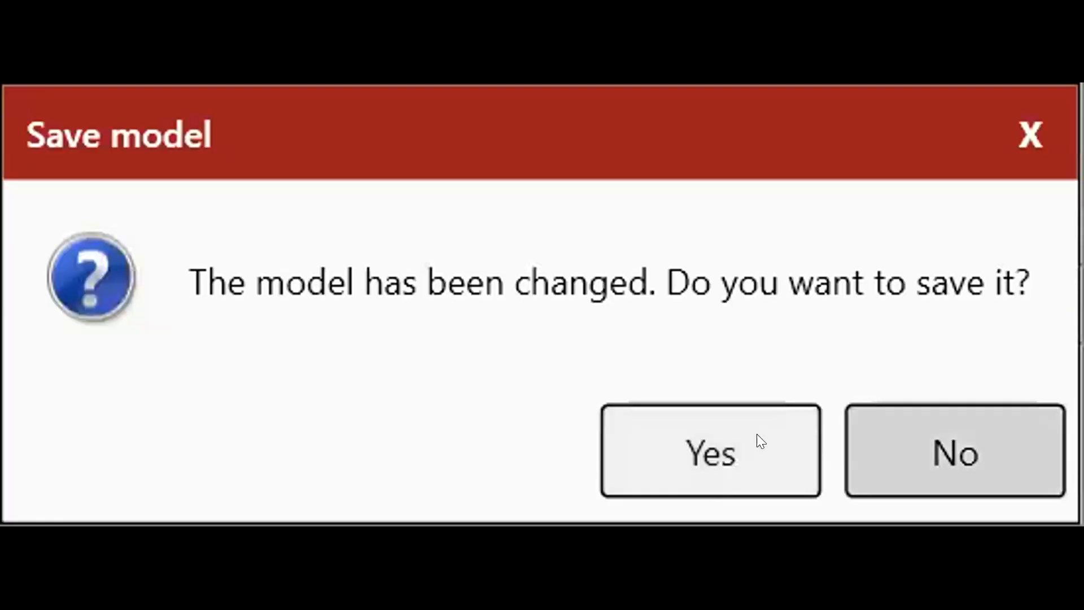
click(698, 439)
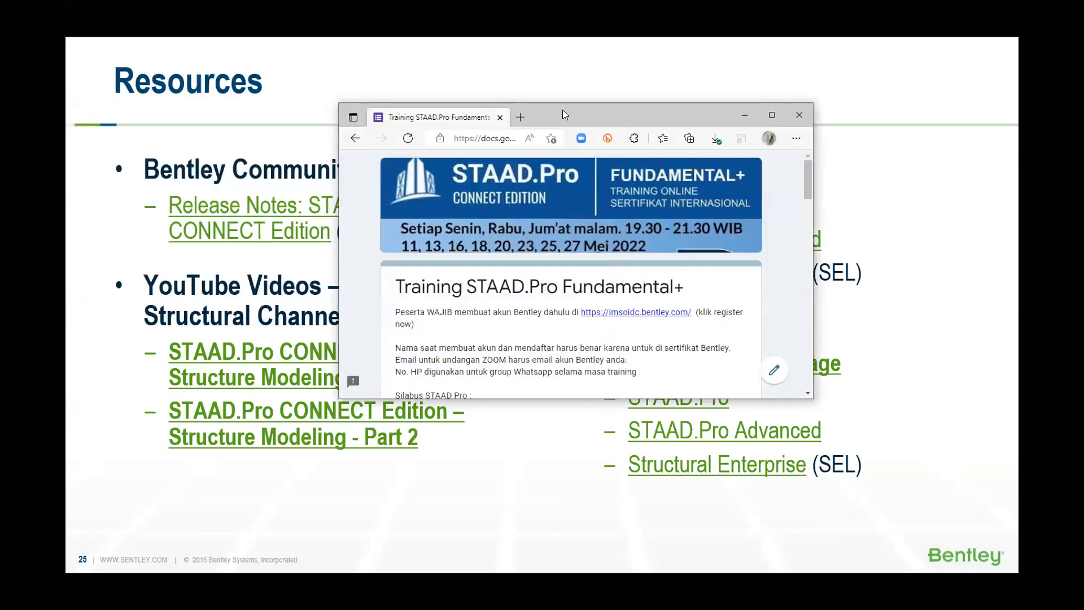
Switch to the browser, maximize the STAAD.Pro Fundamental+ training form and open its Fundamental syllabus link.
double_click(562, 109)
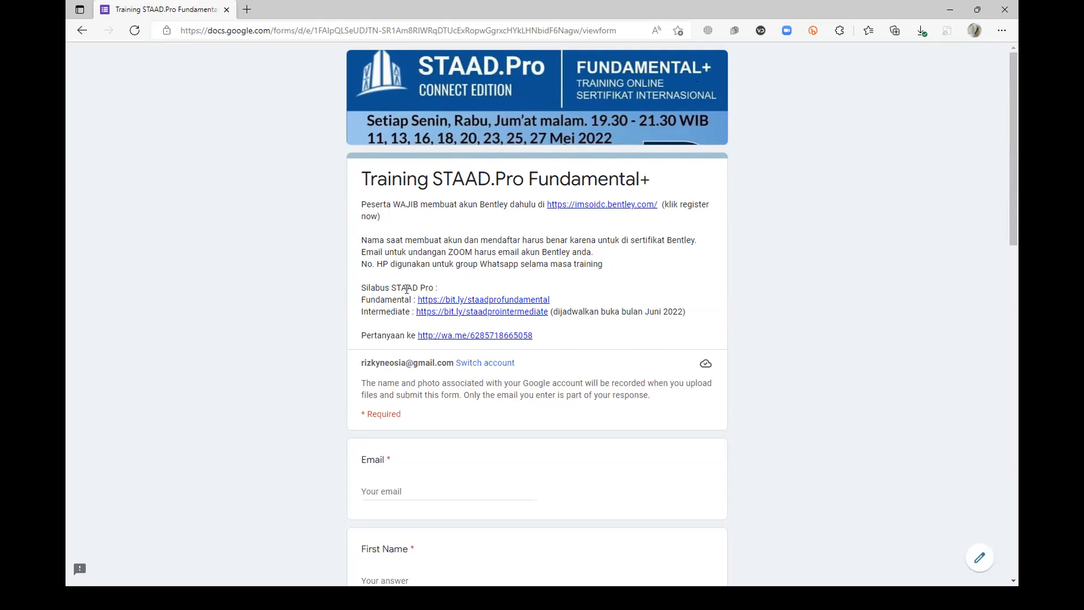
click(446, 299)
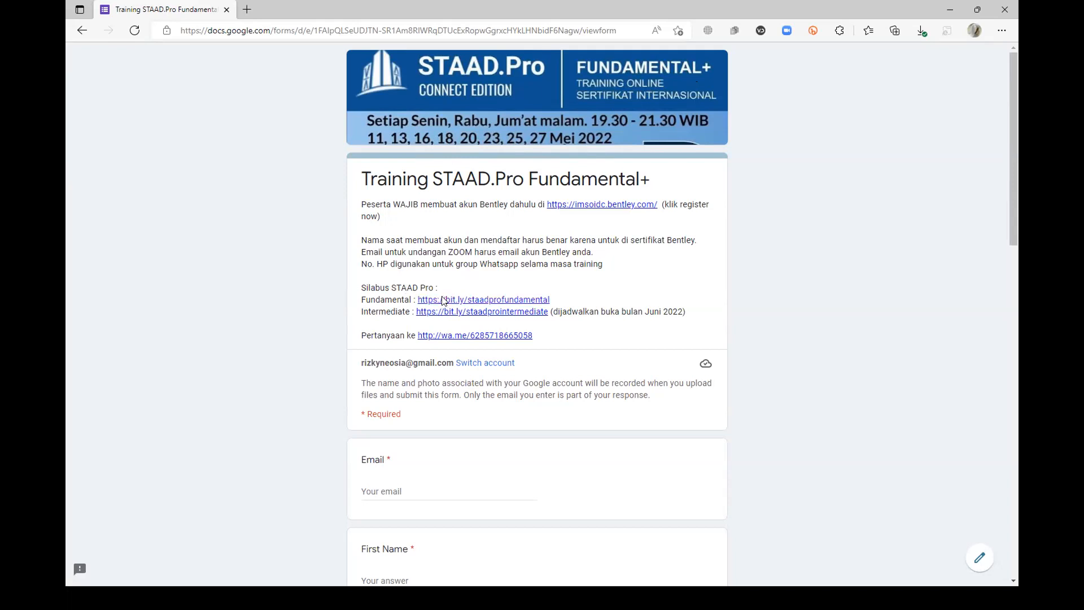
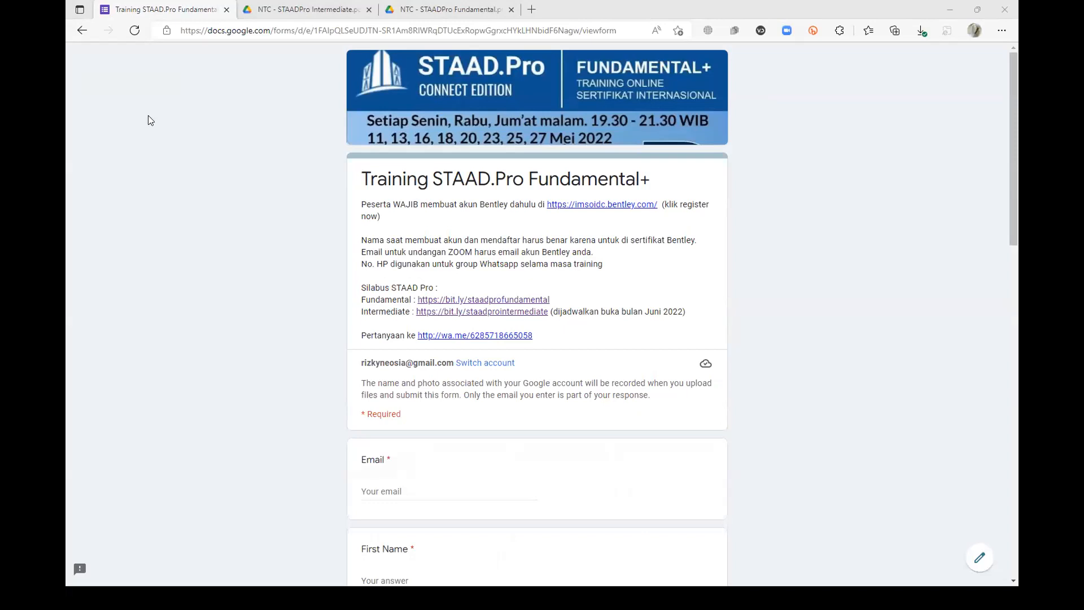
Maximize the Virtuosity STAAD product page window and look over its features, capabilities and the three STAAD variations.
double_click(638, 178)
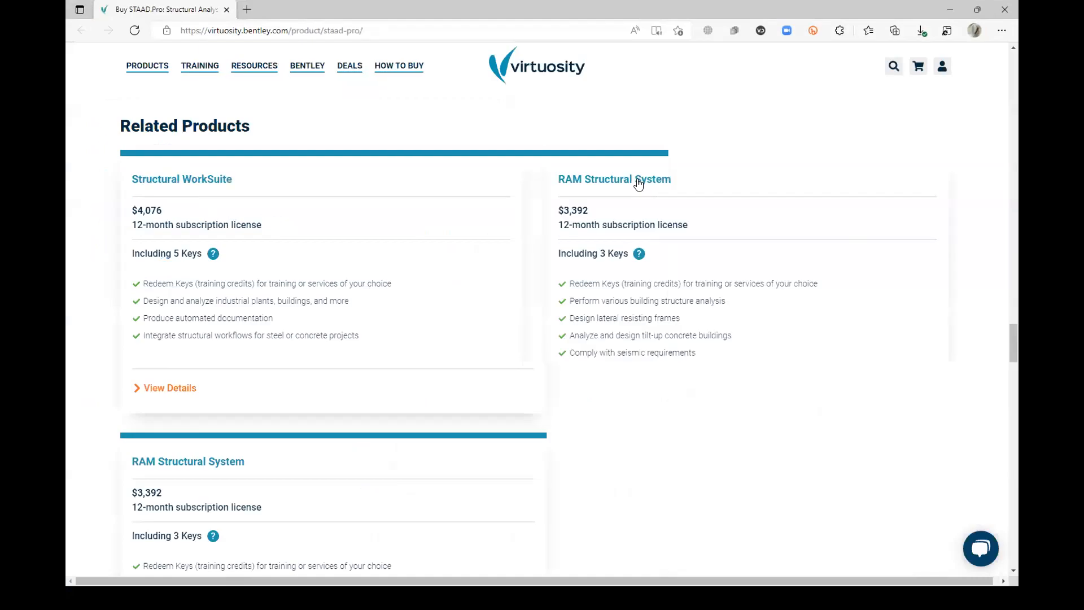
scroll(327, 363, up, 5)
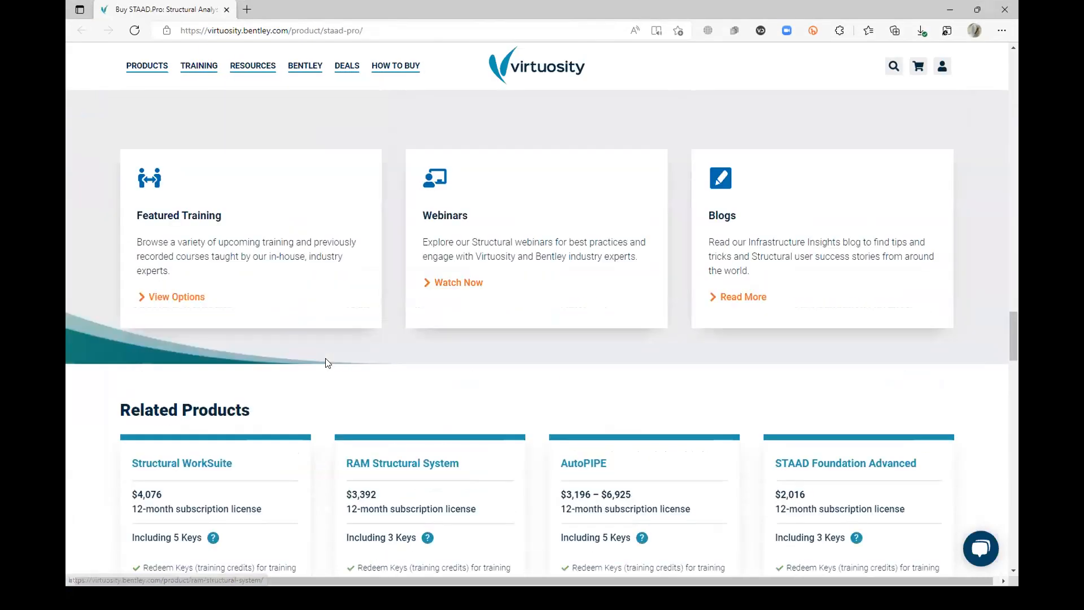
scroll(327, 363, up, 6)
scroll(387, 438, up, 12)
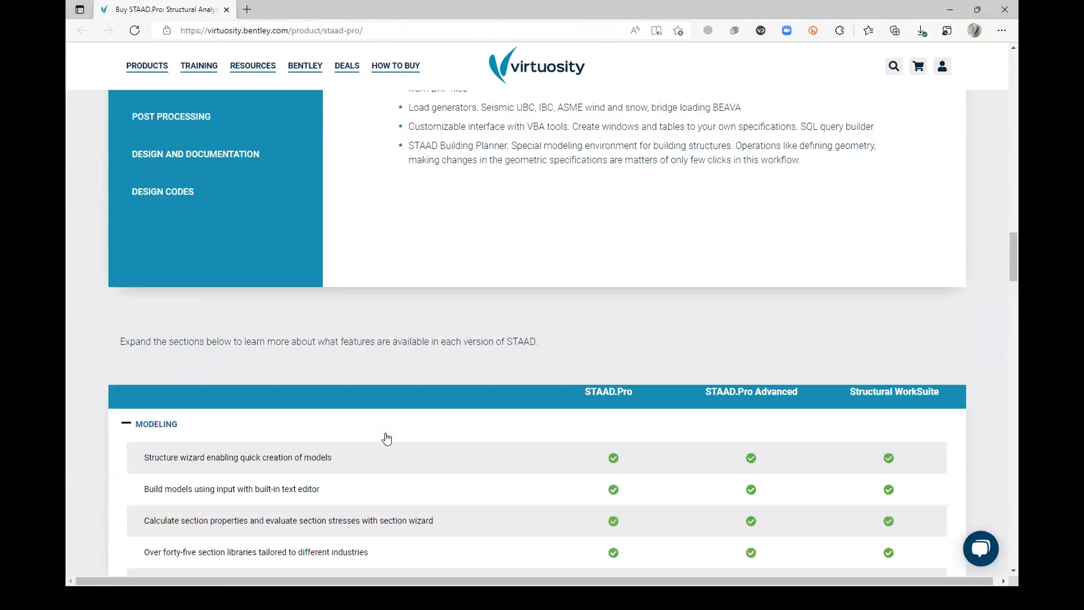
scroll(446, 353, up, 8)
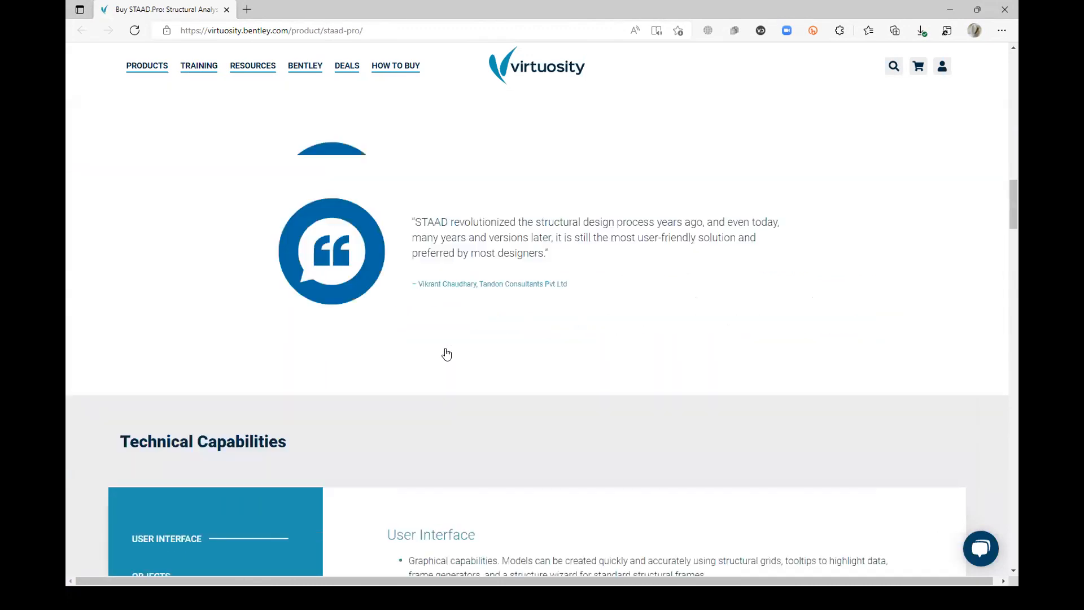
scroll(446, 353, up, 8)
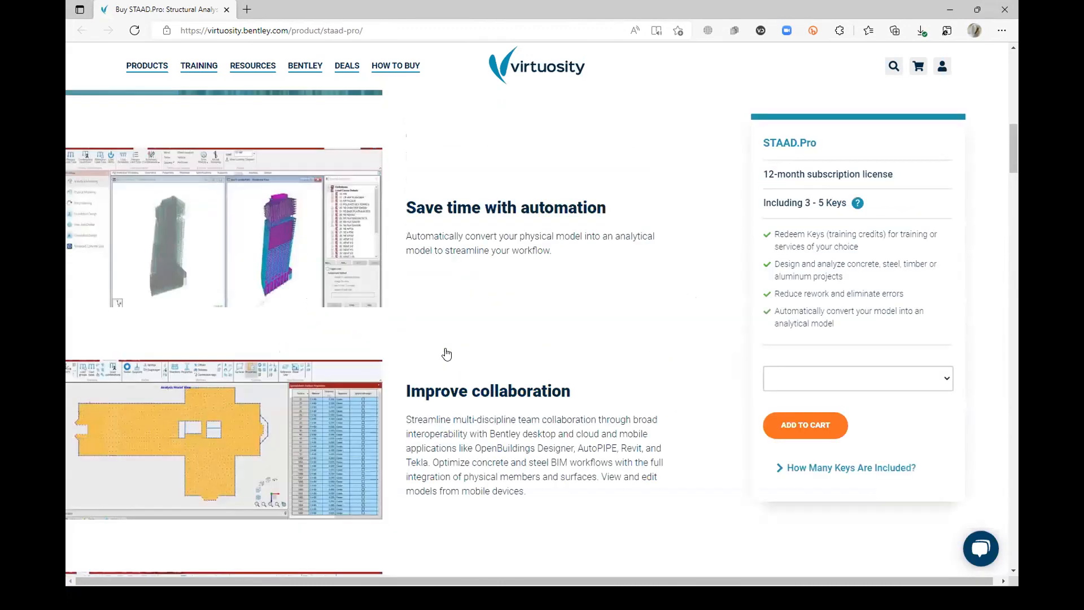
scroll(446, 353, up, 8)
scroll(446, 353, down, 2)
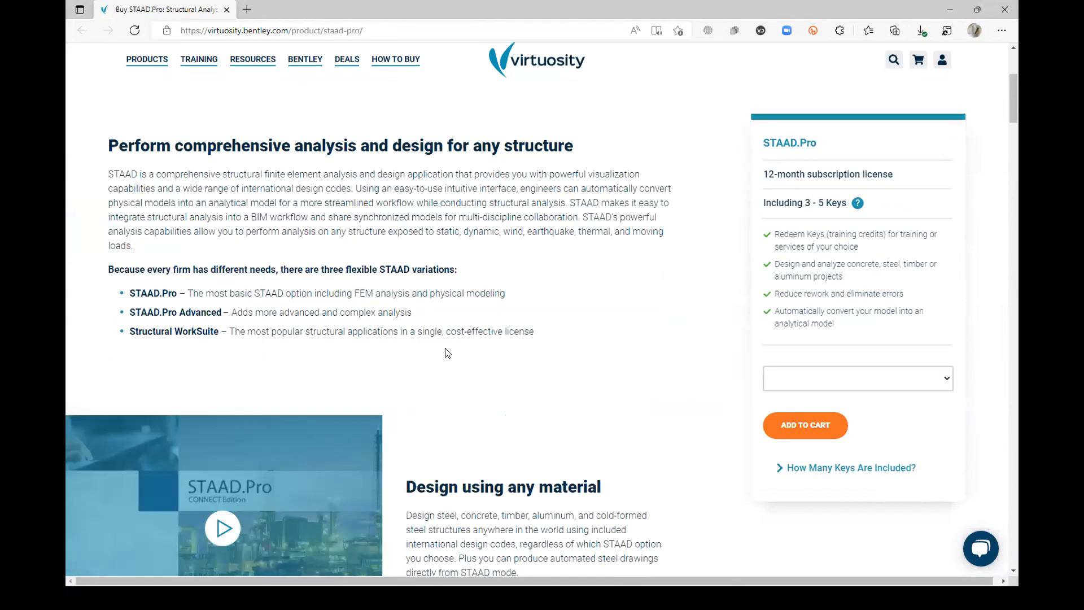
scroll(447, 353, down, 7)
scroll(790, 206, up, 12)
Try to list the available licence options for the 12-month STAAD.Pro subscription.
drag(768, 203, 829, 201)
click(835, 204)
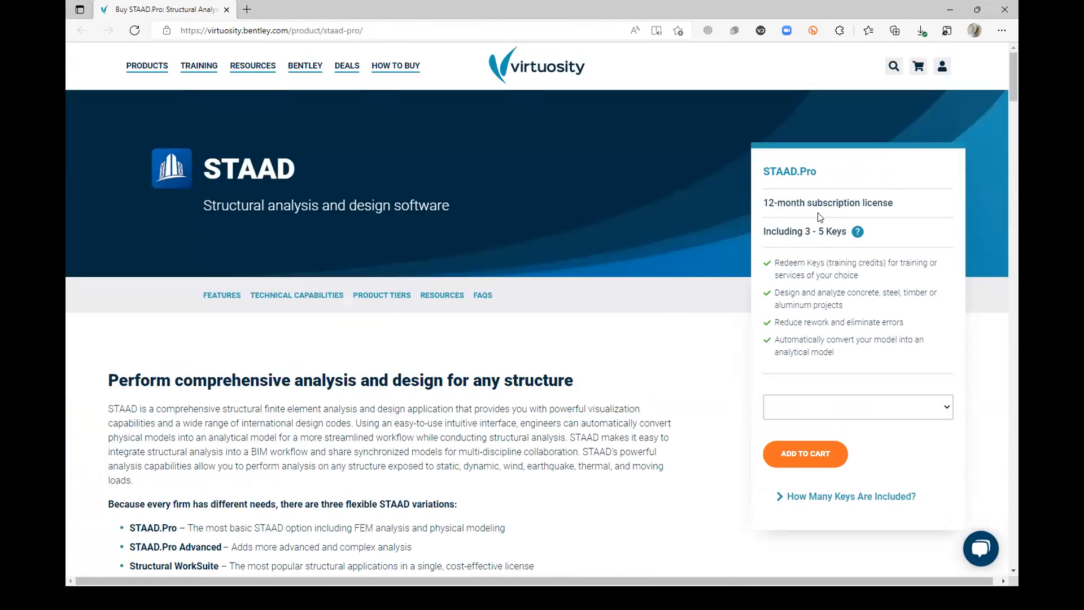
click(848, 412)
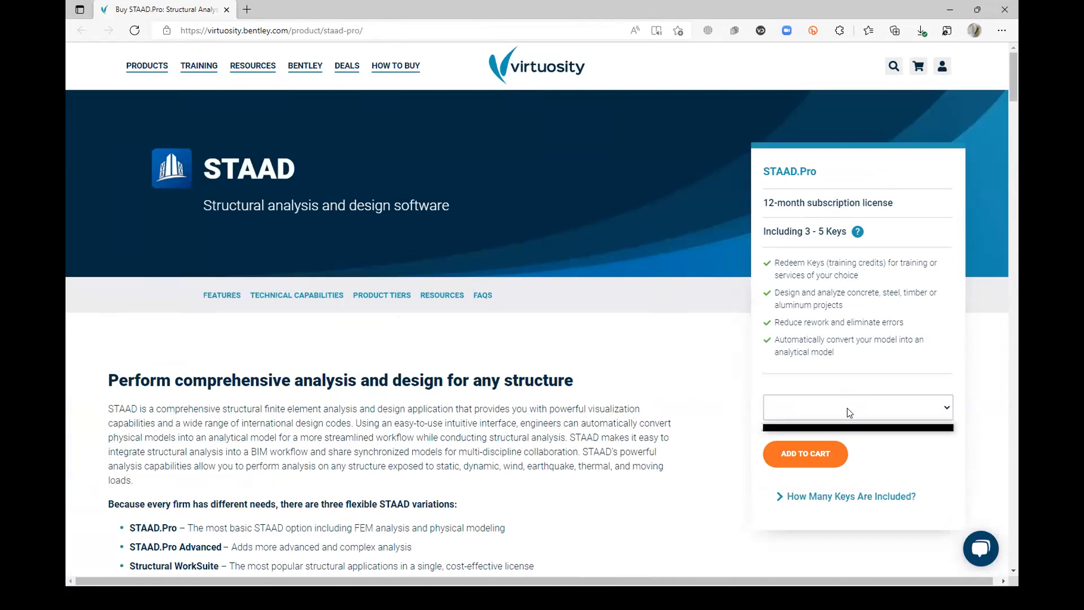
scroll(849, 413, down, 3)
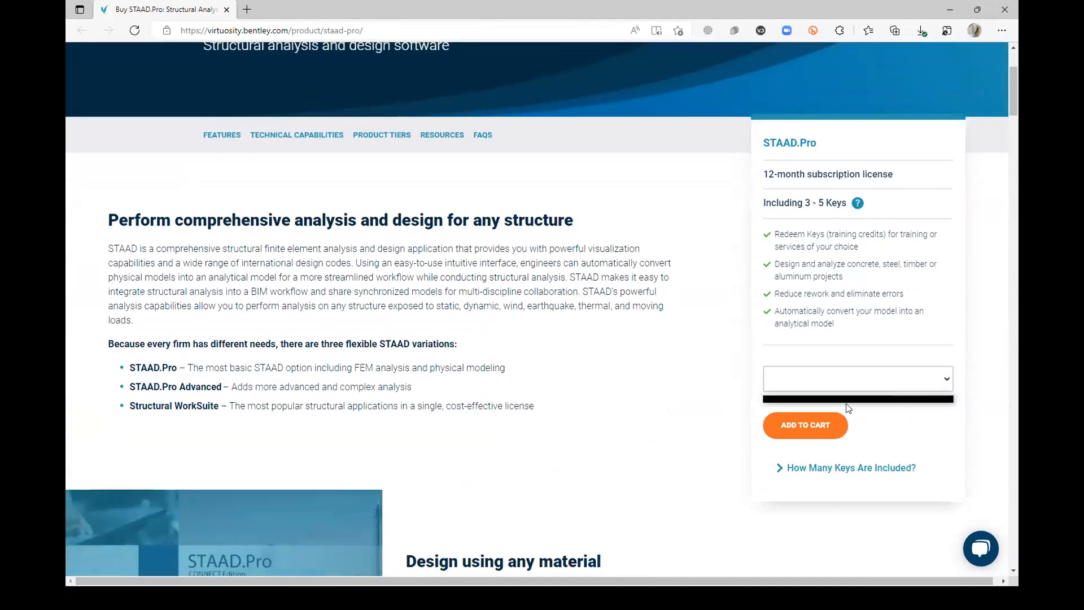
click(670, 406)
click(905, 378)
click(615, 409)
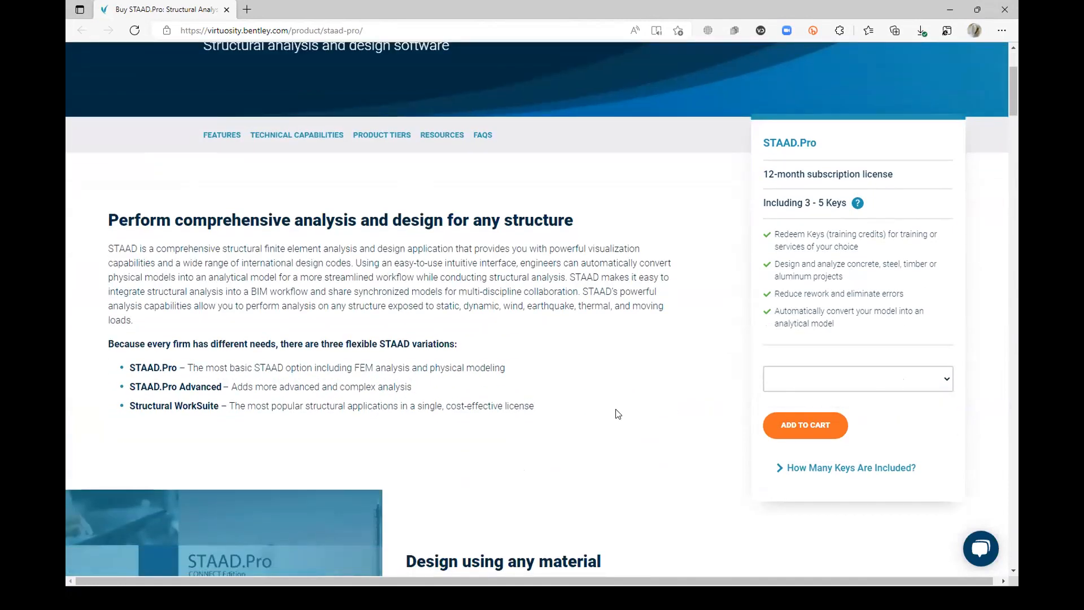
Examine the related products' subscription prices and the feature comparison, then return to the STAAD.Pro purchase options.
scroll(617, 414, down, 12)
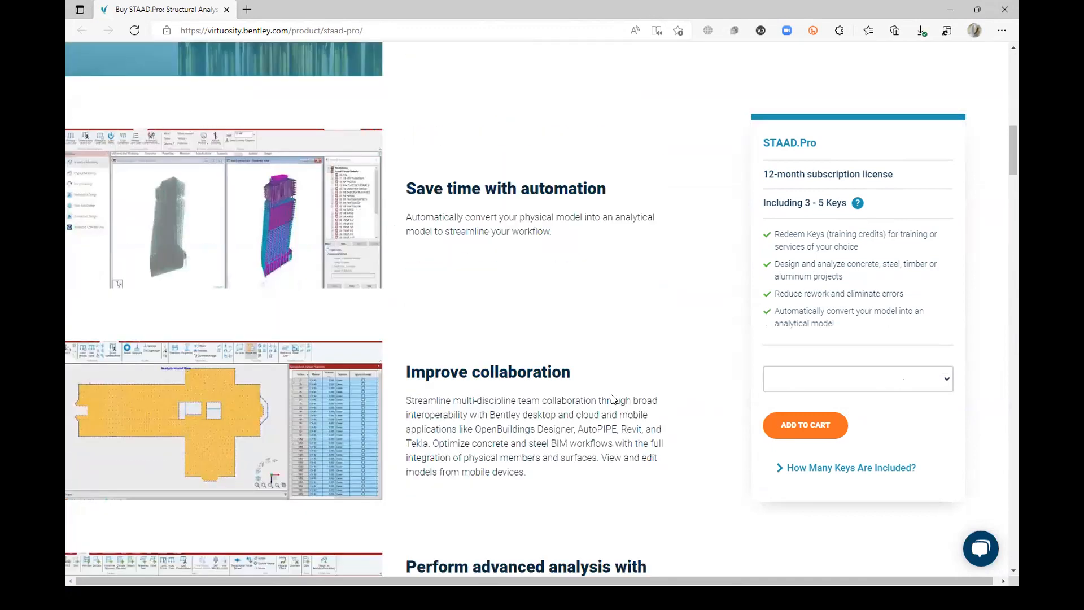
scroll(612, 400, down, 10)
scroll(611, 394, down, 15)
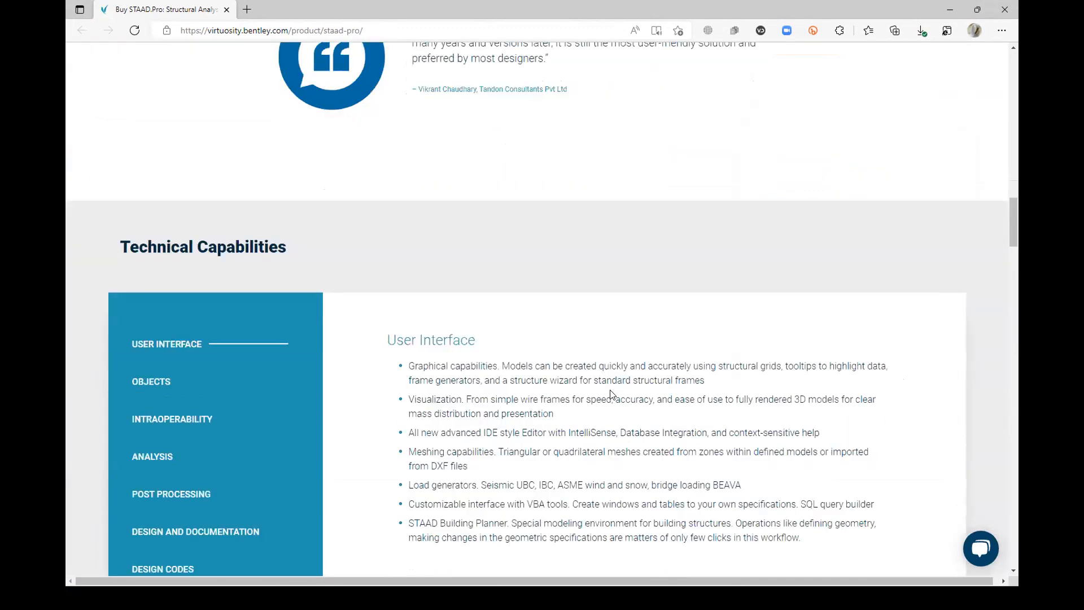
scroll(591, 400, down, 5)
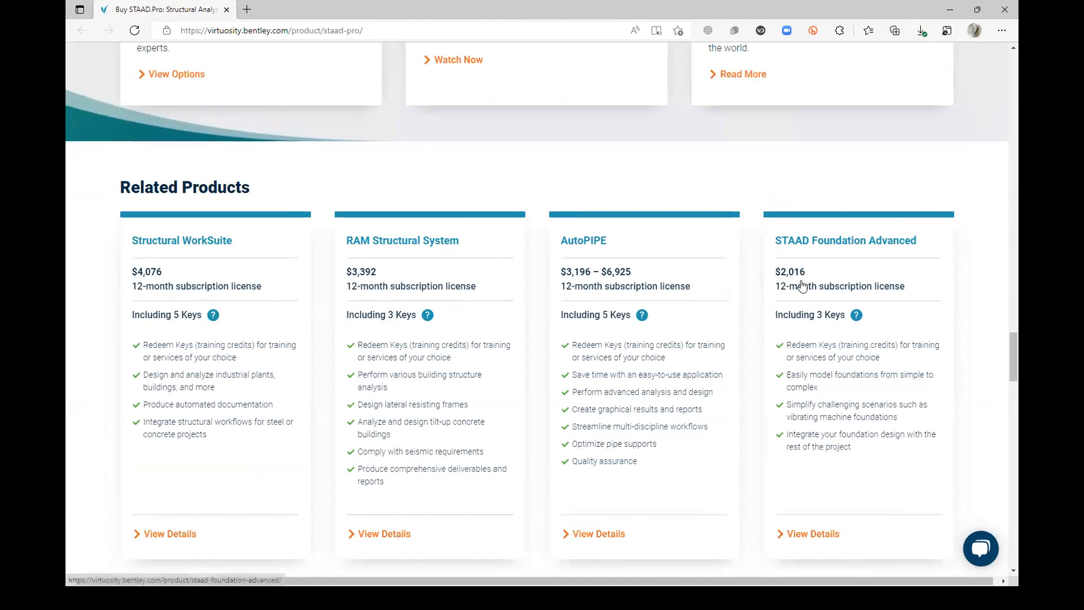
scroll(734, 329, down, 1)
scroll(734, 329, down, 3)
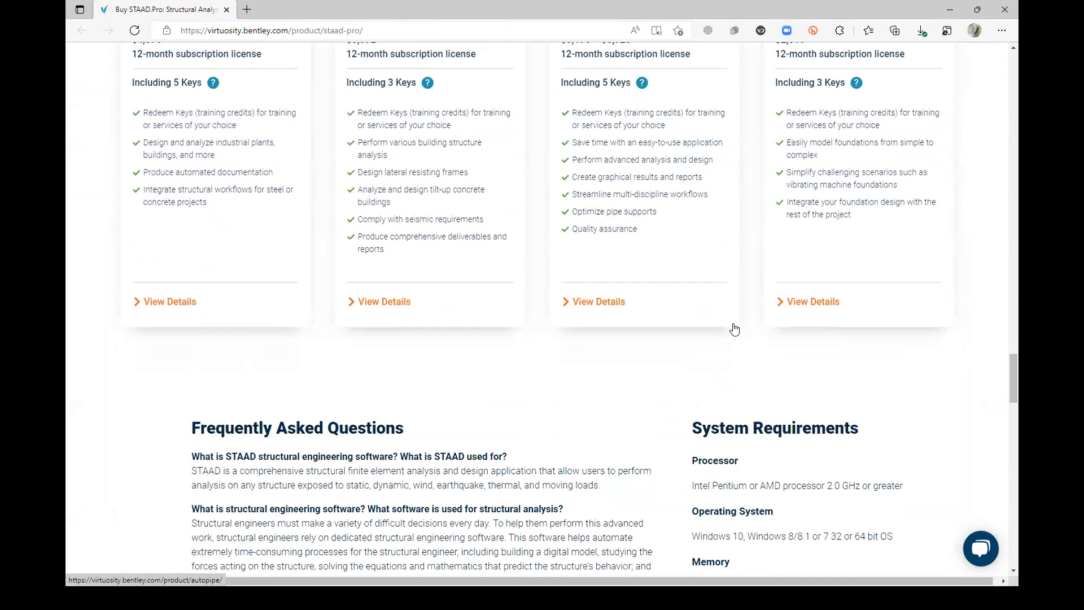
scroll(734, 329, up, 4)
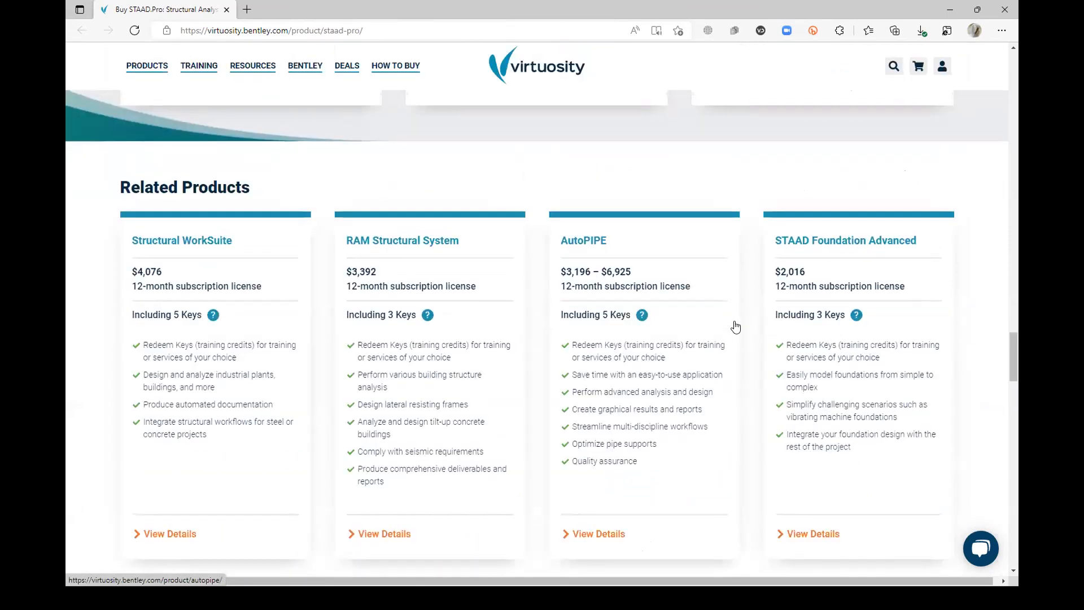
scroll(735, 326, up, 10)
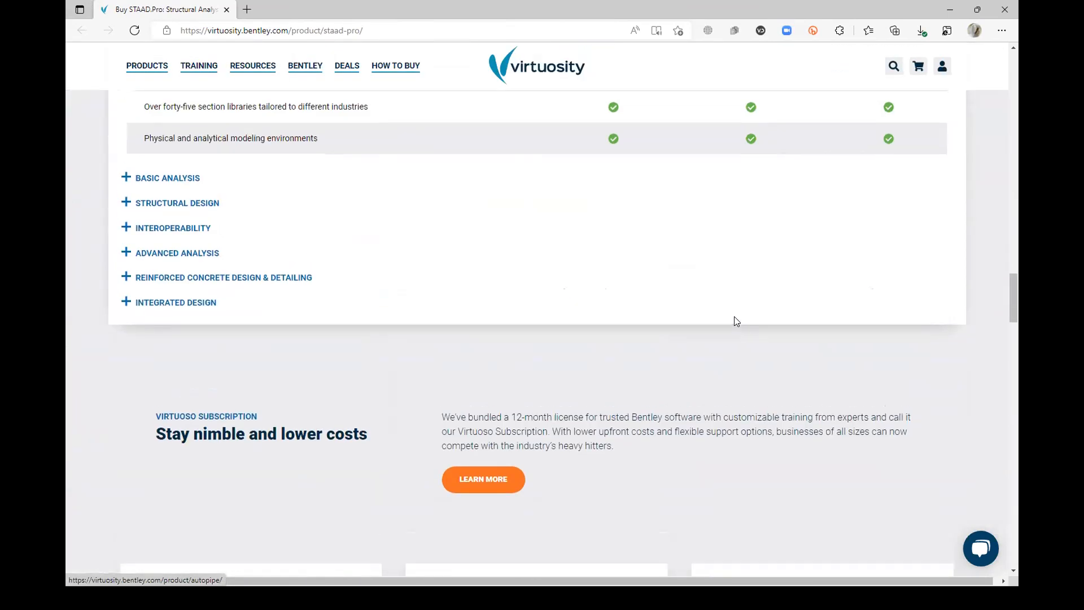
scroll(734, 316, down, 3)
scroll(734, 320, up, 10)
scroll(734, 320, up, 5)
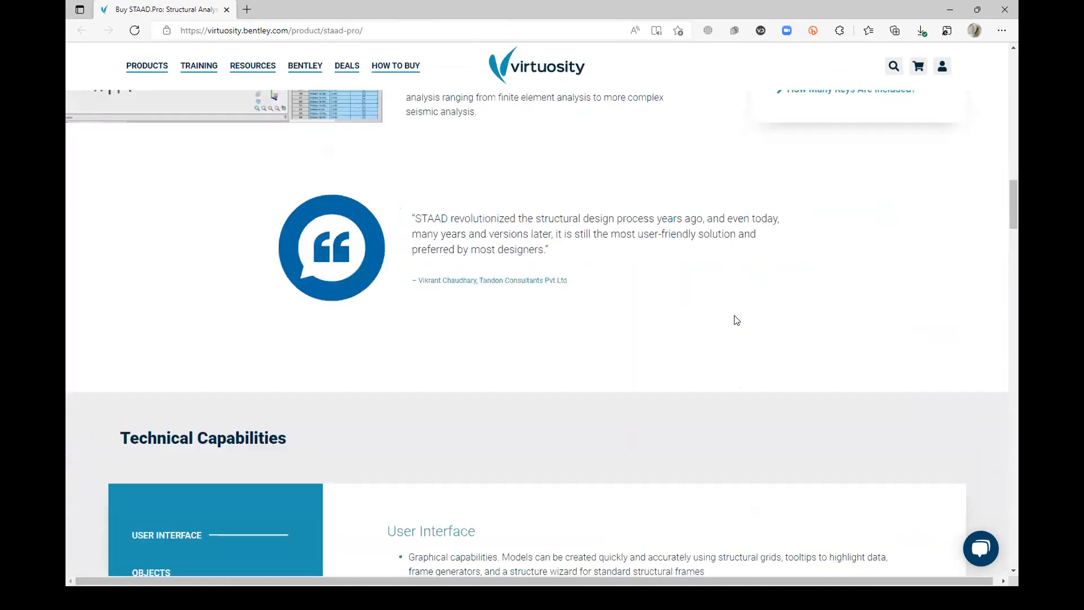
scroll(735, 320, up, 2)
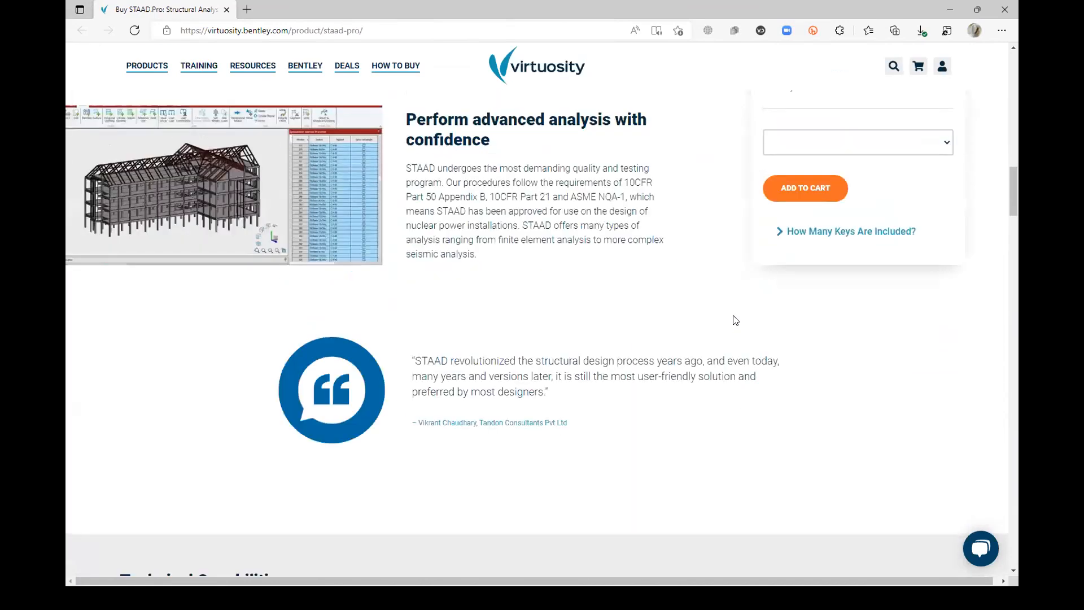
scroll(735, 321, up, 15)
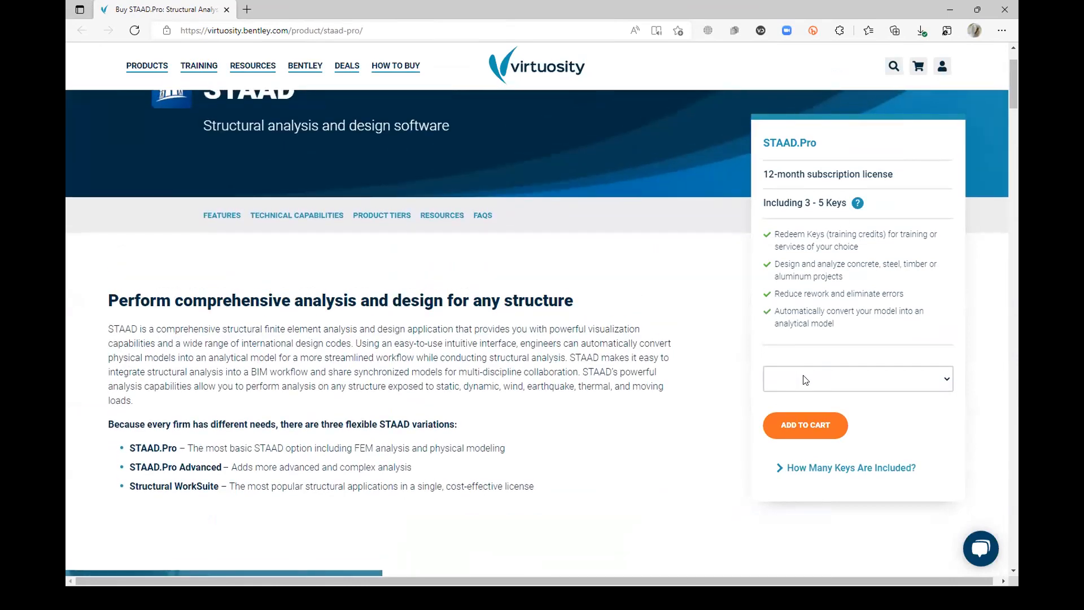
Reload the STAAD product page and select STAAD.Pro from the listed licence options.
click(135, 32)
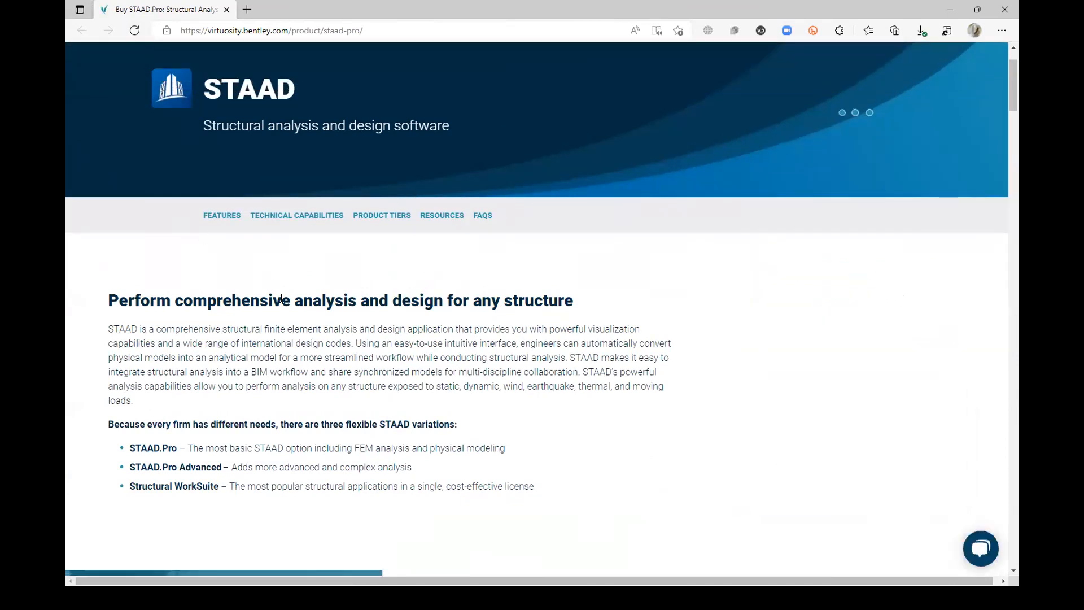
scroll(298, 336, down, 5)
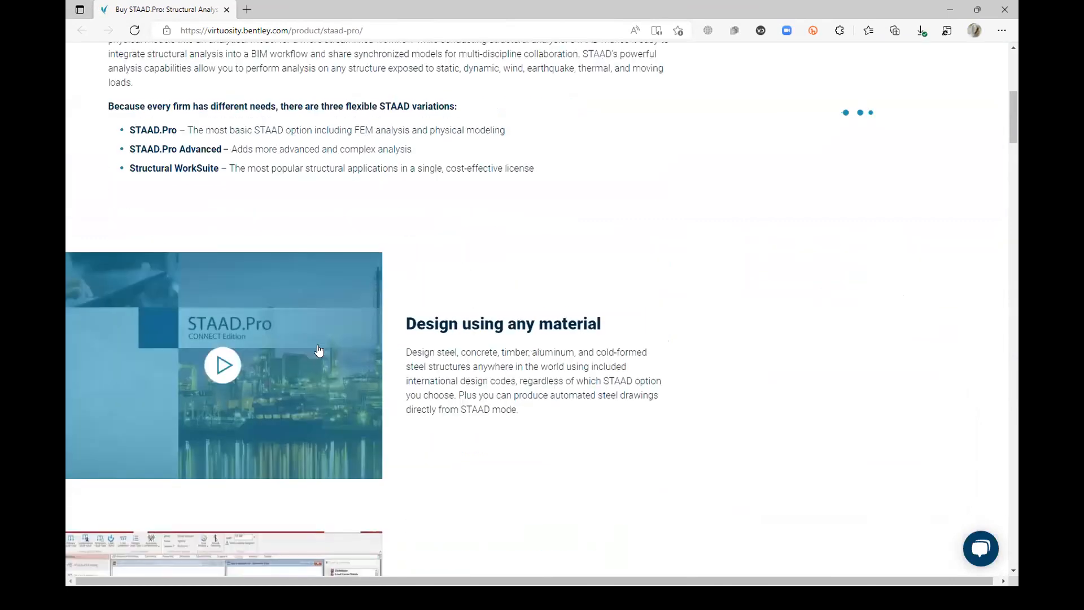
scroll(709, 310, up, 4)
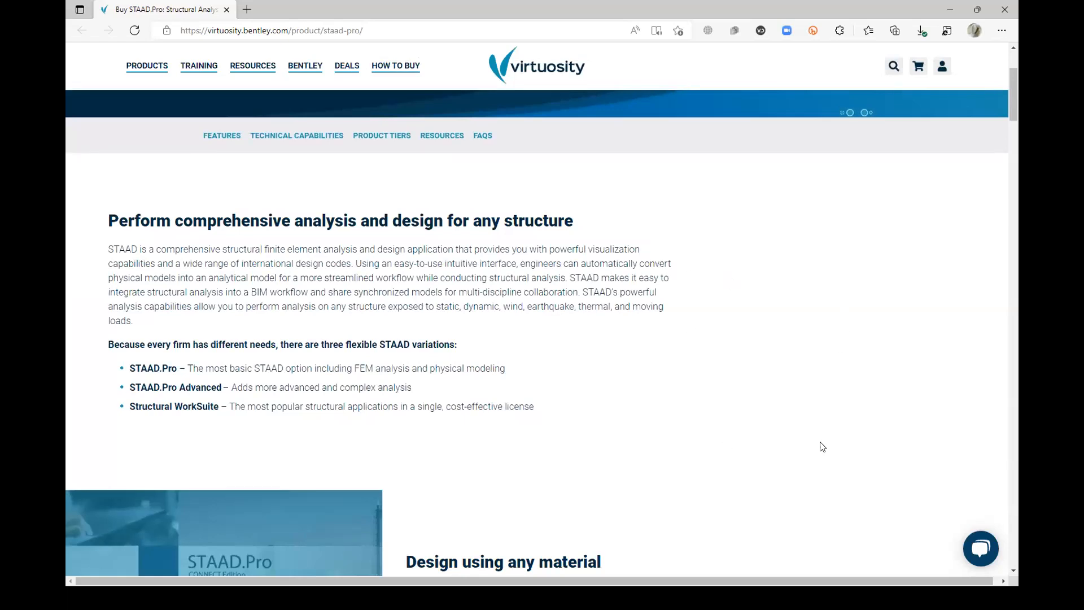
scroll(559, 452, down, 1)
scroll(559, 452, down, 6)
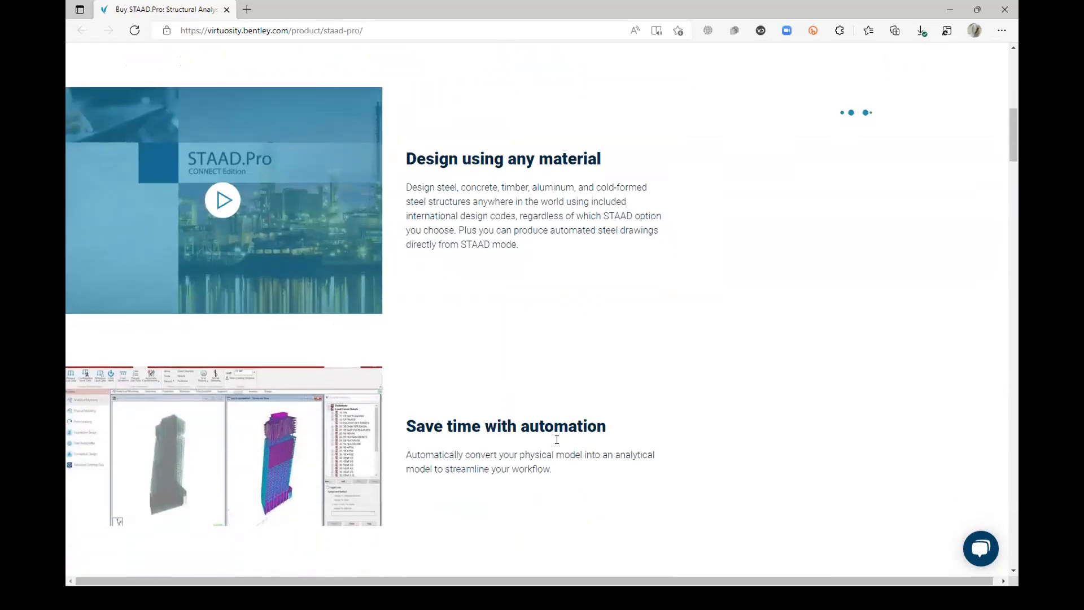
scroll(557, 439, down, 5)
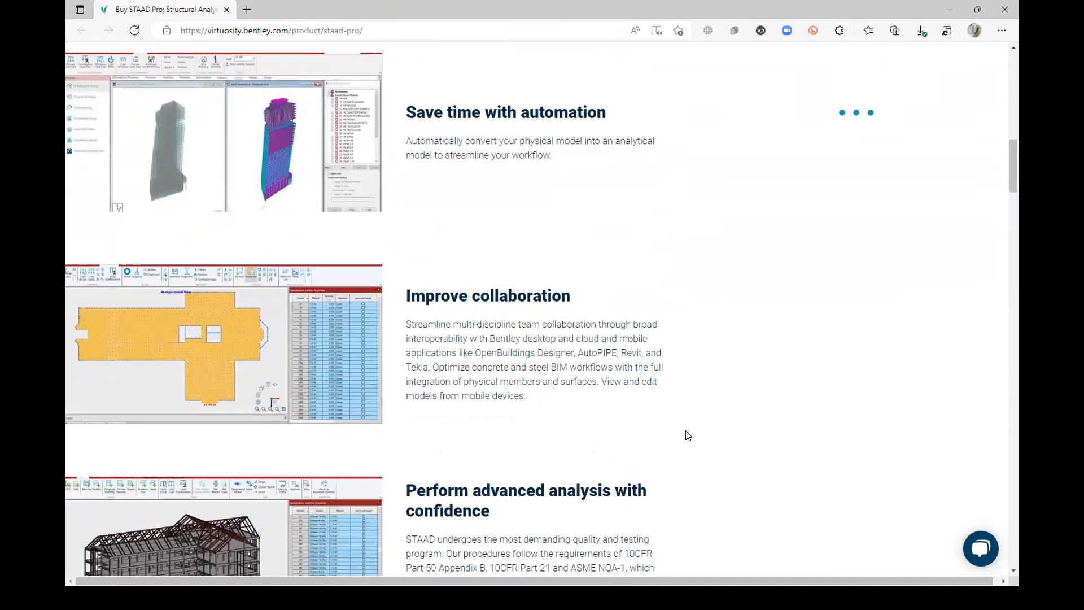
key(space)
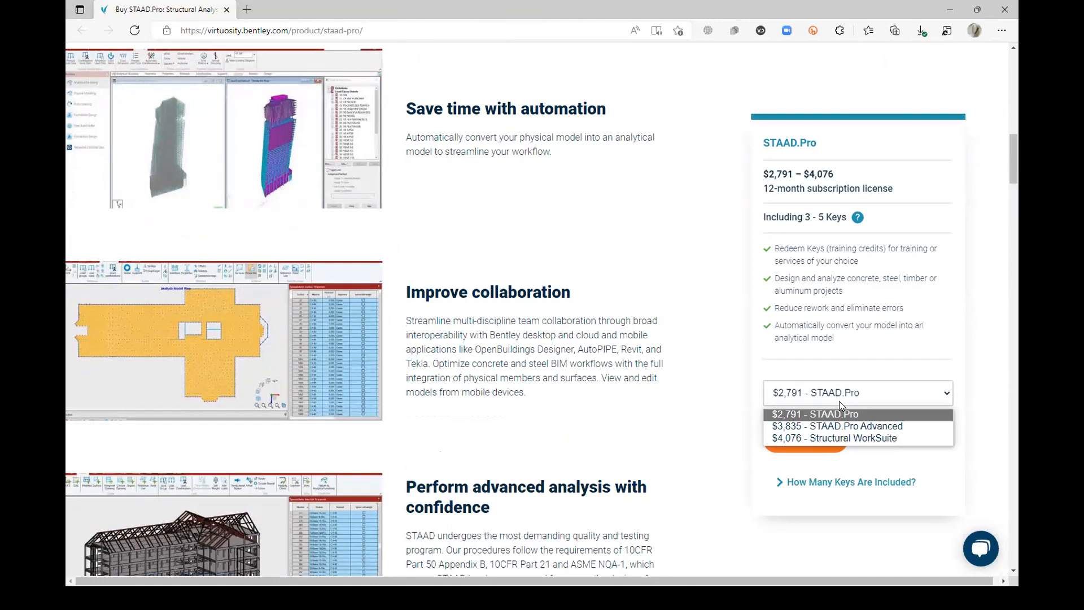
click(785, 416)
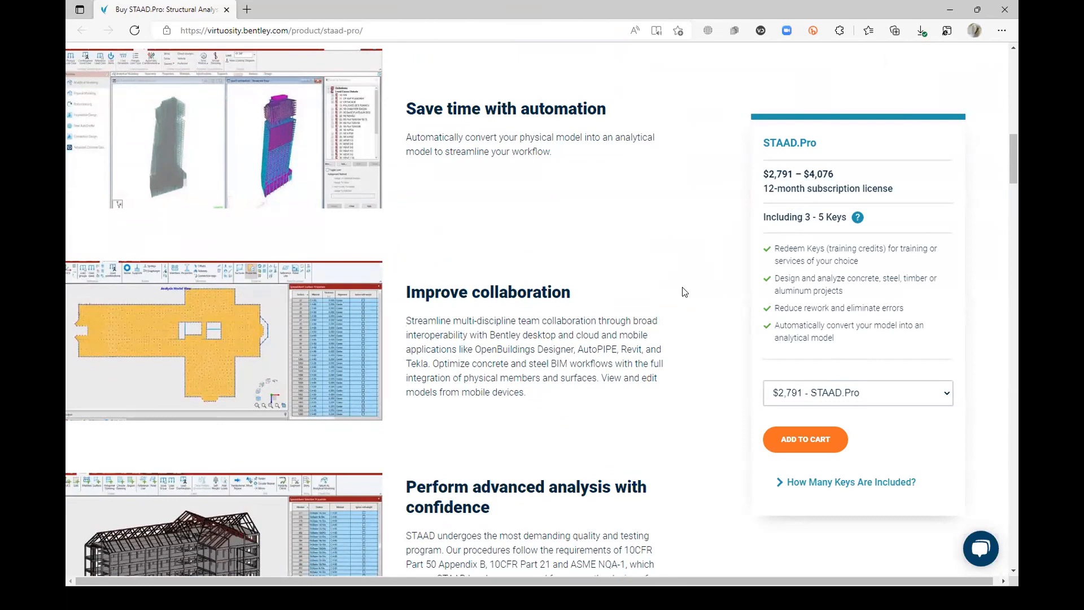
Look up the currency conversion "2791 usd to idr" in a new browser tab.
key(ctrl+t)
text(2791)
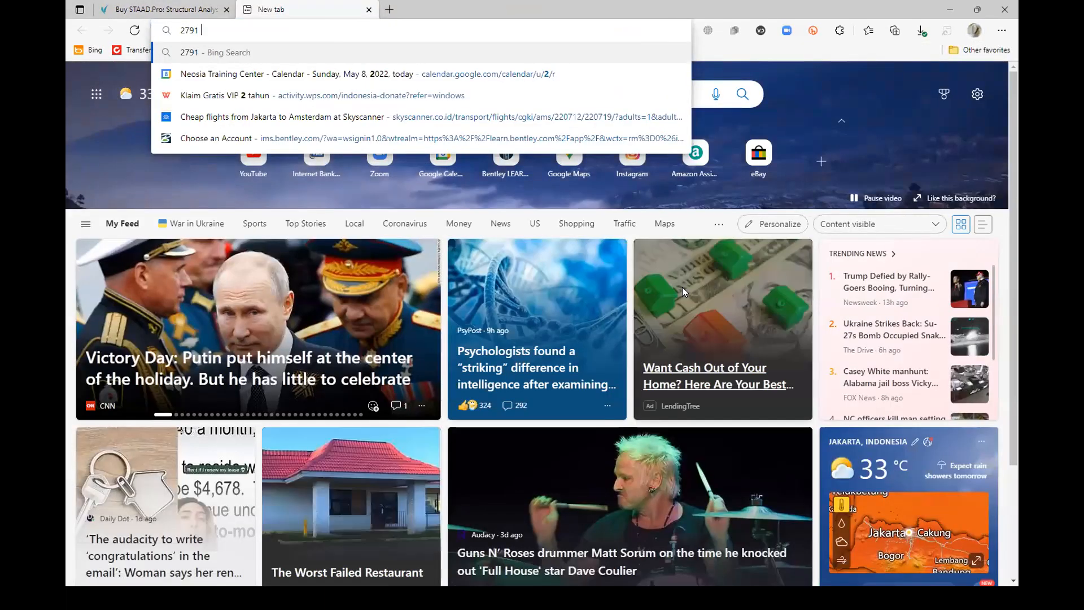
text( usd to idr)
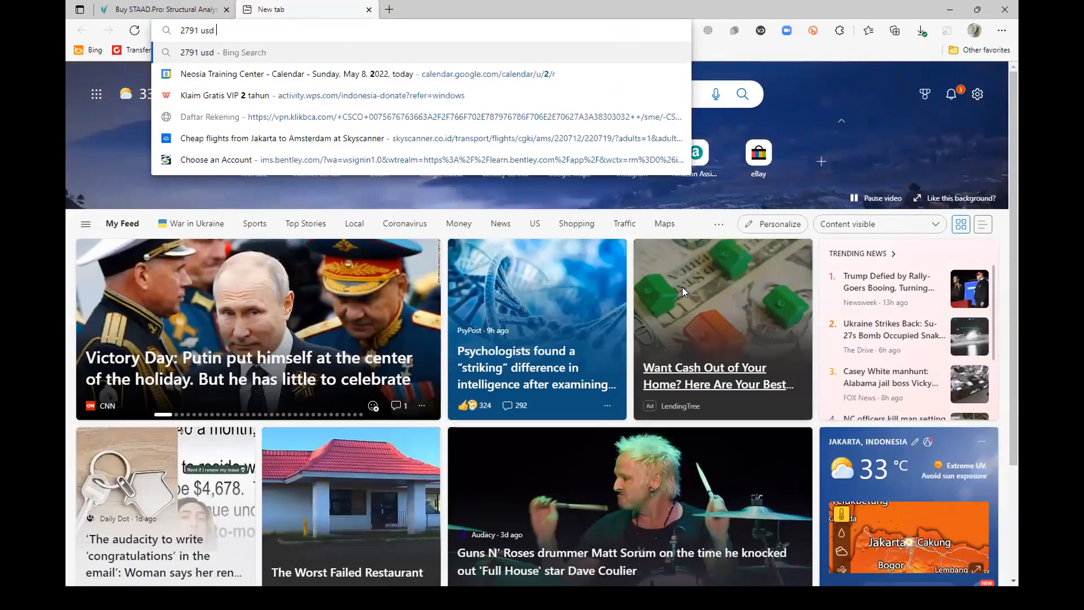
key(Return)
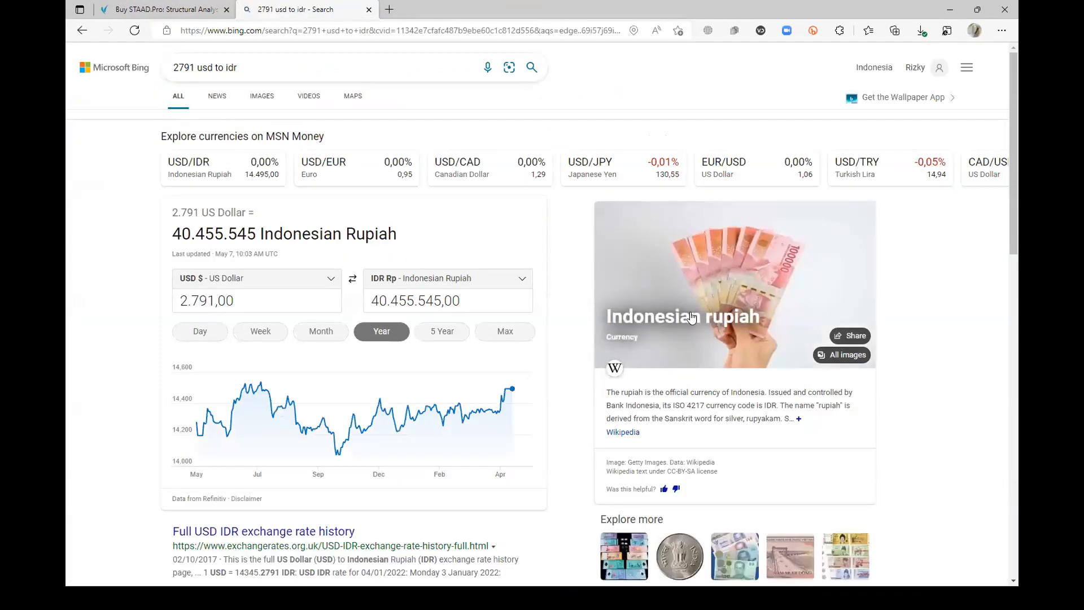
Compare the converted amount with the price on the STAAD.Pro product page, and close the search results.
click(201, 11)
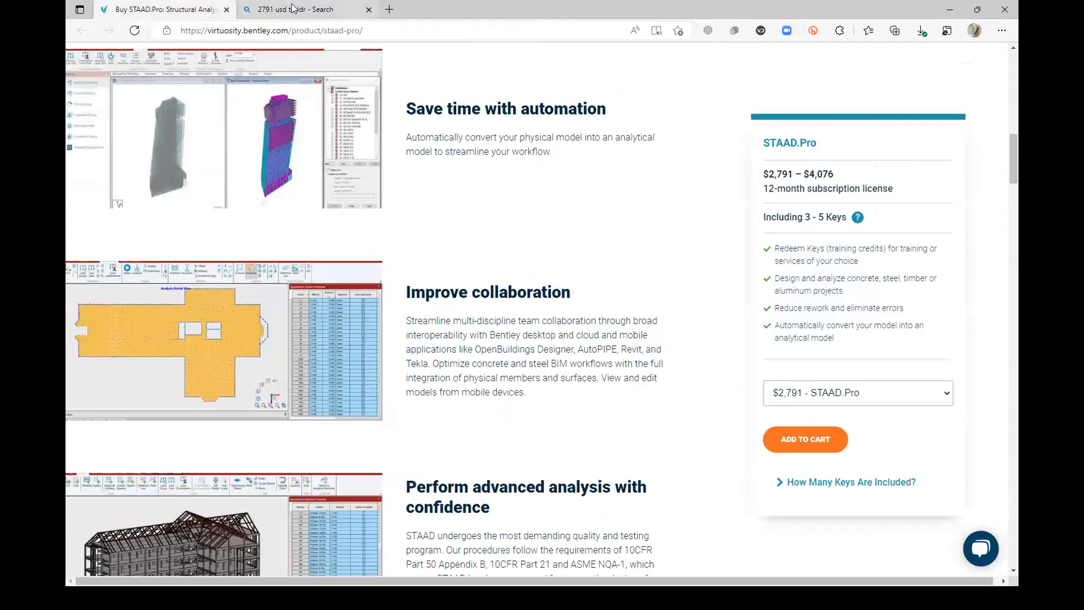
click(292, 8)
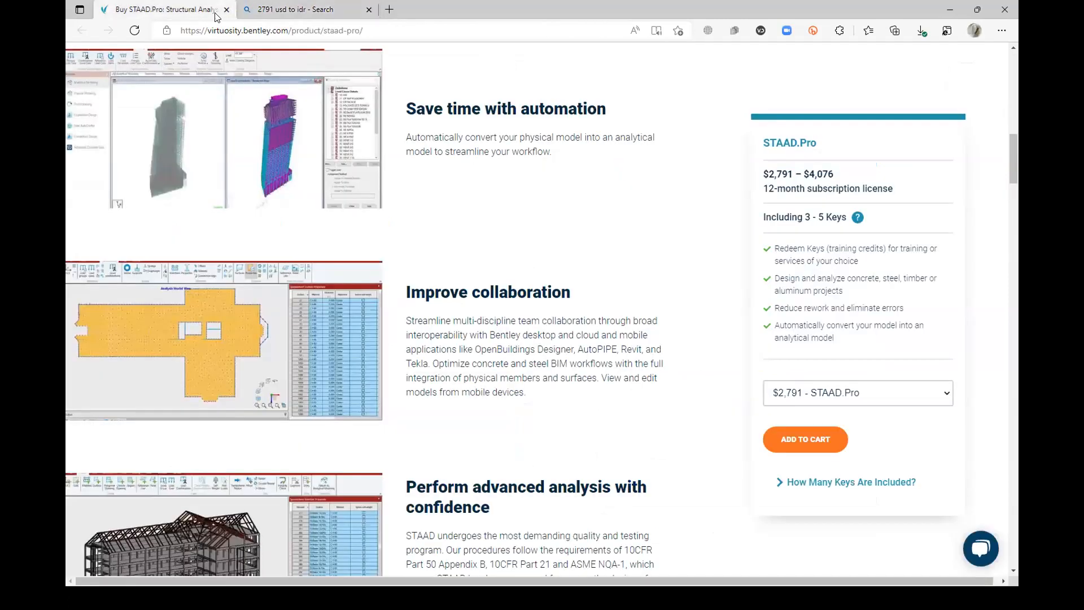
click(195, 10)
middle_click(270, 16)
Look over the STAAD variations, the material, automation, collaboration and advanced analysis features, and the start of the Technical Capabilities section.
scroll(578, 341, up, 9)
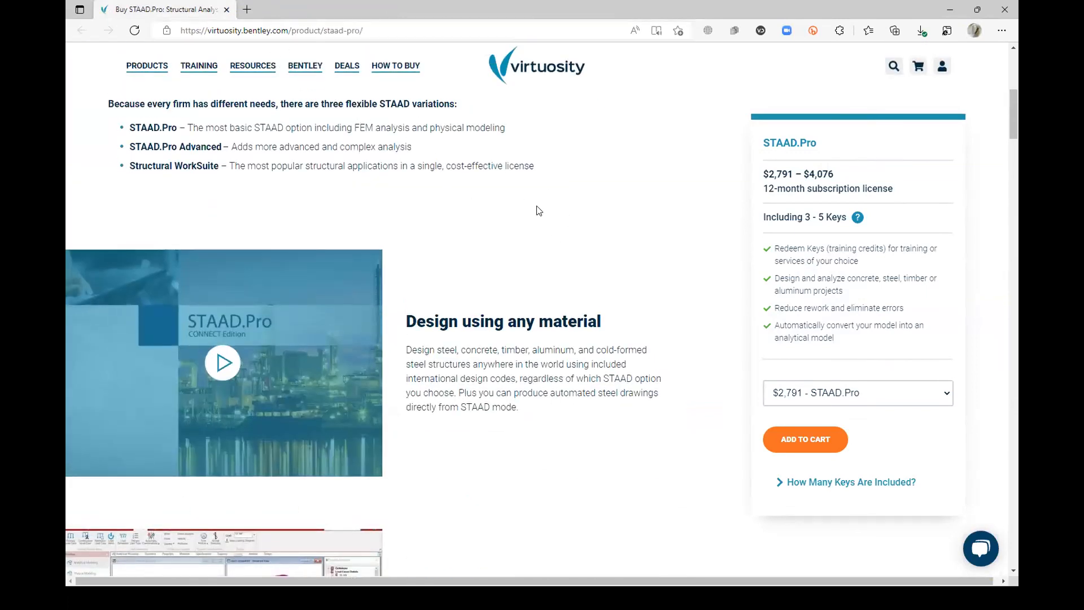
scroll(554, 231, down, 3)
scroll(554, 230, down, 5)
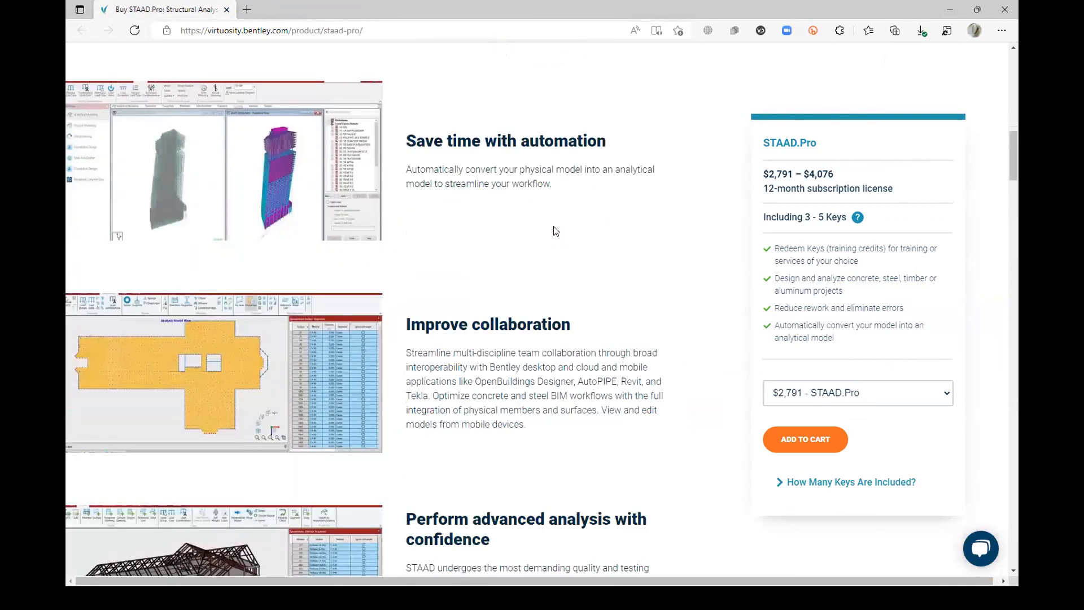
scroll(554, 231, down, 2)
scroll(668, 284, down, 2)
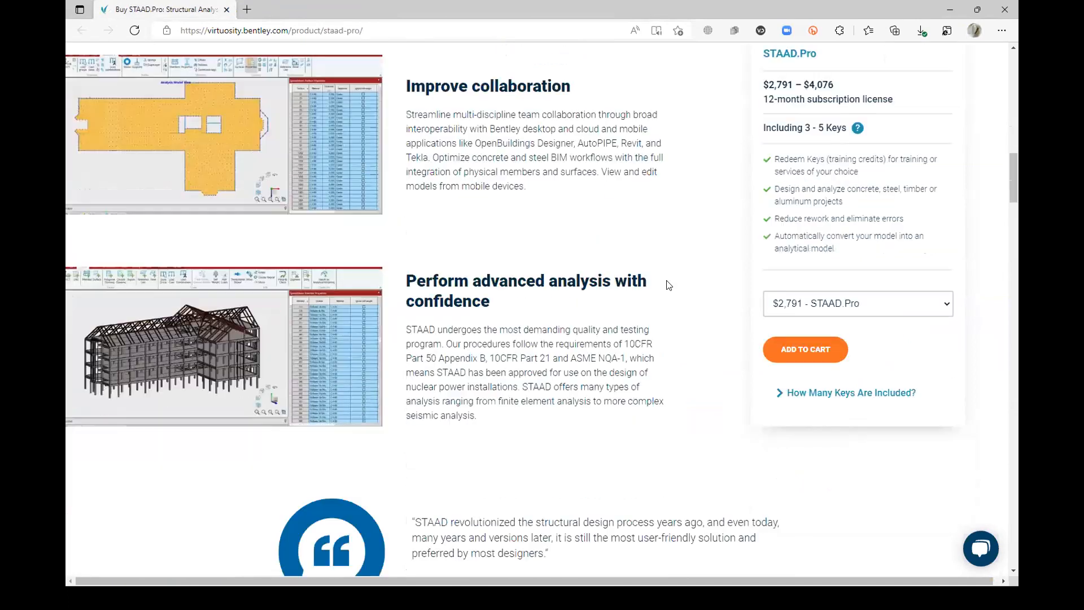
scroll(668, 284, down, 2)
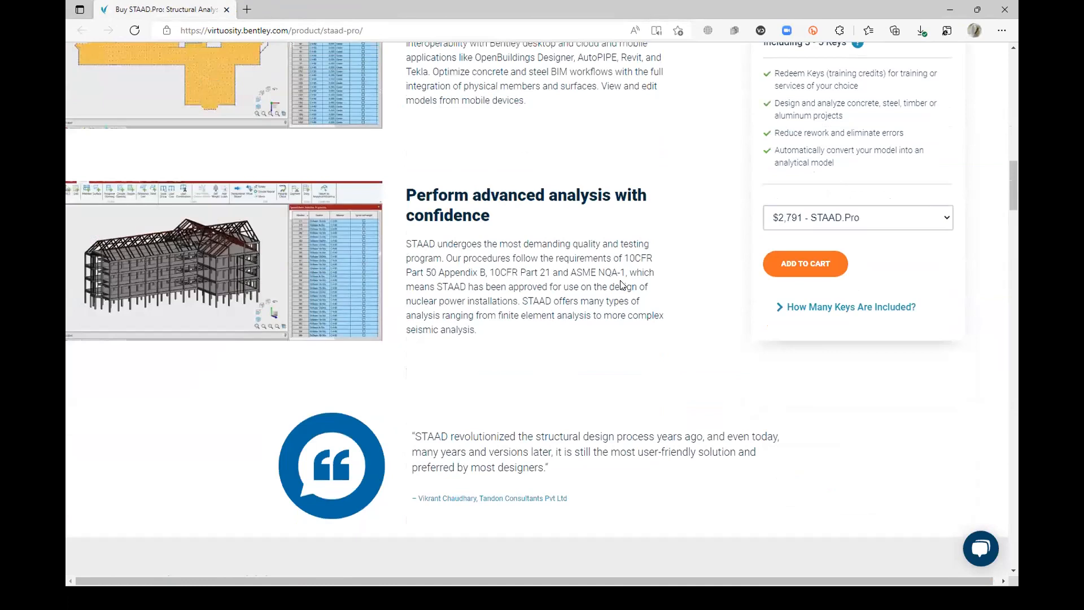
scroll(620, 284, down, 6)
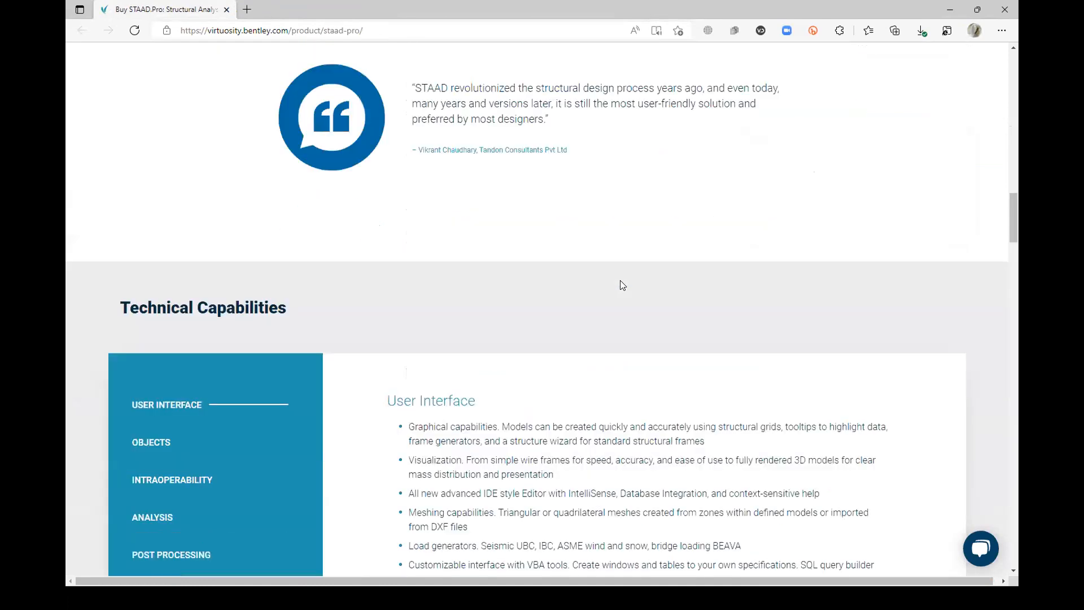
scroll(620, 284, up, 4)
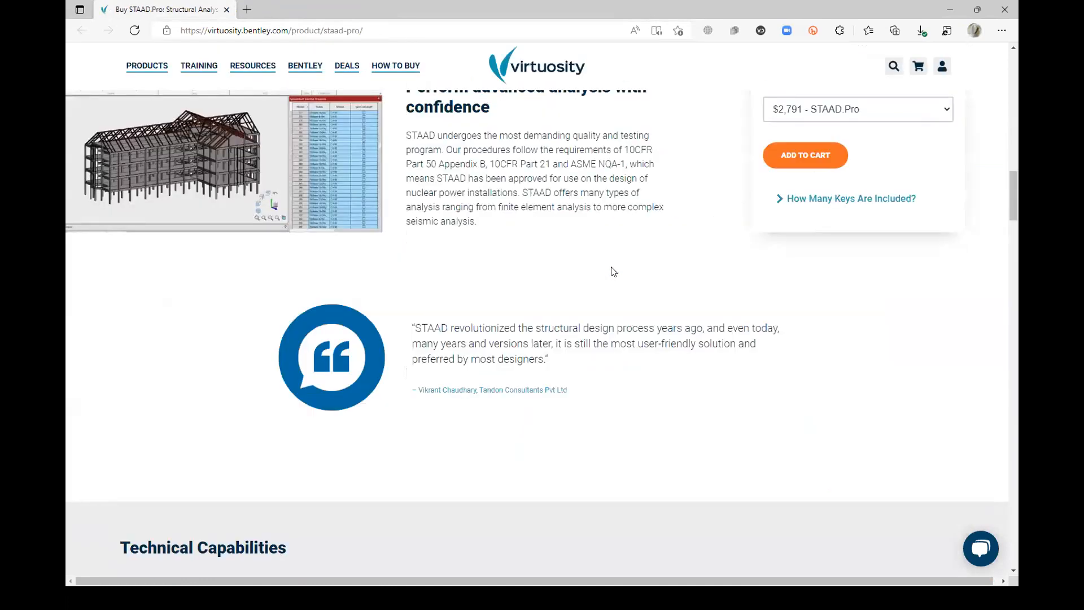
scroll(613, 271, up, 1)
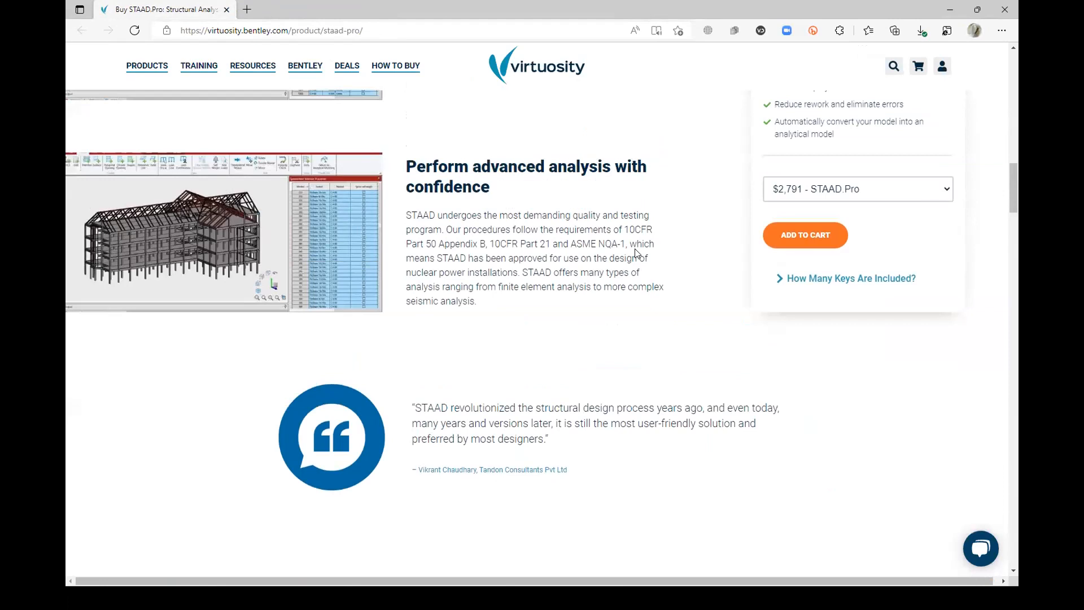
List the licence options and their prices in the purchase box, leaving STAAD.Pro selected.
click(838, 195)
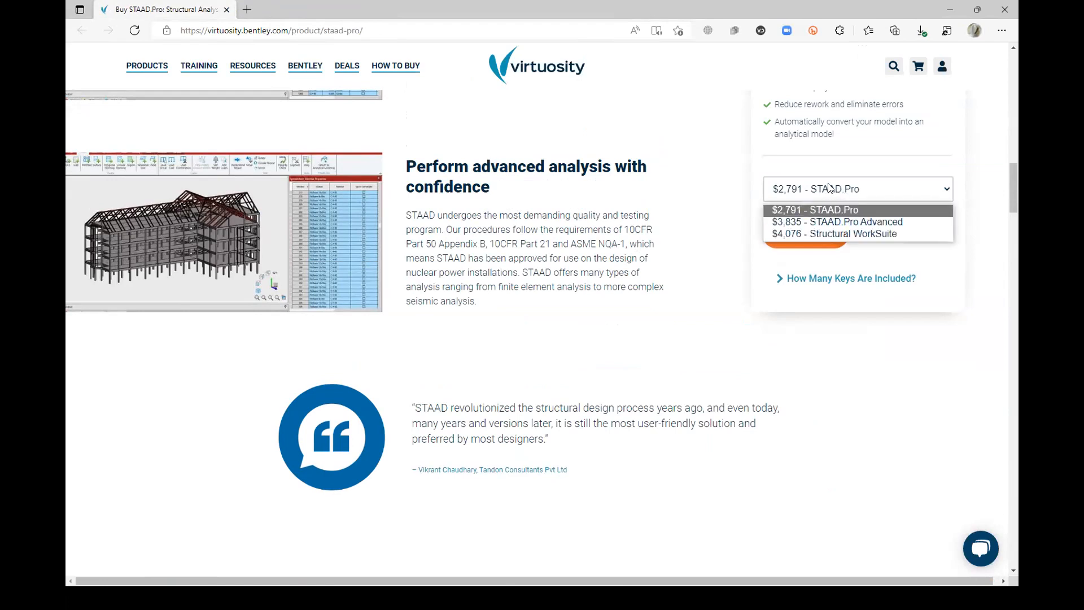
click(713, 201)
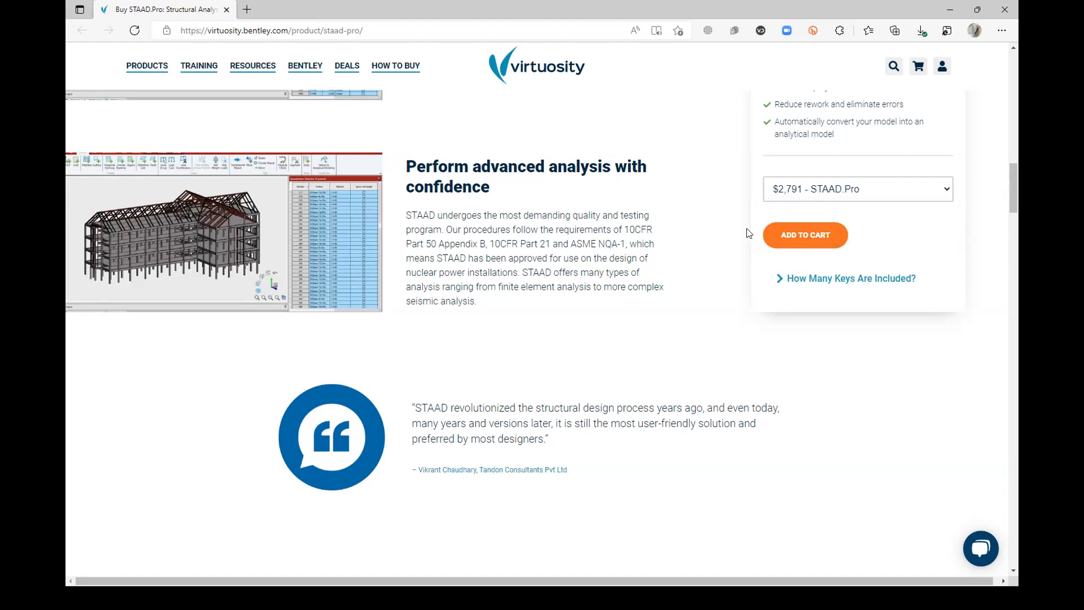
click(811, 190)
click(672, 228)
Examine the modeling feature comparison, the Virtuoso Subscription section and the related products further along the page.
scroll(624, 307, down, 2)
scroll(624, 307, down, 15)
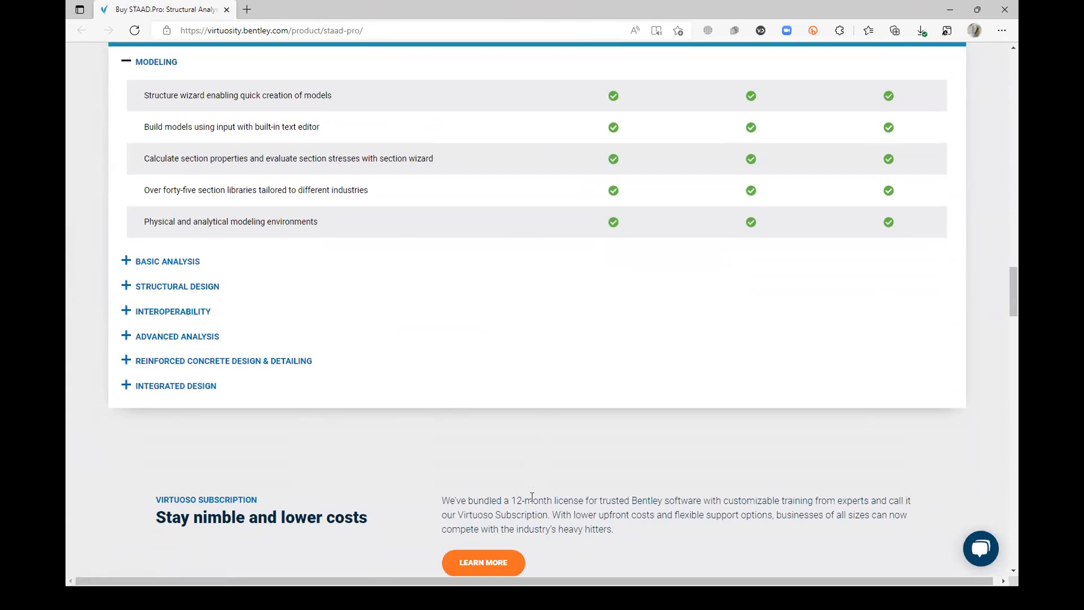
scroll(533, 497, down, 7)
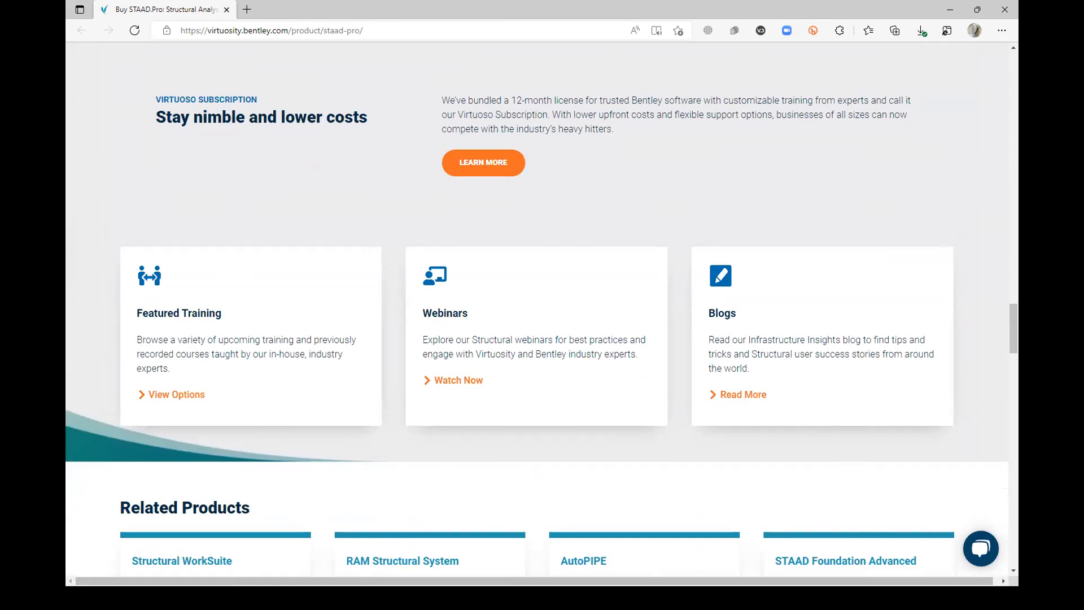
scroll(285, 334, down, 8)
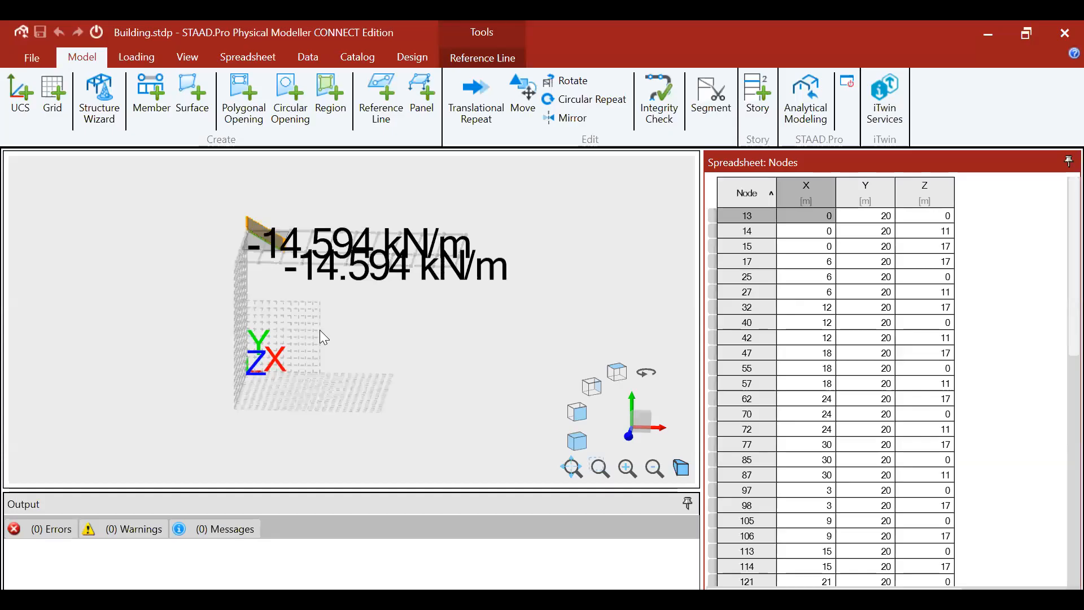
scroll(249, 261, down, 3)
scroll(228, 268, up, 5)
scroll(230, 285, down, 4)
scroll(272, 294, up, 2)
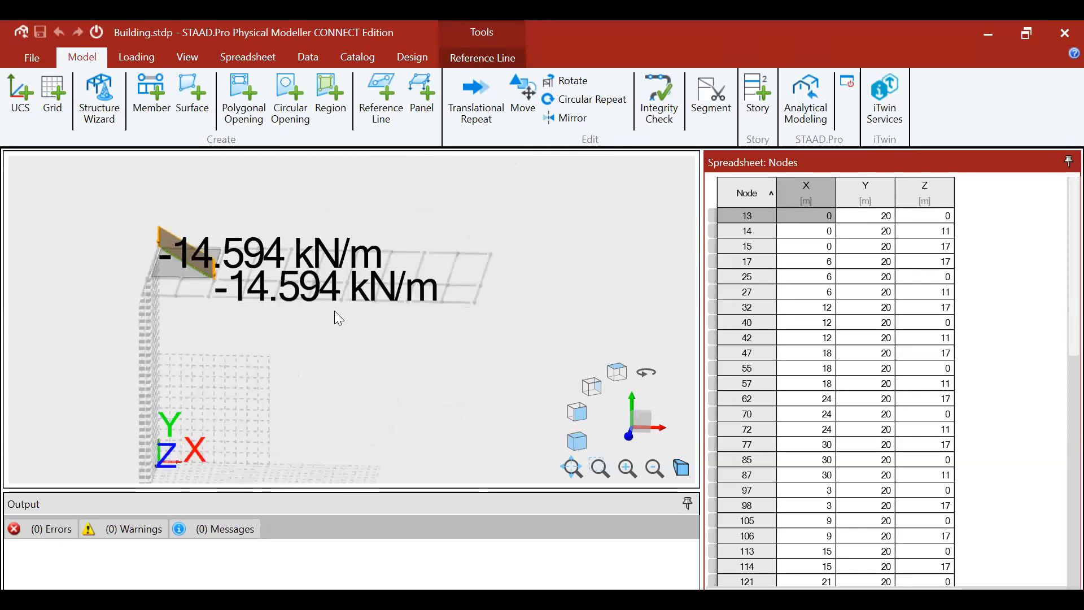
scroll(334, 310, down, 2)
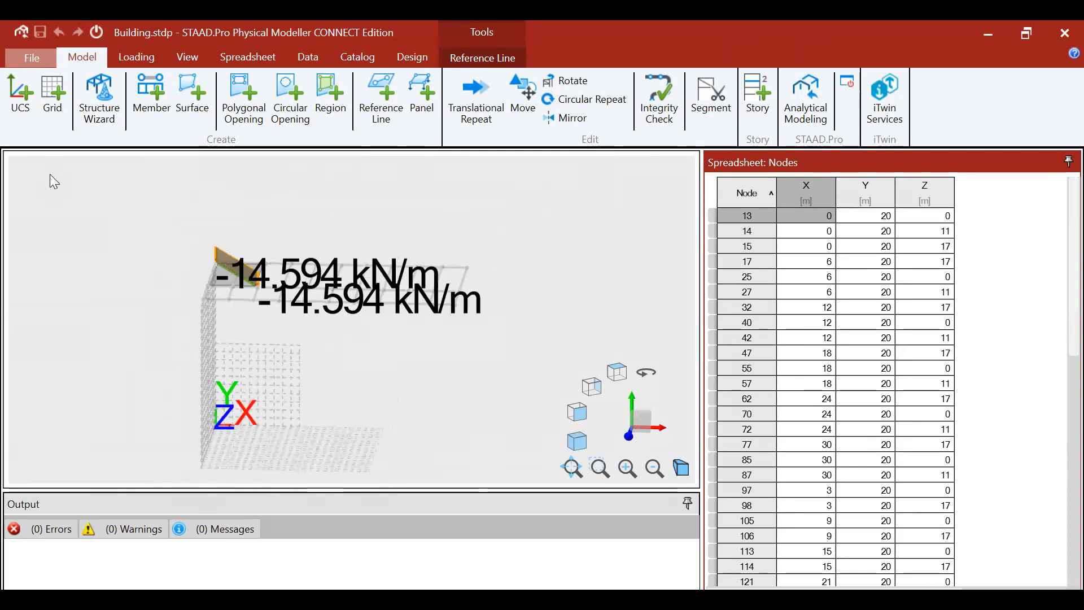
View the file and model information of Building.stdp in STAAD.Pro Physical Modeller.
click(27, 60)
click(27, 65)
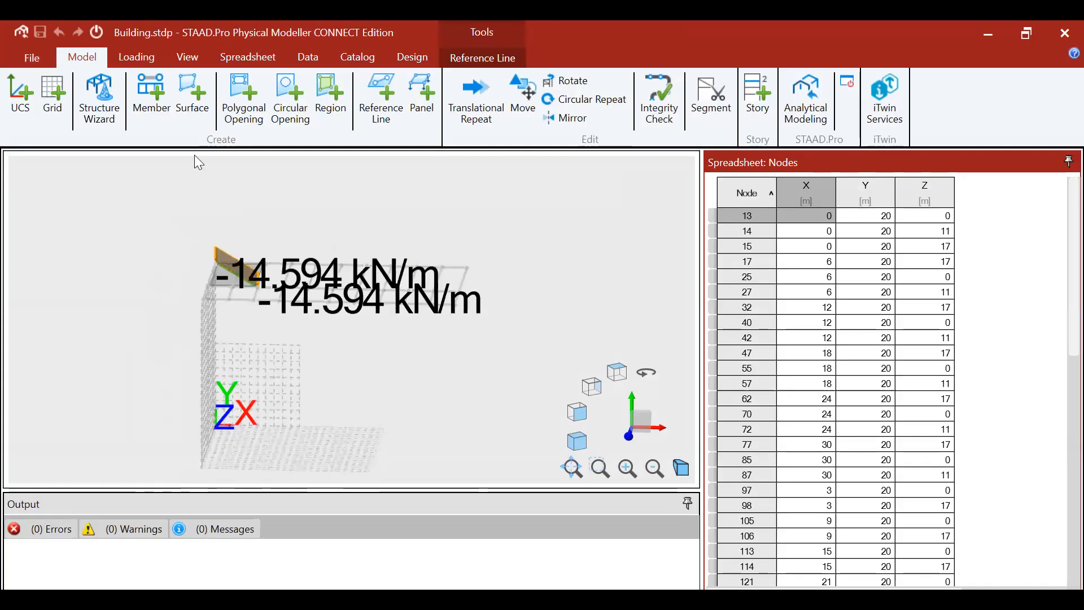
click(32, 59)
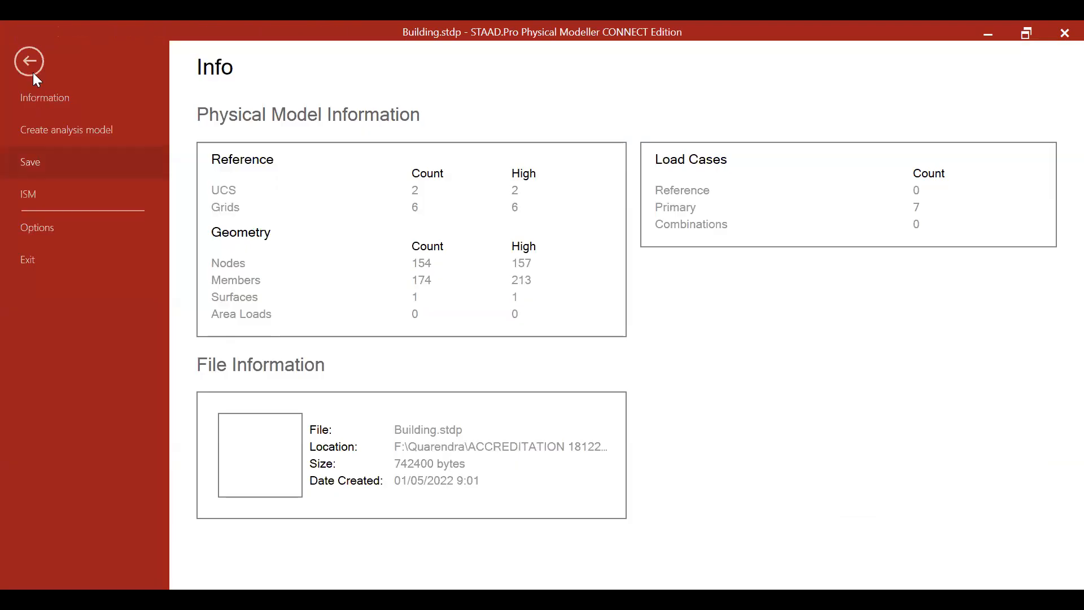
click(22, 59)
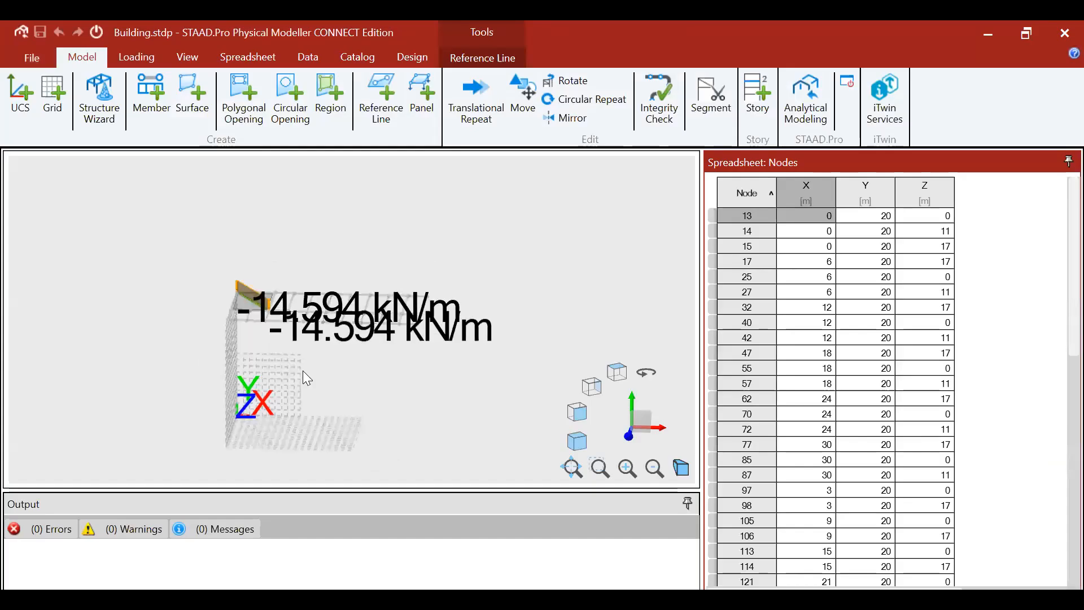
click(26, 55)
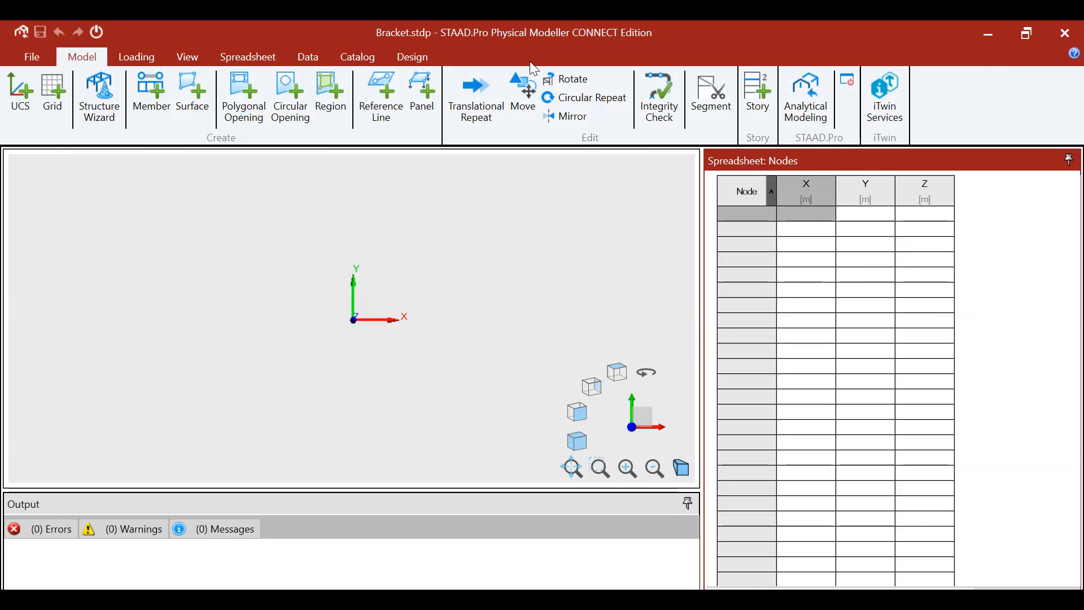
Create the Default Metric grid on the WCS XY plane with 10 spaces of 1 m in X and Y, and view it isometrically.
scroll(311, 276, up, 3)
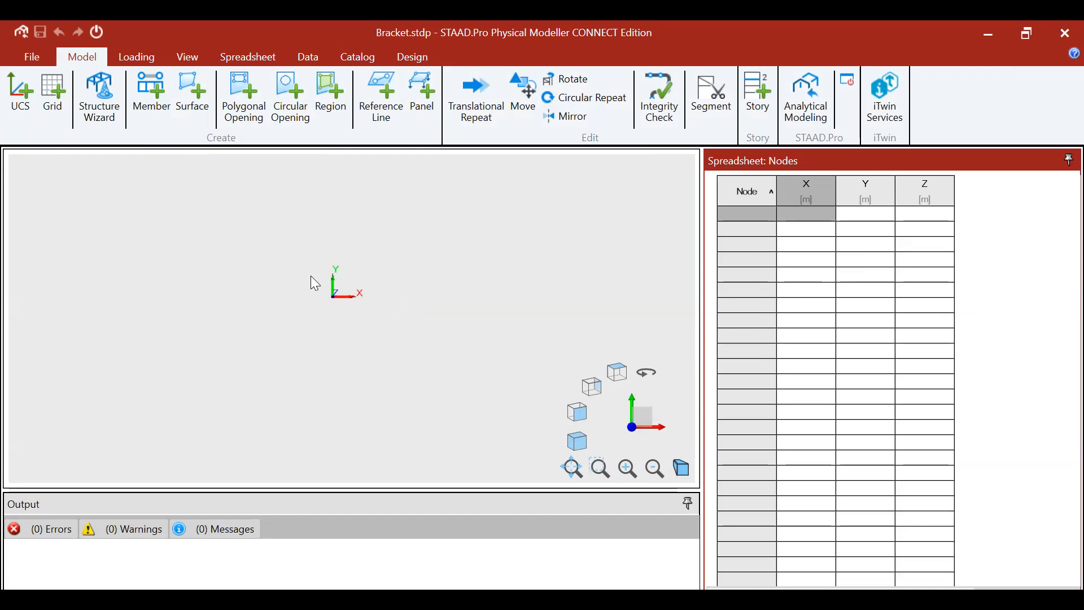
scroll(311, 276, down, 3)
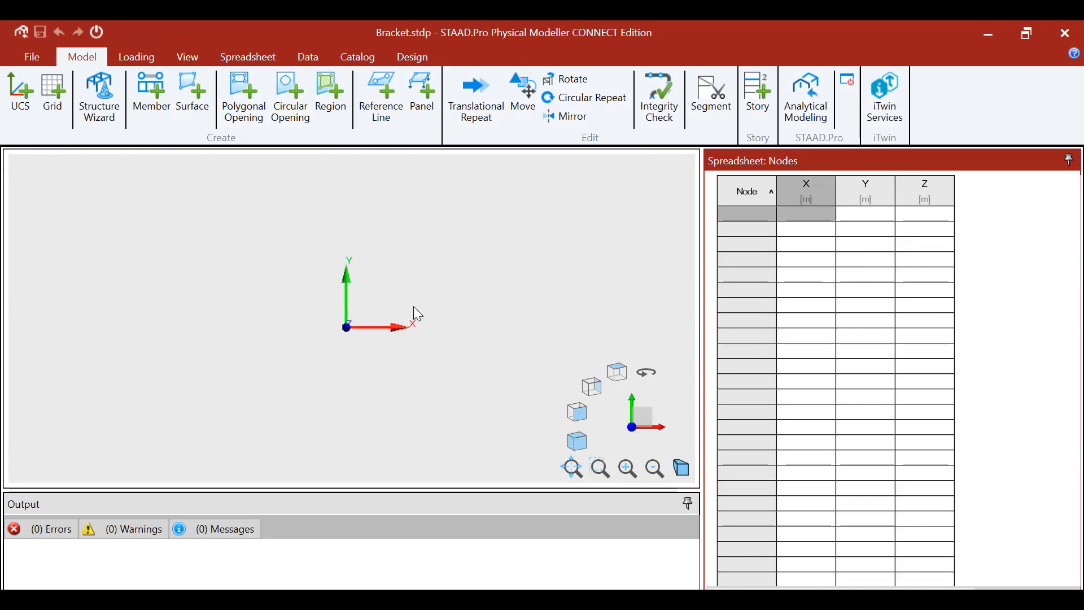
click(53, 91)
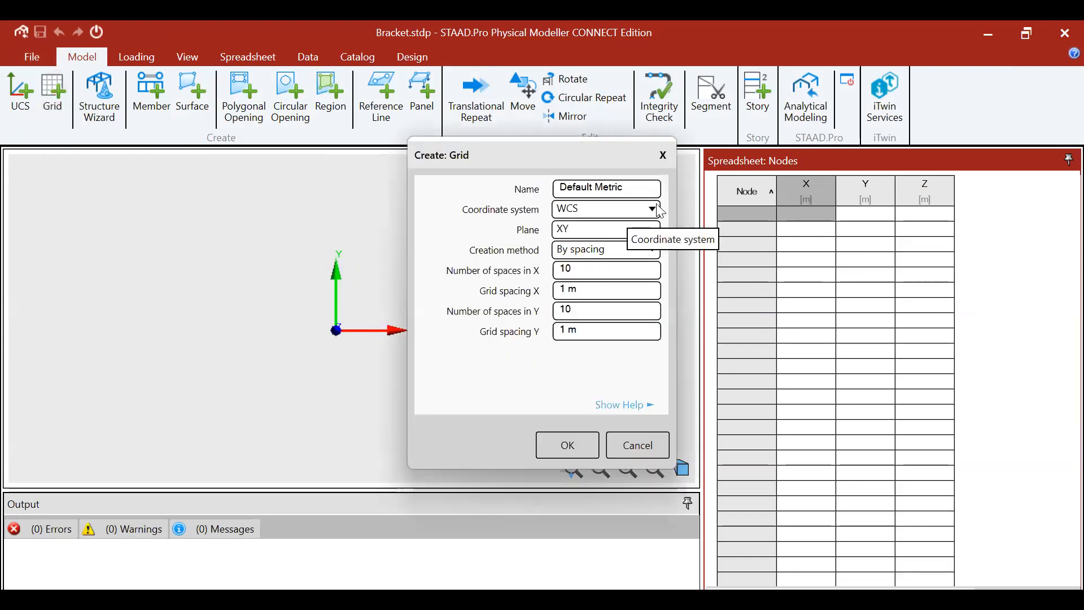
click(569, 449)
scroll(403, 314, up, 2)
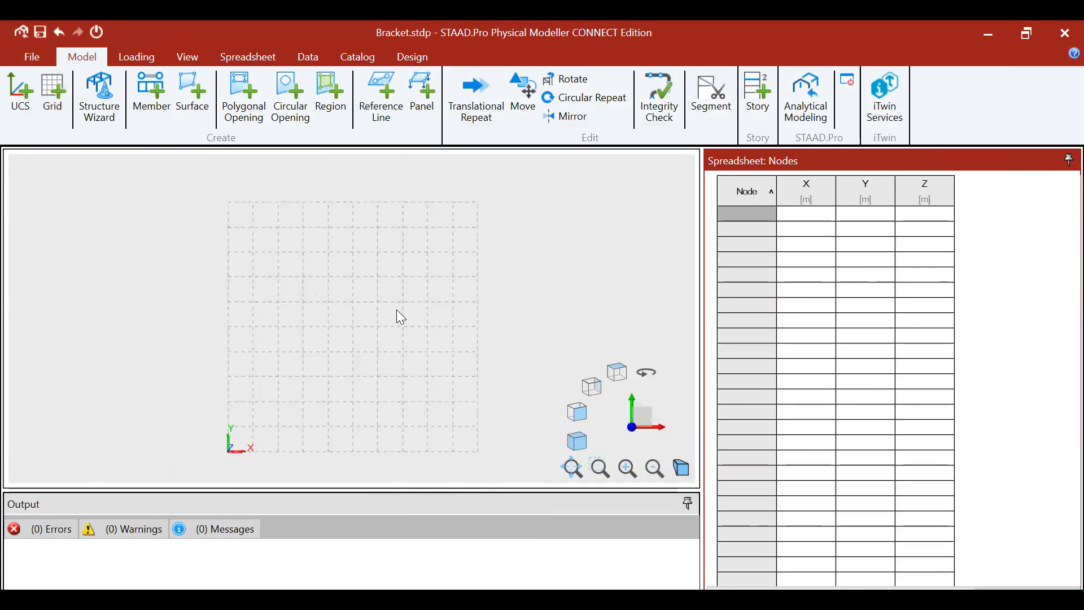
click(577, 441)
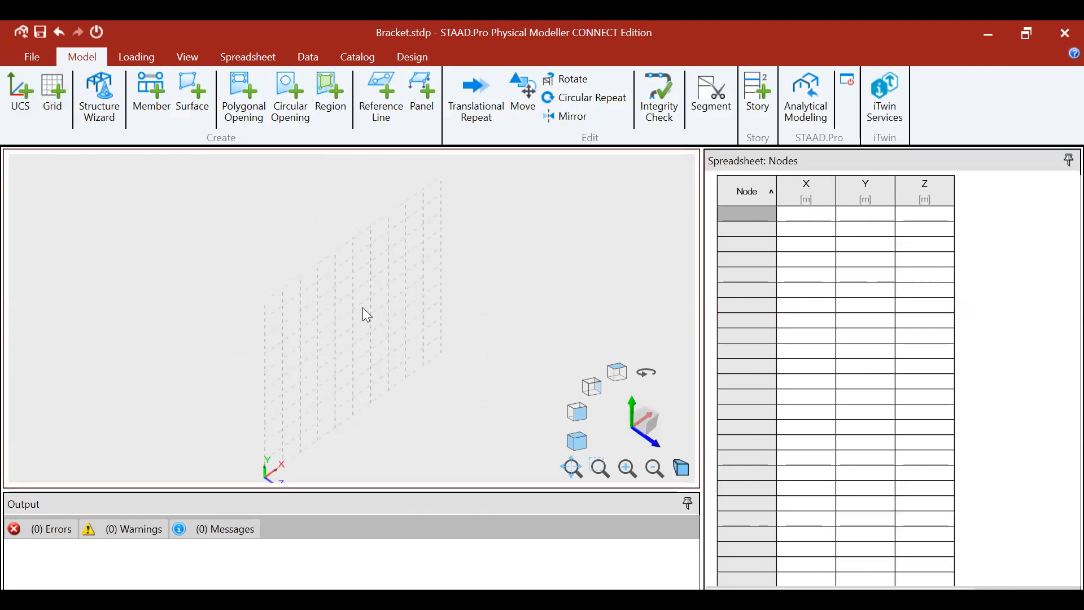
scroll(289, 344, up, 2)
Create the user coordinate system UCS 1 aligned to WCS, with its origin at 0, 0, 0 m and no rotation.
click(21, 90)
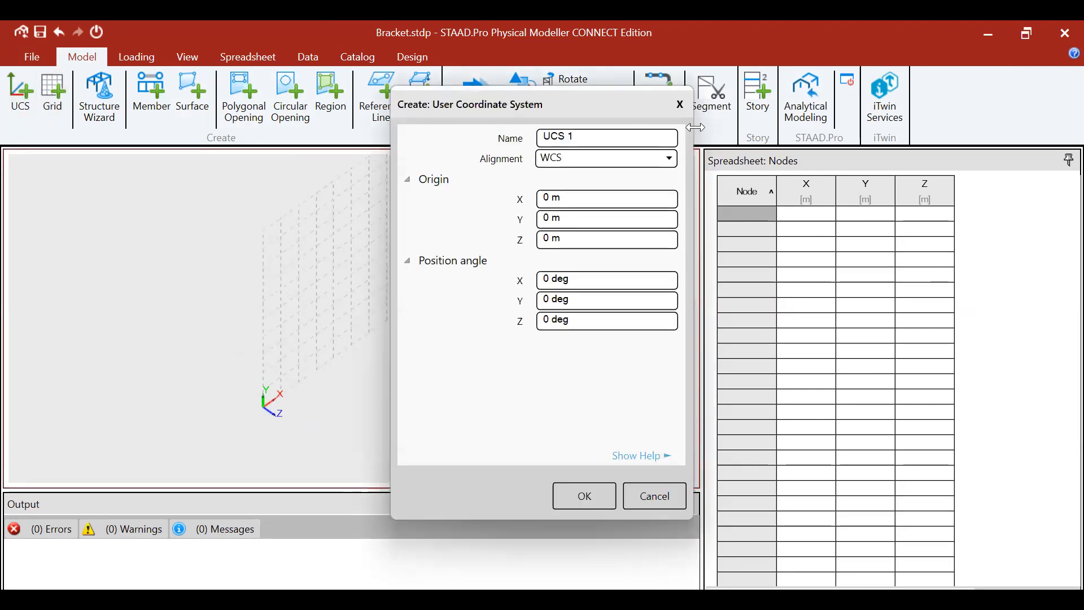
click(600, 141)
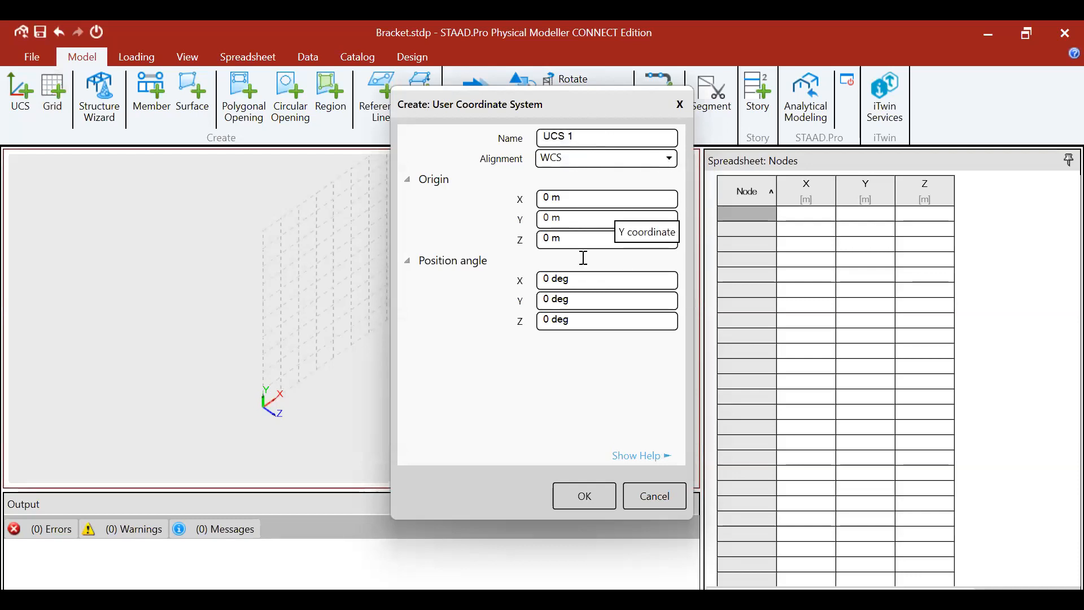
click(590, 491)
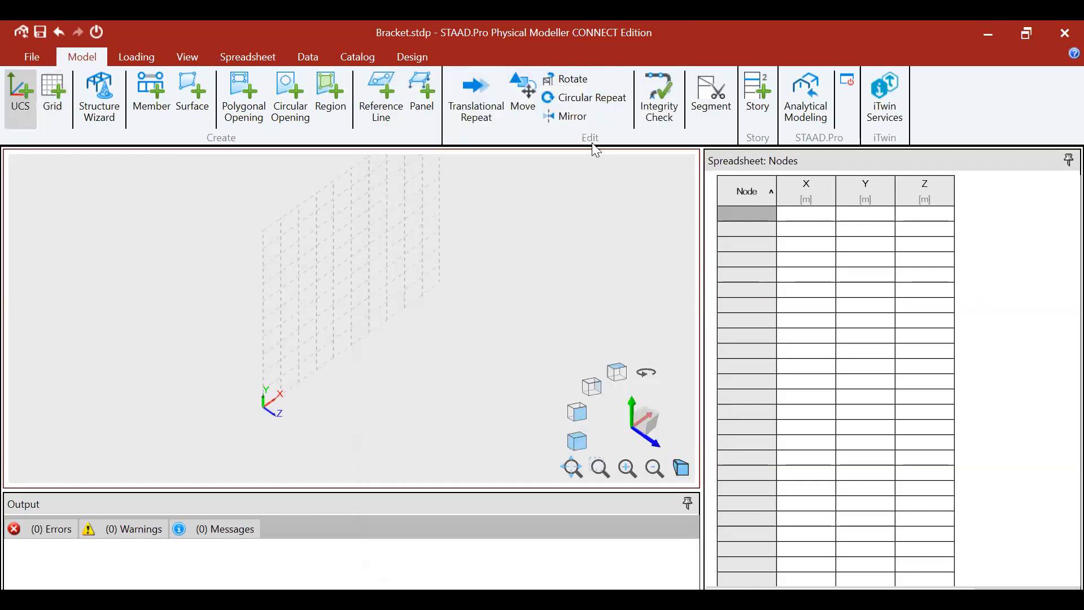
Create the user coordinate system UCS 2 aligned to WCS, with its origin moved to Z = 5 m.
click(20, 93)
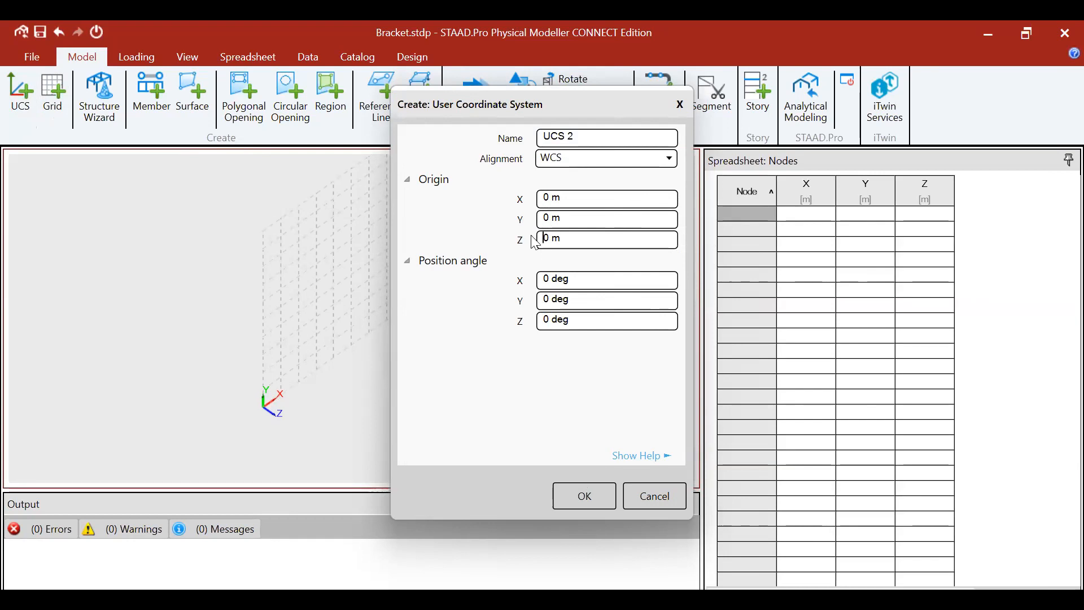
key(BackSpace)
text(5)
click(602, 494)
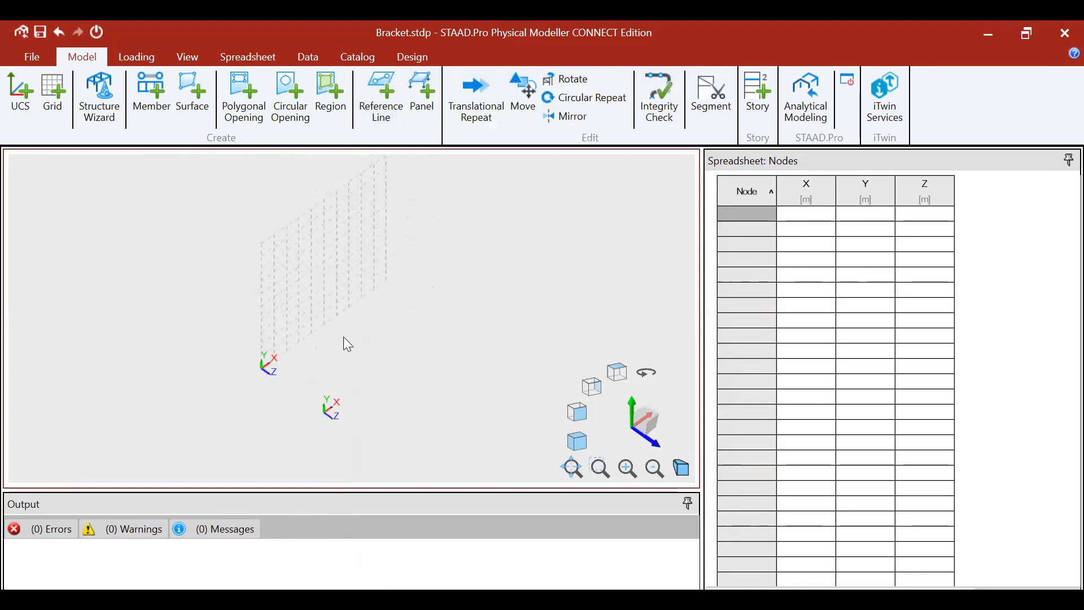
Create a second Default Metric grid by spacing on the WCS XY plane, with 10 spaces of 1 m in each direction.
click(44, 86)
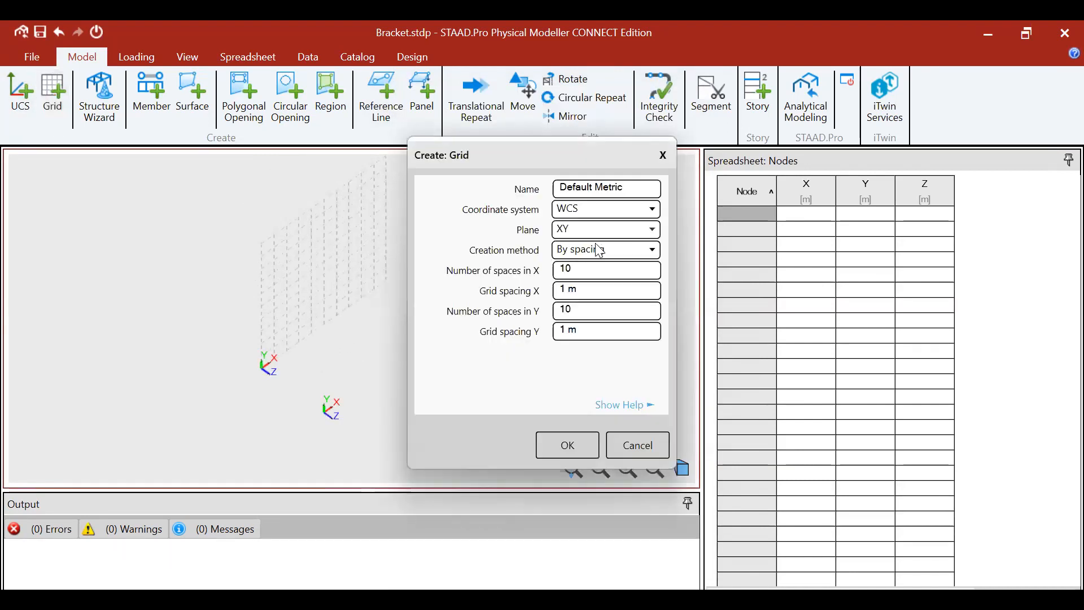
click(652, 230)
click(653, 234)
click(573, 443)
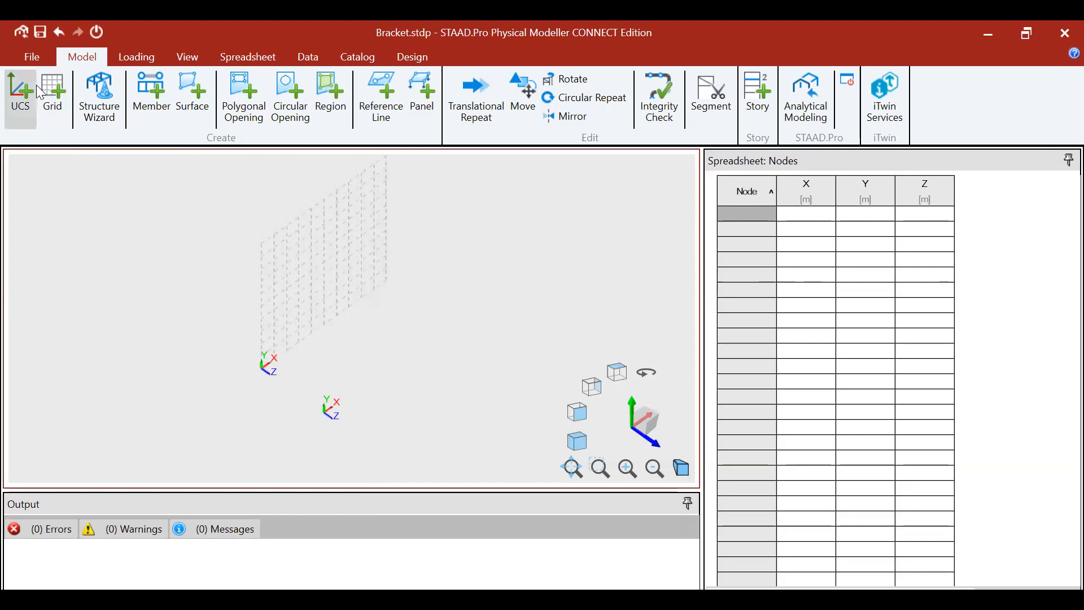
click(187, 57)
click(267, 91)
click(267, 91)
scroll(279, 316, up, 3)
scroll(282, 366, down, 2)
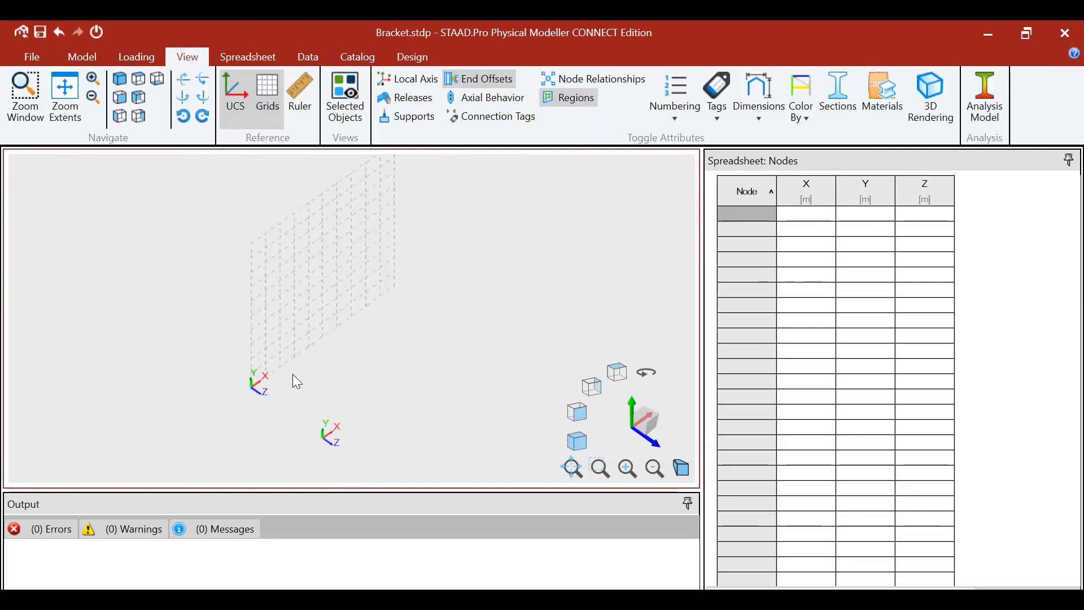
Create a Default Metric grid on the WCS XZ plane with 10 spaces of 1 m in each direction.
click(83, 57)
click(48, 89)
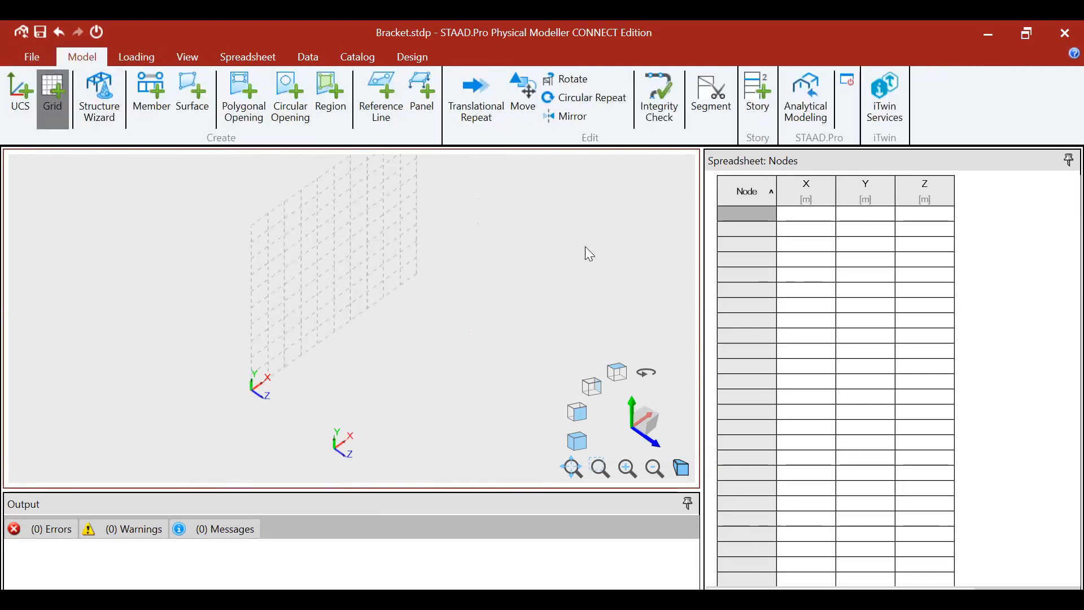
click(652, 229)
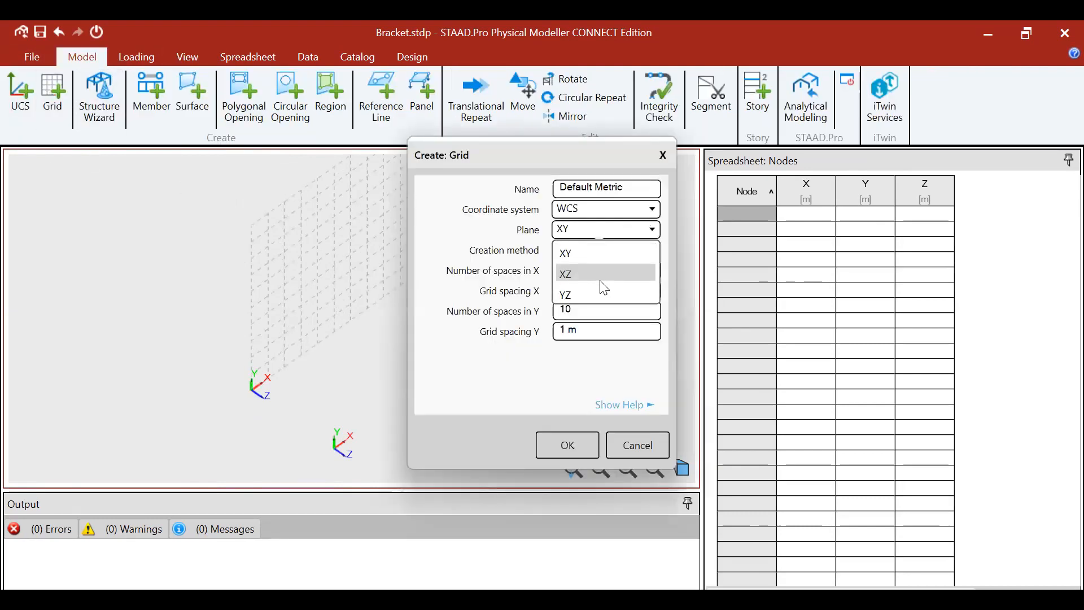
click(604, 288)
click(568, 447)
scroll(219, 358, up, 4)
scroll(286, 290, down, 4)
scroll(330, 335, up, 4)
scroll(327, 337, down, 4)
Create a square horizontal surface on the XZ grid with corners at (0, 0, 0), (4, 0, 0), (4, 0, 4) and (0, 0, 4) m.
click(194, 96)
scroll(339, 361, up, 2)
click(228, 312)
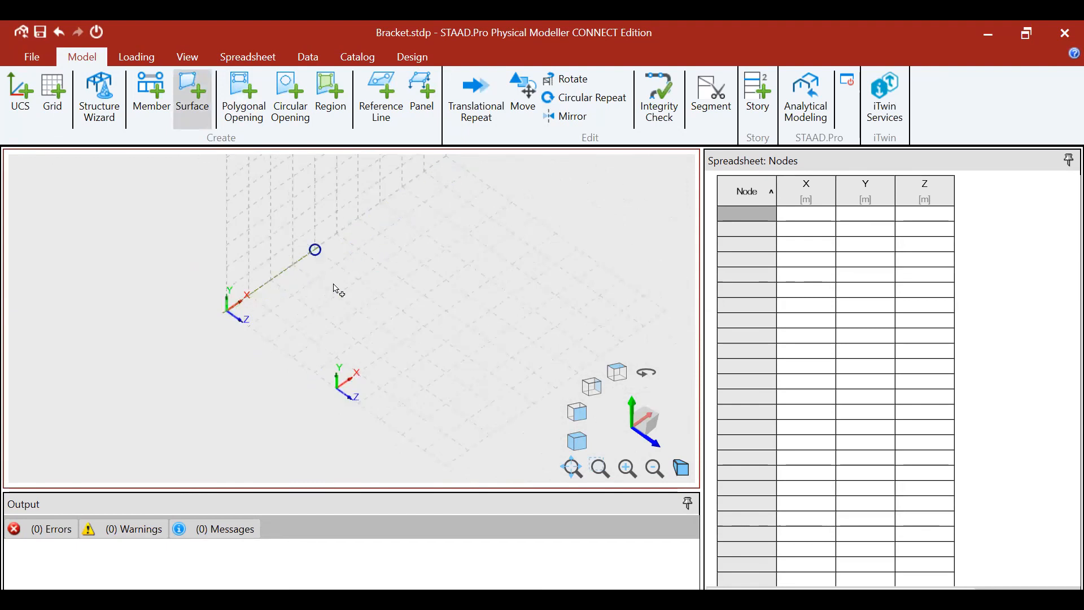
click(315, 250)
click(401, 310)
click(315, 373)
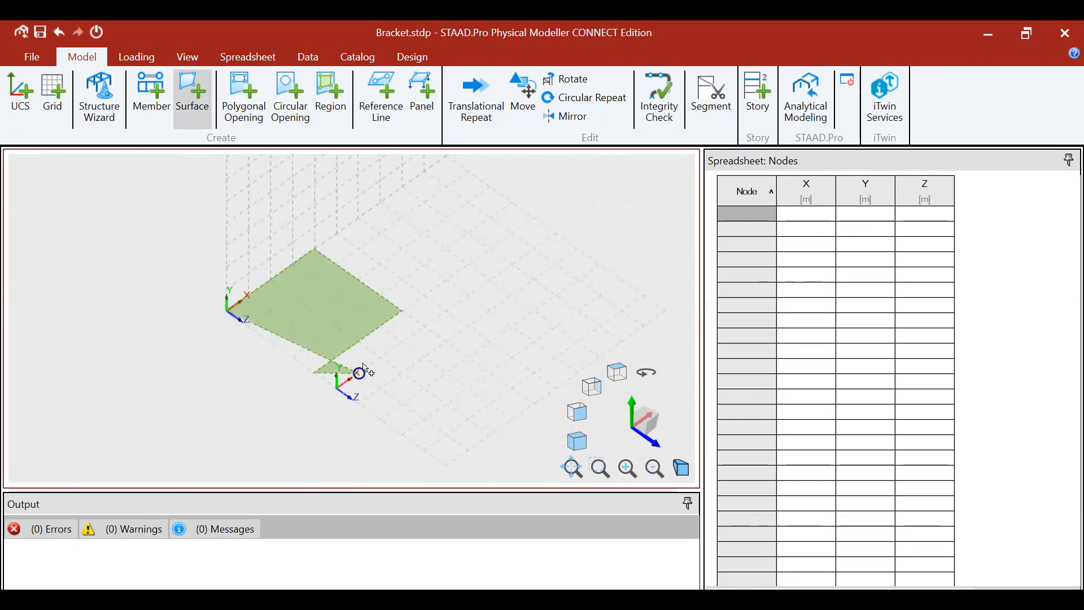
click(228, 312)
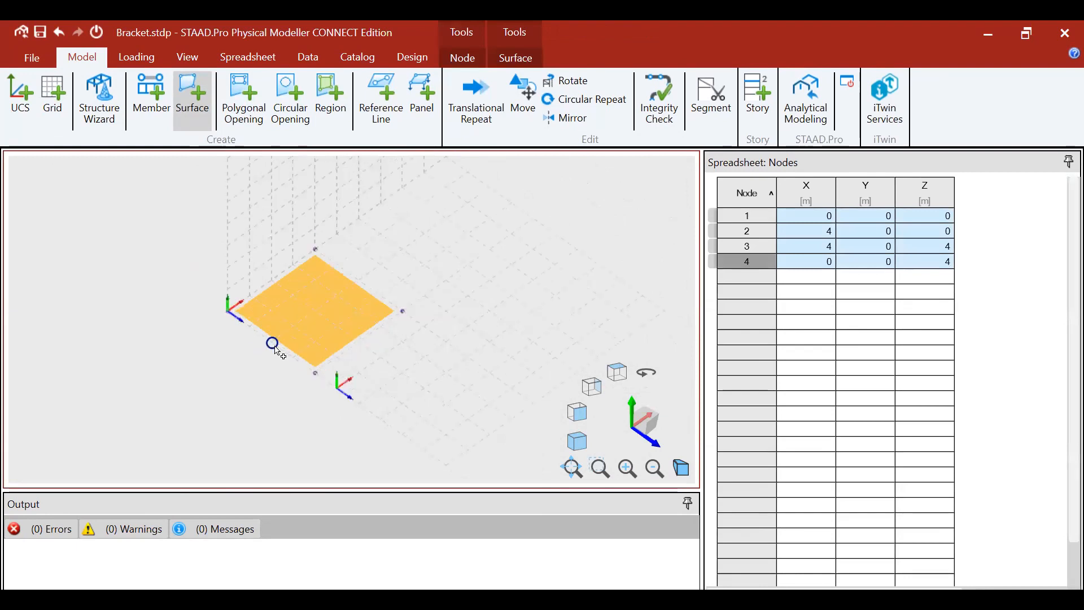
scroll(277, 352, up, 3)
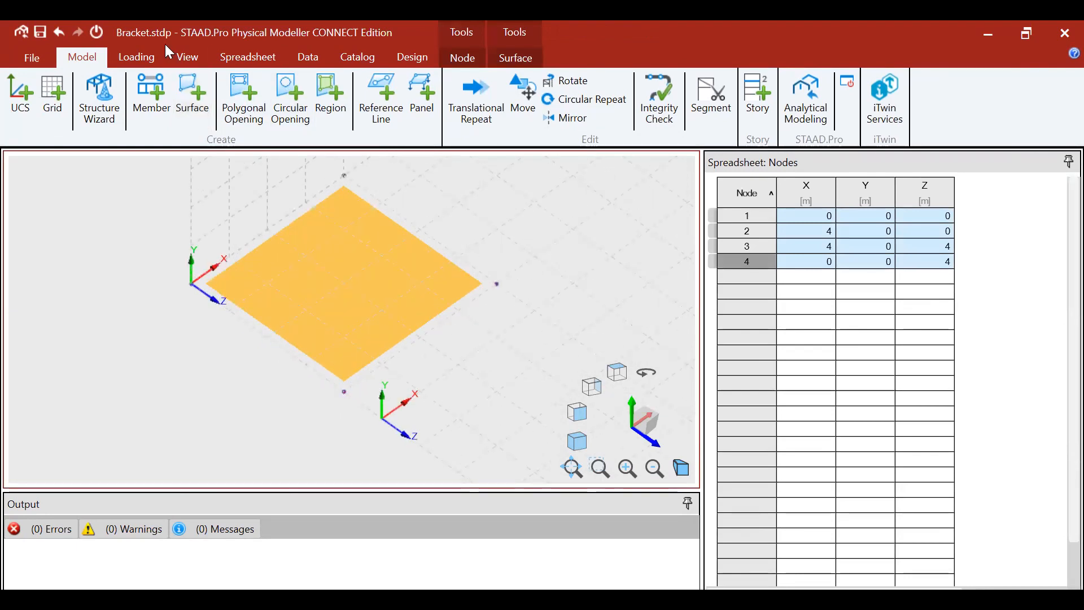
click(188, 57)
click(299, 96)
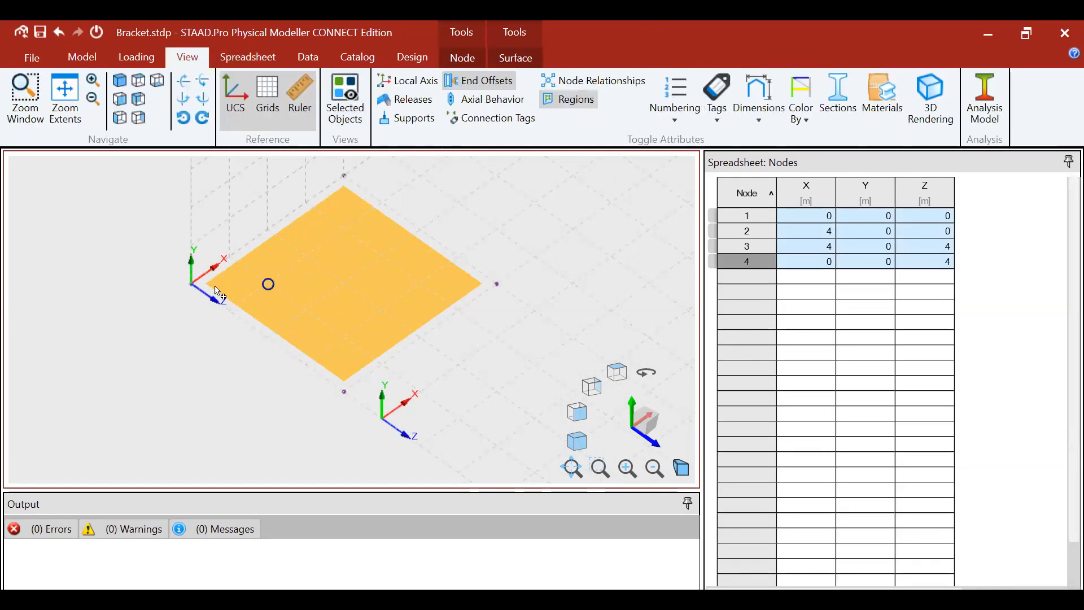
key(Escape)
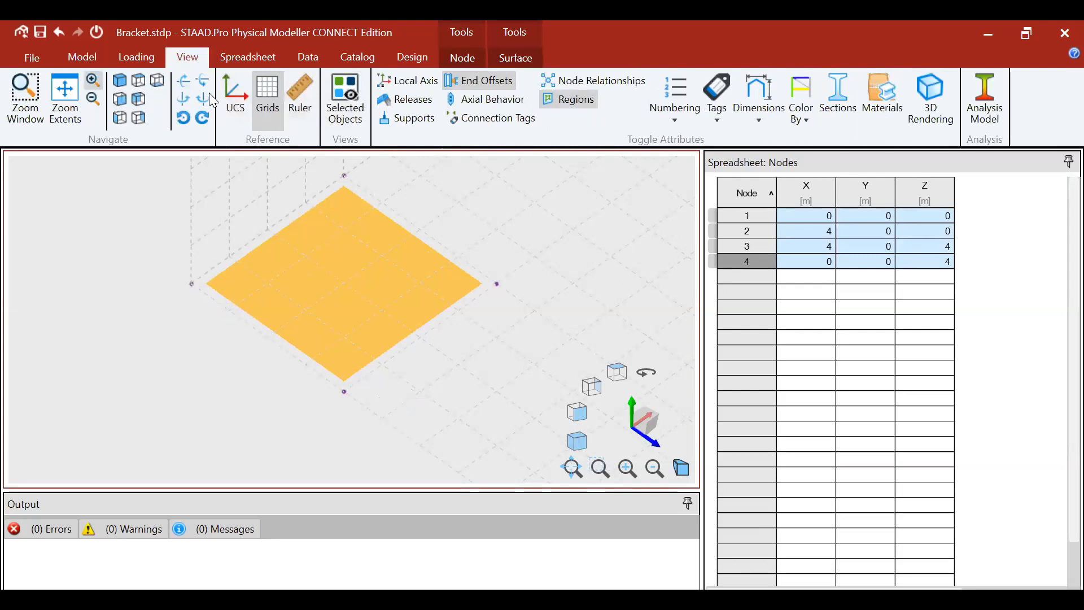
click(31, 59)
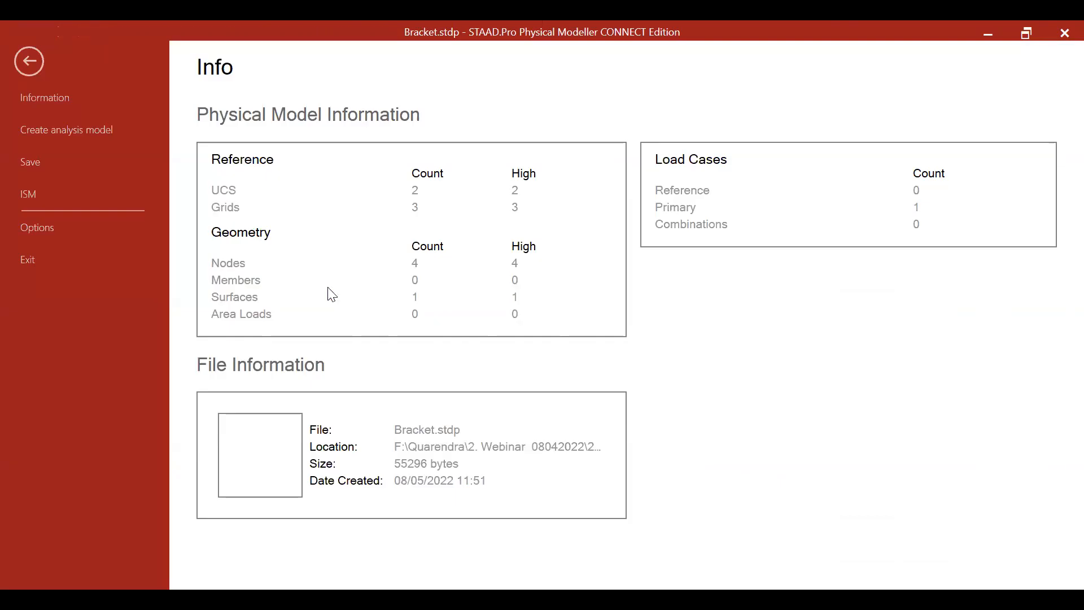
click(29, 61)
Create the user coordinate system UCS 3 aligned to WCS, with its origin at X = 0, Y = 0 and Z = 2 m.
click(83, 57)
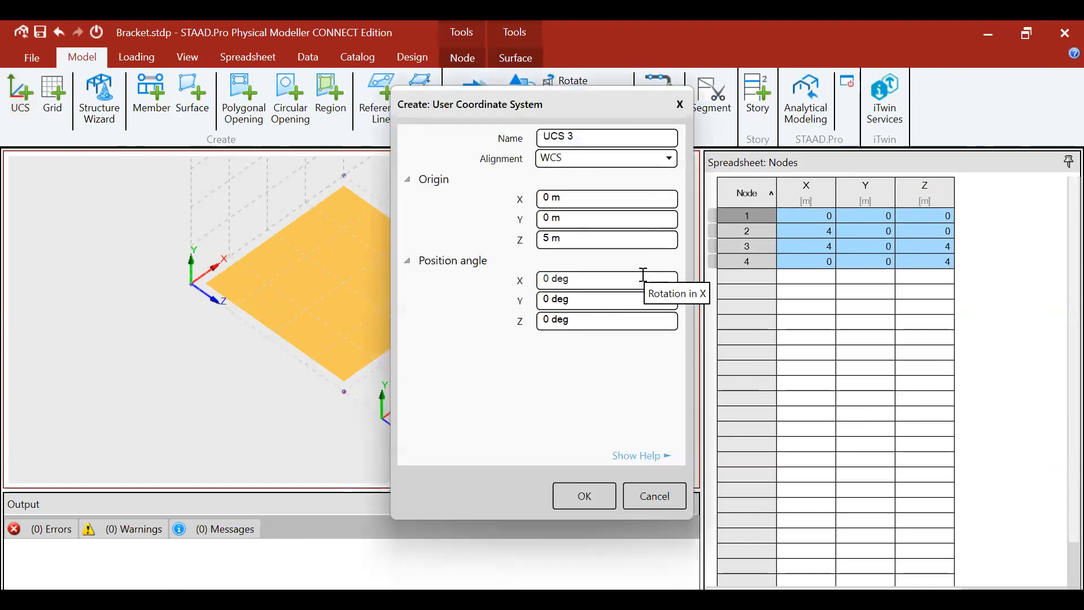
click(546, 235)
key(BackSpace)
text(2)
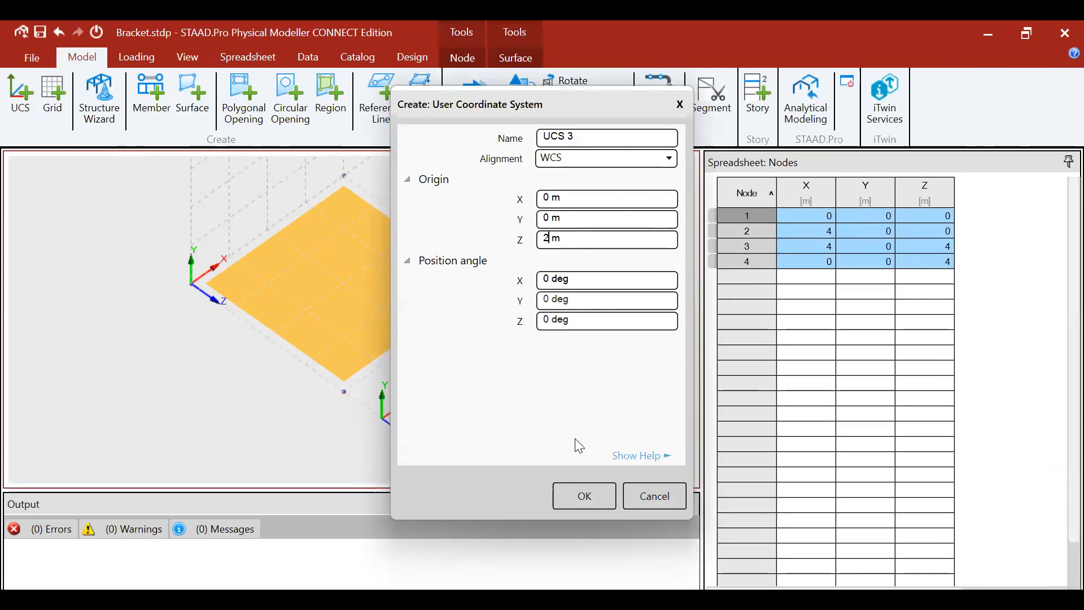
click(584, 496)
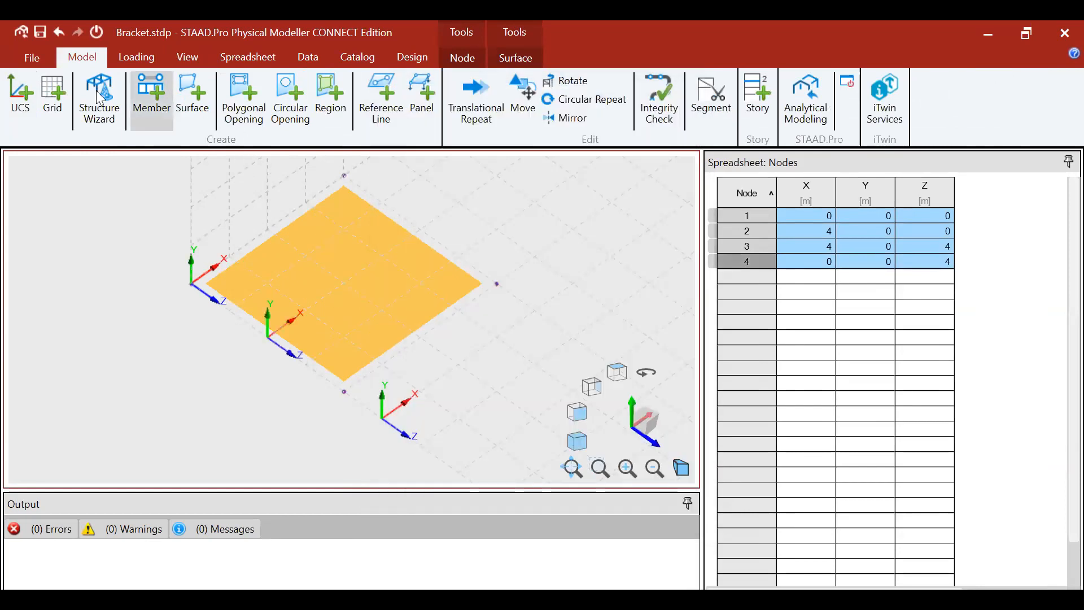
Create another Default Metric grid by spacing on the WCS XY plane, with 10 spaces of 1 m in X and Y.
click(626, 229)
click(622, 253)
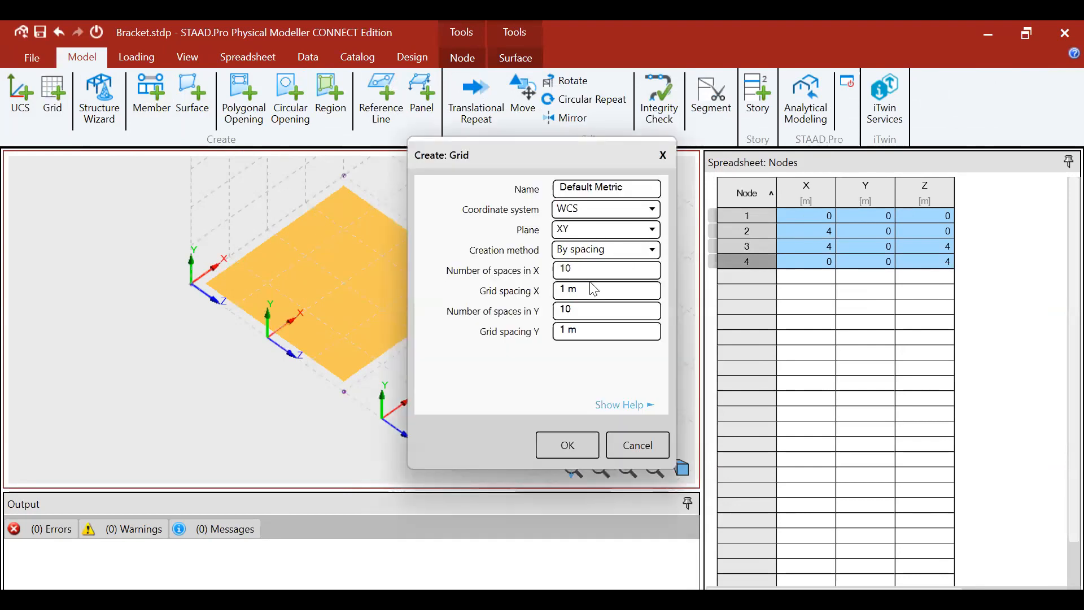
click(567, 445)
Create a Default Metric grid on the XY plane of UCS 3, with 10 spaces of 1 m in X and Y.
click(48, 94)
click(649, 210)
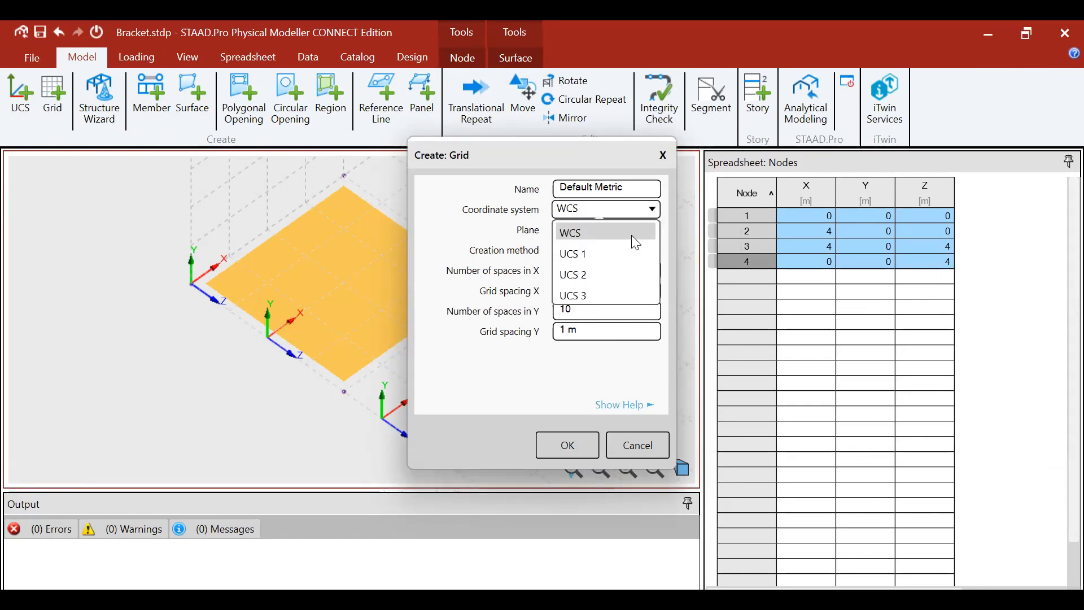
click(608, 296)
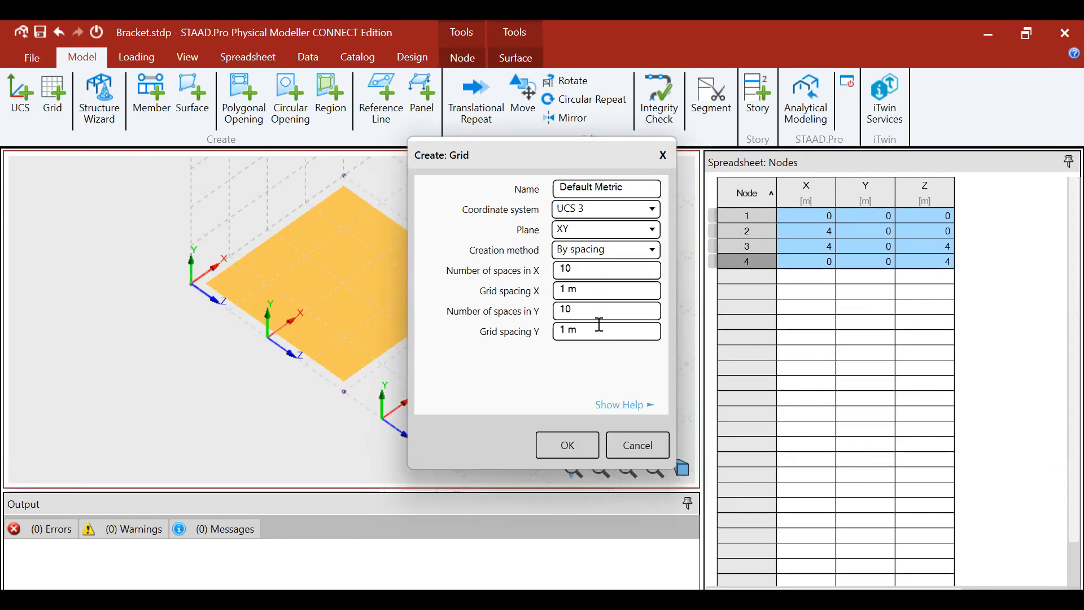
click(583, 443)
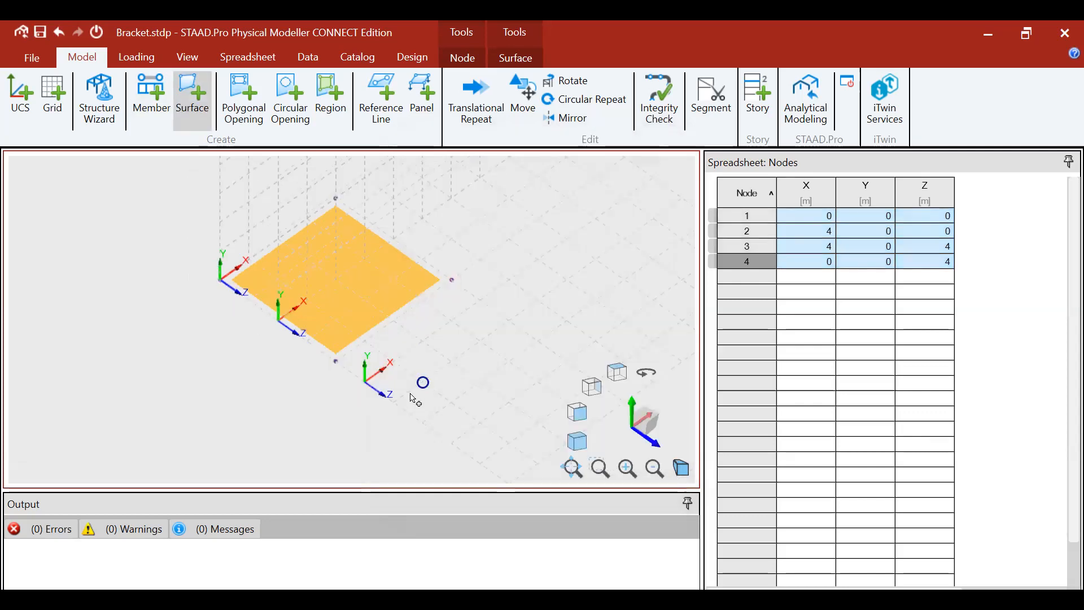
Draw an upright four-cornered surface from the UCS 3 origin through (0, 5, 2), (6, 2, 0) and (4, 0, 2) m.
click(284, 405)
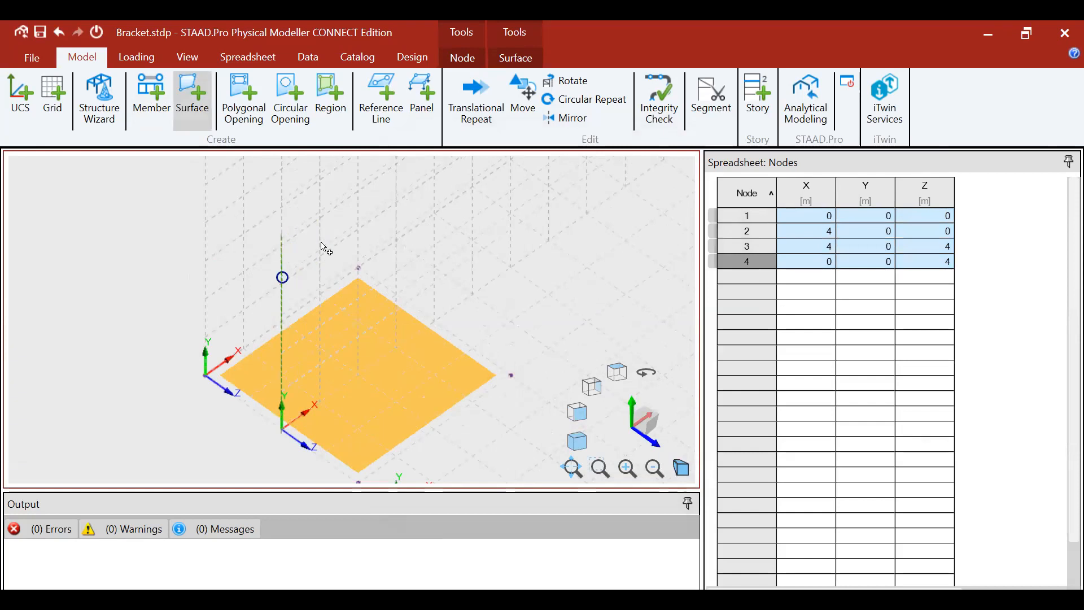
scroll(315, 251, down, 3)
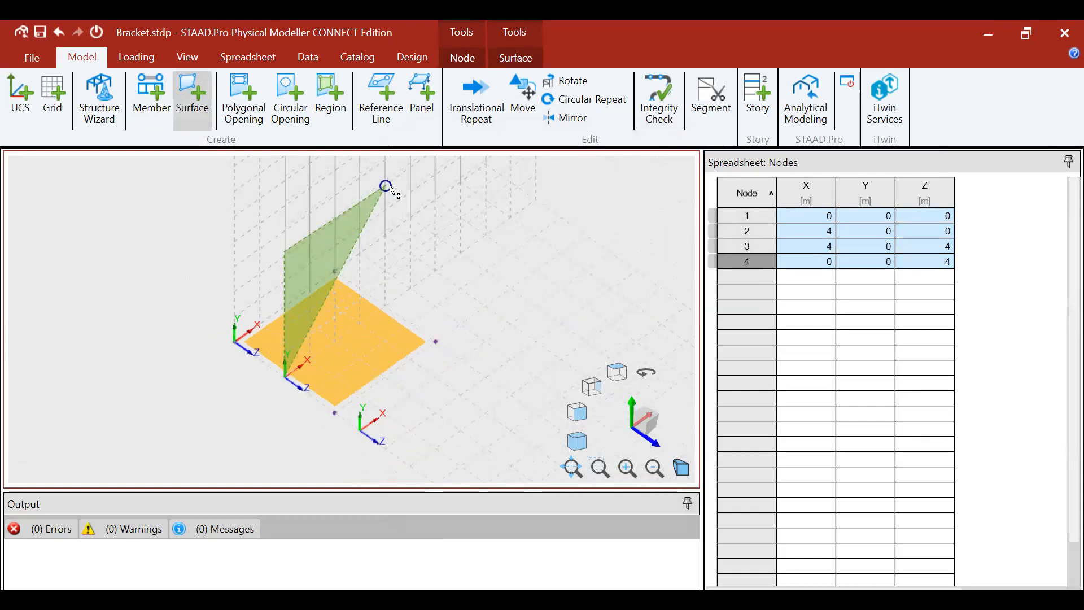
click(386, 187)
click(386, 309)
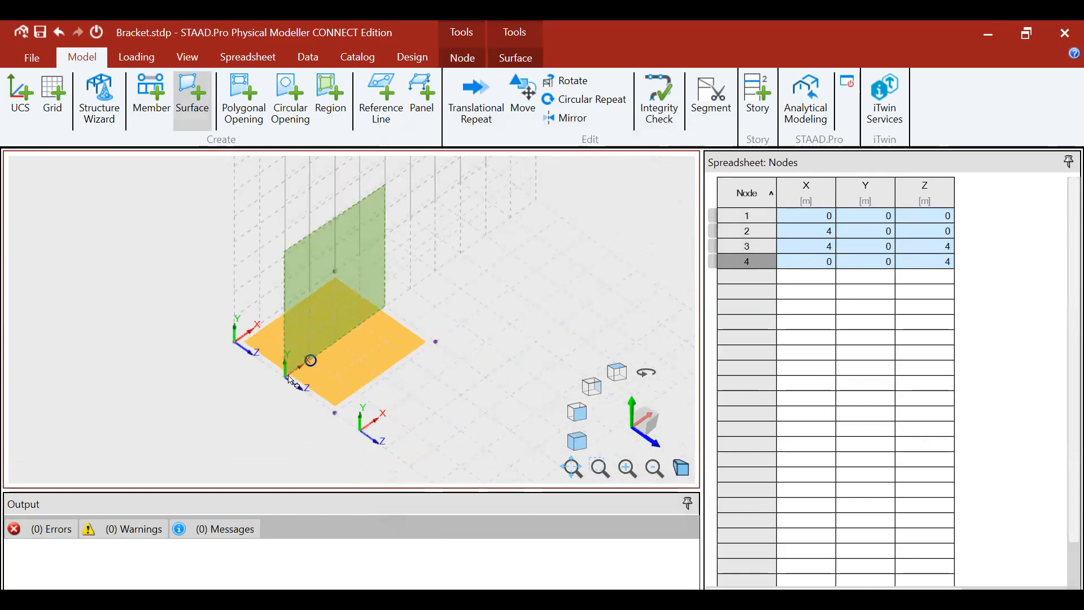
click(286, 375)
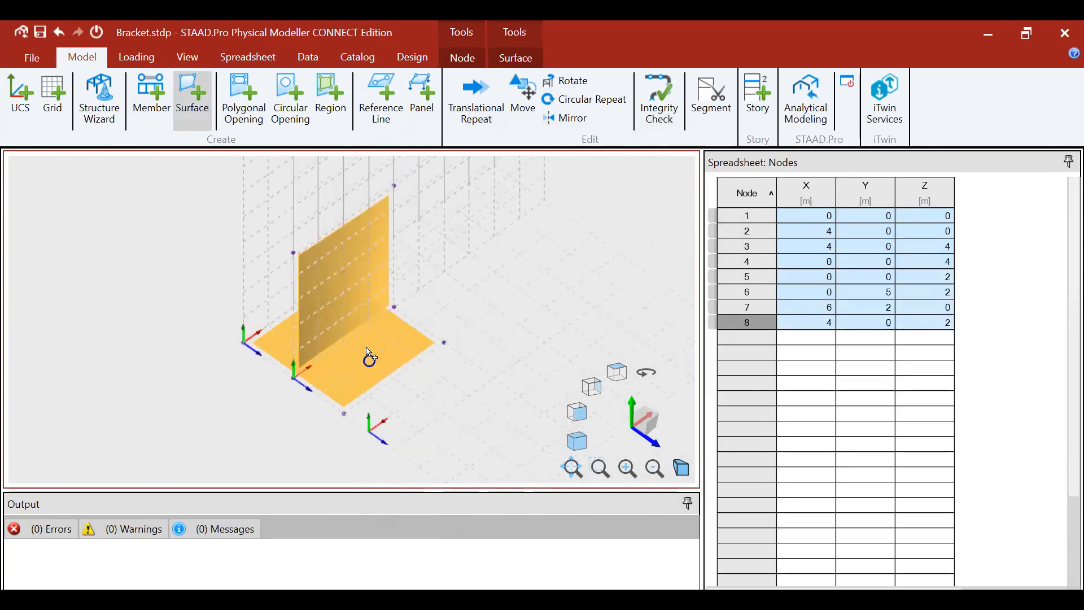
scroll(370, 362, up, 2)
scroll(404, 332, down, 4)
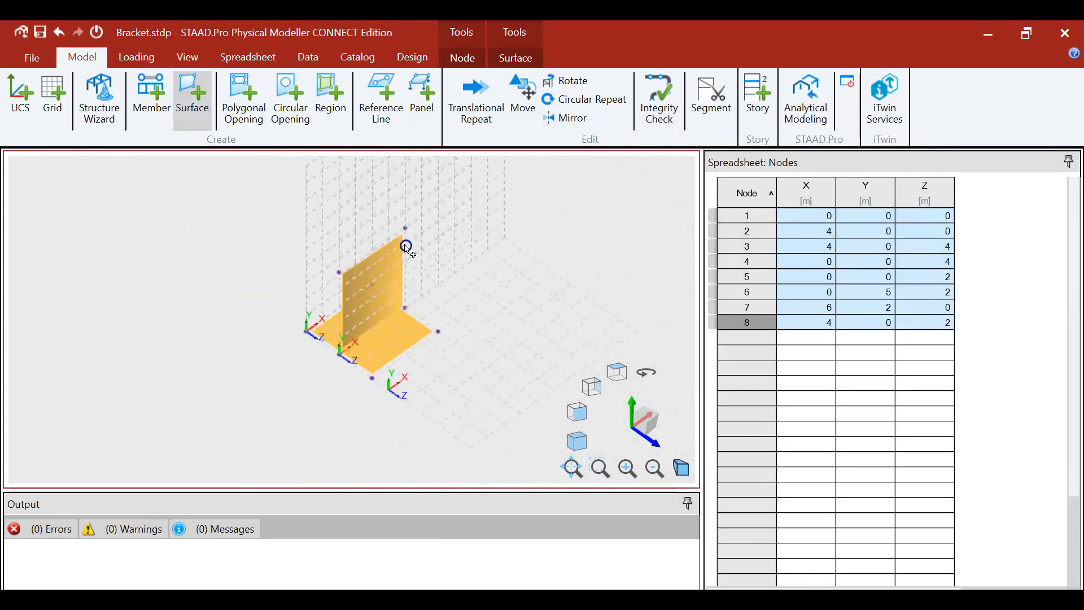
scroll(407, 241, up, 3)
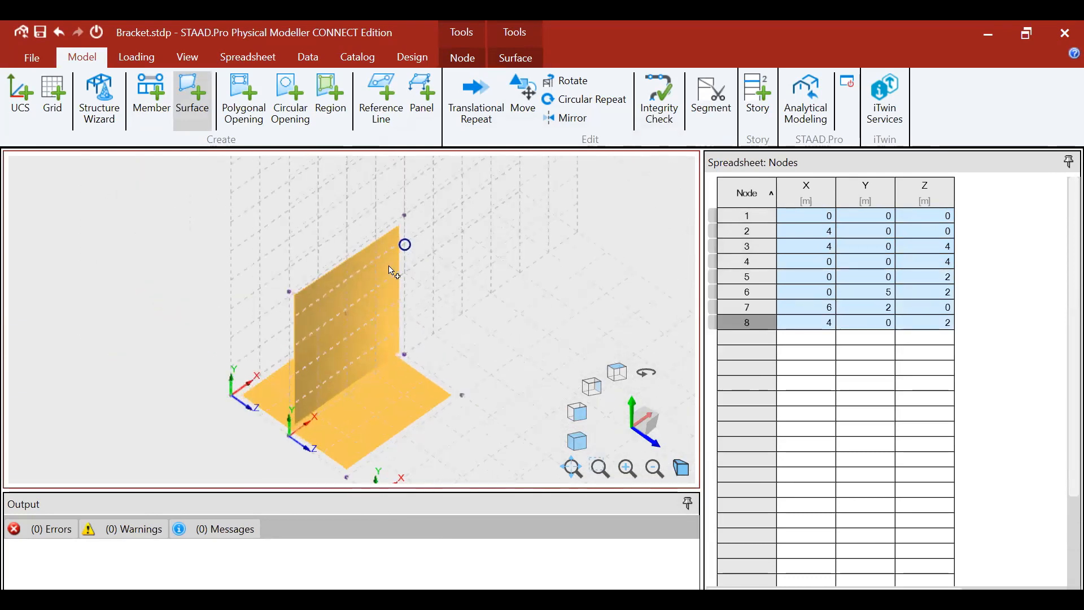
Try to add a circular opening of 0.5 m radius with 18 facets near the middle of the upright surface.
click(299, 98)
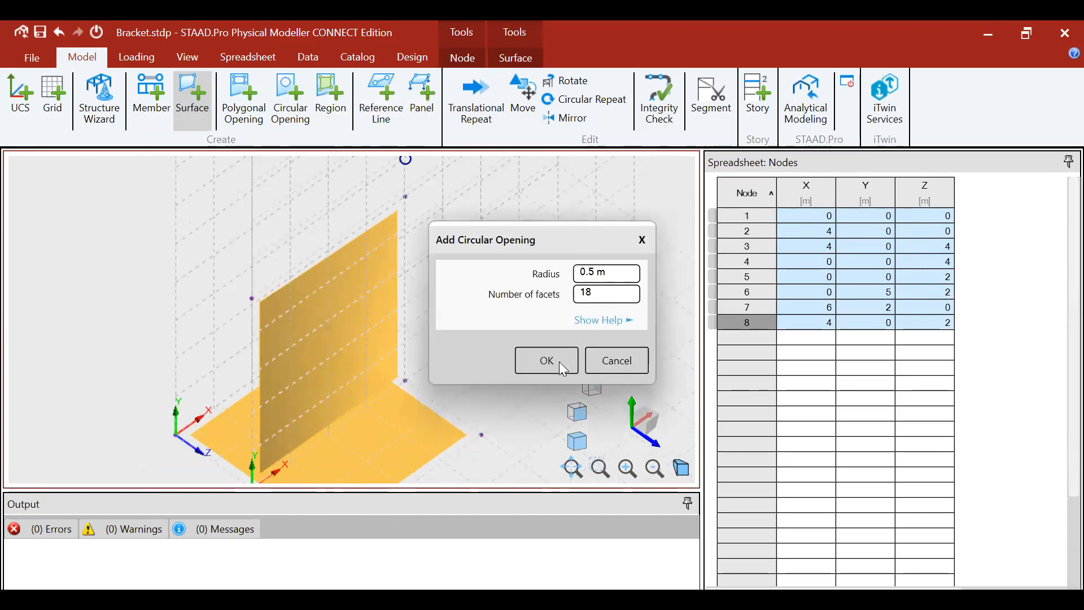
click(565, 363)
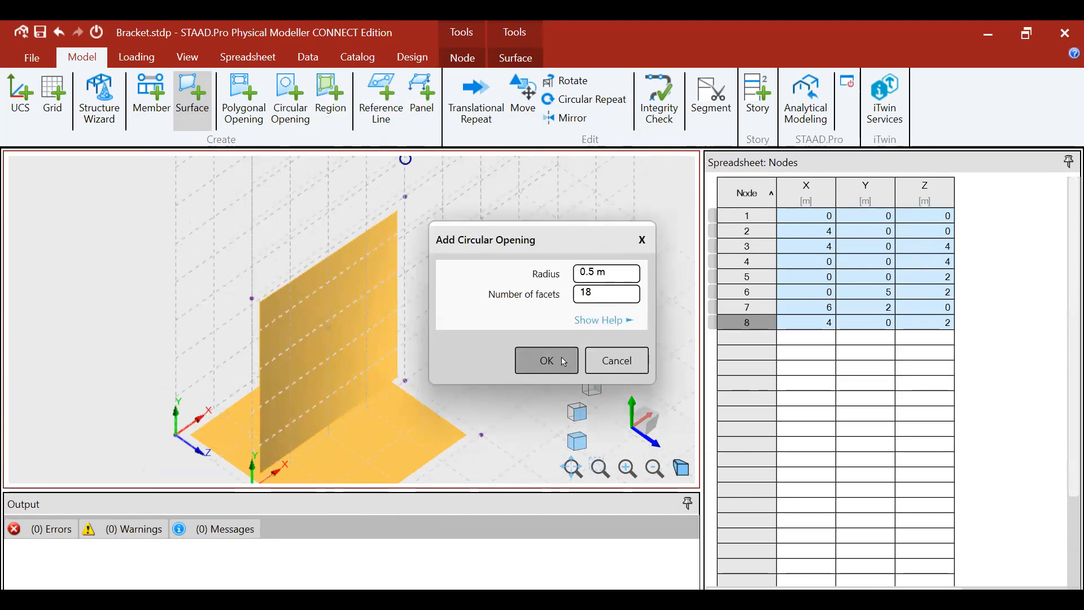
click(331, 322)
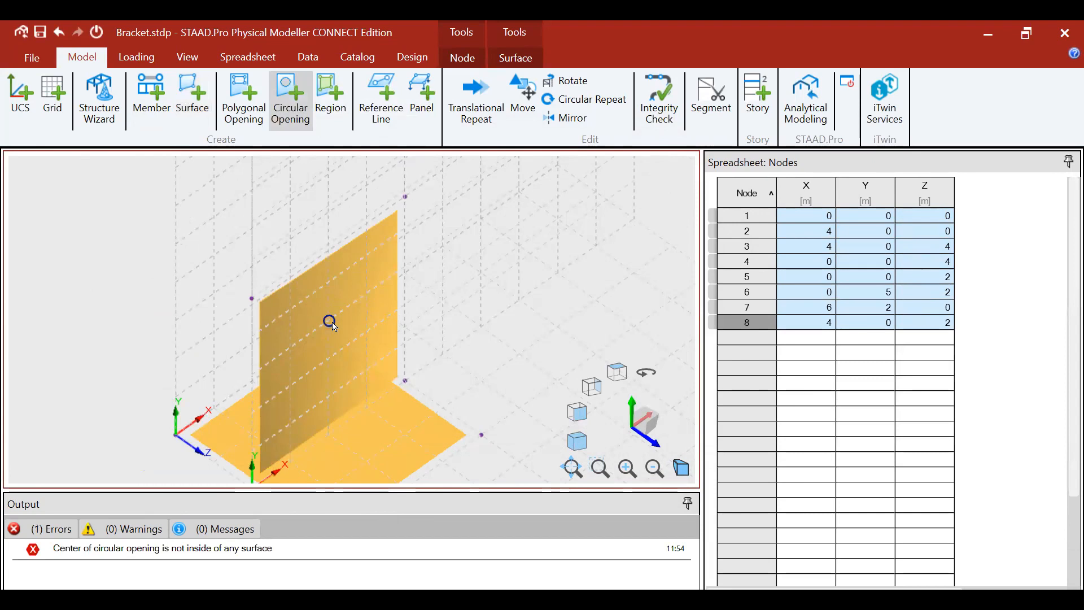
scroll(333, 325, down, 2)
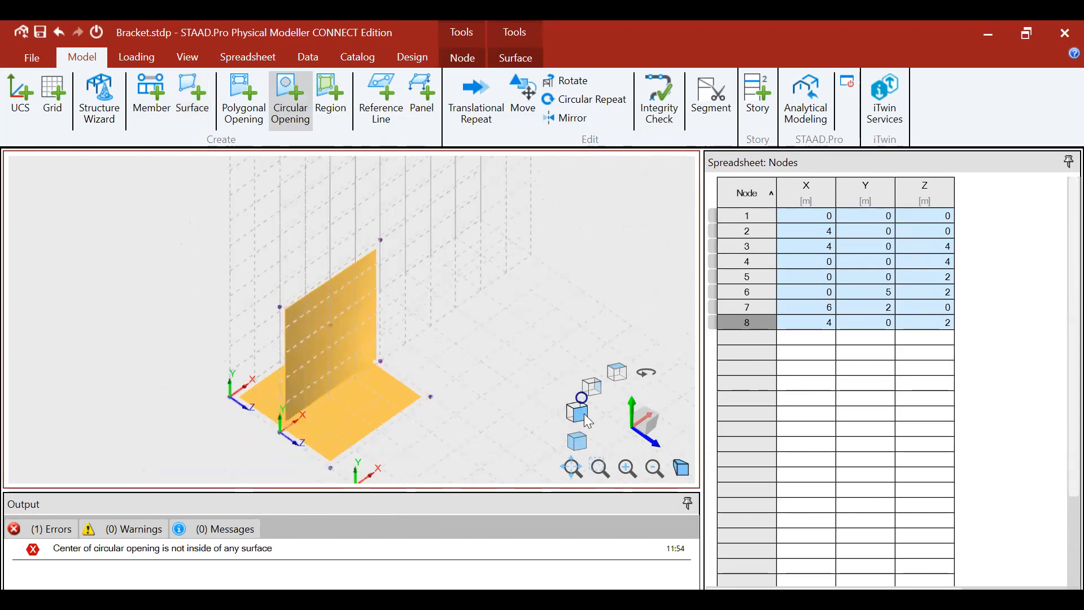
Leave the circular opening command and examine the upright surface's outer corner node in the front view.
click(584, 414)
scroll(409, 341, down, 2)
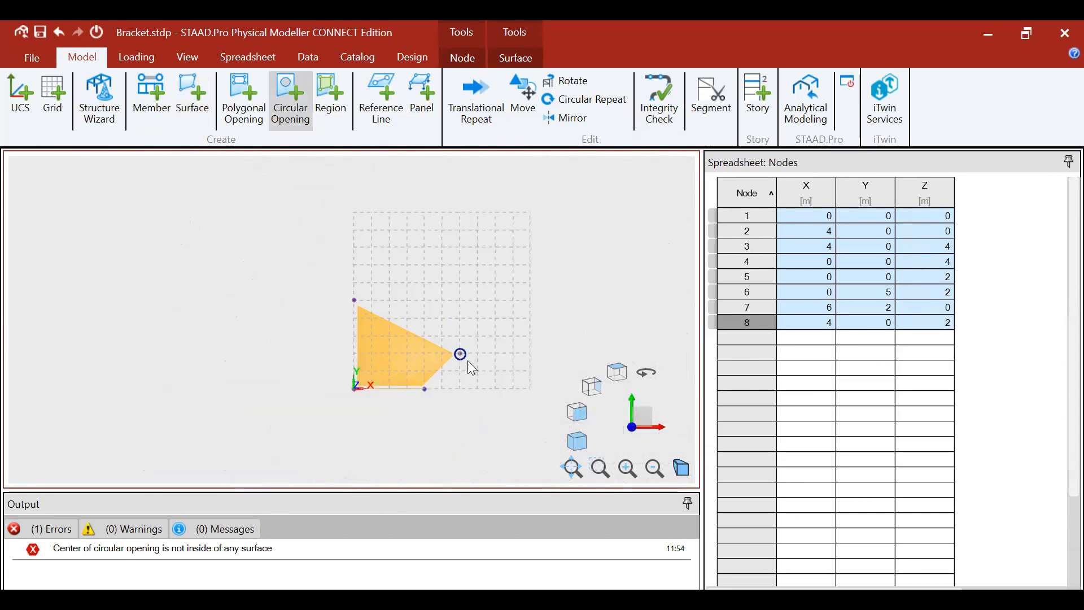
key(Escape)
scroll(452, 356, up, 3)
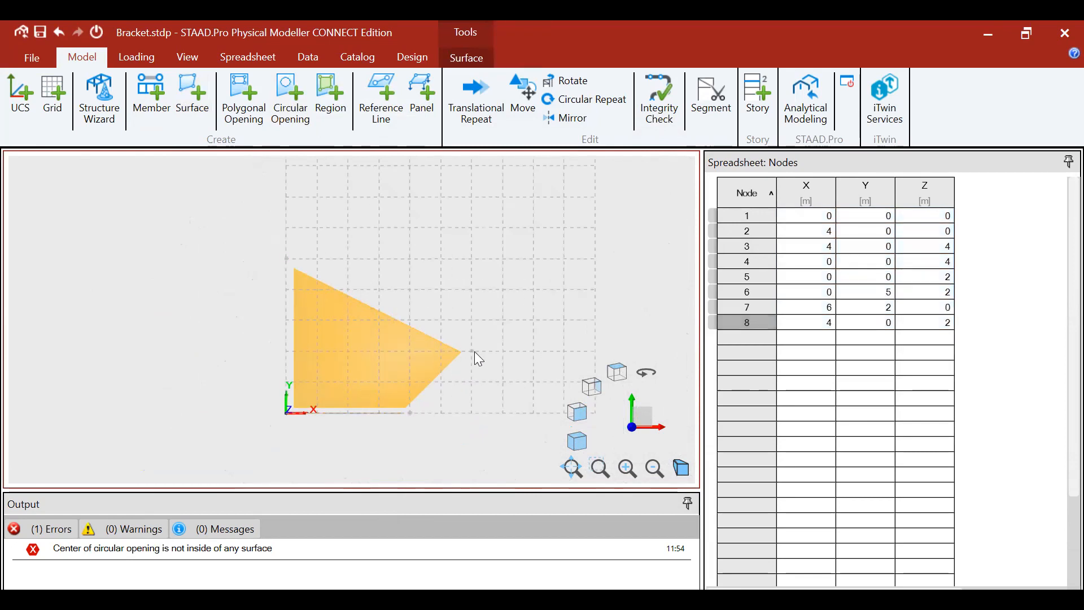
click(474, 351)
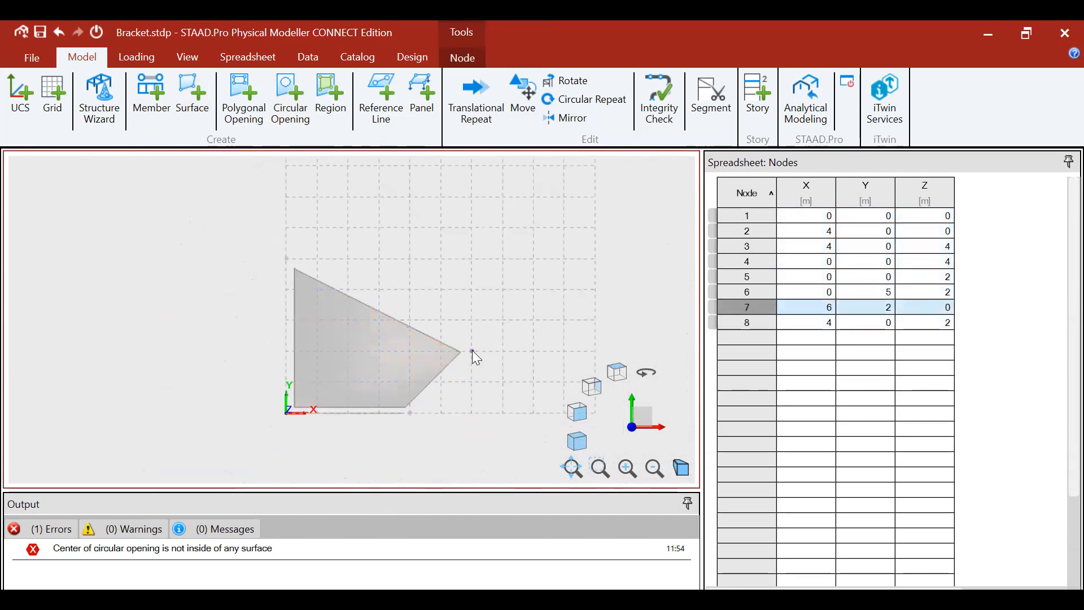
click(457, 351)
scroll(209, 209, down, 2)
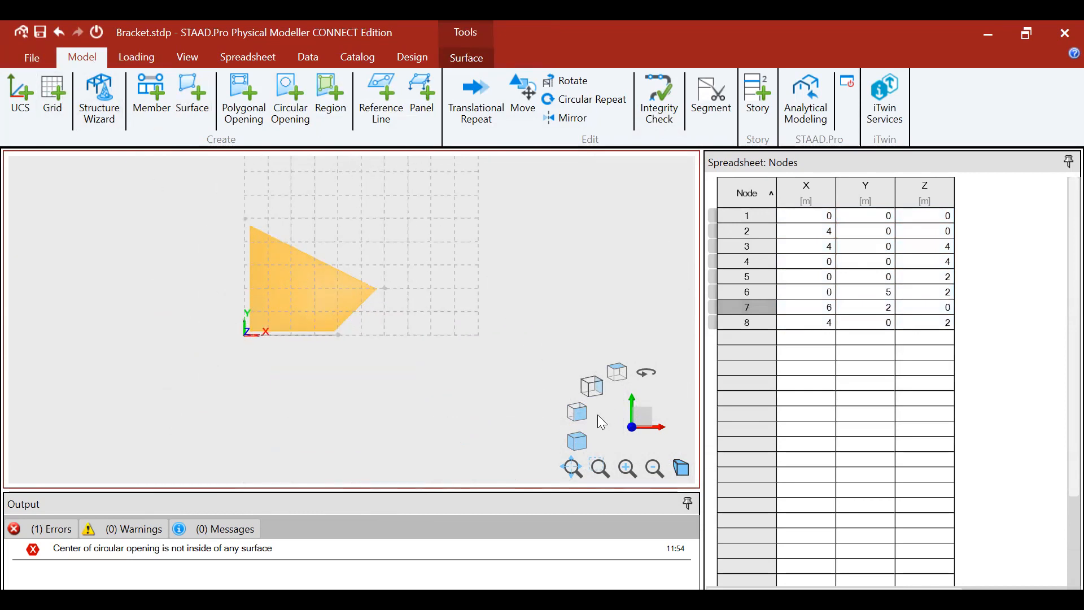
Return to the isometric view and delete the upright surface.
click(577, 441)
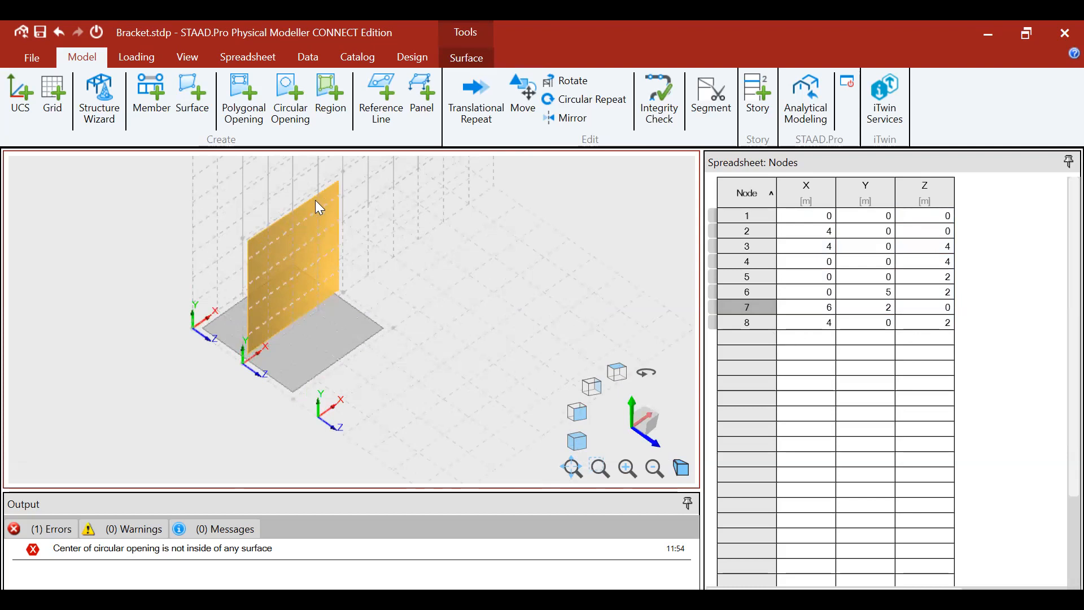
scroll(282, 216, down, 1)
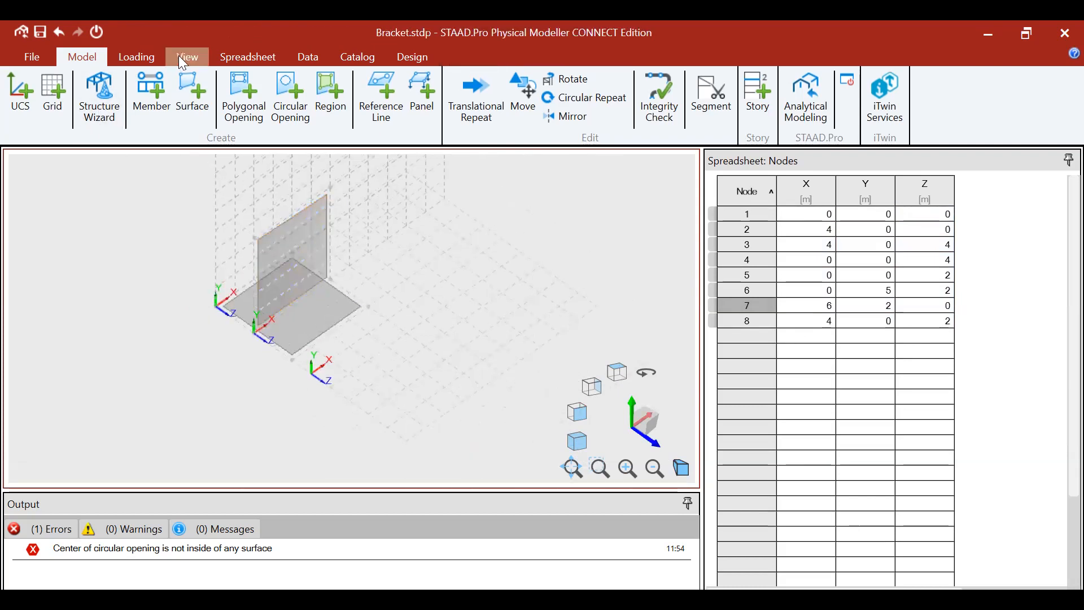
click(181, 54)
click(298, 231)
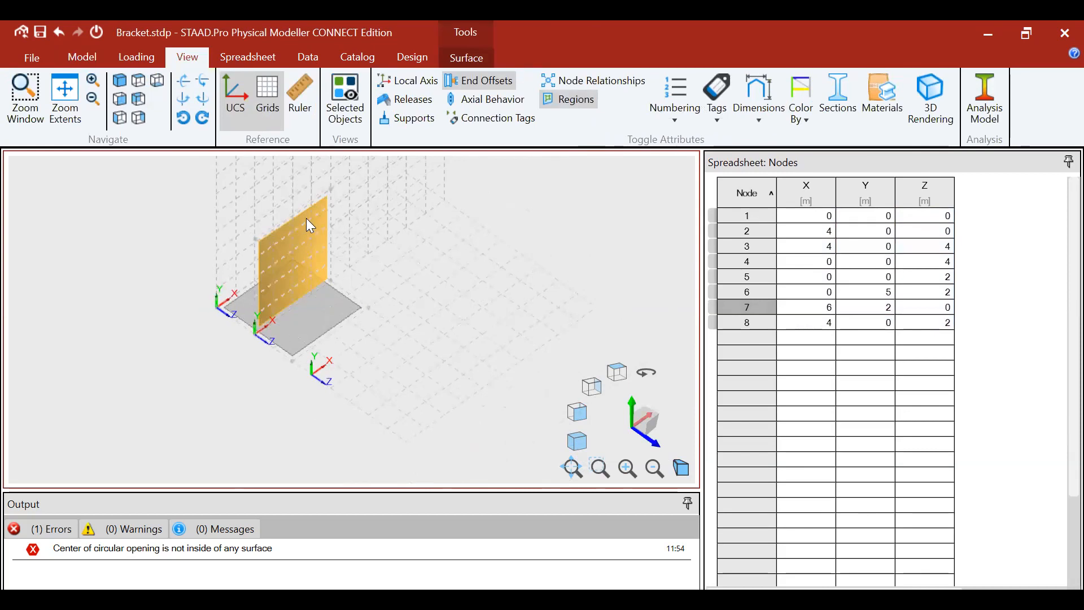
key(Delete)
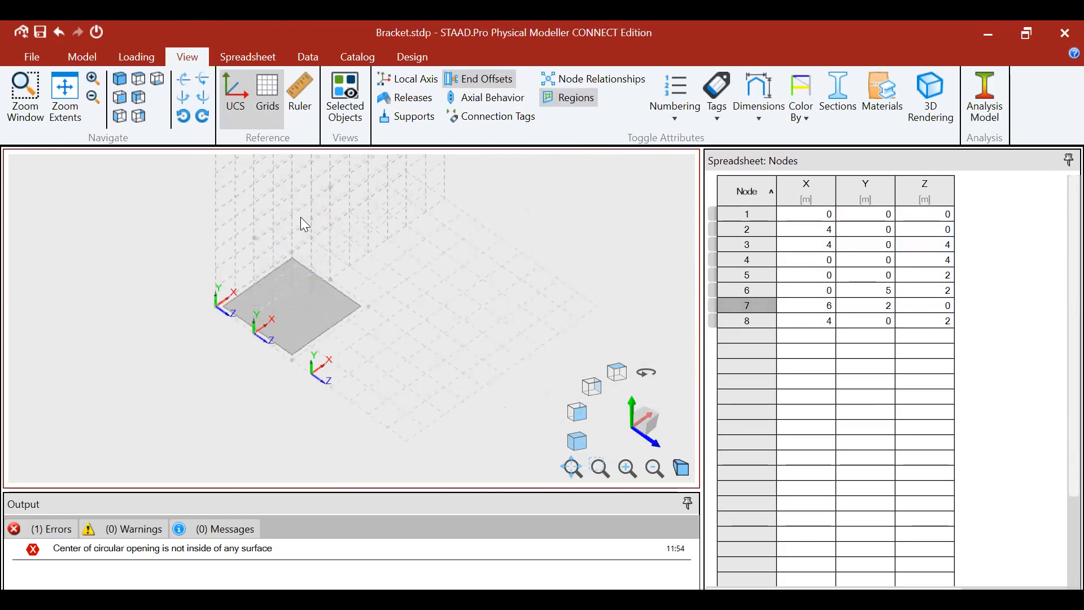
scroll(301, 292, up, 2)
scroll(363, 266, up, 1)
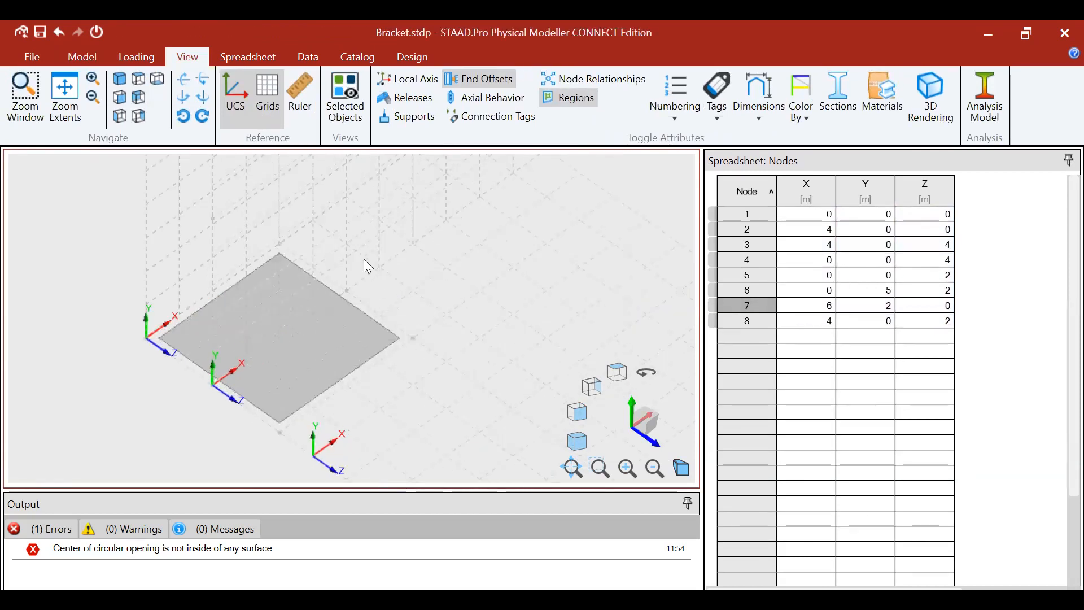
scroll(363, 303, down, 2)
scroll(355, 242, up, 2)
scroll(390, 308, down, 1)
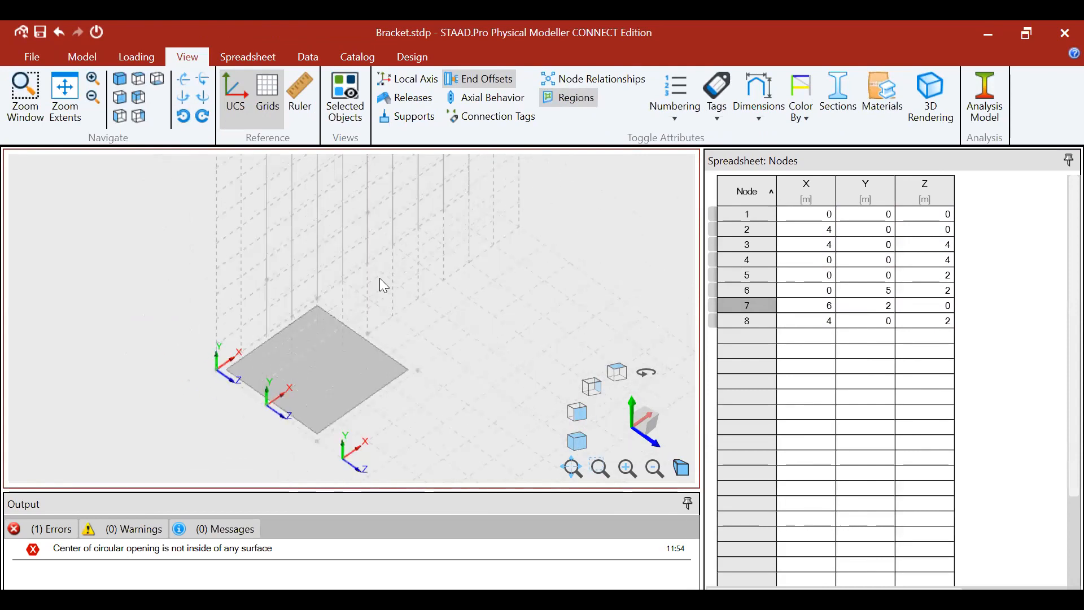
scroll(360, 291, up, 2)
scroll(339, 308, up, 2)
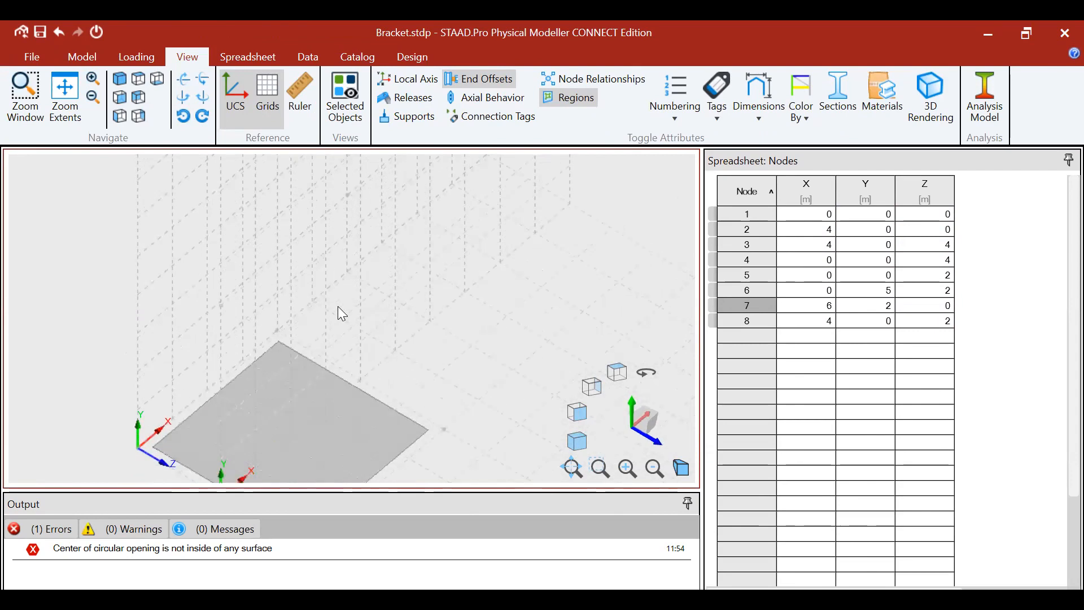
scroll(310, 442, down, 3)
scroll(285, 388, up, 1)
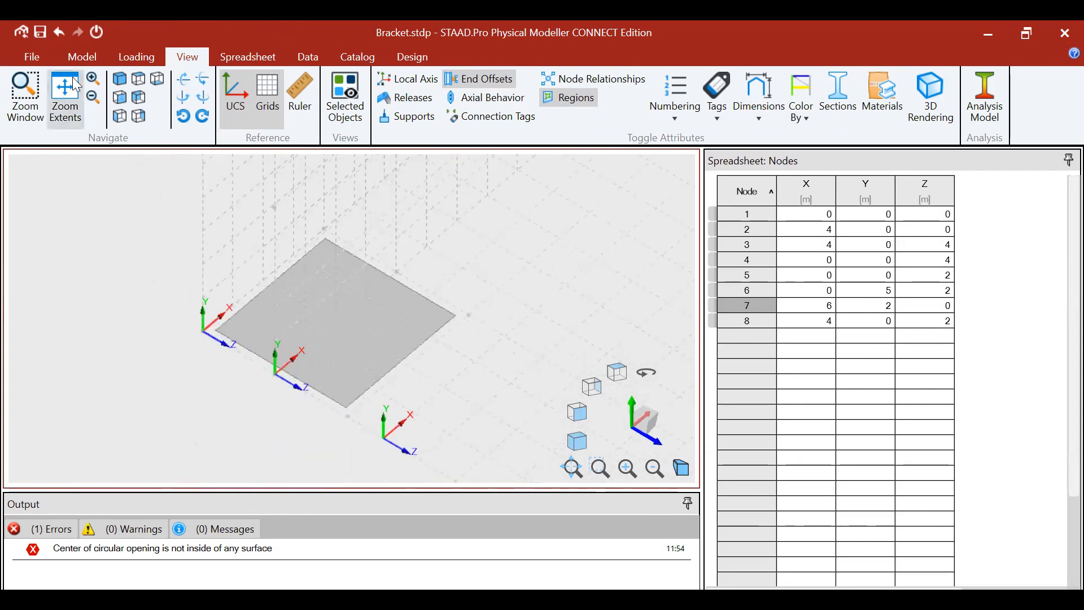
Draw an upright rectangular surface from the UCS 3 origin through (0, 4, 2), (4, 4, 2) and (4, 0, 2) m.
click(82, 57)
click(192, 93)
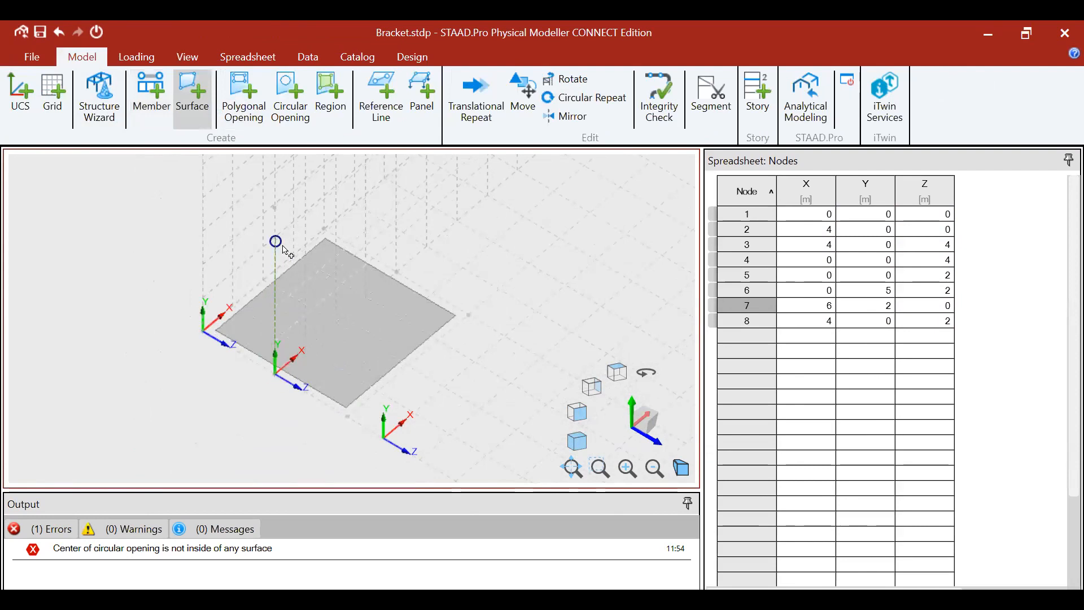
scroll(283, 253, up, 3)
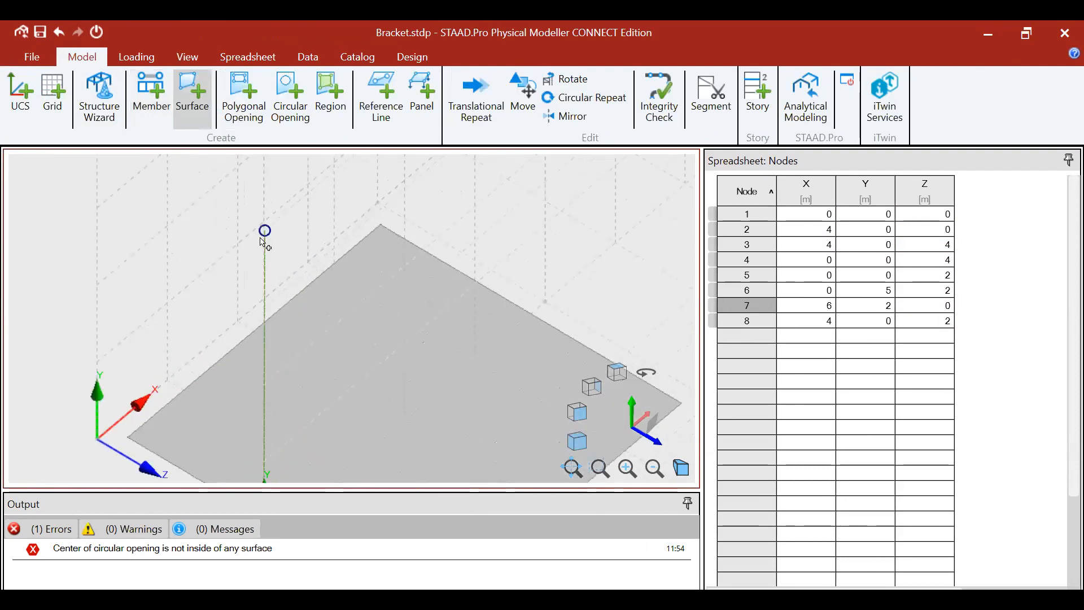
click(265, 231)
scroll(265, 231, down, 5)
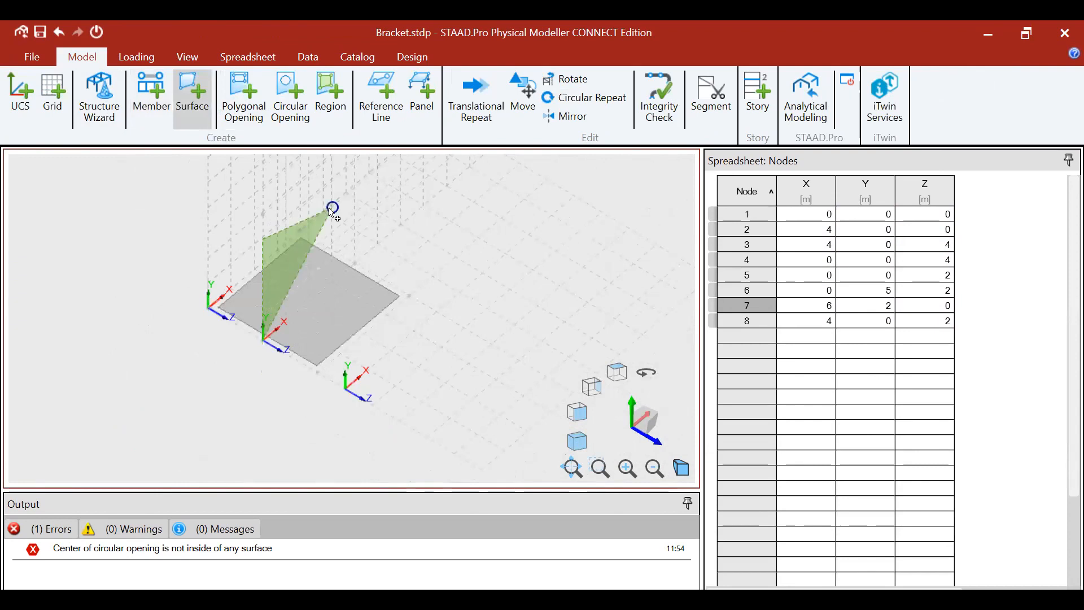
scroll(353, 189, up, 3)
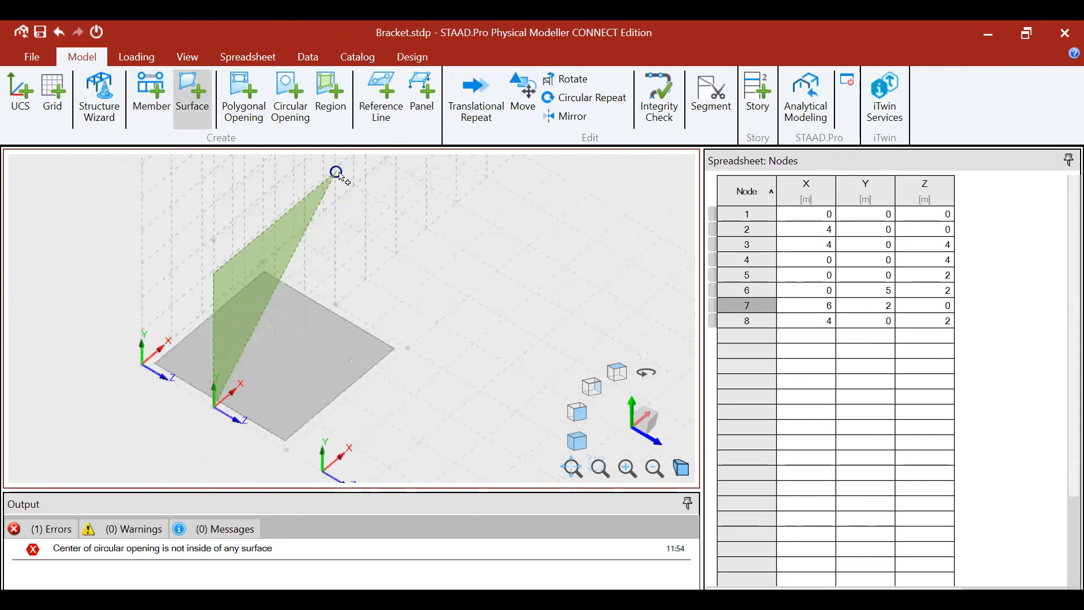
click(337, 173)
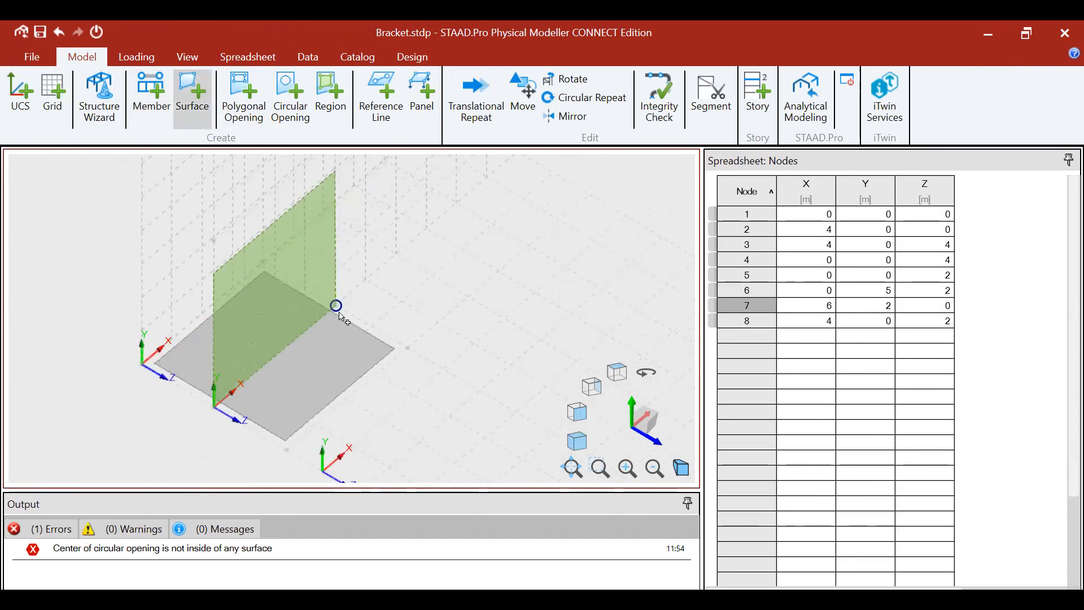
click(336, 306)
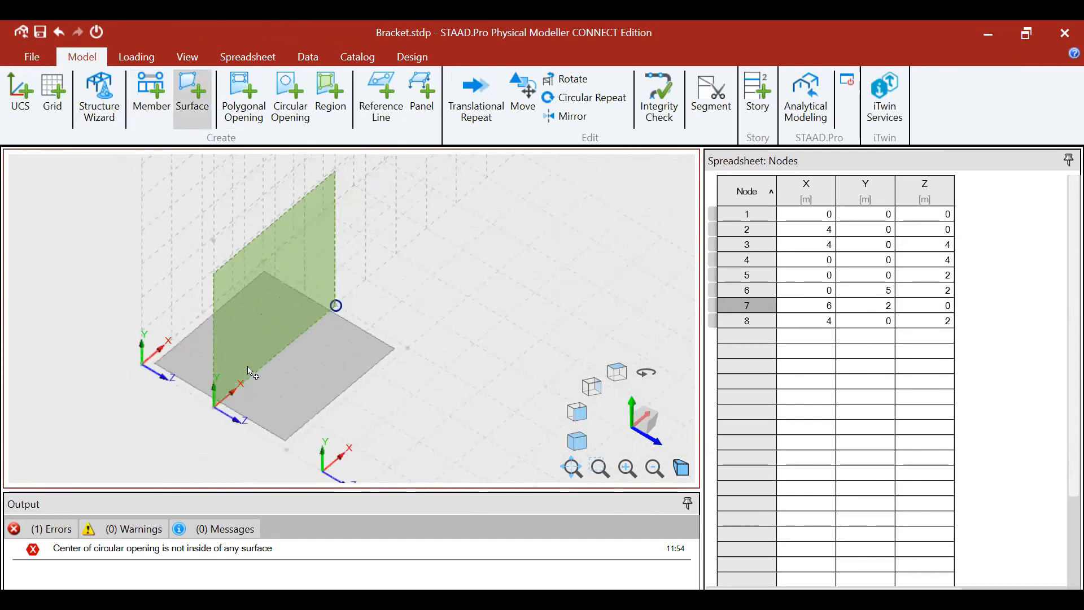
click(217, 411)
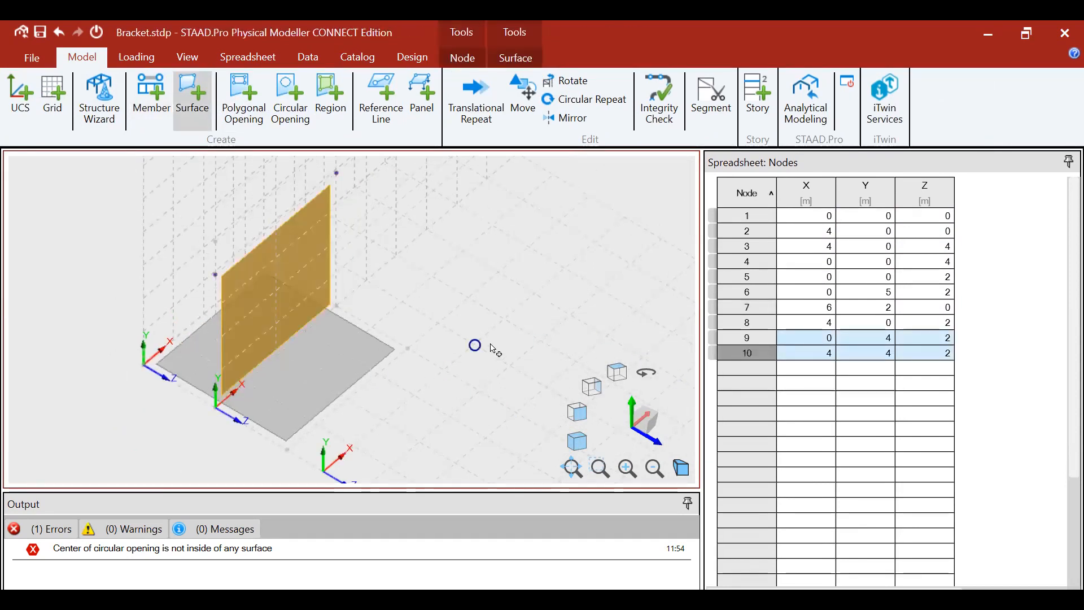
Add a circular opening of 0.5 m radius with 18 facets near the middle of the new upright surface, viewed from the front.
key(Left)
key(Left)
key(Left)
key(Left)
key(Left)
key(Left)
key(Left)
key(Left)
key(Left)
key(Left)
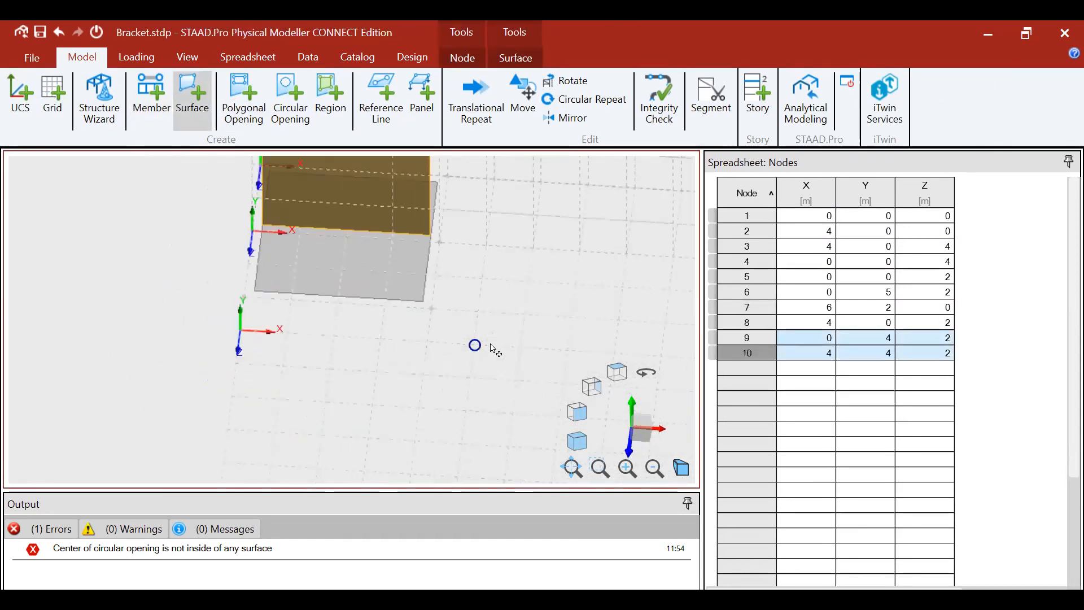
key(Down)
key(Down)
key(Down)
key(Down)
key(Down)
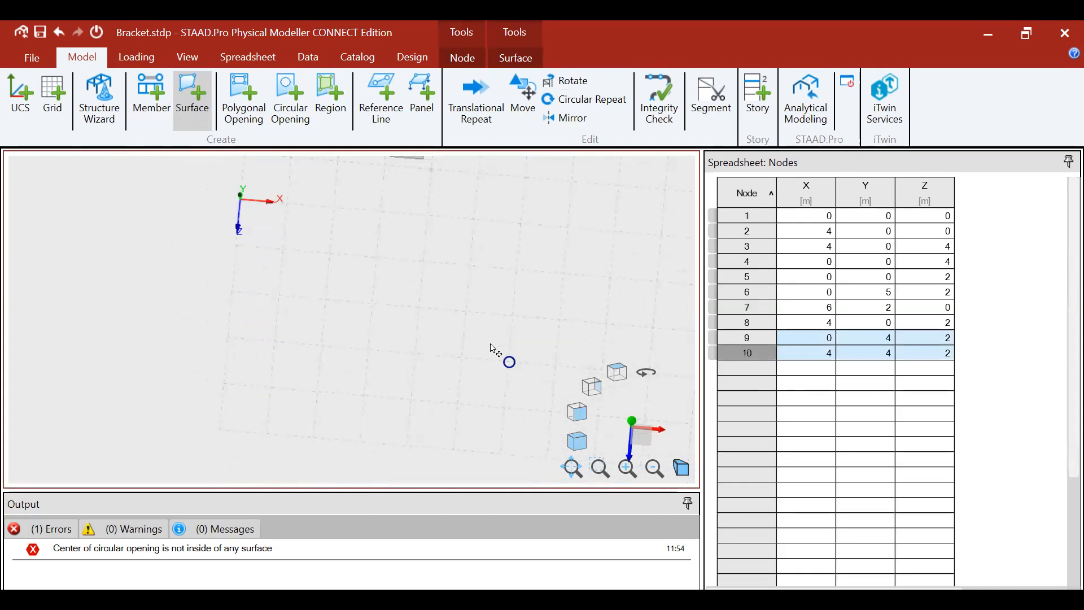
key(Up)
key(Up)
key(Up)
key(Up)
key(Up)
key(Up)
key(Up)
key(Up)
key(Up)
key(Up)
key(Up)
key(Up)
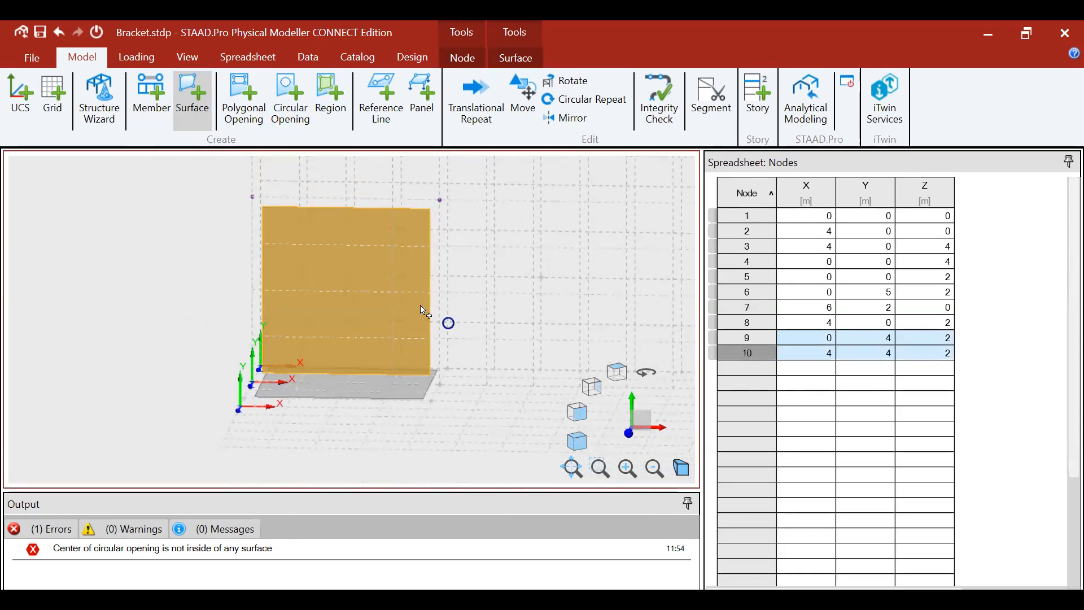
scroll(338, 283, up, 3)
scroll(328, 287, up, 1)
click(291, 102)
click(540, 363)
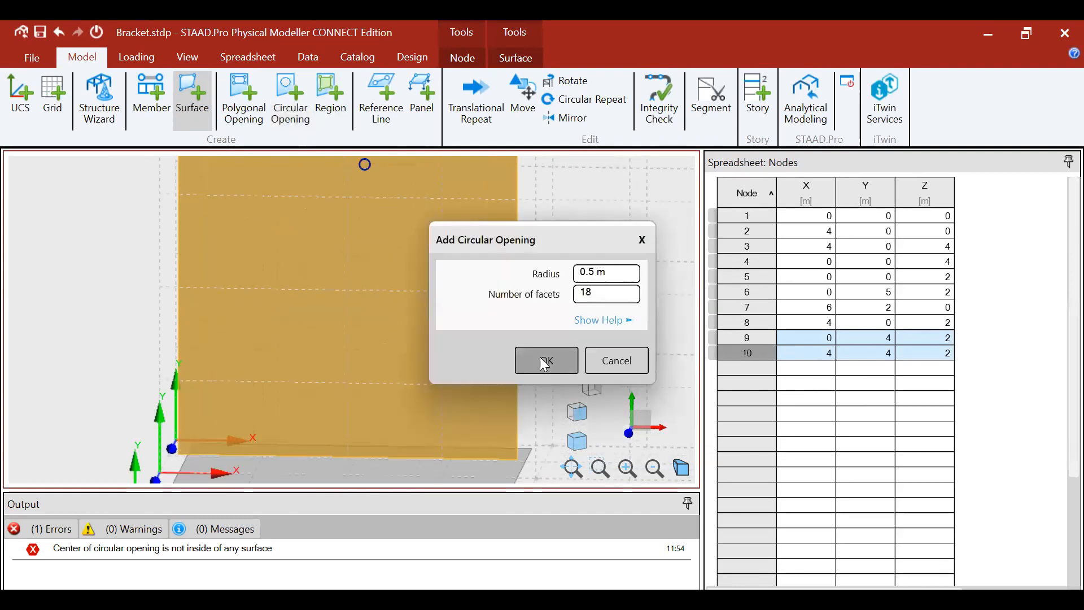
Turn on 3D rendering and view the bracket with its circular opening at an angle.
scroll(357, 314, down, 3)
scroll(361, 325, up, 2)
mouse_move(346, 314)
middle_down()
mouse_move(437, 274)
mouse_move(332, 328)
middle_up()
scroll(331, 329, down, 1)
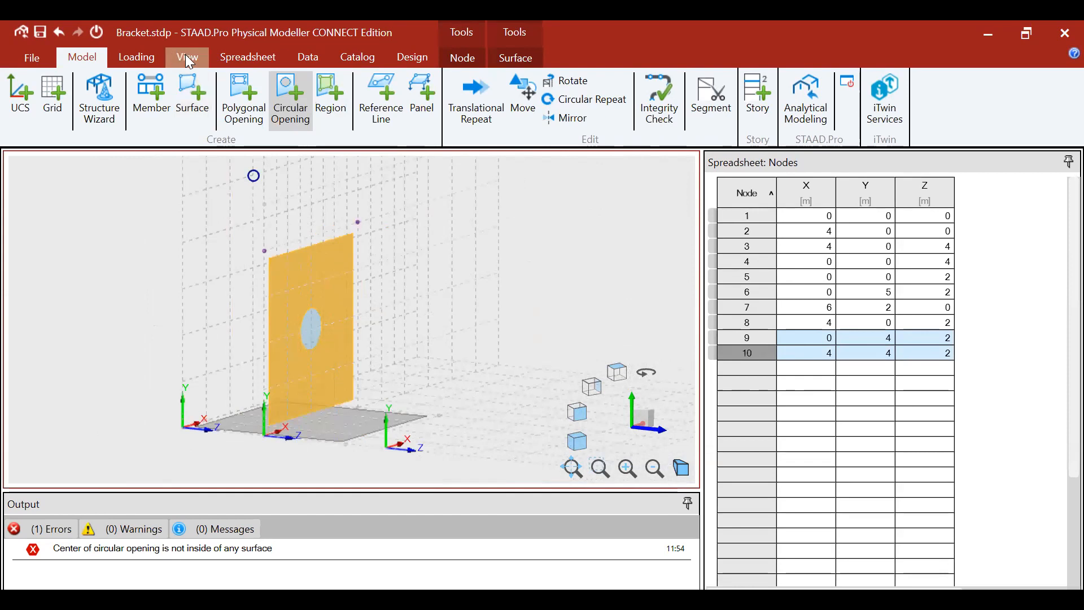
click(186, 57)
click(930, 96)
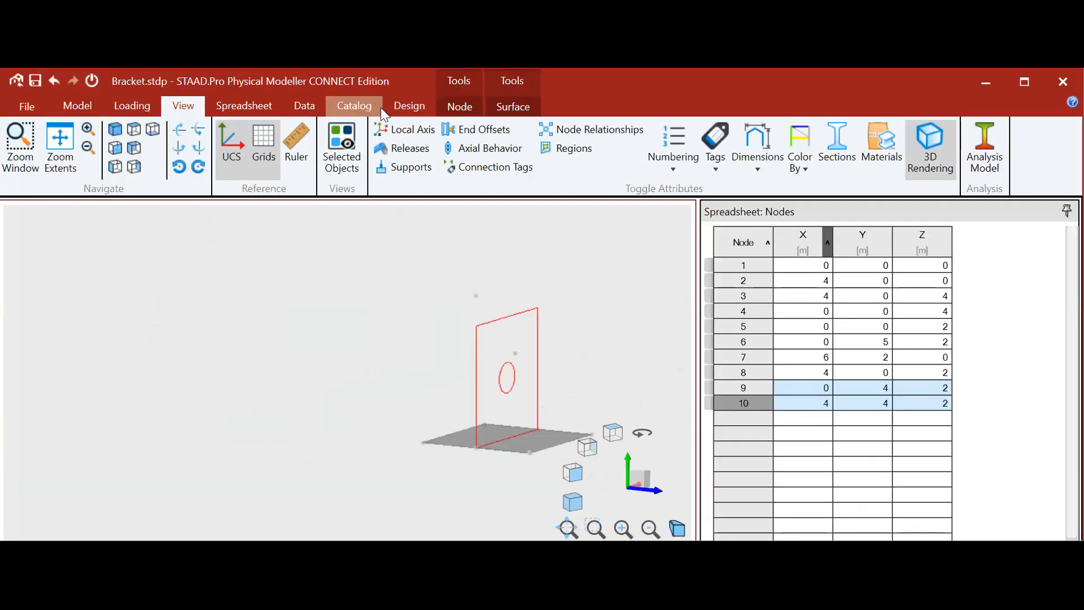
Add the standard steel material STEEL_355_Nmm2 from the catalog.
click(364, 54)
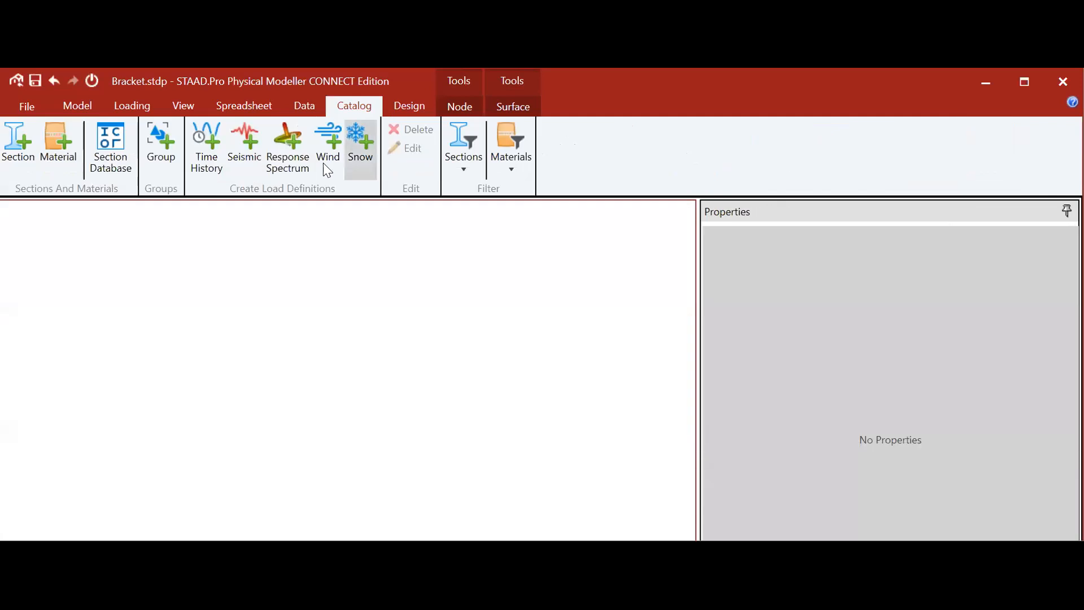
click(76, 152)
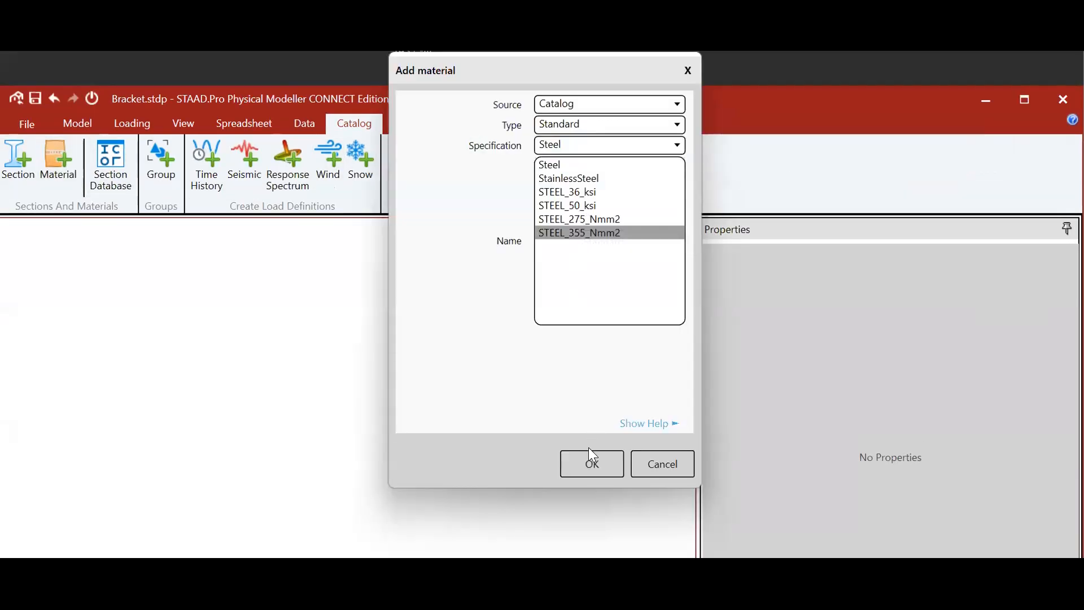
click(591, 477)
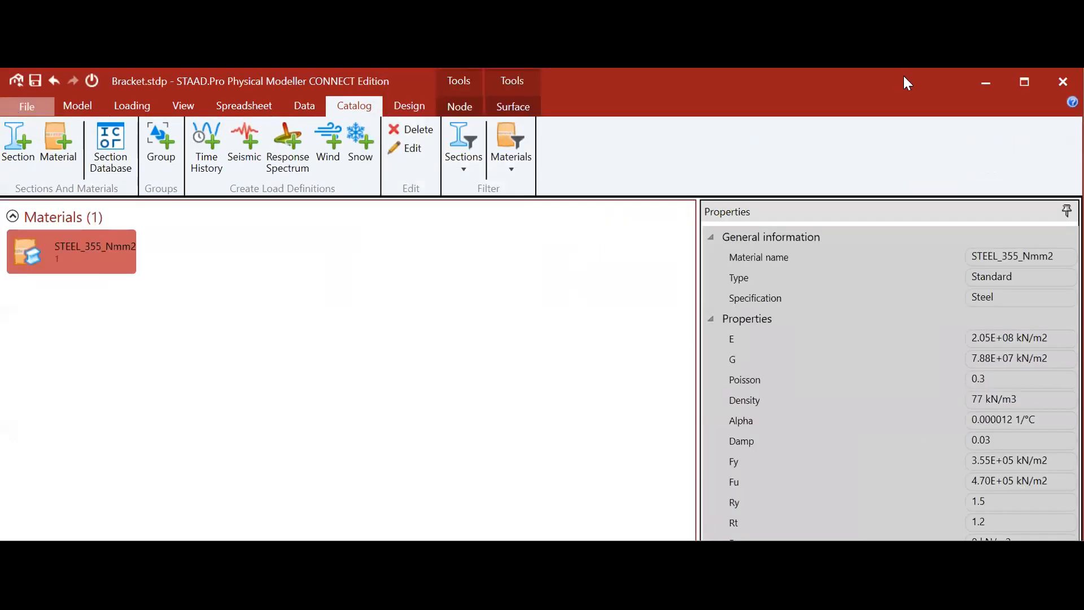
click(77, 106)
click(132, 106)
click(244, 106)
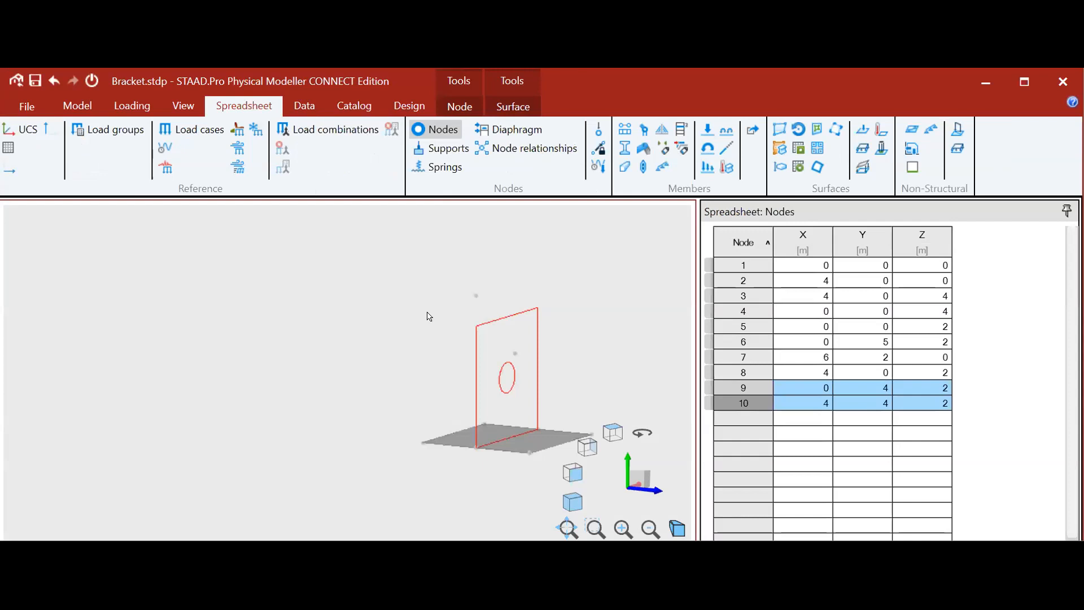
drag(587, 493, 608, 496)
scroll(571, 457, up, 2)
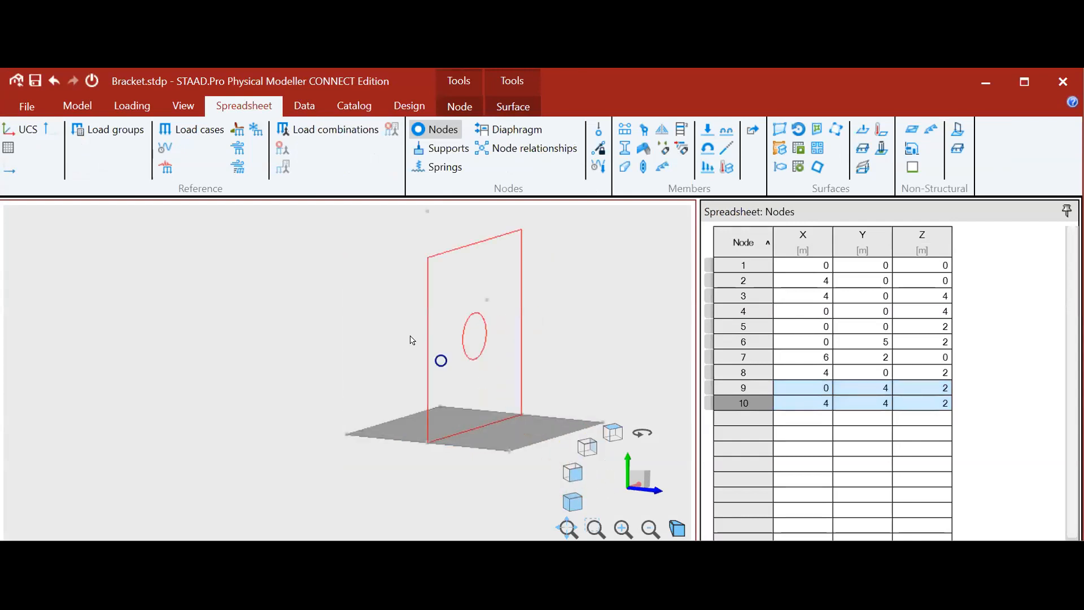
scroll(412, 341, down, 4)
scroll(467, 341, up, 3)
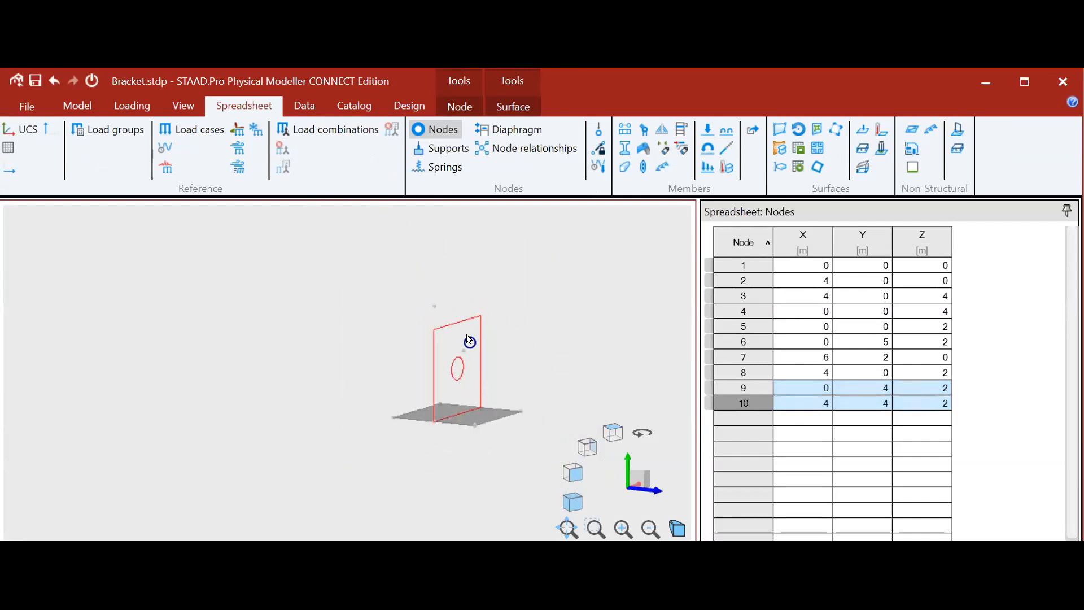
scroll(504, 364, up, 1)
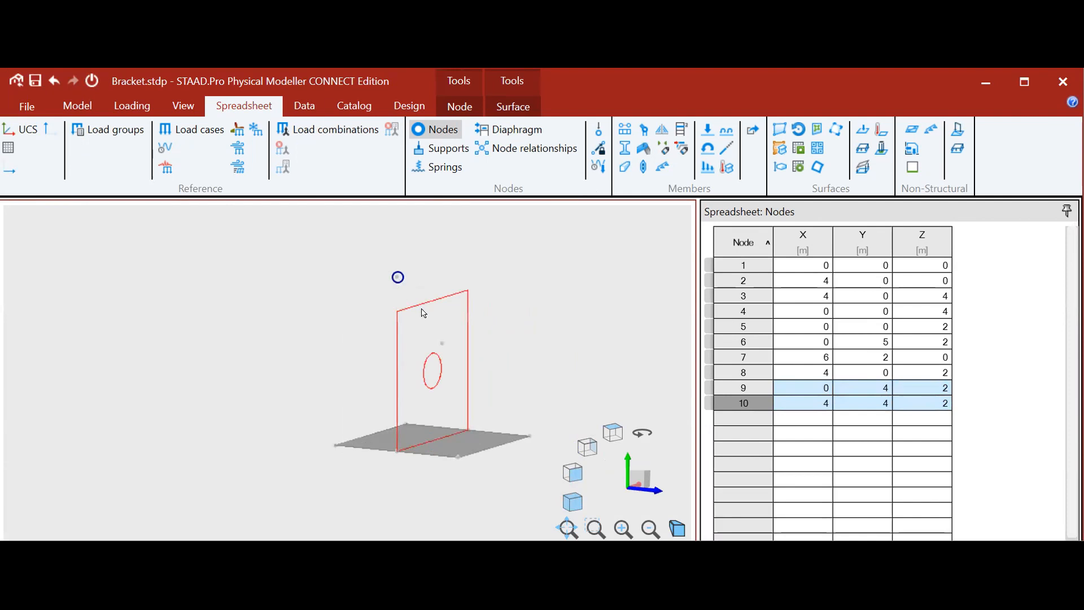
middle_drag(395, 273, 398, 273)
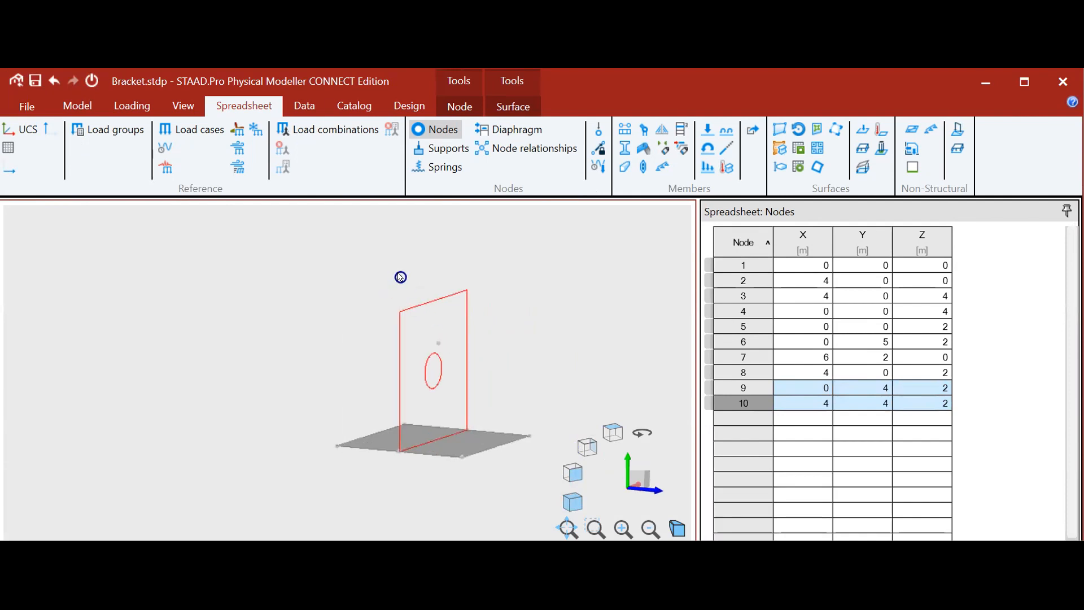
Try to delete the stray node above the upright surface and undo the deletion.
right_click(401, 279)
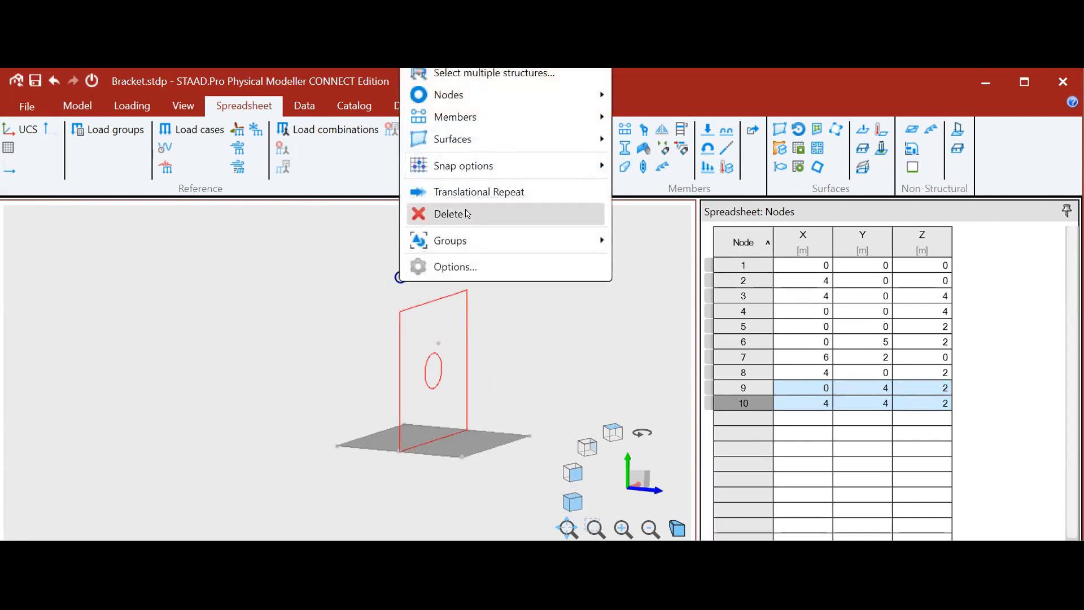
click(468, 214)
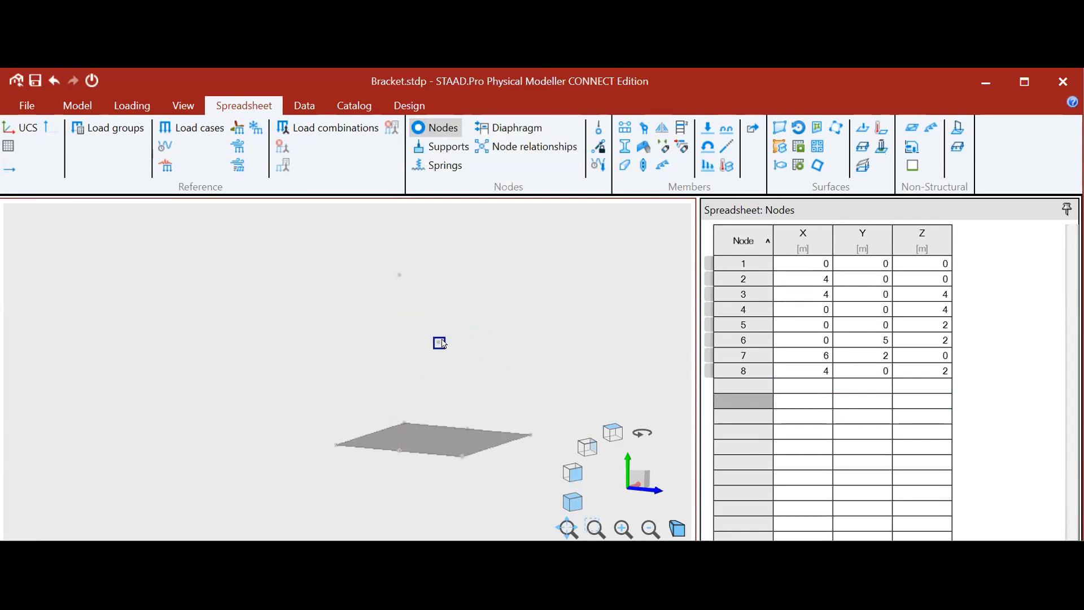
click(53, 80)
scroll(491, 362, up, 3)
scroll(395, 323, down, 5)
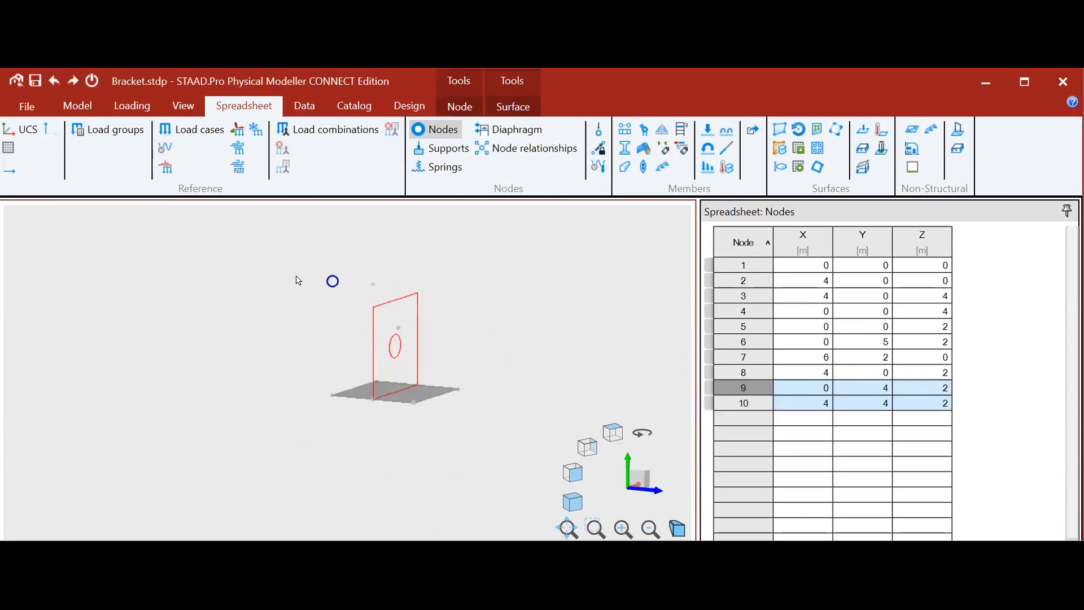
Select the whole bracket, maximize the window and generate the meshed analysis model view.
drag(477, 420, 480, 423)
click(78, 106)
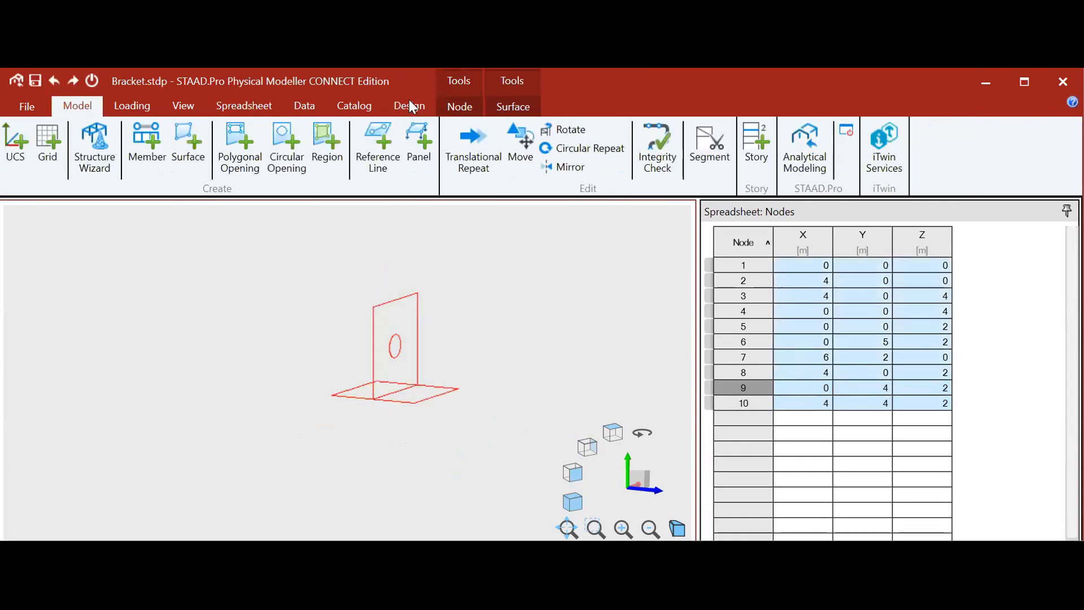
click(1024, 83)
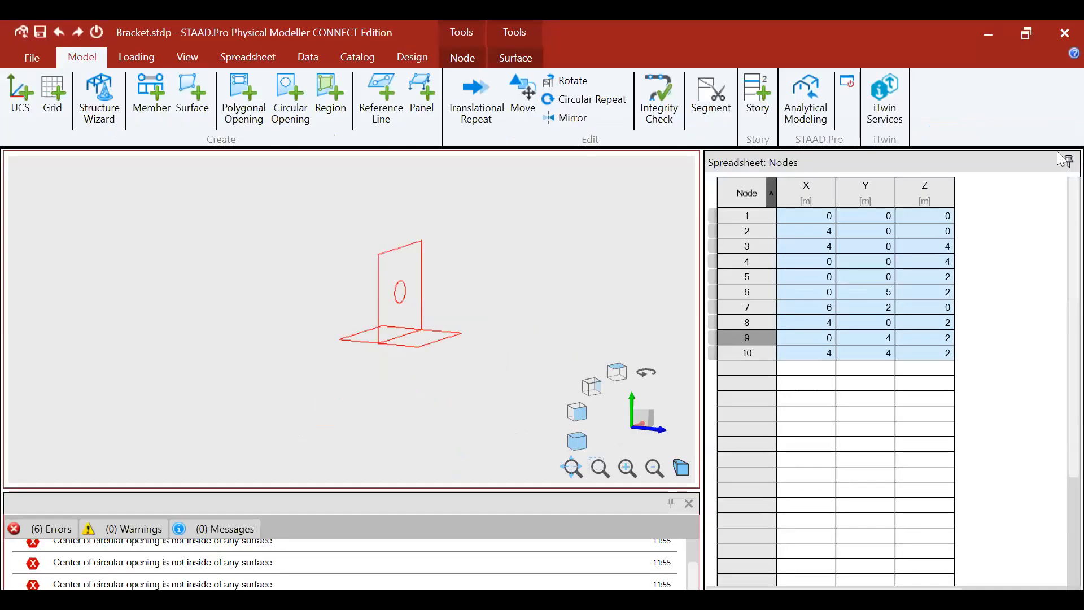
click(187, 57)
click(985, 99)
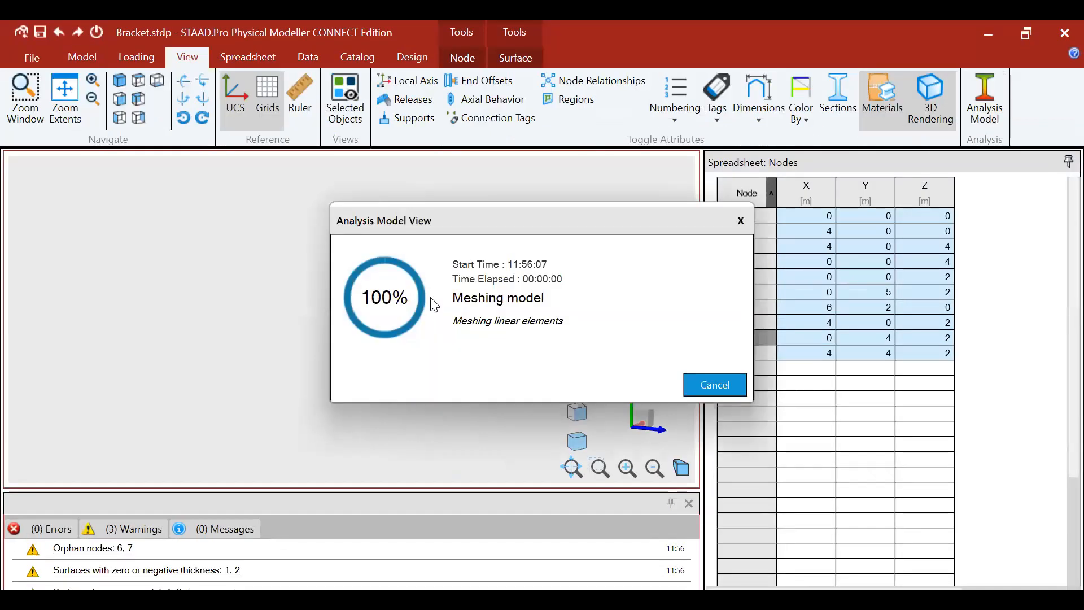
scroll(429, 297, up, 1)
scroll(426, 345, down, 4)
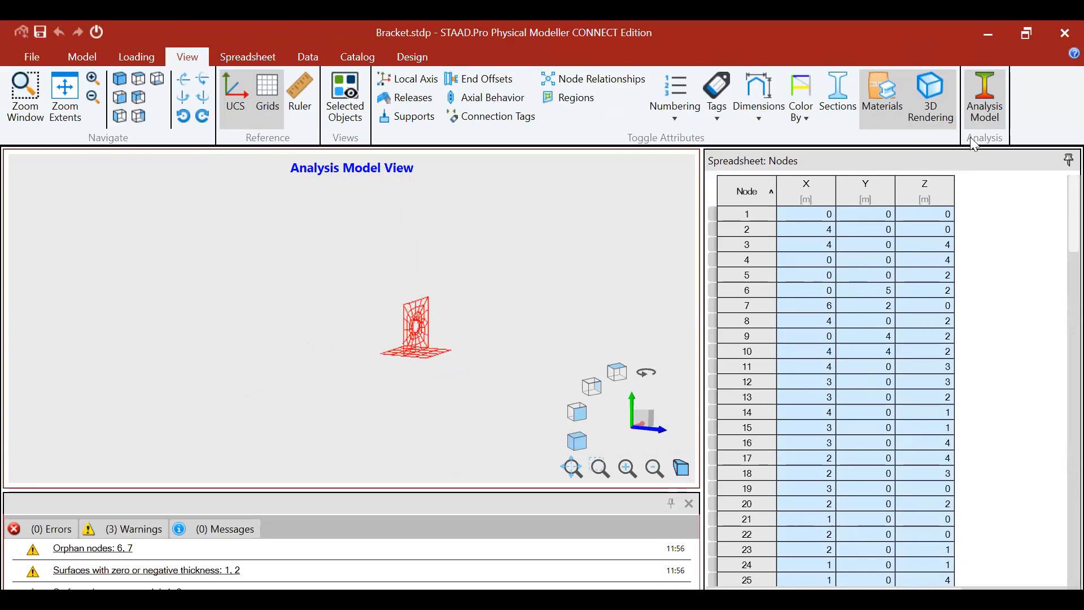
Turn off 3D rendering for the meshed analysis model and clear the selection.
drag(362, 263, 518, 452)
click(924, 97)
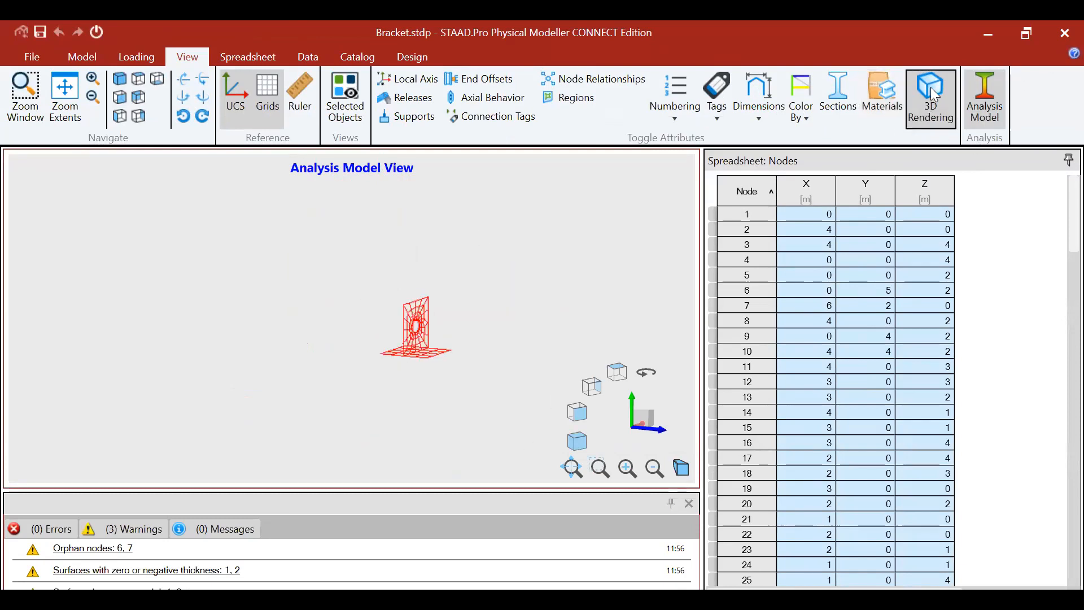
scroll(474, 276, down, 2)
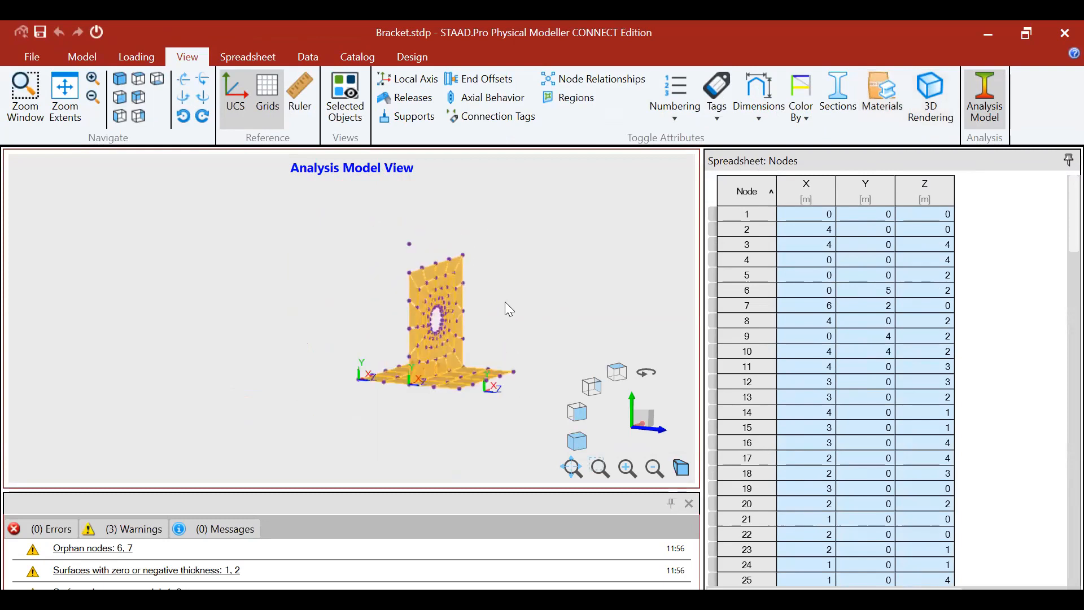
scroll(516, 299, up, 2)
click(359, 231)
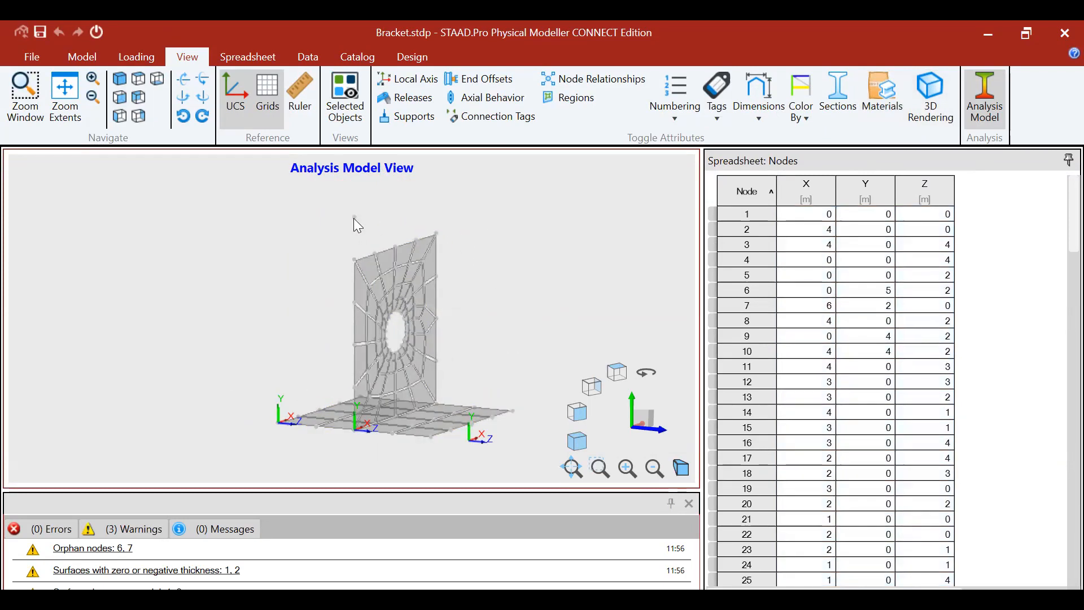
Delete the stray node above the upright surface in the analysis model view.
click(354, 217)
right_click(356, 219)
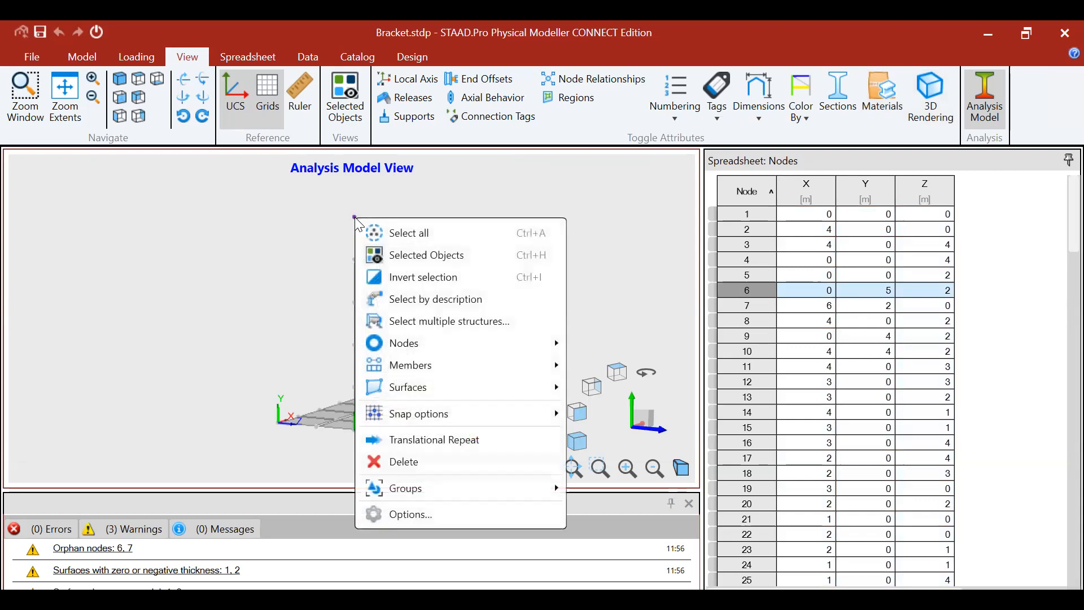
click(418, 469)
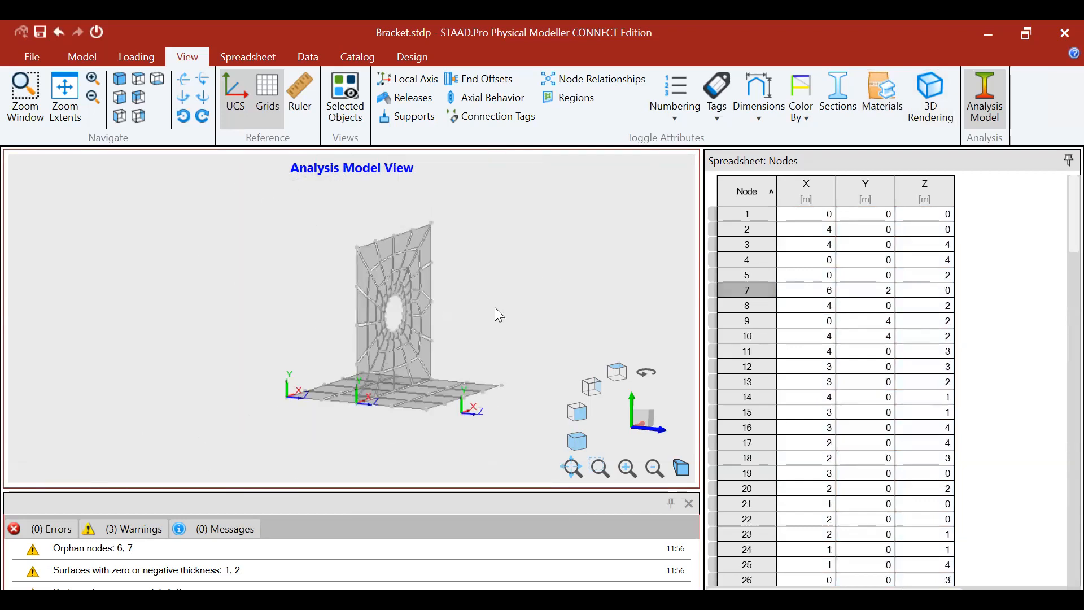
Select the whole meshed bracket and turn on the materials display.
scroll(481, 332, up, 2)
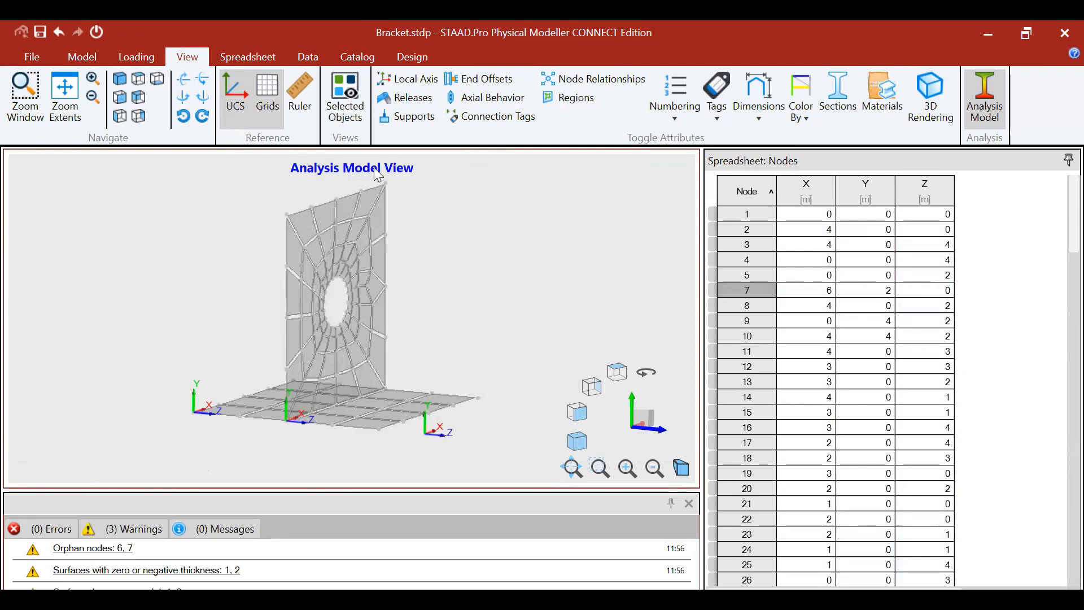
scroll(435, 237, down, 3)
scroll(394, 291, up, 1)
scroll(394, 292, down, 1)
scroll(393, 292, up, 2)
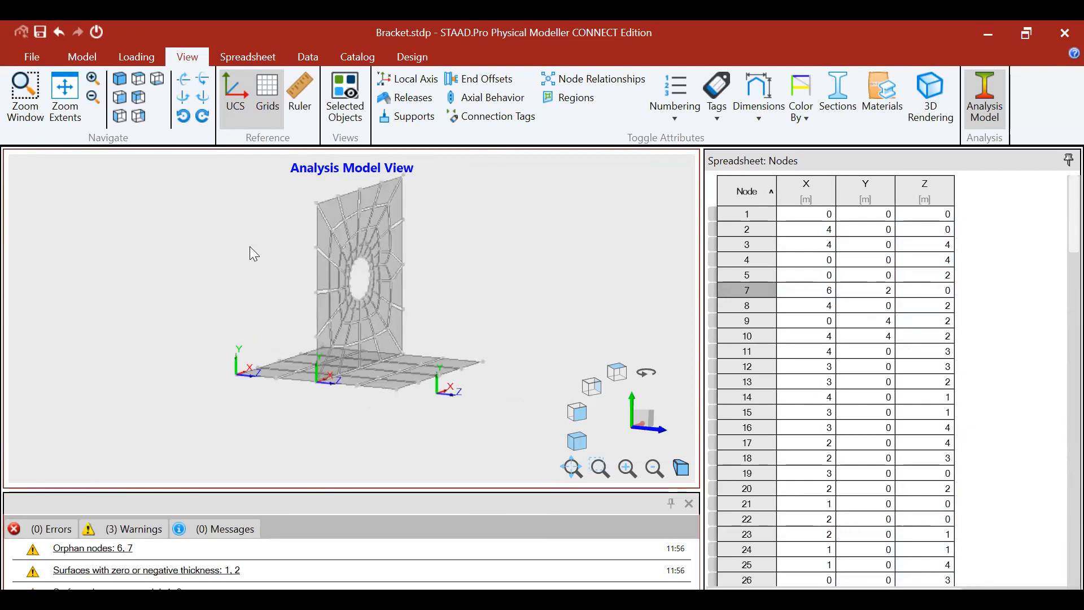
scroll(230, 248, down, 3)
drag(213, 195, 413, 376)
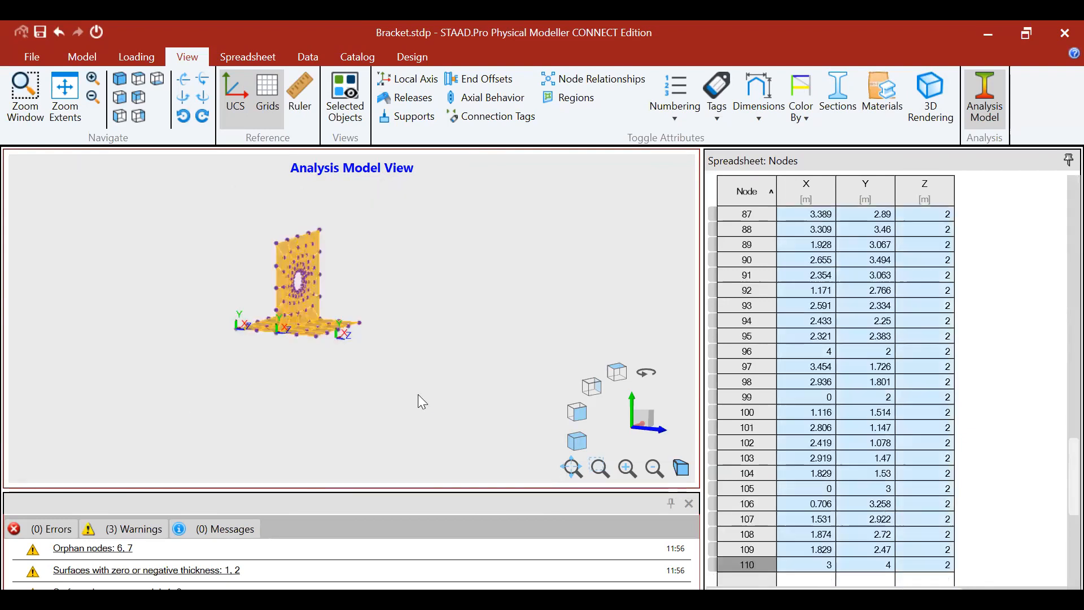
click(882, 97)
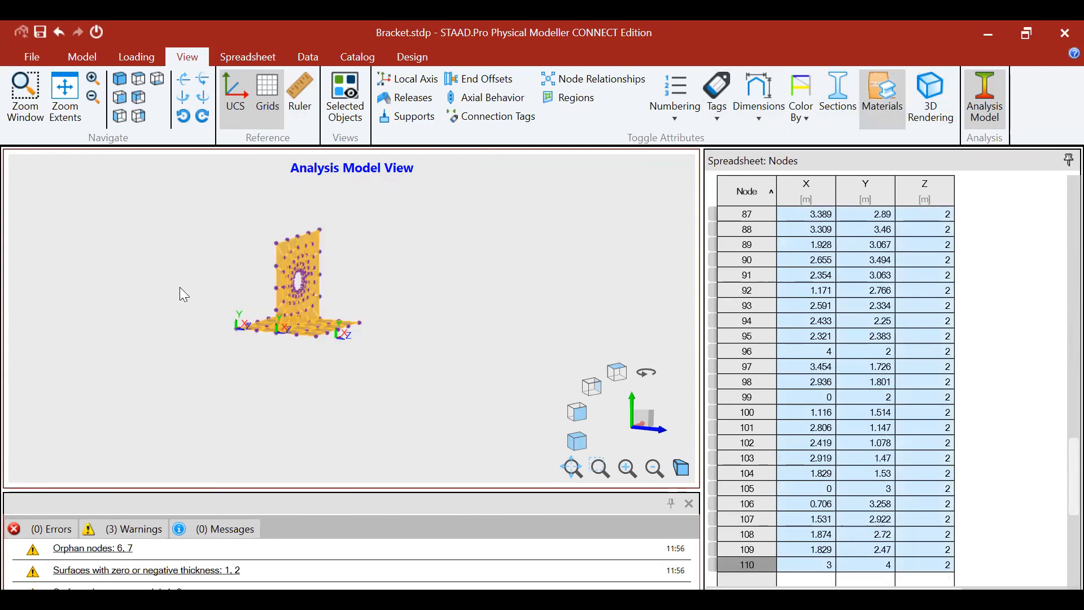
scroll(180, 275, down, 2)
click(80, 57)
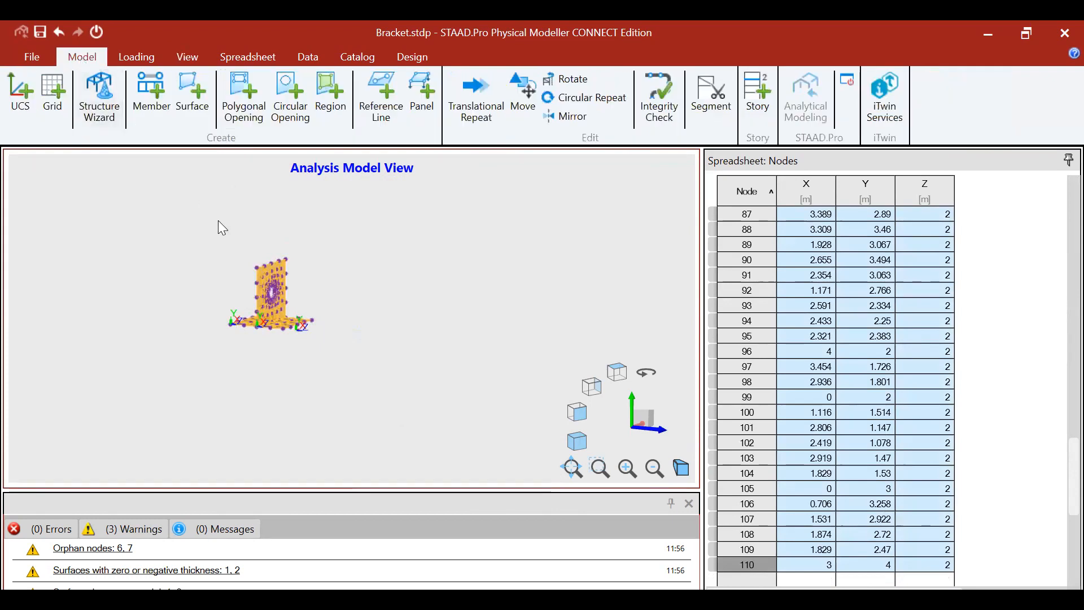
scroll(220, 225, down, 2)
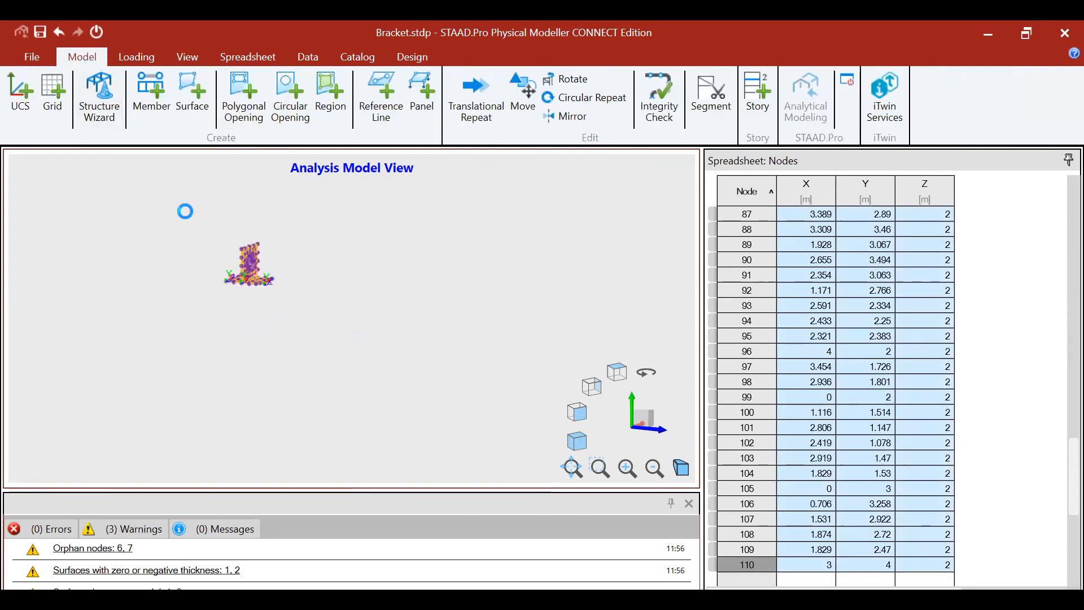
Restore the window from its maximized size and inspect the STEEL_355_Nmm2 material in the catalog.
click(1027, 37)
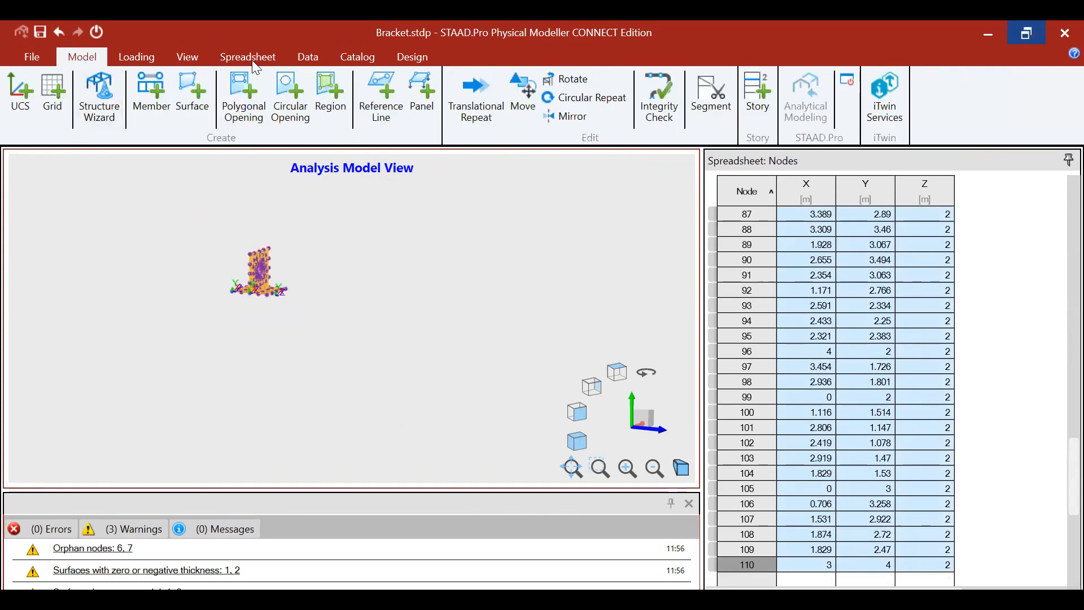
click(244, 105)
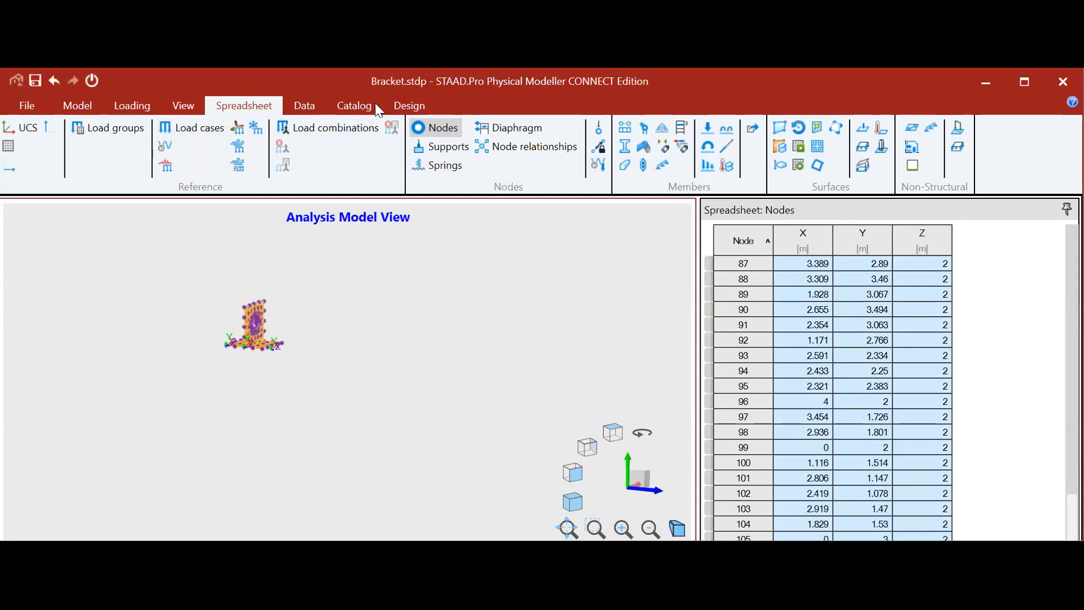
click(343, 103)
click(82, 252)
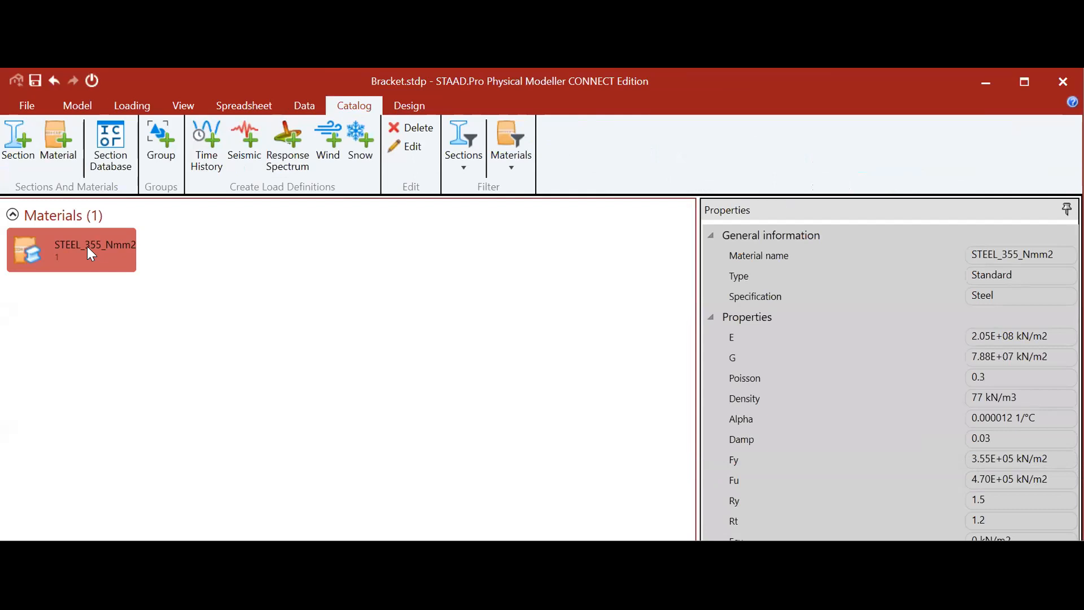
right_click(87, 247)
key(Escape)
Return to the analysis model view and turn off the materials display.
click(188, 105)
scroll(262, 267, up, 2)
scroll(287, 239, down, 2)
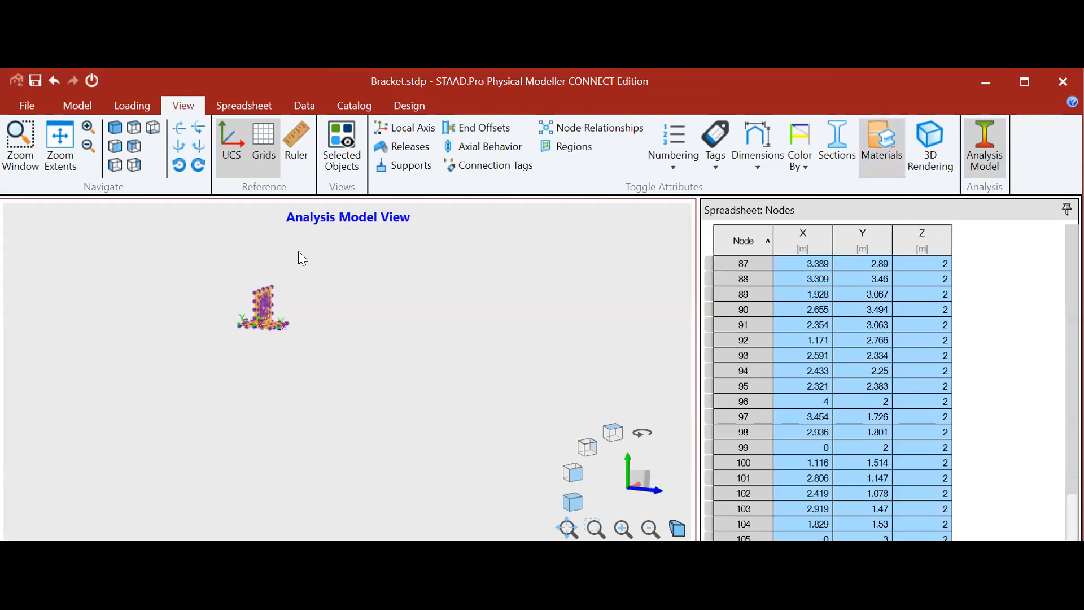
scroll(291, 268, up, 1)
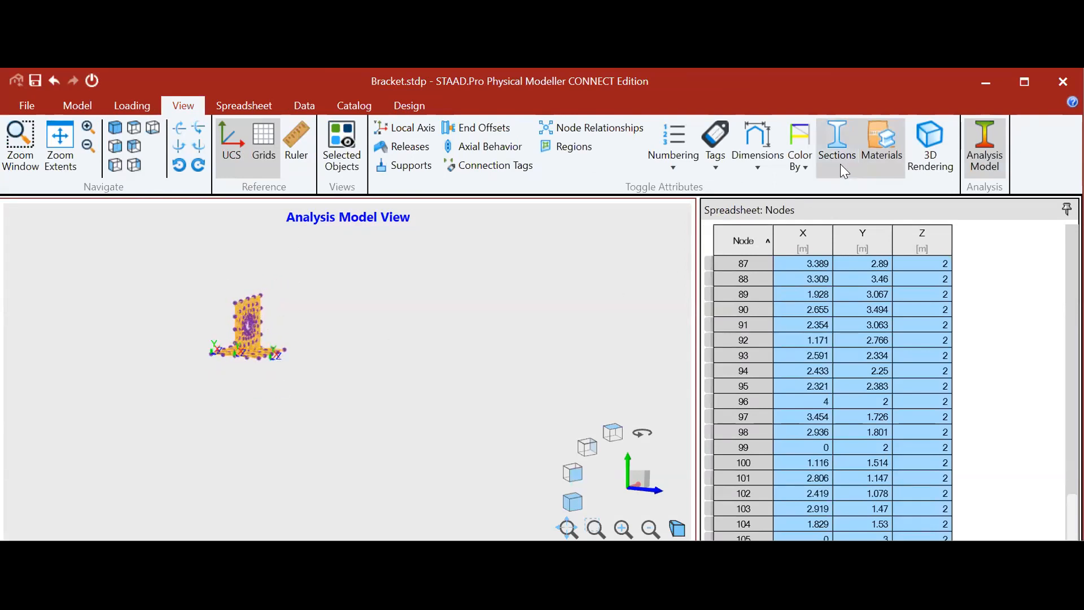
click(878, 153)
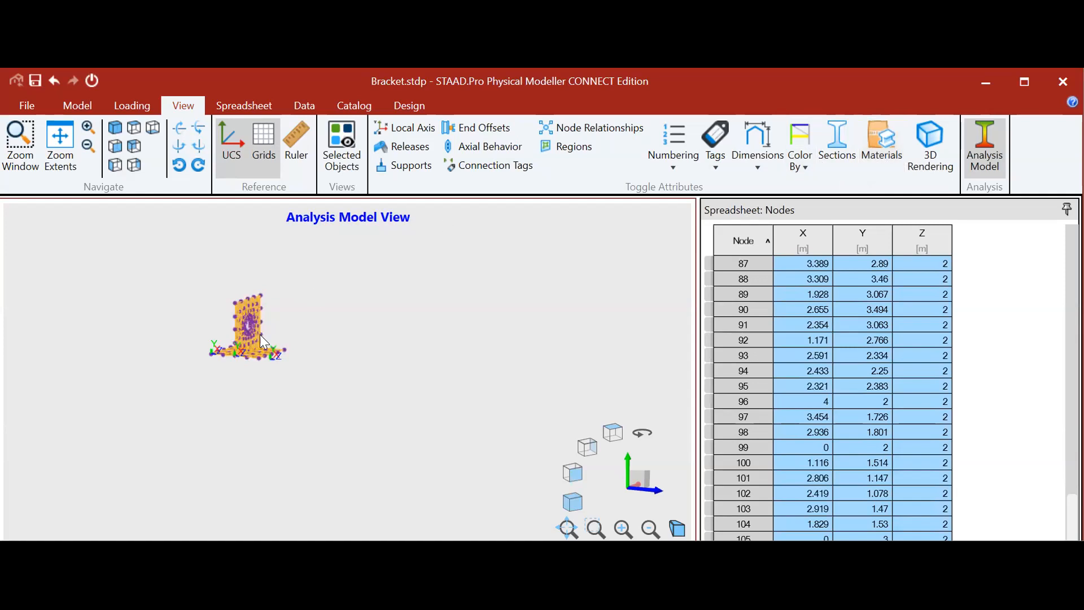
Select the whole meshed bracket again, covering both the base and the upright surface.
scroll(167, 254, up, 1)
scroll(323, 367, up, 1)
drag(184, 225, 445, 431)
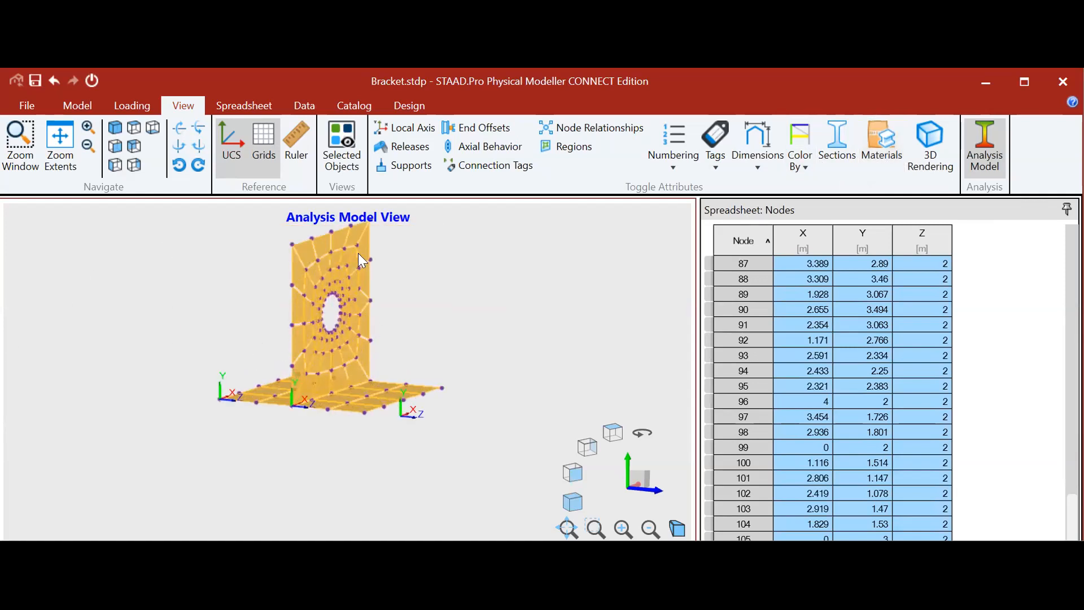
Examine the mesh around the circular opening of the upright surface and across the base surface.
scroll(346, 285, up, 2)
scroll(336, 325, down, 2)
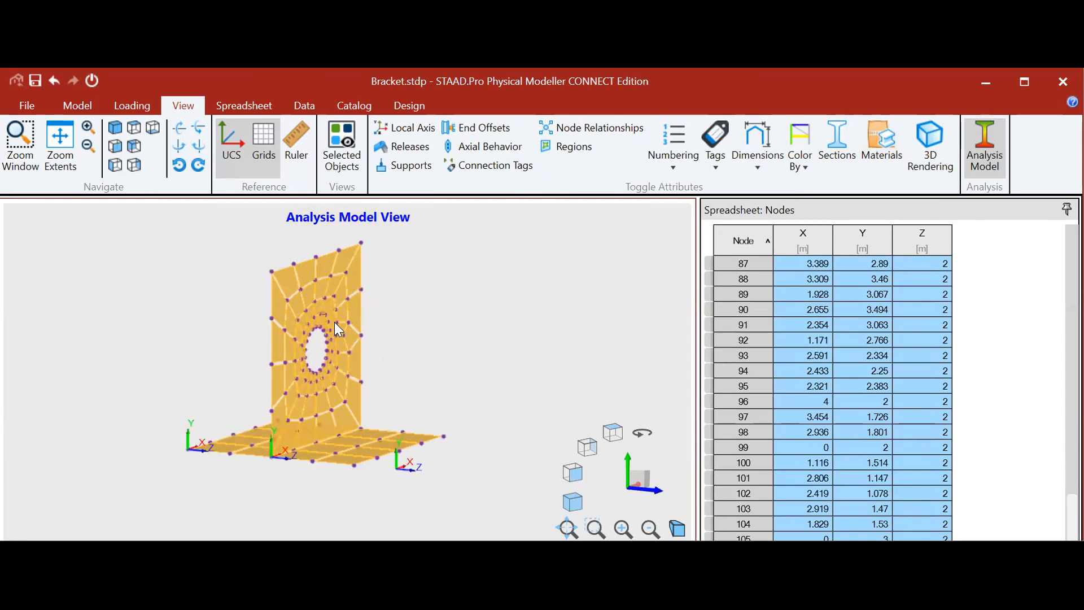
scroll(299, 399, down, 1)
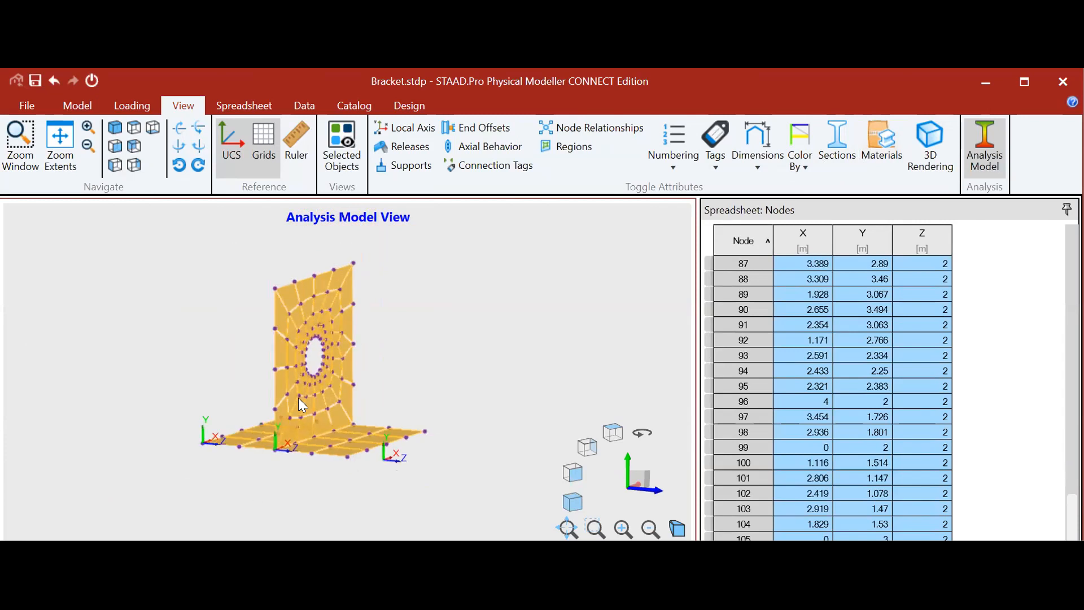
scroll(303, 392, up, 1)
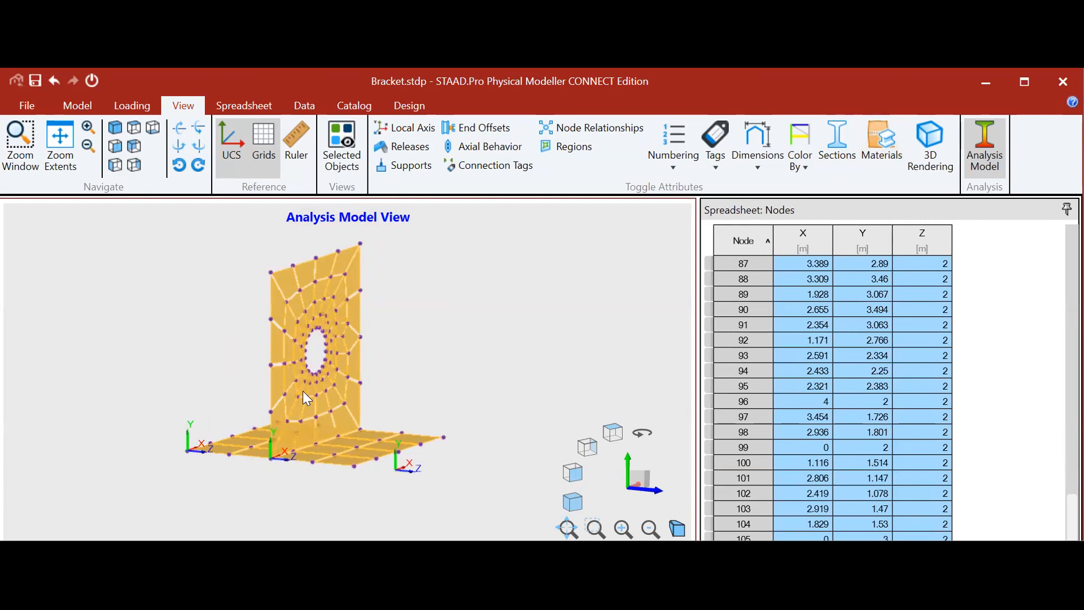
scroll(337, 336, down, 1)
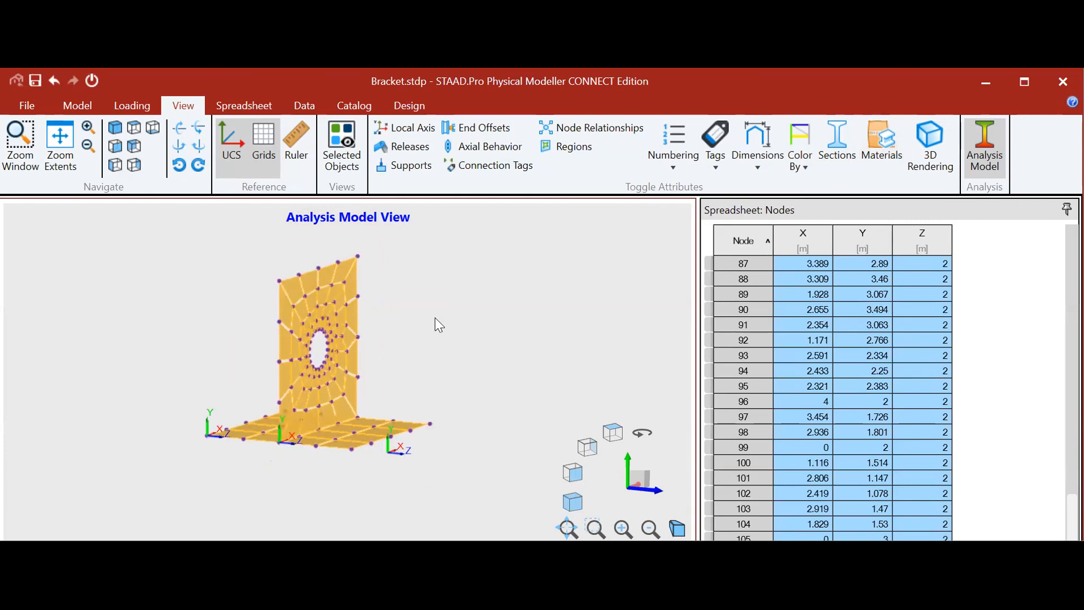
scroll(327, 433, up, 3)
scroll(338, 421, down, 3)
scroll(335, 407, up, 3)
scroll(340, 372, down, 3)
scroll(345, 346, up, 3)
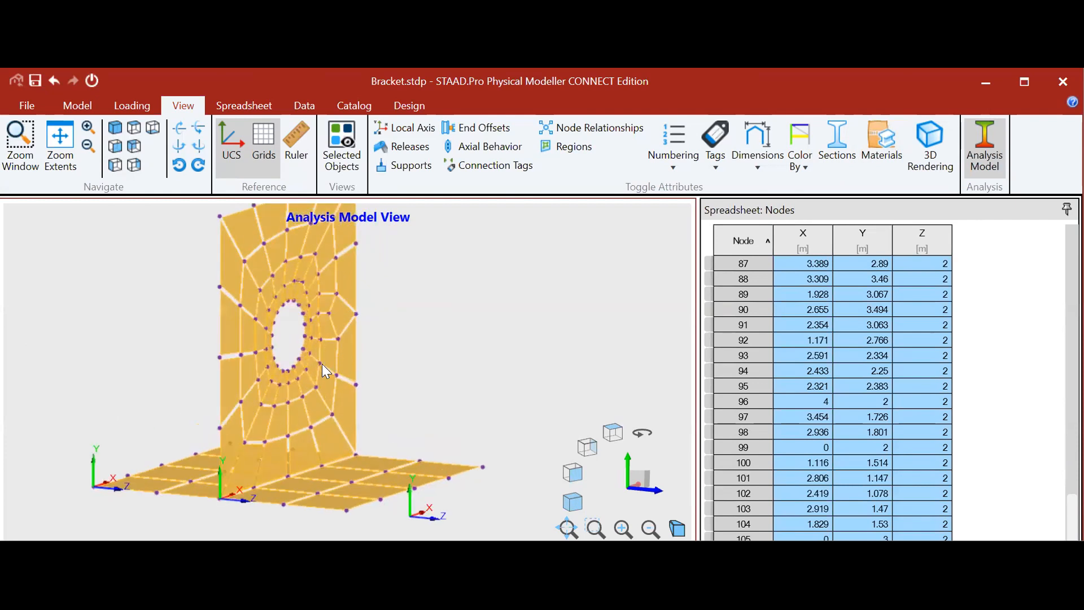
scroll(347, 359, down, 1)
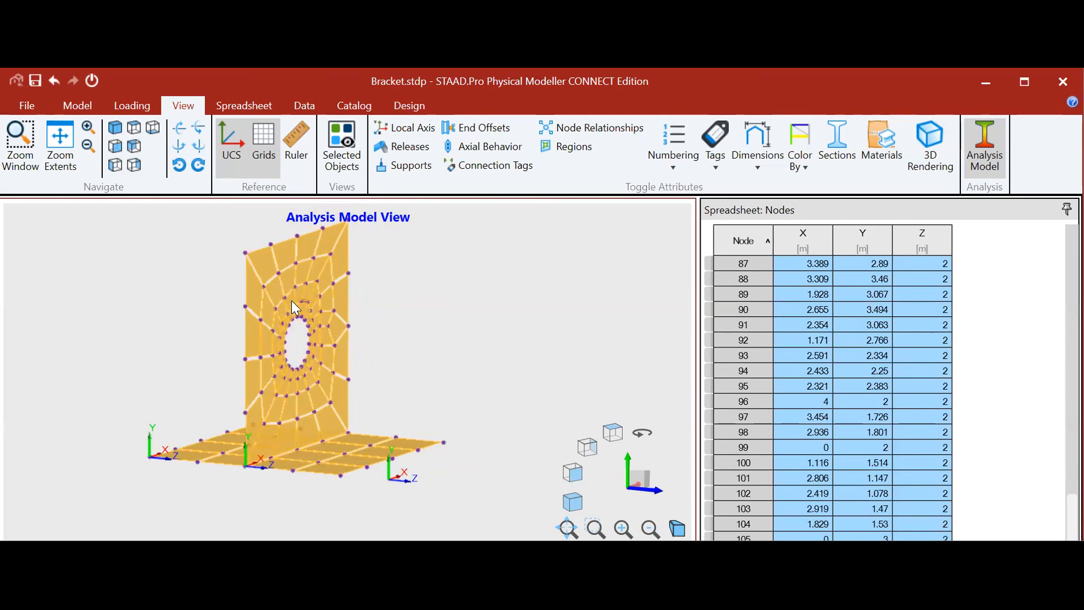
scroll(289, 297, up, 3)
scroll(327, 354, down, 4)
scroll(330, 442, up, 1)
scroll(322, 440, down, 1)
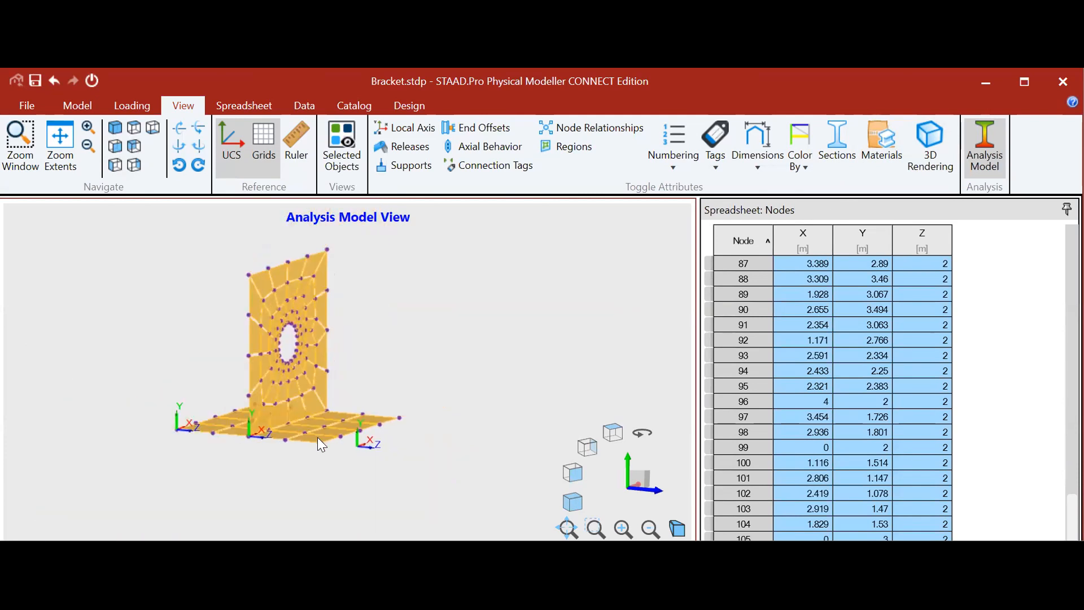
scroll(325, 435, up, 1)
scroll(339, 418, down, 3)
scroll(299, 395, up, 2)
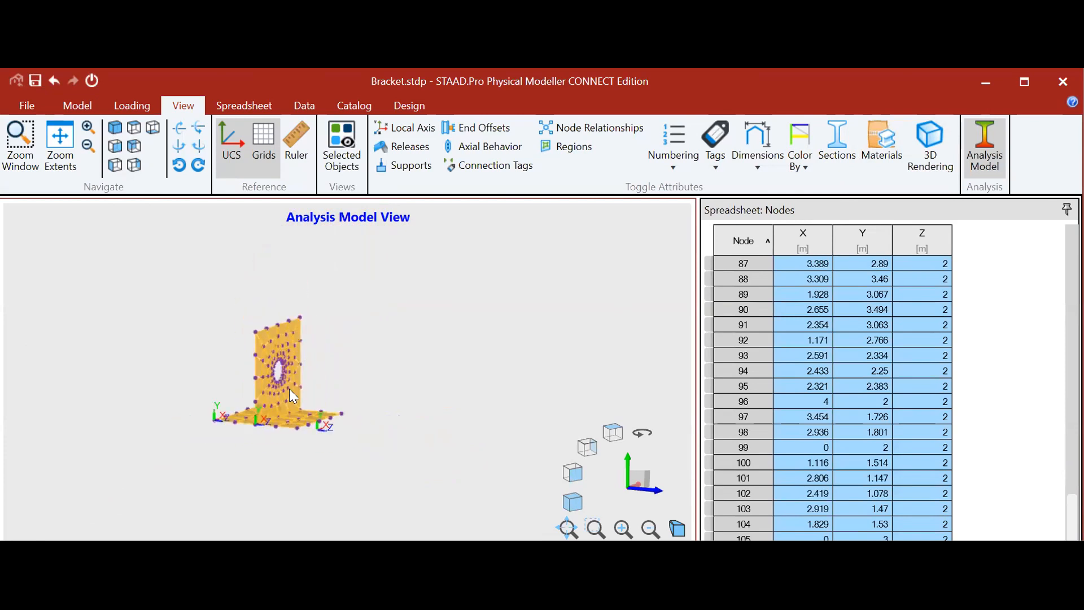
scroll(296, 427, up, 1)
scroll(276, 291, up, 1)
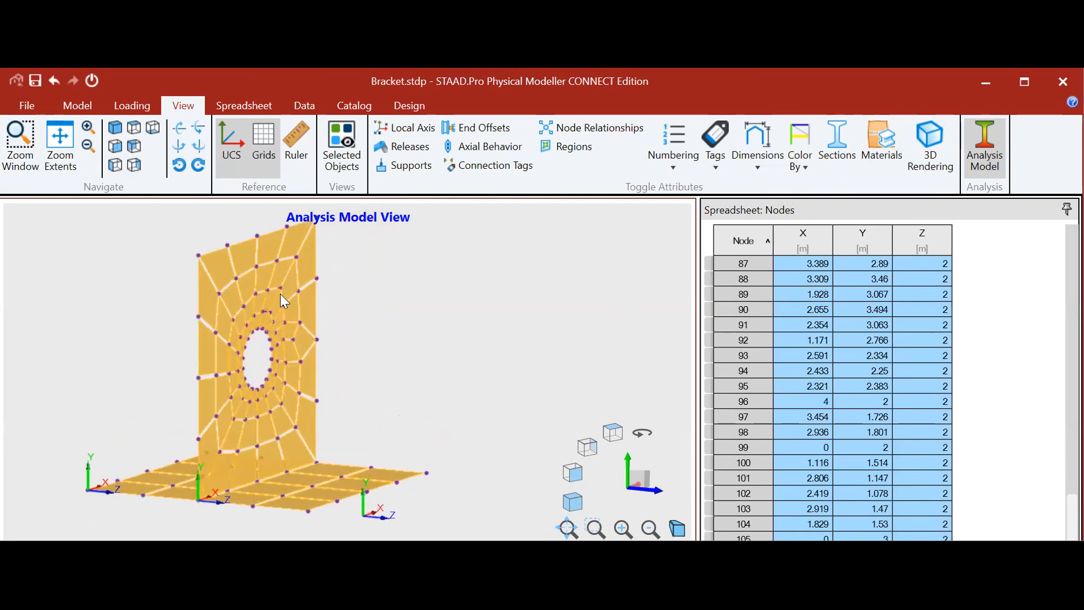
scroll(269, 249, up, 2)
scroll(273, 264, down, 2)
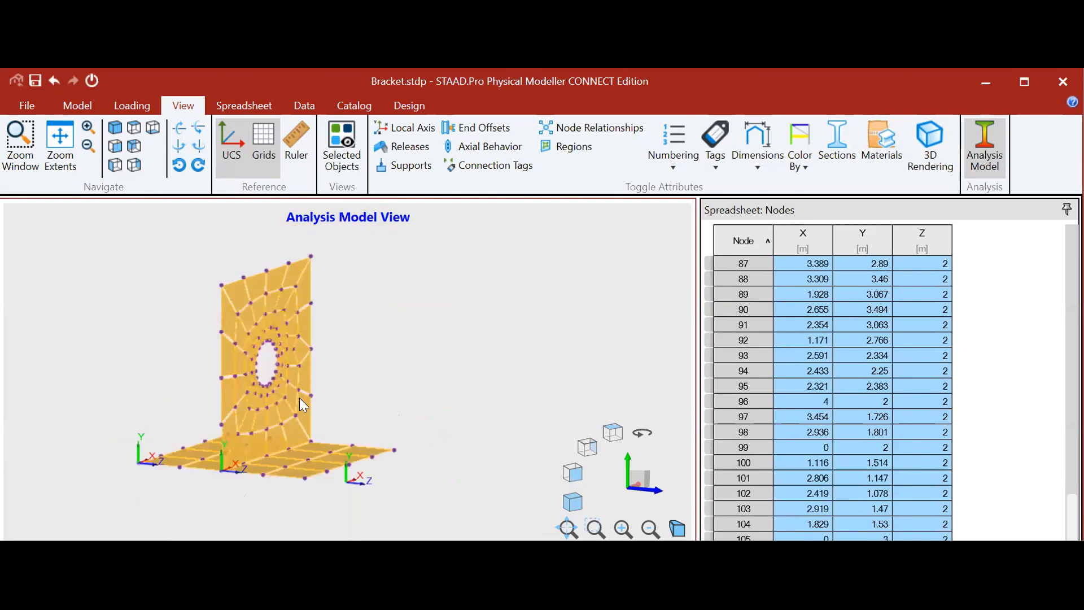
scroll(276, 376, up, 1)
scroll(277, 376, down, 1)
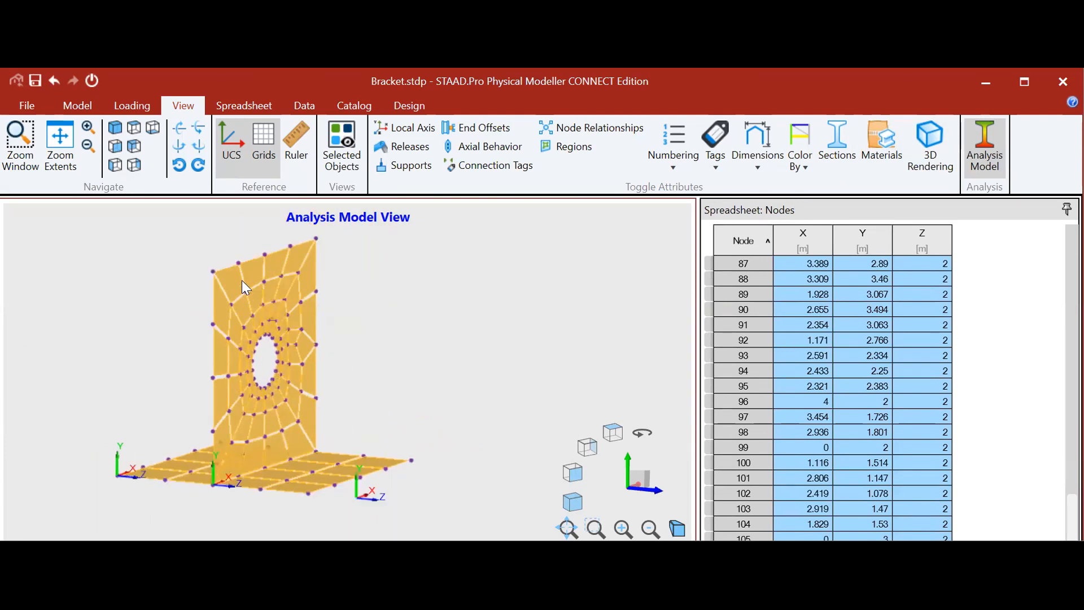
scroll(286, 389, down, 1)
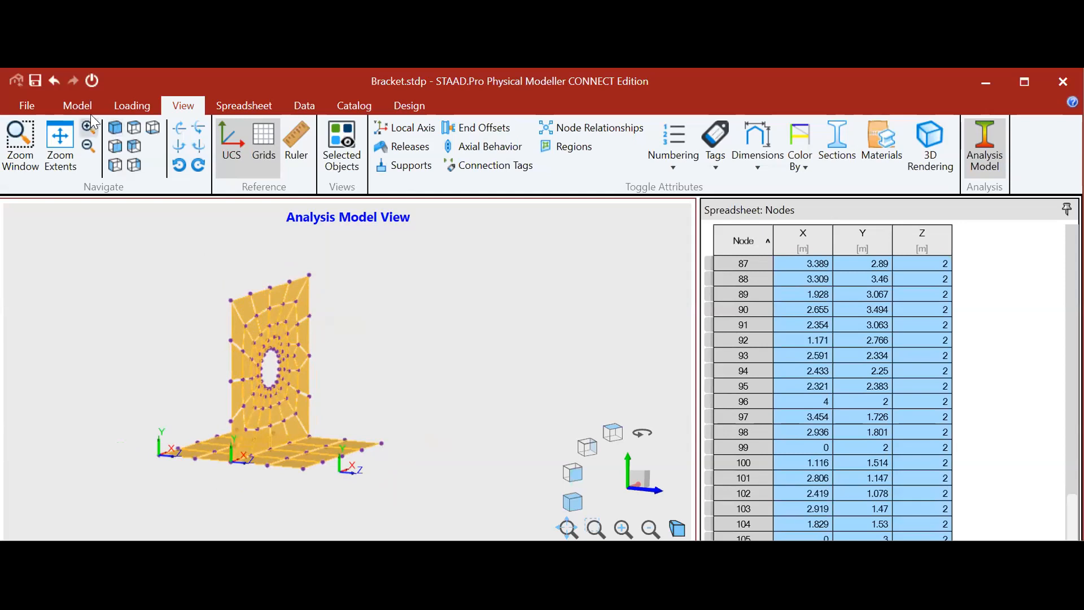
click(310, 105)
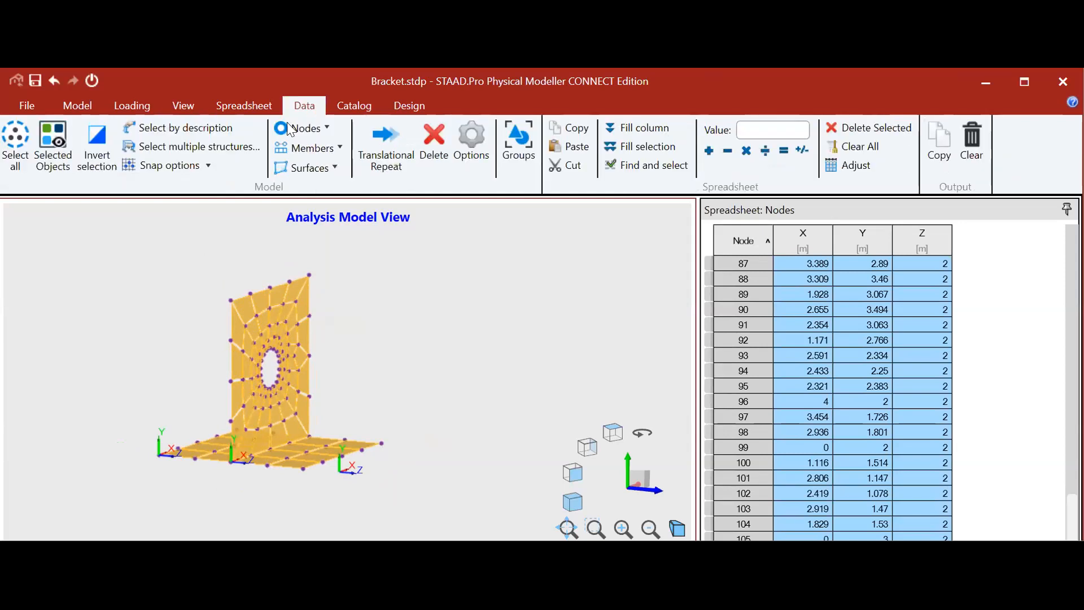
click(354, 107)
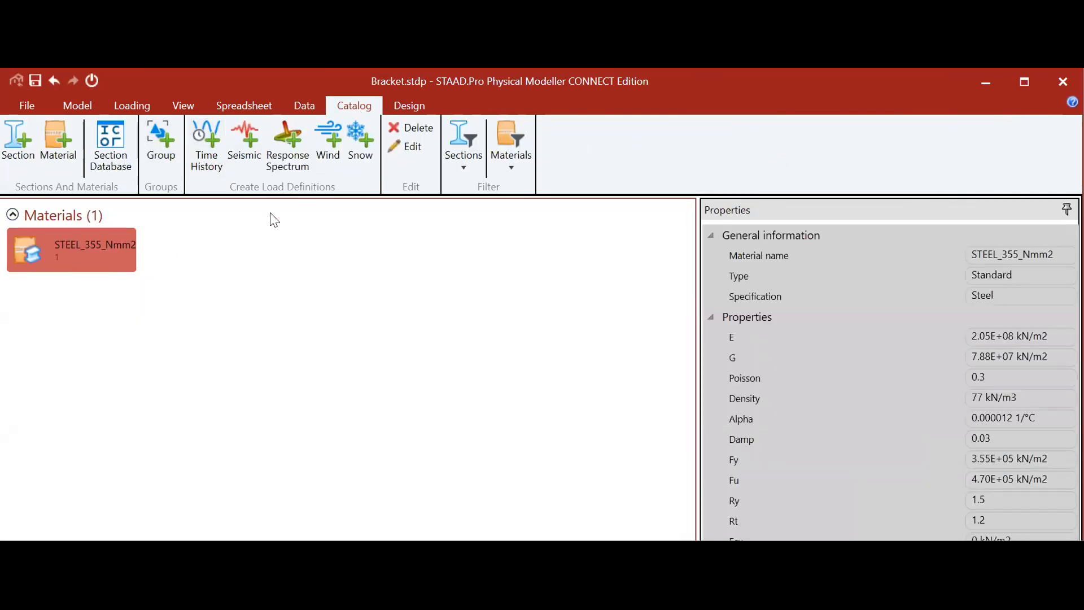
click(76, 108)
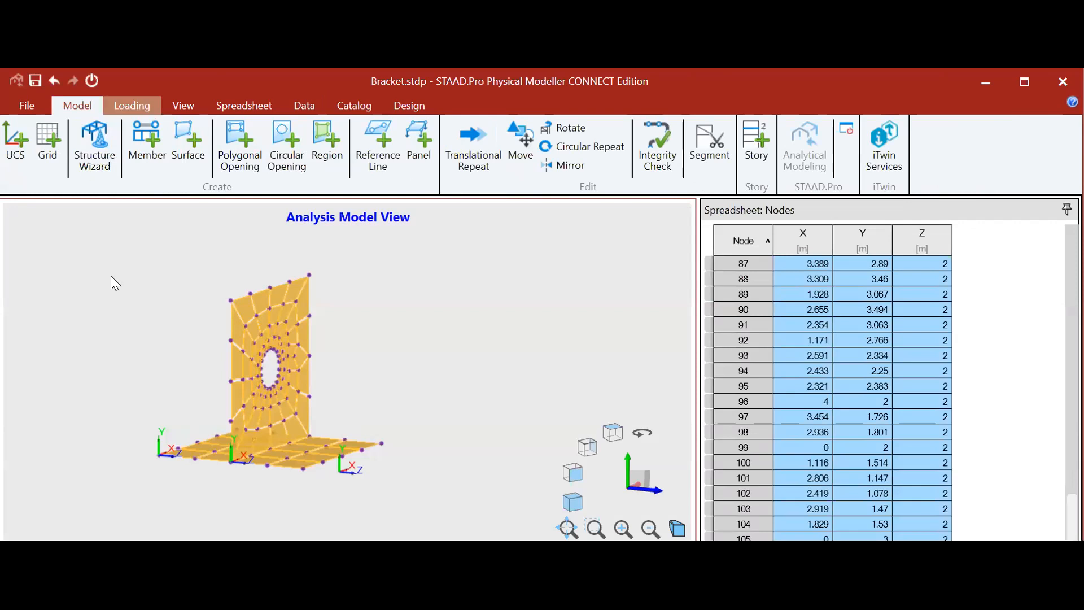
Select all surfaces of the bracket in the analysis model view.
drag(111, 243, 395, 533)
right_click(265, 328)
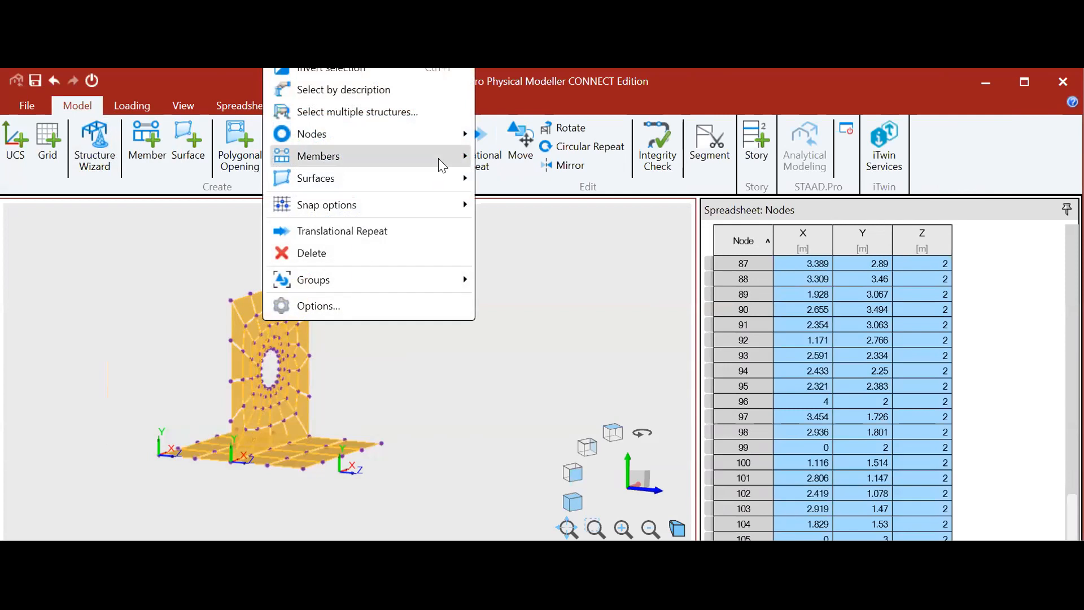
mouse_move(445, 184)
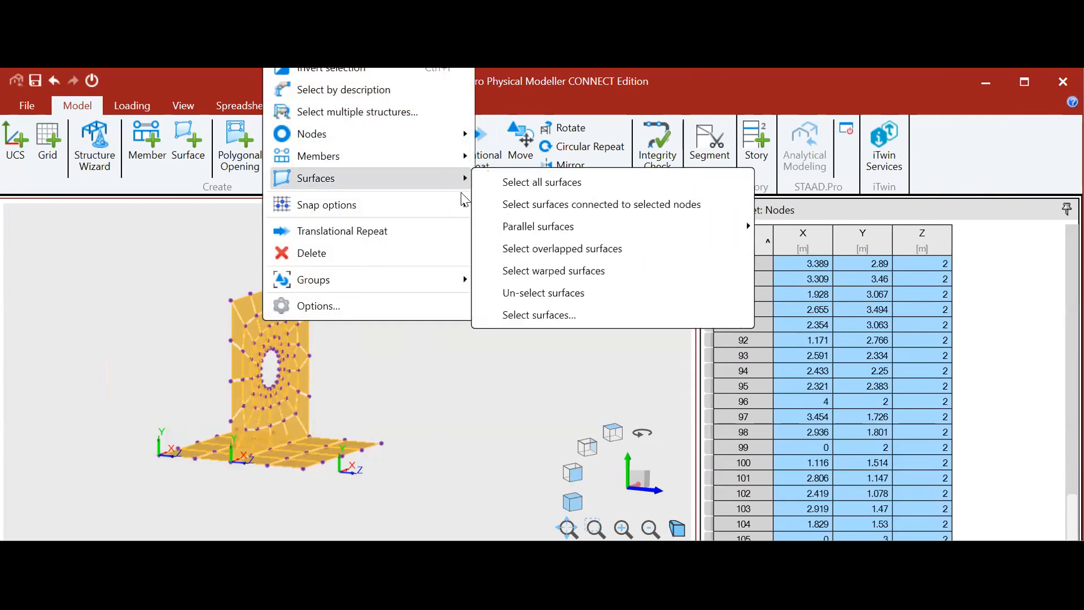
click(543, 183)
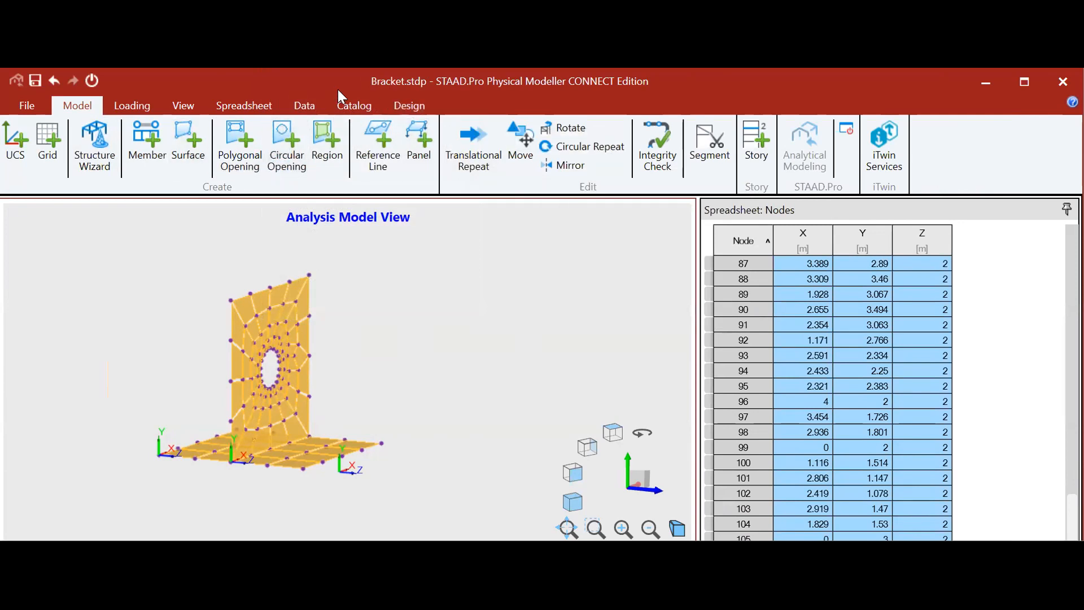
click(267, 109)
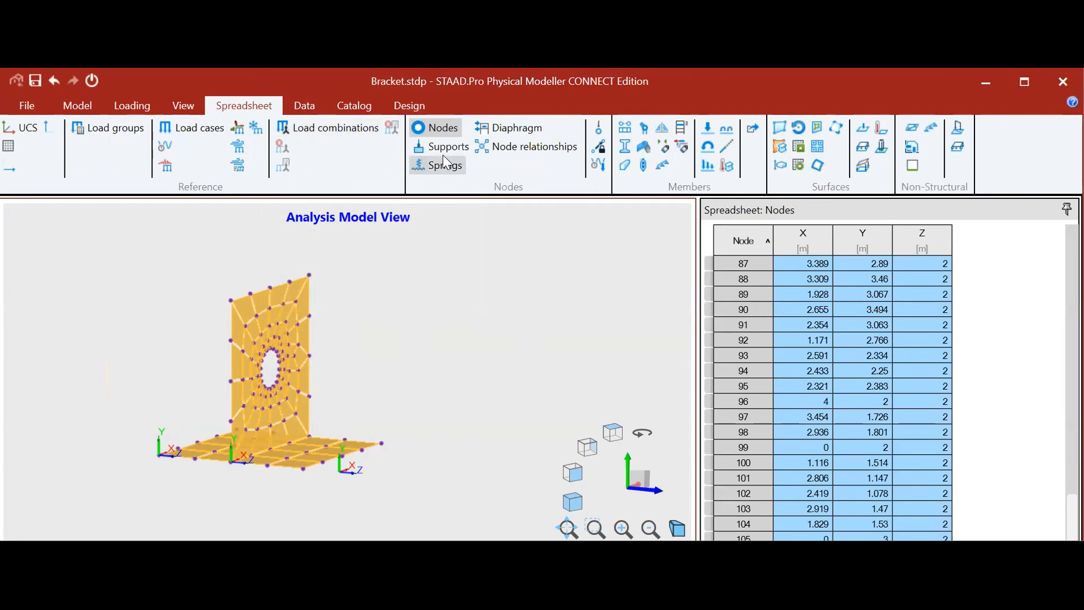
scroll(367, 311, down, 3)
scroll(373, 384, up, 3)
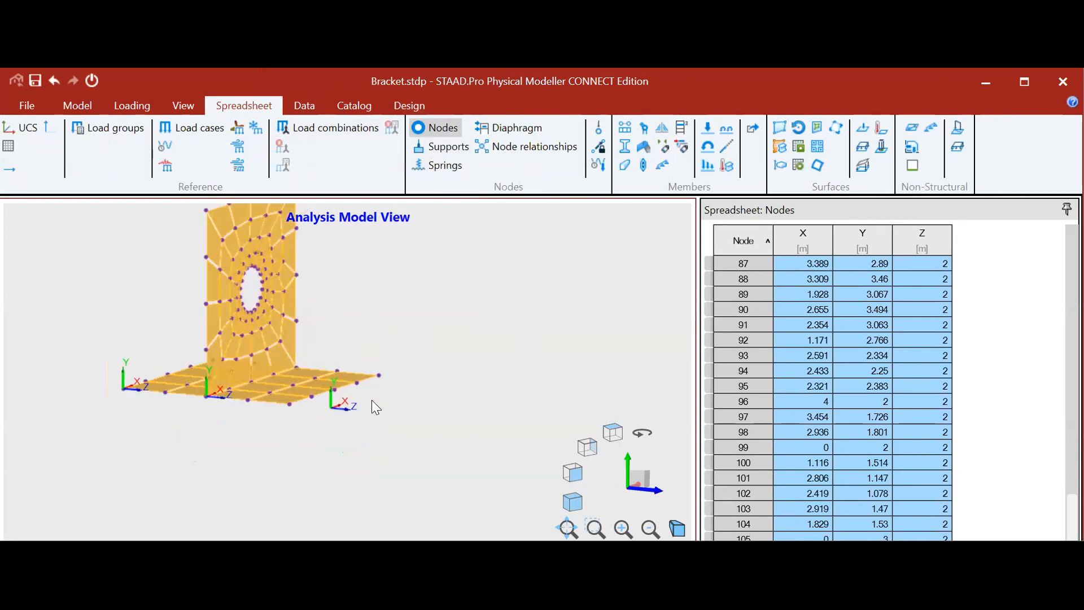
In the front view, select only the base surface's mesh and show the node supports and node springs tables.
click(575, 475)
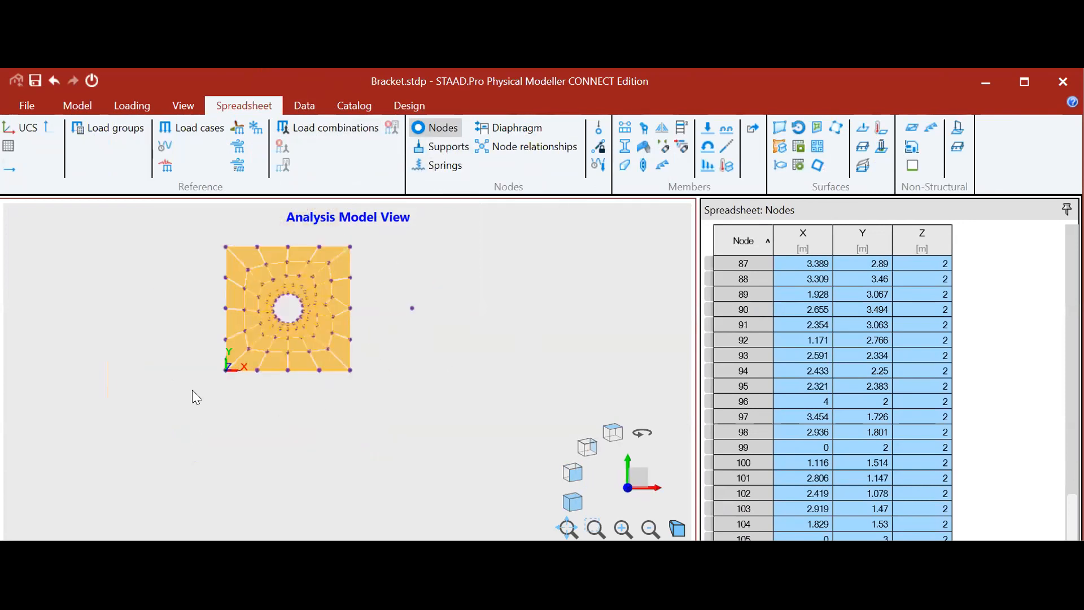
drag(348, 391, 409, 384)
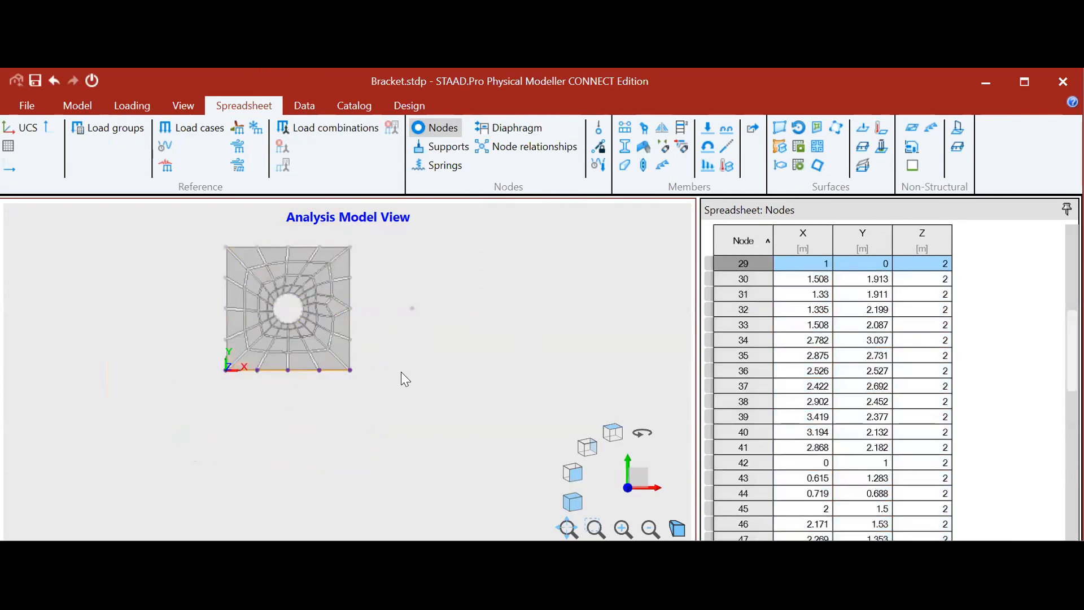
click(455, 150)
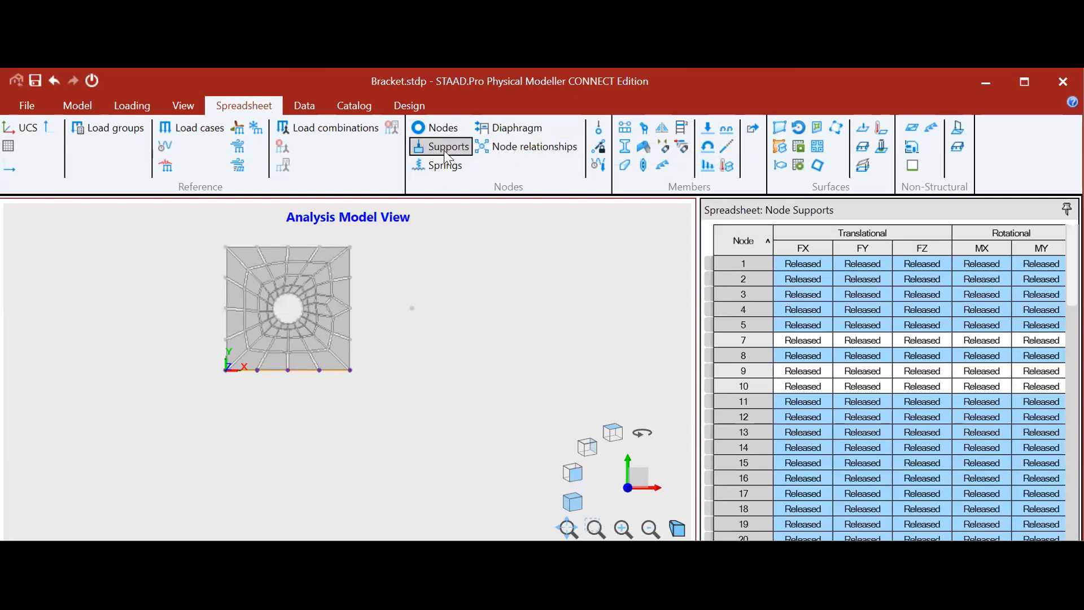
click(434, 168)
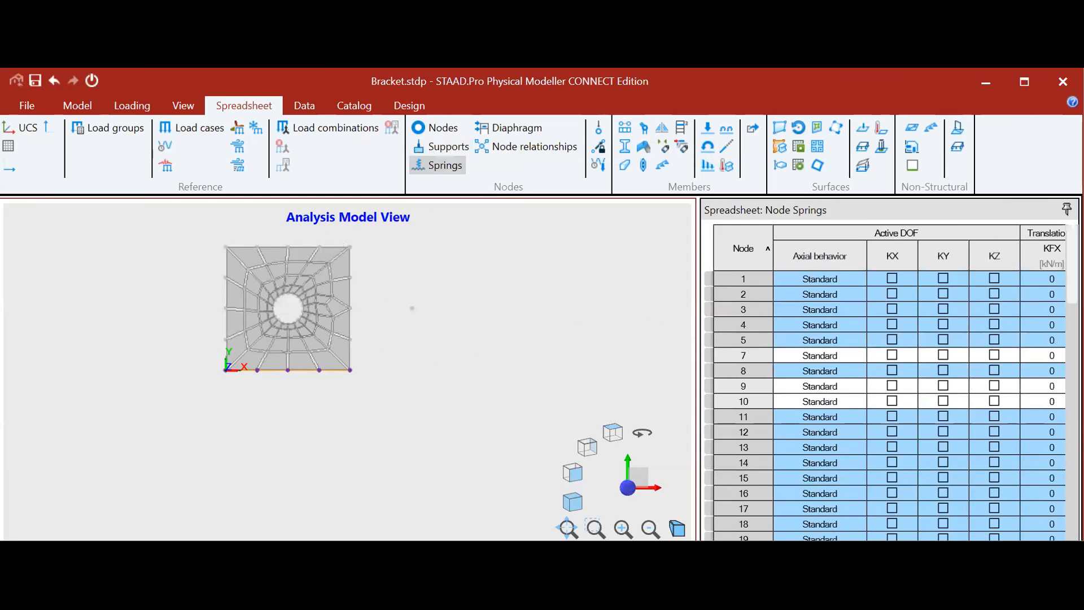
Delete the stray node above the upright surface in the analysis model.
click(572, 502)
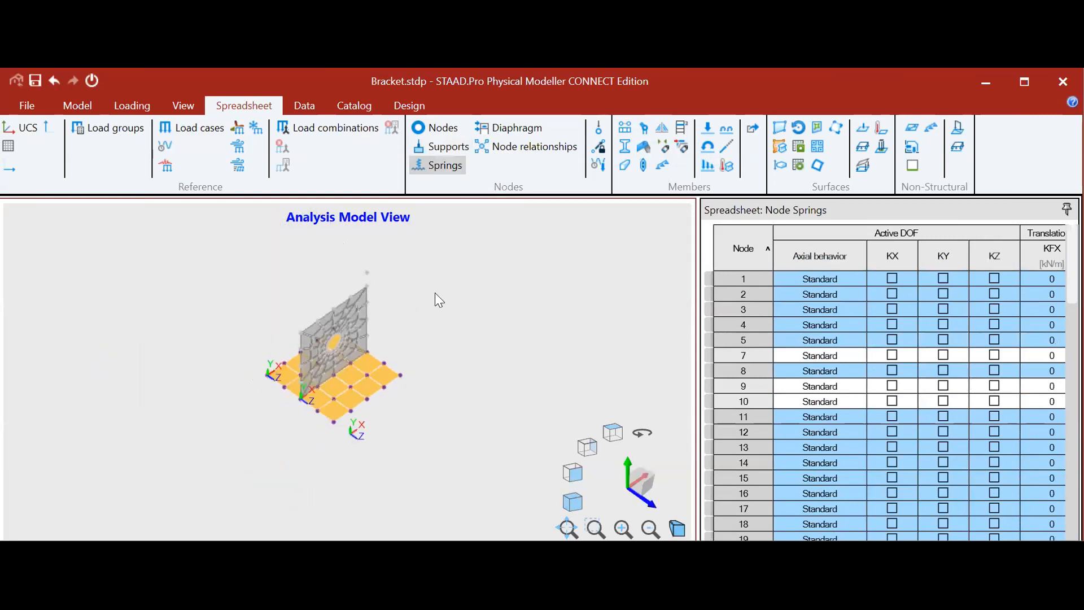
click(404, 330)
click(383, 298)
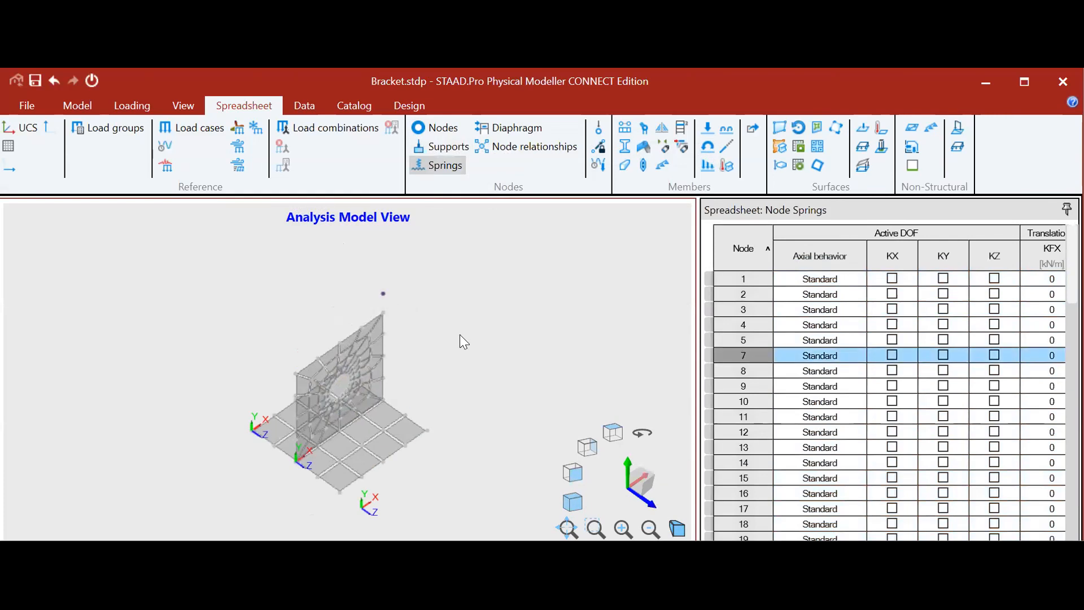
key(Delete)
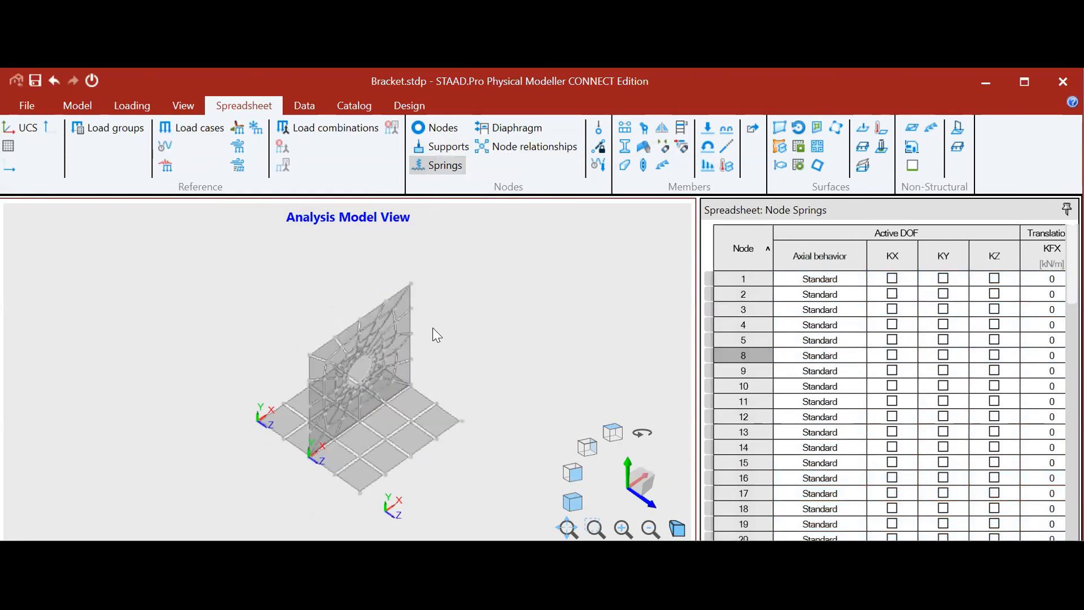
scroll(456, 330, down, 2)
Run the model integrity check with all node, member, surface, opening and region checks selected, and close it.
click(75, 107)
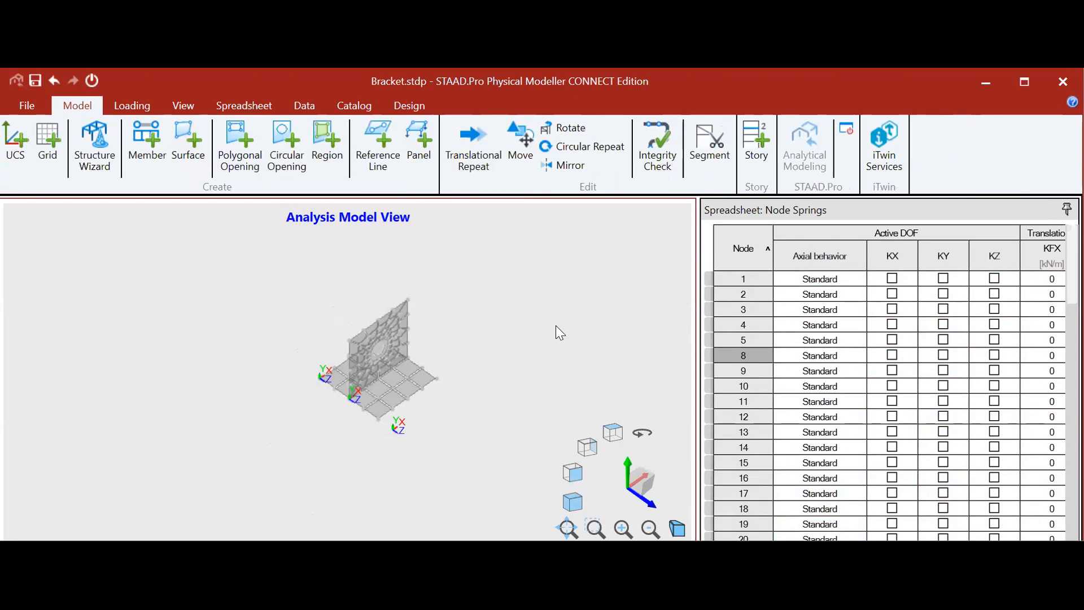
click(676, 173)
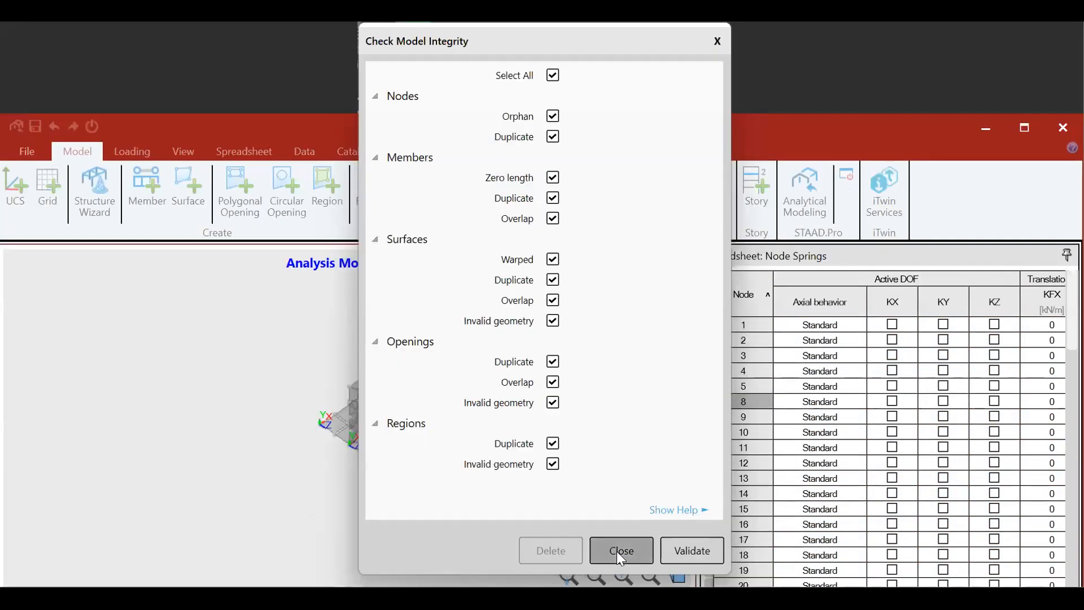
click(618, 552)
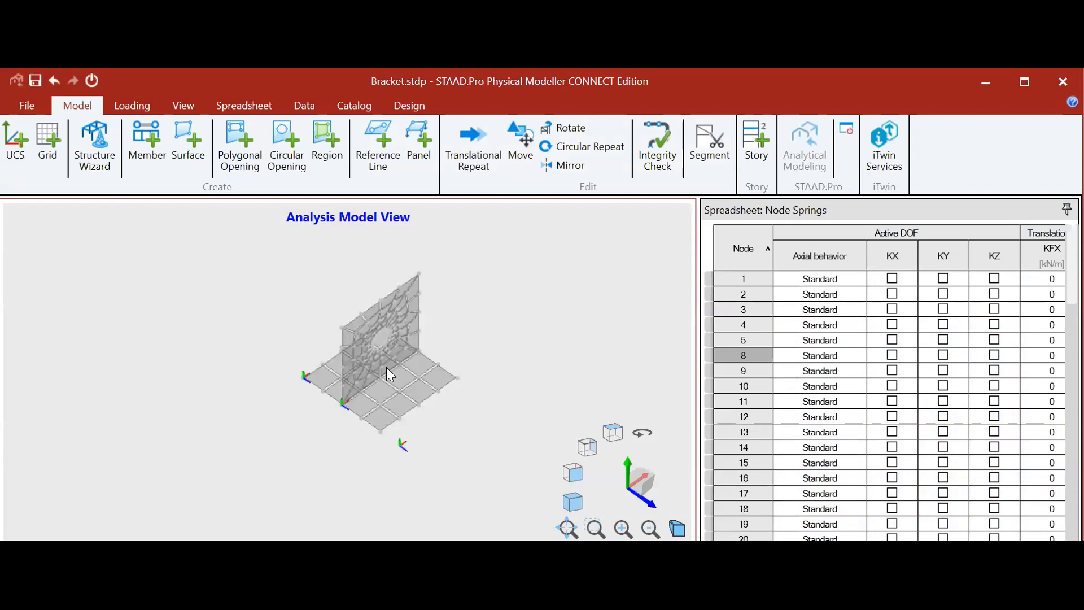
Turn on 3D rendering and examine the mesh around the circular opening and across the base from several angles.
click(178, 108)
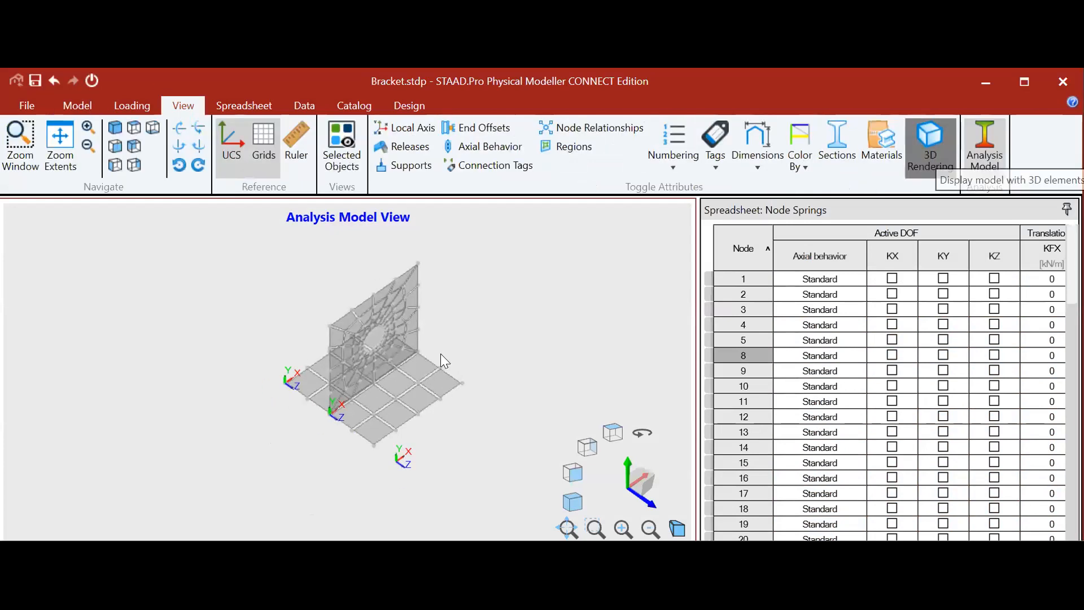
scroll(374, 368, up, 5)
key(Up)
key(Up)
key(Up)
key(Up)
key(Up)
key(Up)
key(Up)
key(Left)
key(Left)
key(Left)
key(Left)
key(Left)
key(Left)
key(Left)
key(Left)
key(Left)
key(Left)
key(Left)
key(Left)
key(Left)
key(Left)
key(Left)
key(Left)
key(Left)
key(Left)
key(Left)
key(Left)
key(Up)
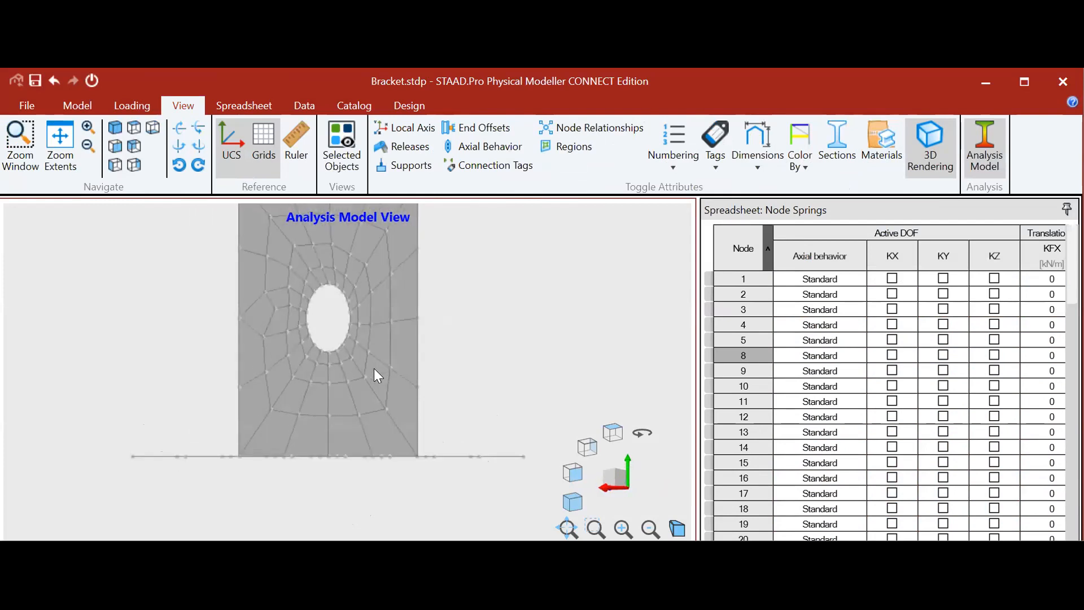
key(Down)
key(Down)
key(Down)
key(Down)
key(Down)
key(Down)
key(Down)
key(Down)
key(Down)
key(Left)
key(Left)
key(Left)
key(Left)
key(Left)
key(Left)
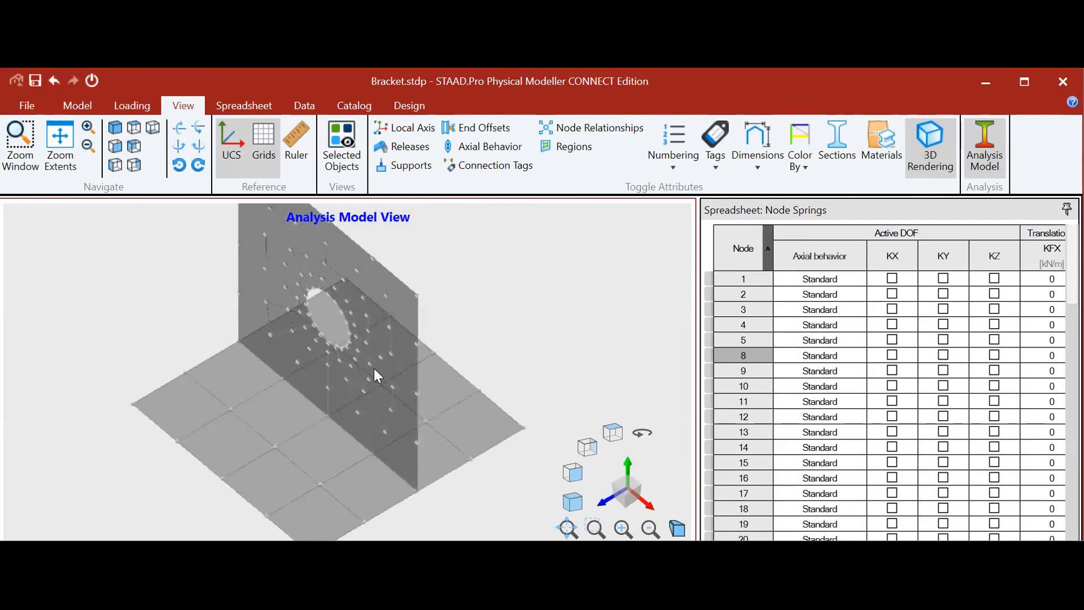
key(Down)
key(Down)
key(Down)
key(Down)
key(Down)
key(Down)
key(Down)
key(Down)
key(Down)
key(Down)
key(Up)
key(Up)
key(Up)
key(Up)
key(Up)
key(Up)
key(Up)
key(Up)
key(Up)
key(Up)
key(Up)
key(Up)
key(Up)
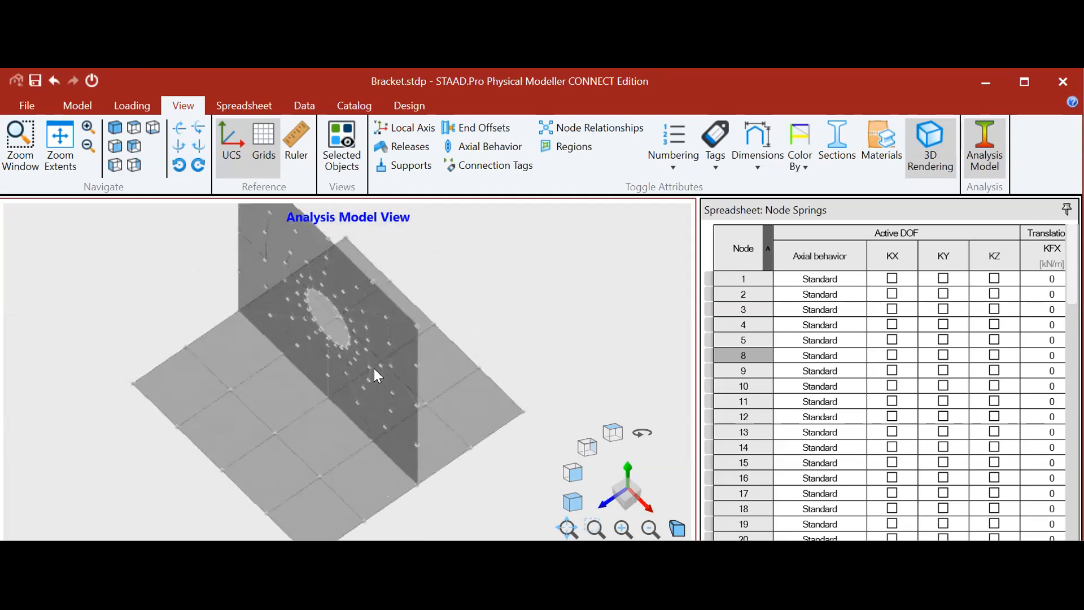
key(Right)
key(Down)
middle_drag(376, 371, 347, 360)
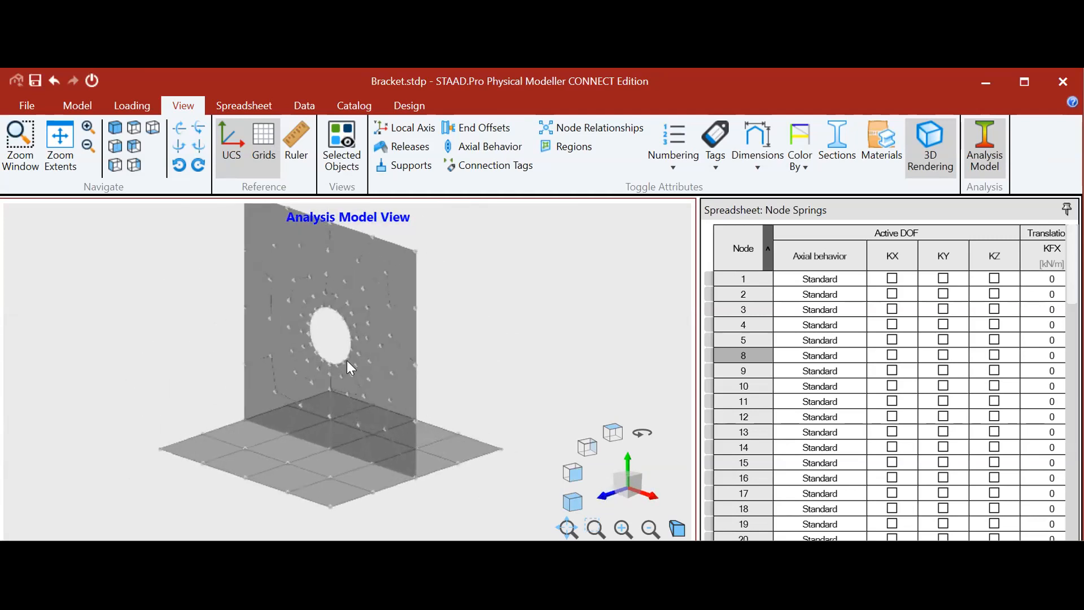
scroll(367, 364, down, 2)
scroll(336, 353, up, 3)
scroll(333, 355, down, 3)
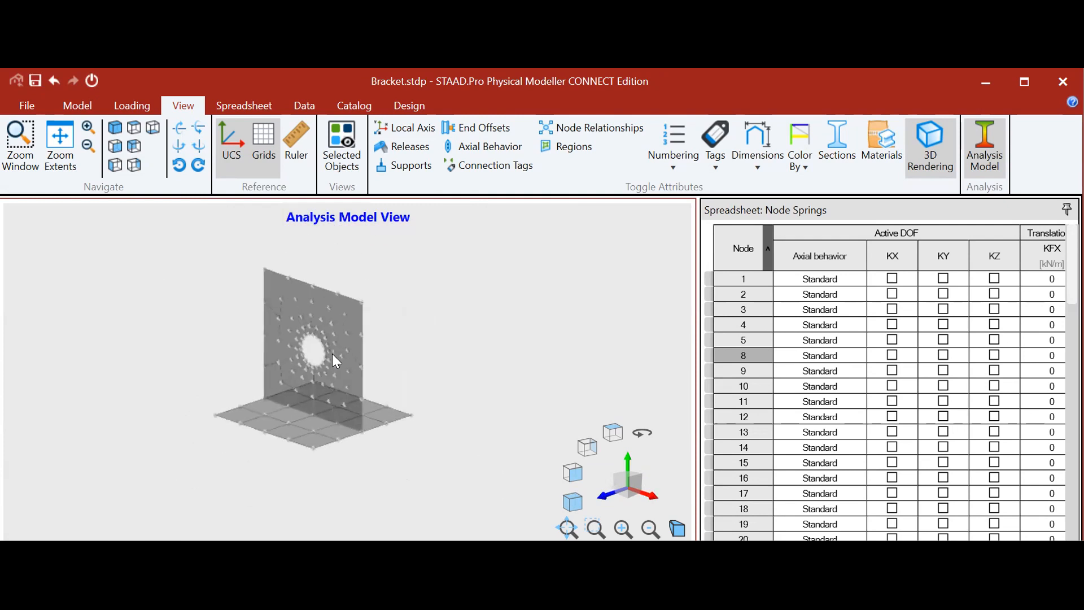
Maximize the window and examine the rendered bracket mesh from the side.
click(1029, 82)
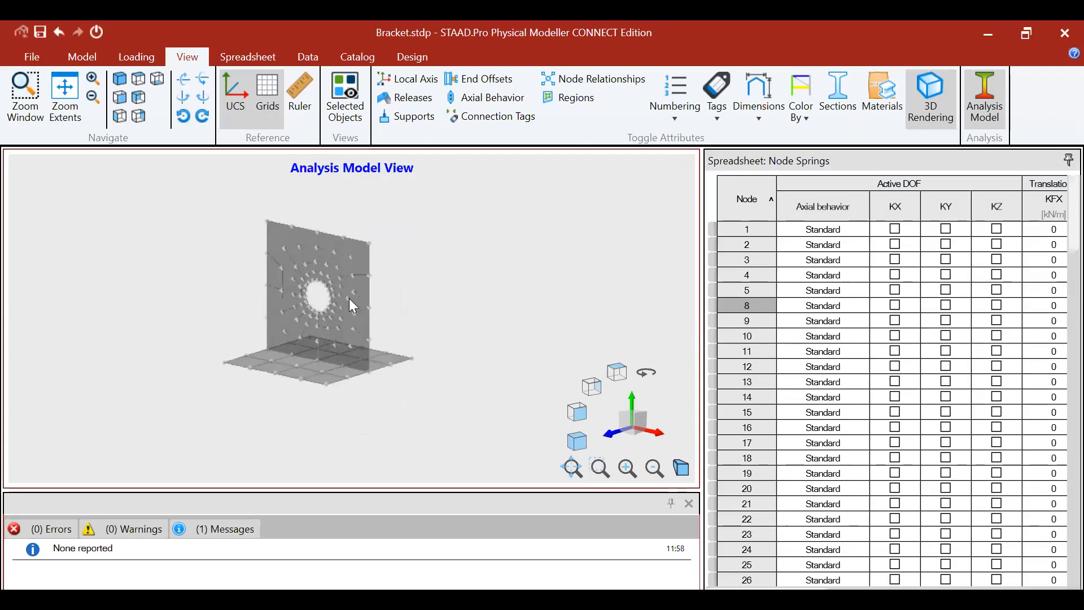
key(Right)
key(Right)
key(Right)
key(Right)
key(Right)
key(Right)
key(Right)
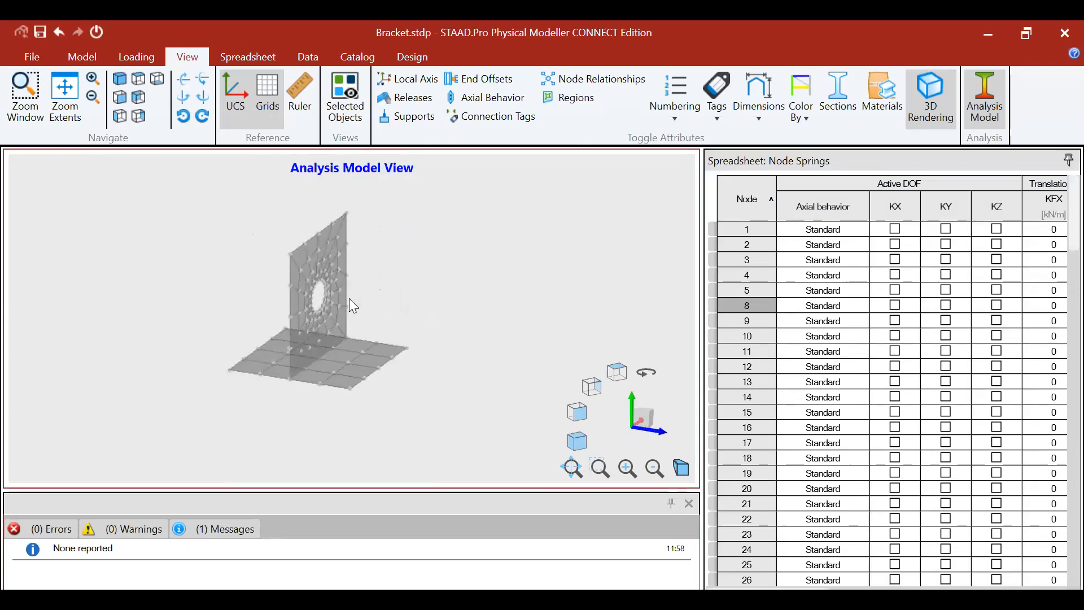
scroll(310, 248, up, 2)
scroll(333, 207, down, 2)
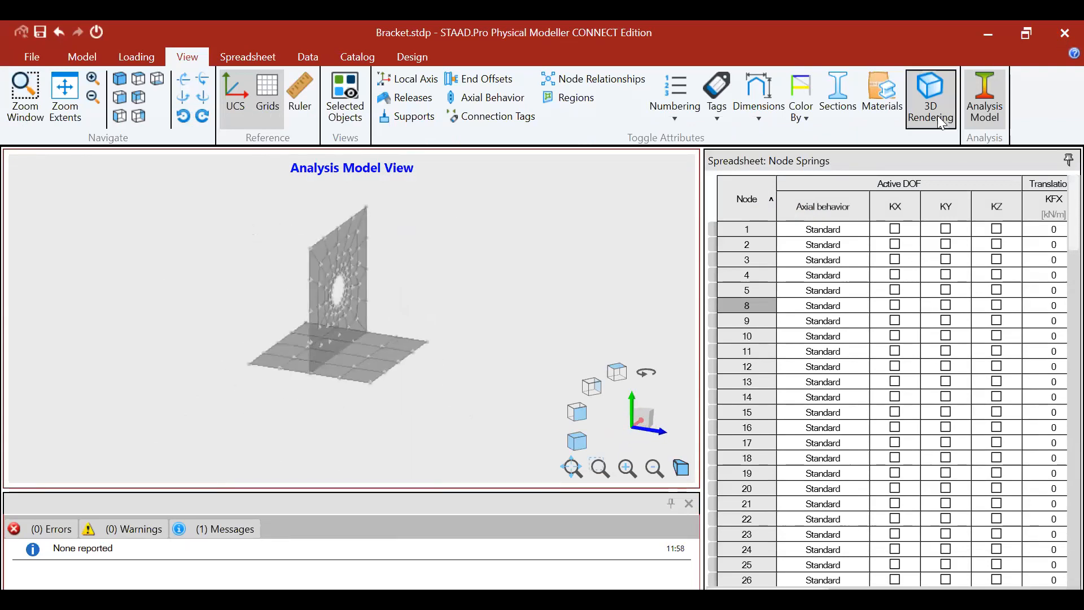
Leave the analysis model view and return to the physical model of the bracket with its modelling commands.
click(985, 99)
scroll(404, 318, up, 3)
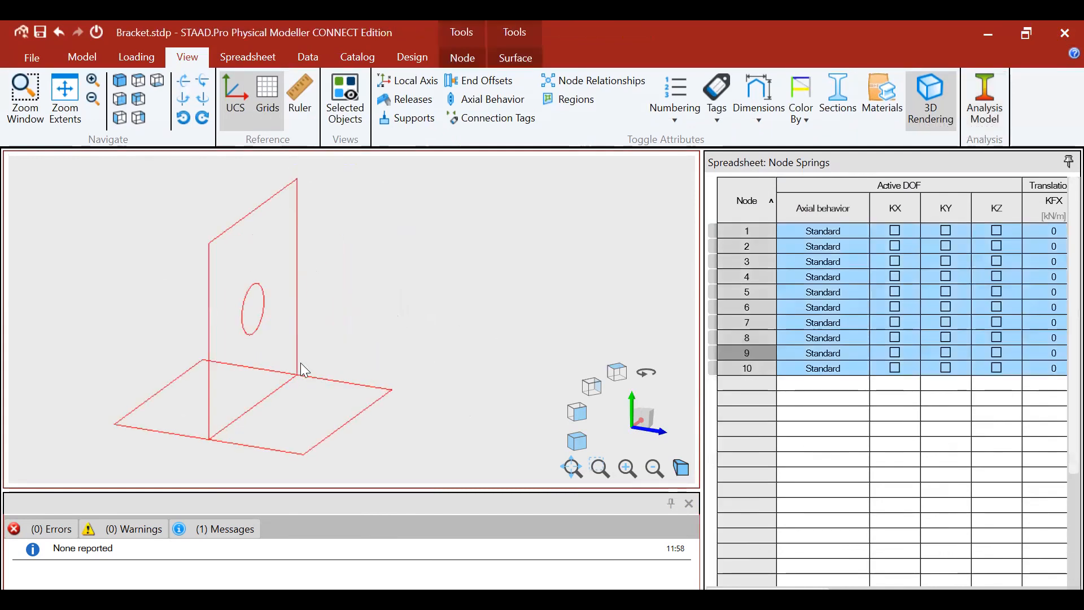
scroll(325, 365, down, 2)
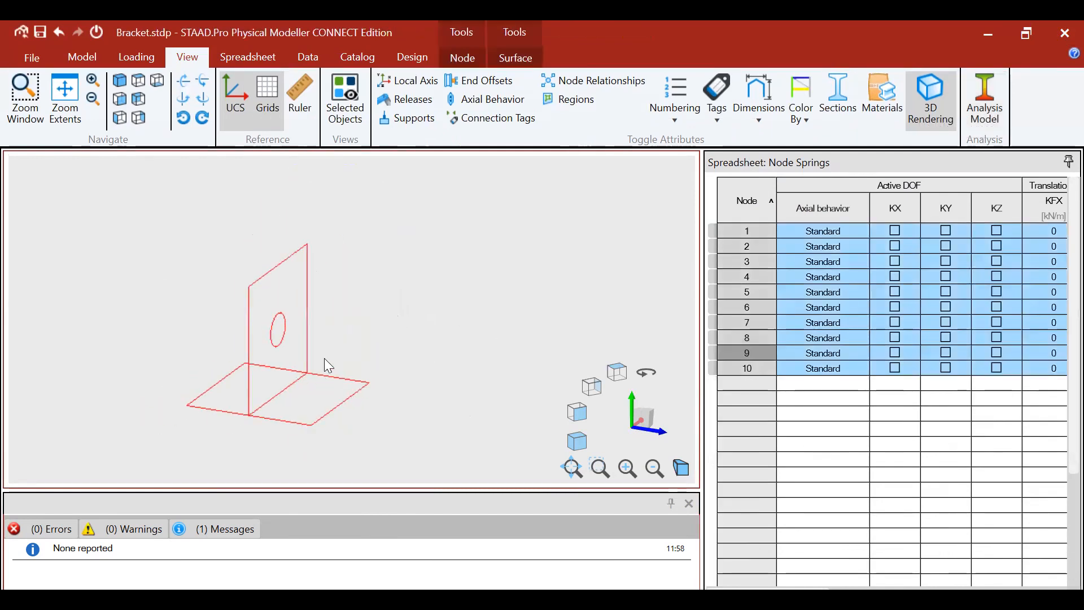
click(69, 52)
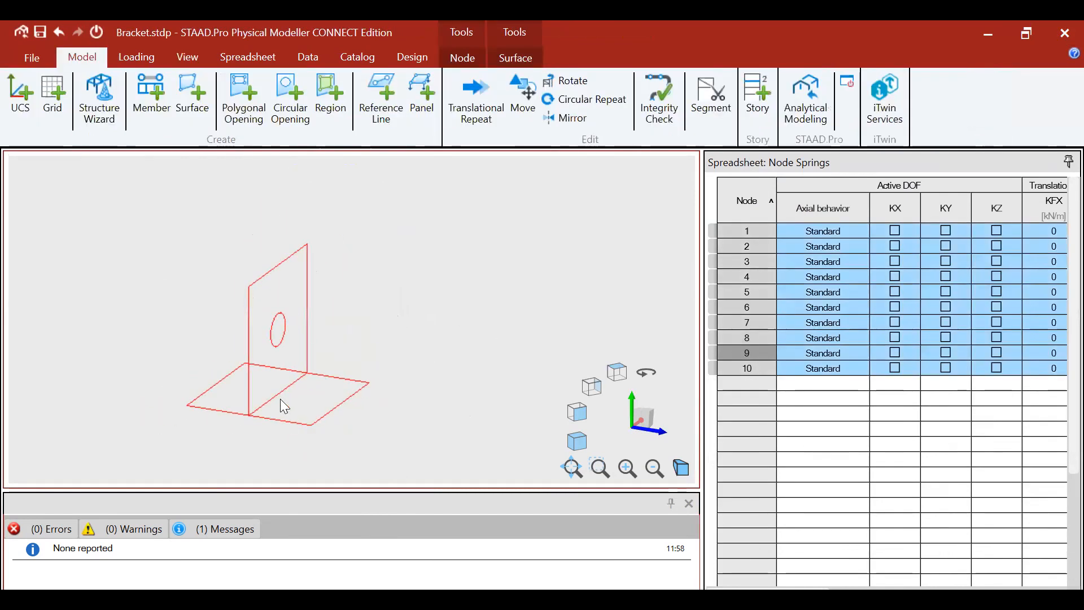
Select only the base surface of the bracket in the physical model.
click(315, 376)
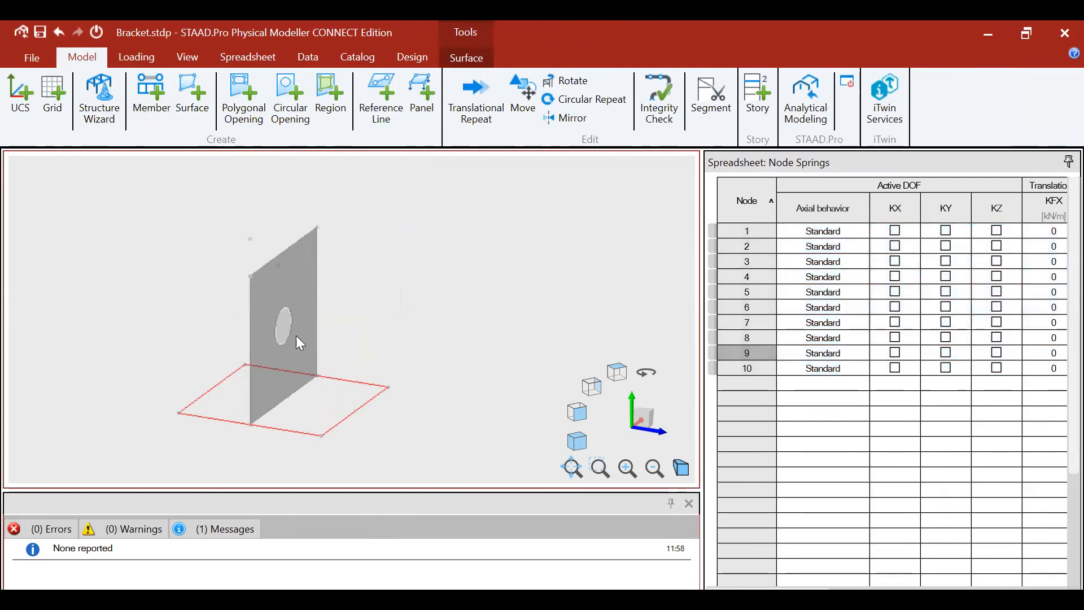
scroll(184, 250, down, 2)
drag(140, 200, 376, 422)
scroll(266, 368, up, 3)
scroll(266, 368, down, 2)
click(277, 357)
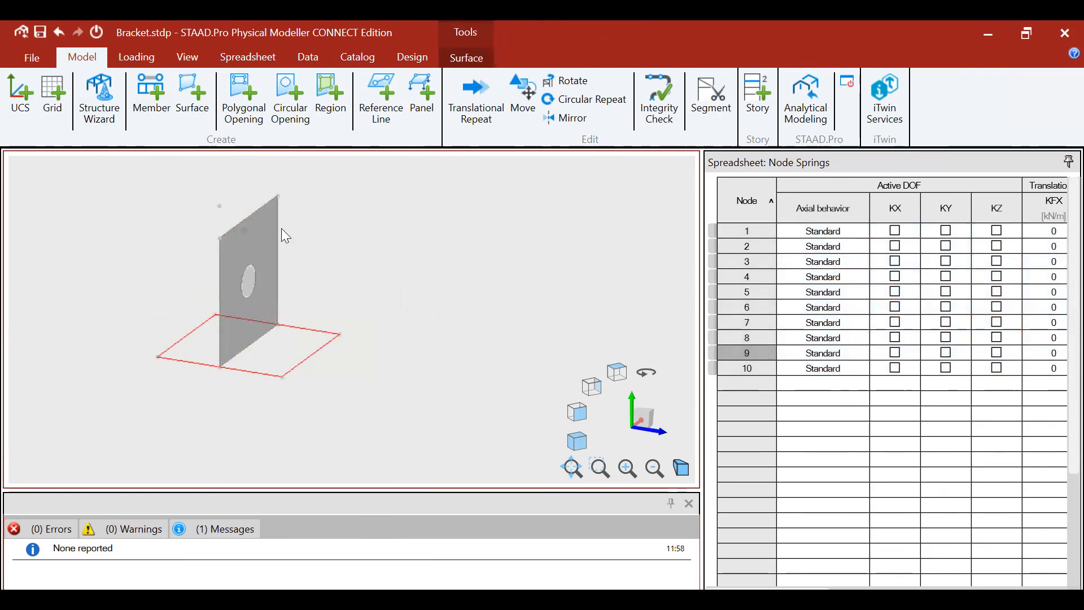
Turn off 3D rendering so the bracket is shown with its grids.
click(188, 57)
click(915, 101)
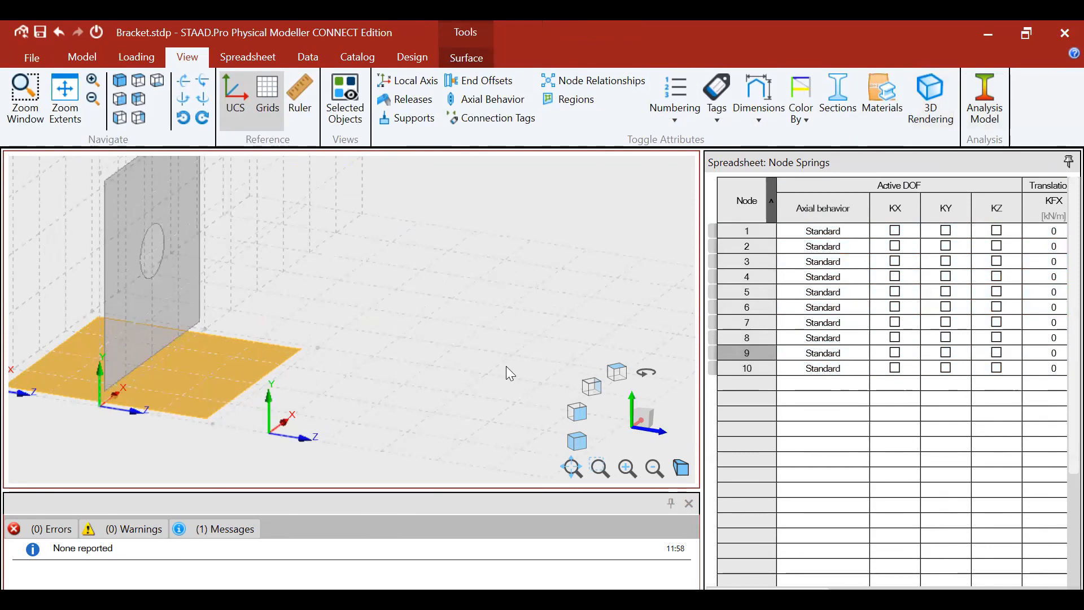
middle_drag(278, 399, 388, 371)
scroll(305, 360, up, 2)
scroll(305, 361, down, 4)
scroll(302, 306, up, 4)
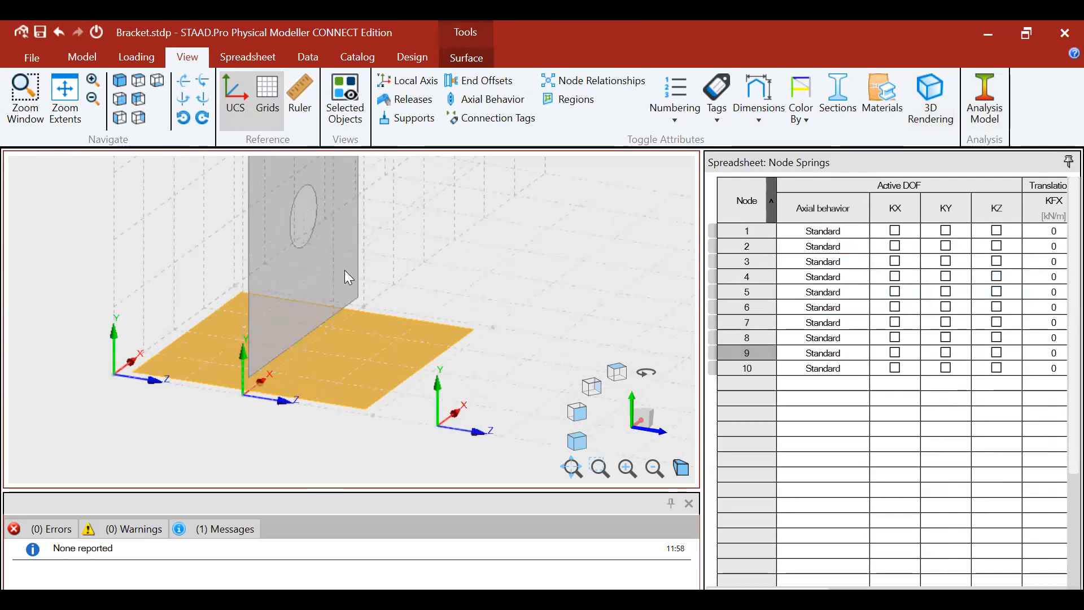
scroll(317, 290, up, 2)
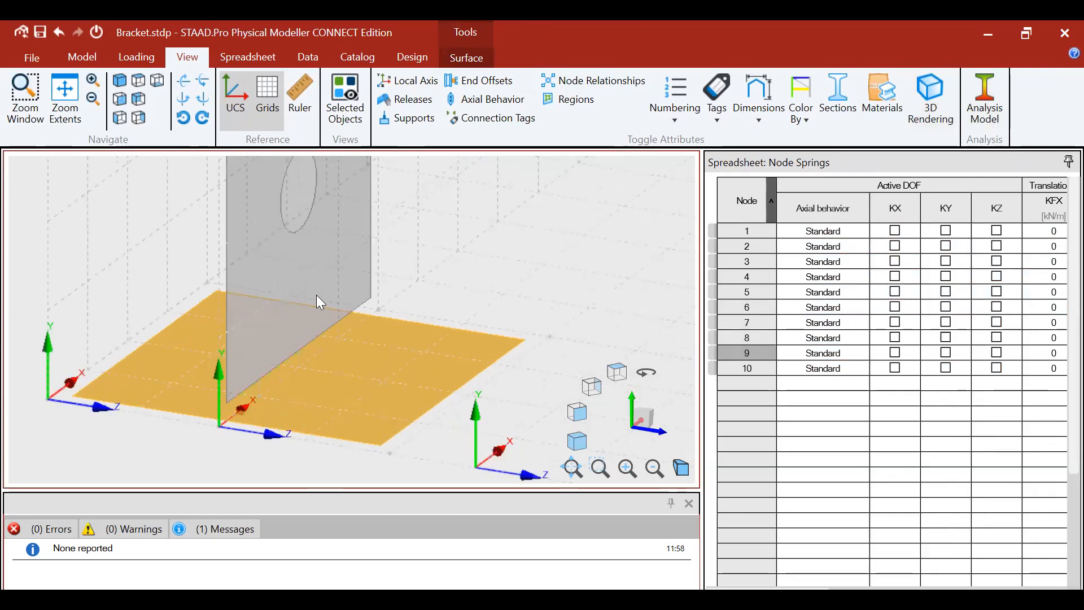
scroll(247, 352, down, 1)
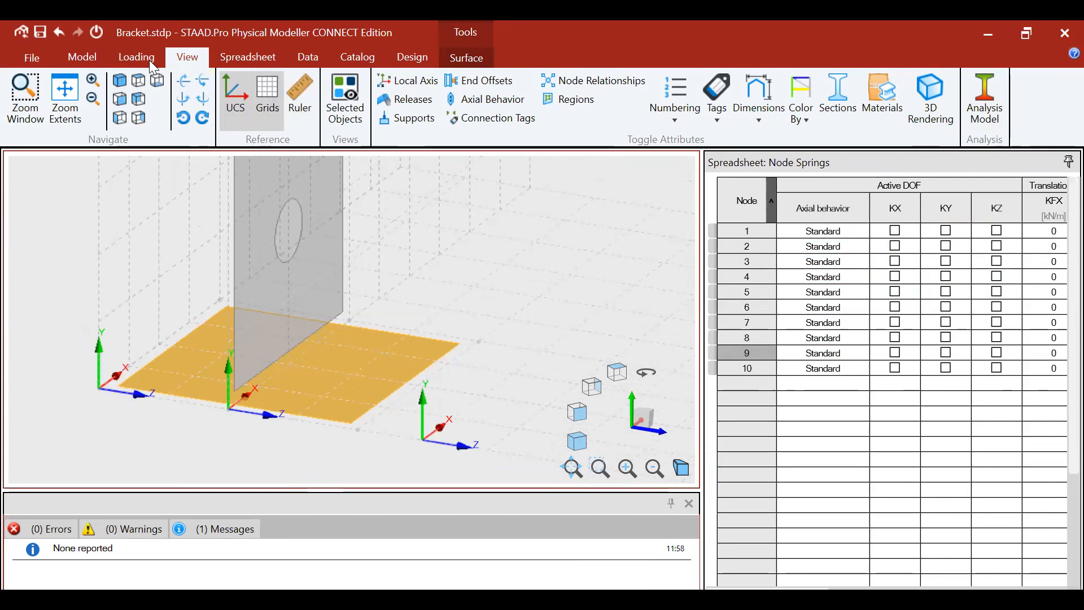
Create a triangular surface in the bracket's end plane, joining the base's outer corner to the upright's vertical edge and foot.
click(83, 58)
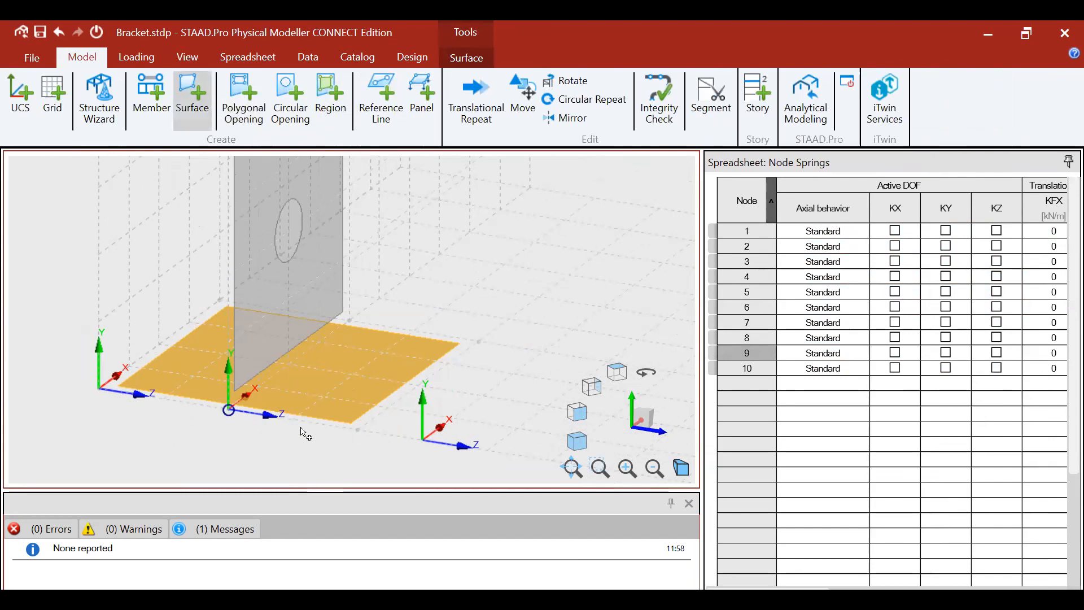
click(359, 431)
scroll(259, 291, up, 3)
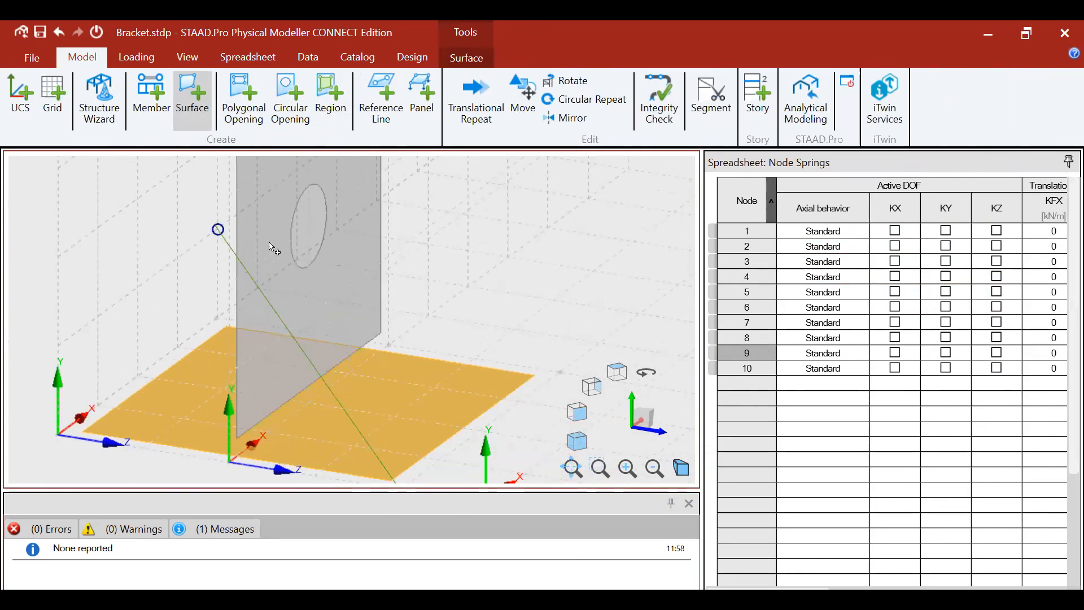
click(237, 207)
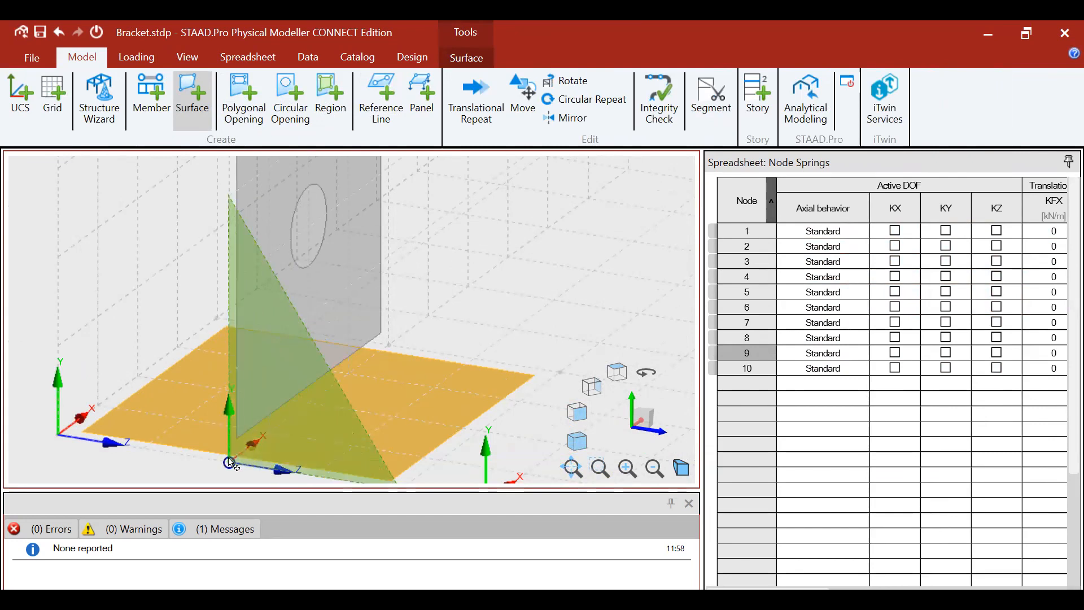
scroll(276, 429, down, 1)
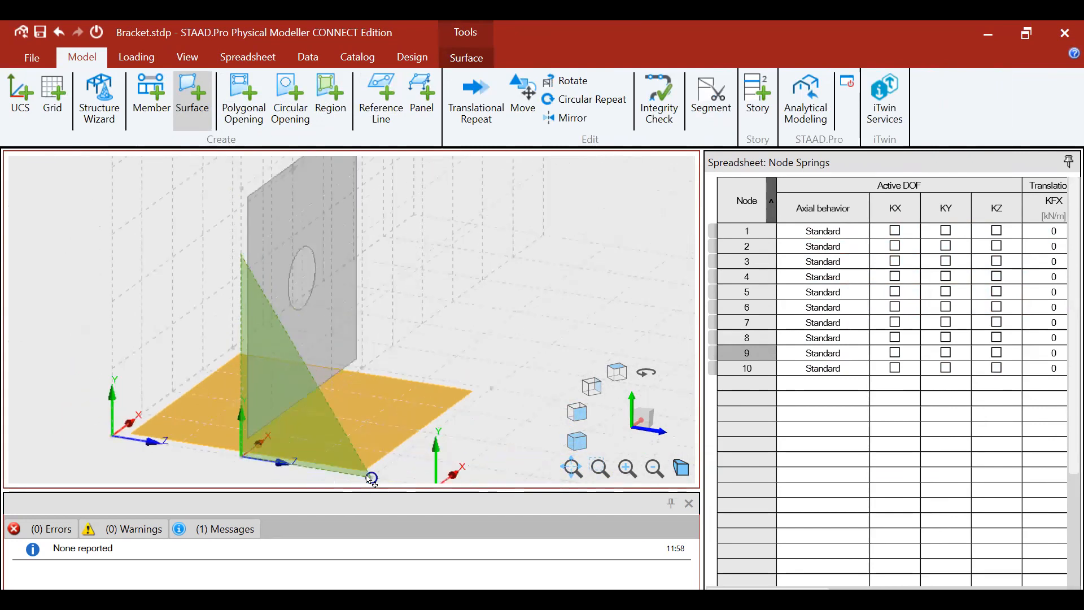
click(371, 479)
scroll(327, 275, up, 2)
scroll(327, 281, down, 2)
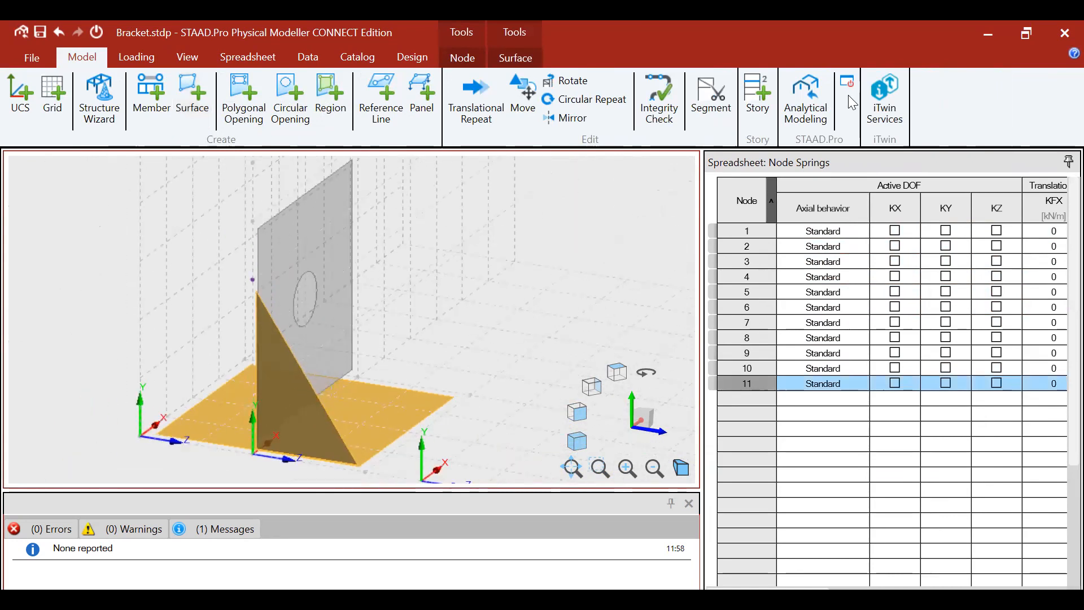
Switch to the analysis model view and examine the mesh of the triangular surface with the base and upright.
click(181, 58)
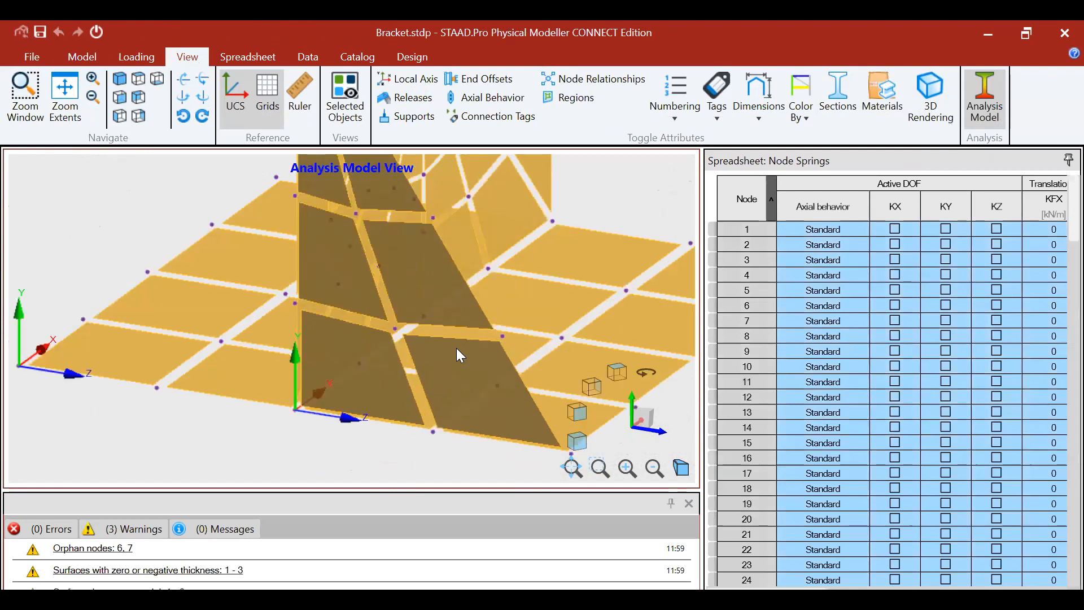
click(387, 395)
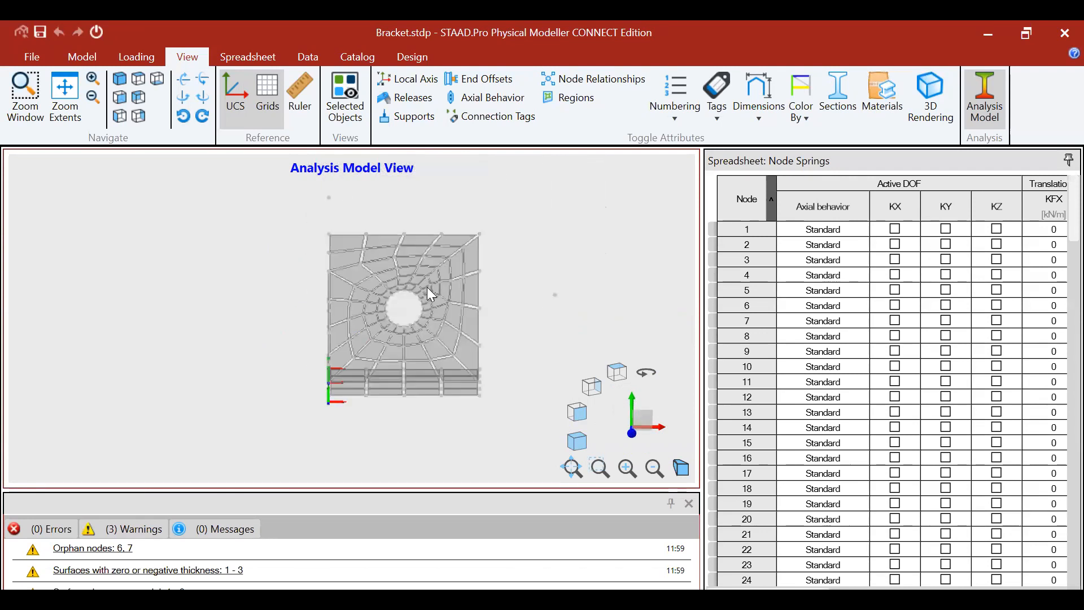
Set the mesh type to Triangular and both the merge nodes and out of plane tolerances to 0.015 m, and regenerate the analysis model.
right_click(440, 228)
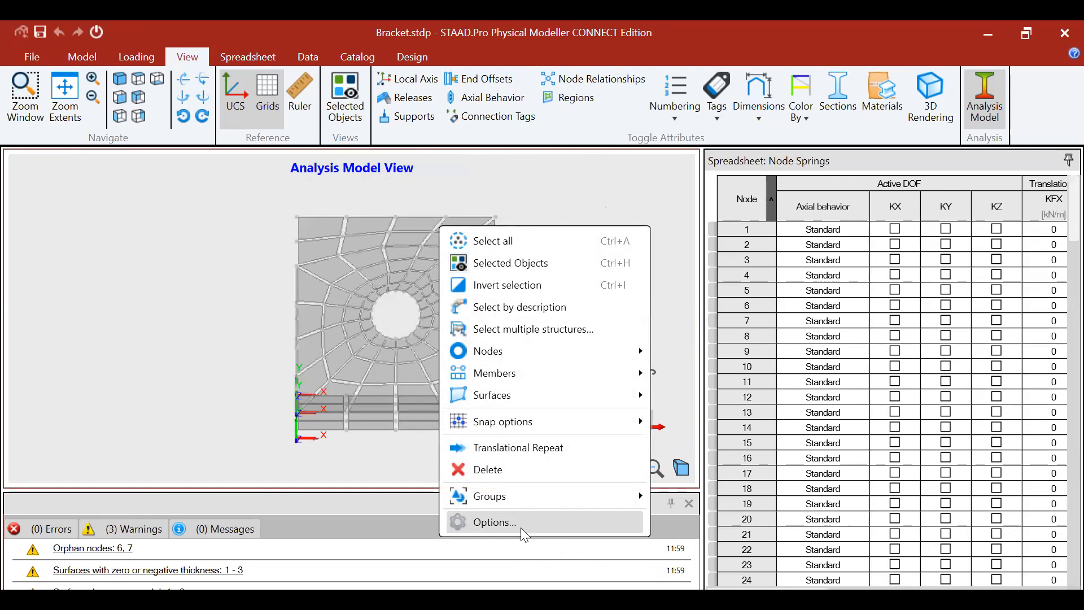
key(Return)
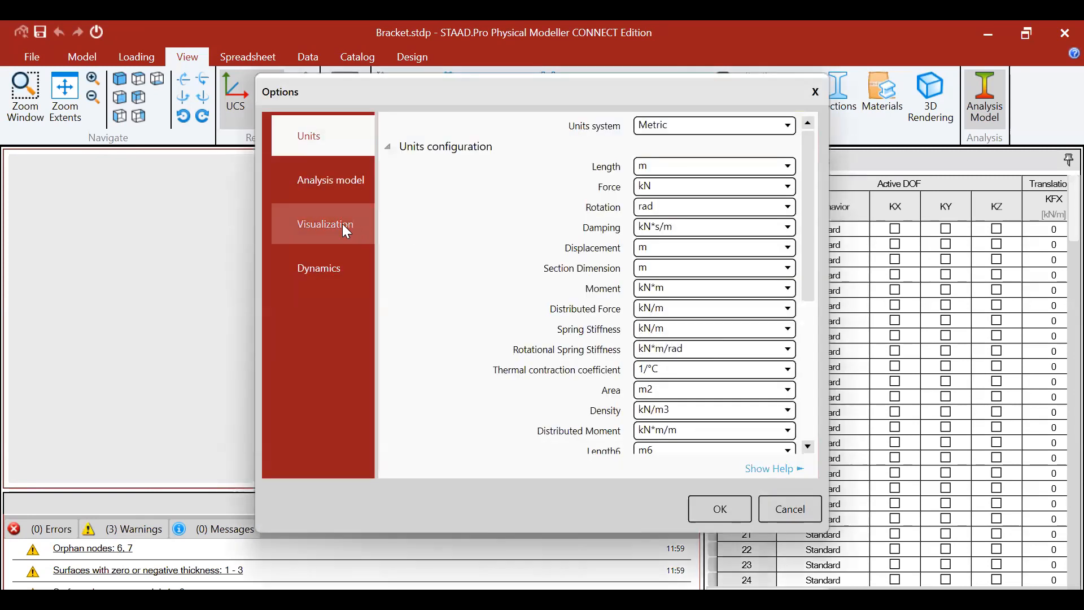
click(361, 192)
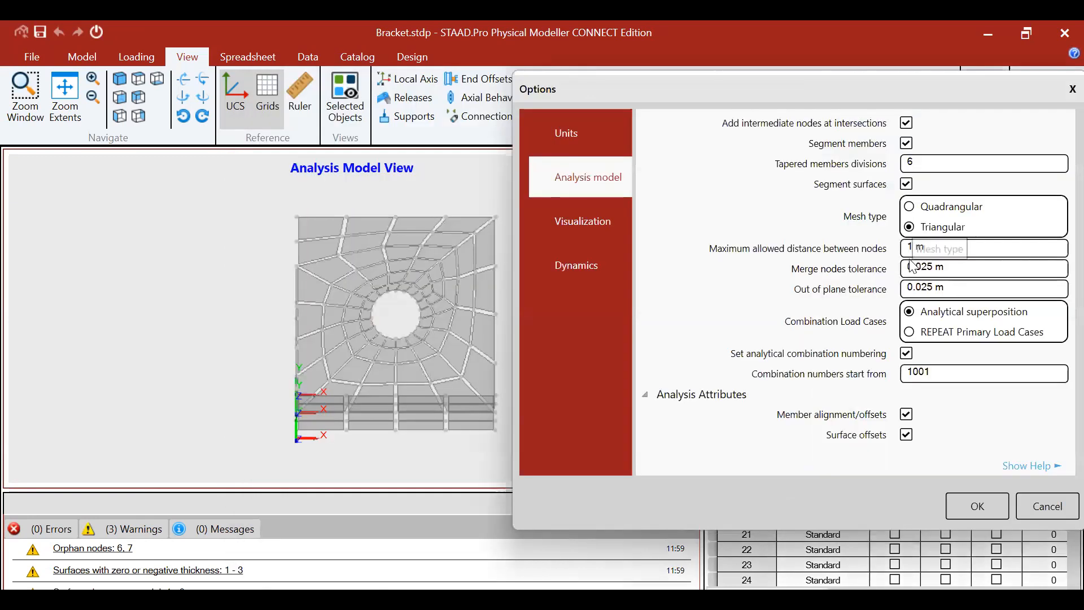
click(928, 267)
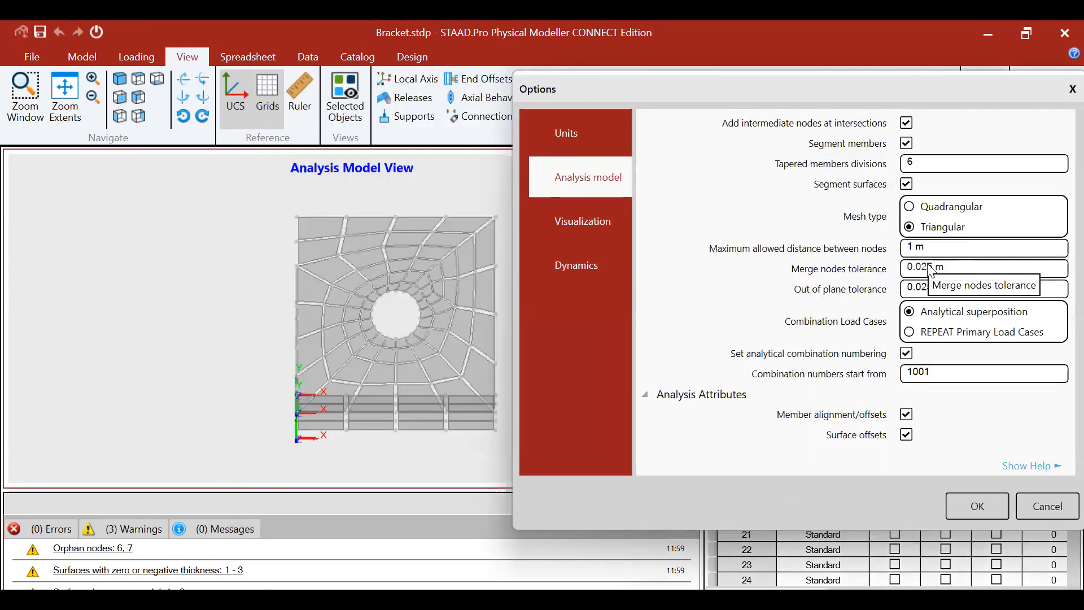
key(BackSpace)
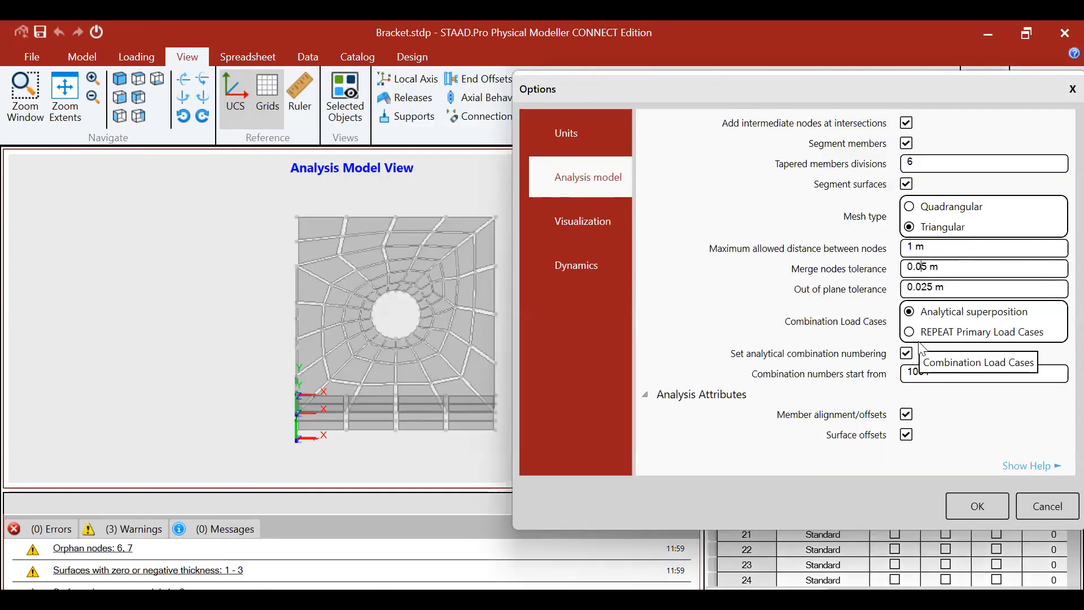
text(1)
click(930, 287)
key(BackSpace)
text(1)
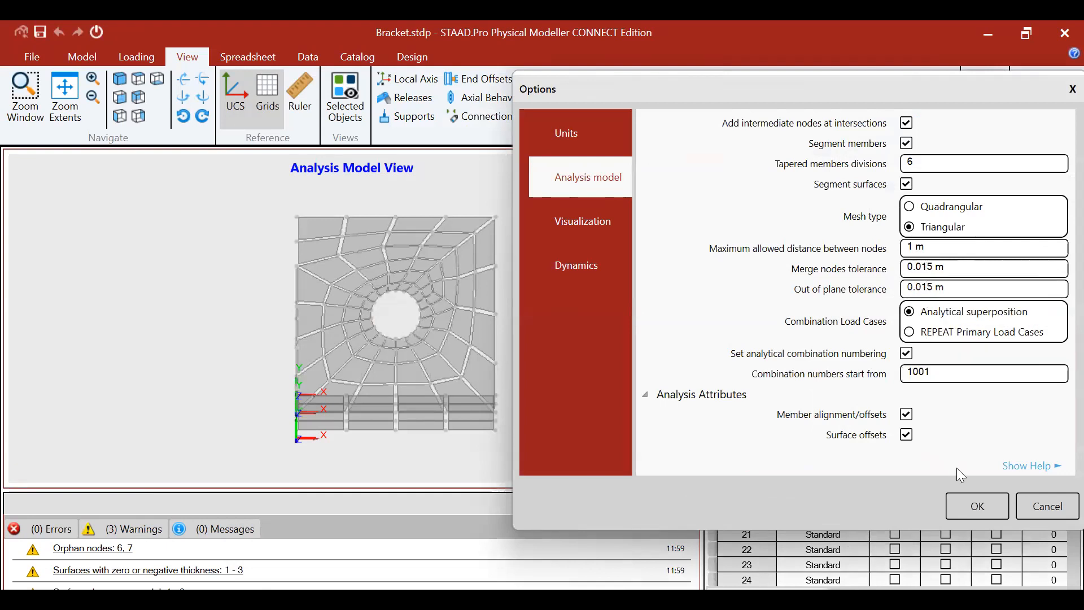
click(971, 502)
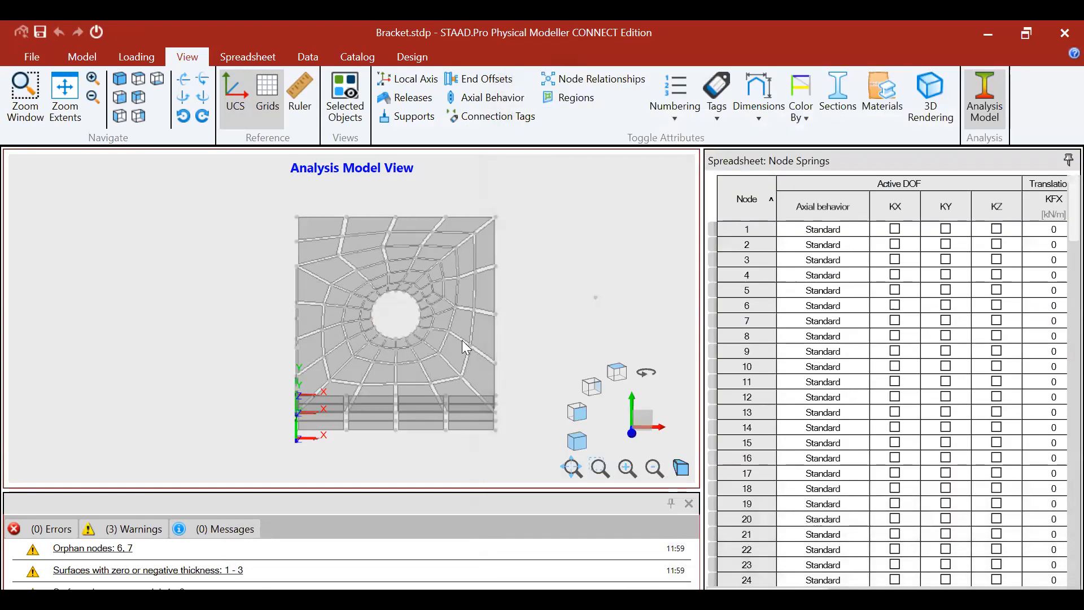
scroll(437, 346, down, 3)
click(985, 102)
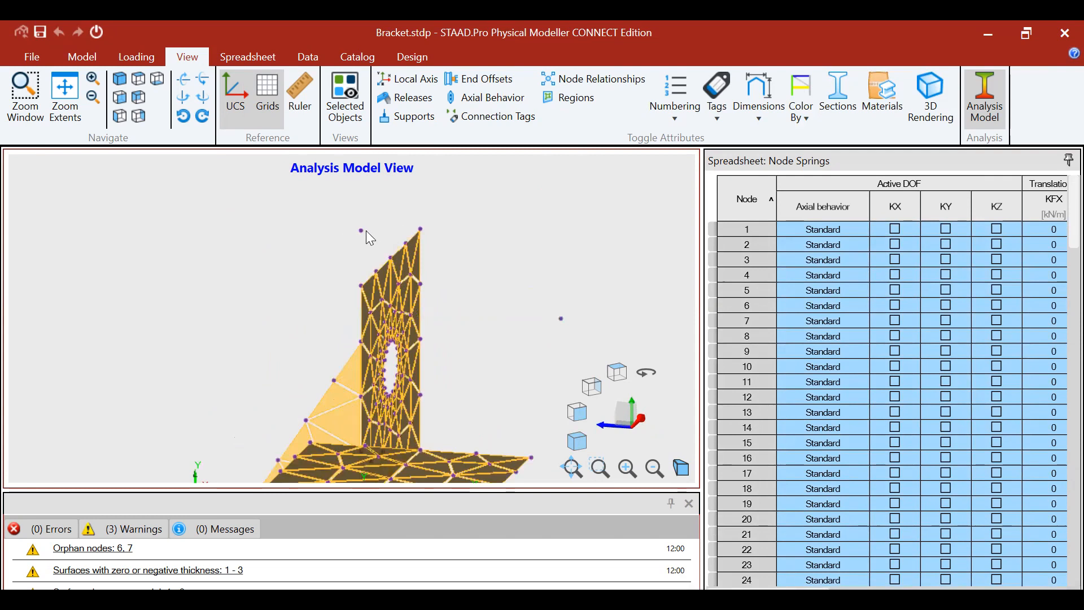
Delete the two orphan nodes 6 and 7 lying off the bracket.
click(361, 231)
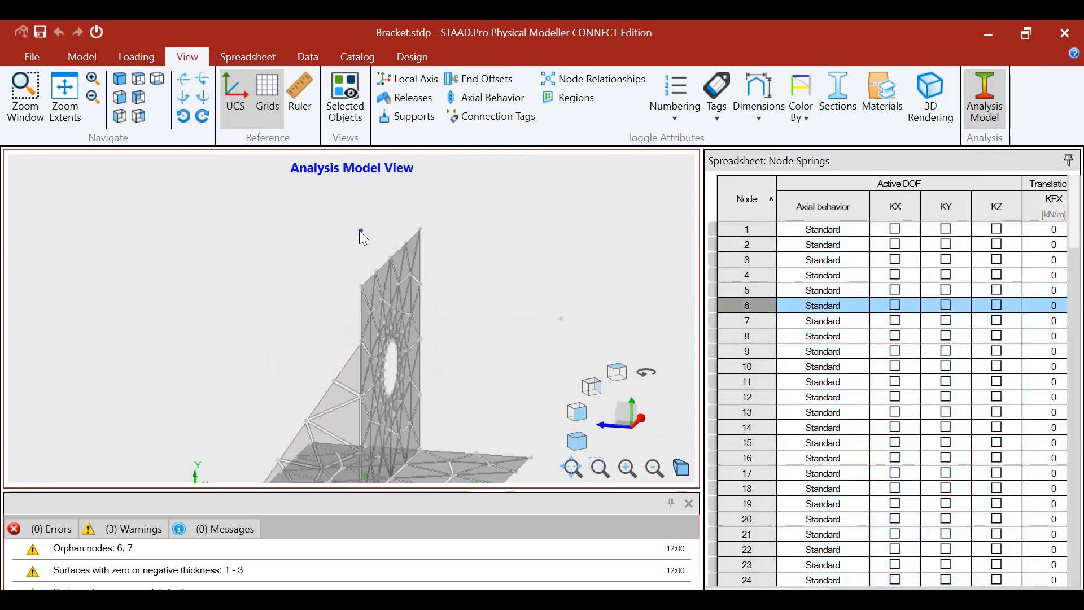
ctrl+click(562, 321)
right_click(564, 321)
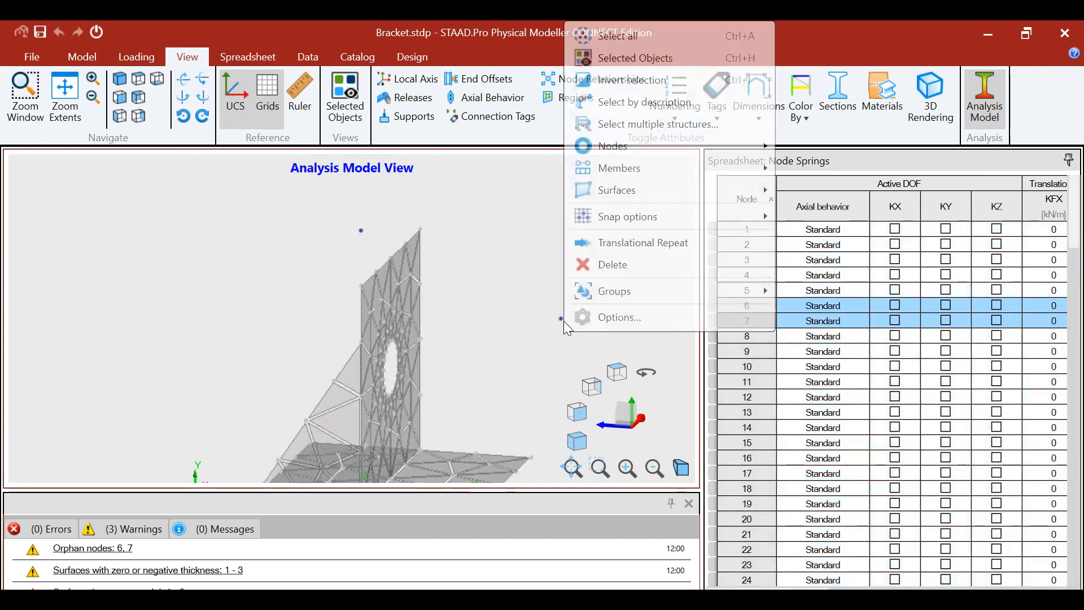
click(609, 265)
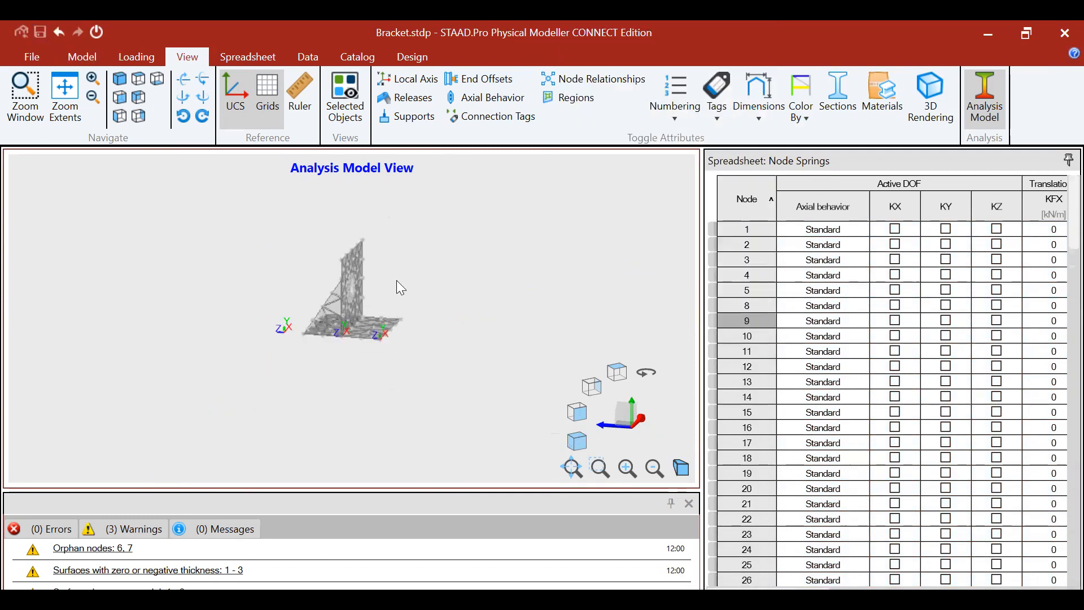
Examine the triangular mesh of the base, the upright and the stiffener surface in the analysis model view.
scroll(395, 277, up, 3)
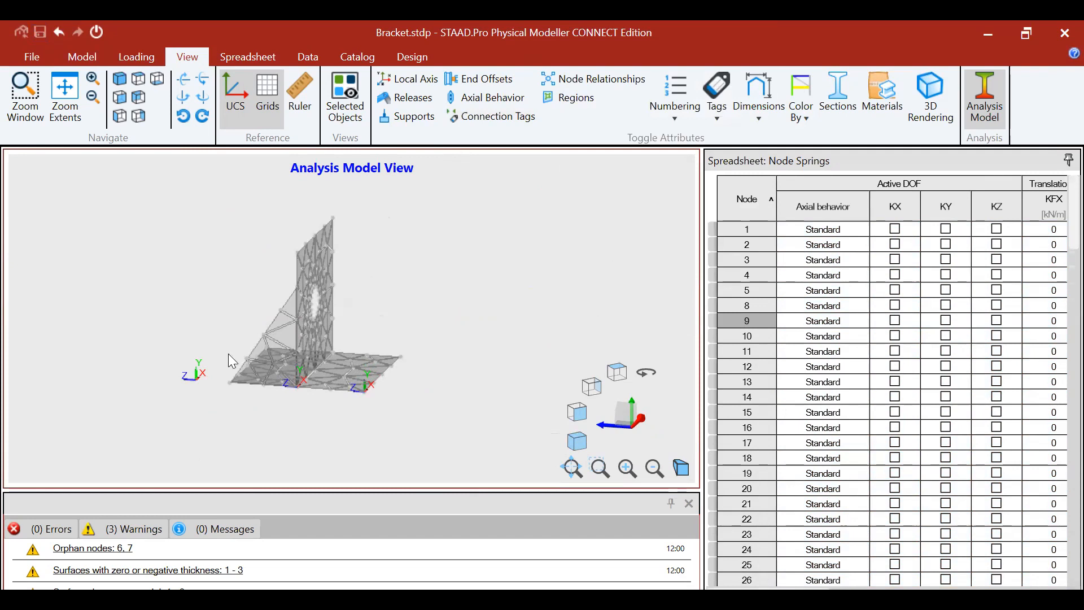
scroll(228, 353, down, 2)
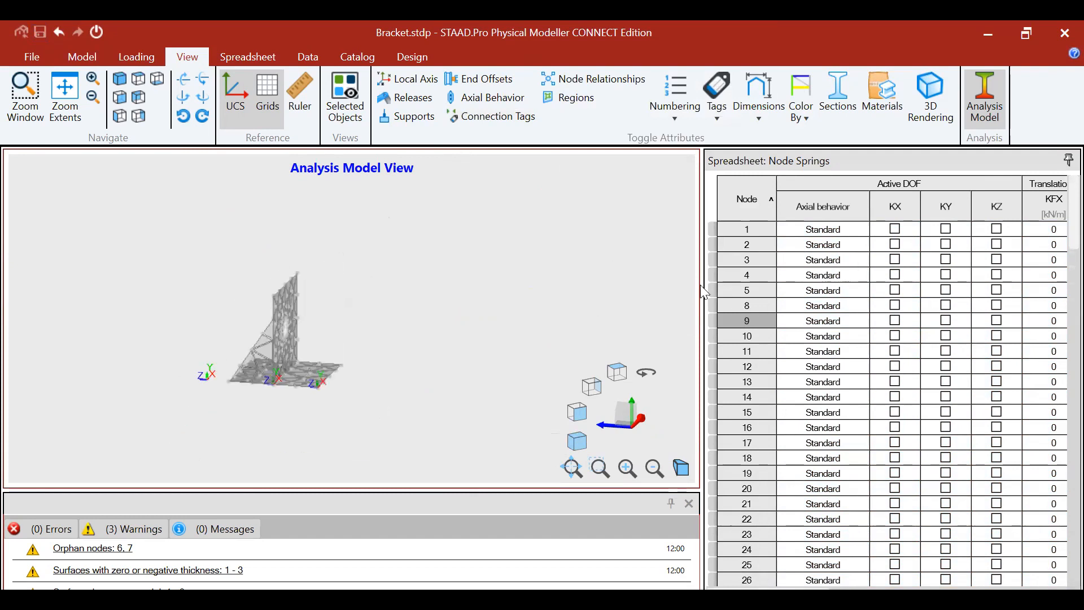
scroll(302, 259, up, 2)
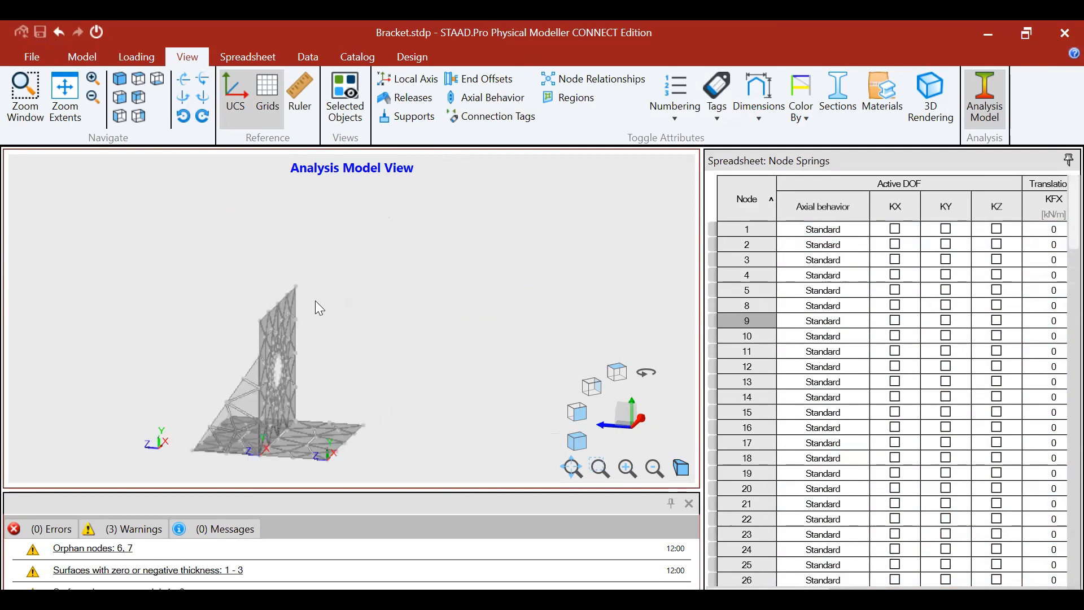
scroll(324, 380, up, 2)
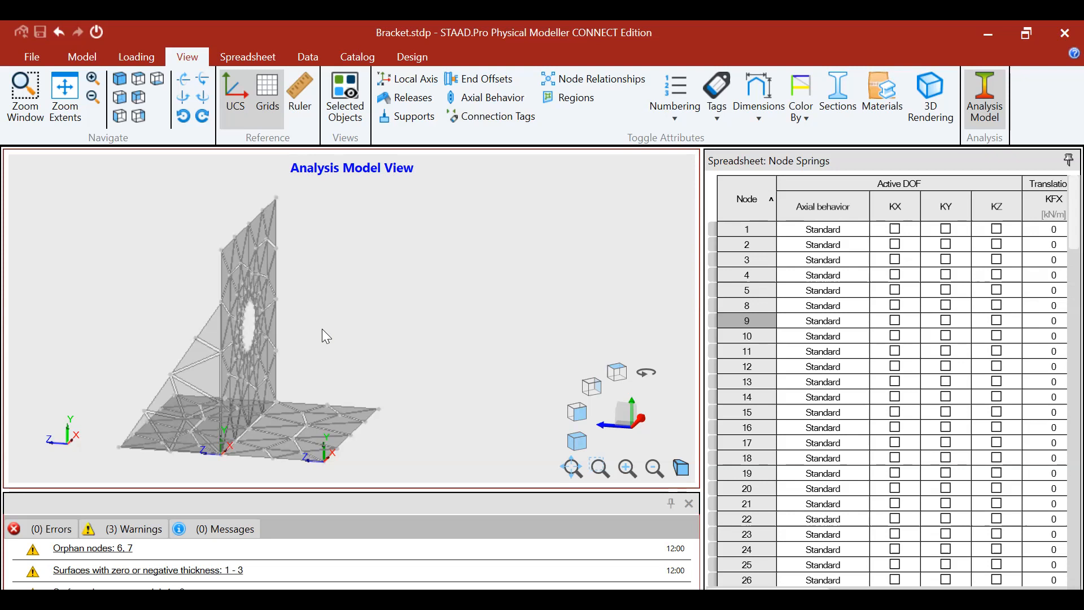
scroll(322, 329, down, 3)
scroll(322, 328, up, 5)
scroll(319, 319, down, 2)
scroll(371, 308, down, 2)
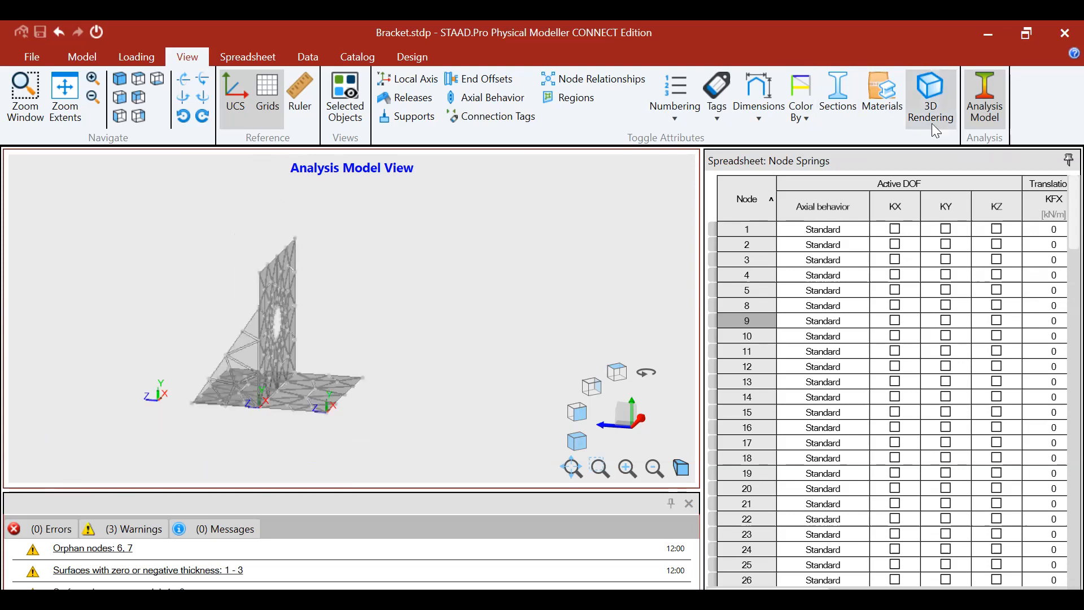
Turn on 3D rendering for the analysis model and inspect the rendered bracket mesh.
click(931, 96)
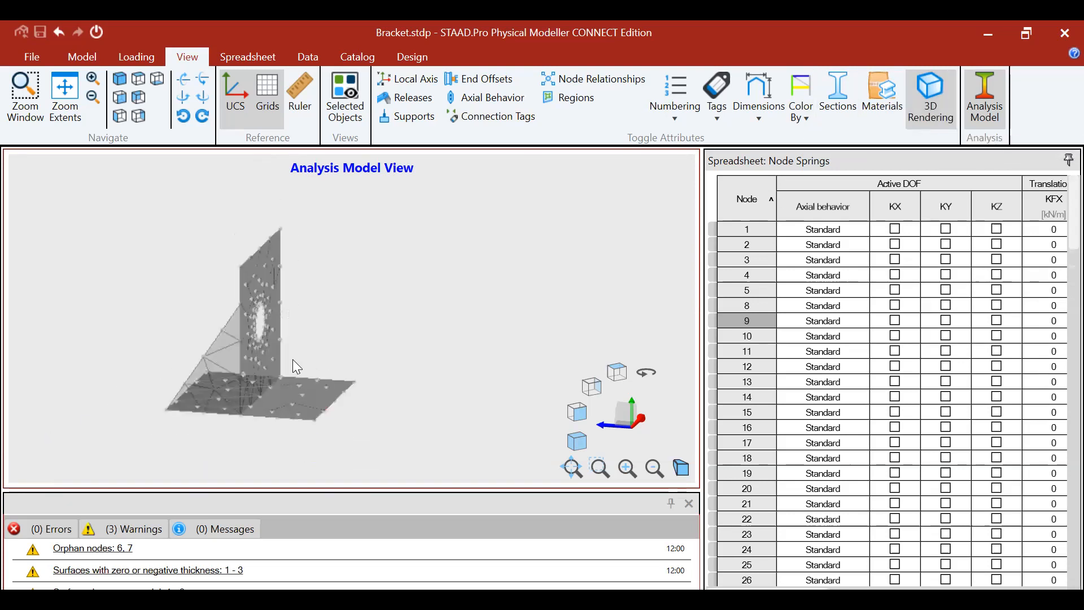
scroll(293, 359, up, 3)
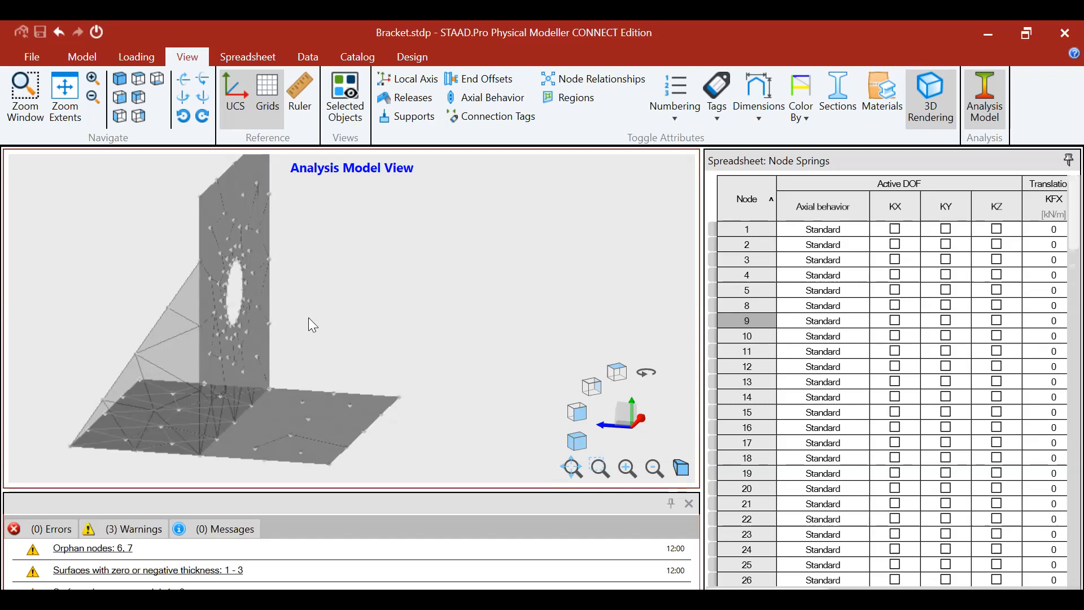
scroll(295, 242, down, 3)
scroll(261, 233, up, 5)
scroll(293, 373, down, 3)
scroll(232, 331, up, 4)
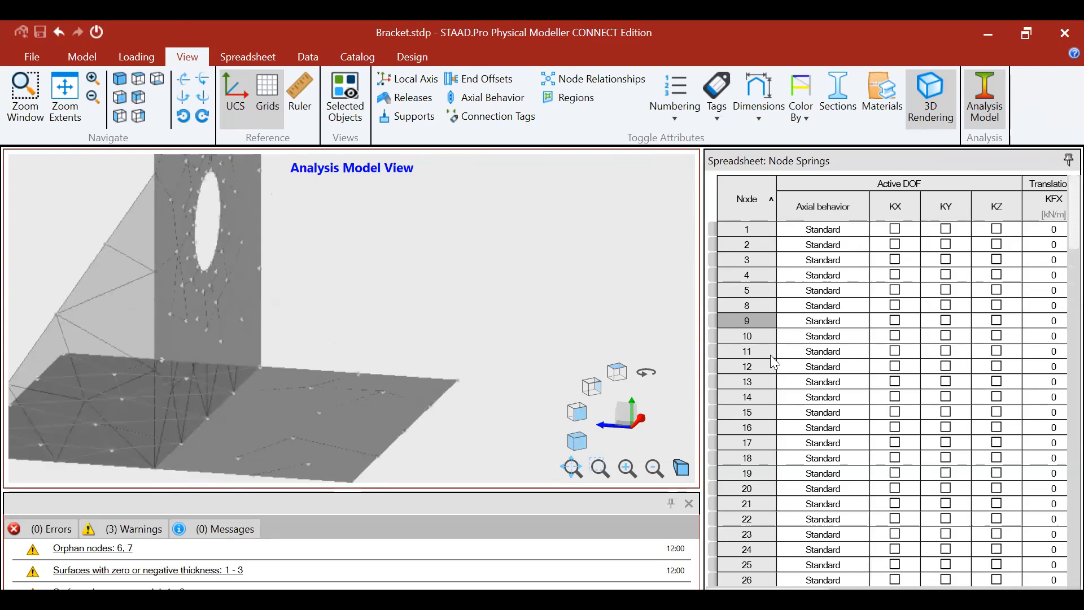
click(274, 63)
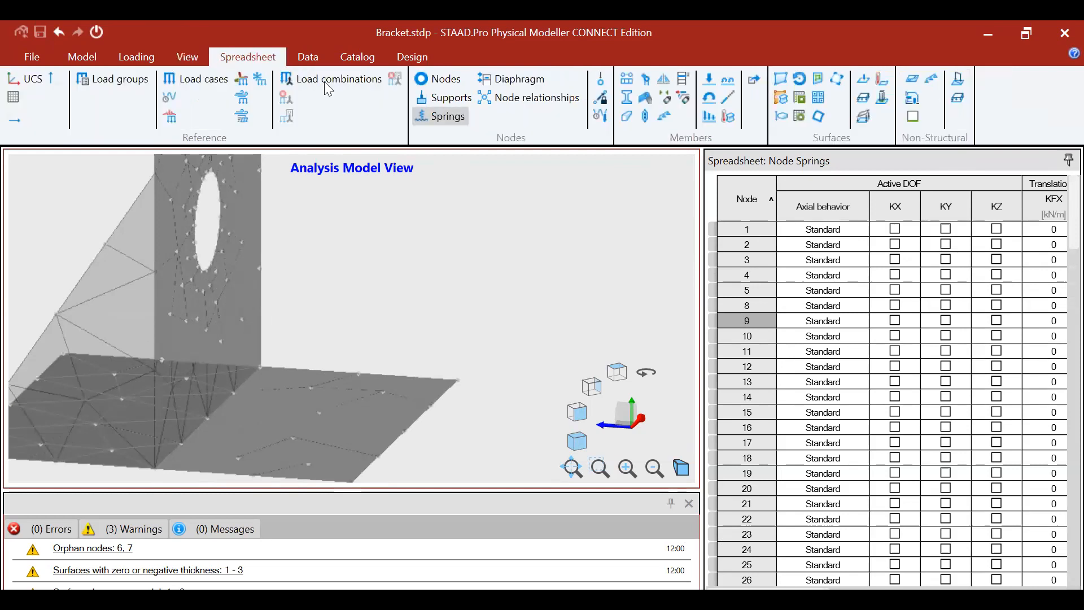
click(298, 57)
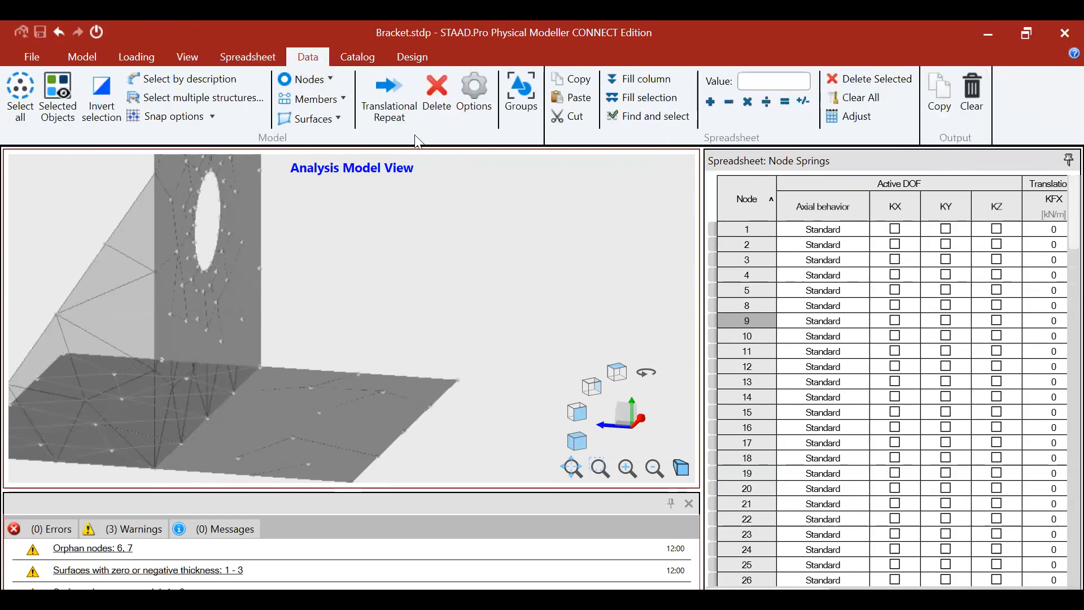
scroll(221, 305, down, 5)
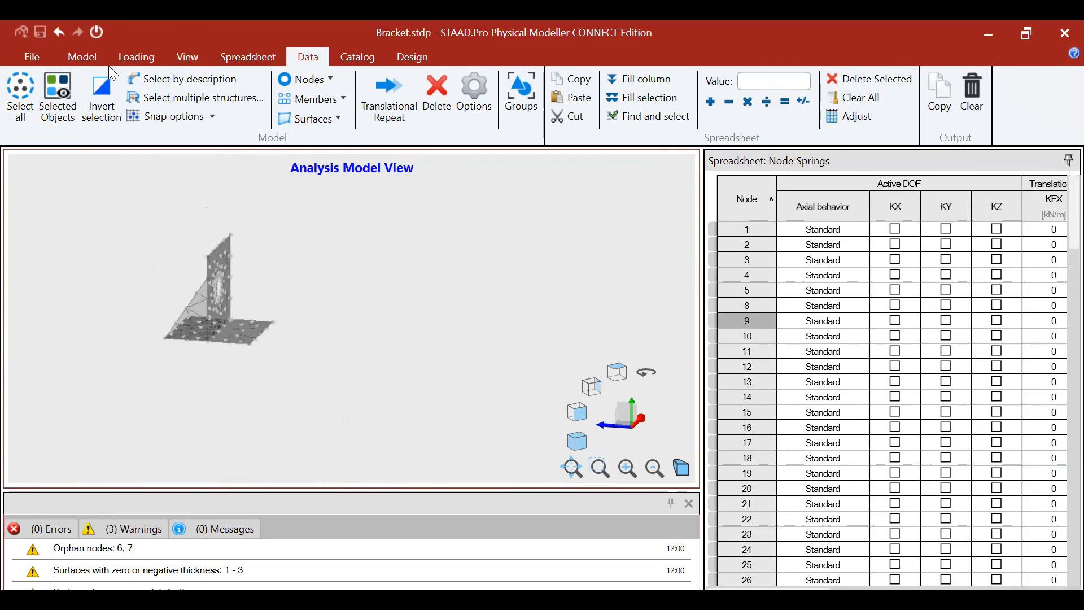
click(94, 55)
click(140, 55)
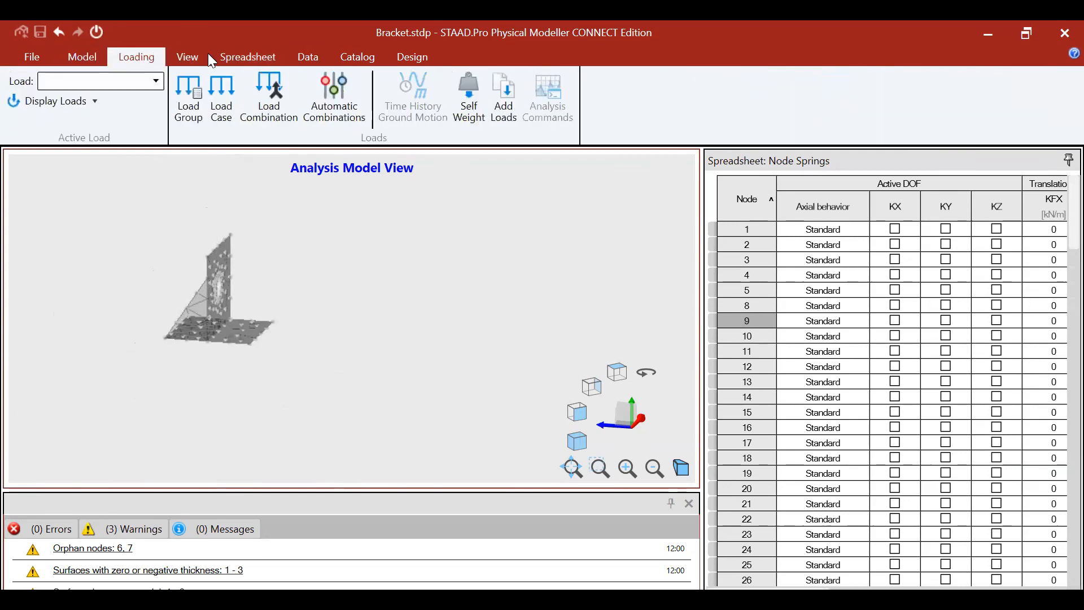
click(189, 56)
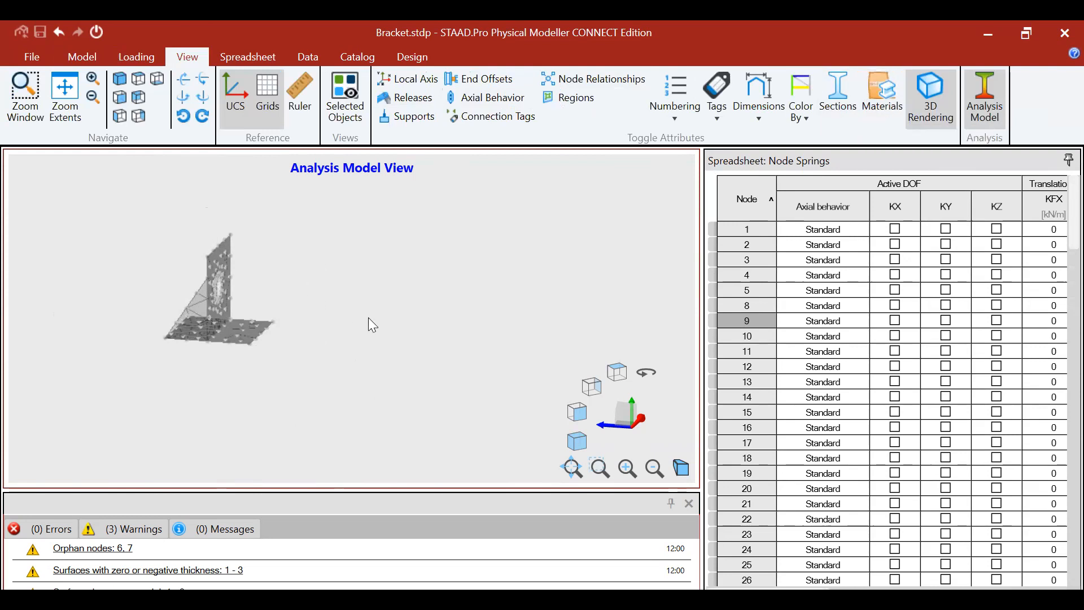
scroll(595, 355, down, 1)
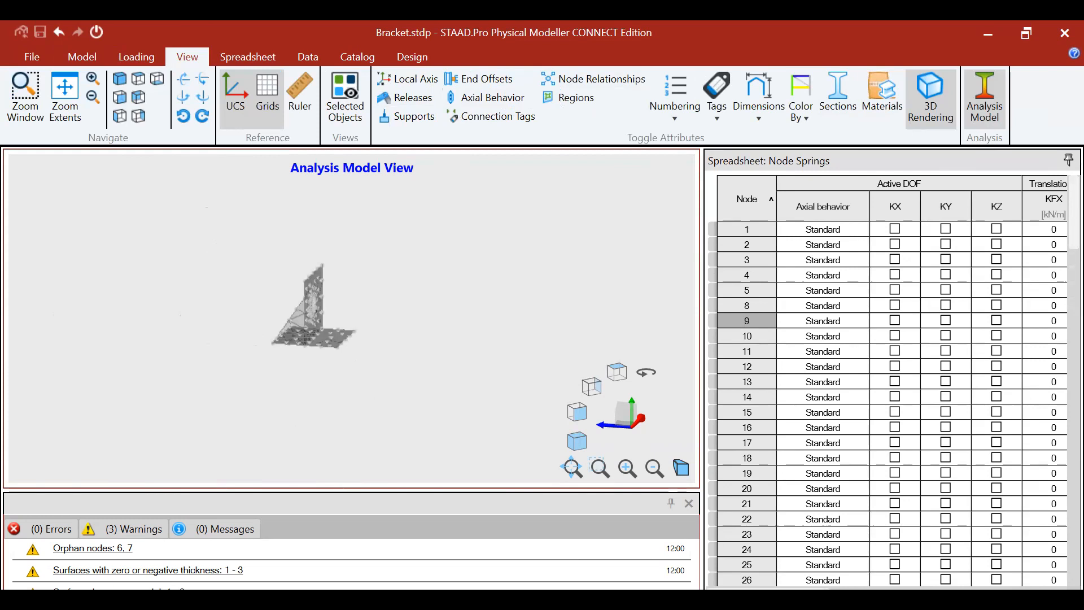
scroll(367, 320, up, 1)
scroll(367, 321, down, 1)
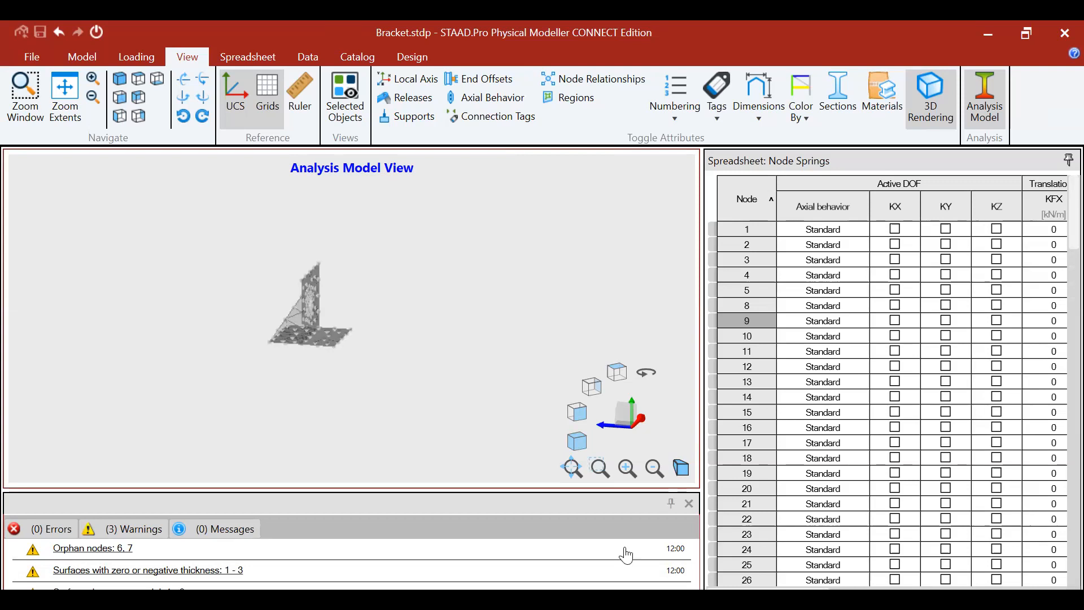
scroll(516, 53, up, 2)
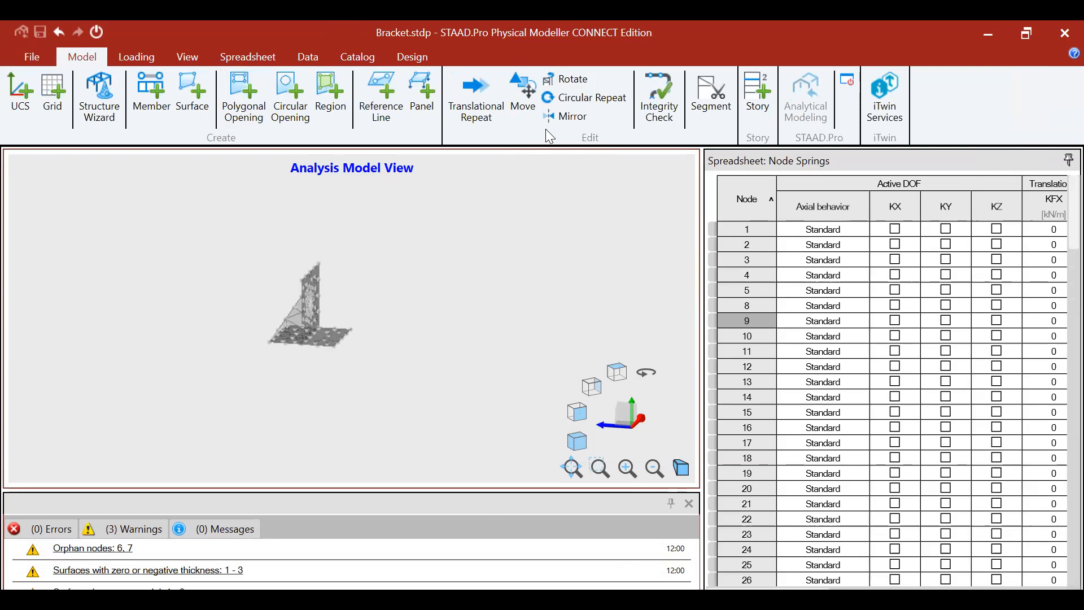
Orbit the bracket to face the upright and examine its mesh around the circular opening and along the stiffener.
scroll(277, 349, up, 3)
scroll(277, 349, down, 3)
middle_drag(312, 288, 261, 307)
scroll(261, 307, up, 7)
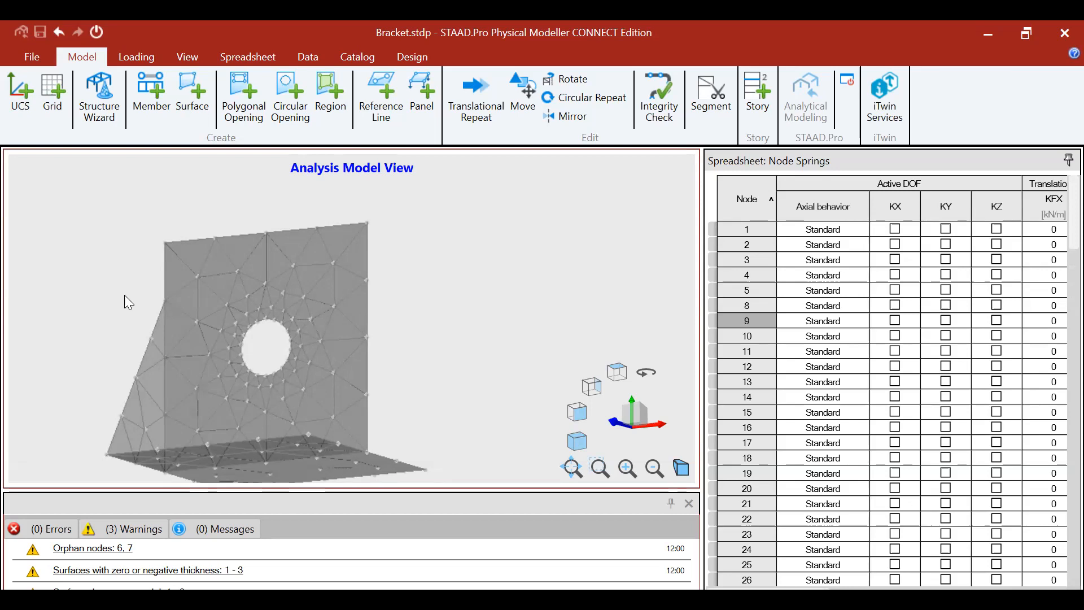
scroll(249, 325, up, 3)
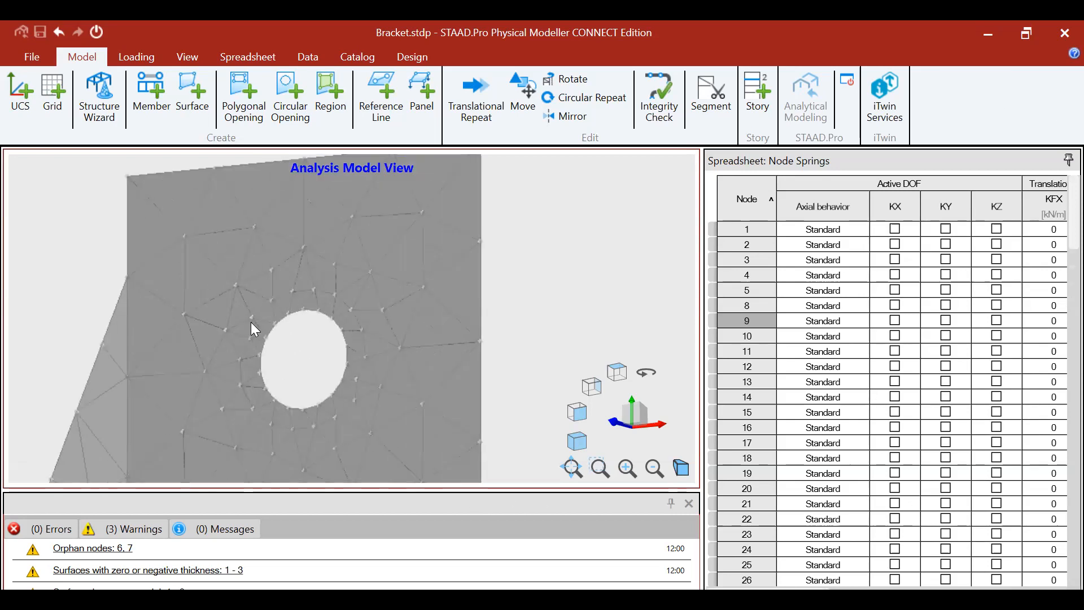
scroll(251, 322, down, 3)
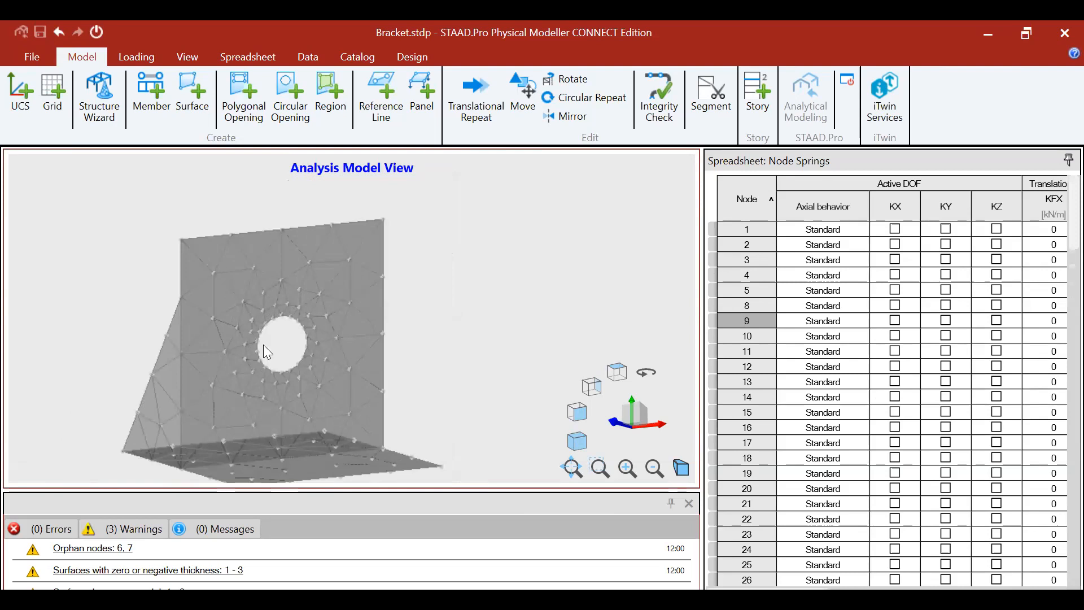
scroll(250, 337, up, 3)
scroll(250, 340, down, 1)
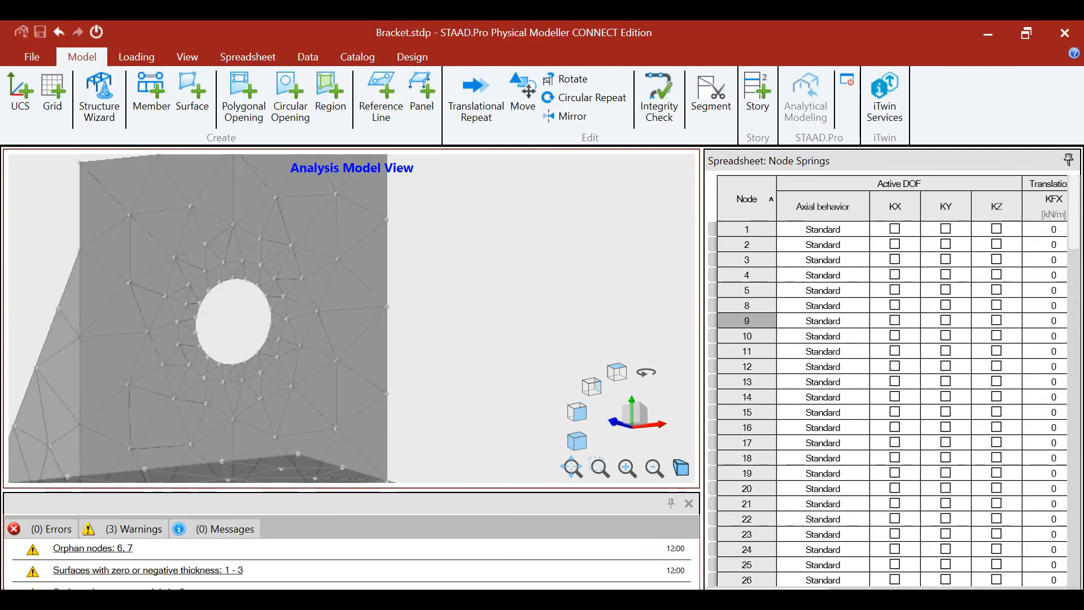
scroll(300, 374, down, 5)
scroll(267, 335, up, 1)
scroll(268, 335, down, 2)
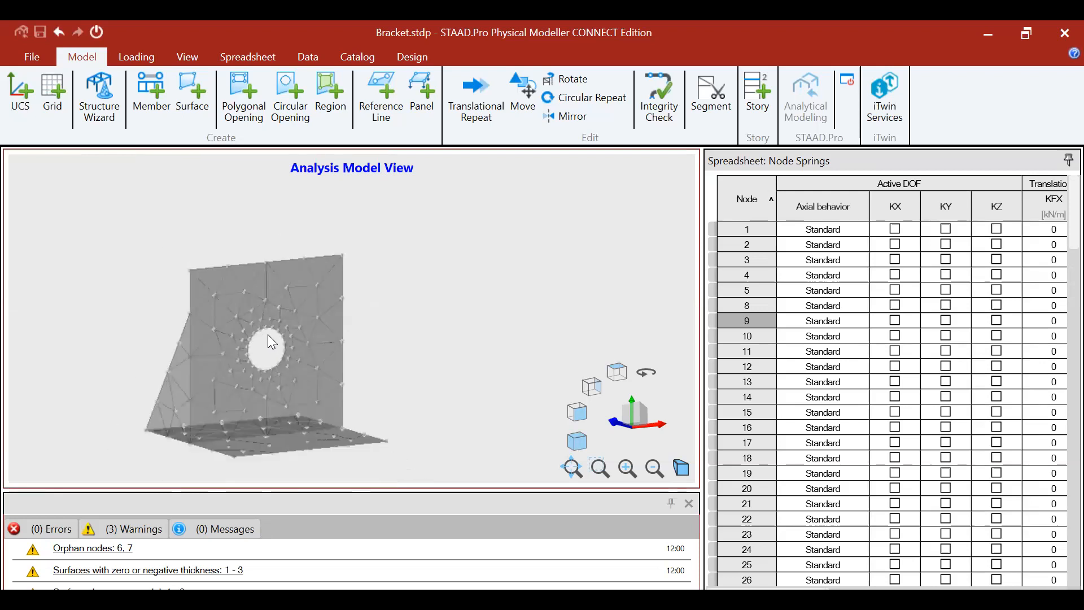
Validate the model's integrity with all node, member, surface, opening and region checks included, and close the check.
click(659, 113)
click(682, 552)
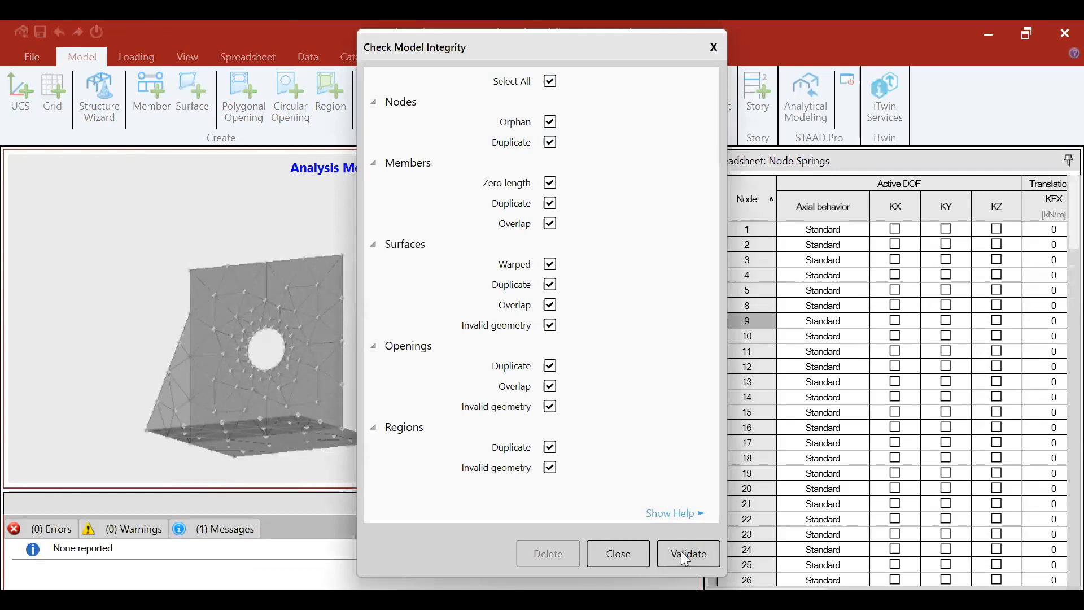
click(618, 559)
scroll(241, 263, up, 2)
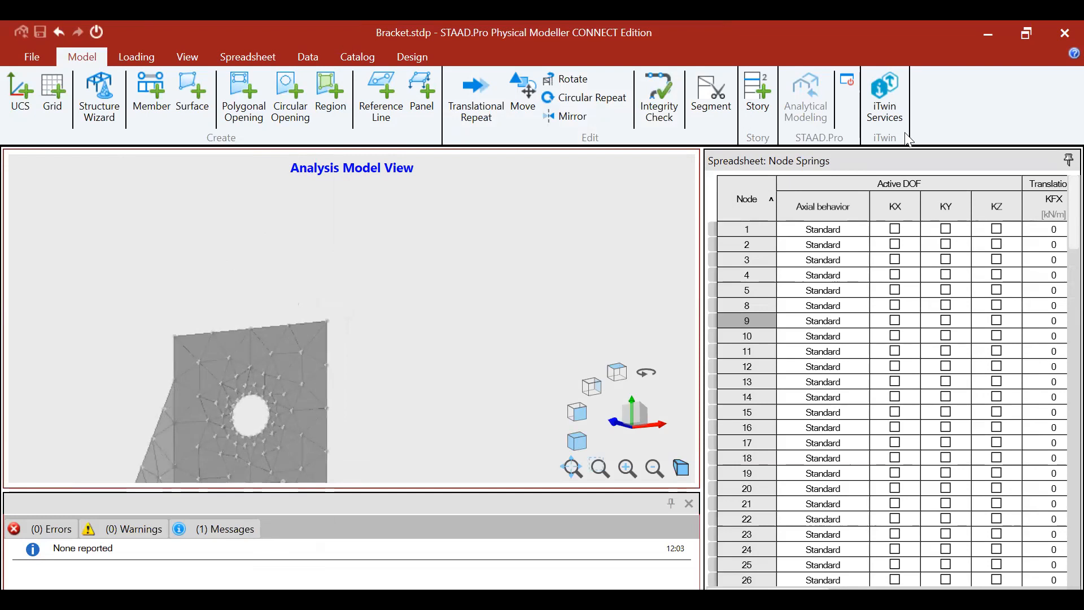
scroll(264, 281, down, 3)
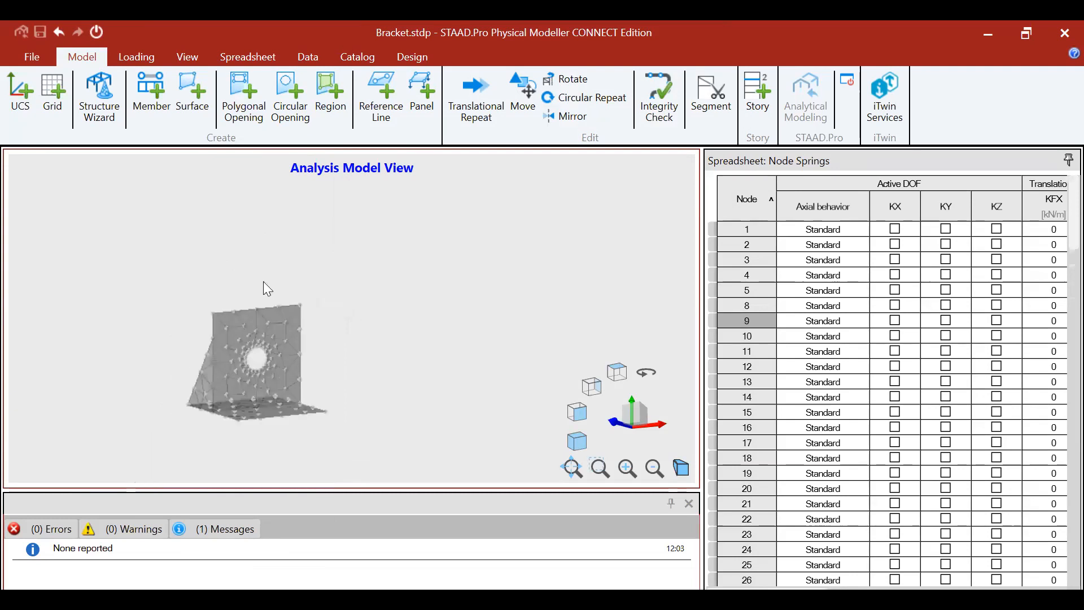
Examine the whole meshed bracket at different zoom levels, including the mesh around the circular opening and the stiffener.
scroll(257, 322, up, 2)
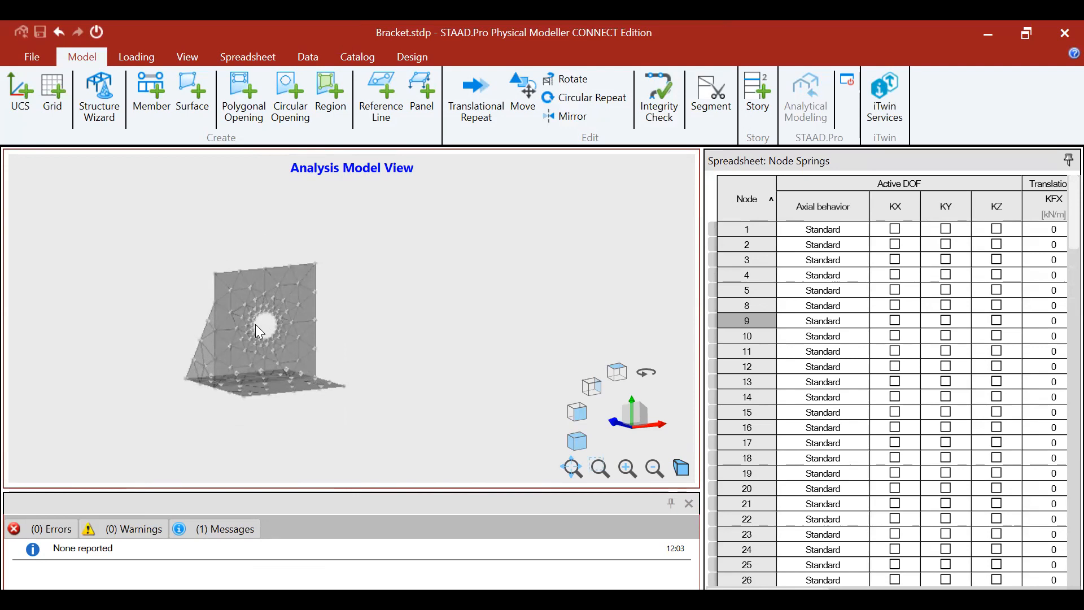
scroll(285, 348, up, 2)
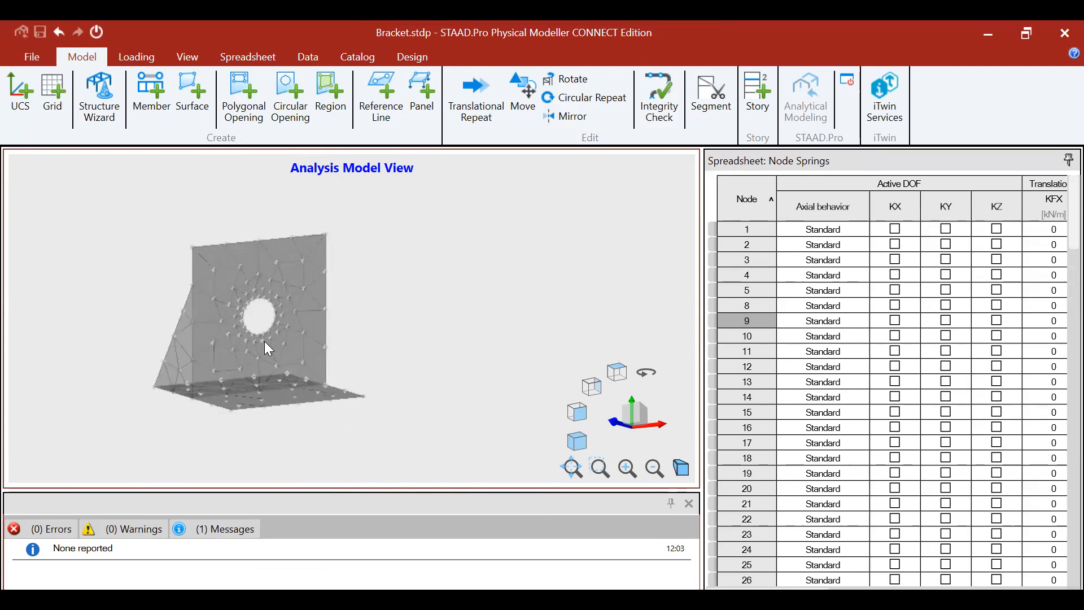
scroll(286, 362, down, 2)
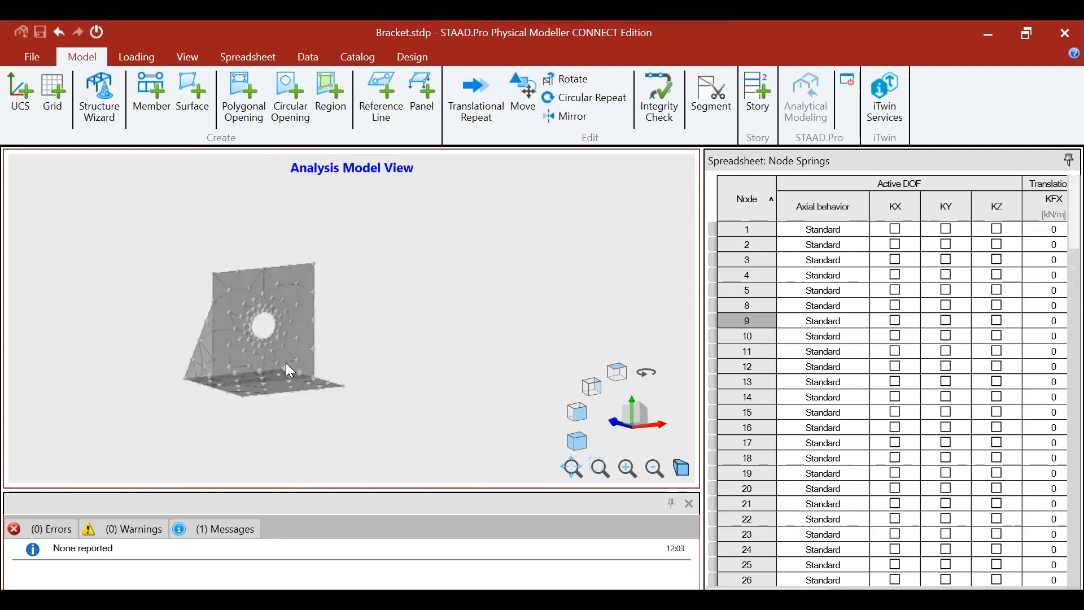
middle_drag(268, 293, 285, 293)
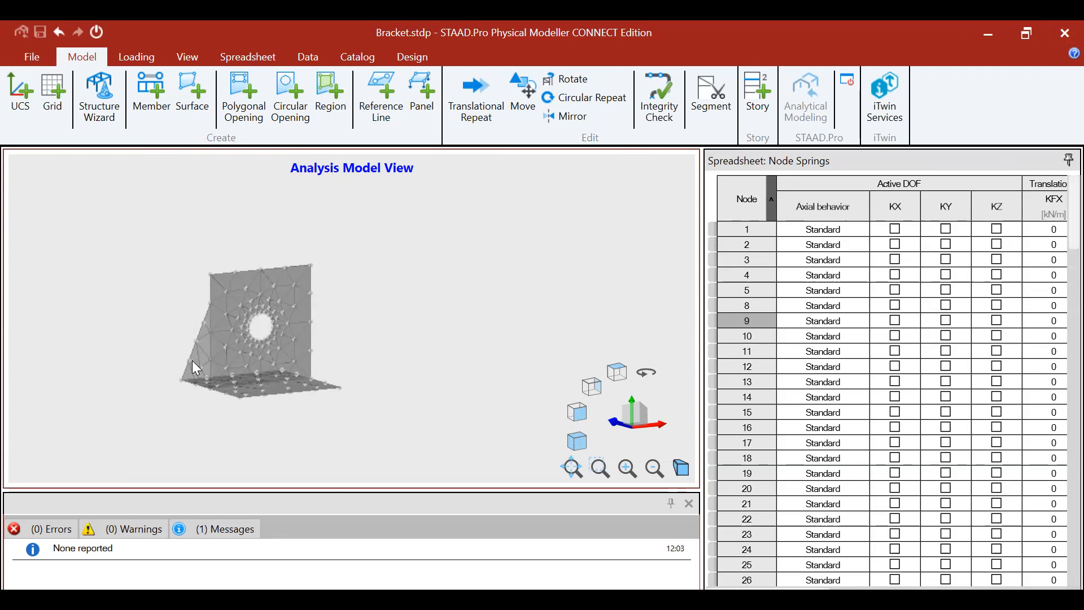
scroll(219, 262, down, 2)
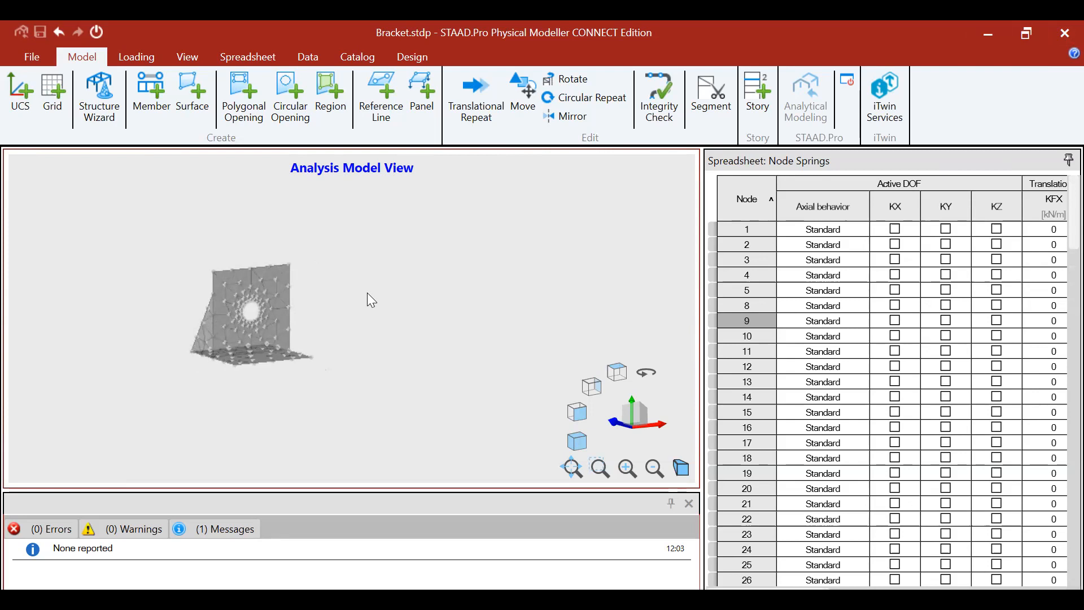
scroll(251, 329, up, 4)
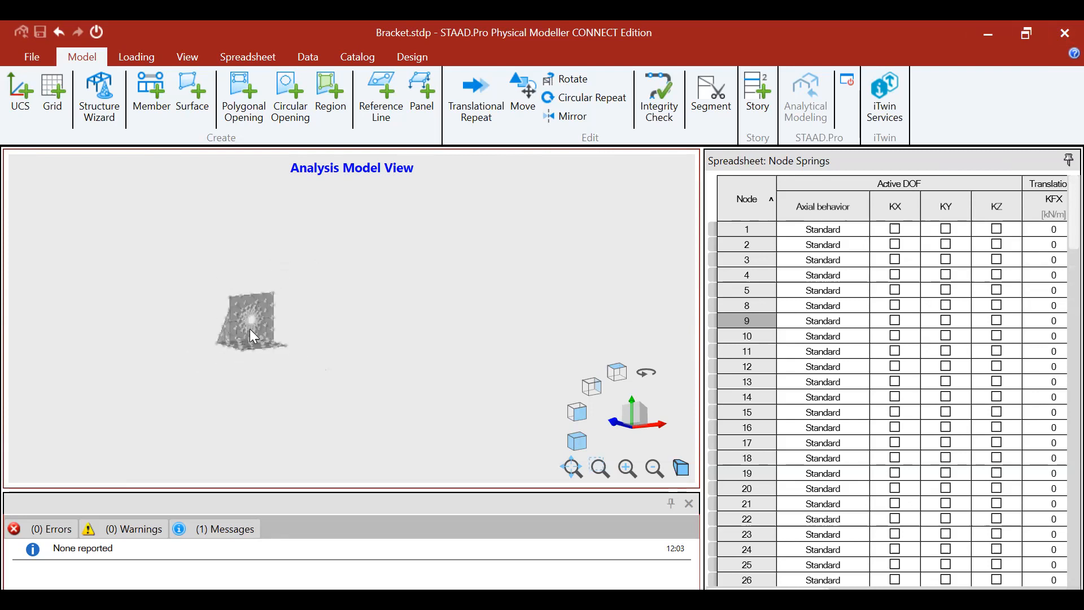
scroll(243, 293, down, 4)
scroll(195, 293, up, 2)
scroll(198, 297, down, 2)
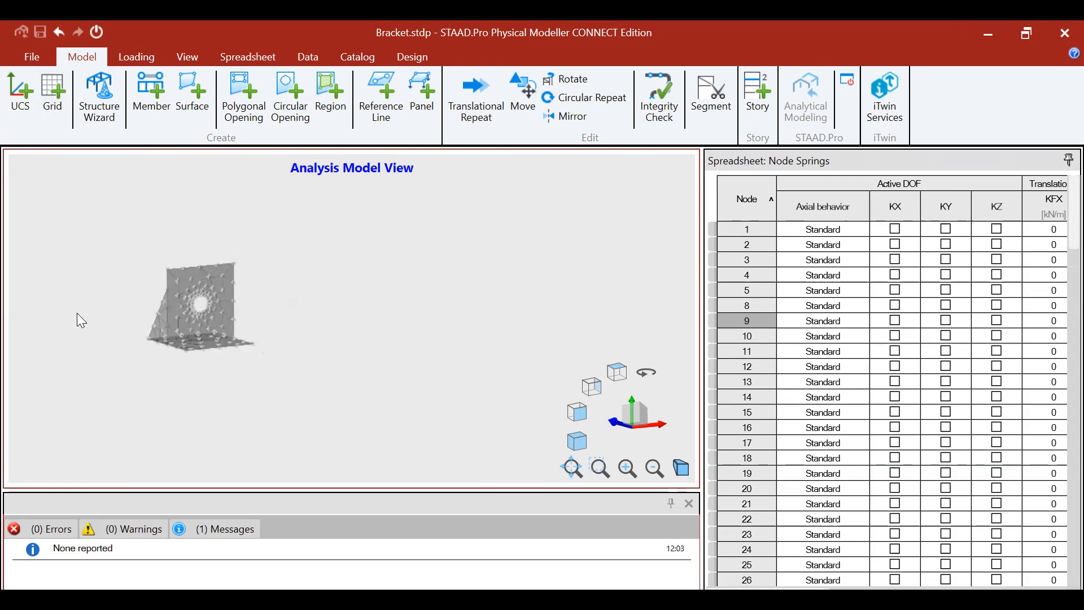
scroll(78, 313, down, 3)
scroll(280, 356, up, 2)
scroll(163, 329, down, 1)
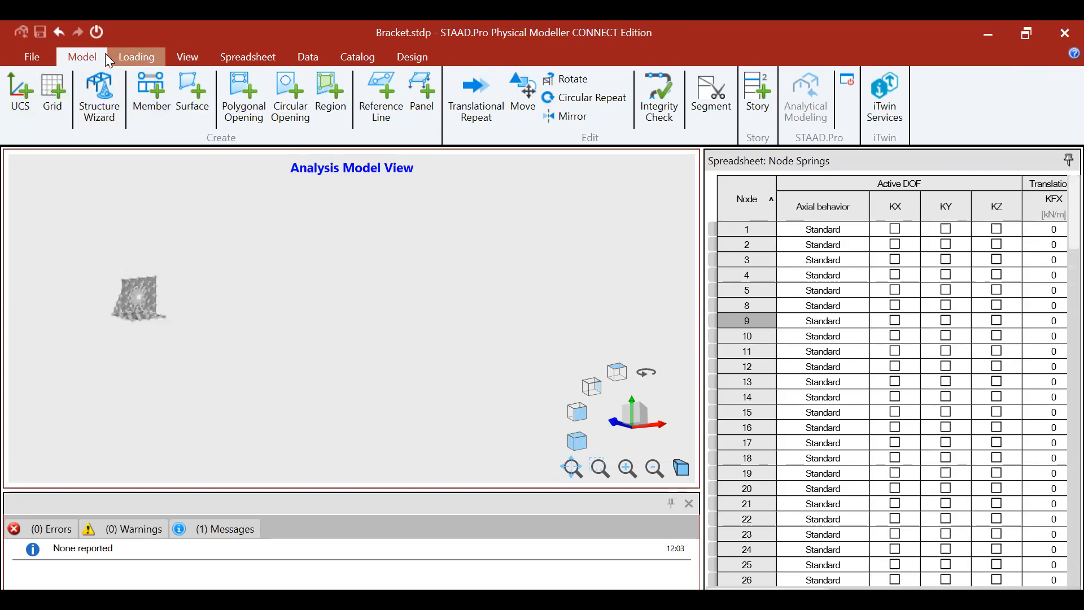
Turn off the analysis model view and 3D rendering to return to the physical model of the bracket.
click(982, 97)
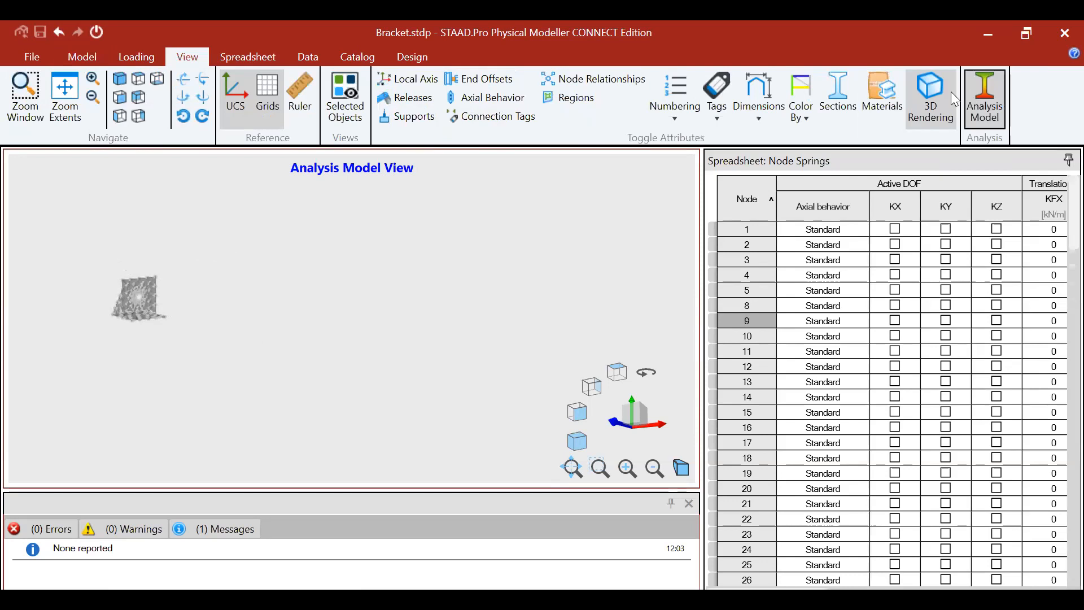
click(945, 91)
scroll(102, 298, up, 3)
scroll(103, 298, up, 5)
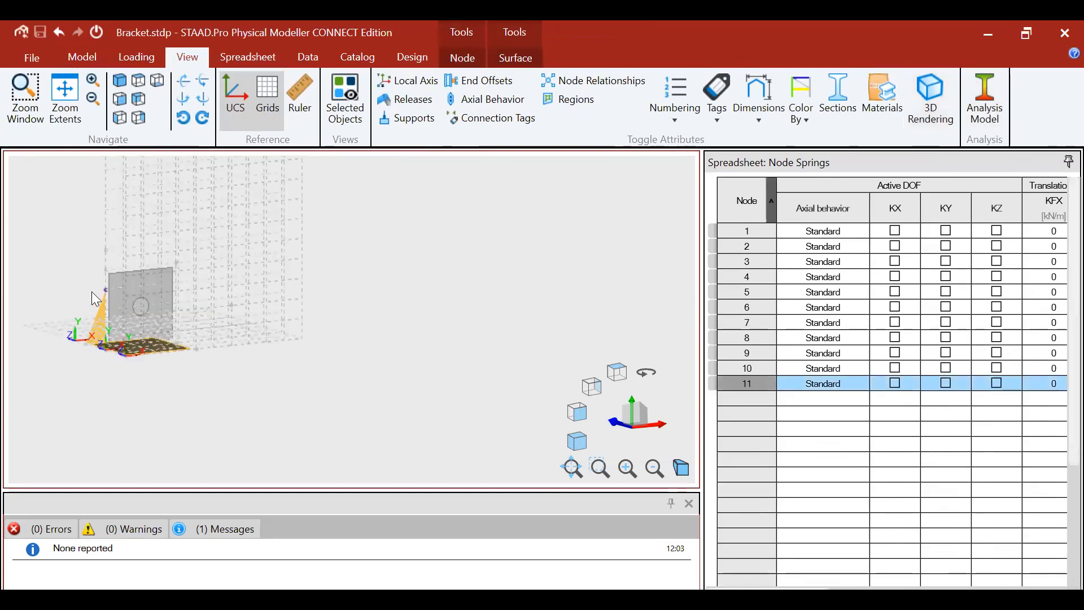
scroll(92, 292, up, 3)
Orbit the physical model to inspect the bracket from its sides until the outer face of the triangular stiffener is in view.
key(Left)
key(Left)
key(Left)
key(Left)
key(Left)
key(Left)
key(Left)
key(Left)
key(Left)
key(Left)
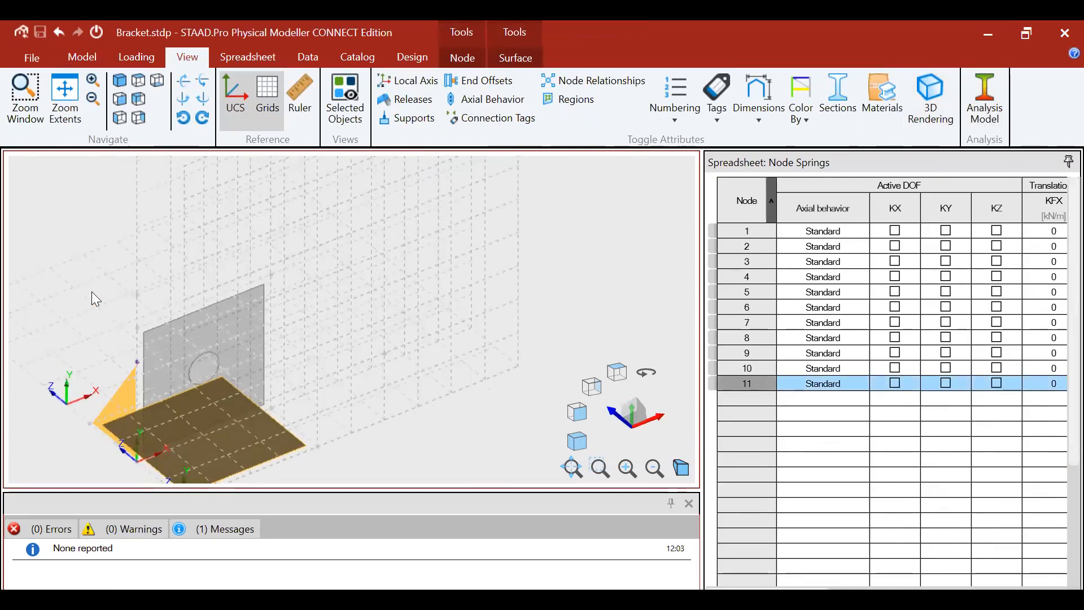
key(Down)
key(Down)
key(Down)
key(Left)
key(Left)
key(Left)
key(Left)
key(Left)
key(Left)
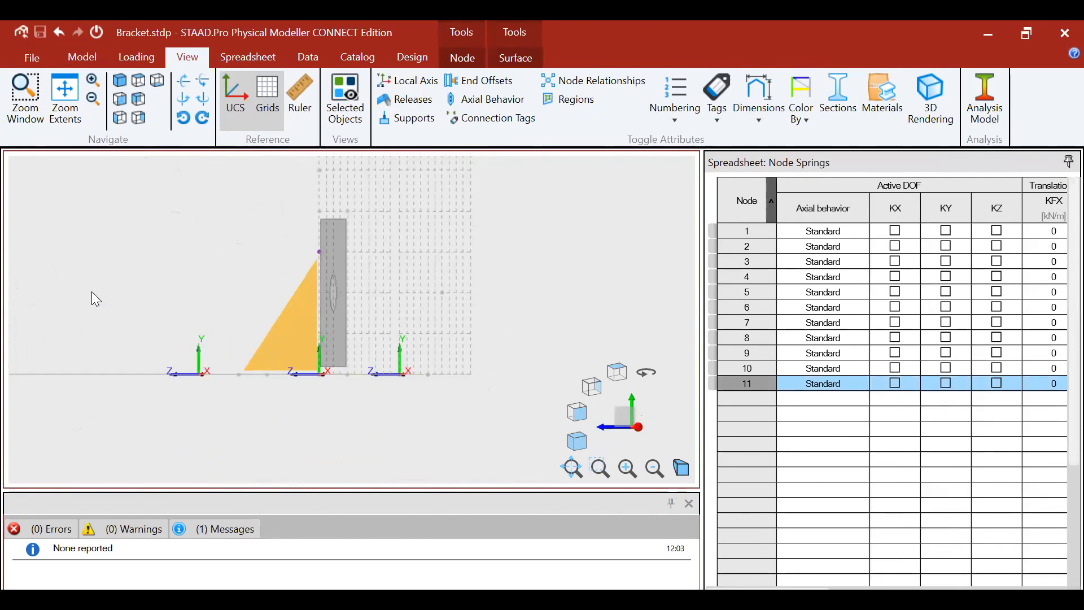
key(Down)
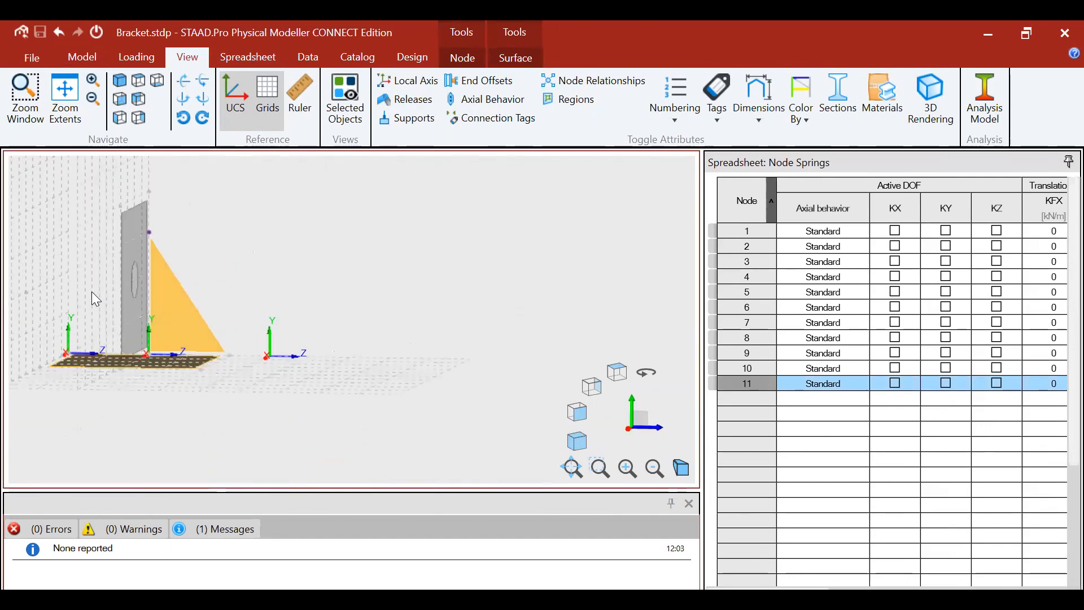
key(Up)
key(Left)
key(Up)
key(Up)
key(Up)
key(Up)
key(Left)
key(Down)
key(Up)
key(Left)
key(Left)
key(Left)
key(Left)
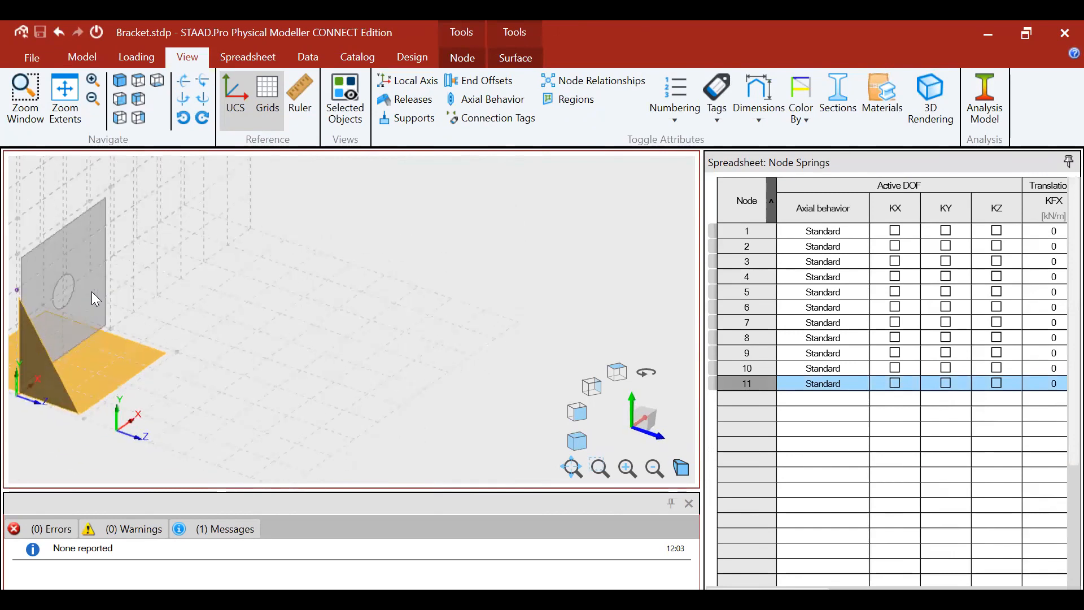
Copy the triangular stiffener surface once along the WCS X axis with Translational Repeat, using 4 m spacing and generating all attributes.
scroll(101, 397, up, 2)
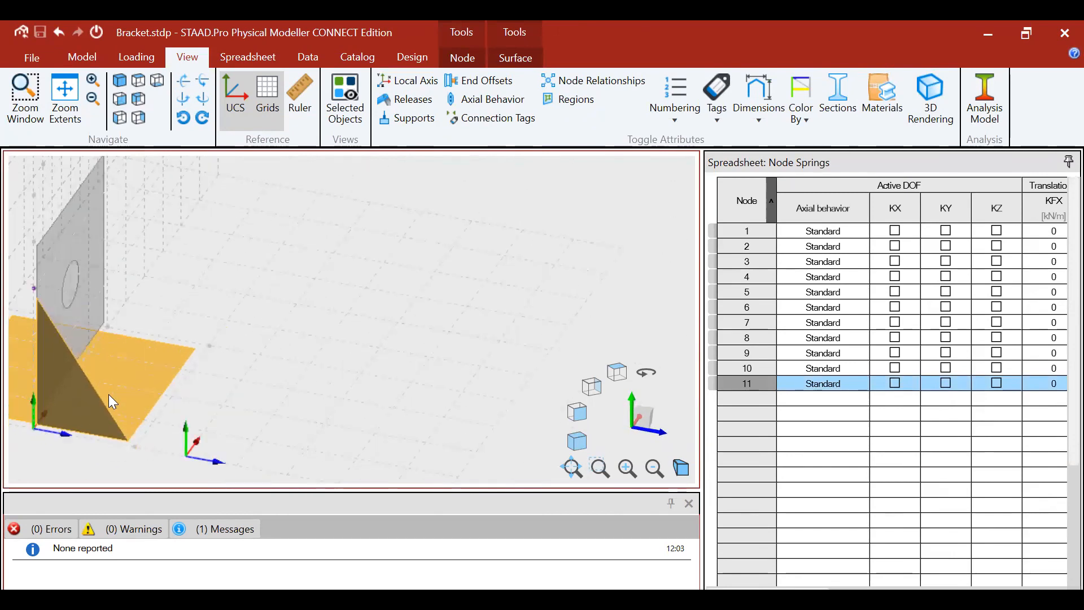
click(100, 397)
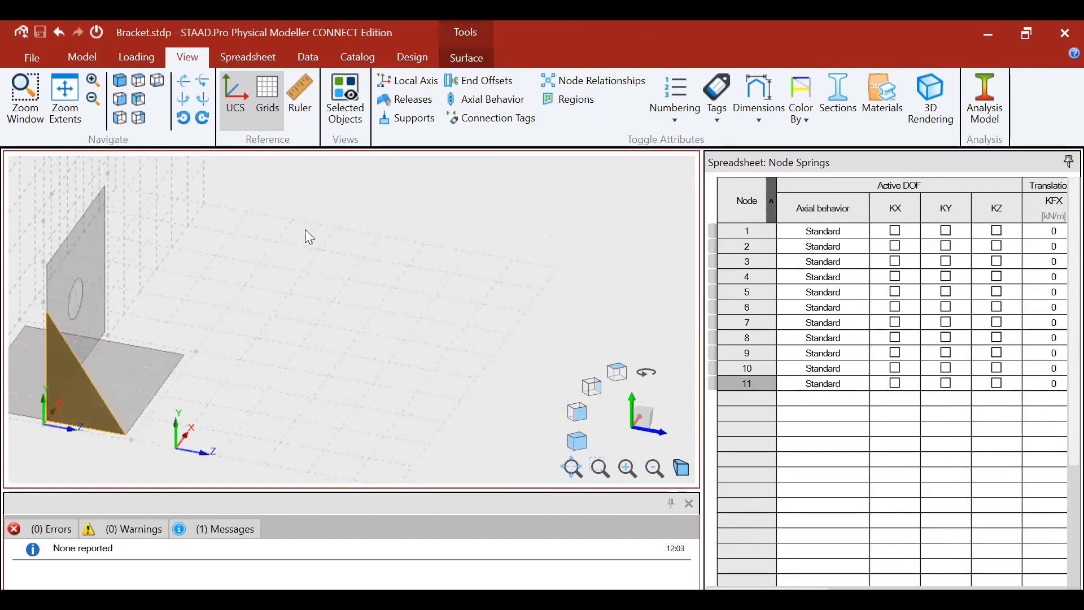
click(82, 57)
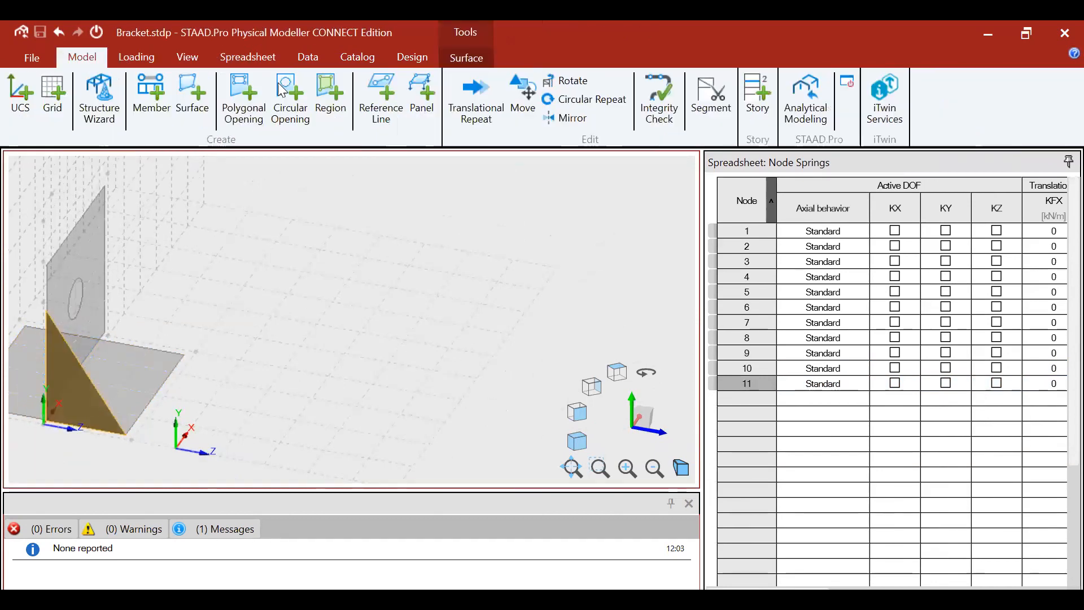
click(481, 124)
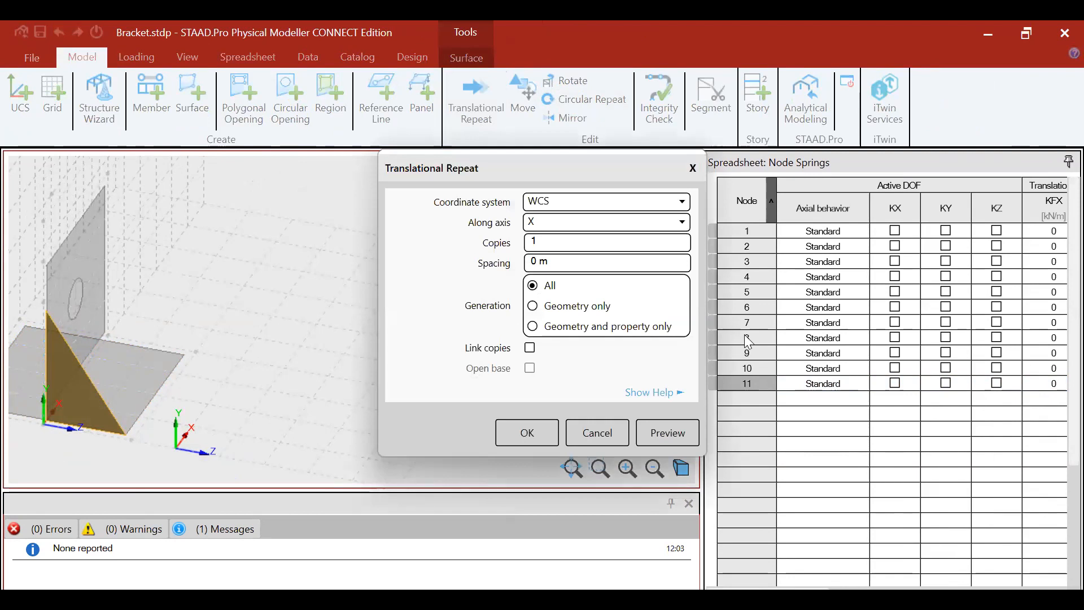
click(534, 261)
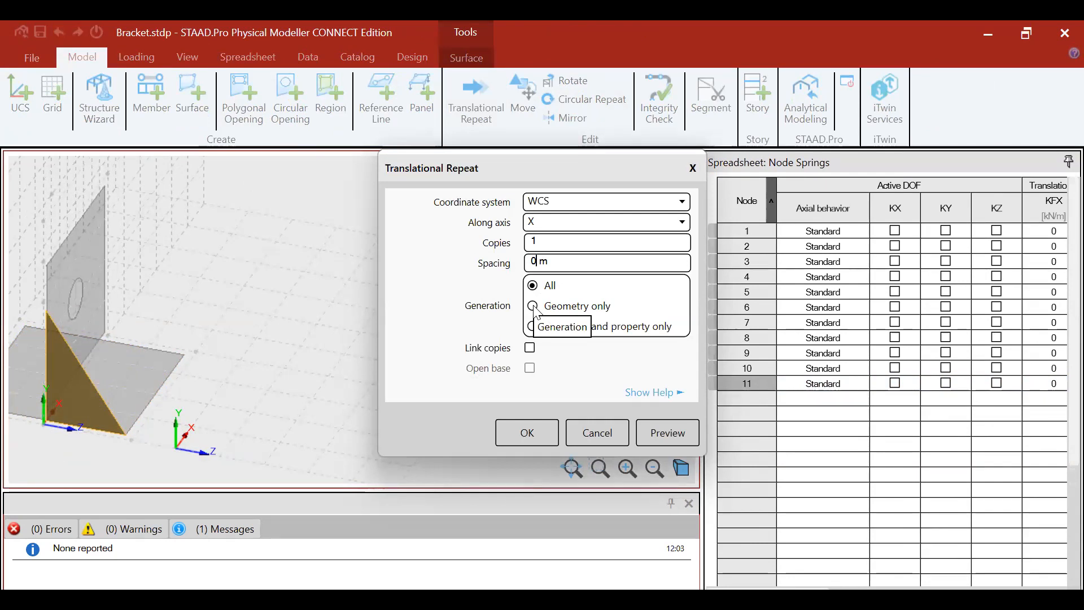
key(BackSpace)
text(4)
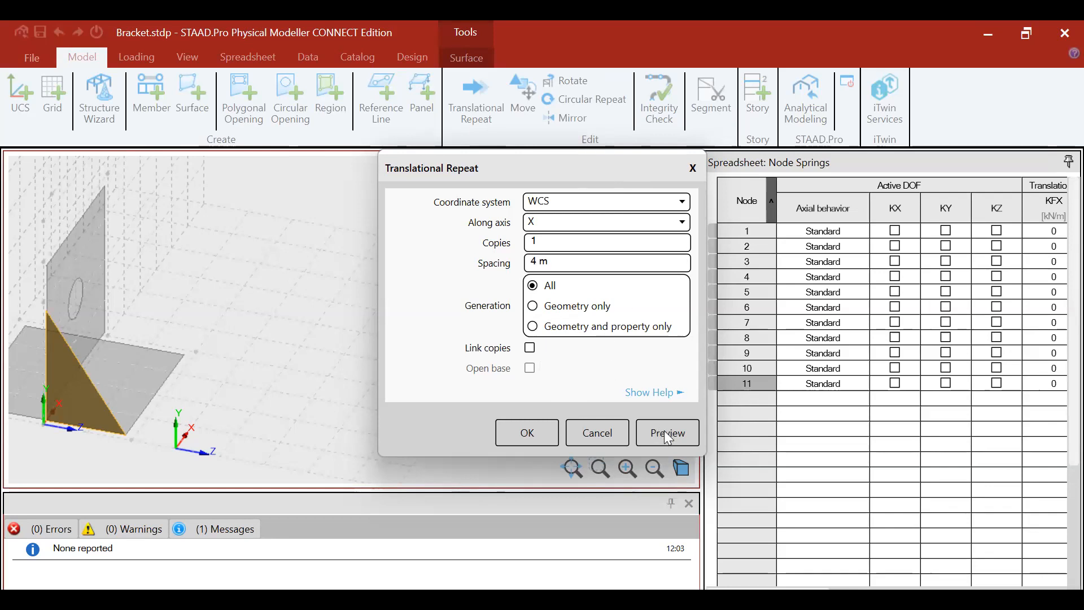
click(539, 433)
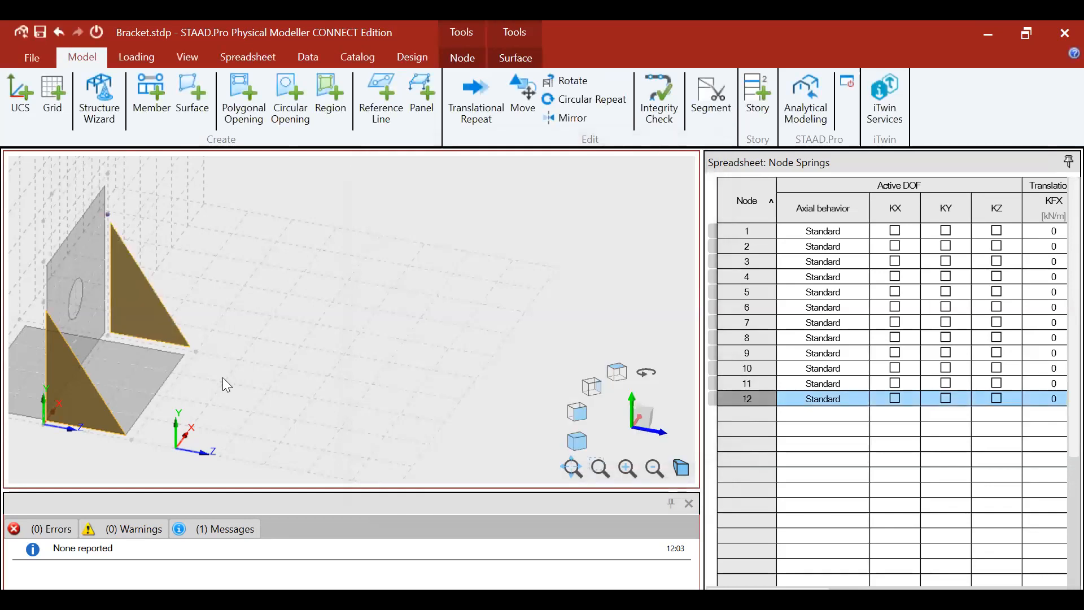